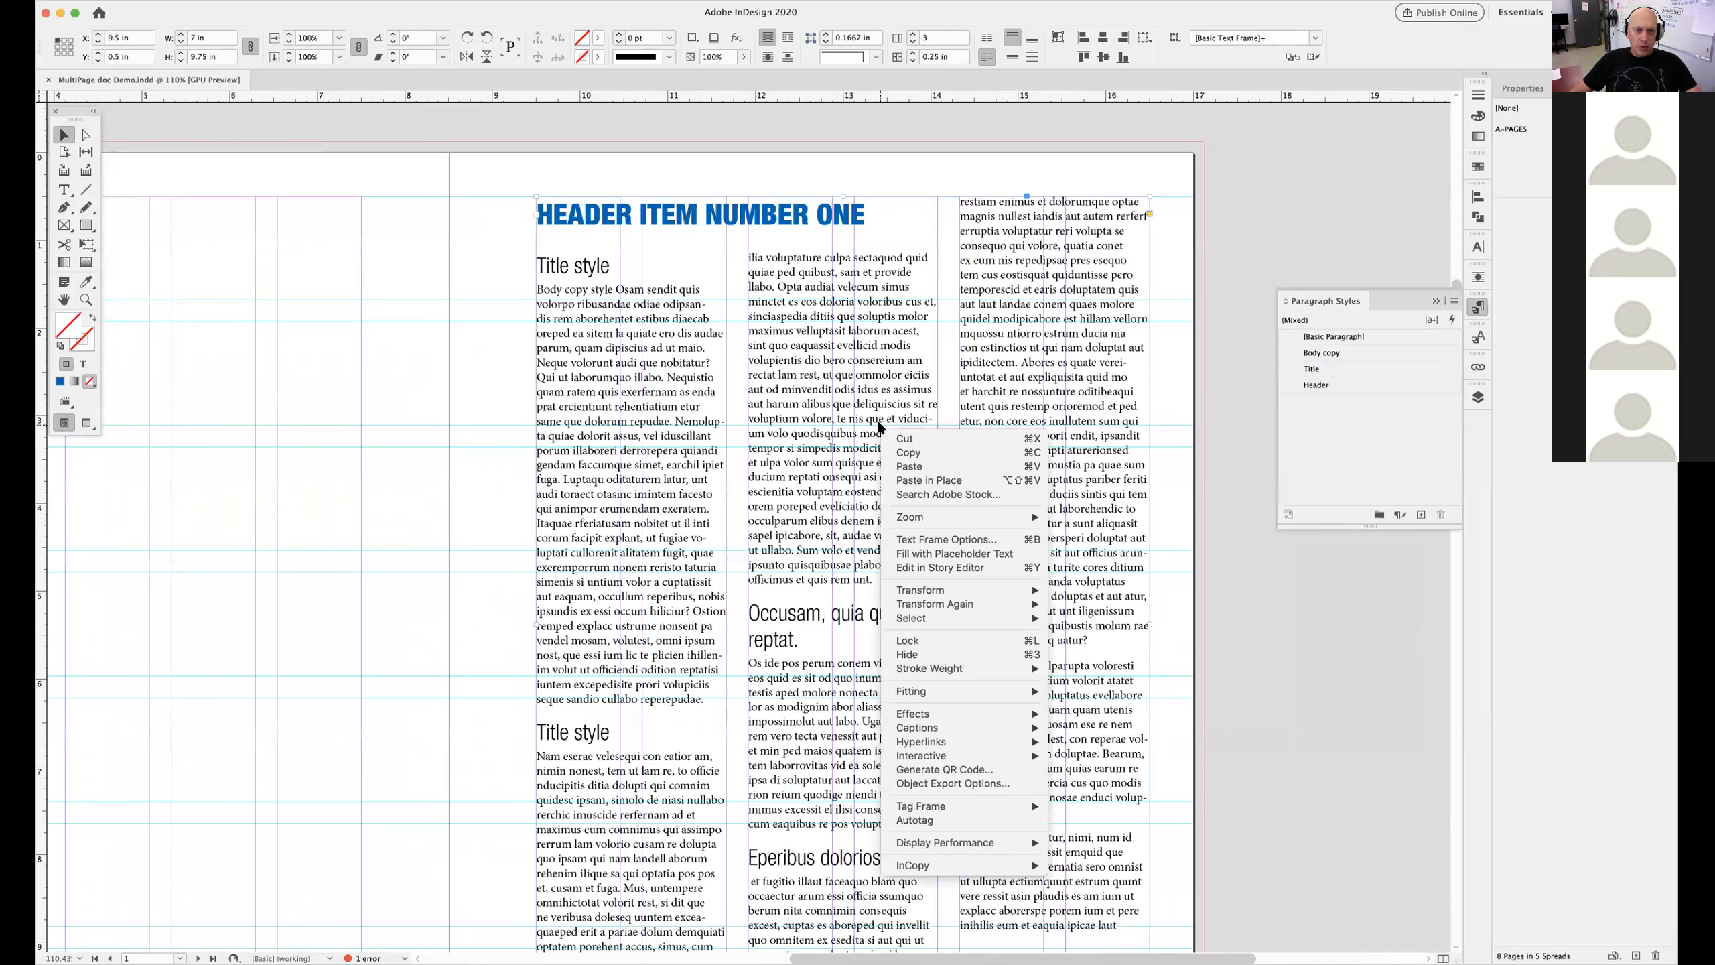
# Review the column settings in the Text Frame Options of the frame headed Header Item Number One
pyautogui.click(932, 553)
pyautogui.rightClick(887, 457)
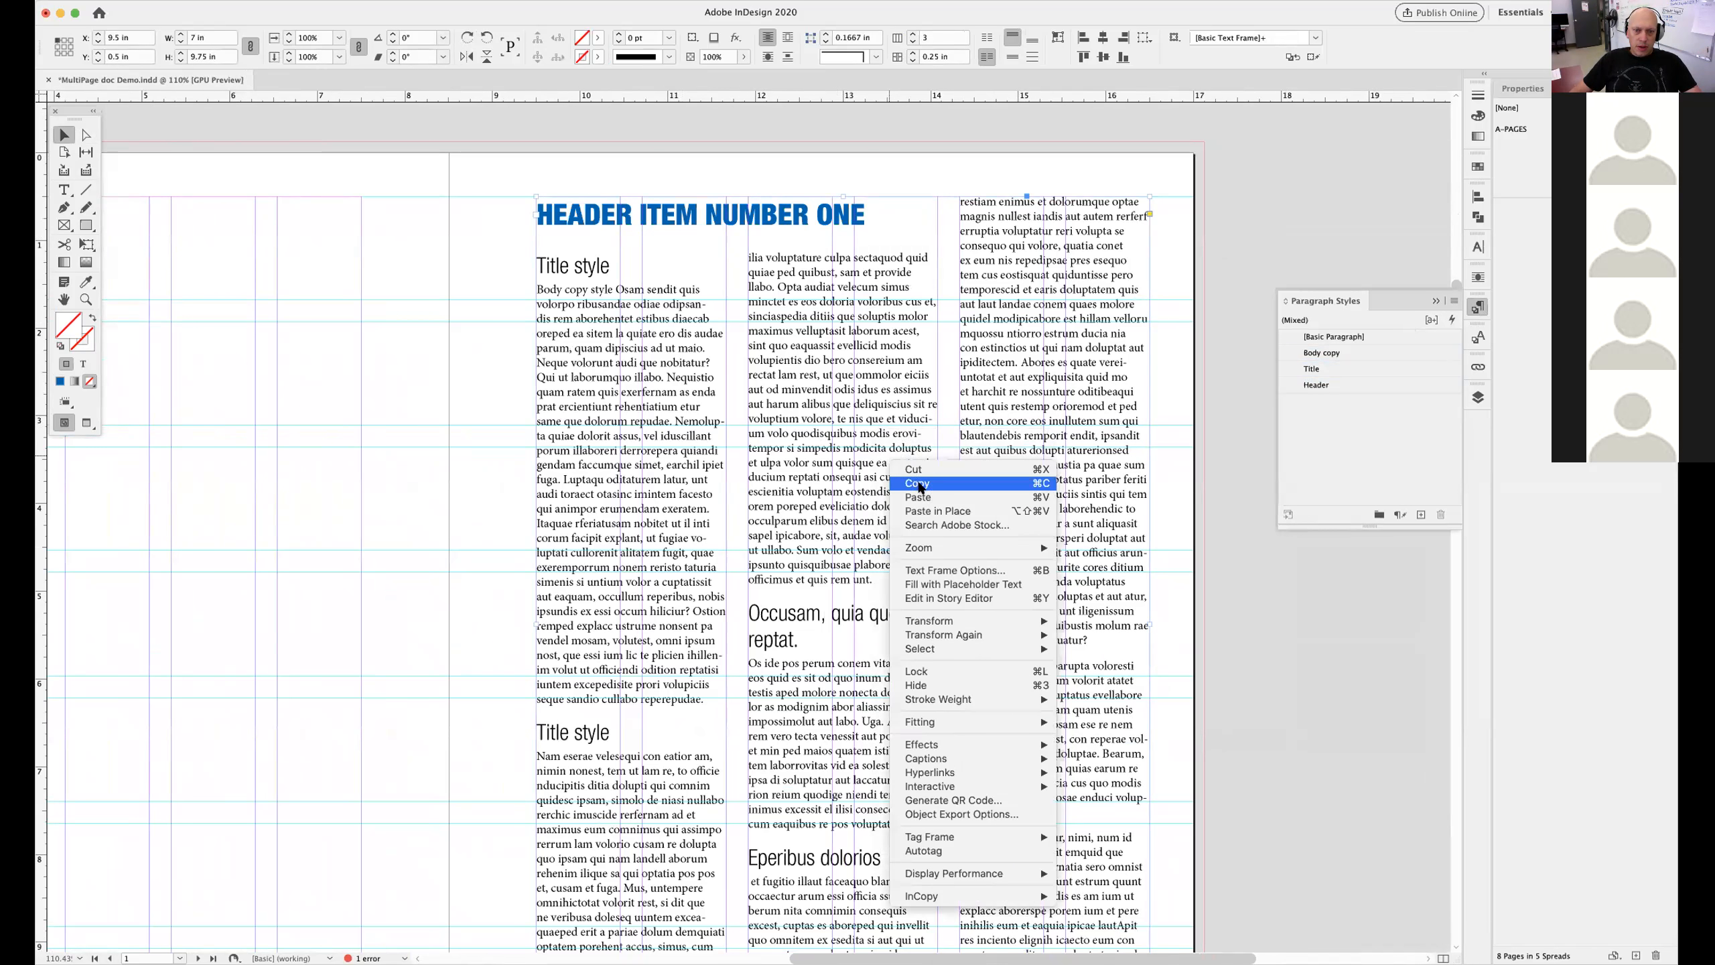
pyautogui.click(935, 565)
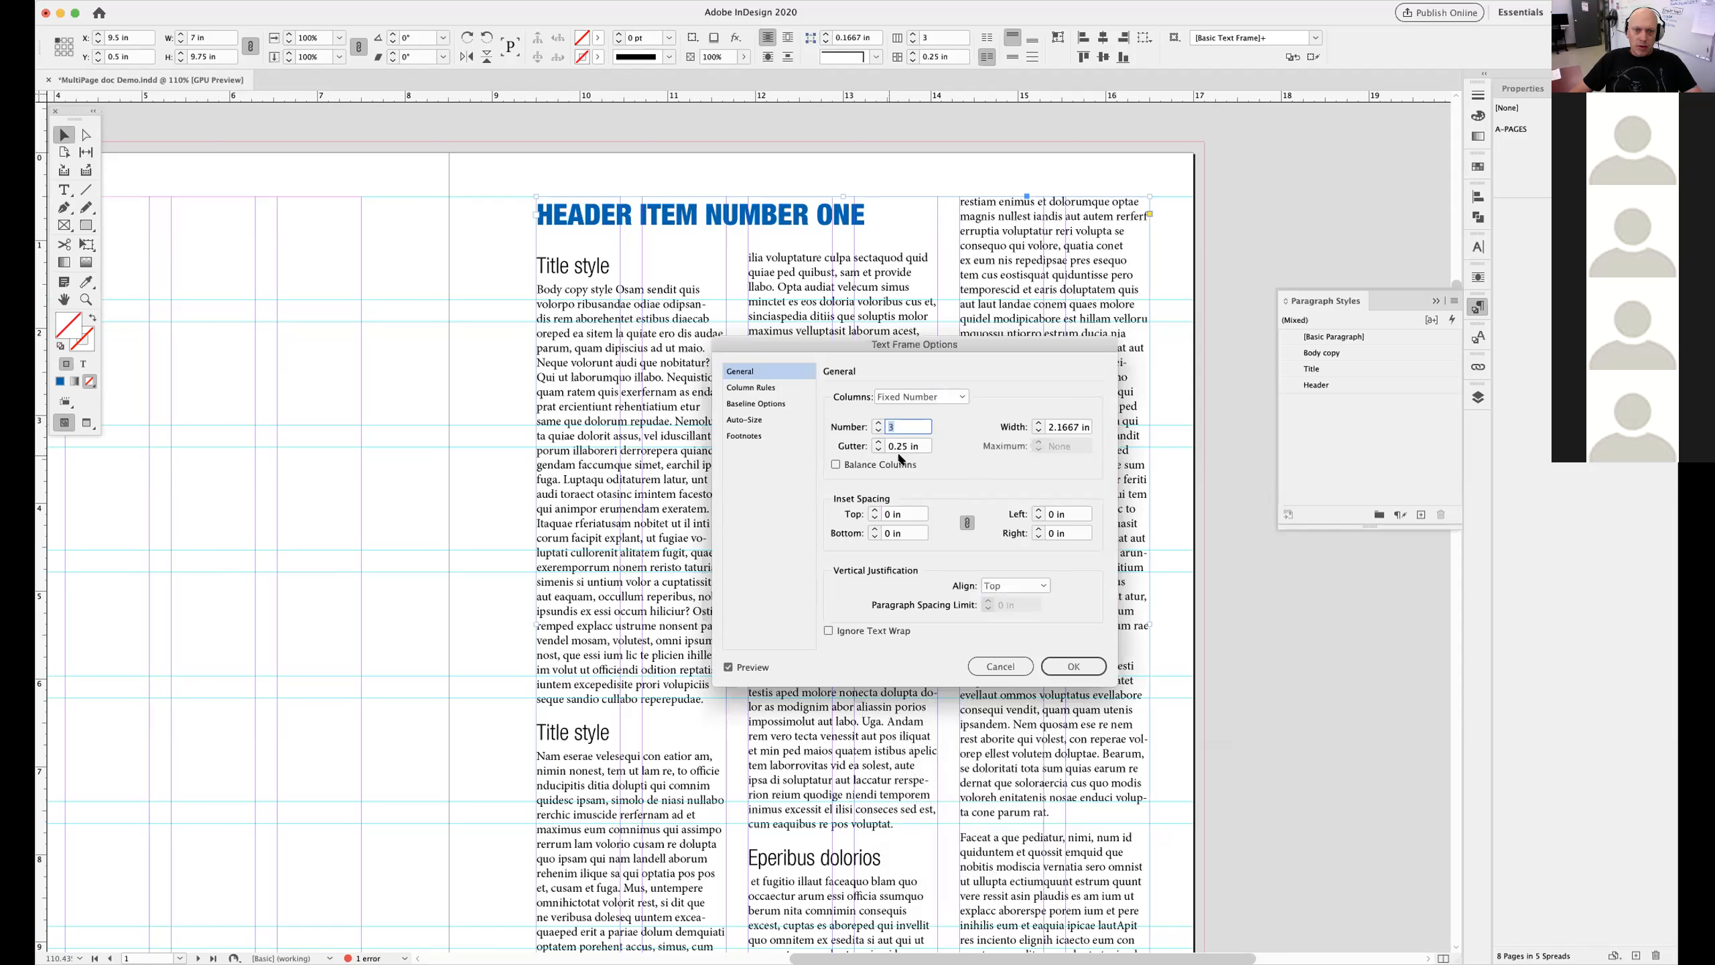
pyautogui.click(1066, 665)
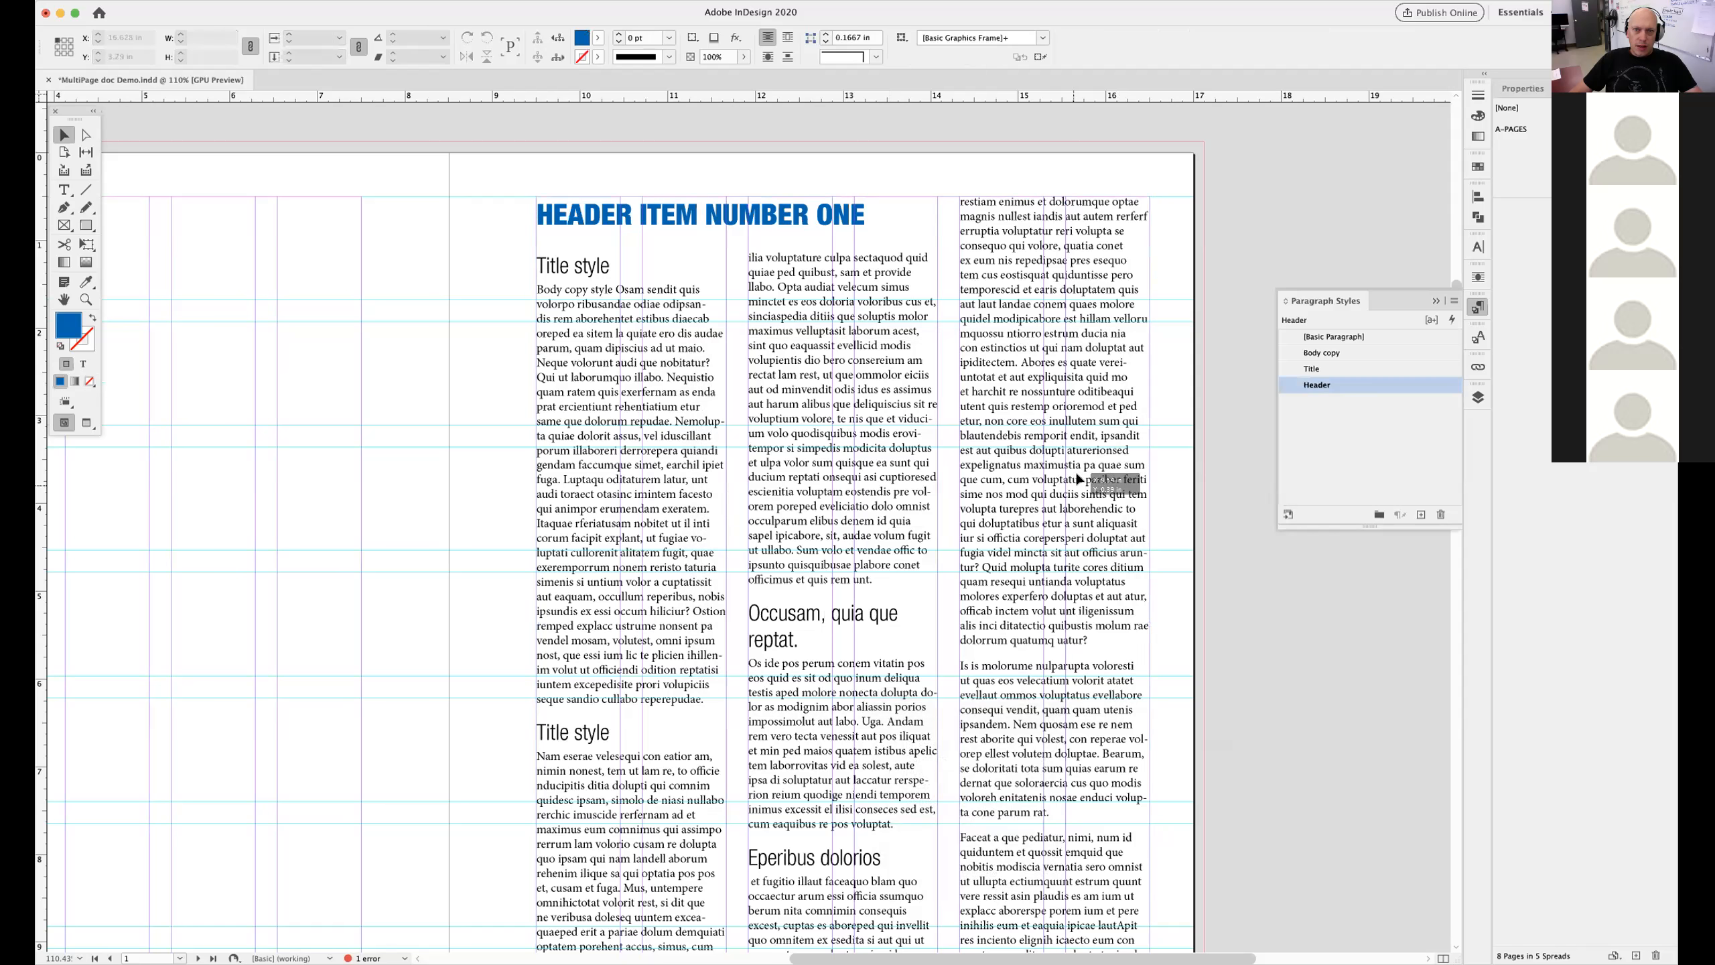
# Try shifting the three-column text frame slightly off the margins, and move it back into place
pyautogui.moveTo(969, 211); pyautogui.dragTo(977, 192)
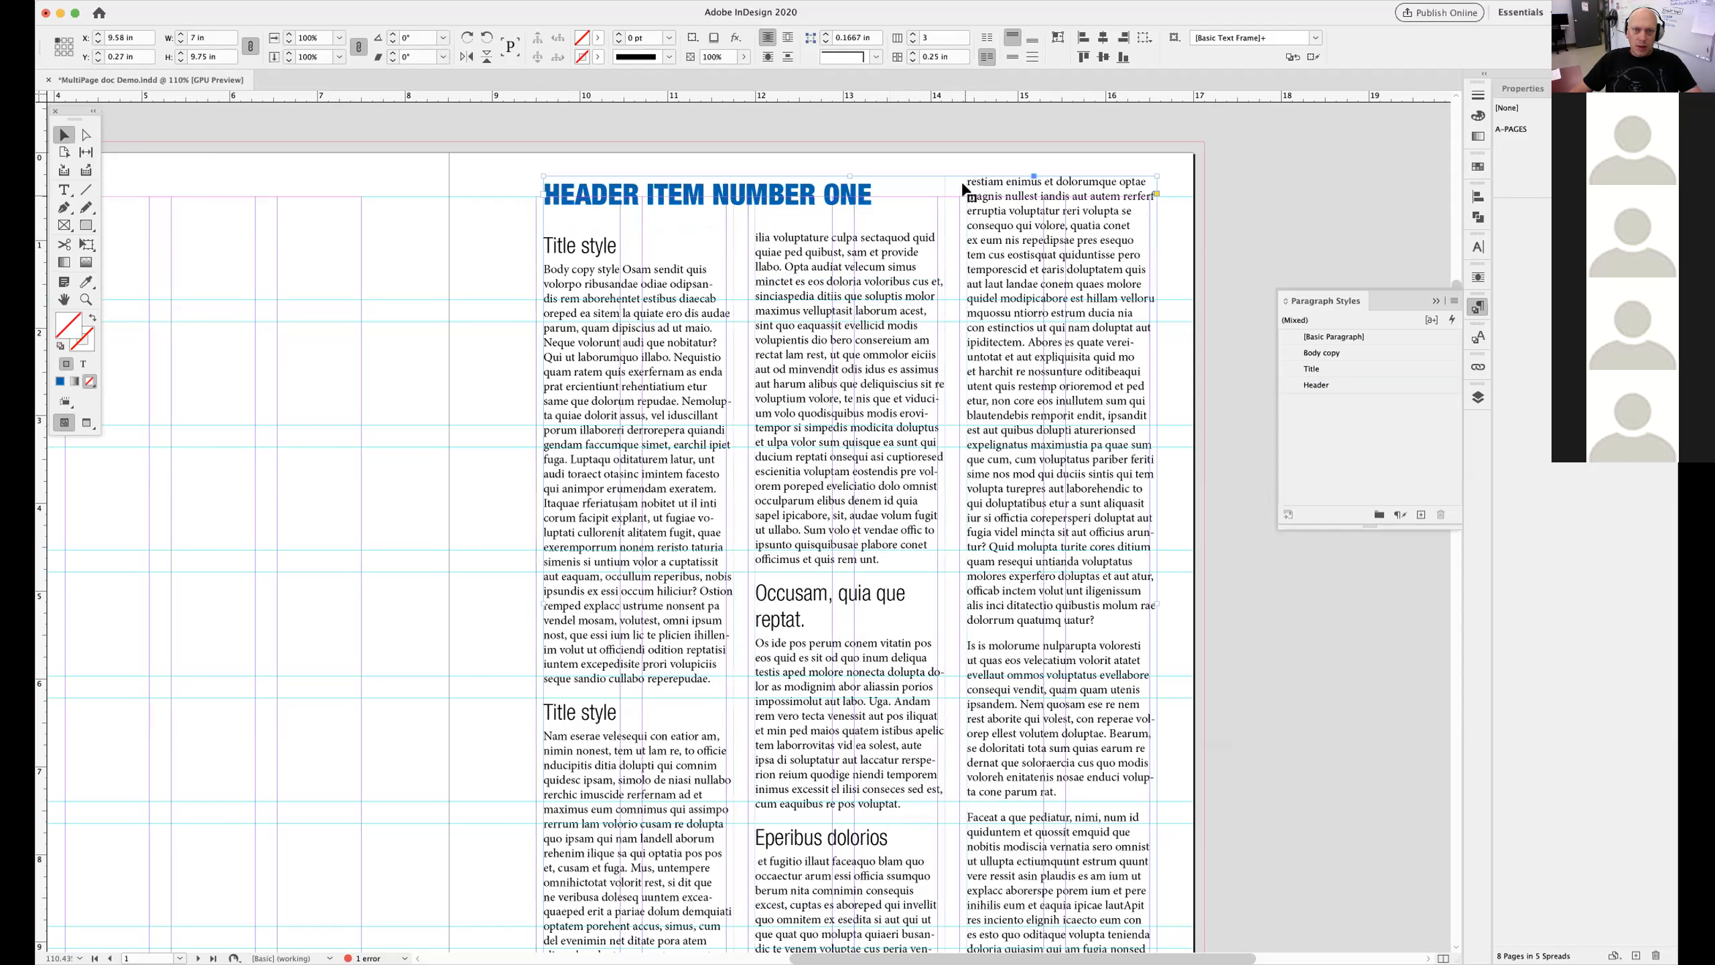
pyautogui.moveTo(904, 253); pyautogui.dragTo(893, 268)
pyautogui.click(1262, 719)
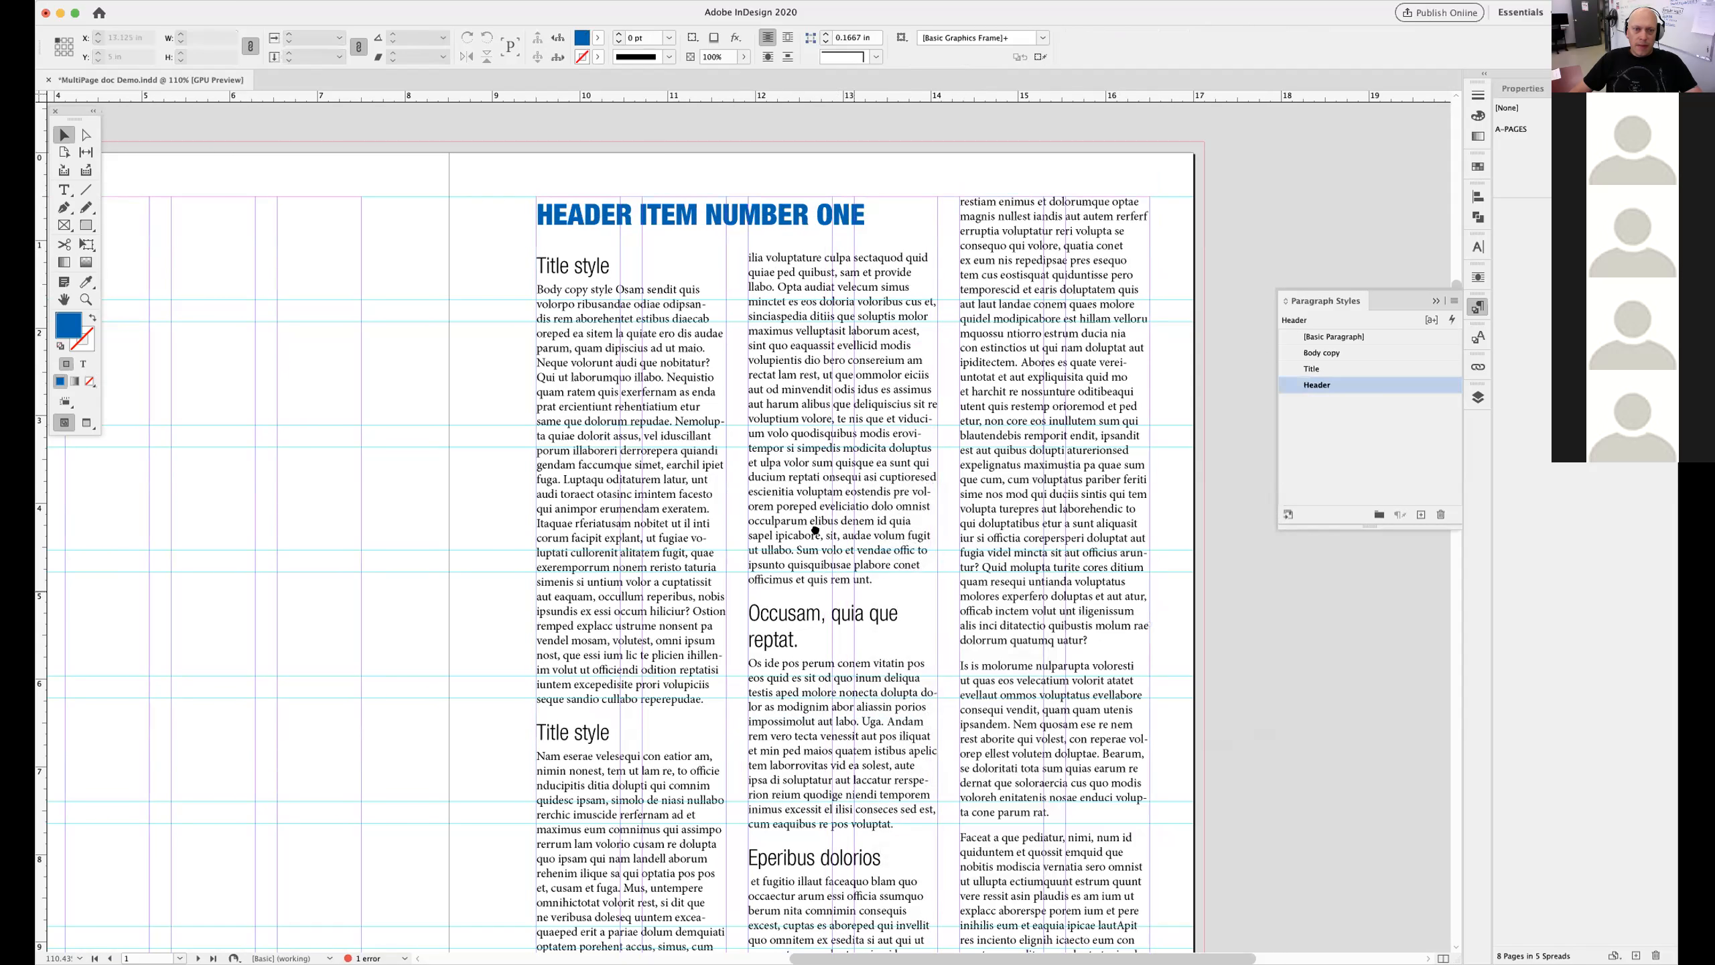
# Check which paragraph styles the text under and including Header Item Number One uses
pyautogui.scroll(-2, 807, 503)
pyautogui.press('super+minus')
pyautogui.doubleClick(719, 250)
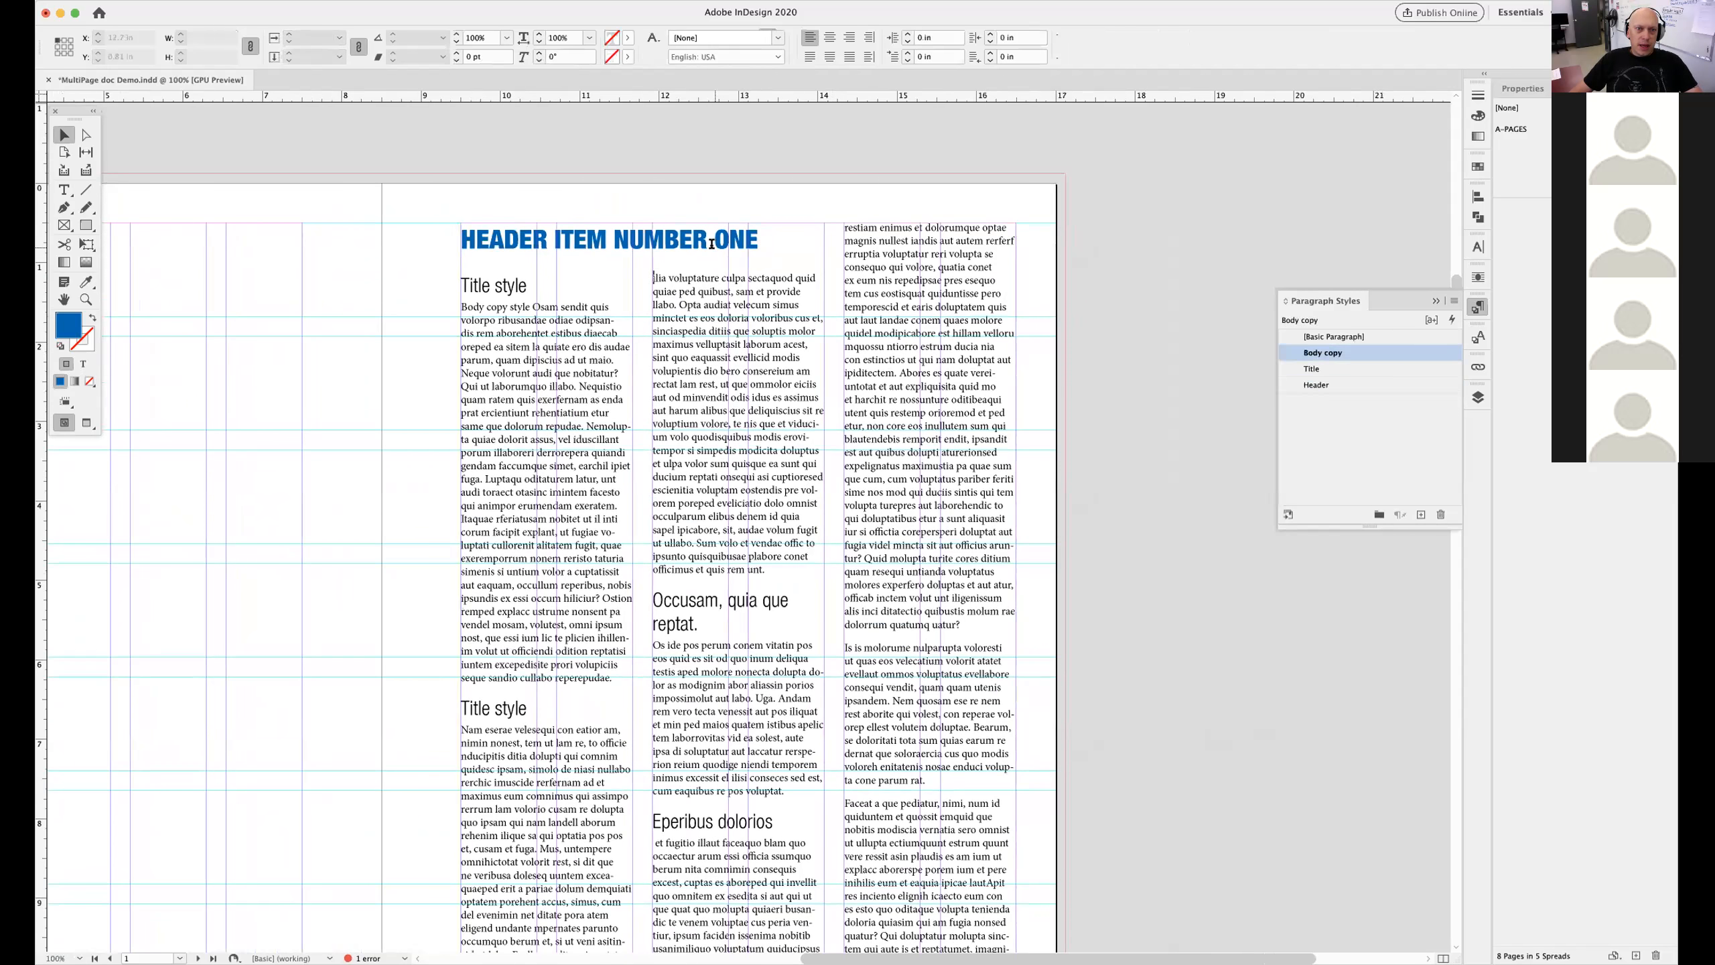
pyautogui.tripleClick(719, 250)
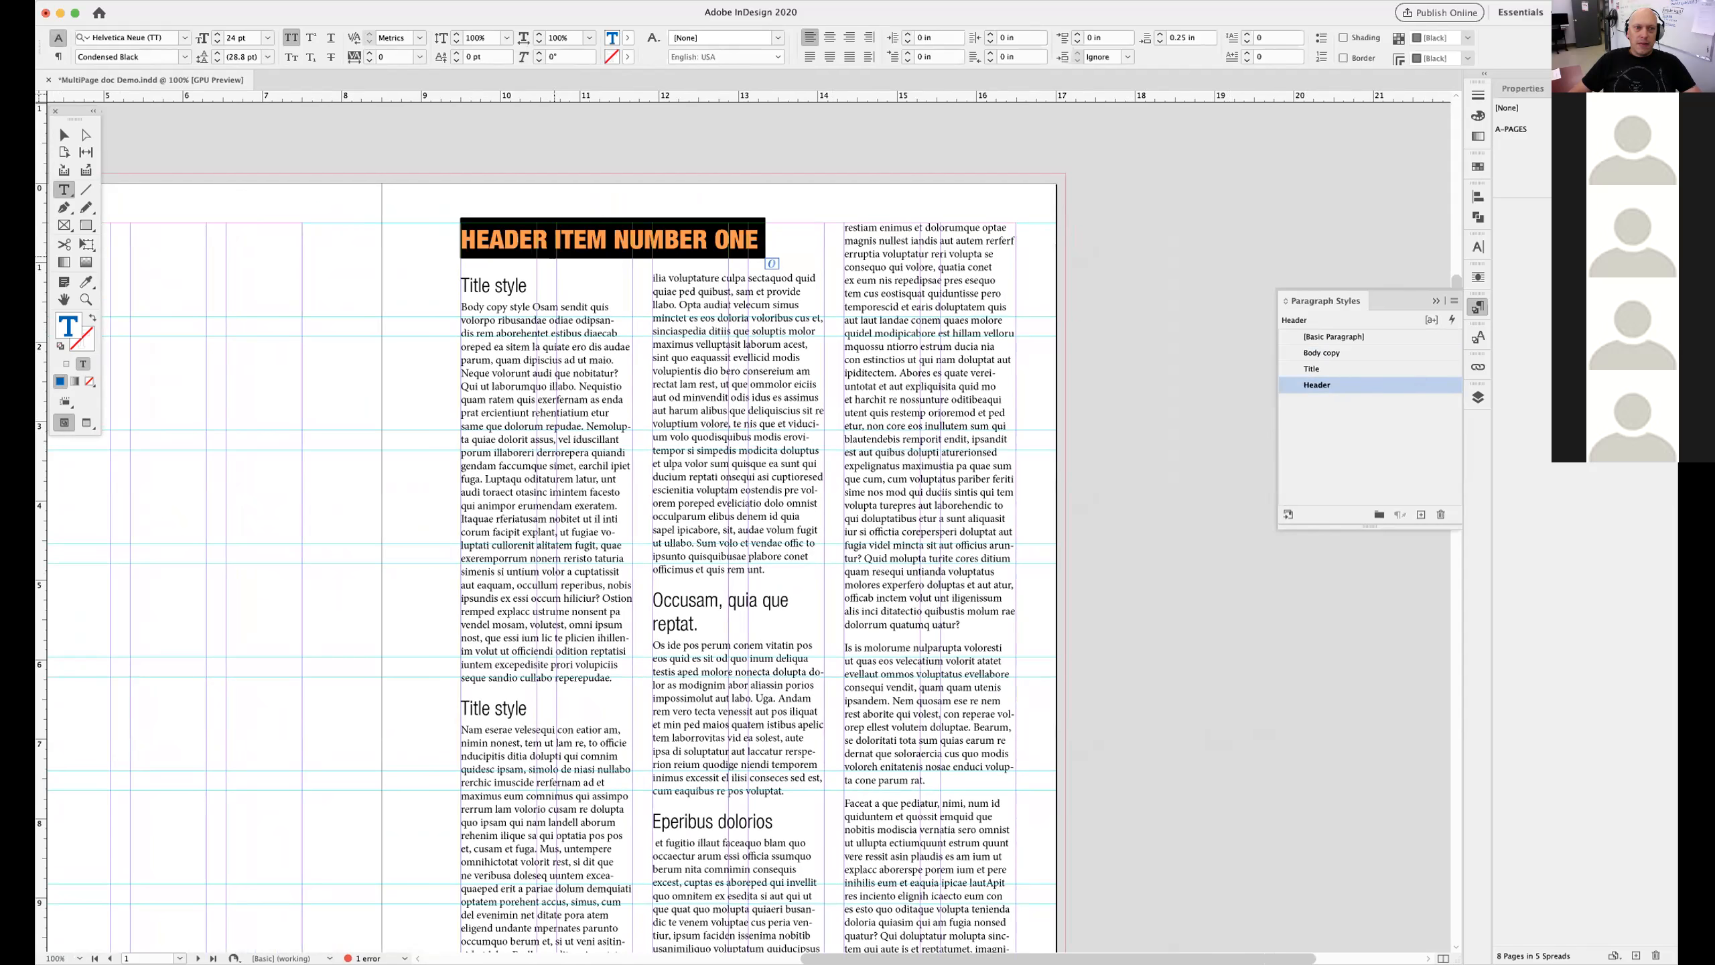
pyautogui.doubleClick(581, 240)
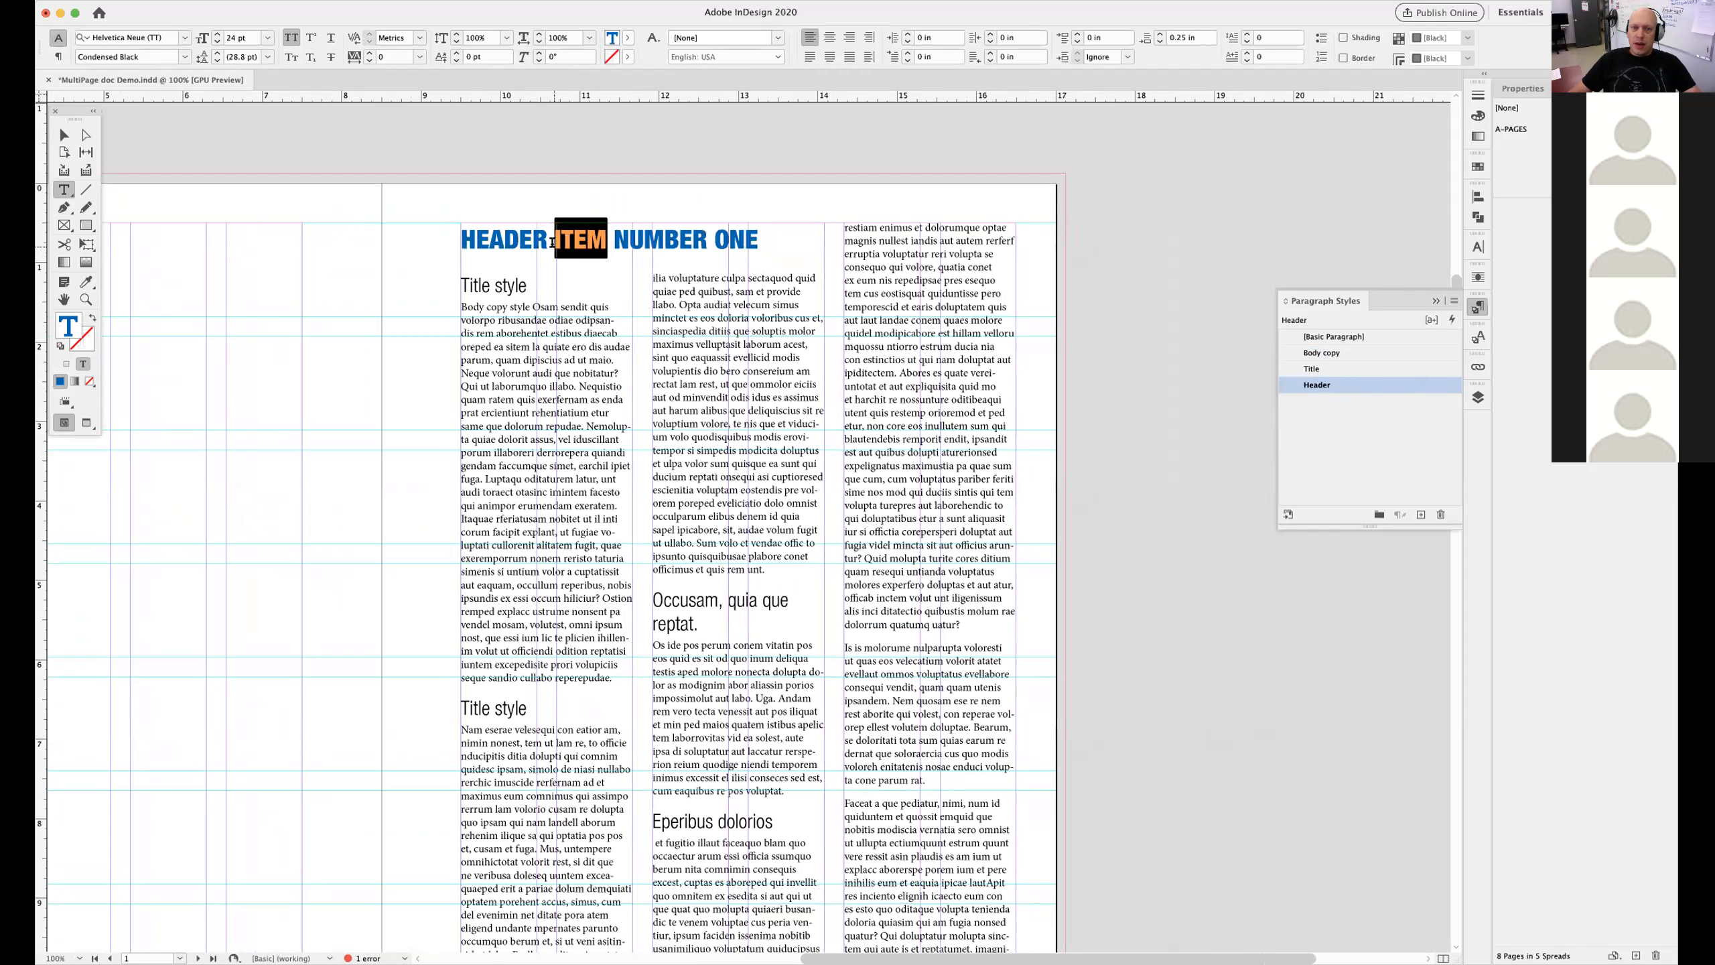
pyautogui.doubleClick(511, 285)
pyautogui.moveTo(717, 357); pyautogui.dragTo(730, 410)
pyautogui.click(1139, 524)
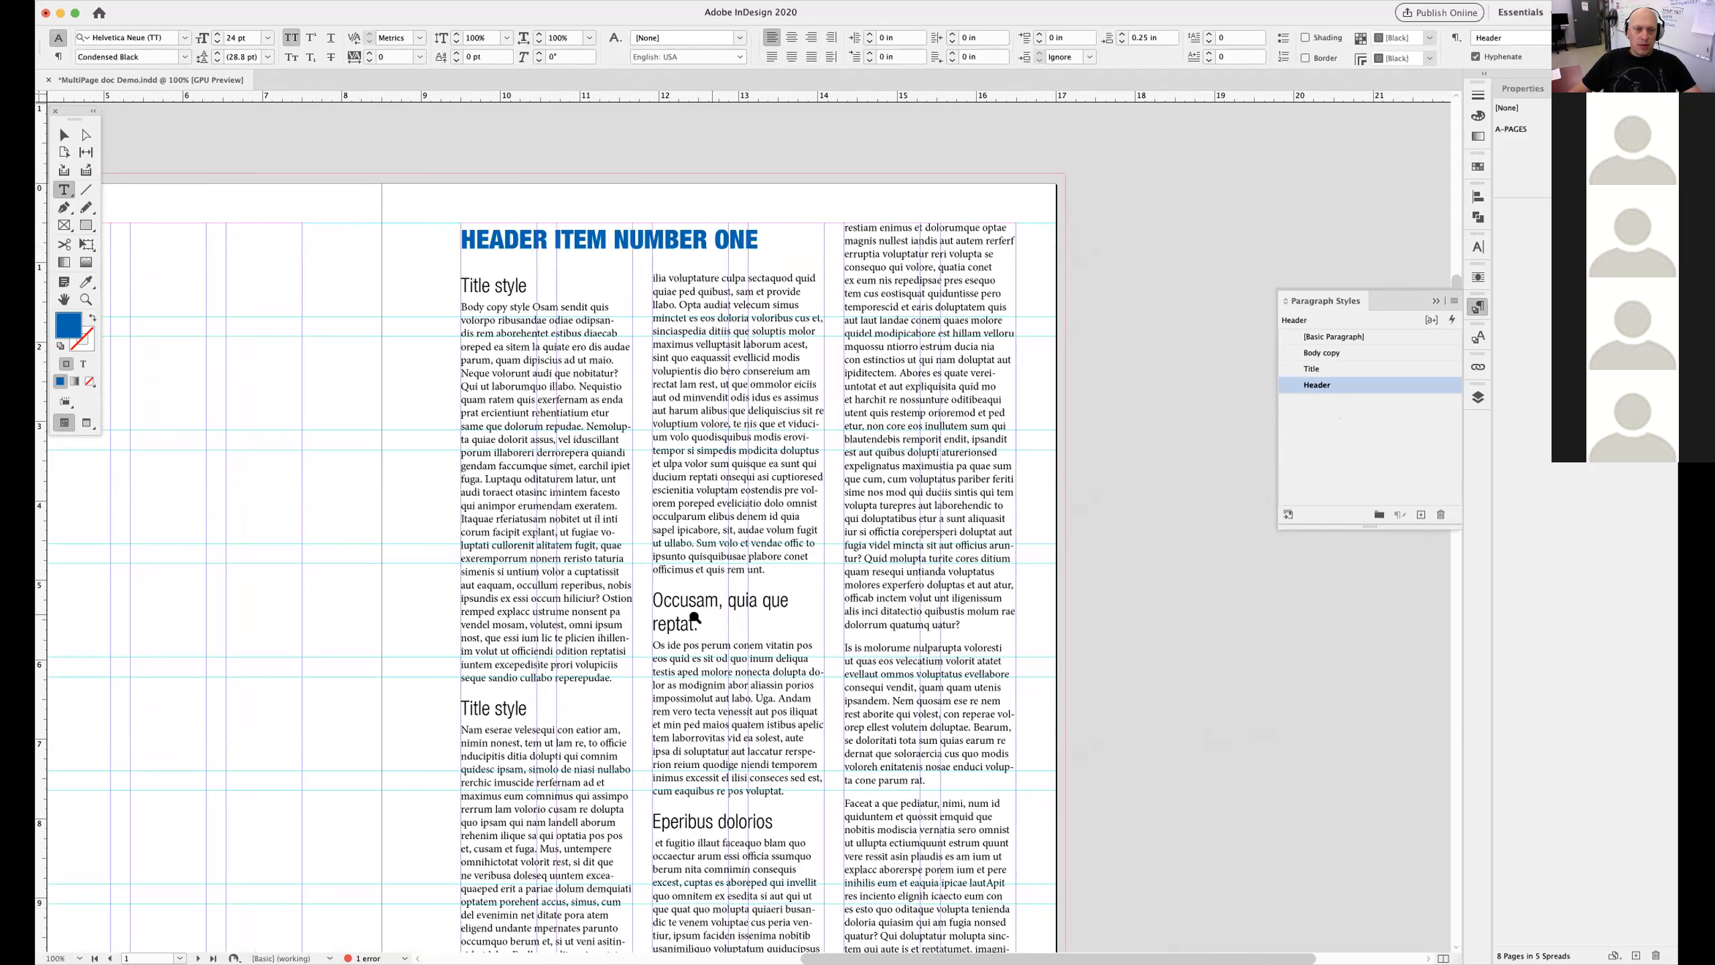
# Examine the whole first spread in preview mode, without guides and frame edges
pyautogui.press('super+minus')
pyautogui.hscroll(-4, 787, 621)
pyautogui.scroll(-2, 787, 621)
pyautogui.scroll(1, 880, 640)
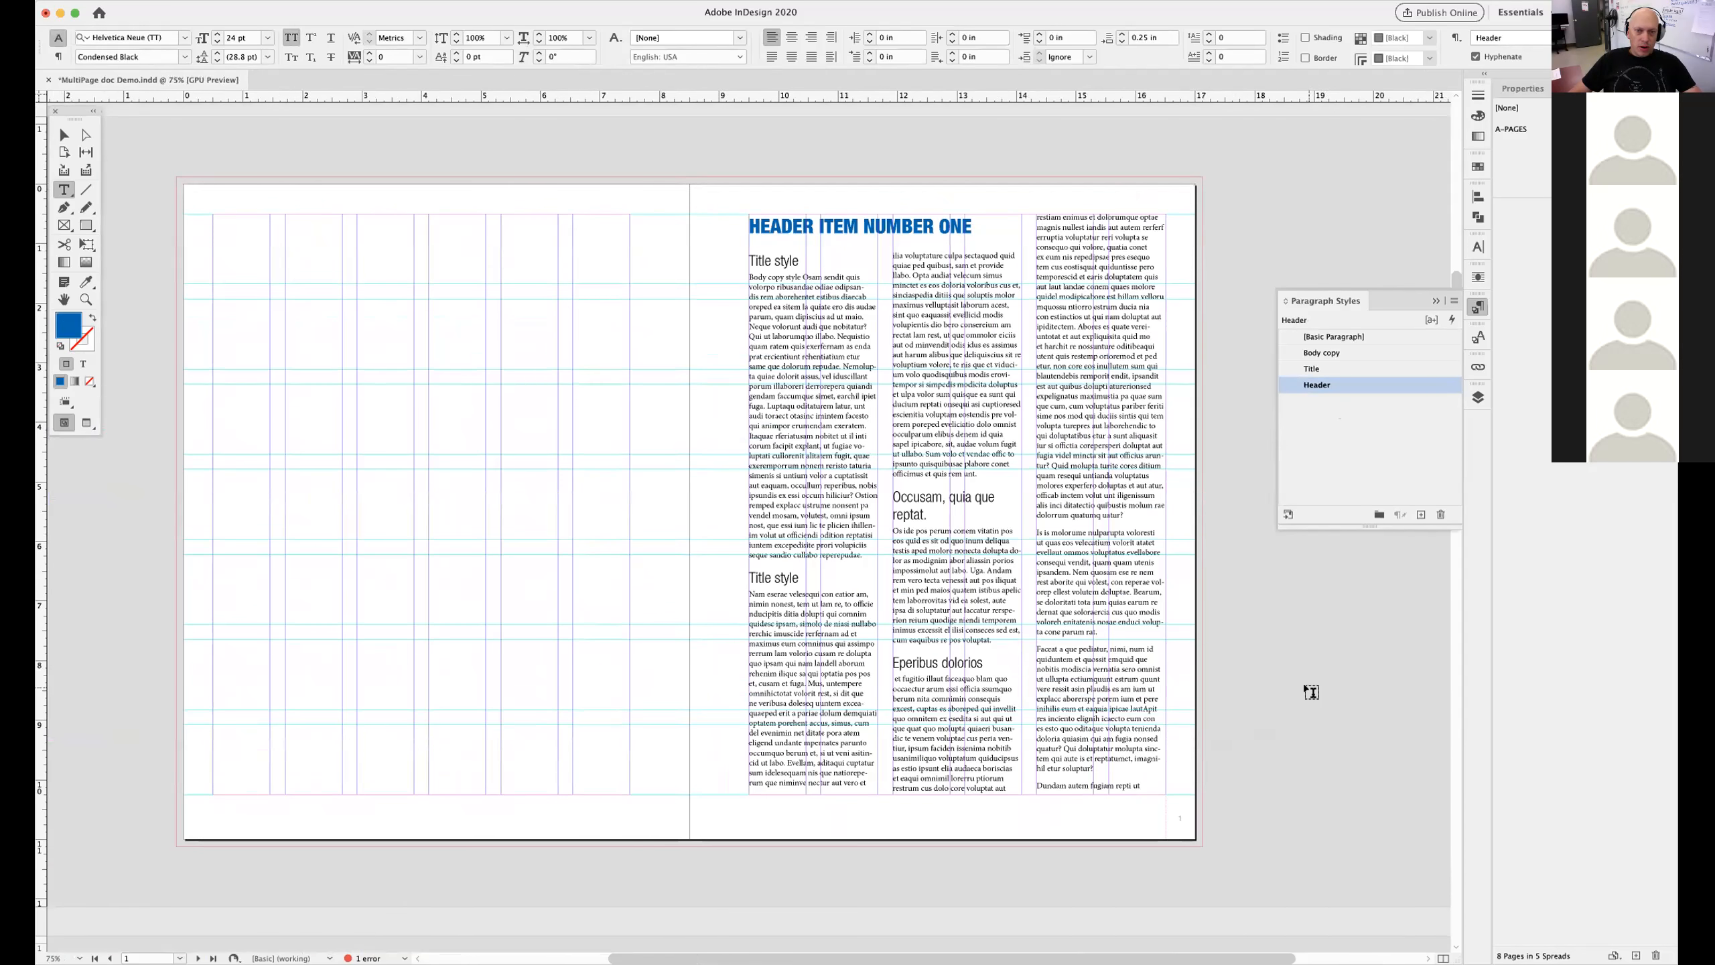
pyautogui.press('w')
pyautogui.scroll(-1, 887, 727)
pyautogui.hscroll(-1, 887, 727)
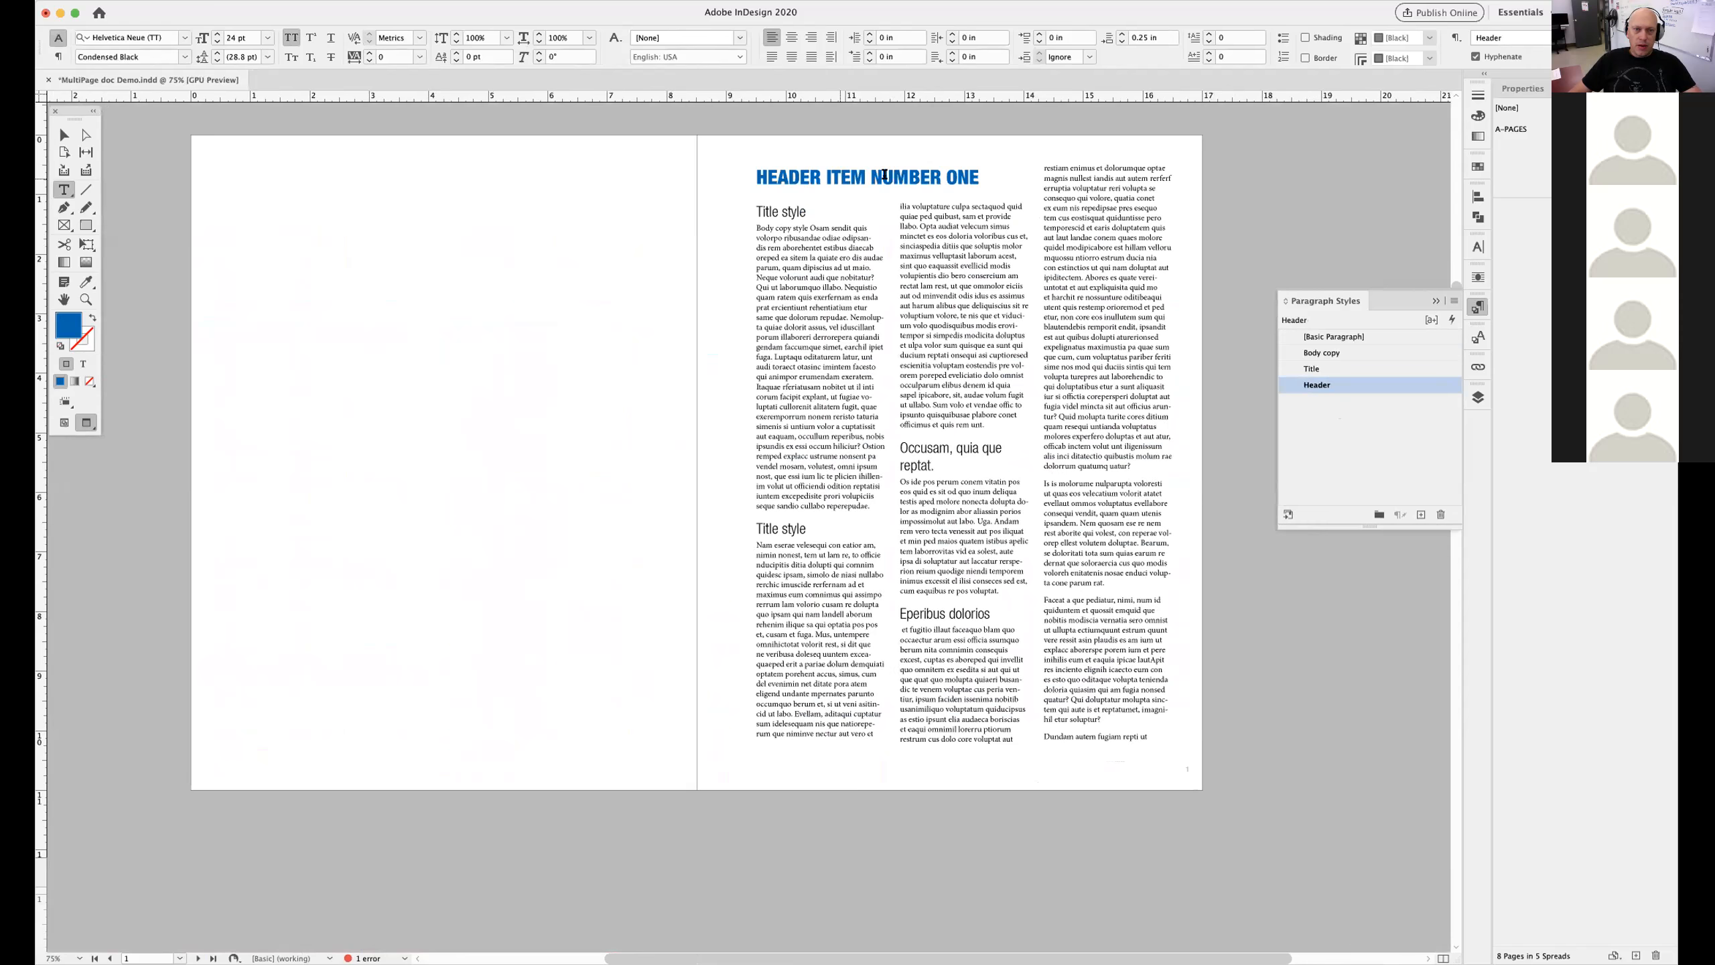
# Examine the spread with Header Item Number Two and Three, restore the guides, and return to the first spread
pyautogui.scroll(-5, 855, 690)
pyautogui.hscroll(-2, 855, 689)
pyautogui.scroll(-5, 670, 532)
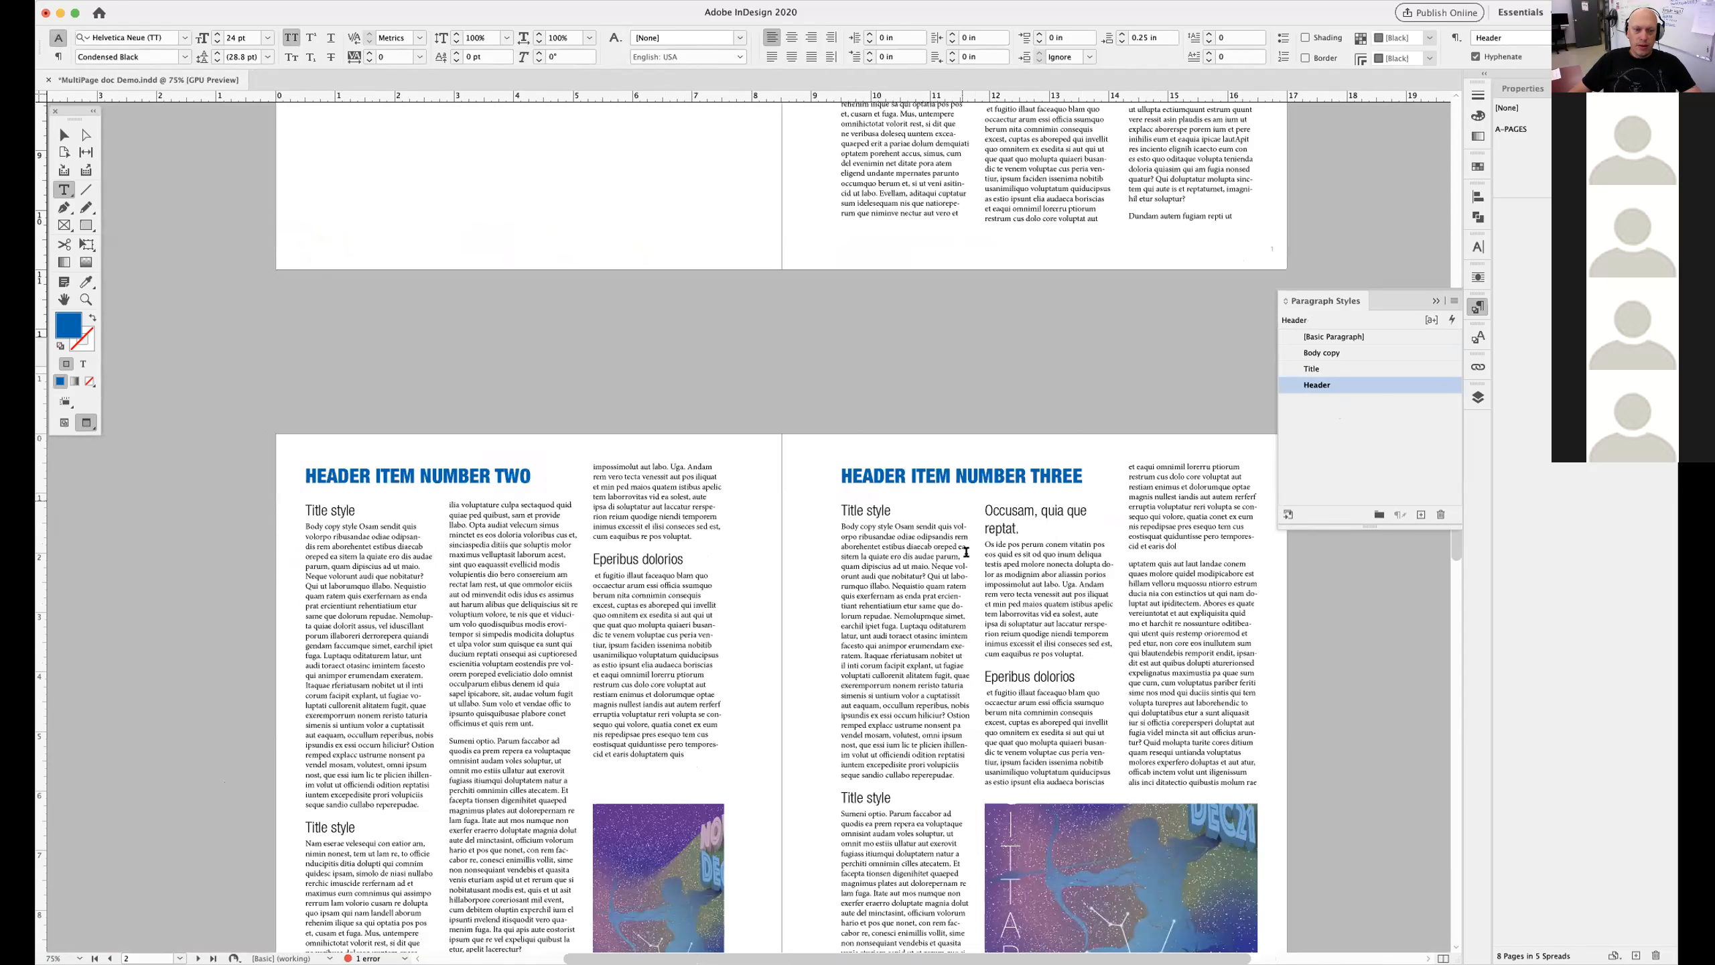
pyautogui.scroll(-2, 954, 297)
pyautogui.hscroll(1, 954, 297)
pyautogui.scroll(-4, 955, 297)
pyautogui.hscroll(1, 954, 297)
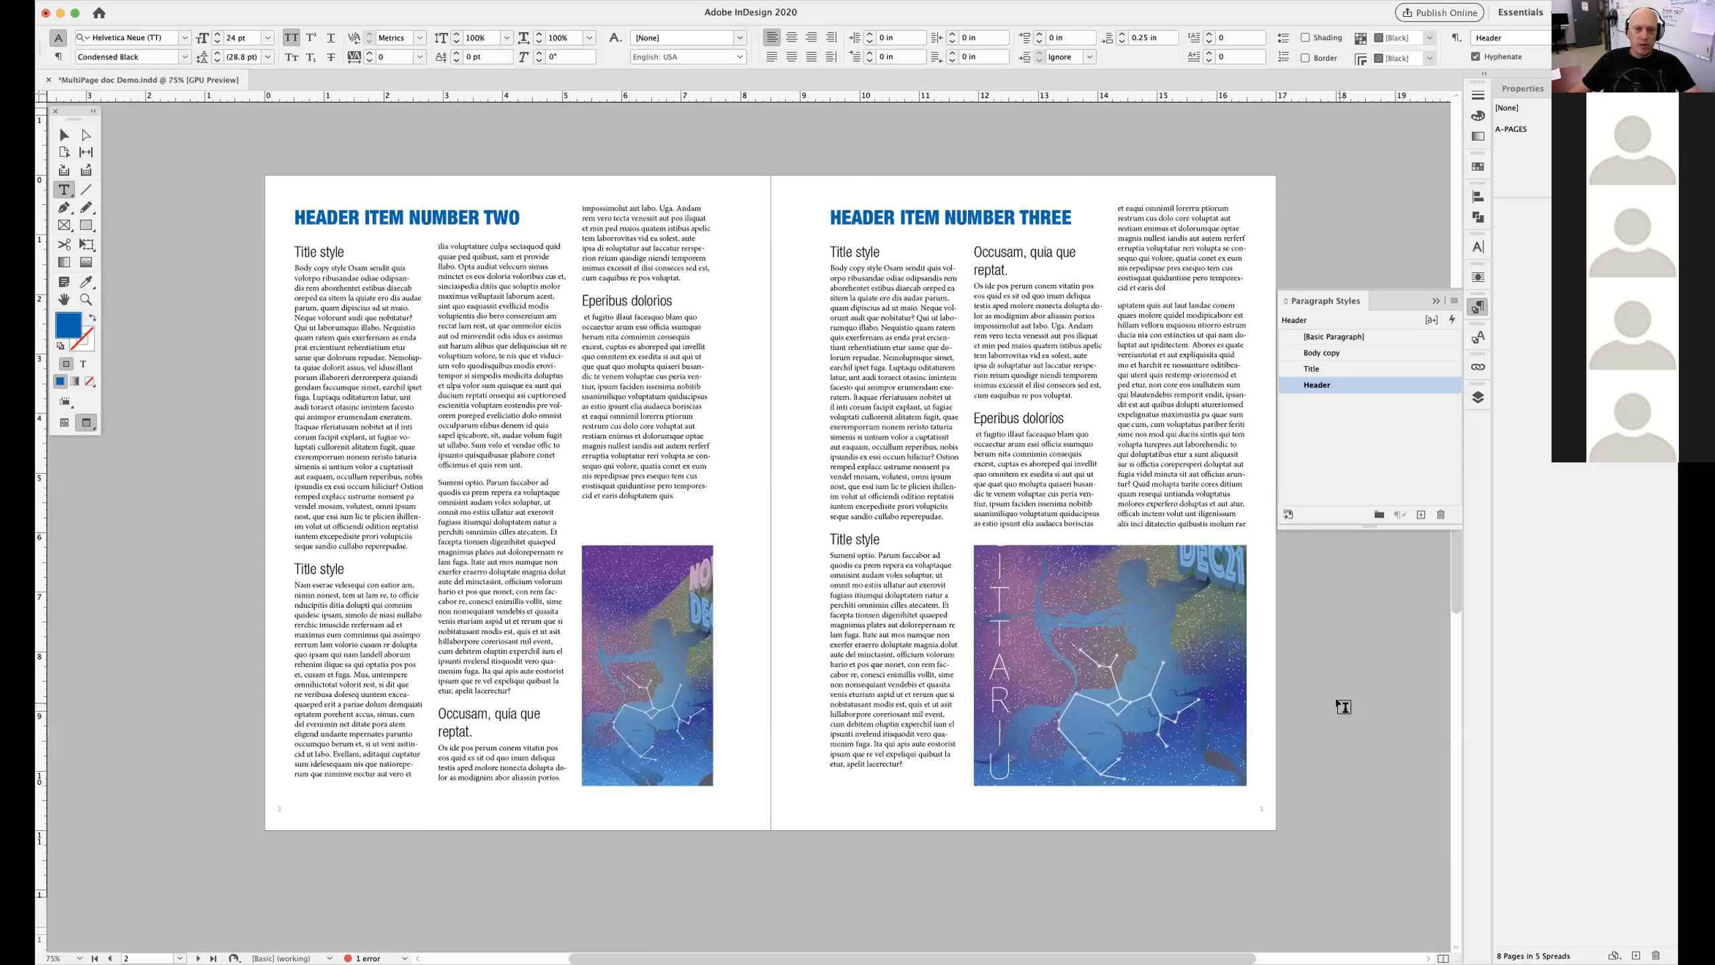
pyautogui.press('w')
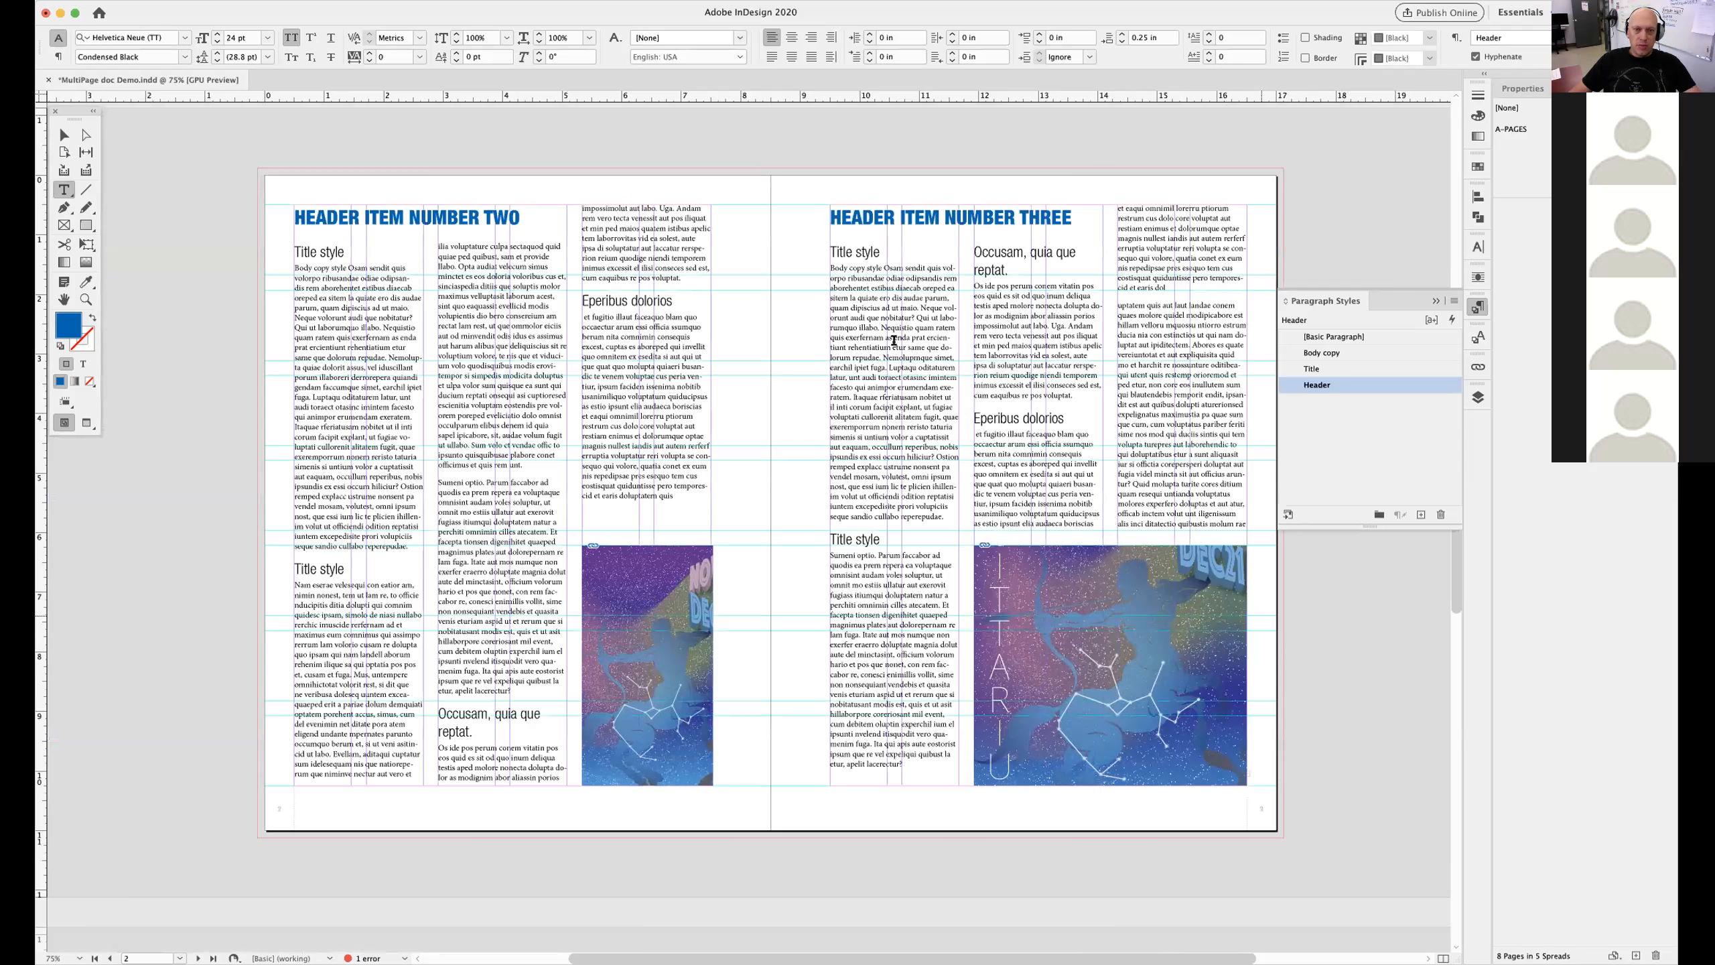
pyautogui.scroll(15, 878, 239)
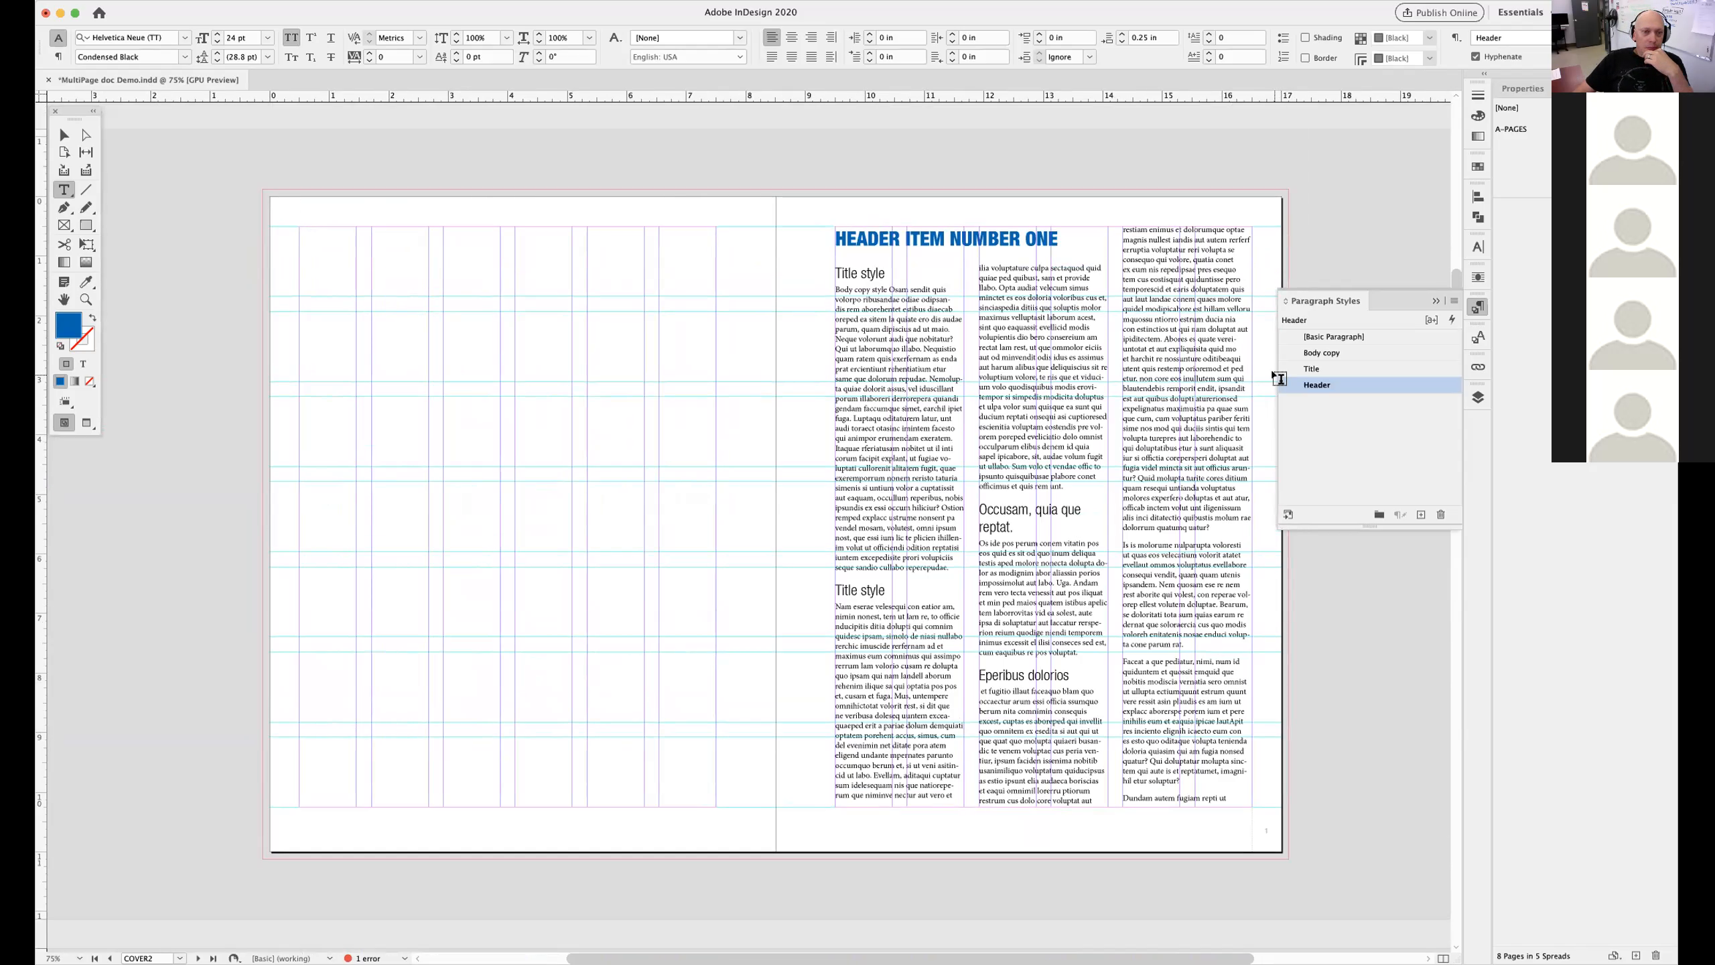
# Collapse the Paragraph Styles panel and save the document with the Selection tool active
pyautogui.click(1436, 304)
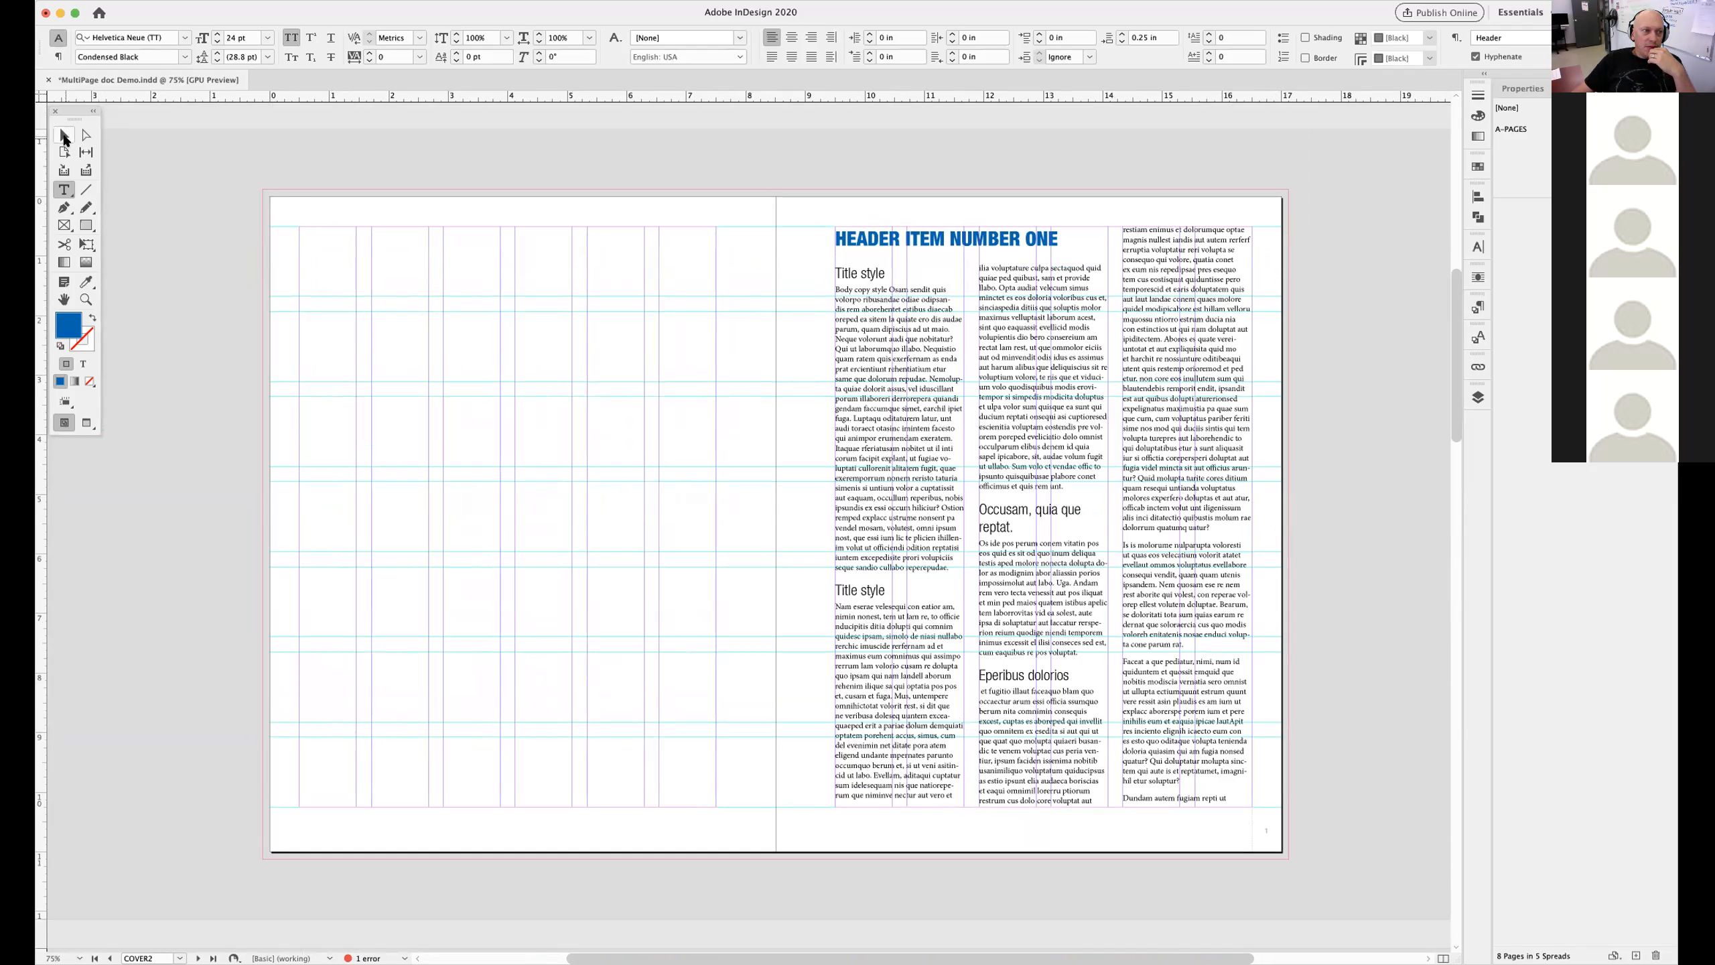
pyautogui.click(64, 135)
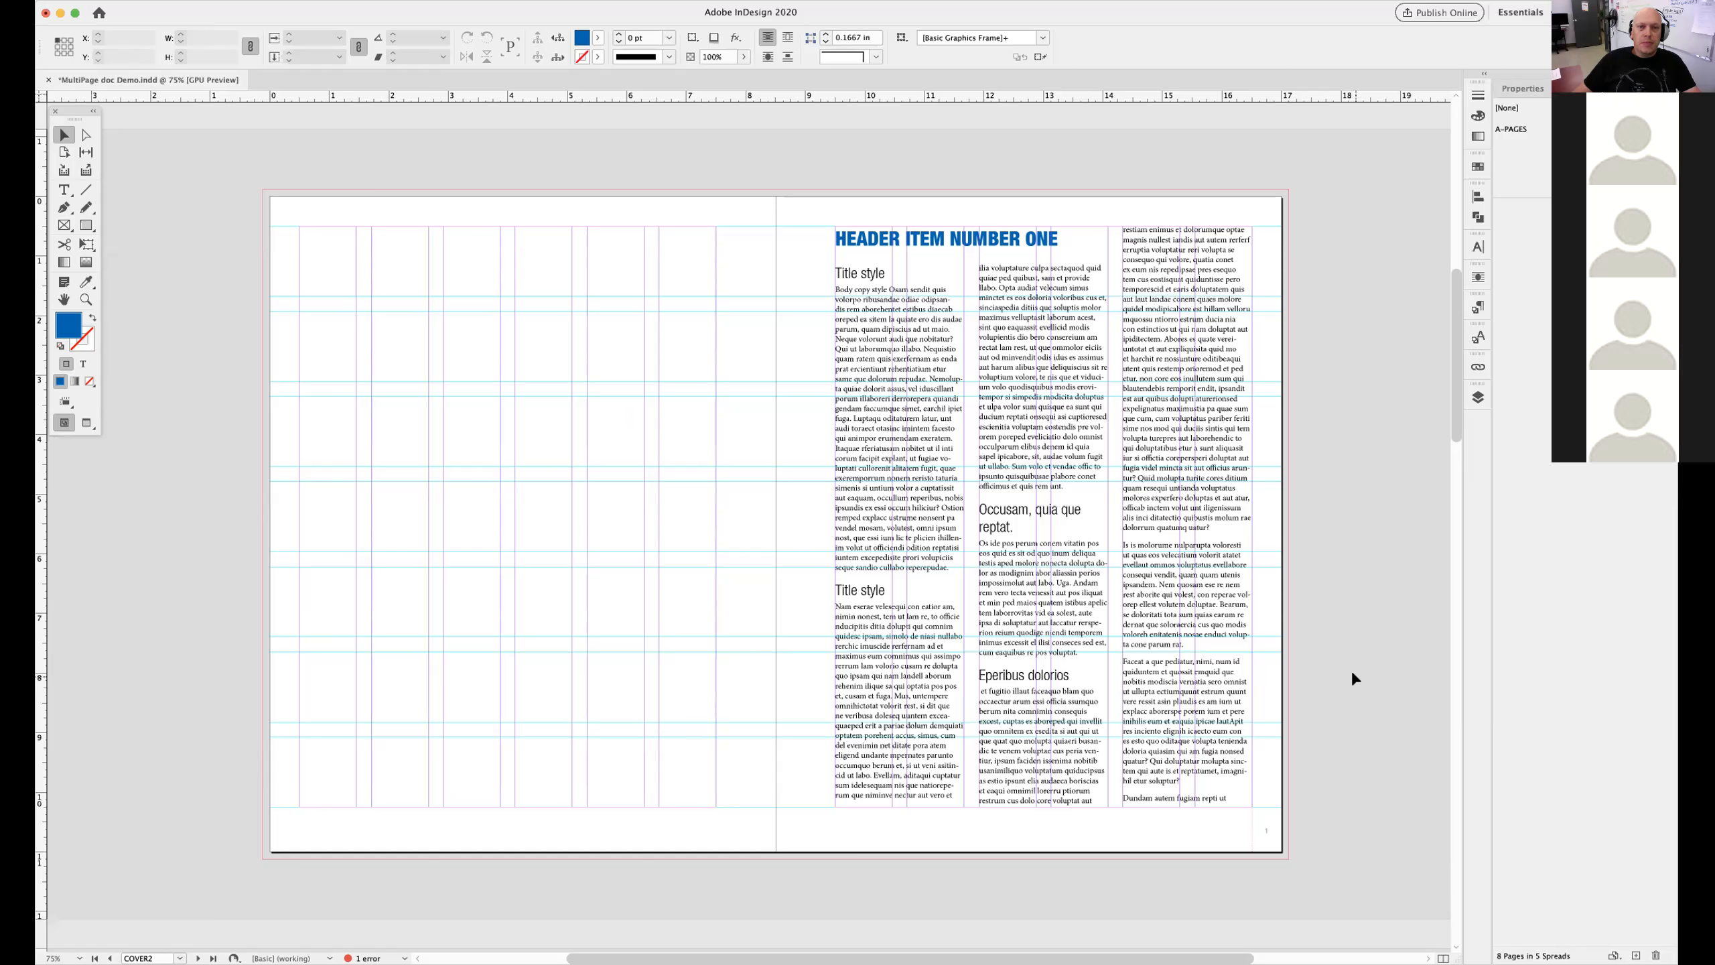
pyautogui.press('super+s')
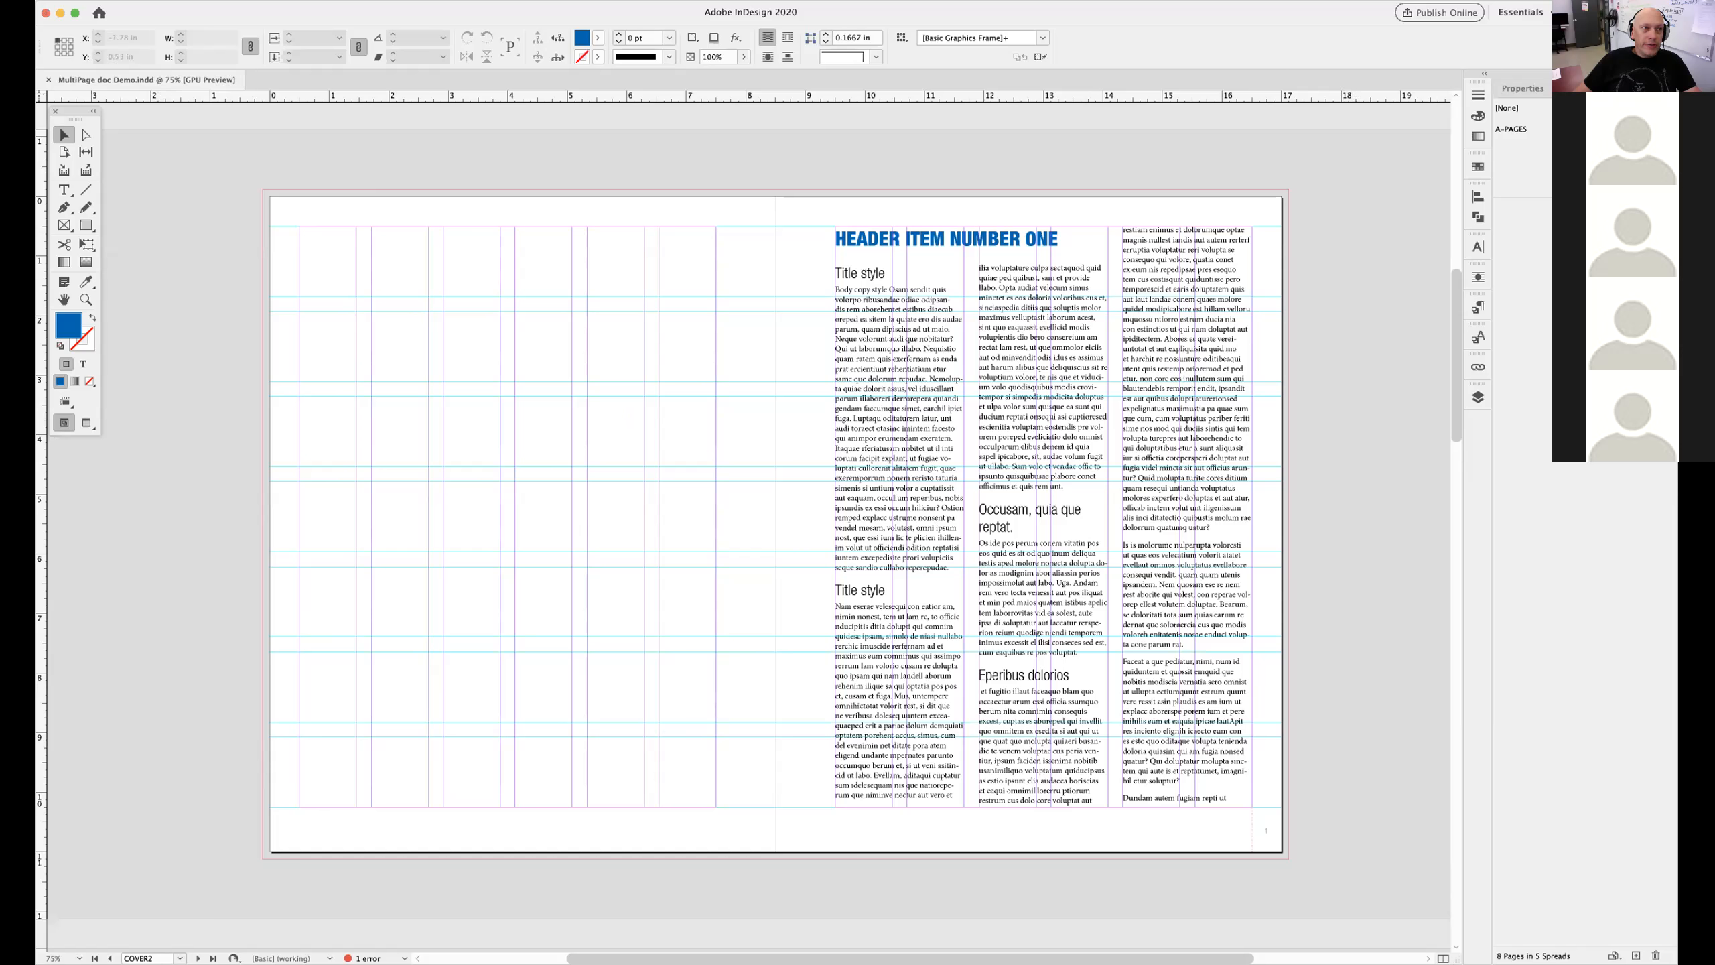
# Start creating a table of contents and set its title to Table of Contents
pyautogui.click(169, 1)
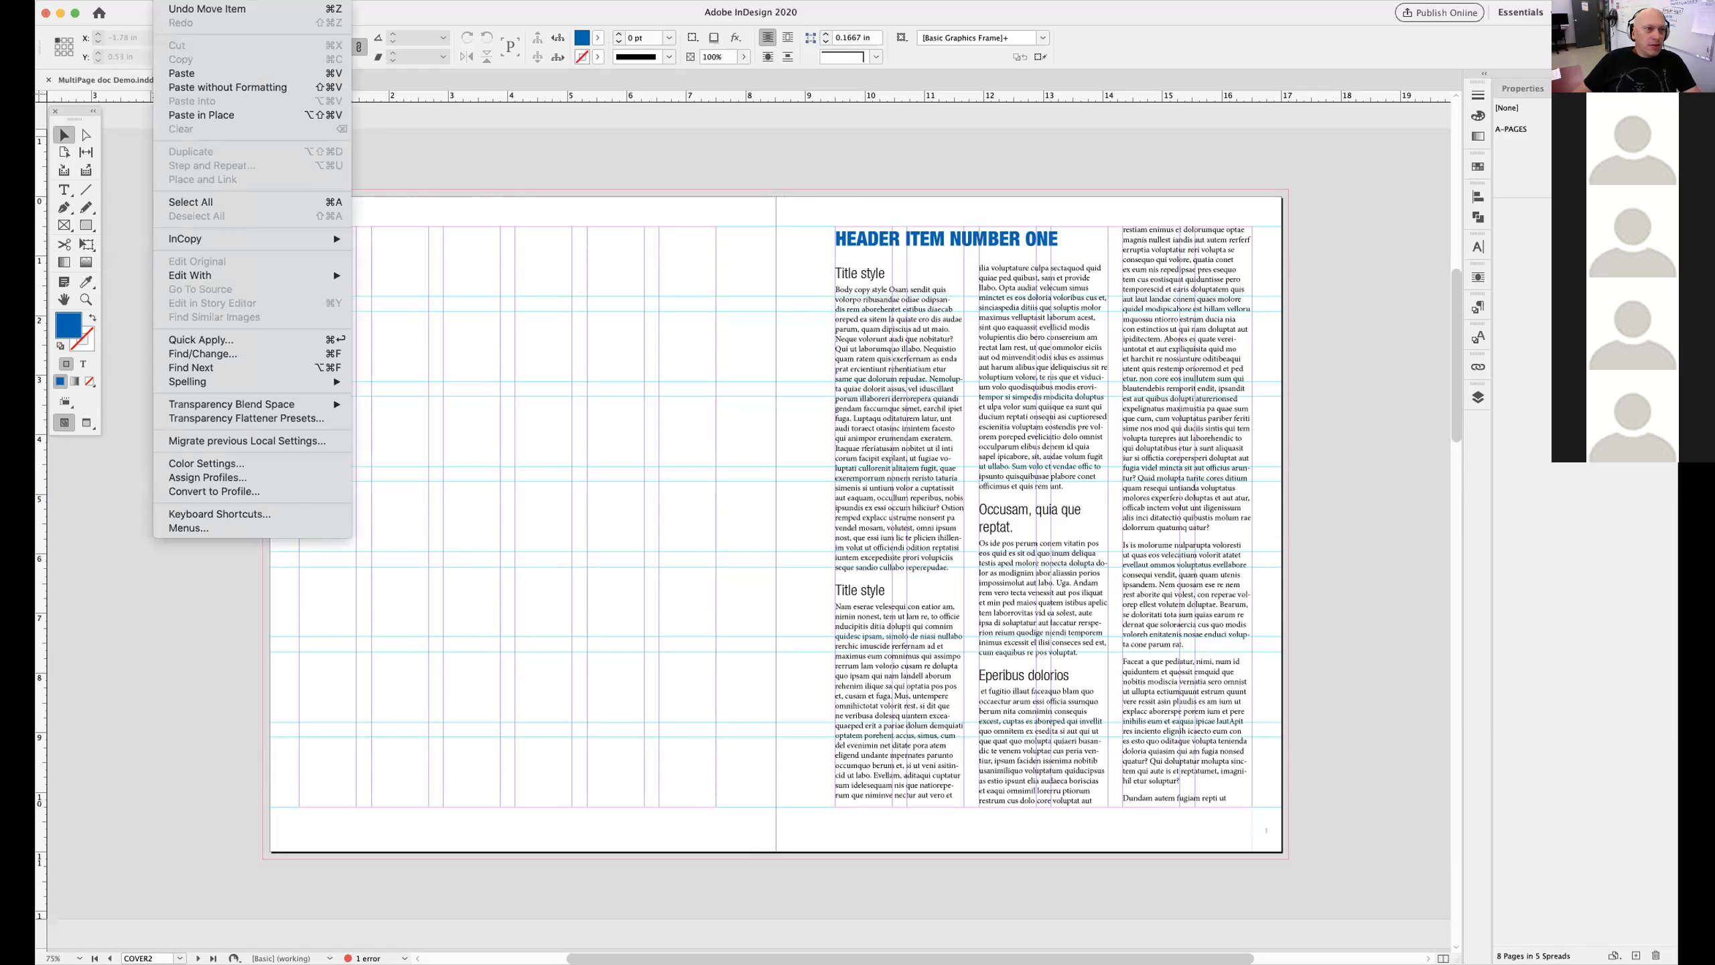
pyautogui.moveTo(213, 1)
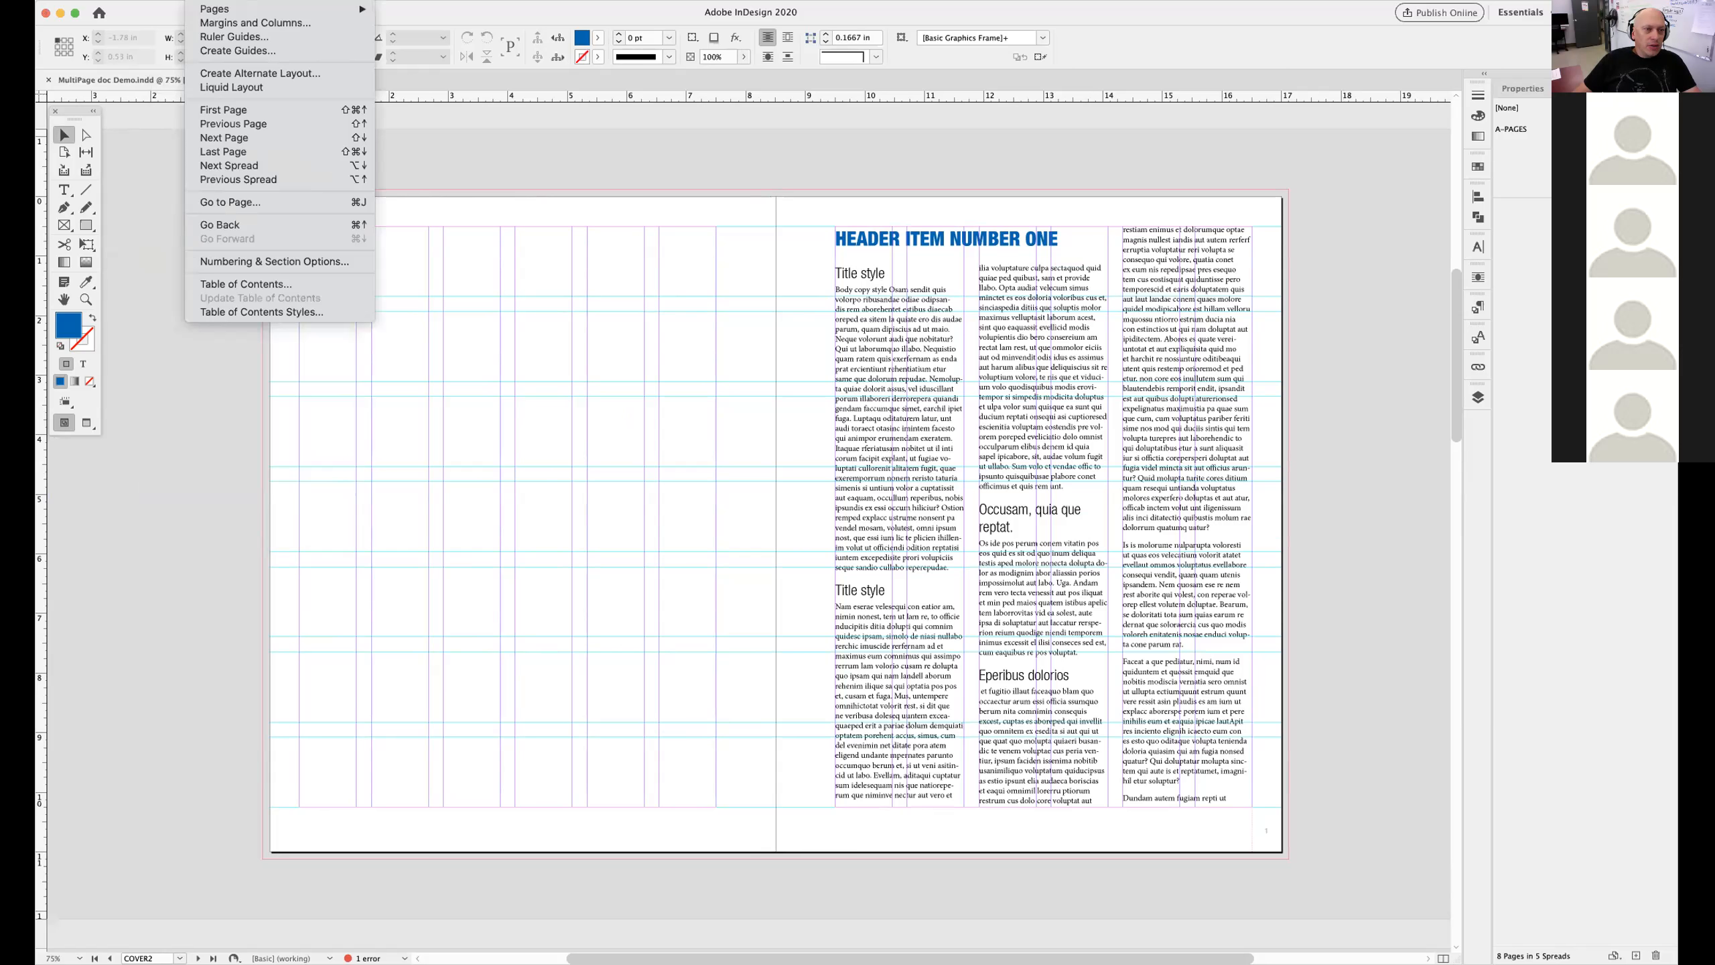
pyautogui.click(232, 285)
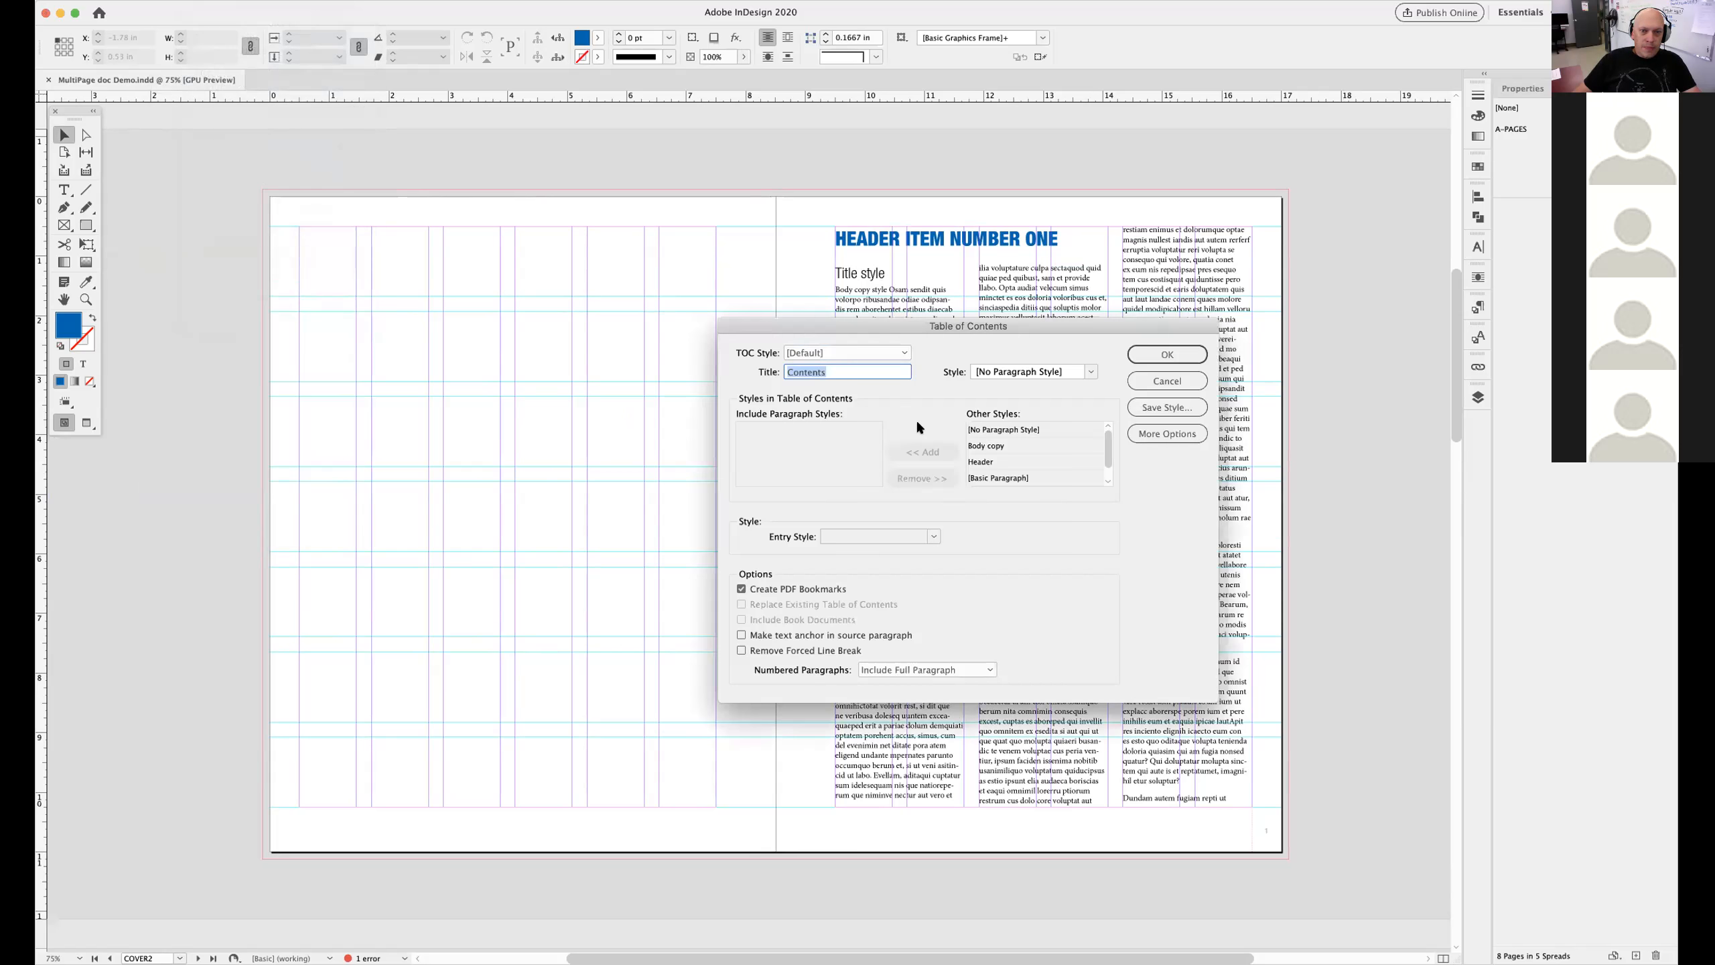
pyautogui.moveTo(868, 317); pyautogui.dragTo(626, 413)
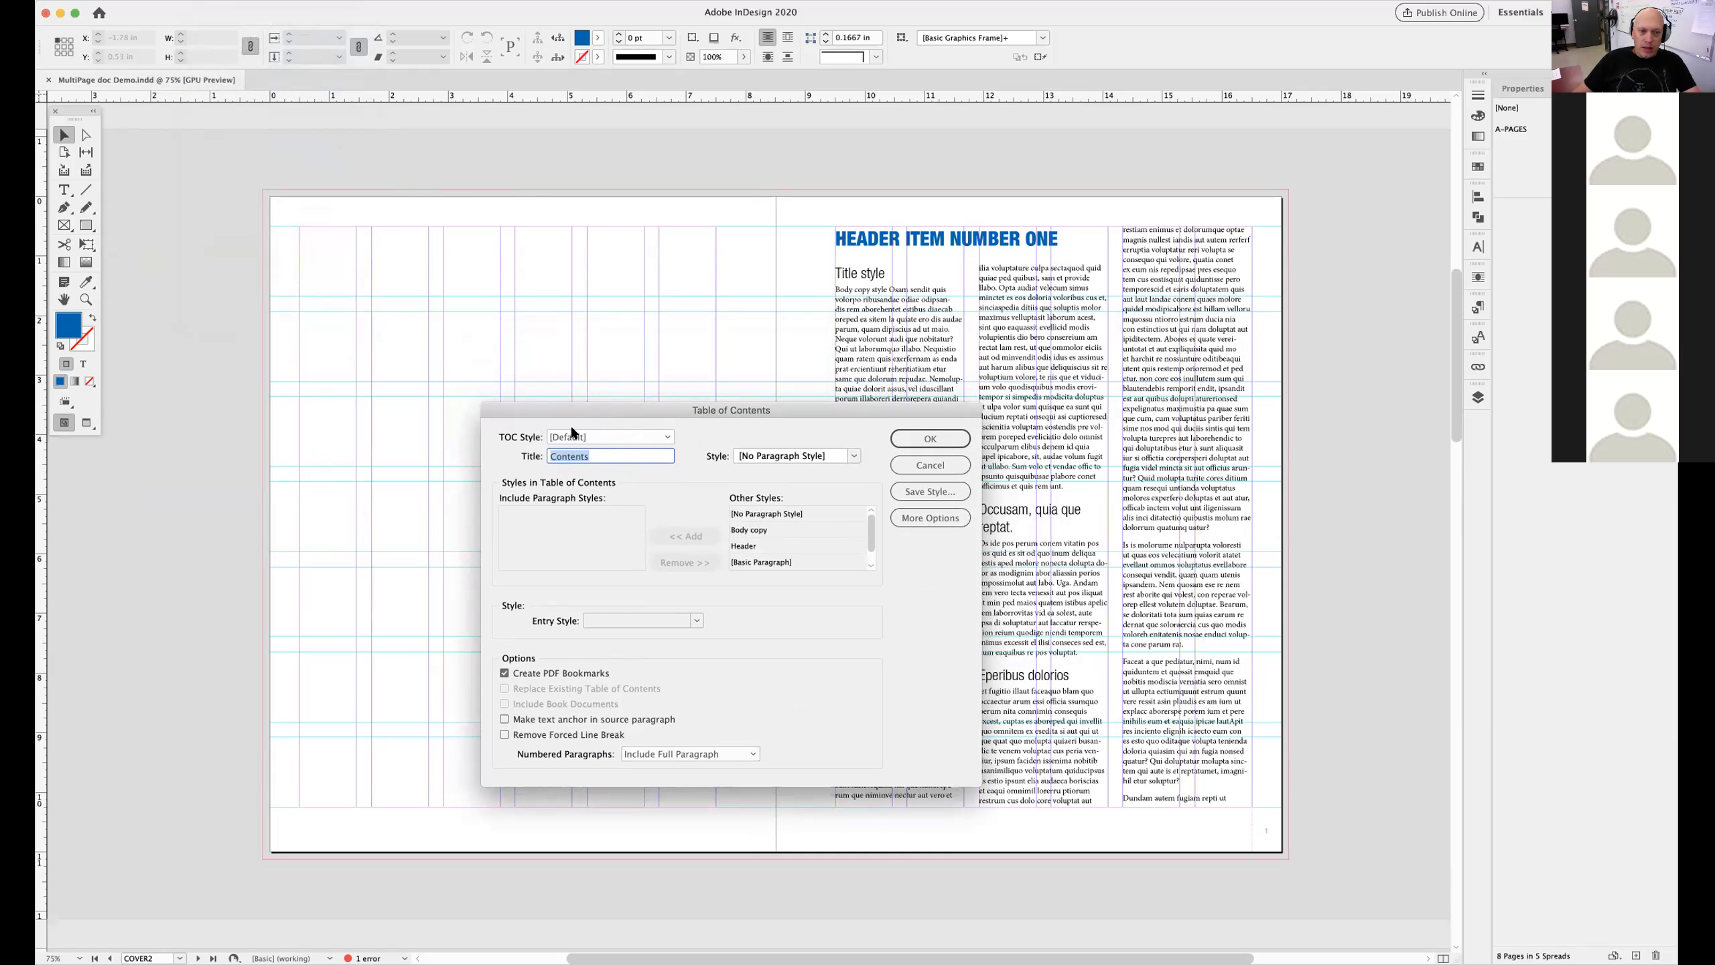
pyautogui.click(597, 456)
pyautogui.write('Table o')
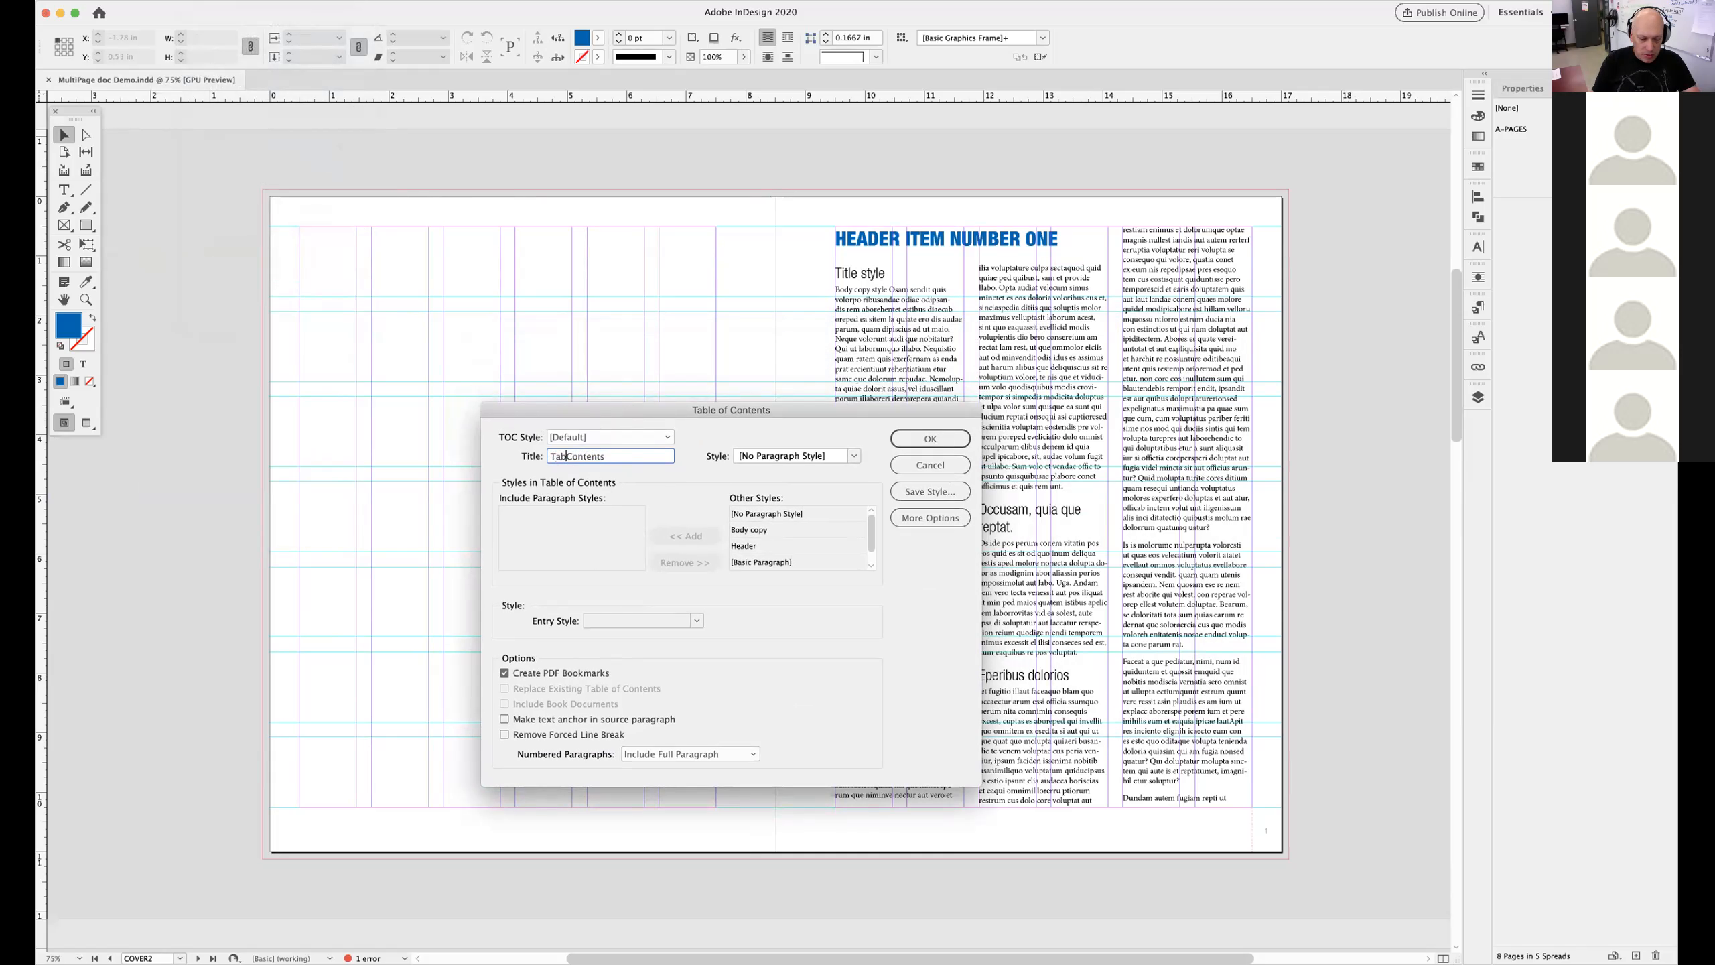
pyautogui.write('f')
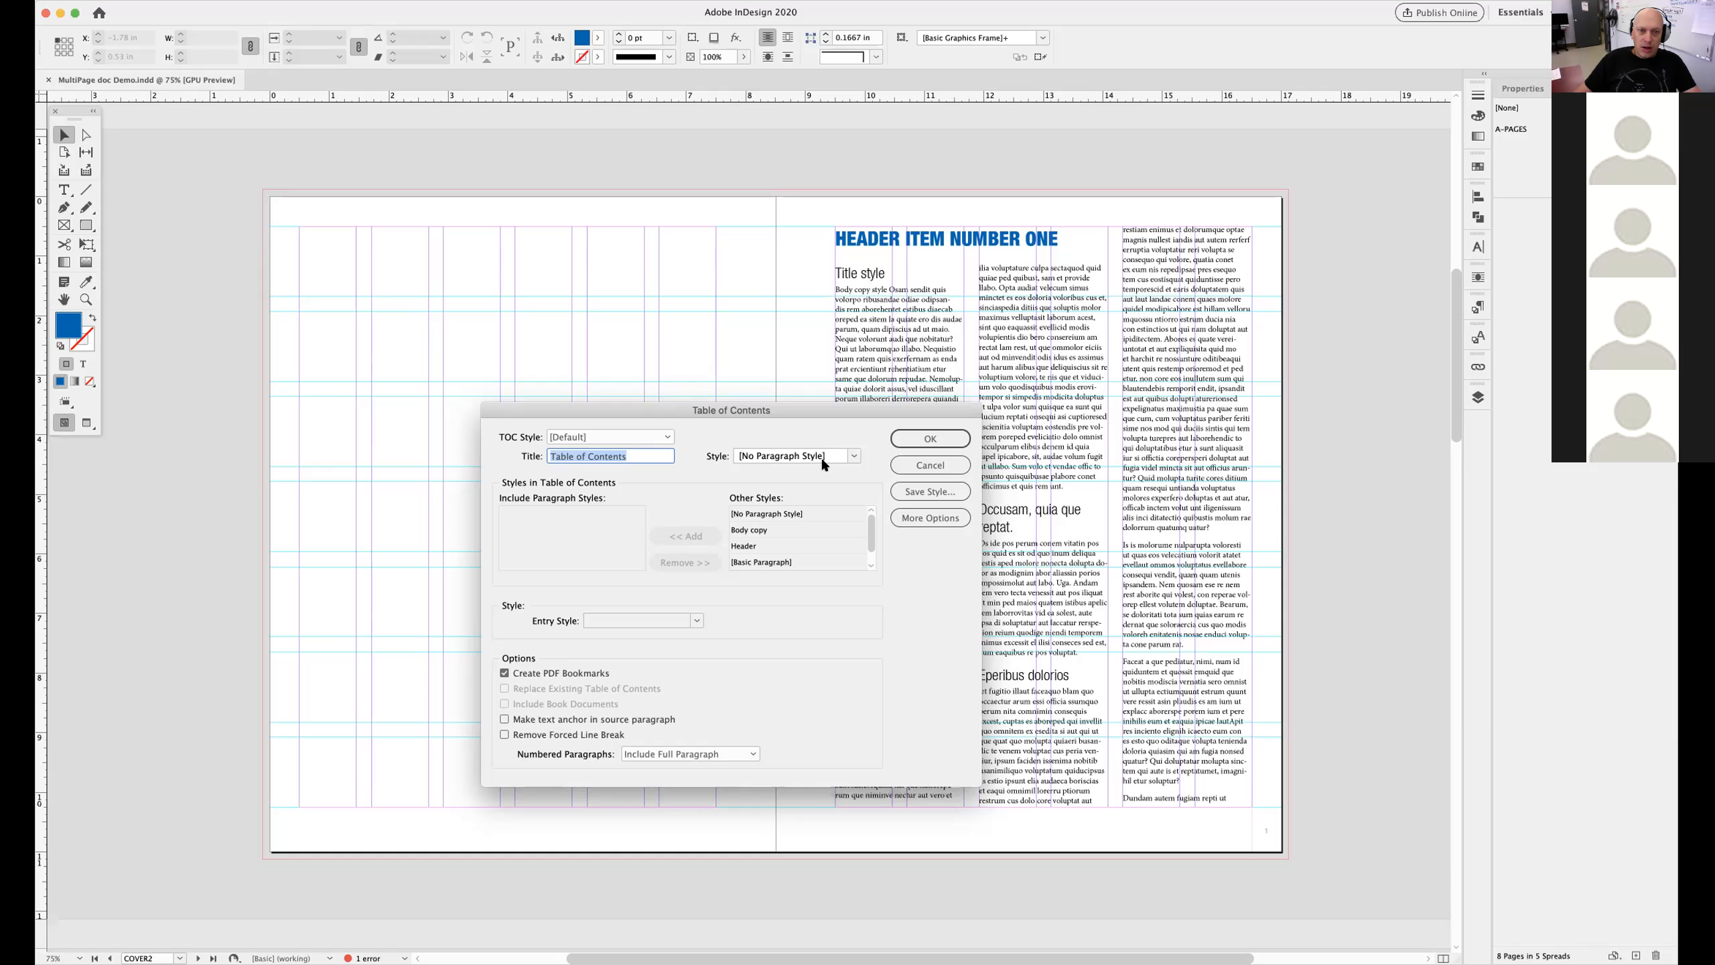
# Try the TOC Title style on the table of contents title, and settle on the Title paragraph style
pyautogui.click(852, 457)
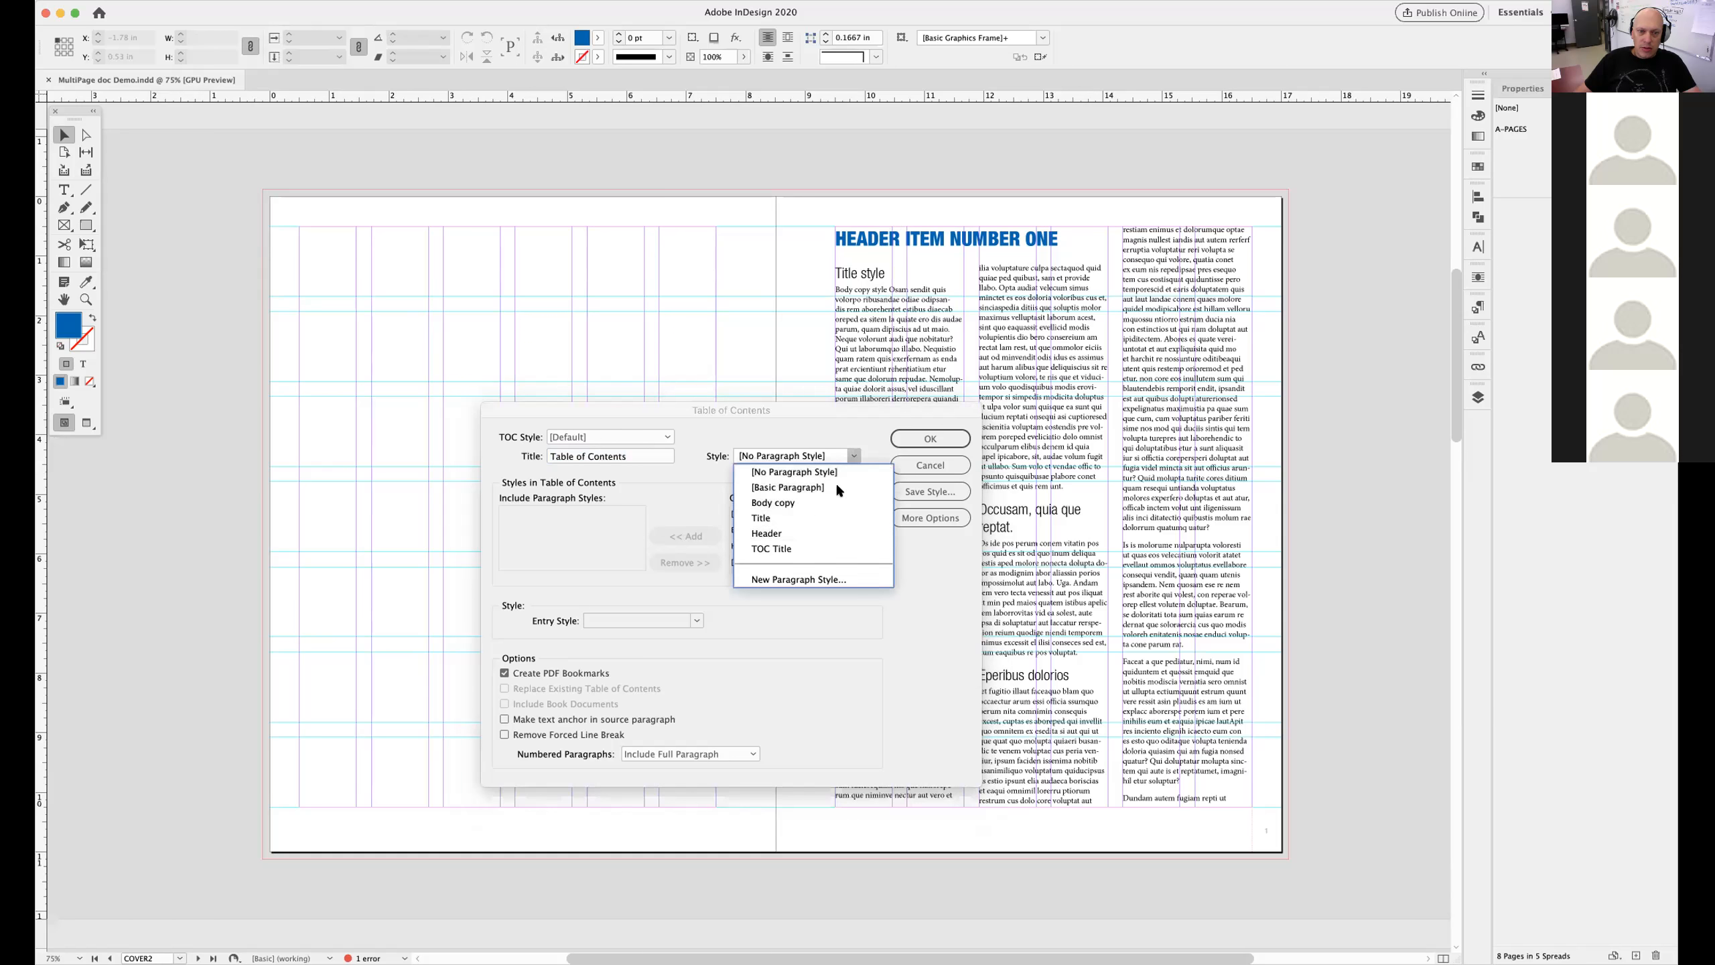
pyautogui.click(789, 548)
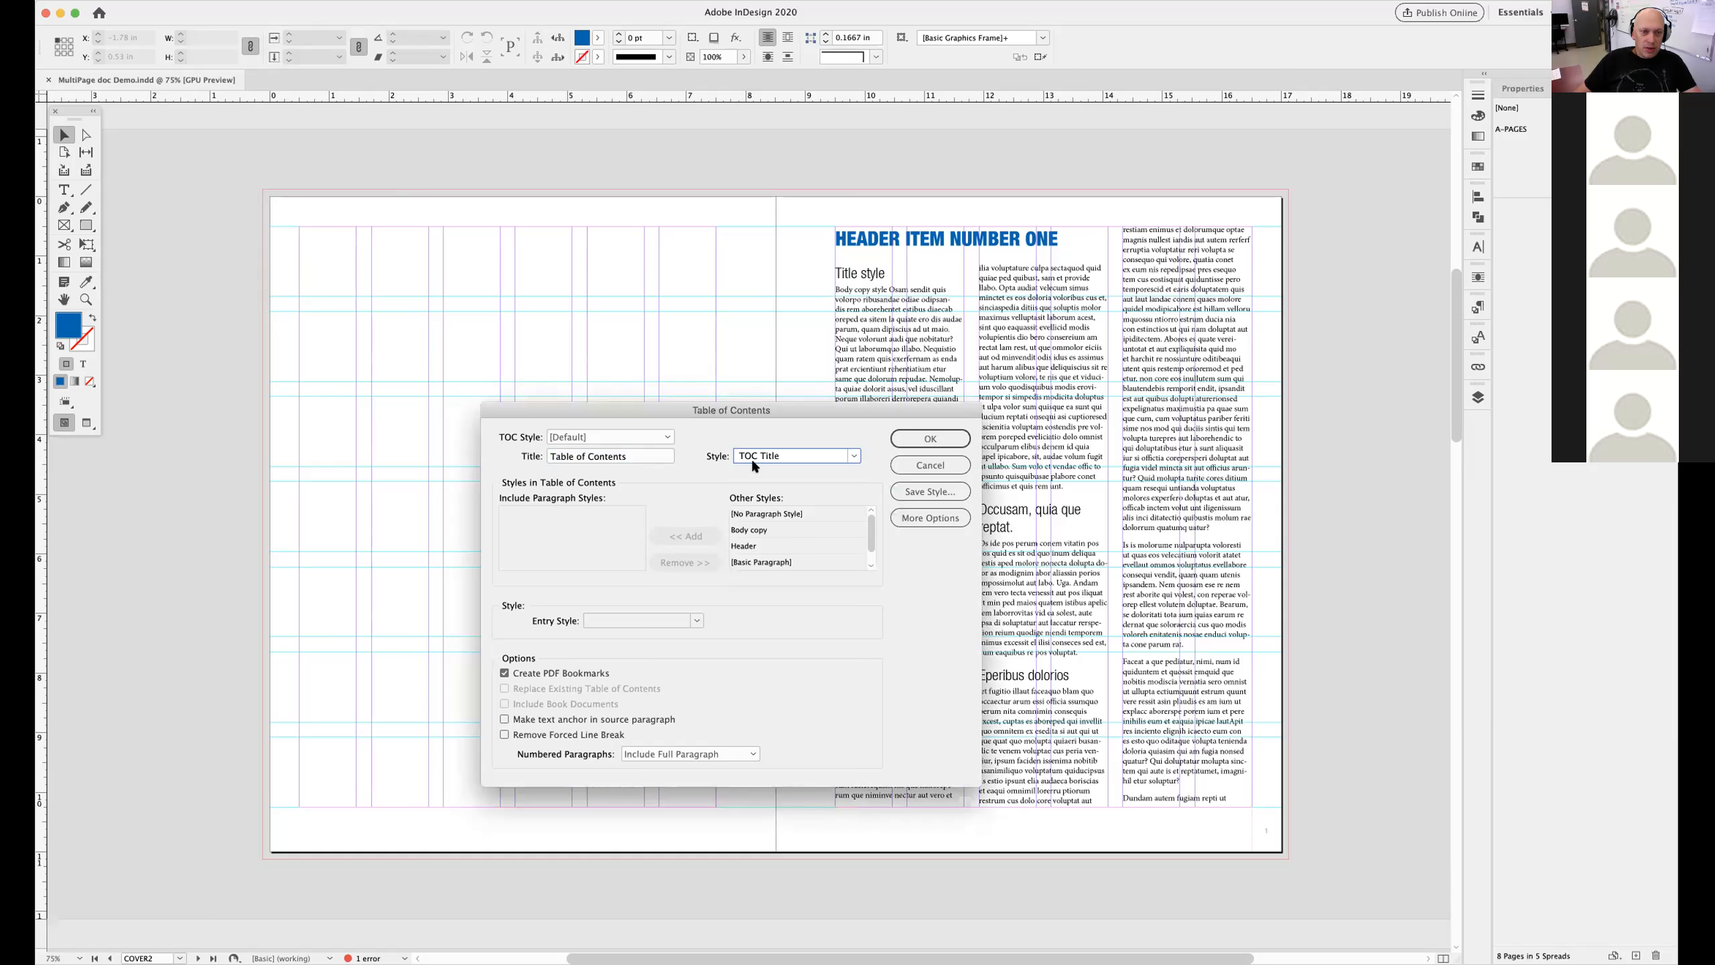
pyautogui.click(583, 518)
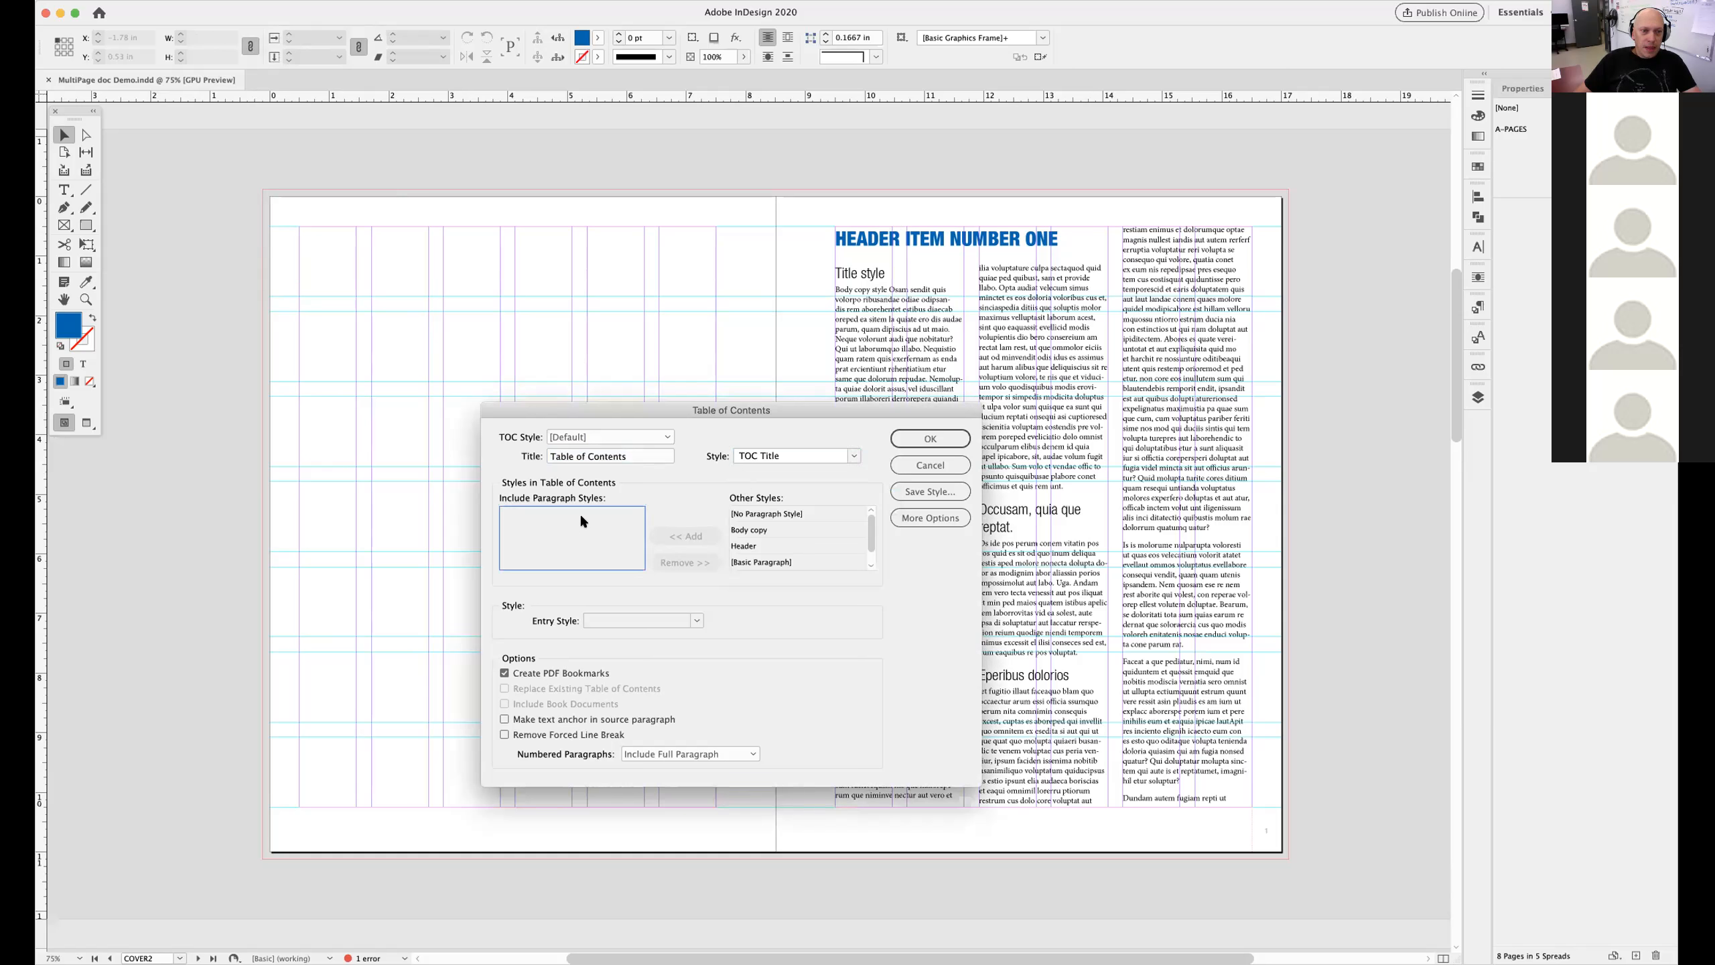
pyautogui.click(838, 454)
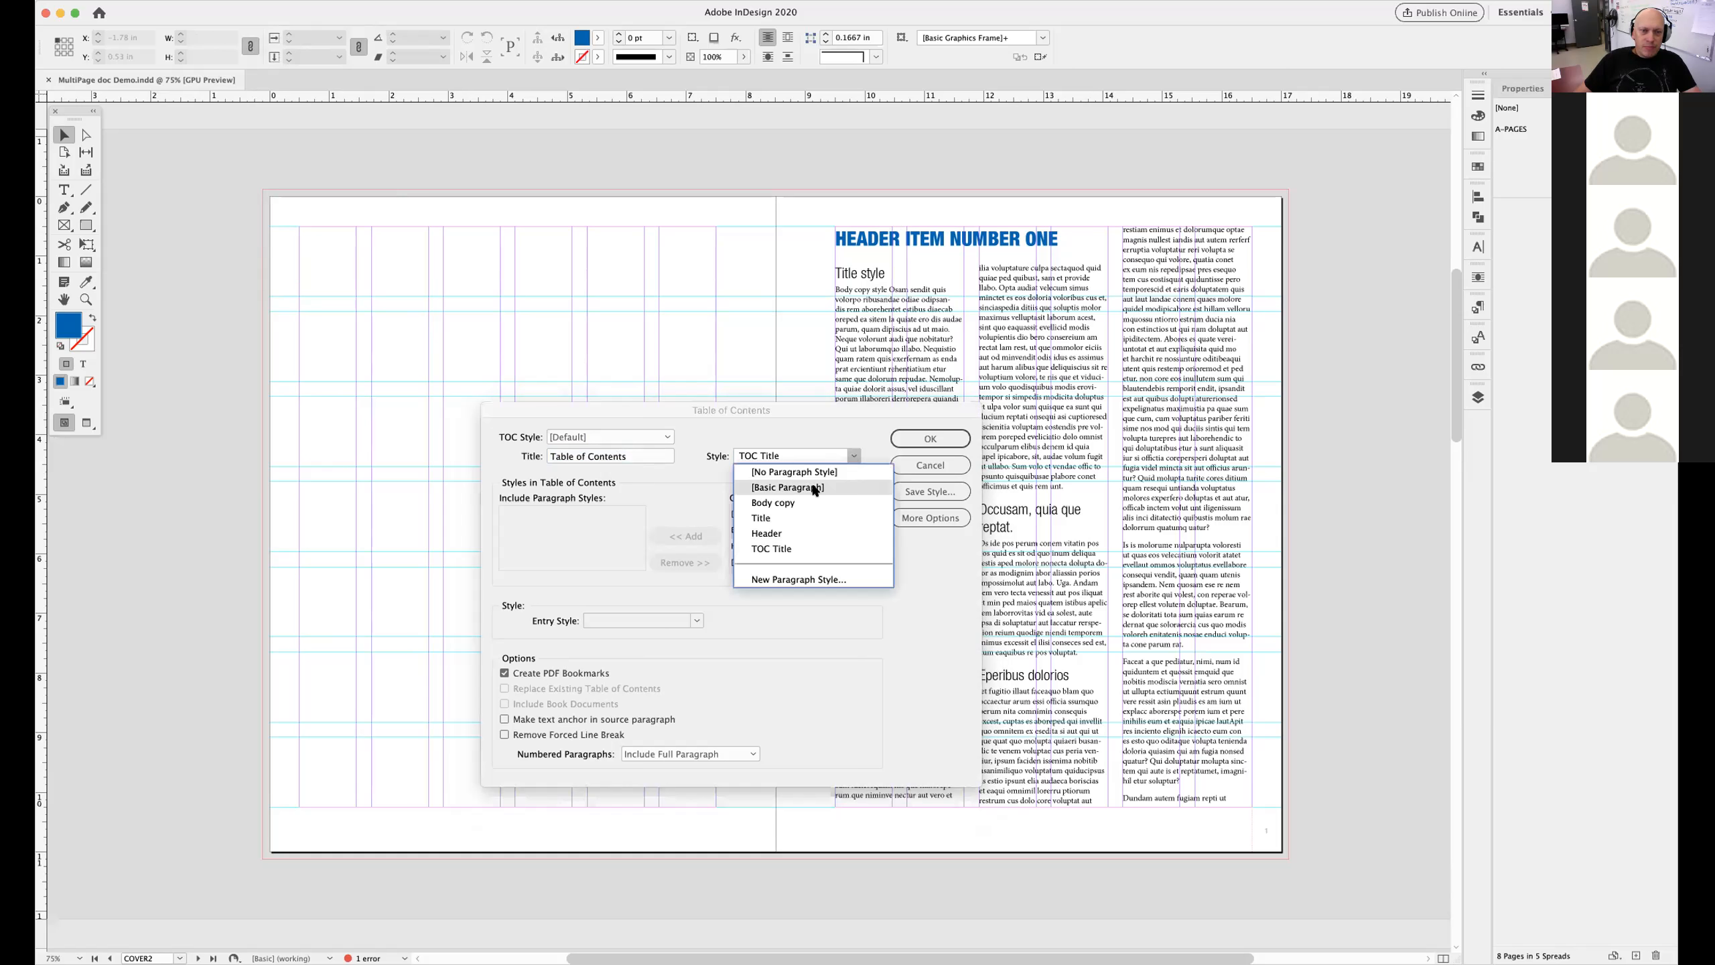
pyautogui.click(786, 517)
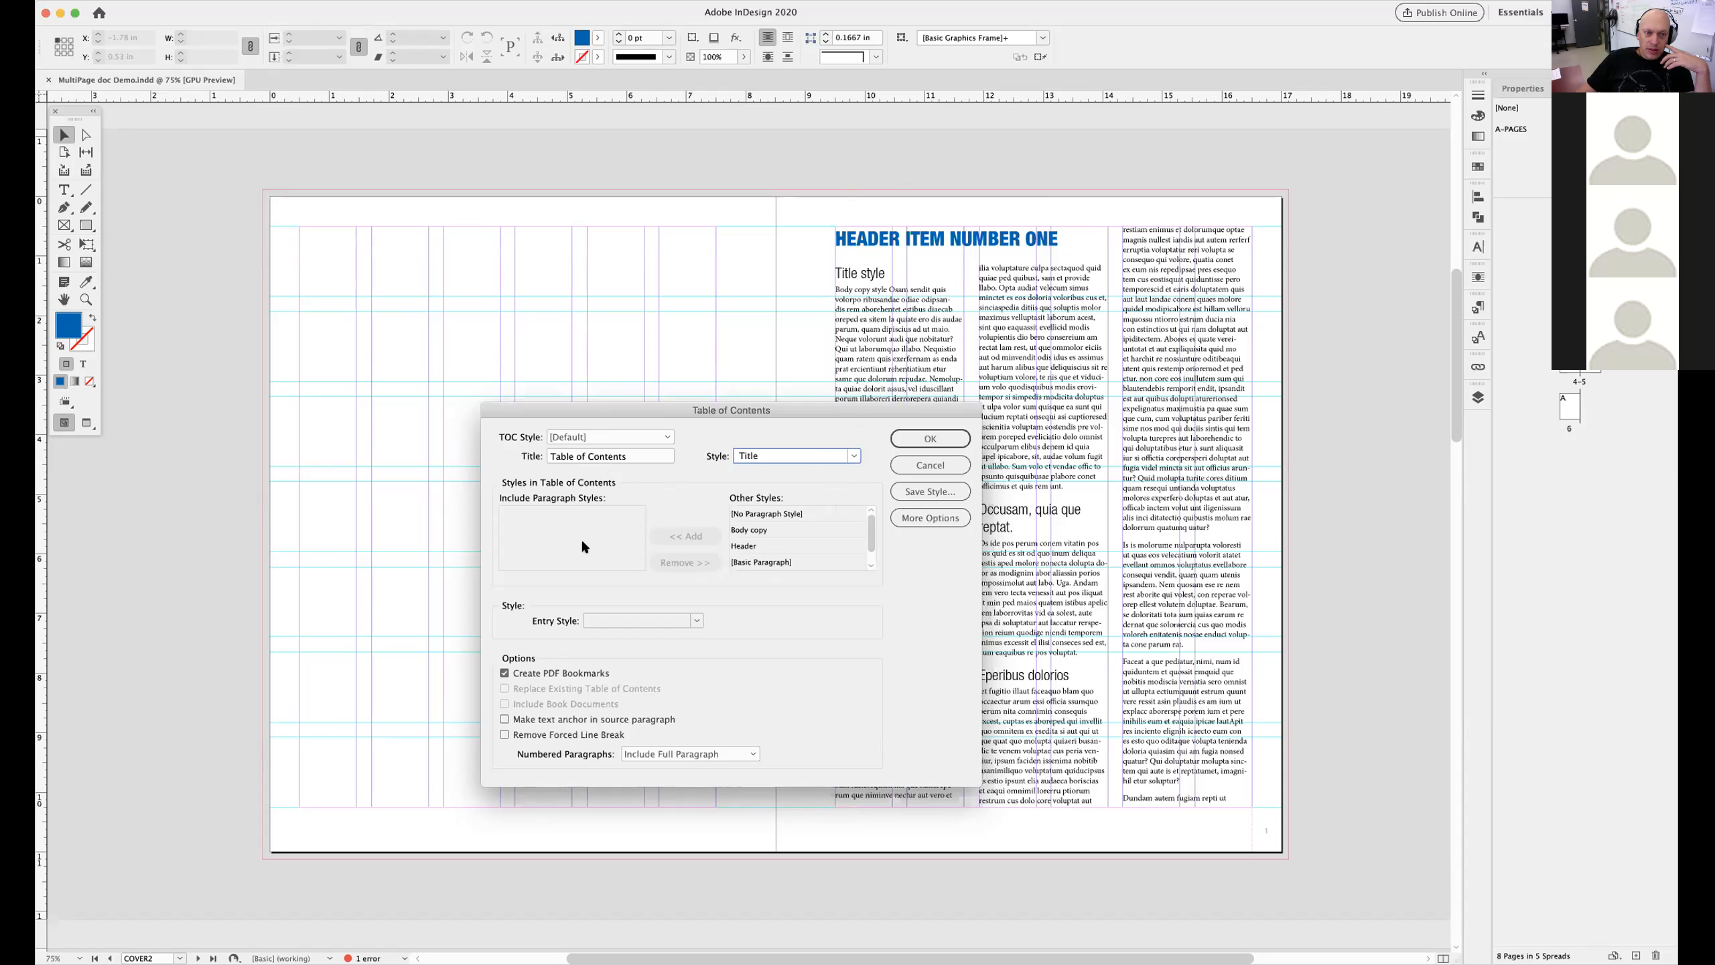
# Include the Header and Title paragraph styles in the table of contents, with Title listed under Header
pyautogui.click(762, 544)
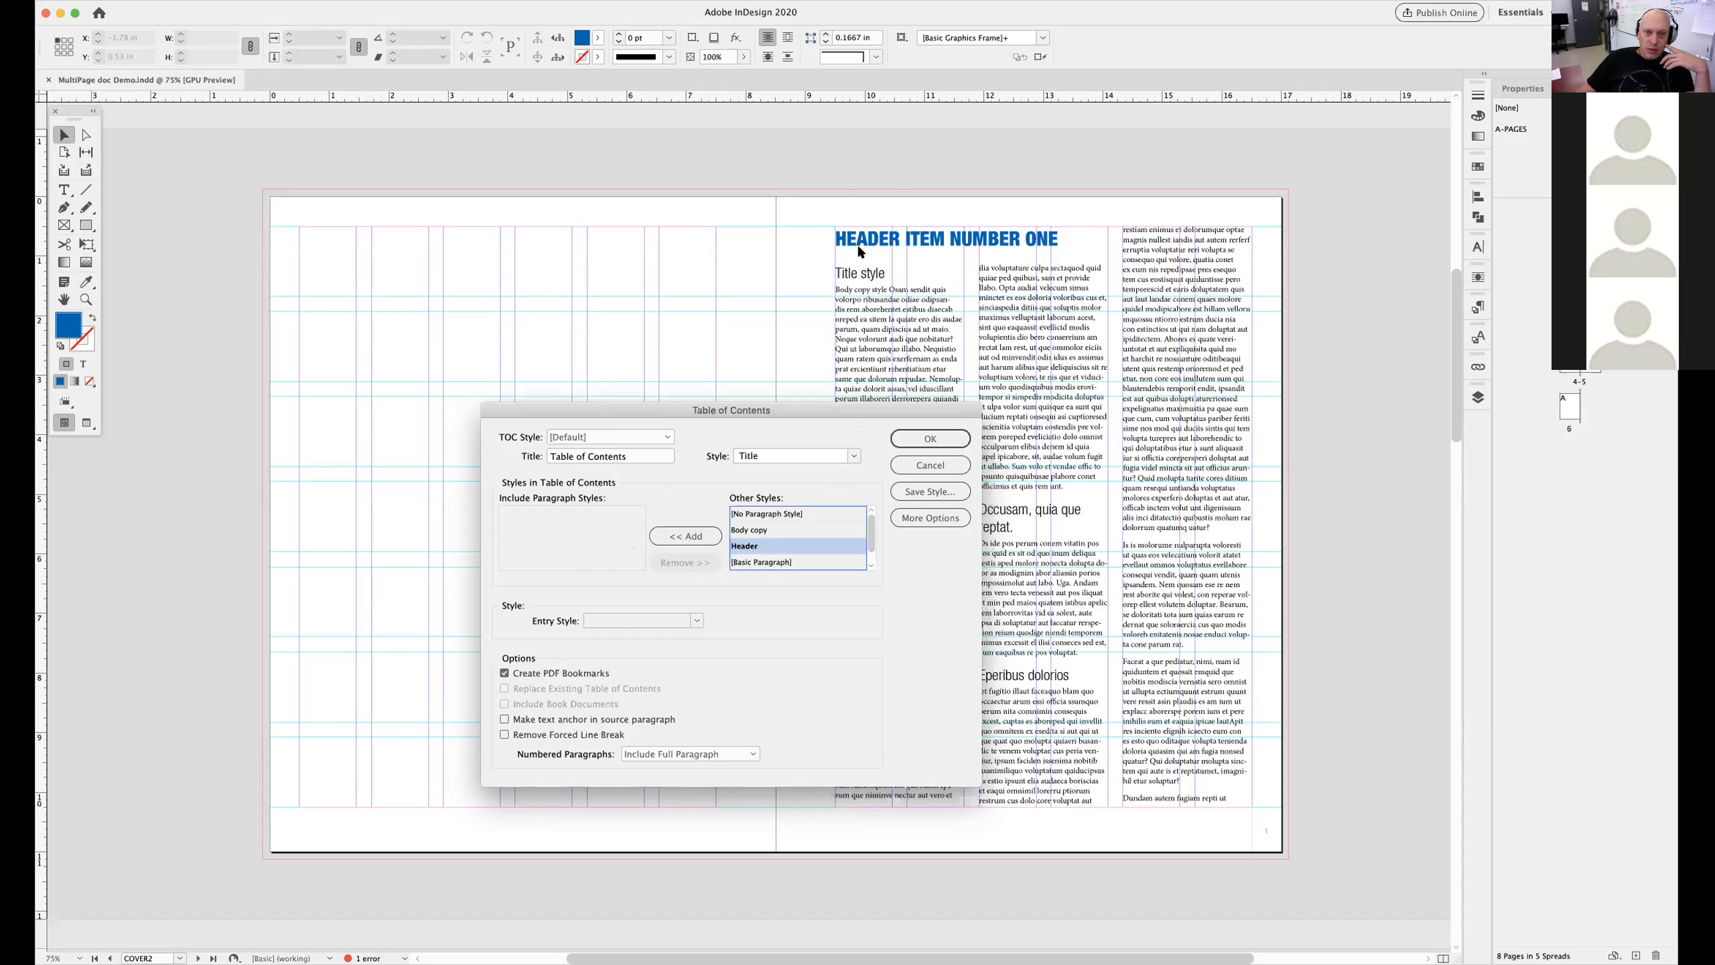
pyautogui.click(686, 536)
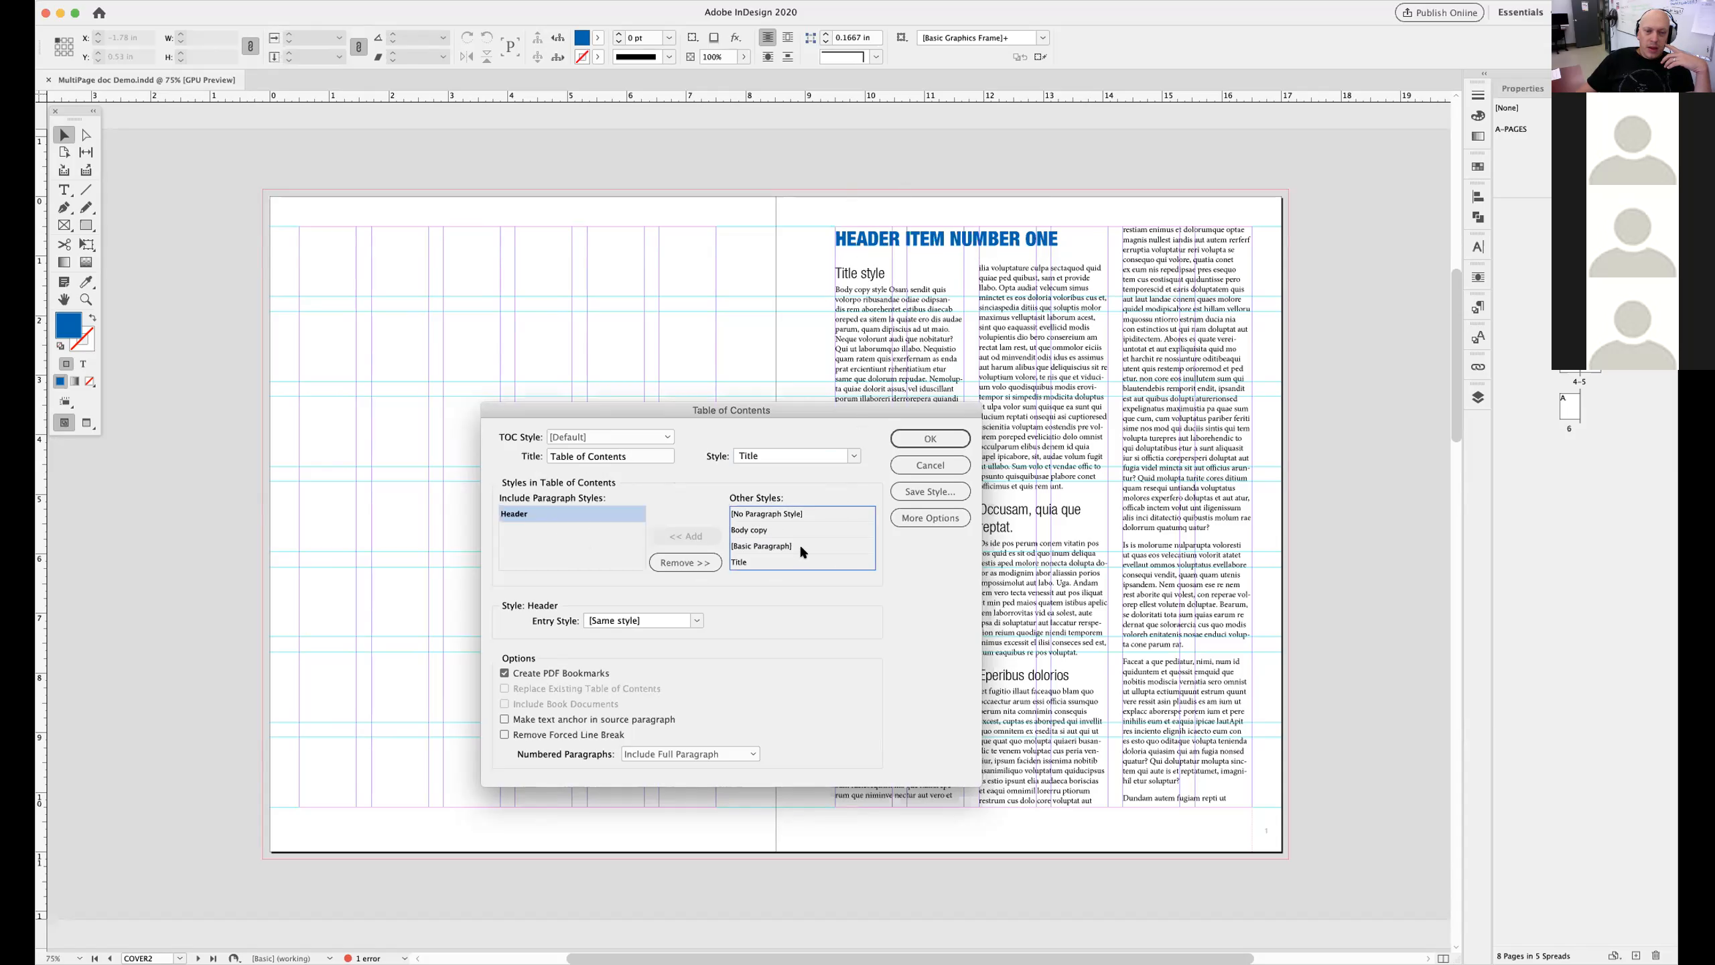
pyautogui.click(750, 562)
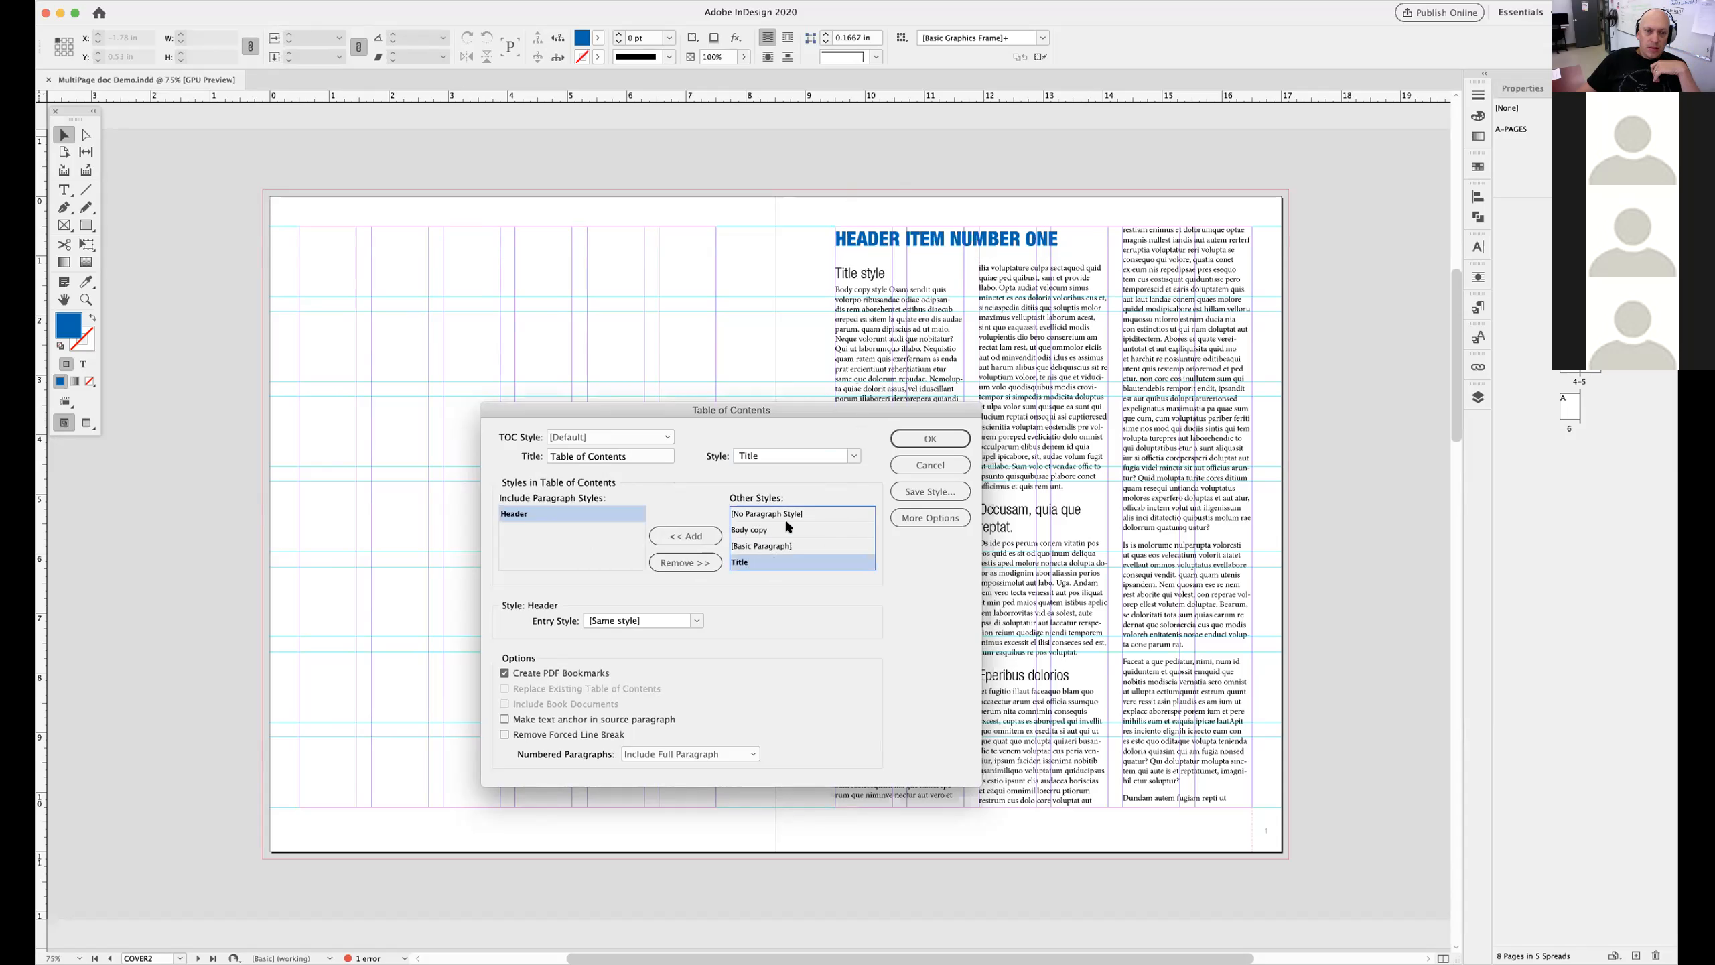
pyautogui.click(686, 536)
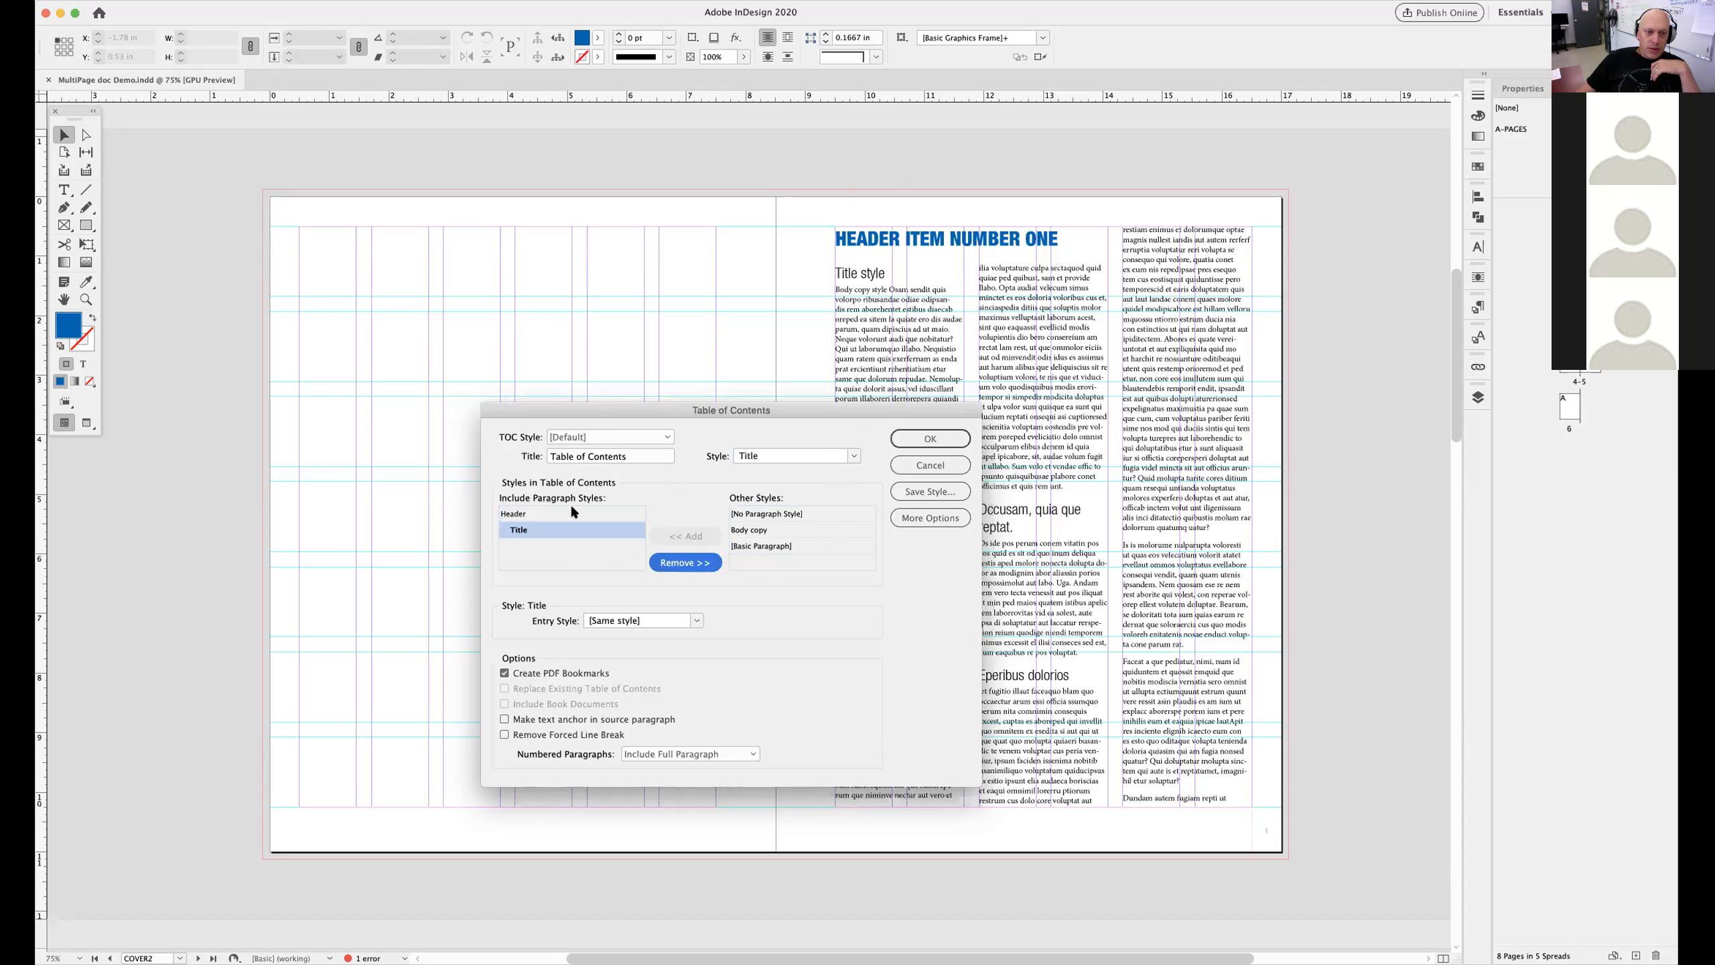
pyautogui.click(544, 514)
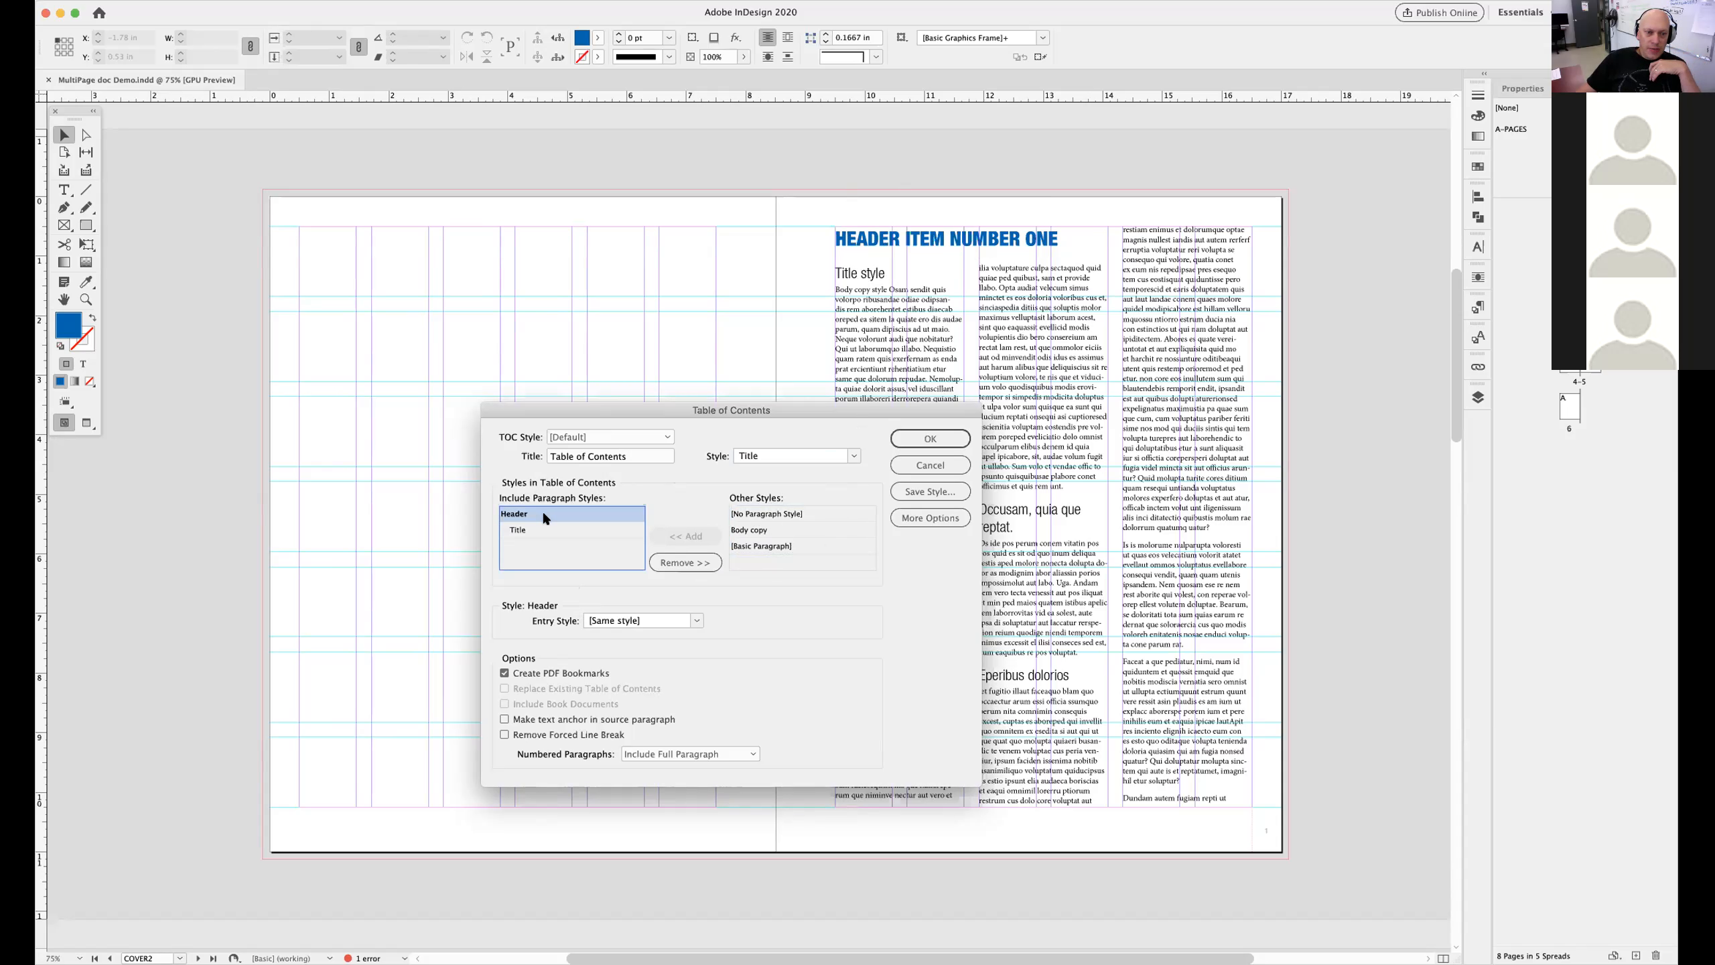
pyautogui.click(540, 532)
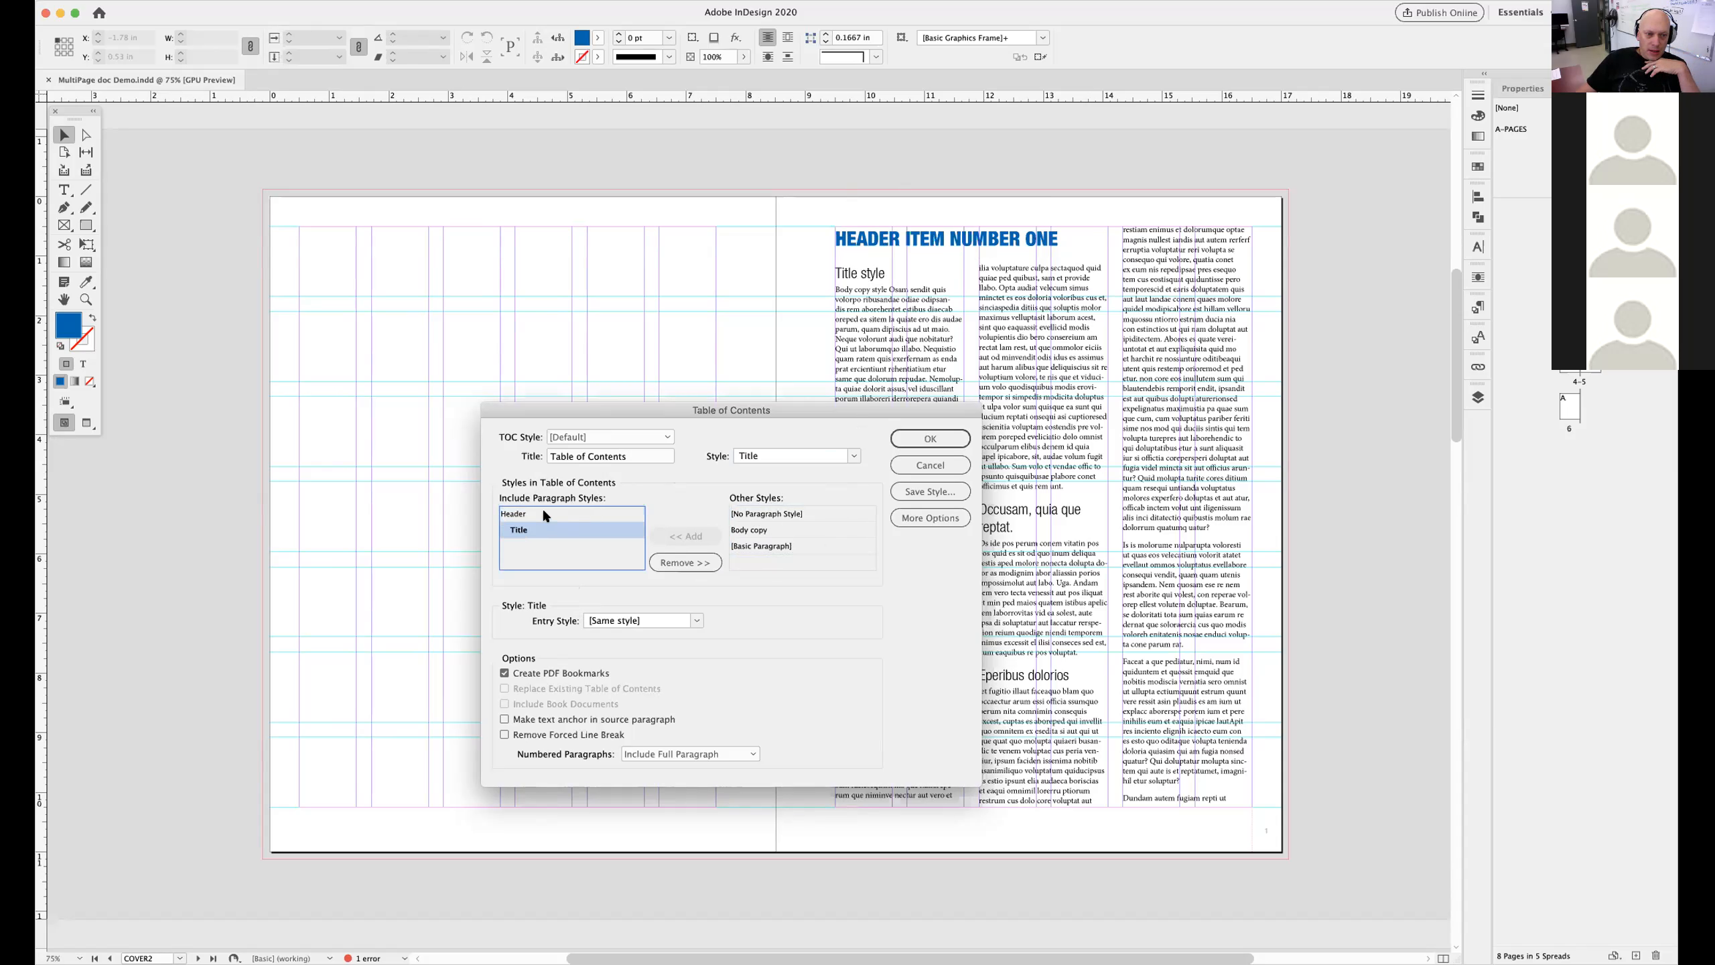
# Set the entry style of both the Header and Title levels in the table of contents to TOC Body Text
pyautogui.click(544, 514)
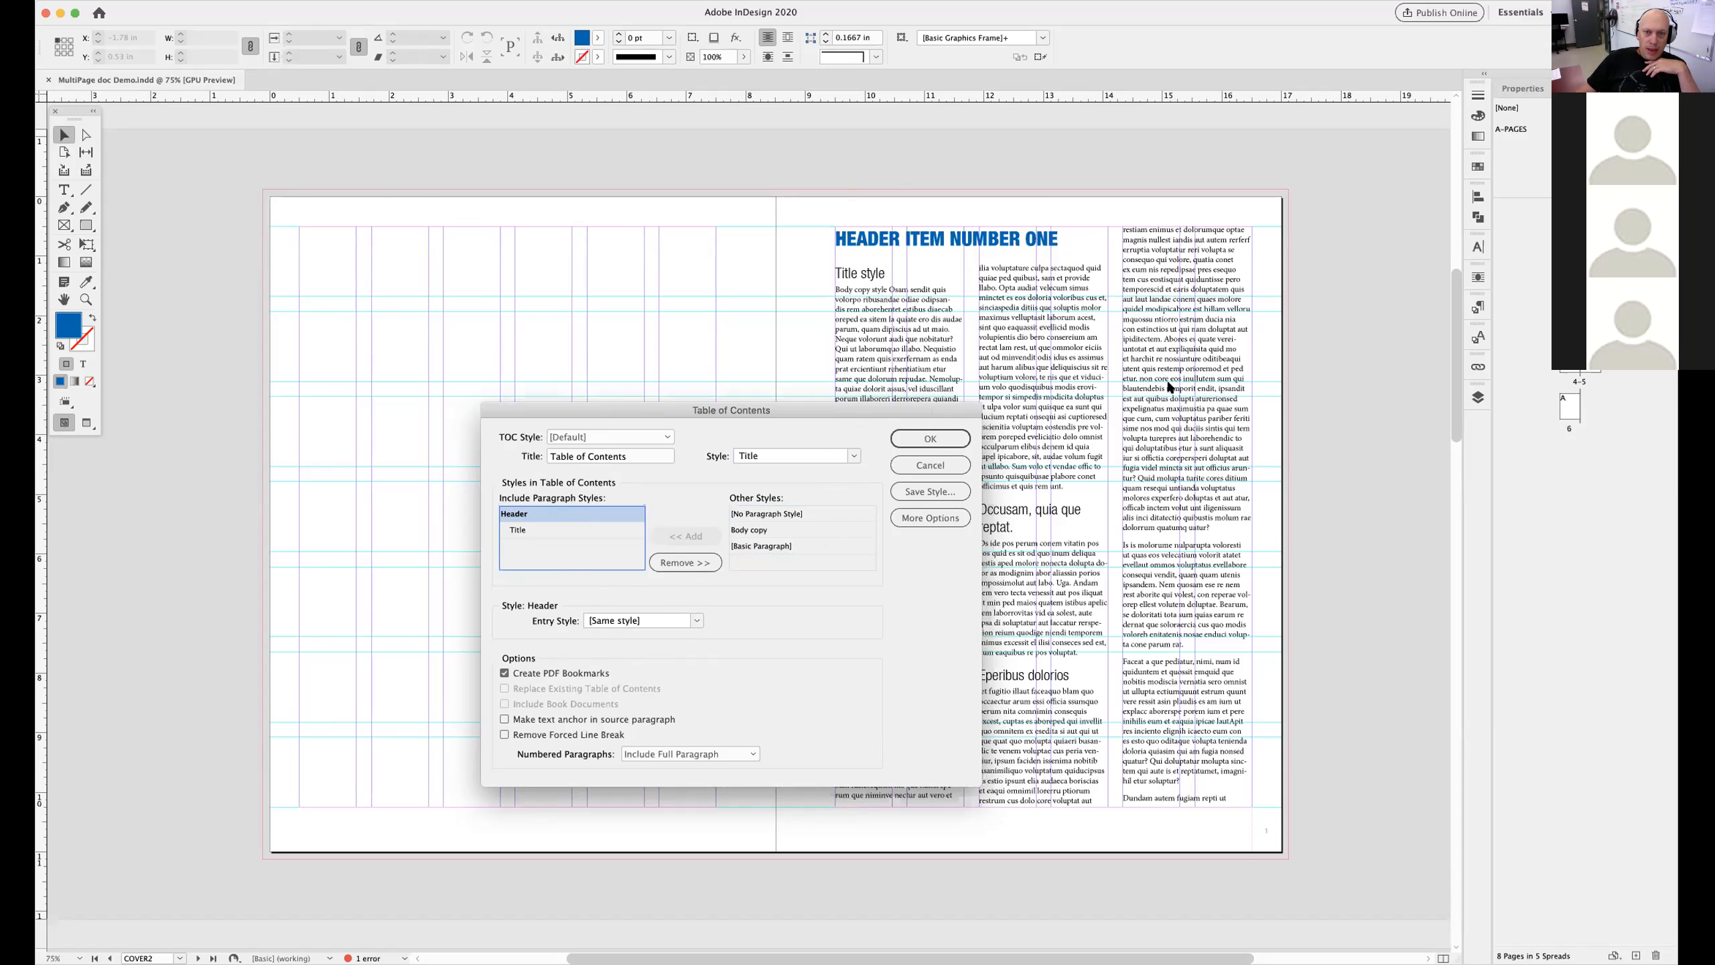
pyautogui.click(901, 460)
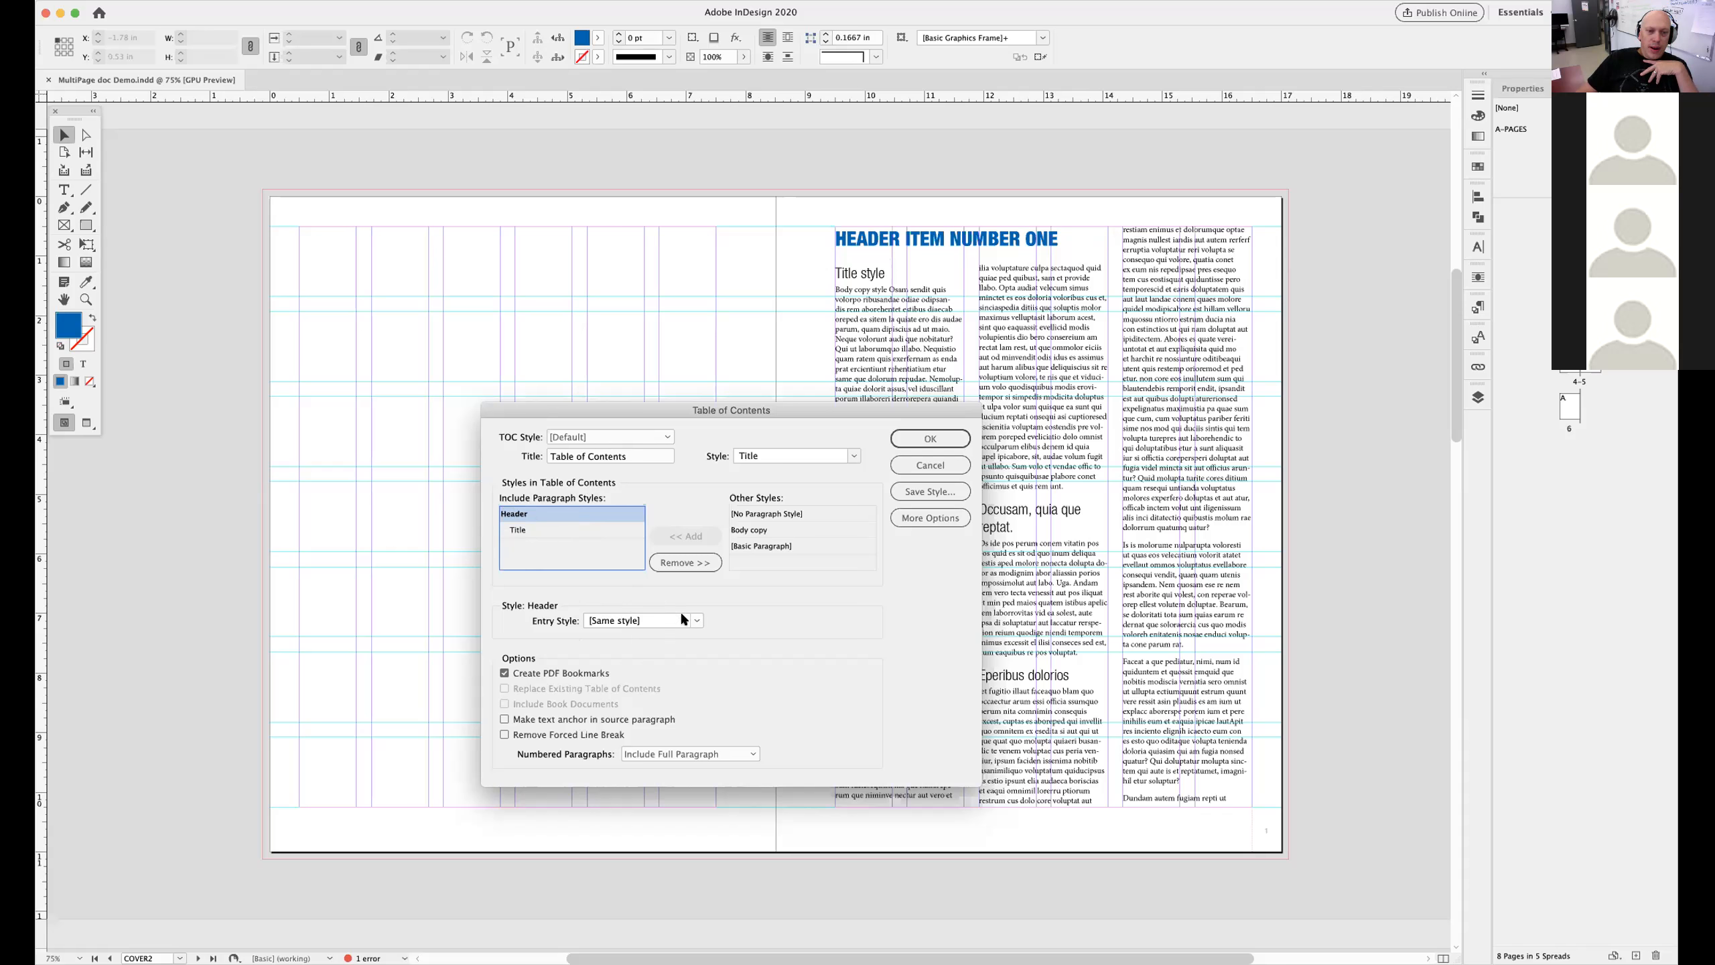
pyautogui.click(696, 621)
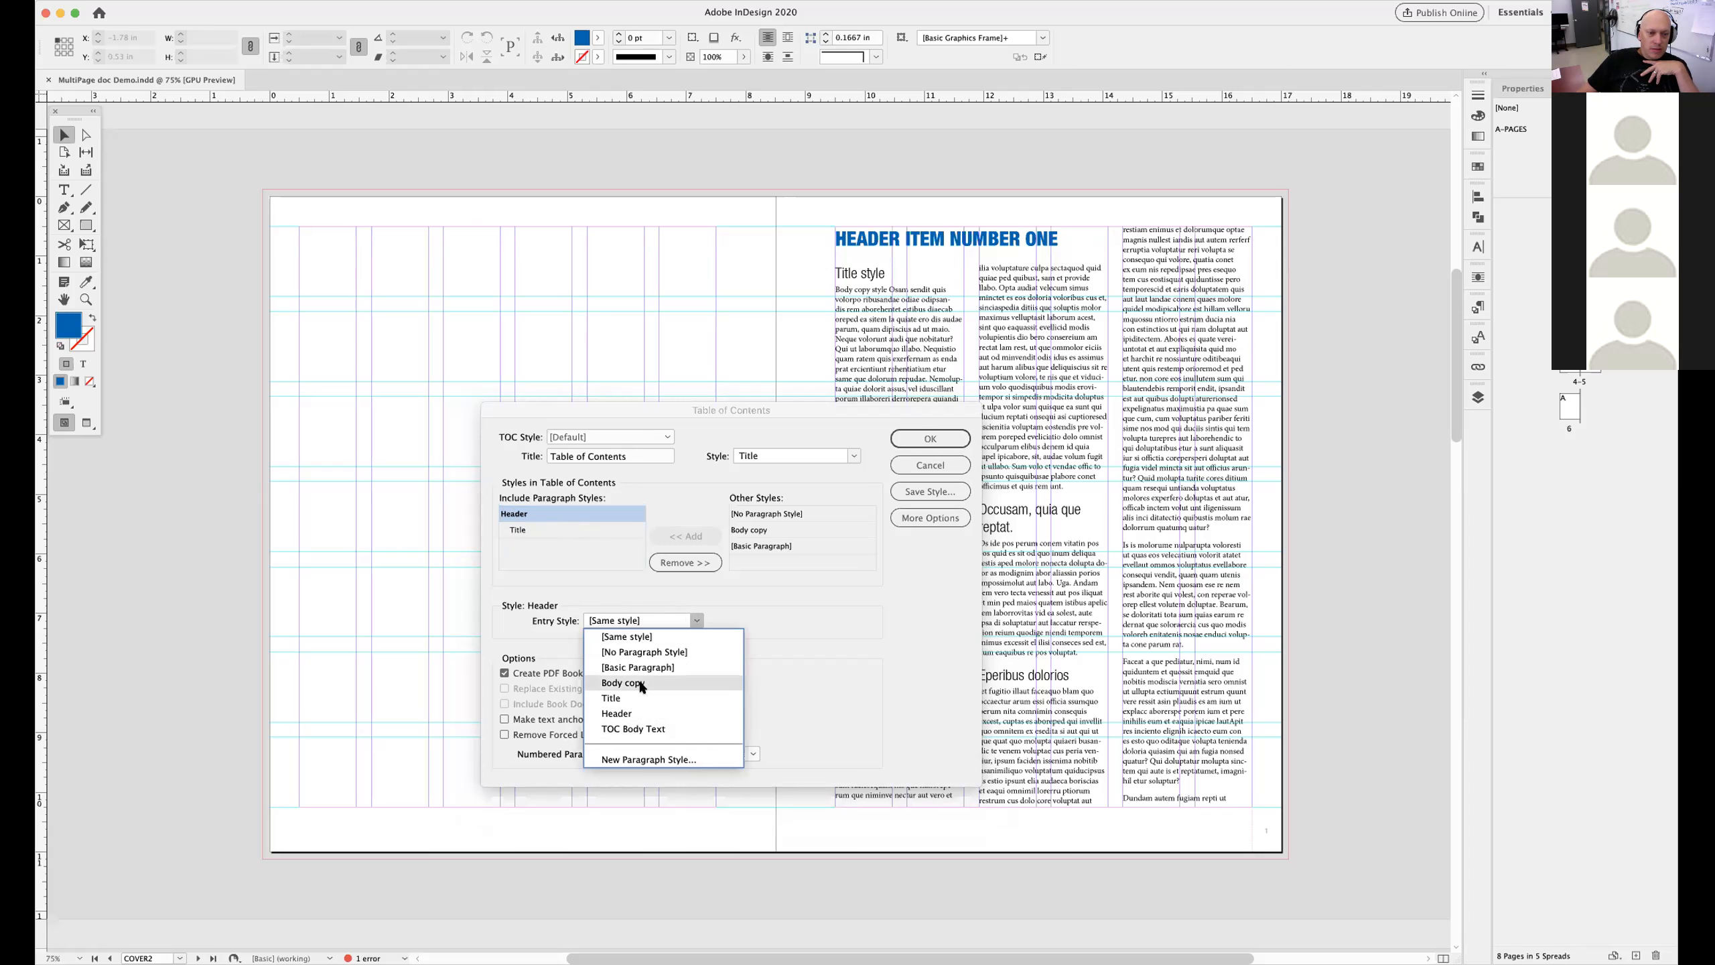
pyautogui.click(633, 729)
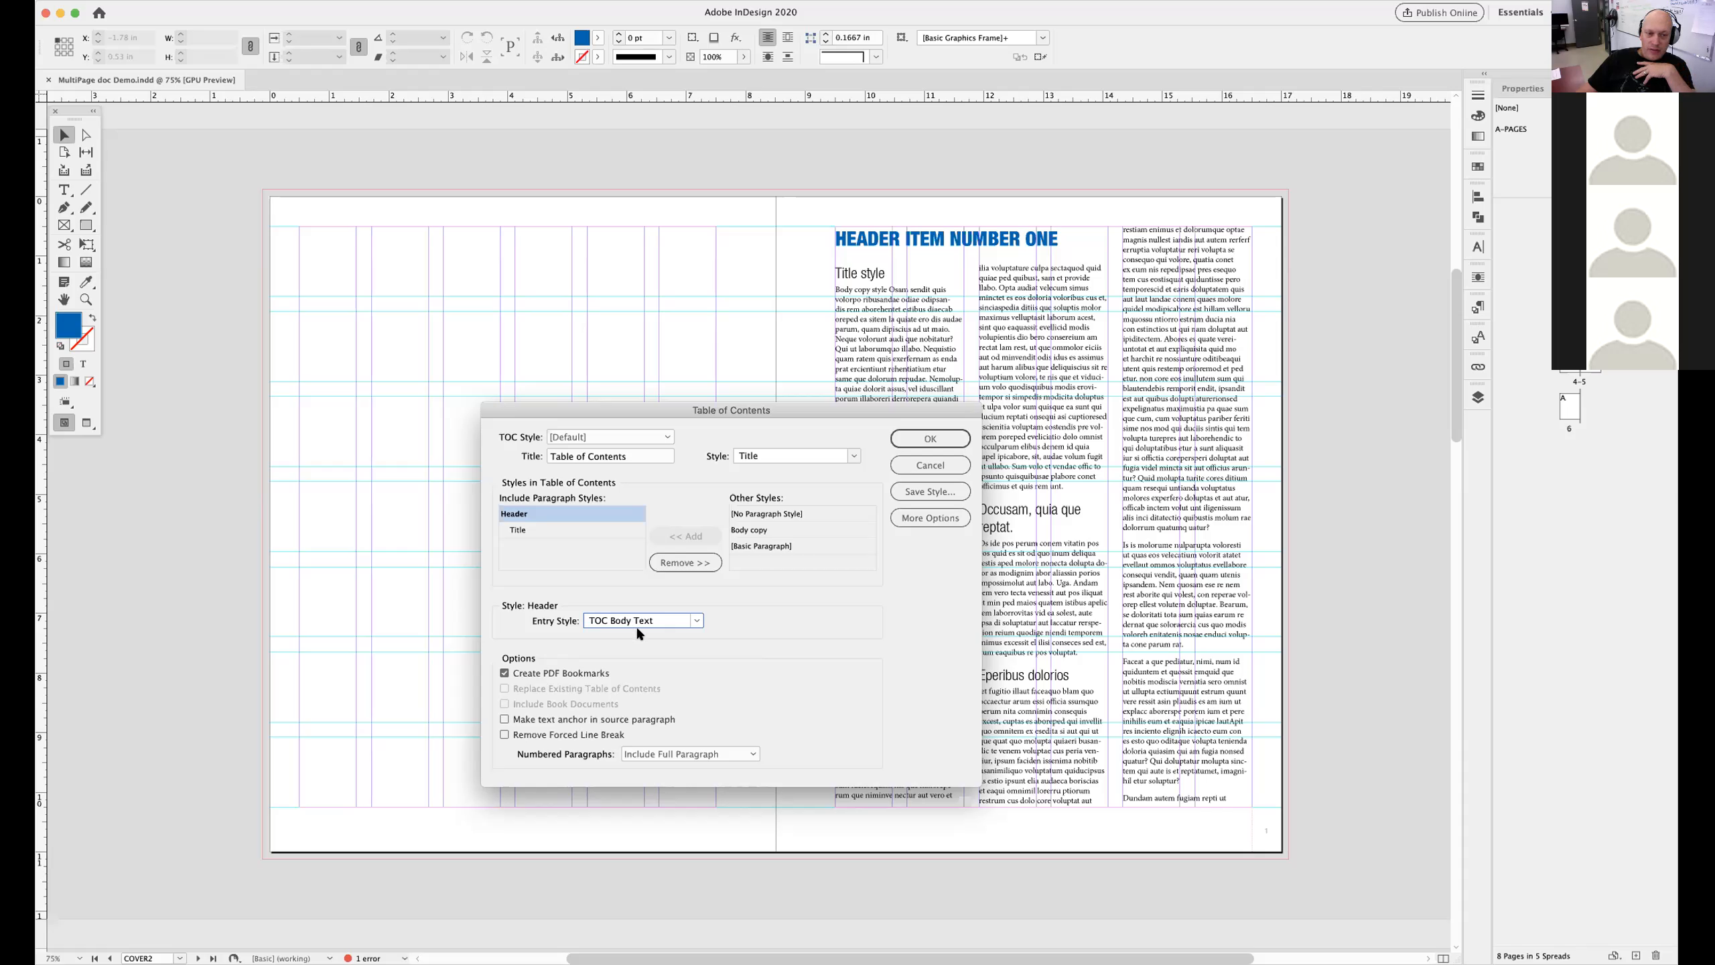
pyautogui.click(540, 533)
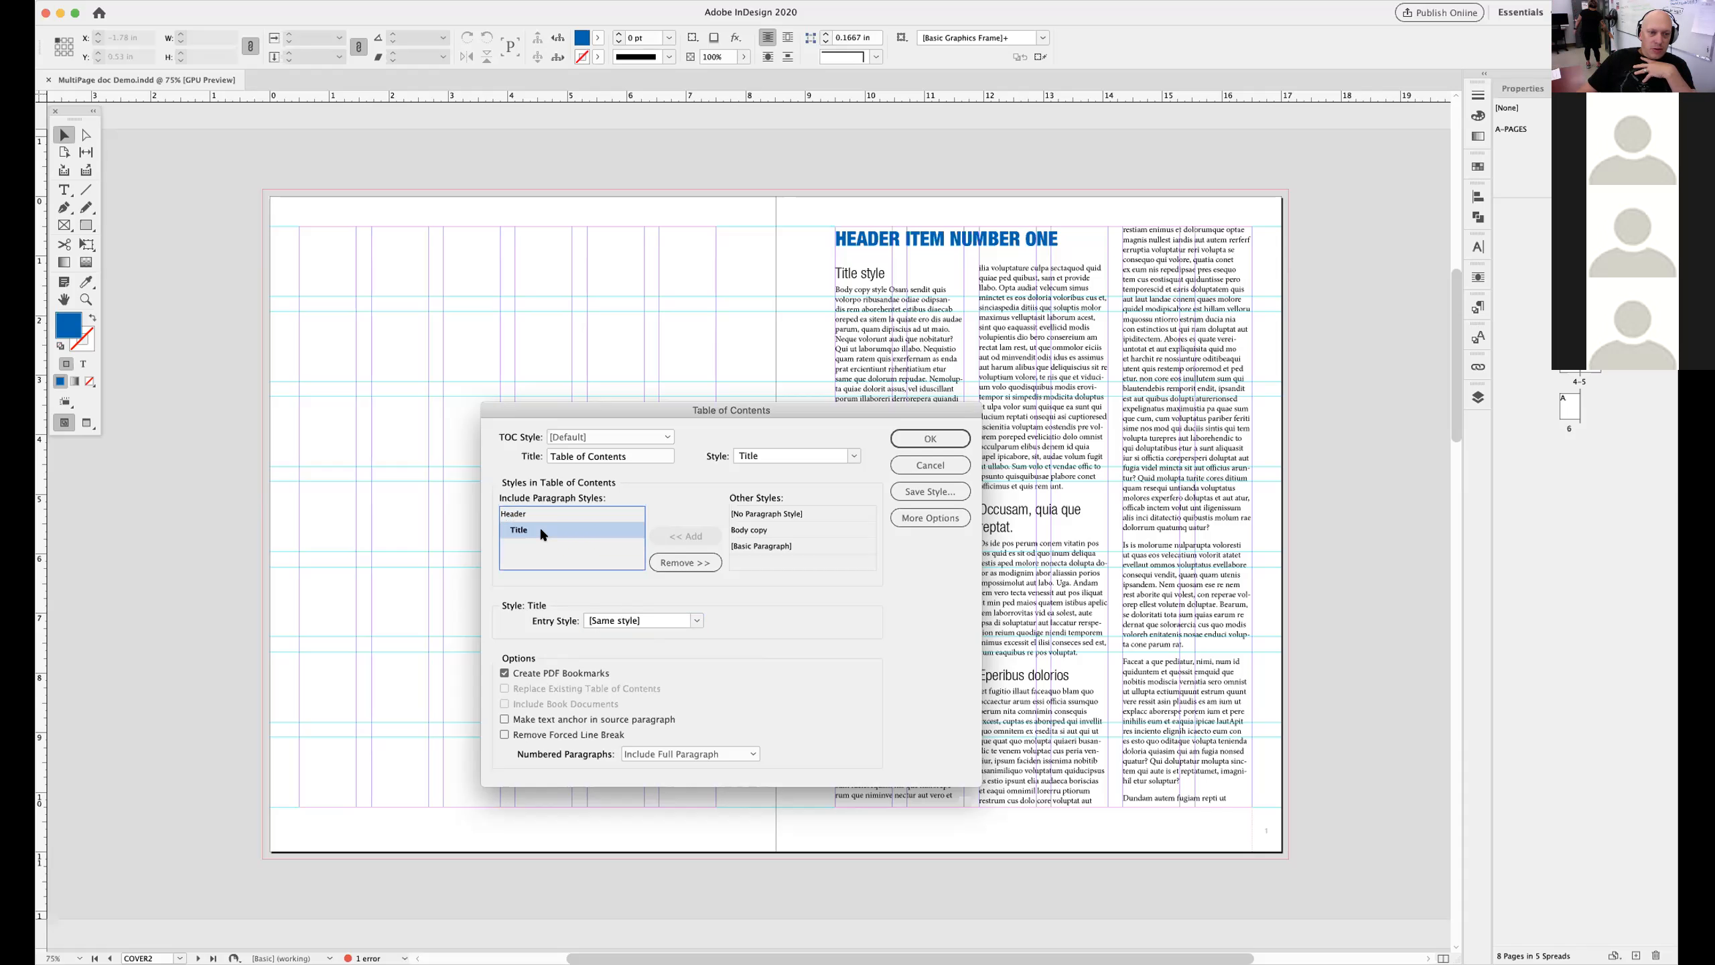
pyautogui.click(684, 617)
pyautogui.click(648, 724)
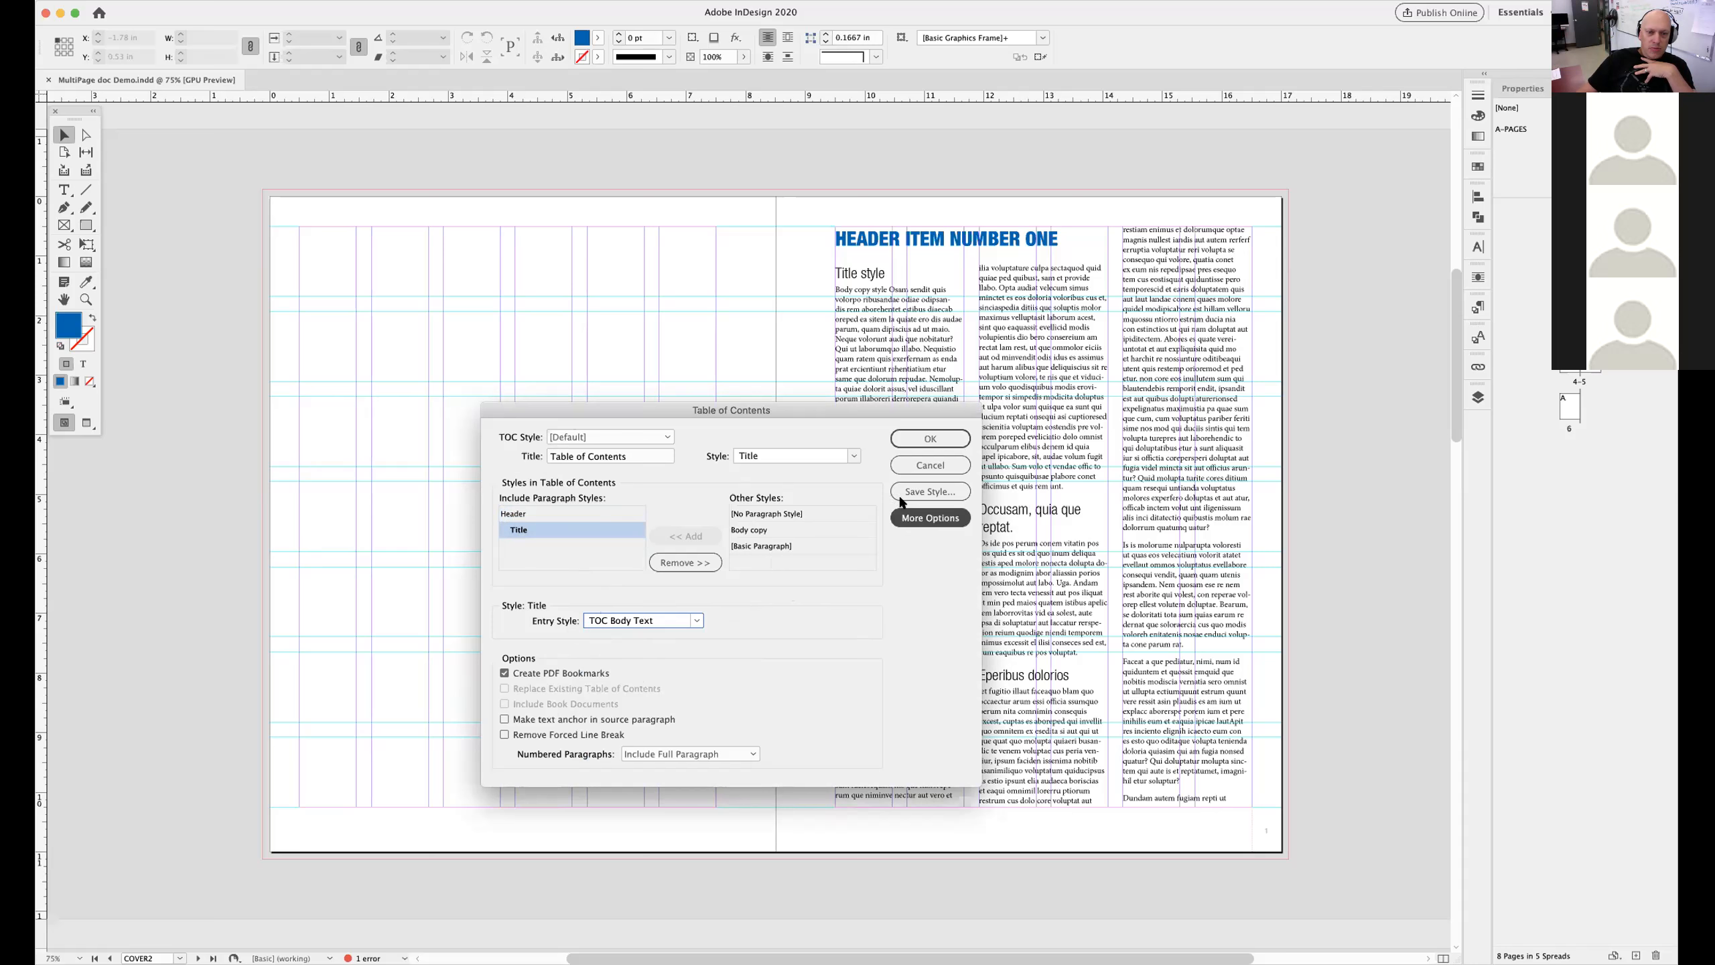
# Generate the table of contents without overset text, place it in a frame about 4.58 × 8.32 in on the blank page, and preview it
pyautogui.click(916, 439)
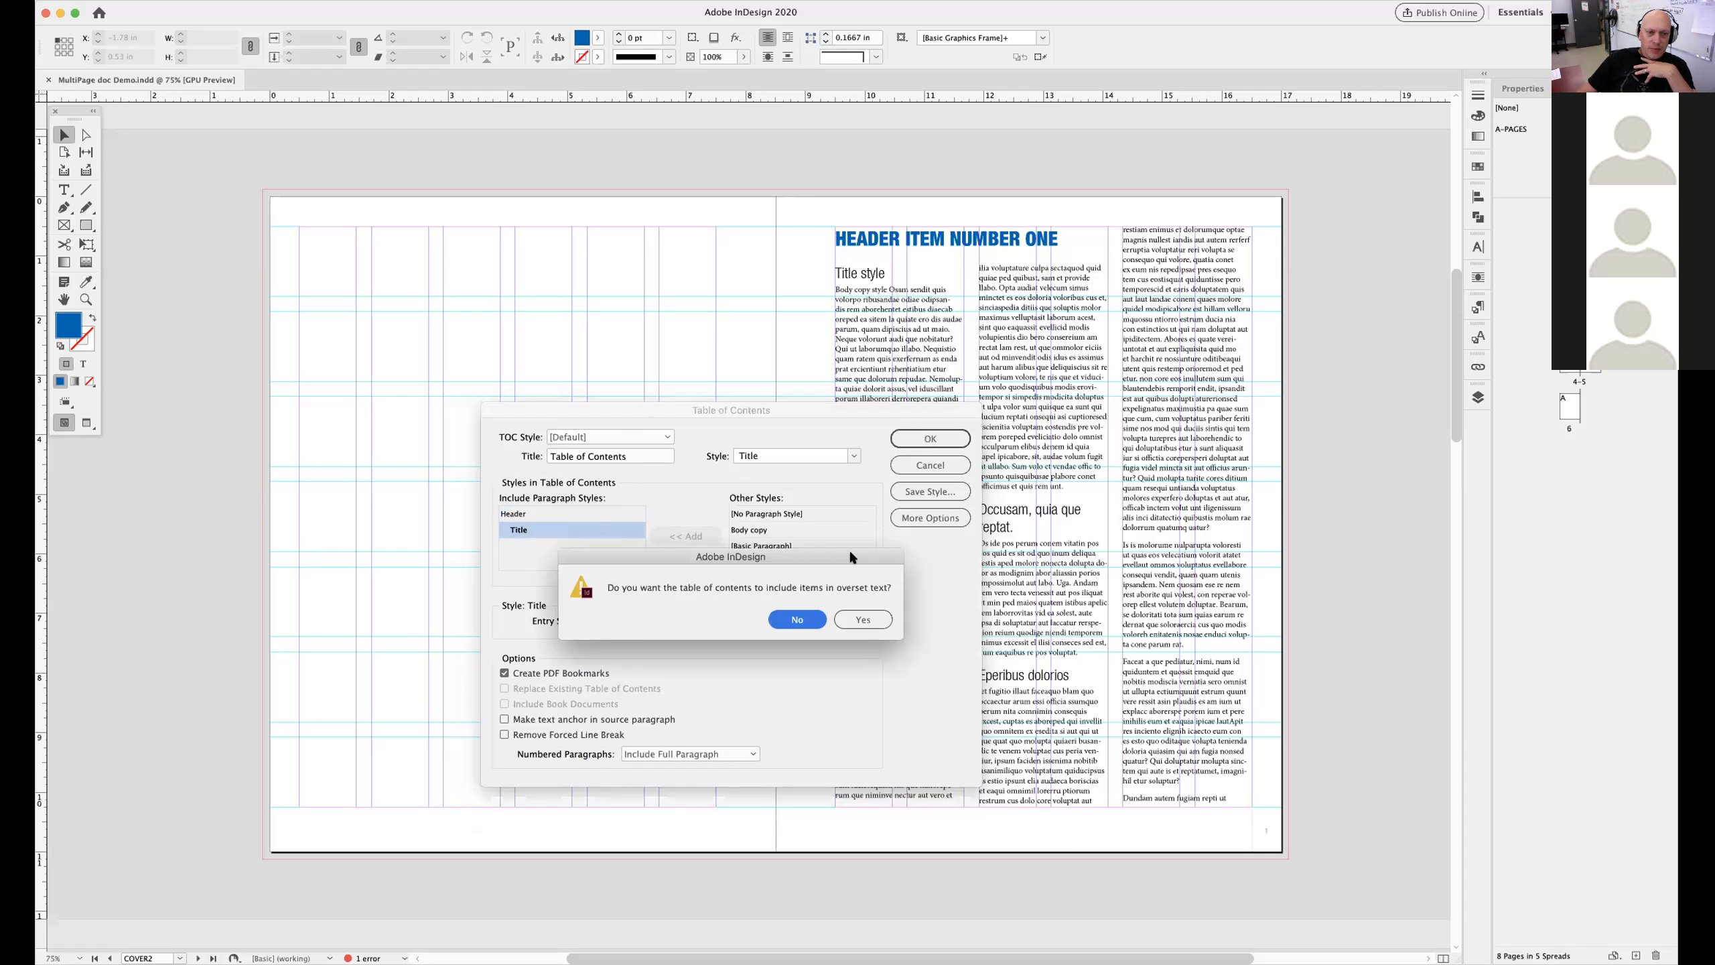
pyautogui.click(798, 620)
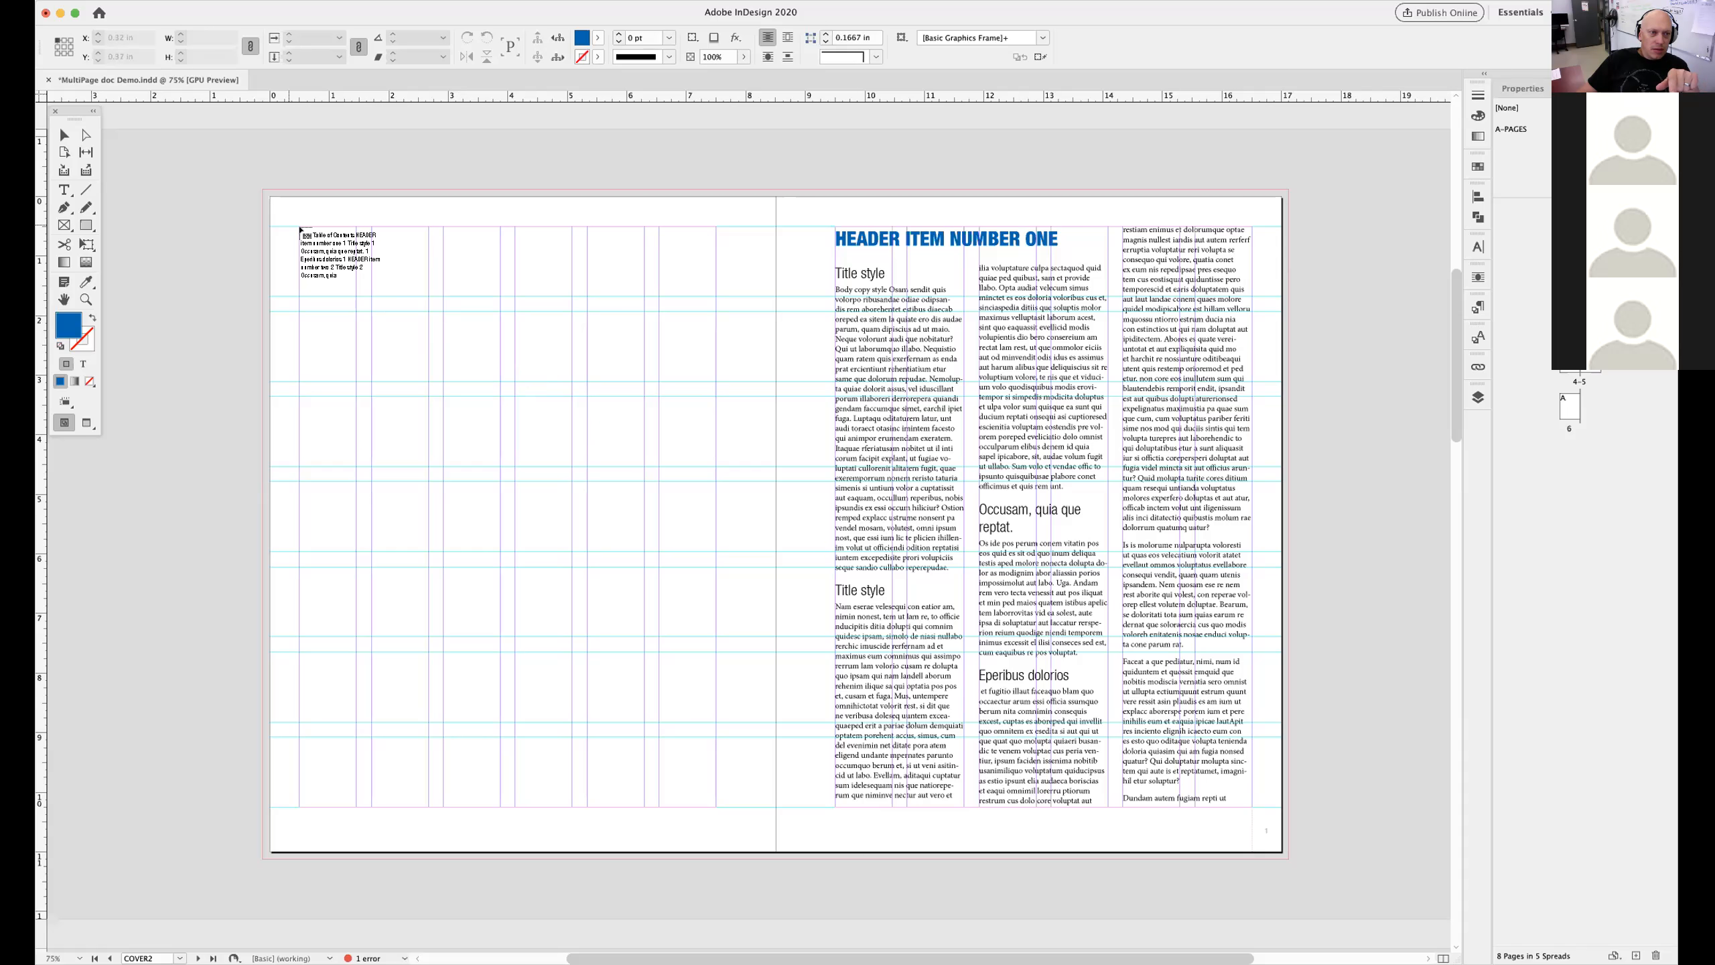
pyautogui.moveTo(300, 230); pyautogui.dragTo(572, 722)
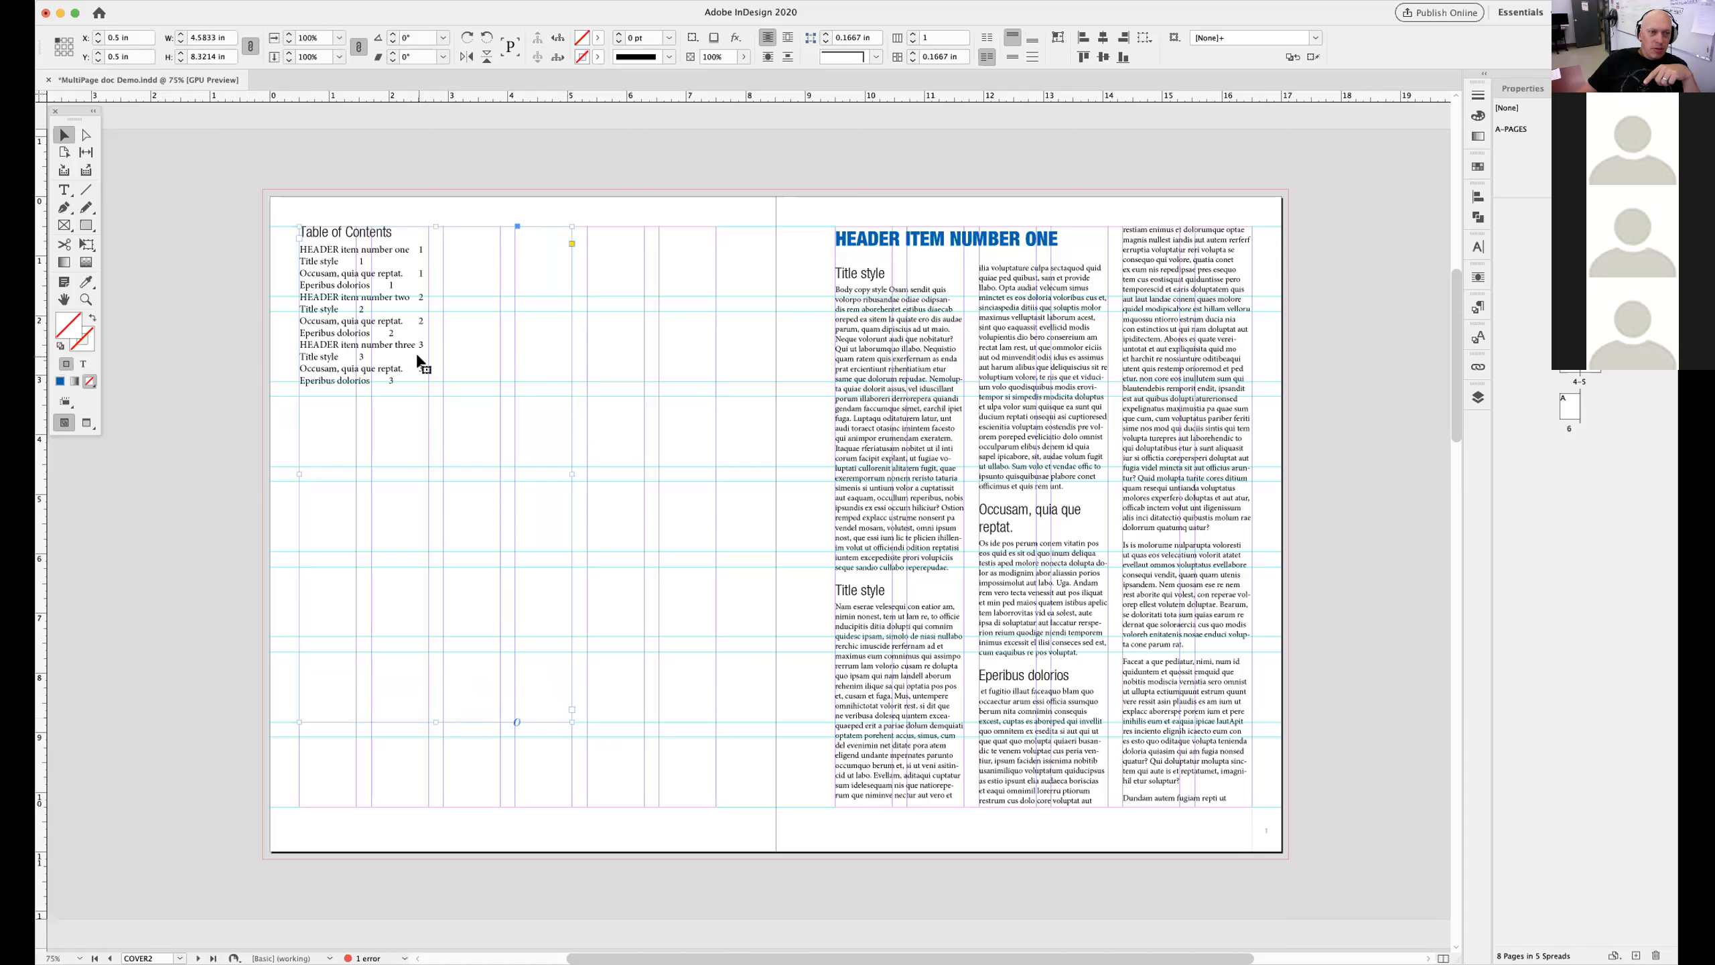
pyautogui.click(676, 455)
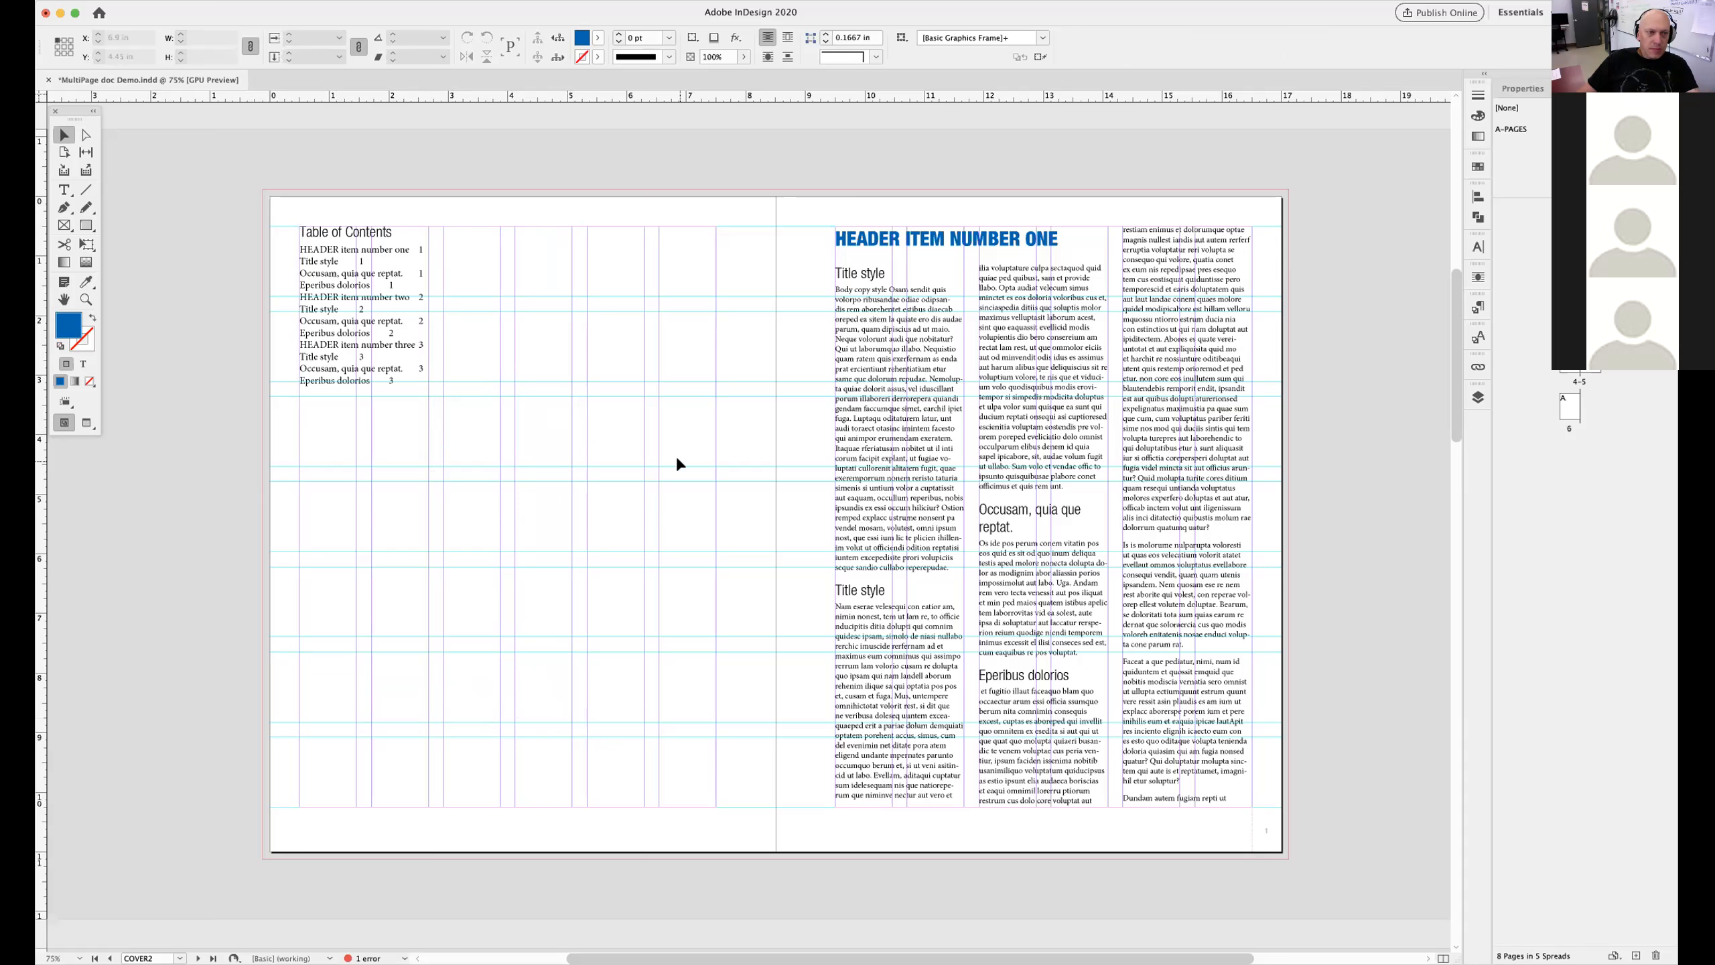
pyautogui.press('w')
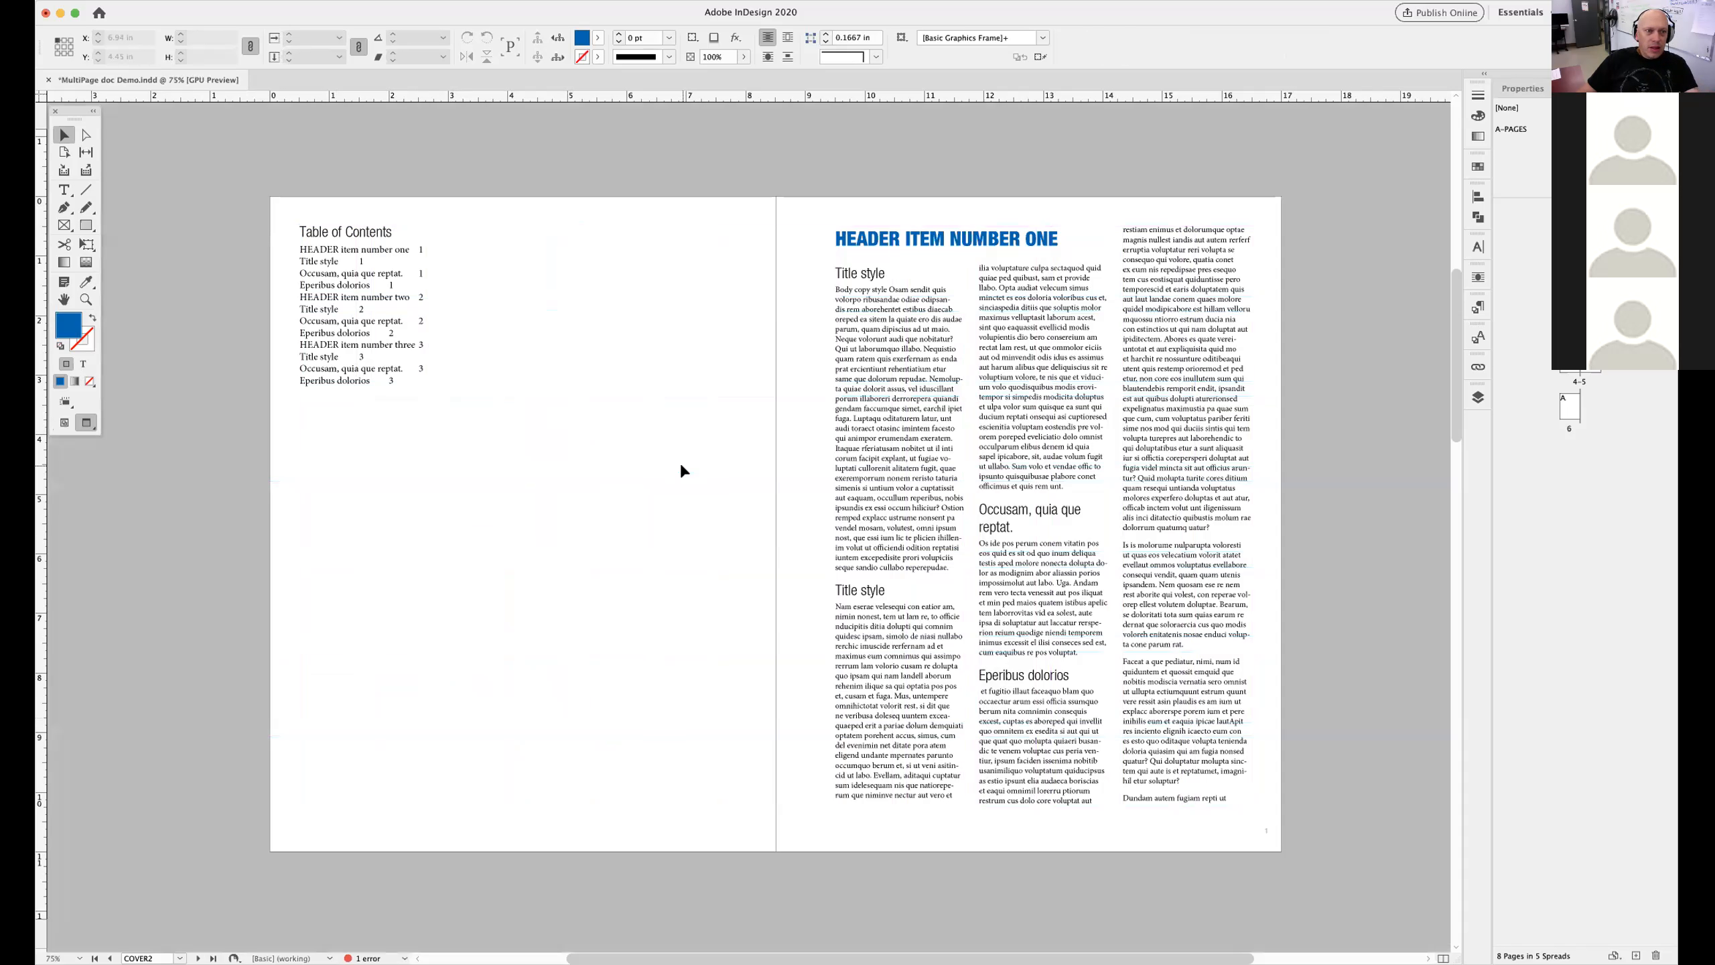
# Compare the first header entry in the table of contents with the header on the facing page
pyautogui.keyDown('super'); pyautogui.click(443, 289); pyautogui.keyUp('super')
pyautogui.moveTo(590, 394); pyautogui.dragTo(230, 159)
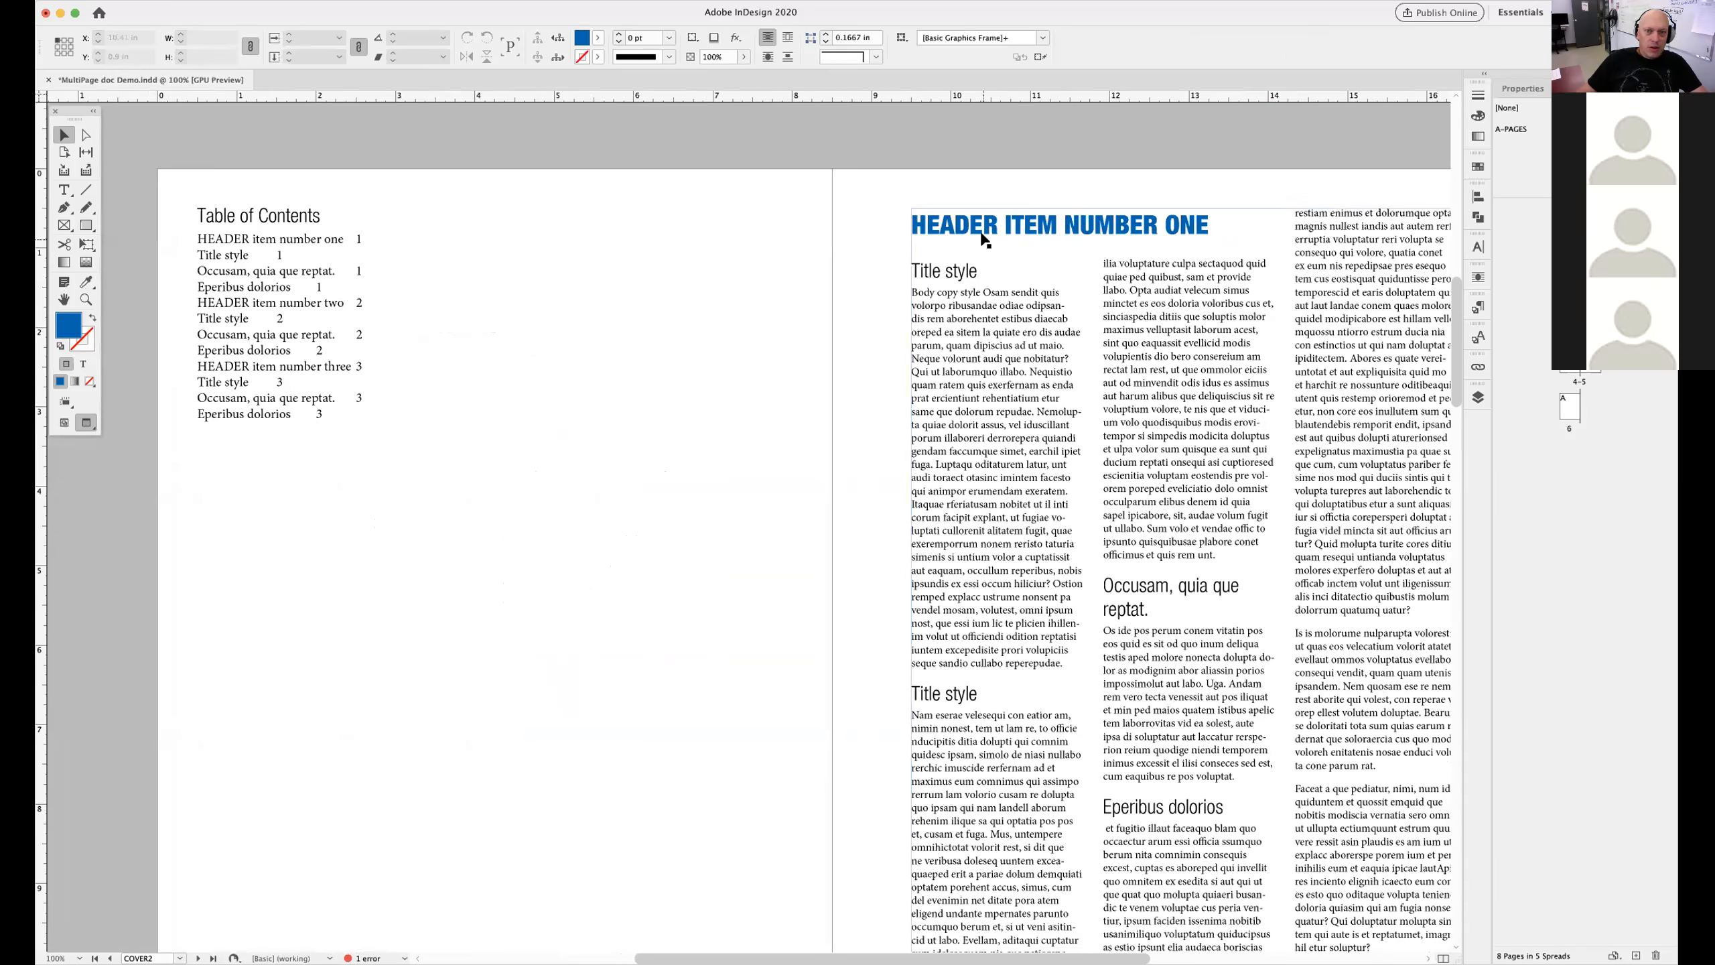
pyautogui.doubleClick(251, 244)
pyautogui.moveTo(234, 240); pyautogui.dragTo(333, 238)
pyautogui.doubleClick(220, 239)
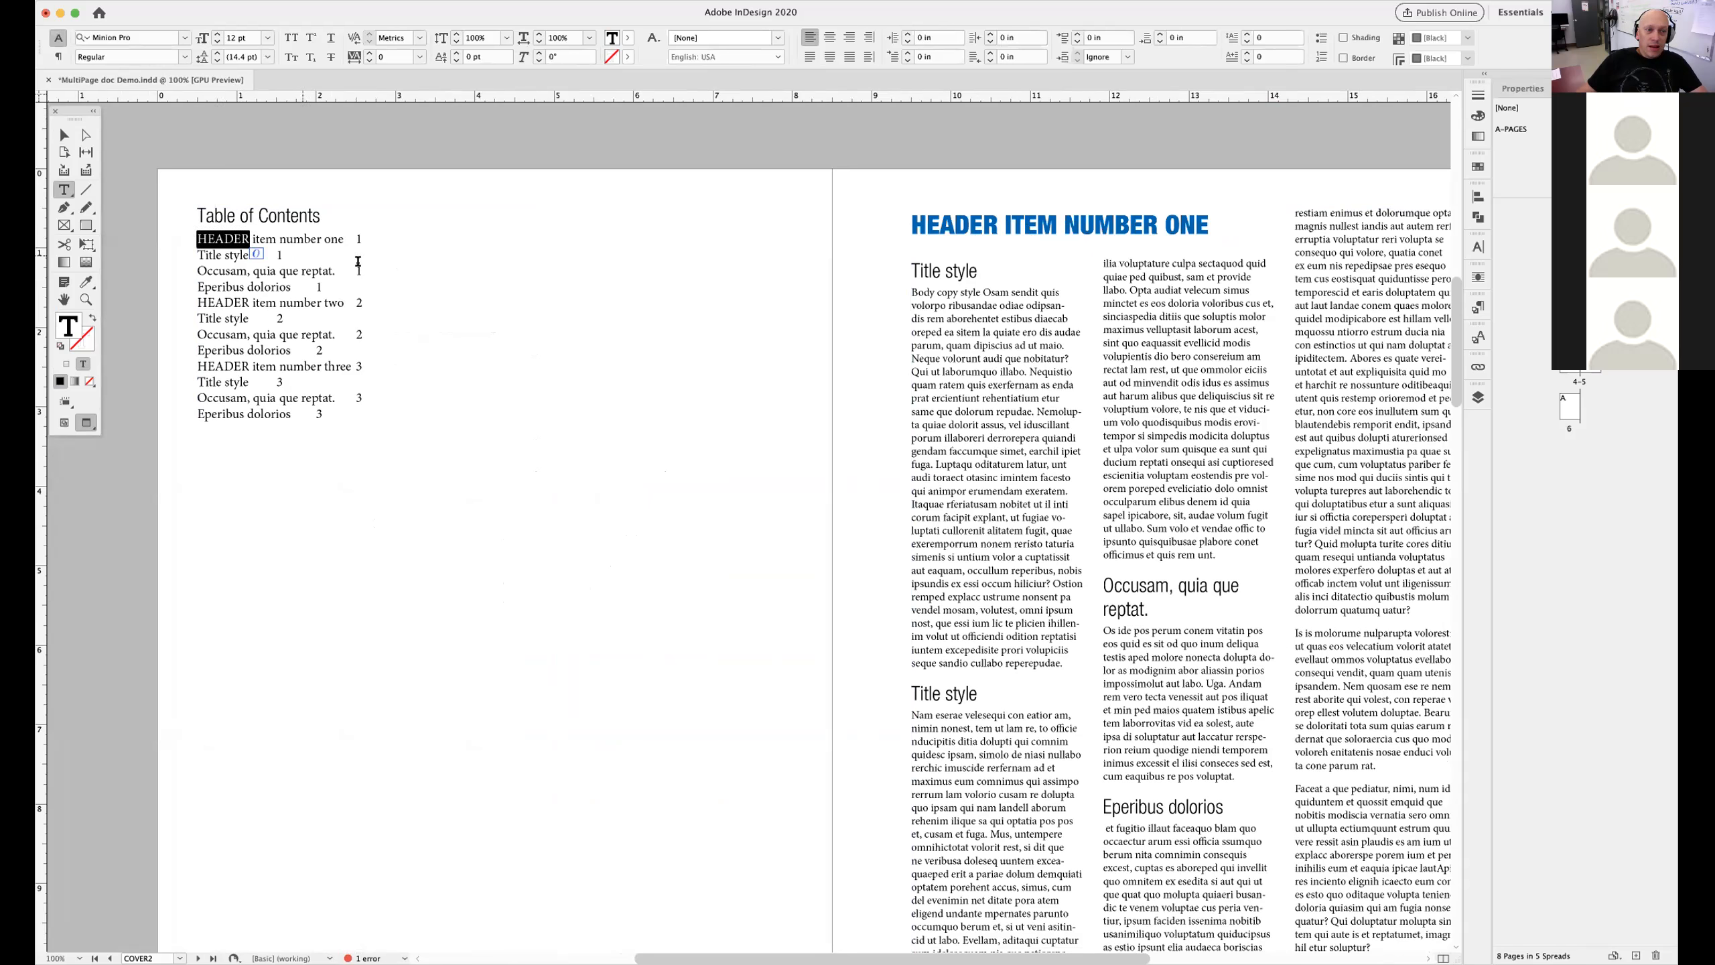
pyautogui.click(236, 236)
pyautogui.doubleClick(236, 238)
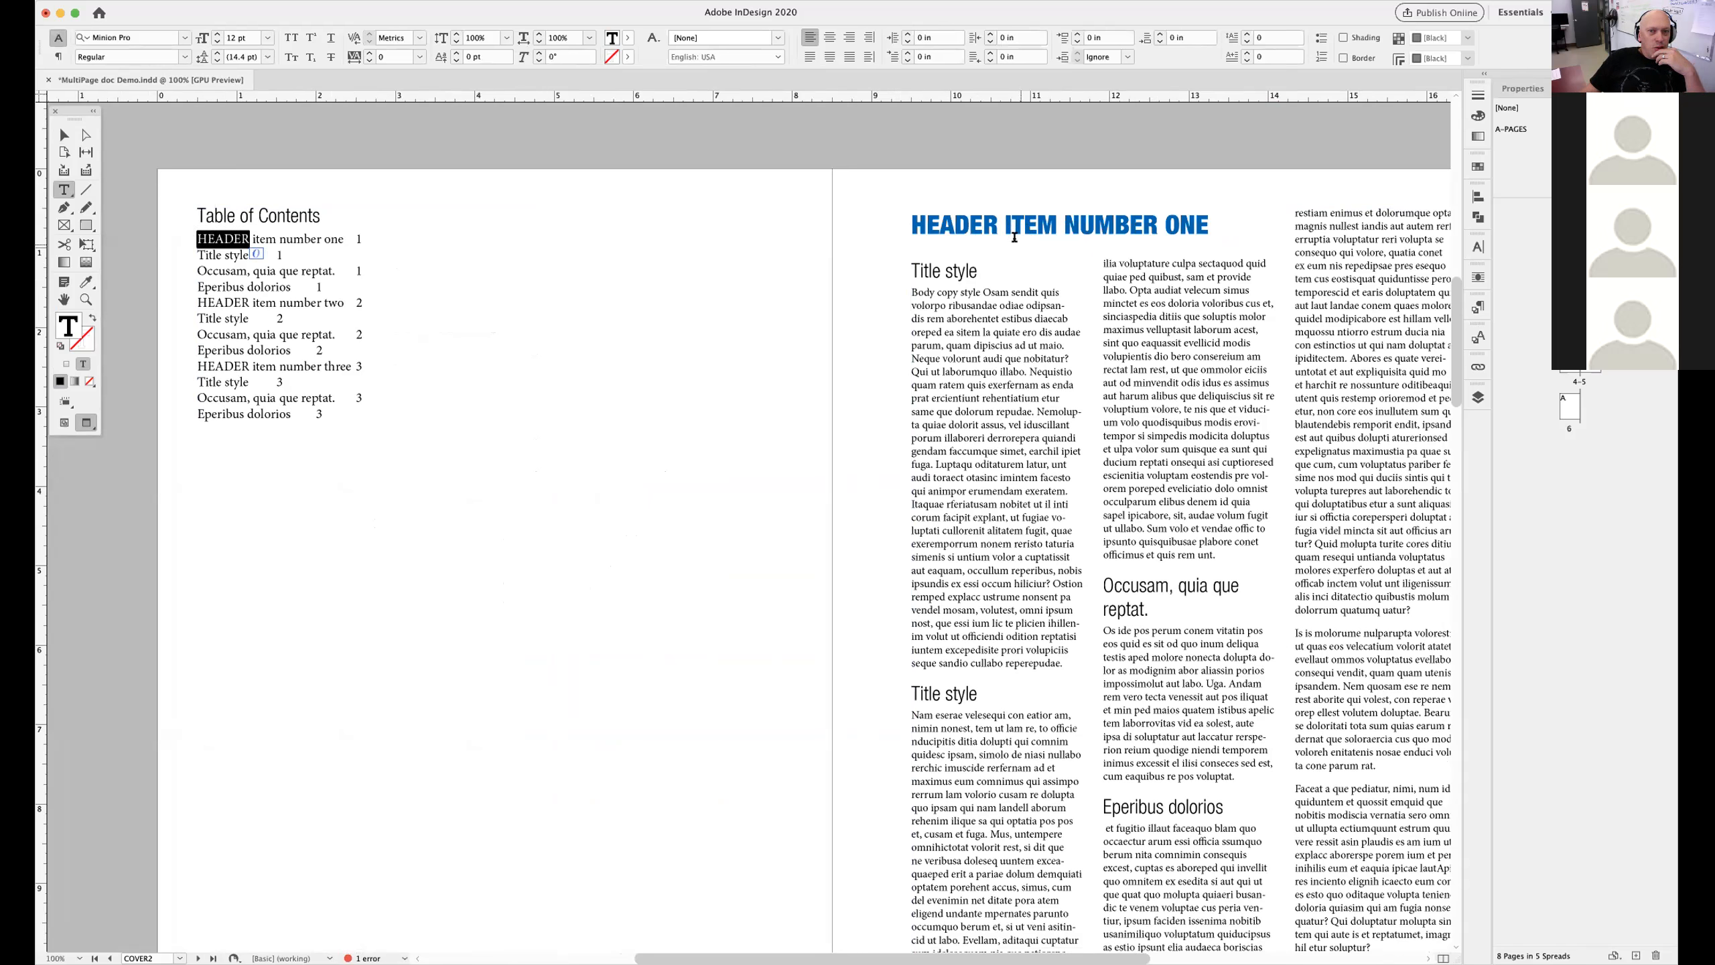
pyautogui.doubleClick(962, 225)
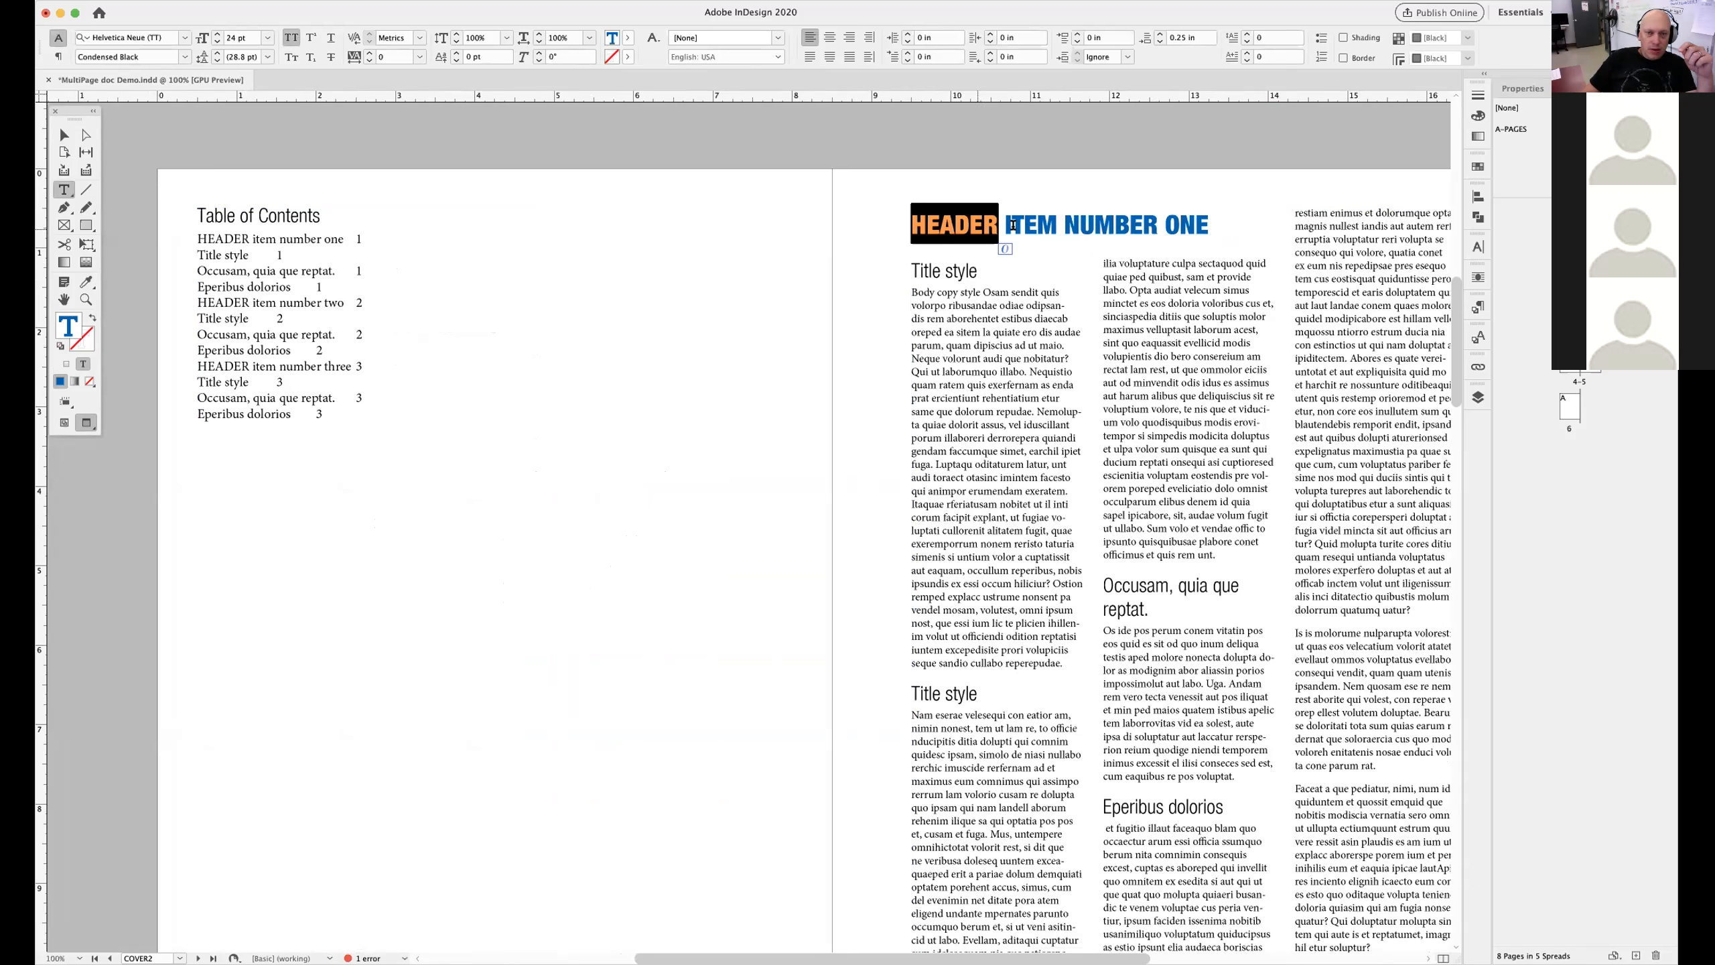
pyautogui.moveTo(999, 223); pyautogui.dragTo(1203, 224)
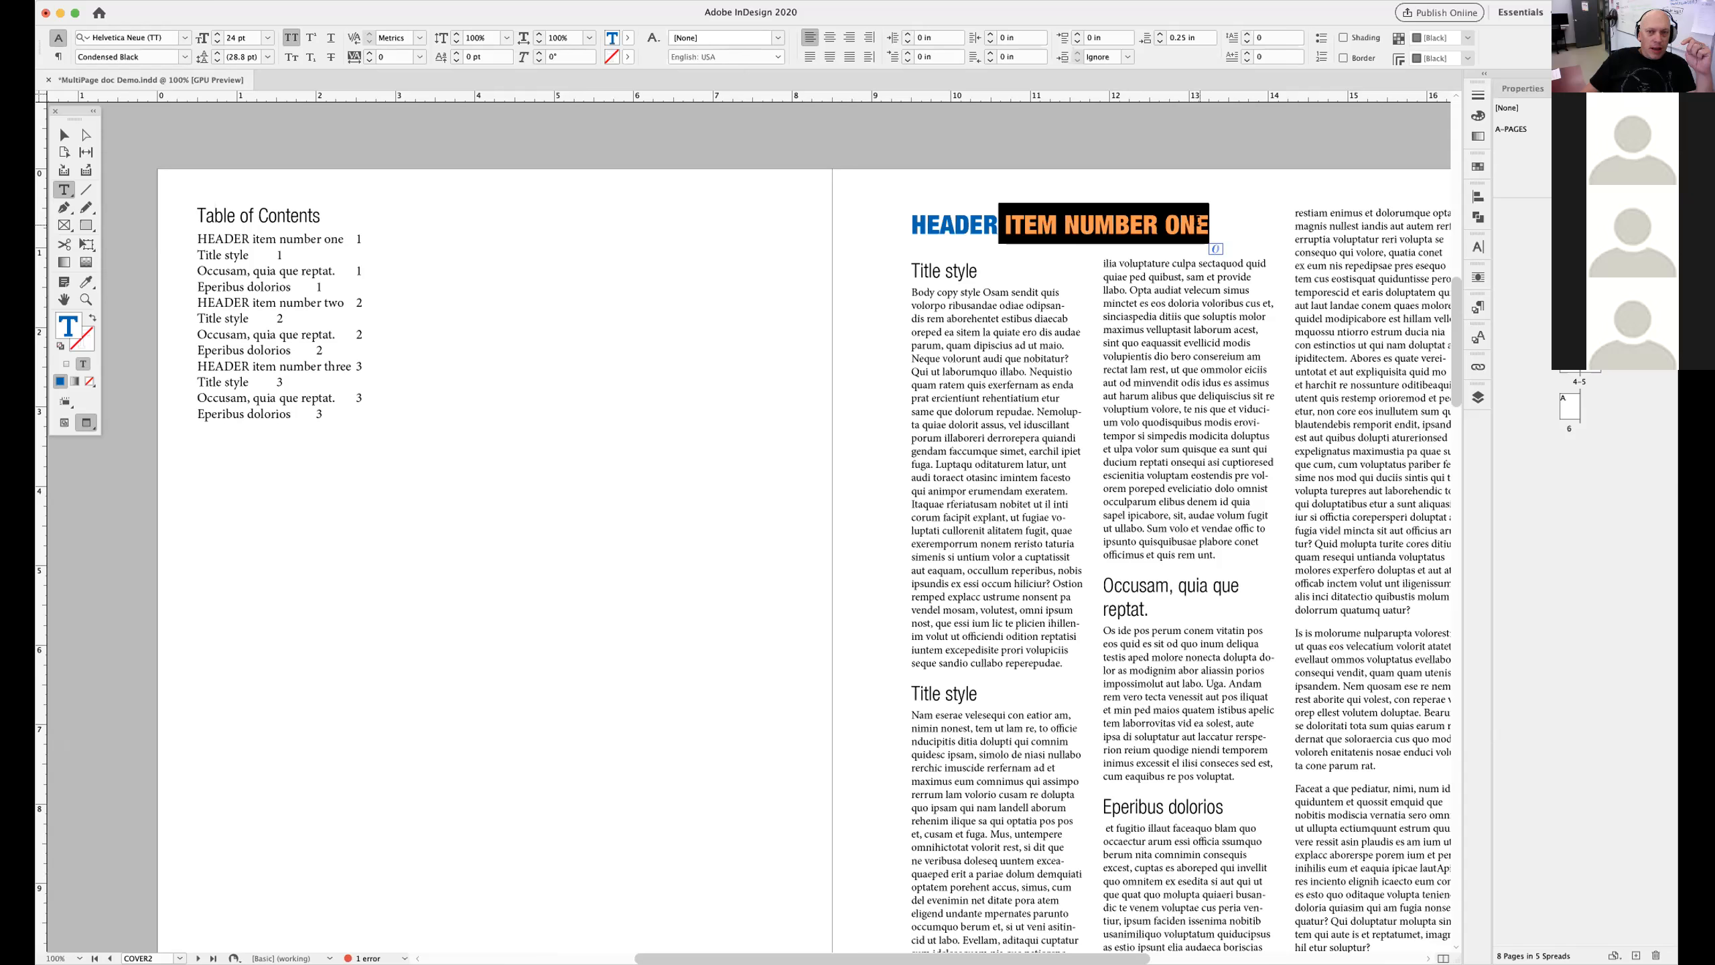
pyautogui.click(1006, 224)
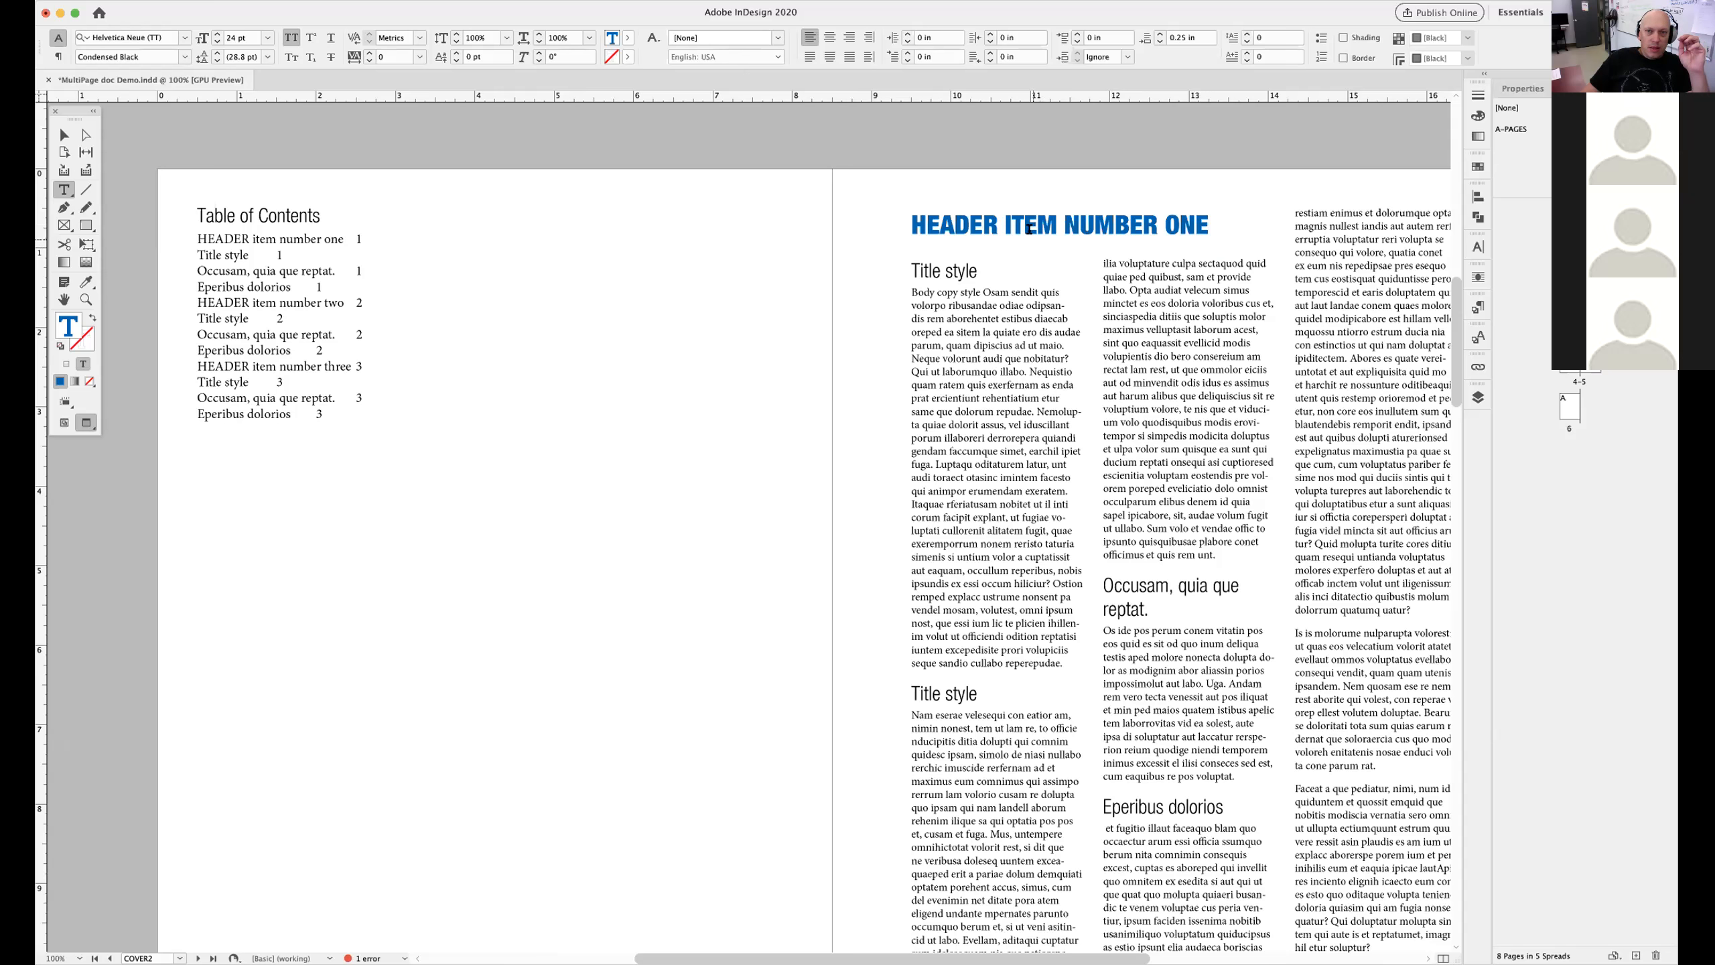
pyautogui.moveTo(1006, 224); pyautogui.dragTo(1166, 224)
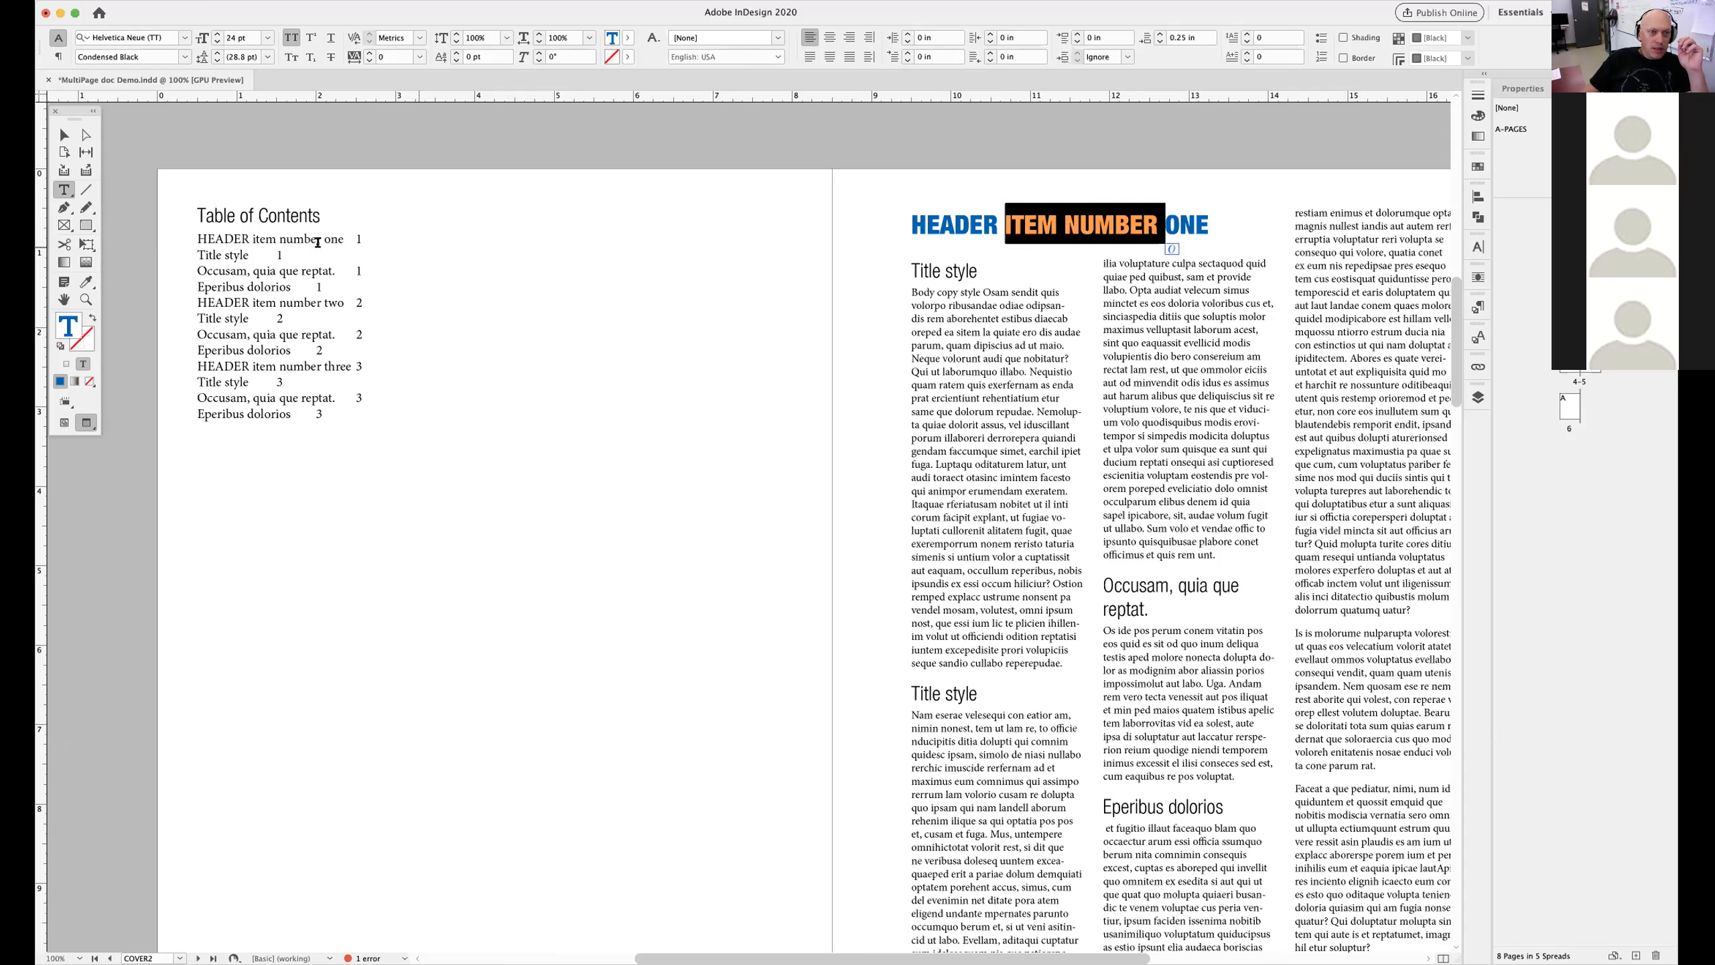
pyautogui.moveTo(263, 238); pyautogui.dragTo(325, 238)
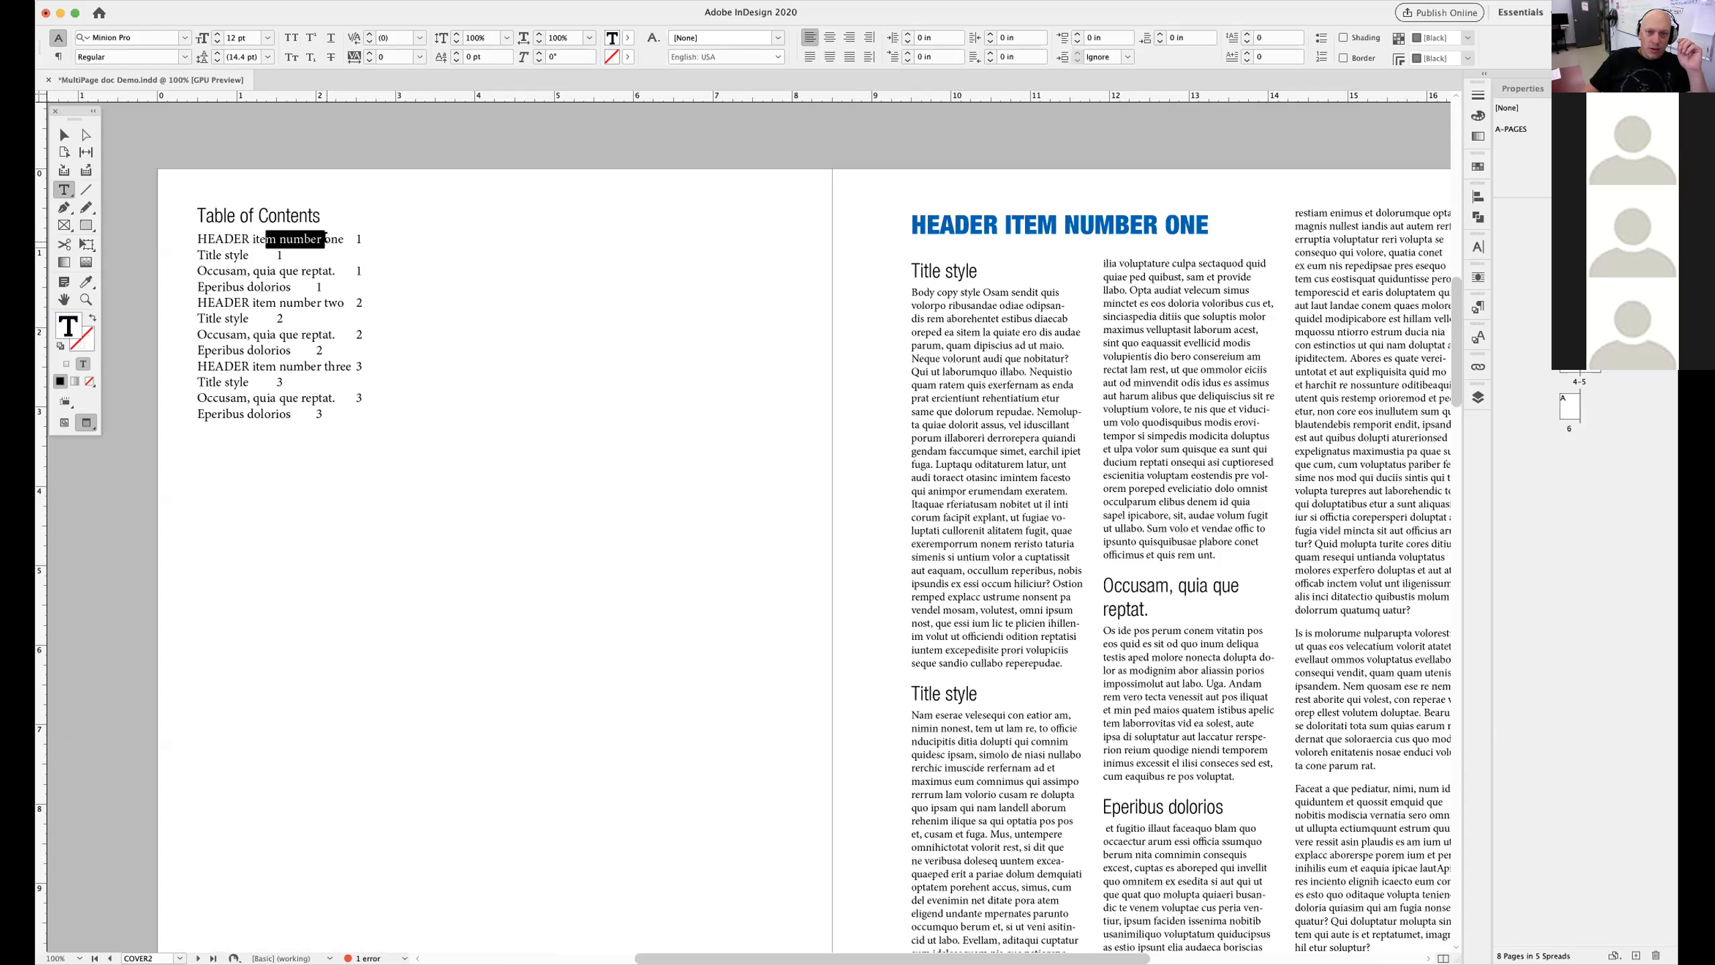
pyautogui.tripleClick(210, 239)
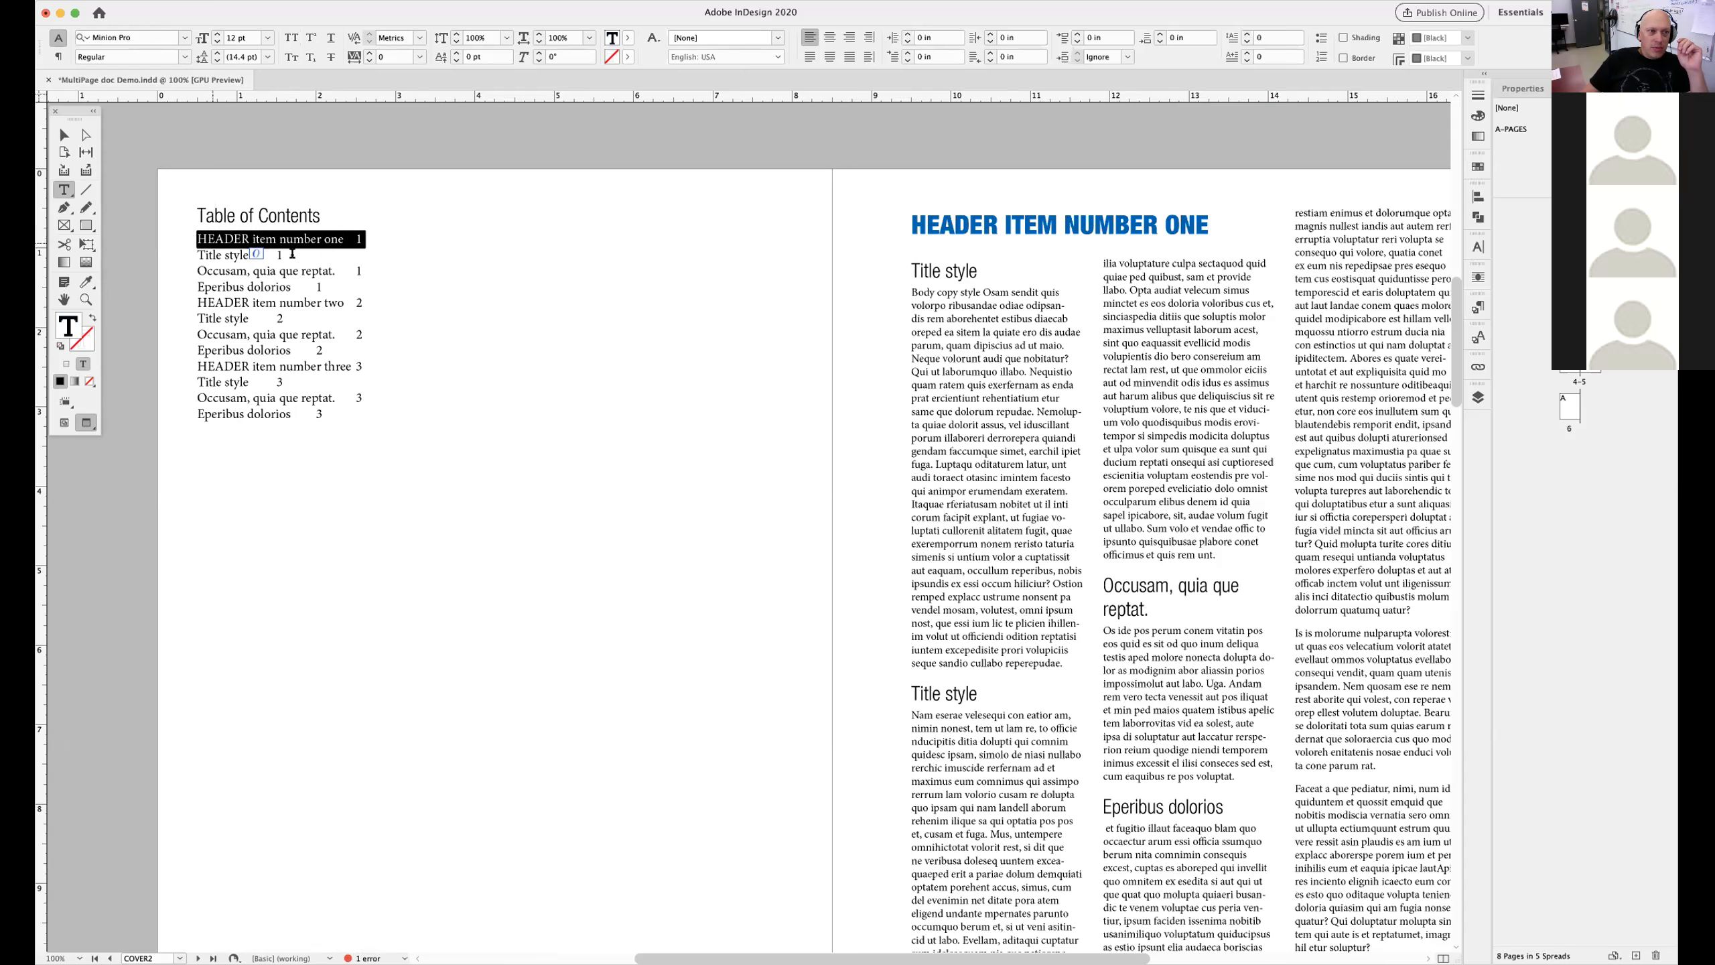
# Compare the title entries beneath the first header entry with the titles on the facing page
pyautogui.doubleClick(235, 254)
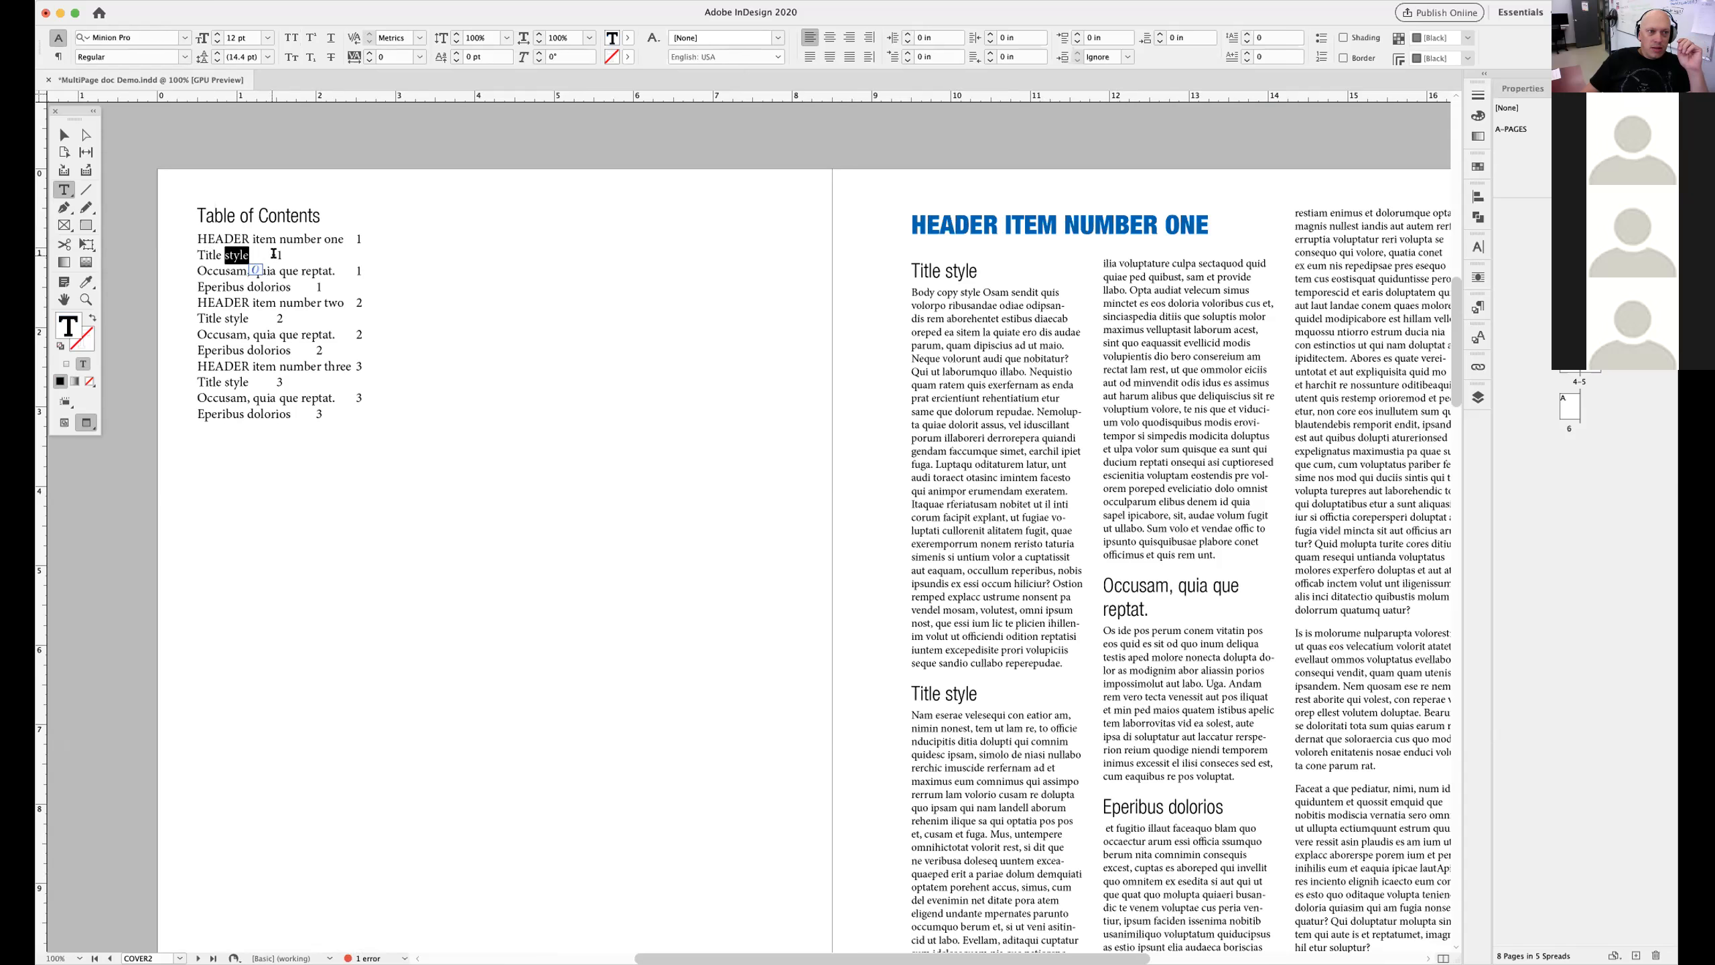
pyautogui.moveTo(300, 271); pyautogui.dragTo(213, 271)
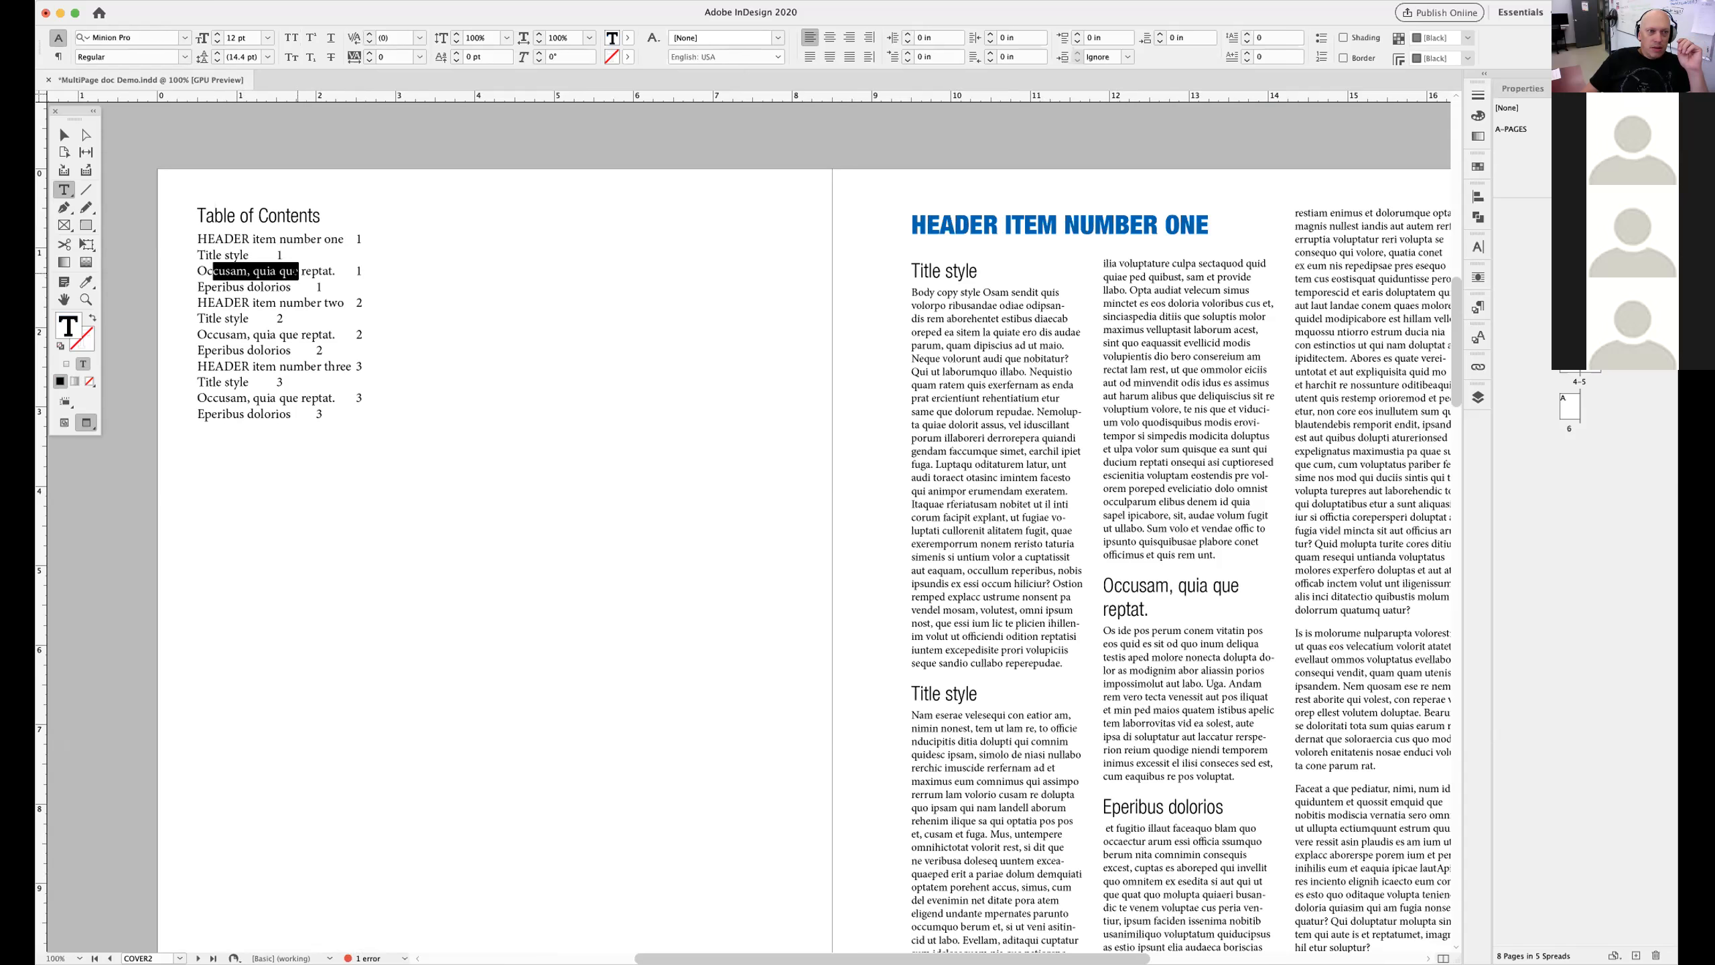
pyautogui.moveTo(1099, 581); pyautogui.dragTo(1140, 611)
# Check the header entries in the table of contents against the three page headers across both spreads
pyautogui.moveTo(224, 303); pyautogui.dragTo(326, 304)
pyautogui.press('super+space')
pyautogui.keyDown('alt'); pyautogui.keyDown('super'); pyautogui.click(807, 615); pyautogui.keyUp('super'); pyautogui.keyUp('alt')
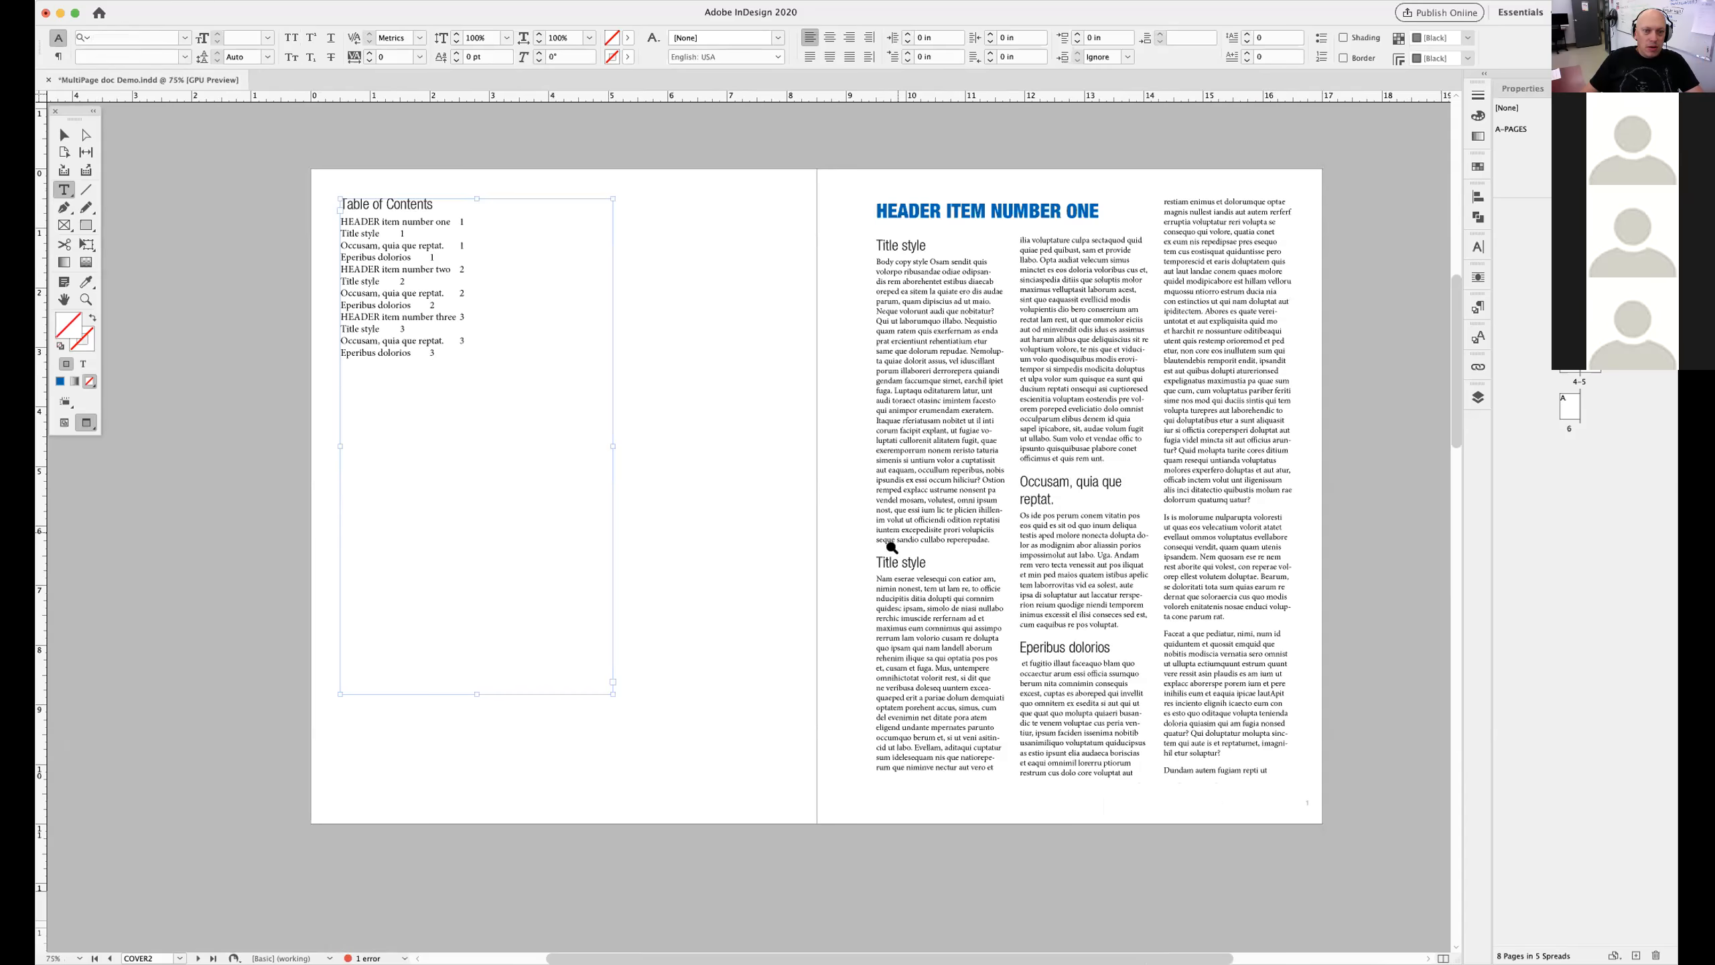
pyautogui.keyDown('alt'); pyautogui.keyDown('super'); pyautogui.click(888, 544); pyautogui.keyUp('super'); pyautogui.keyUp('alt')
pyautogui.scroll(-2, 838, 621)
pyautogui.moveTo(890, 203); pyautogui.dragTo(938, 203)
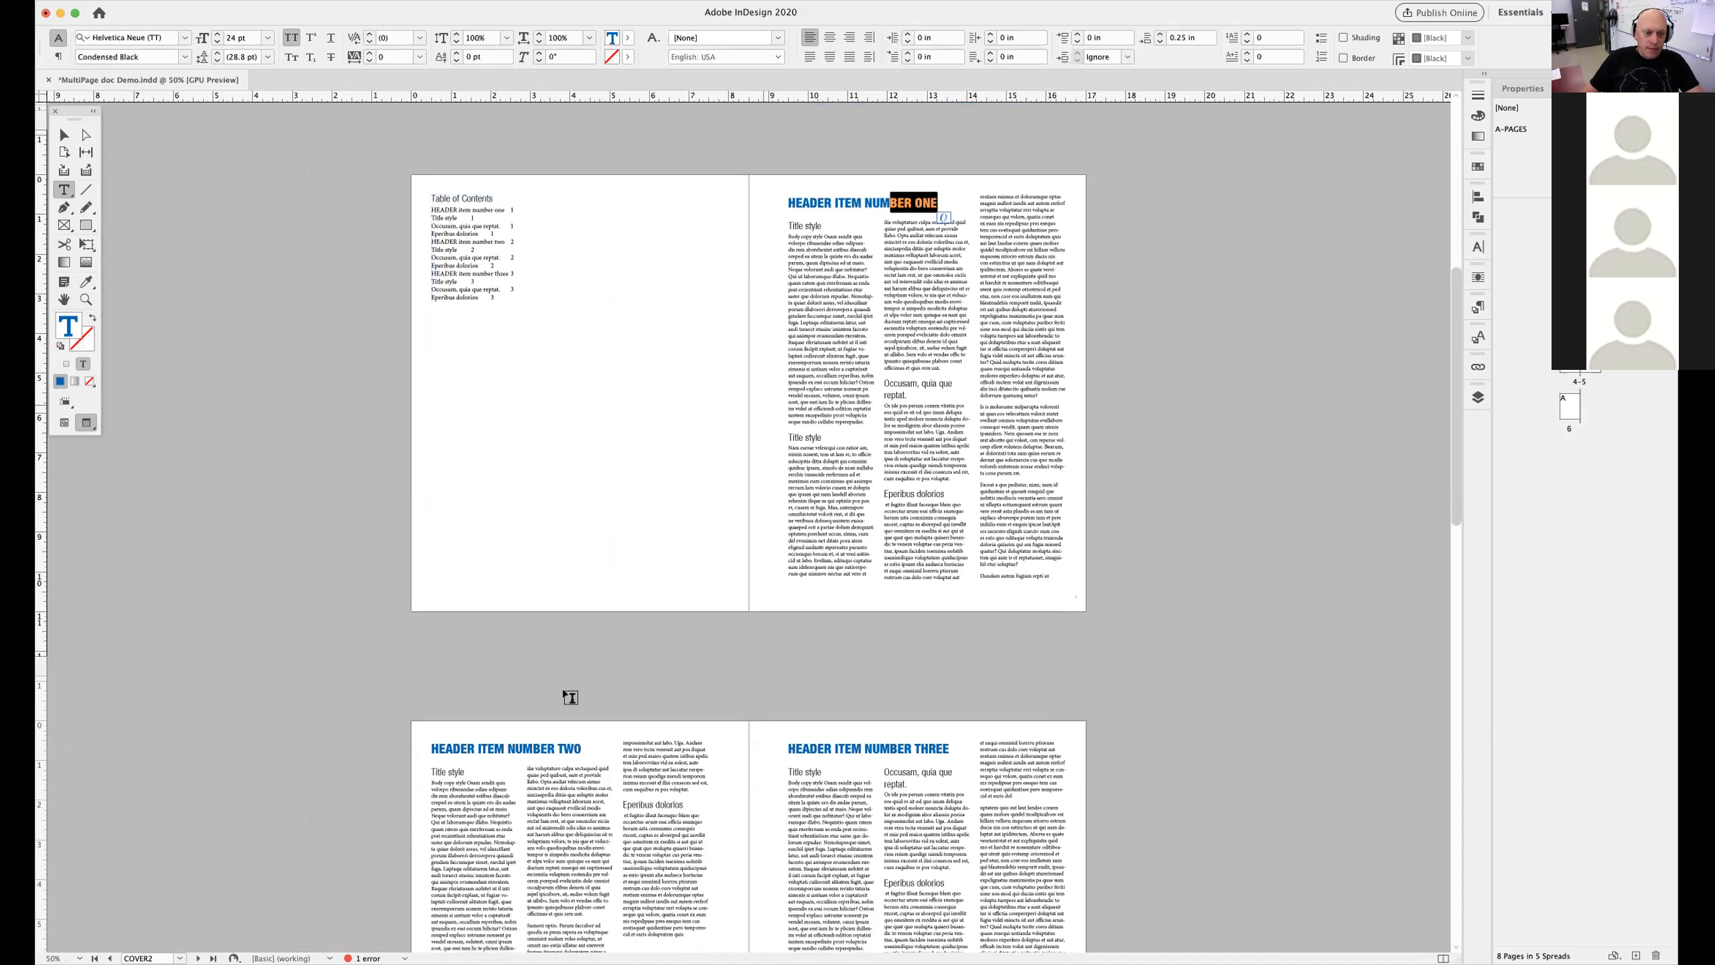
pyautogui.moveTo(547, 748); pyautogui.dragTo(575, 748)
pyautogui.moveTo(905, 748); pyautogui.dragTo(930, 748)
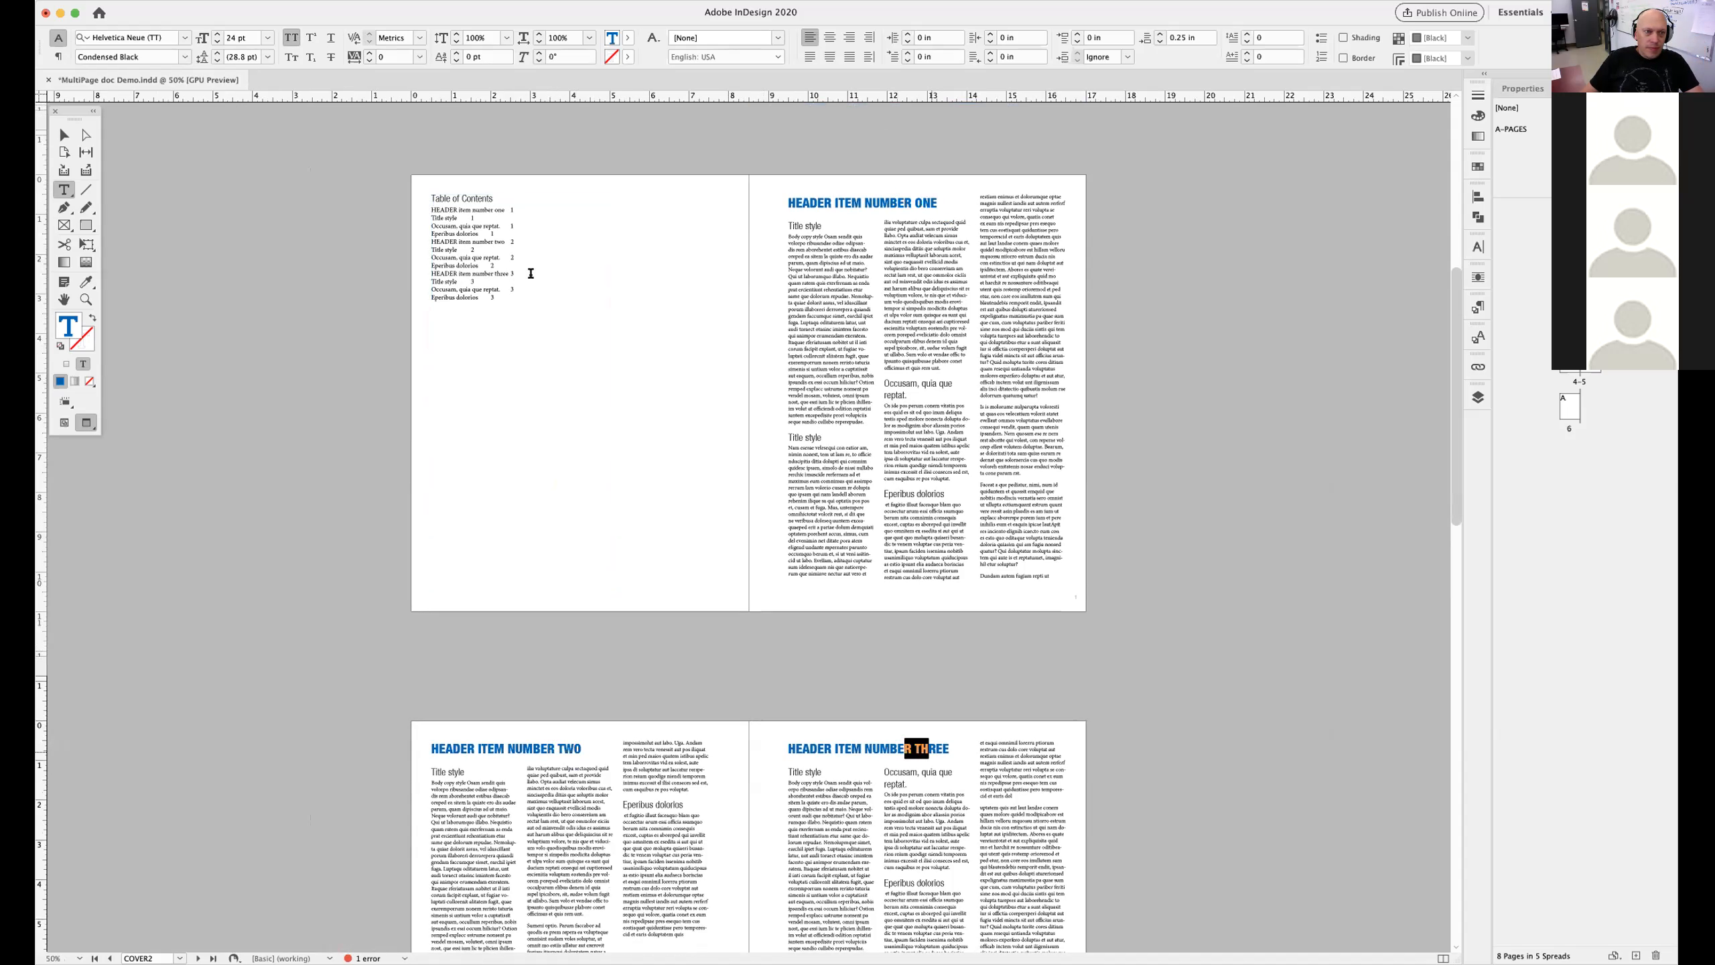
pyautogui.moveTo(485, 210); pyautogui.dragTo(504, 211)
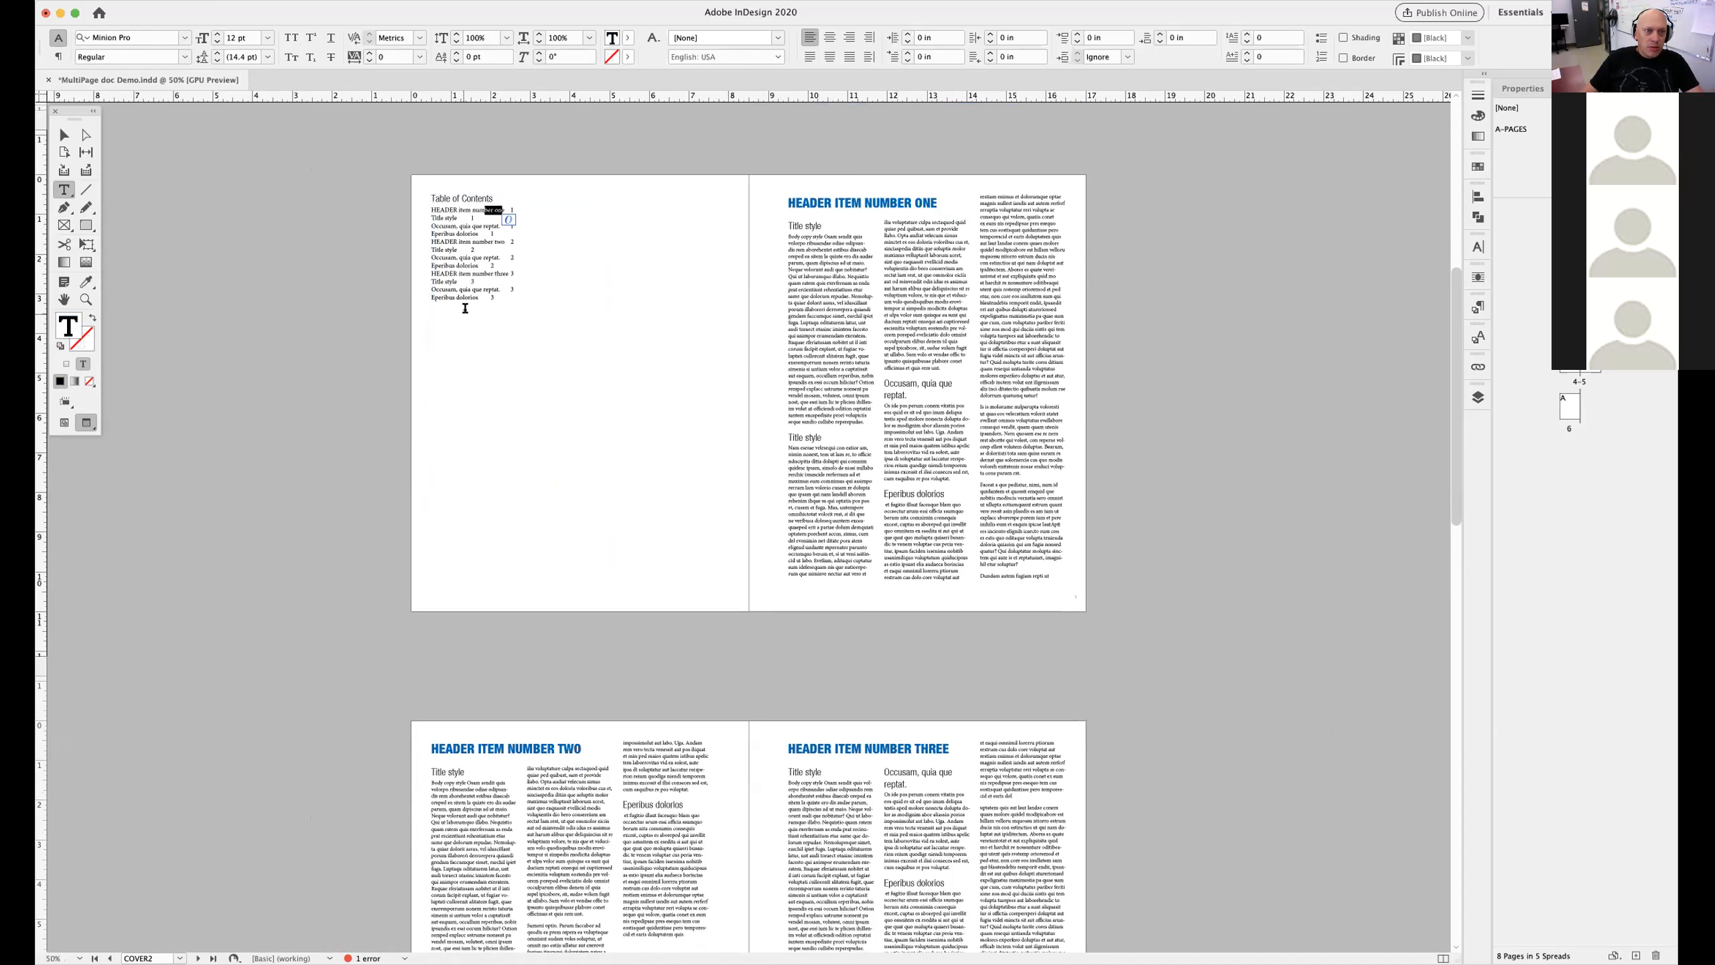
# Show the paragraph styles and check which one the Table of Contents heading and the first title on the facing page use
pyautogui.click(64, 135)
pyautogui.click(510, 306)
pyautogui.click(617, 311)
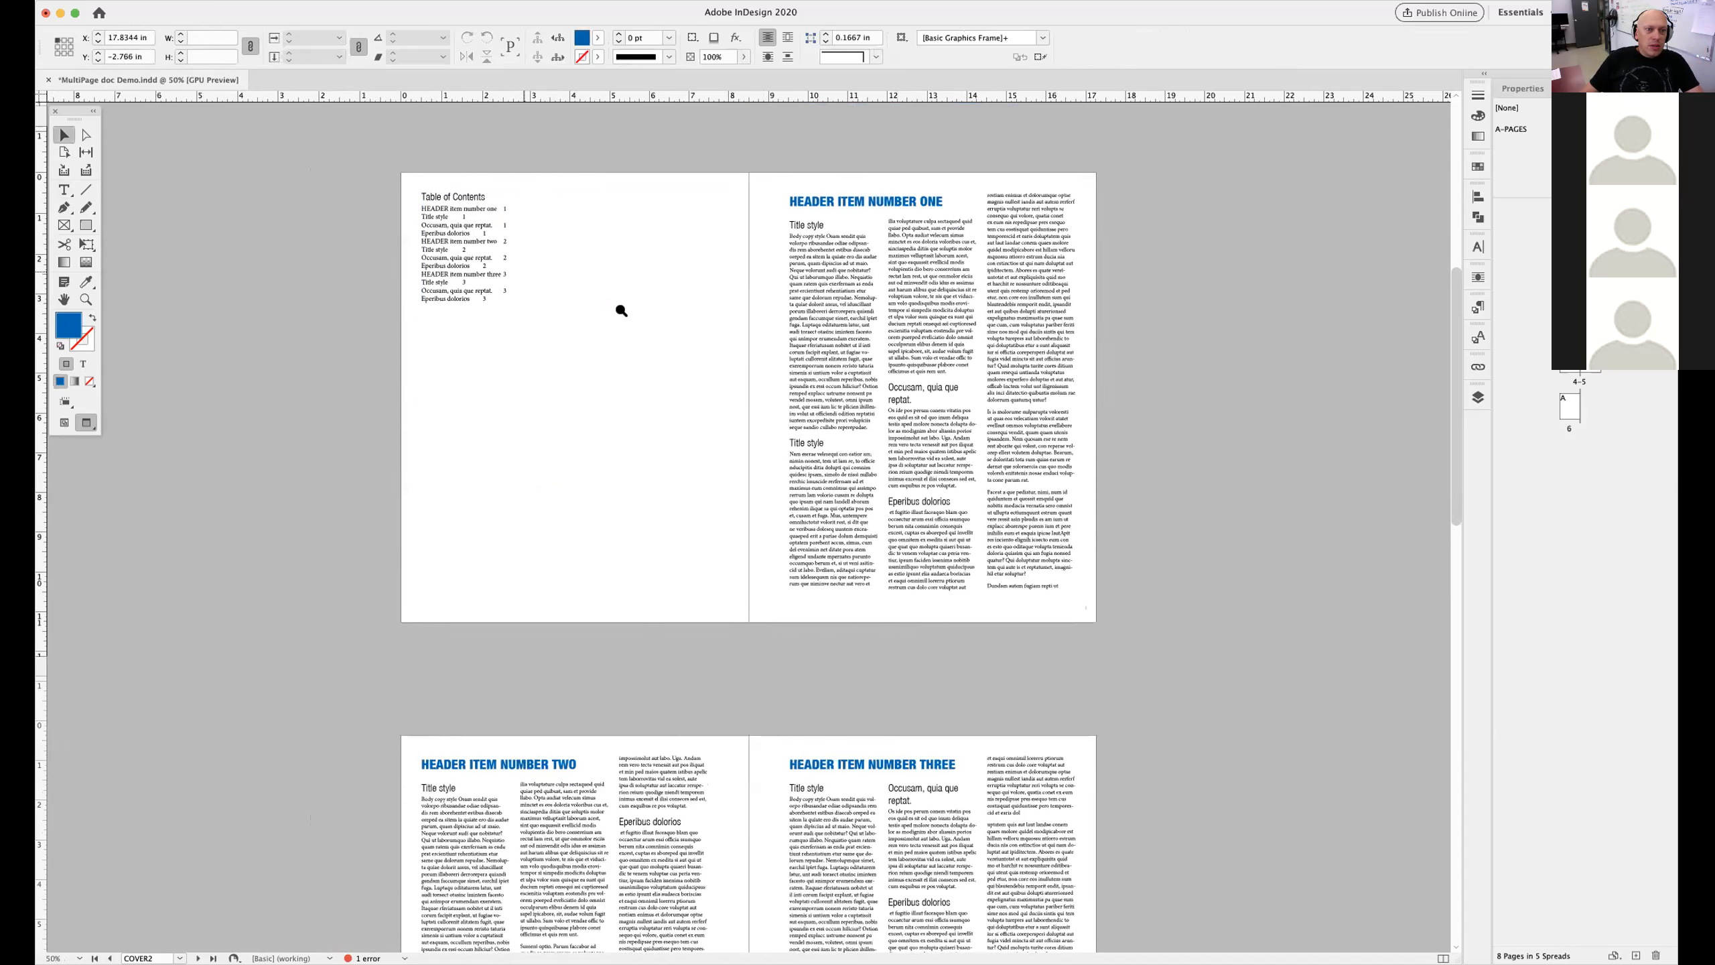
pyautogui.scroll(3, 517, 338)
pyautogui.scroll(3, 516, 352)
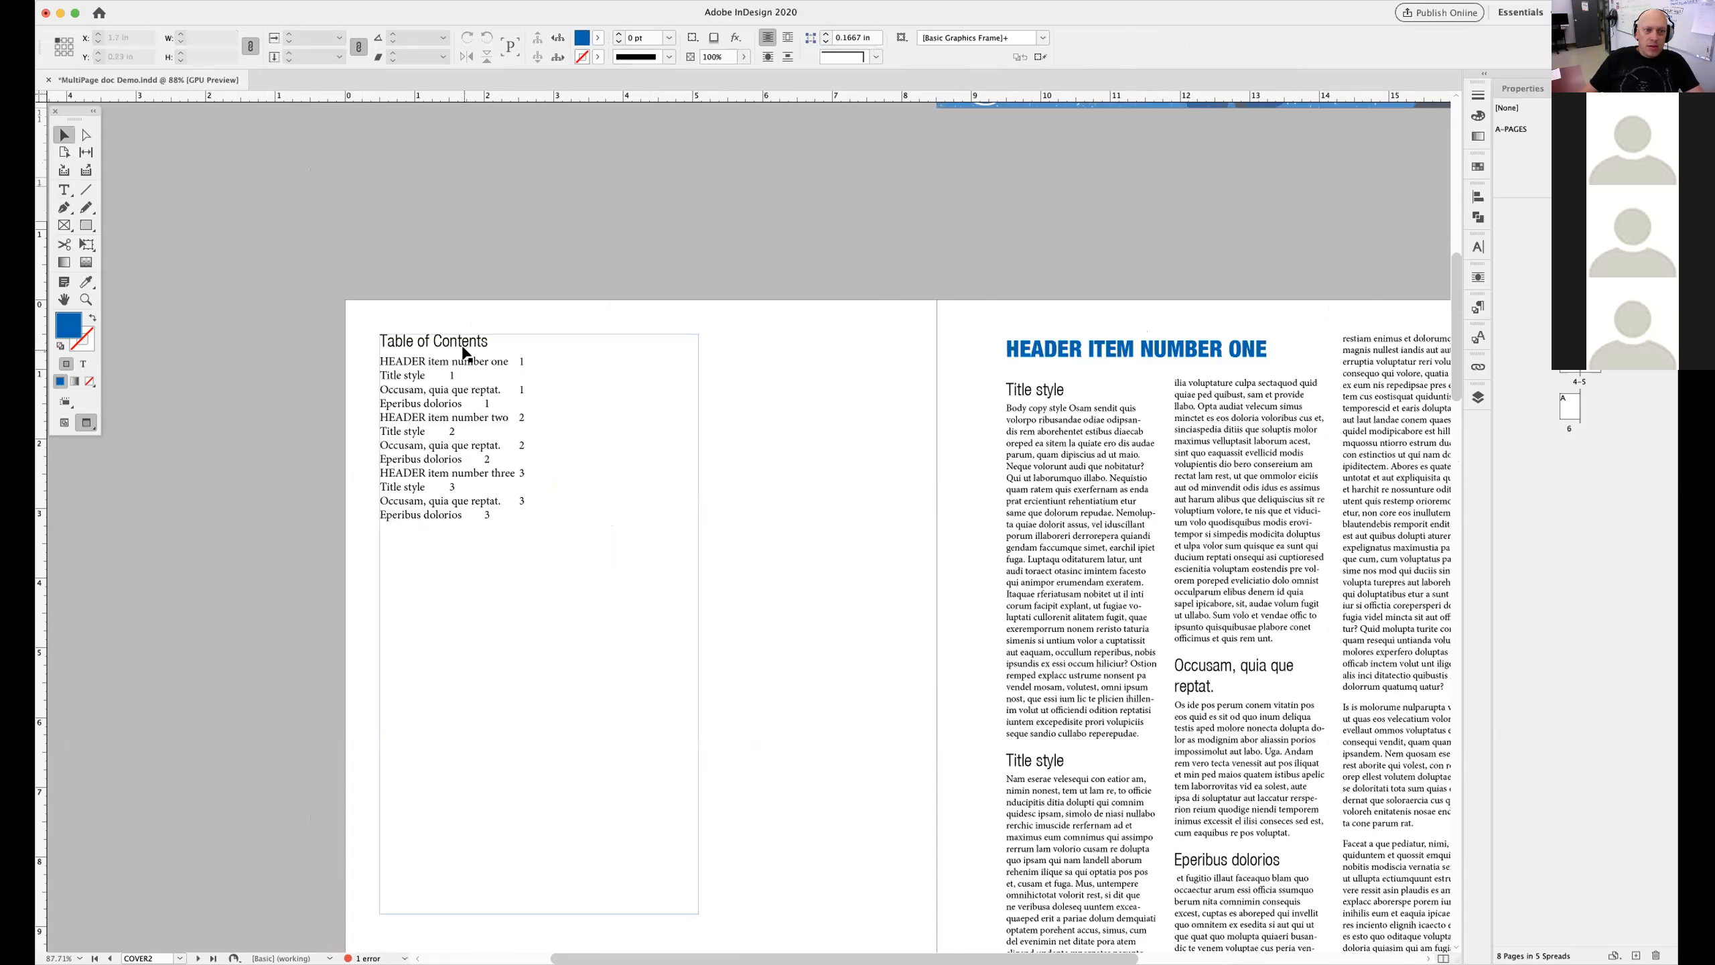
pyautogui.doubleClick(456, 343)
pyautogui.tripleClick(456, 342)
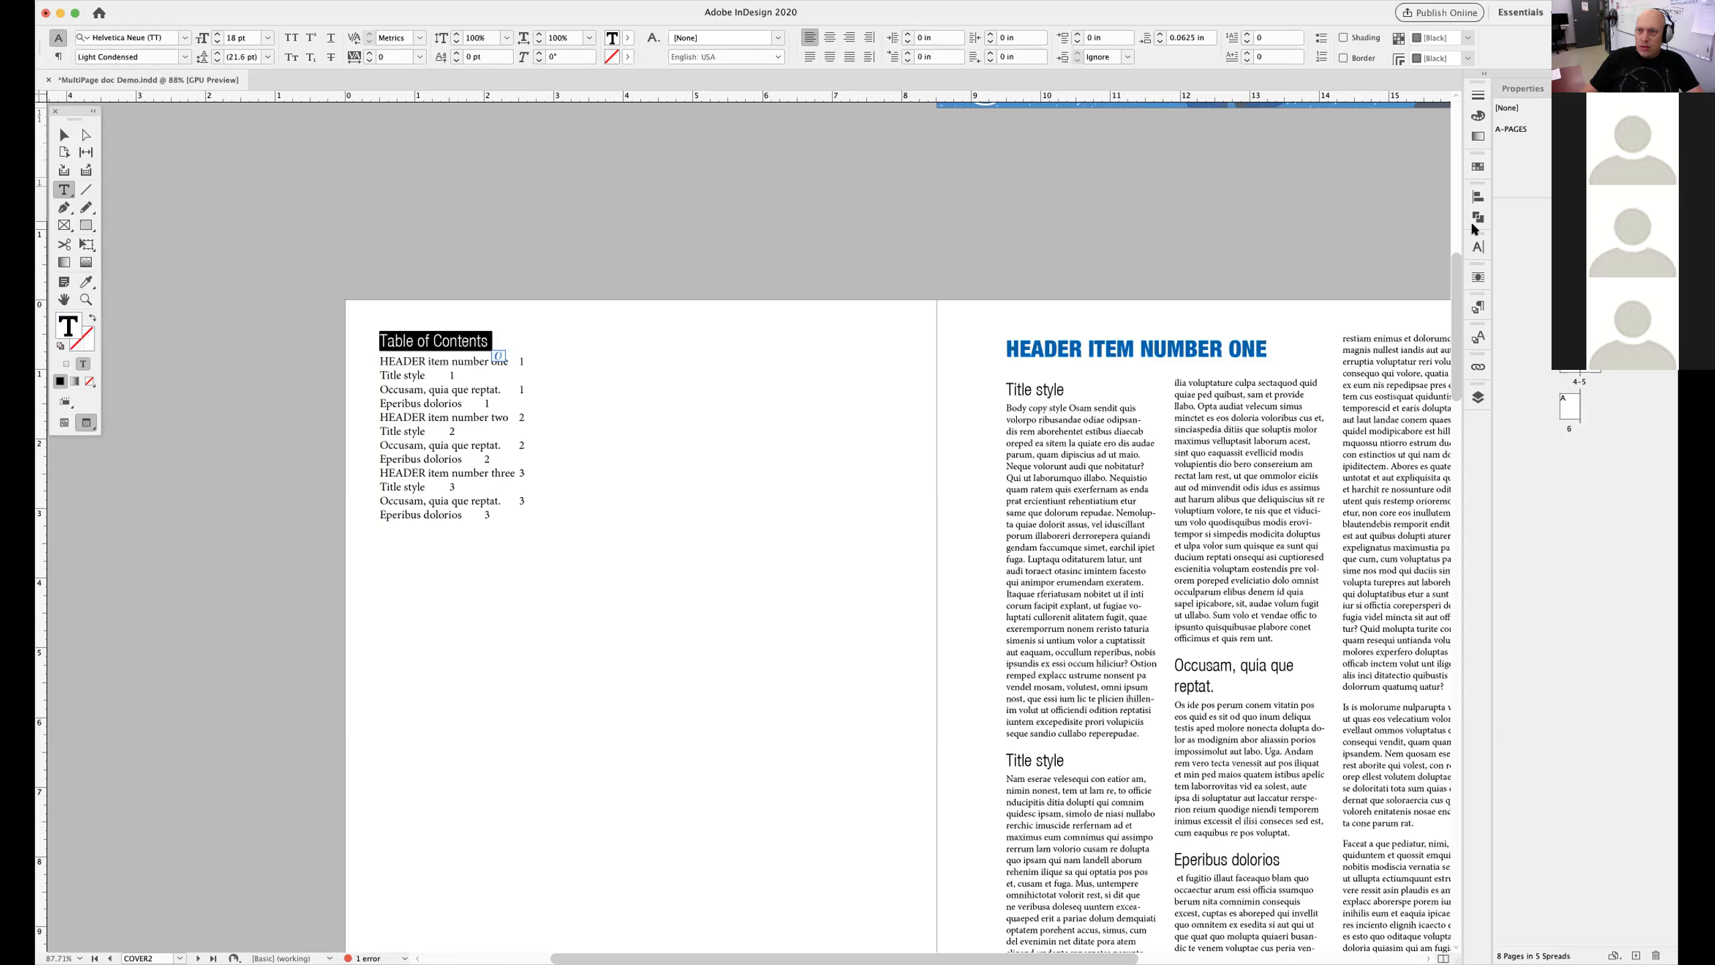
pyautogui.click(1478, 307)
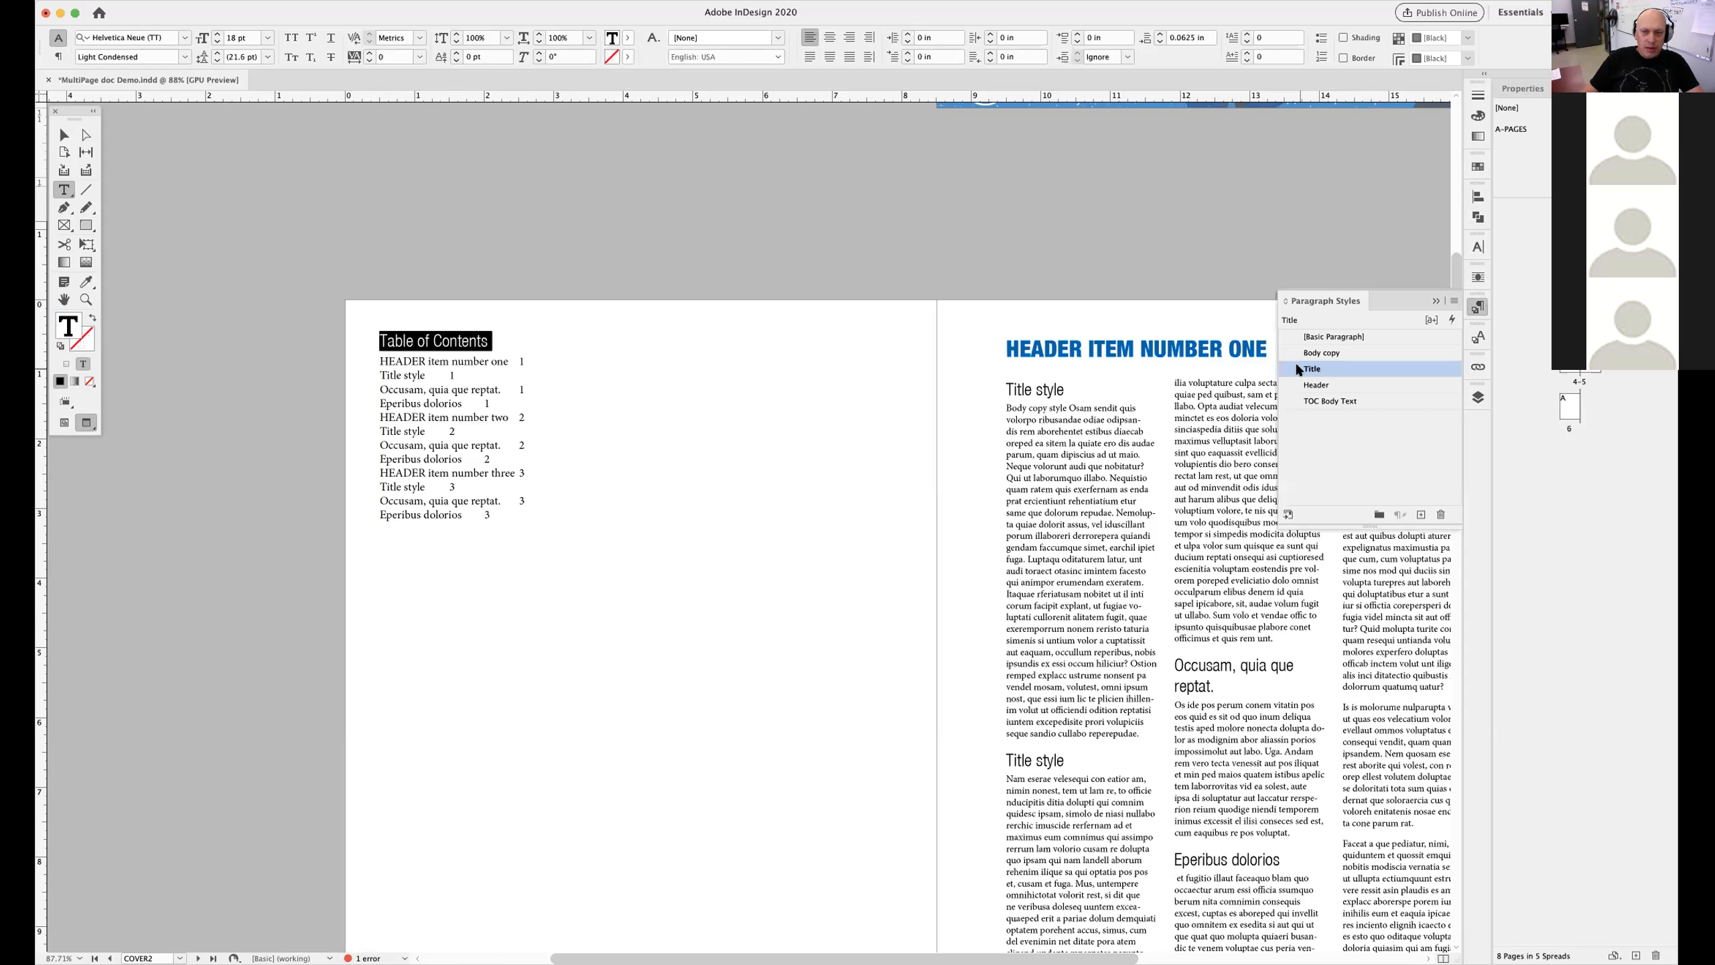
pyautogui.moveTo(1026, 390); pyautogui.dragTo(1070, 392)
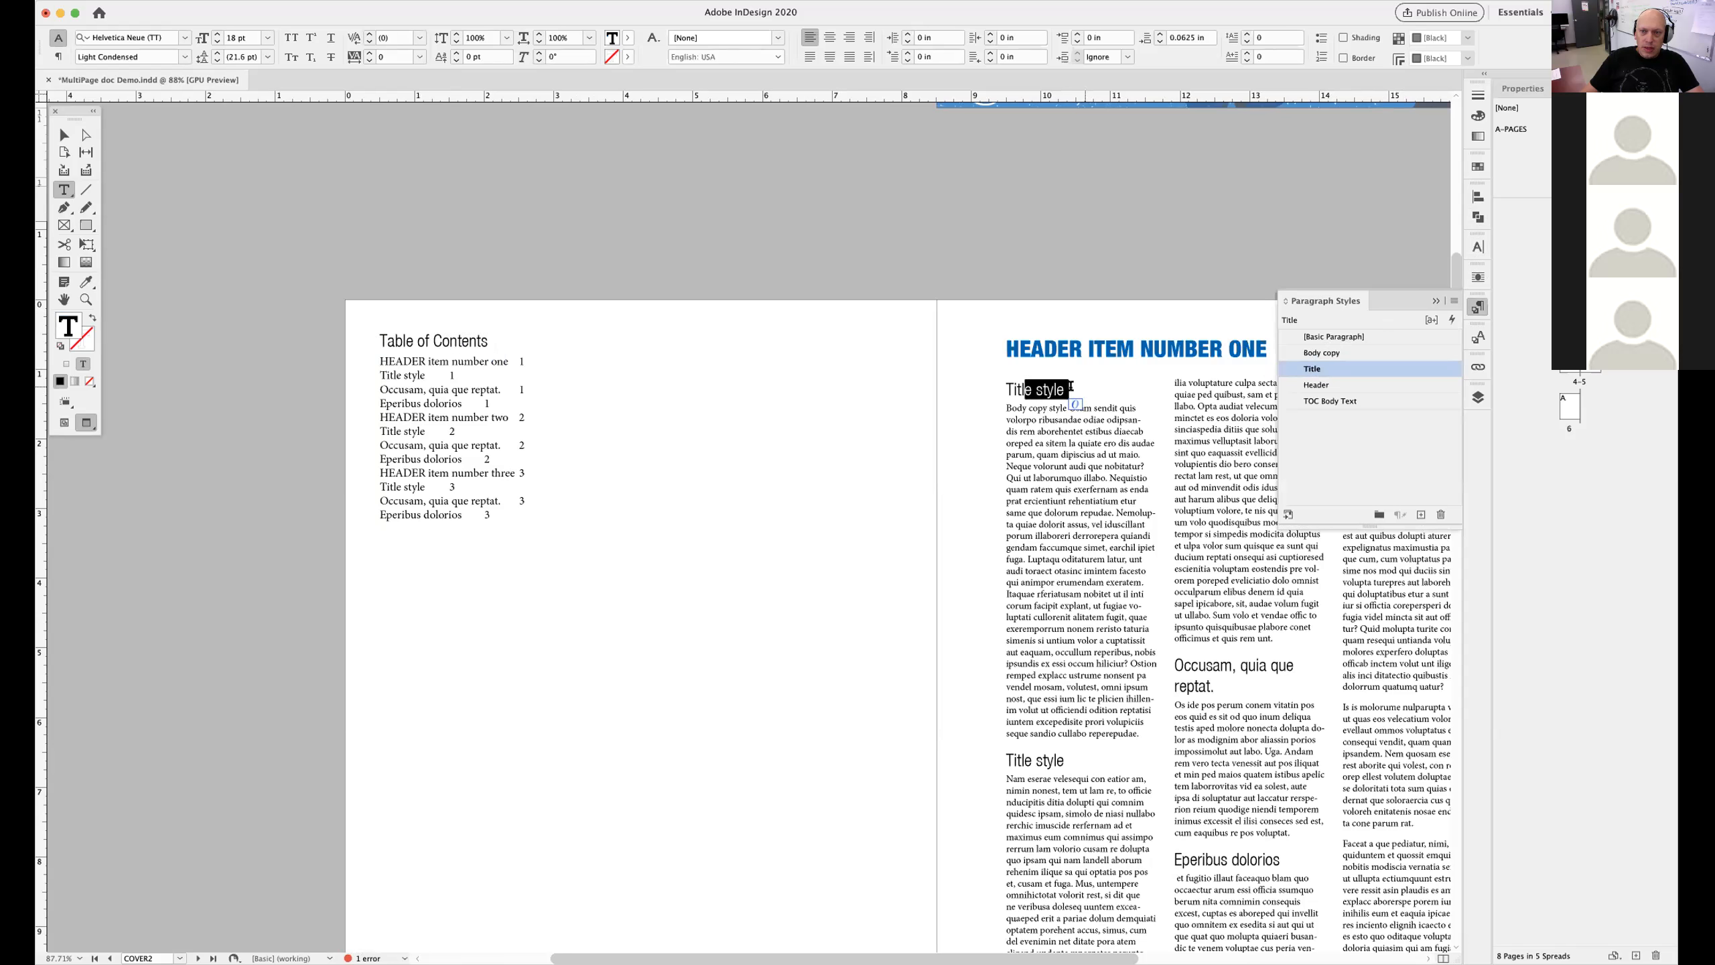
pyautogui.tripleClick(463, 342)
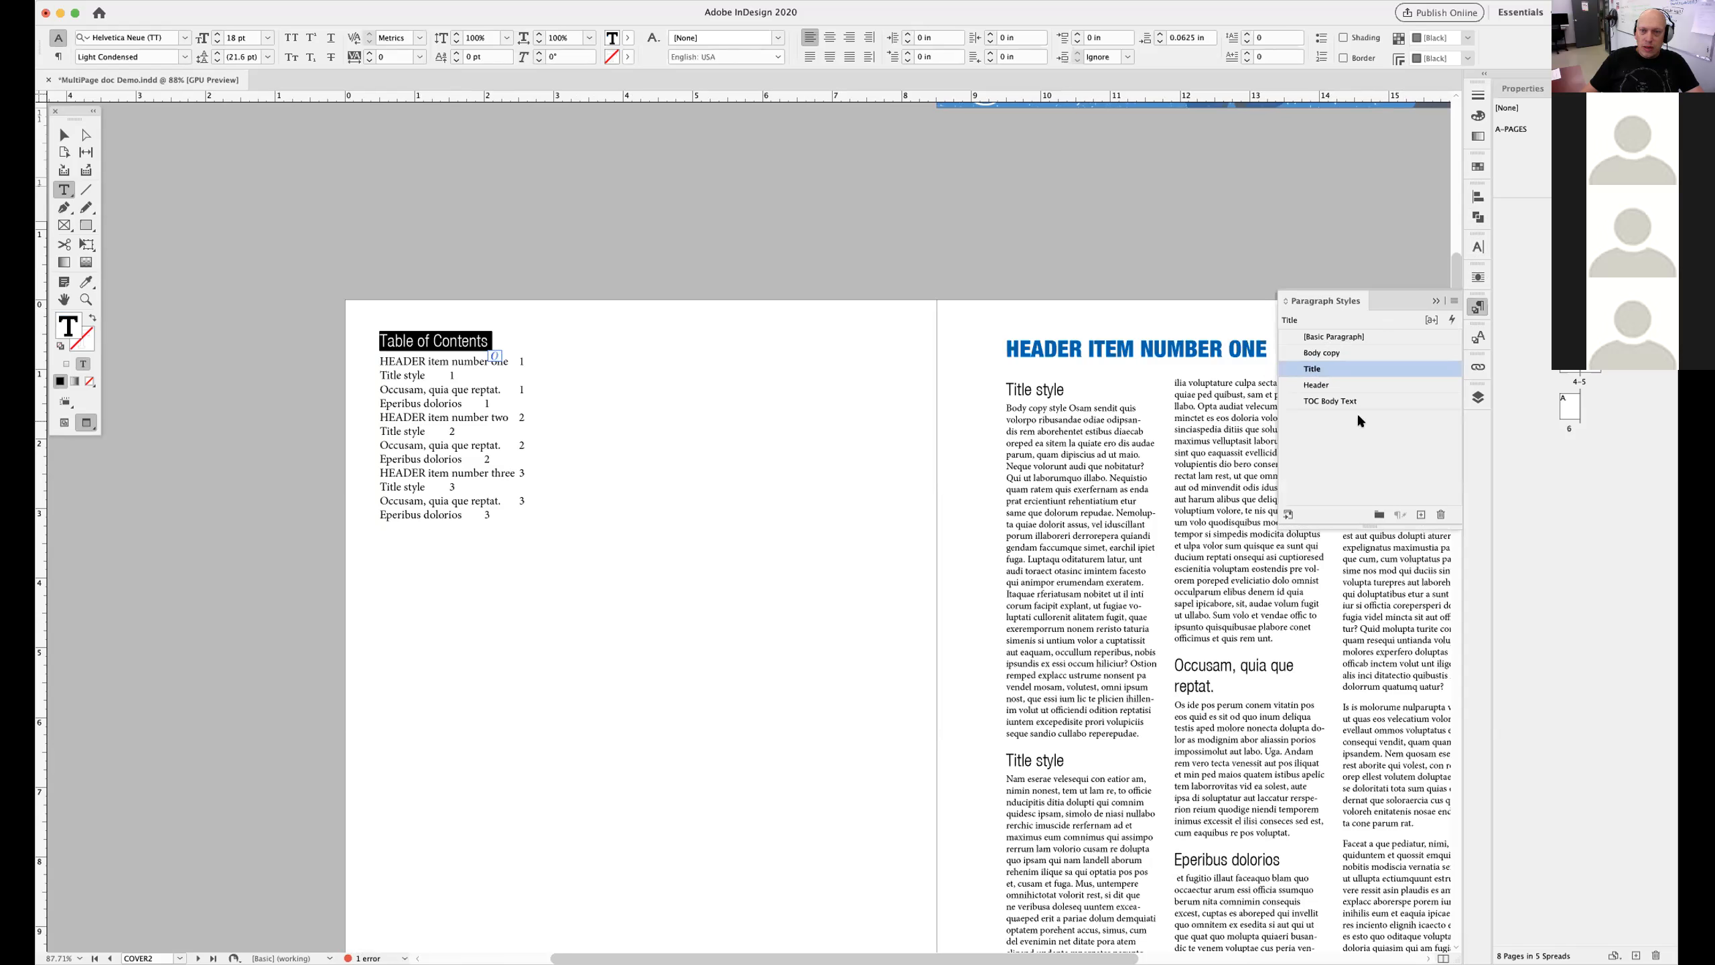
# Check which paragraph style the entries below the Table of Contents heading use, leaving nothing selected
pyautogui.moveTo(379, 361); pyautogui.dragTo(500, 520)
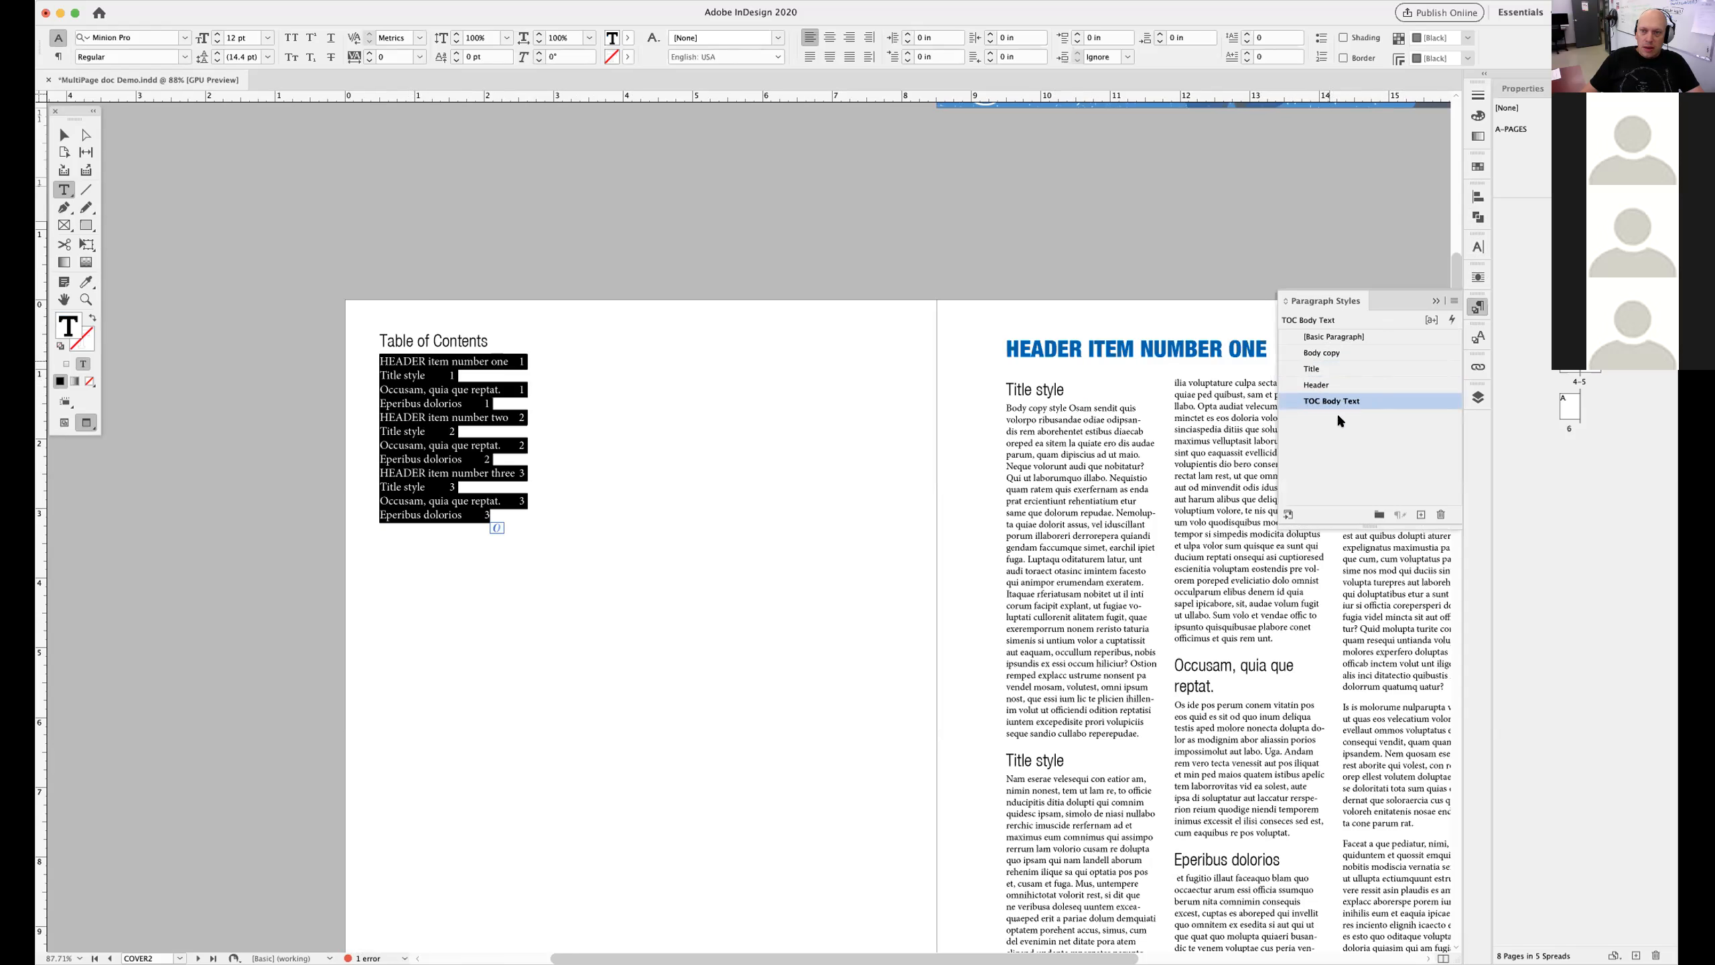
pyautogui.click(768, 581)
pyautogui.moveTo(419, 365); pyautogui.dragTo(497, 526)
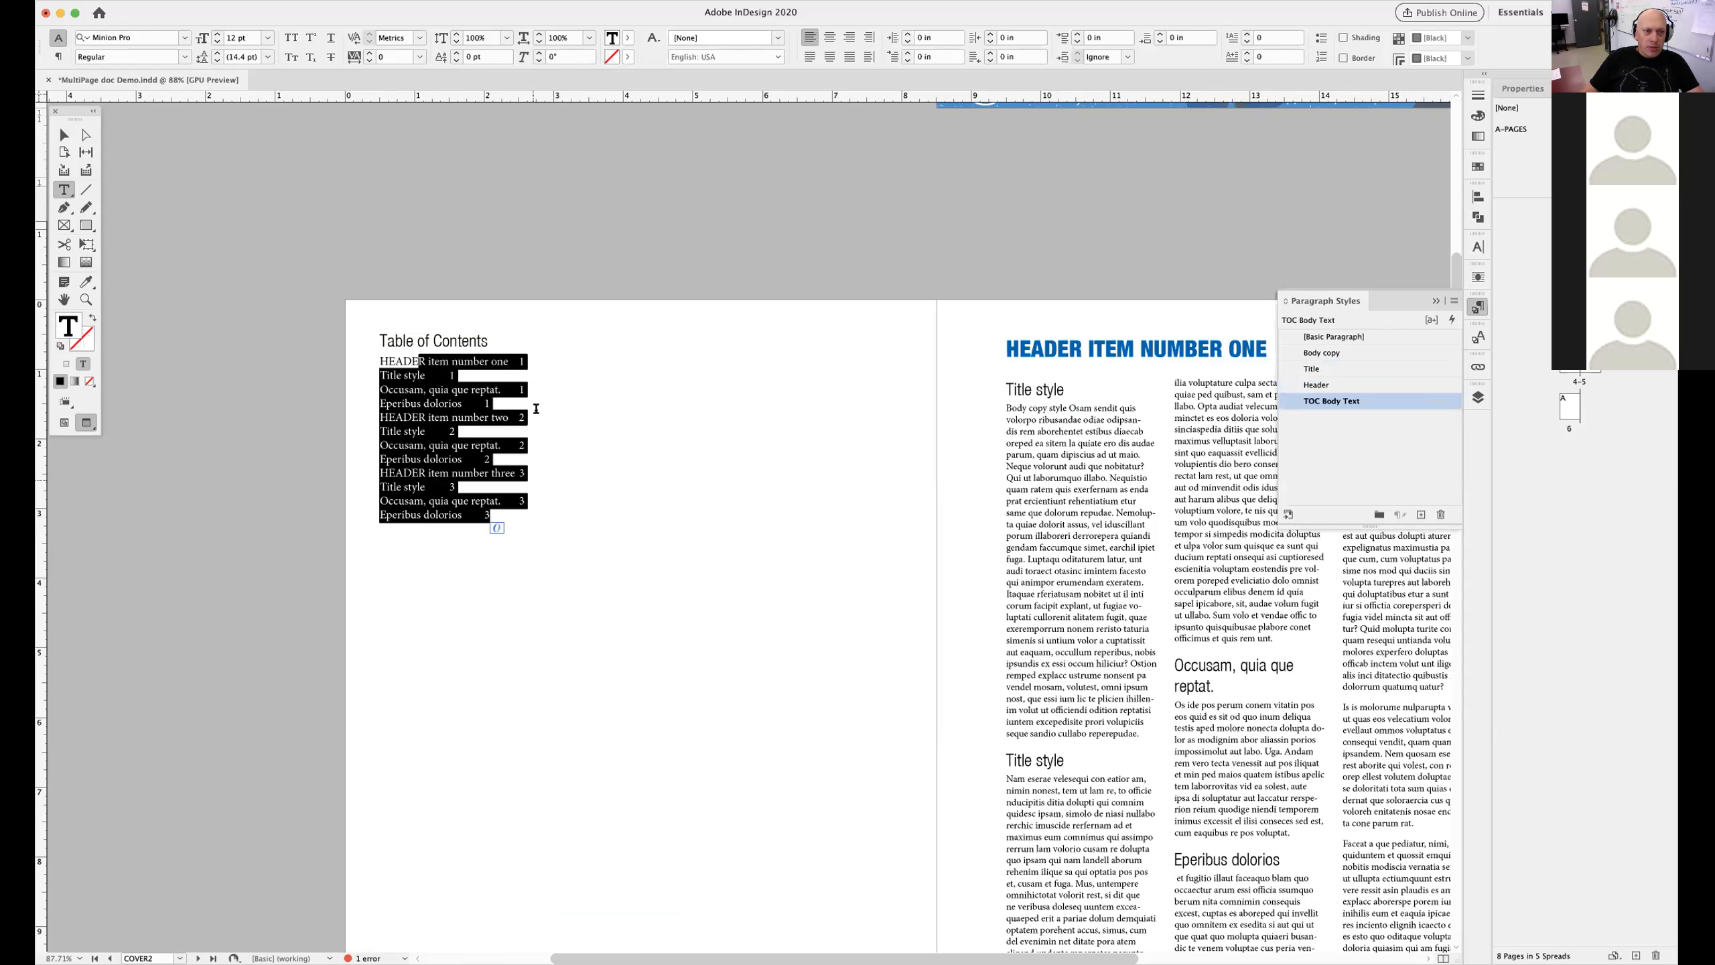
pyautogui.click(865, 567)
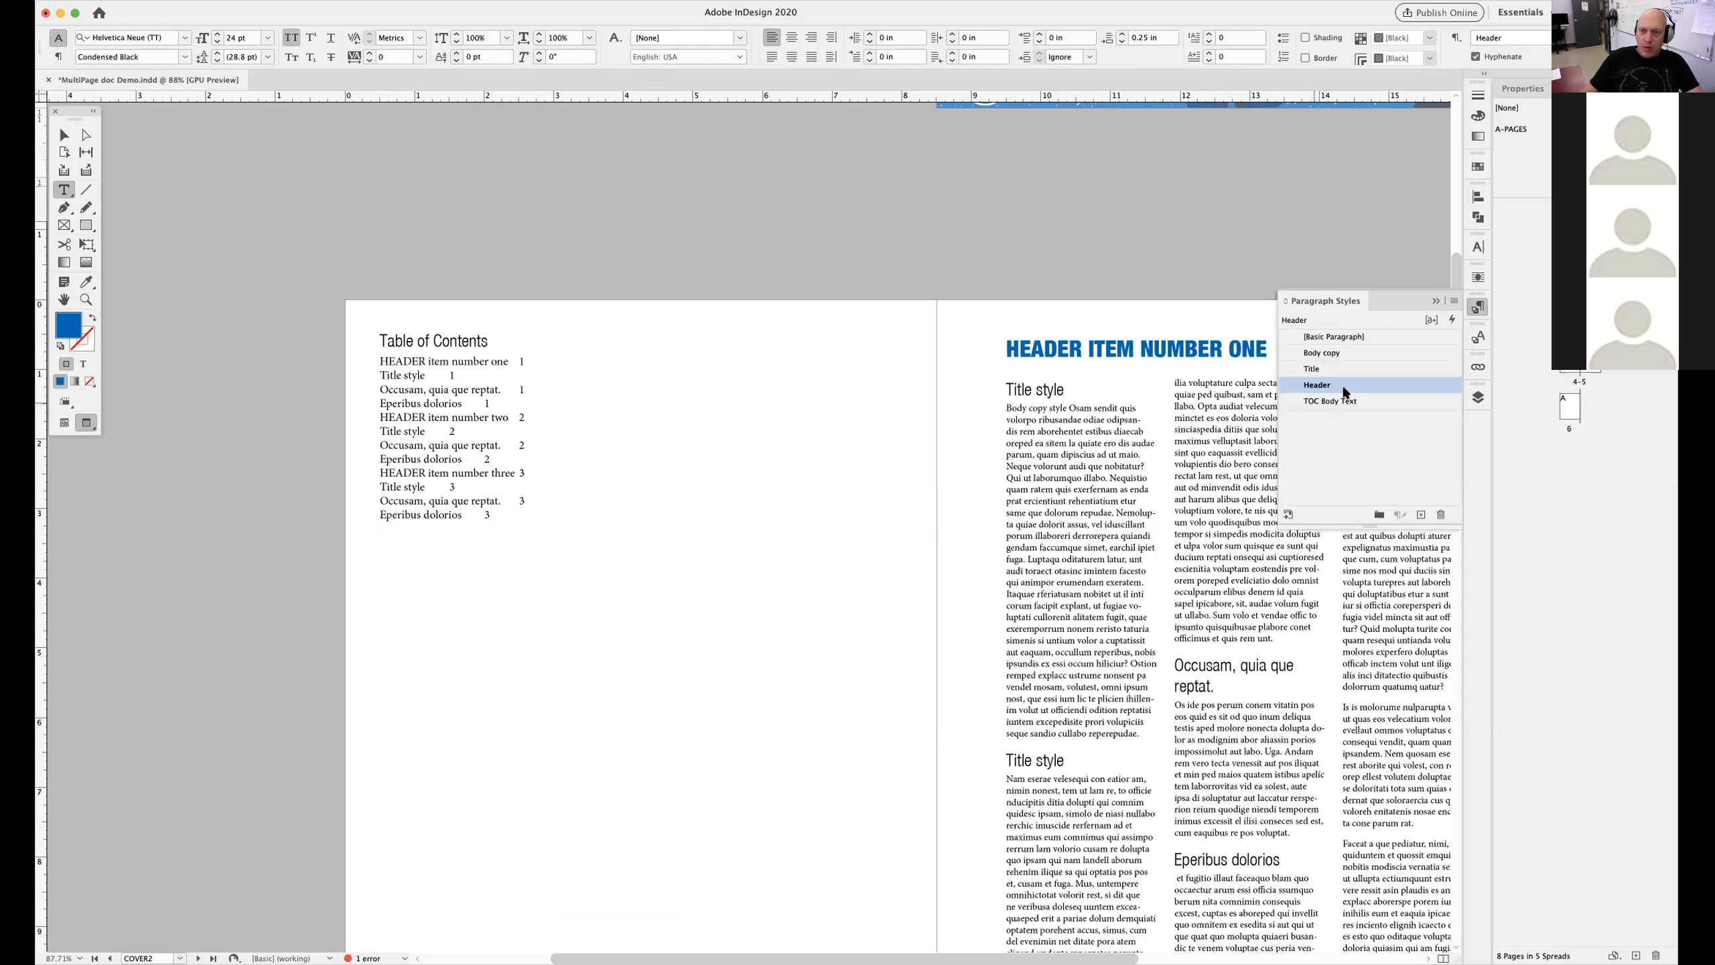
# Set the TOC Body Text paragraph style's font to Helvetica Neue (TT) Regular at 11 pt
pyautogui.click(1375, 400)
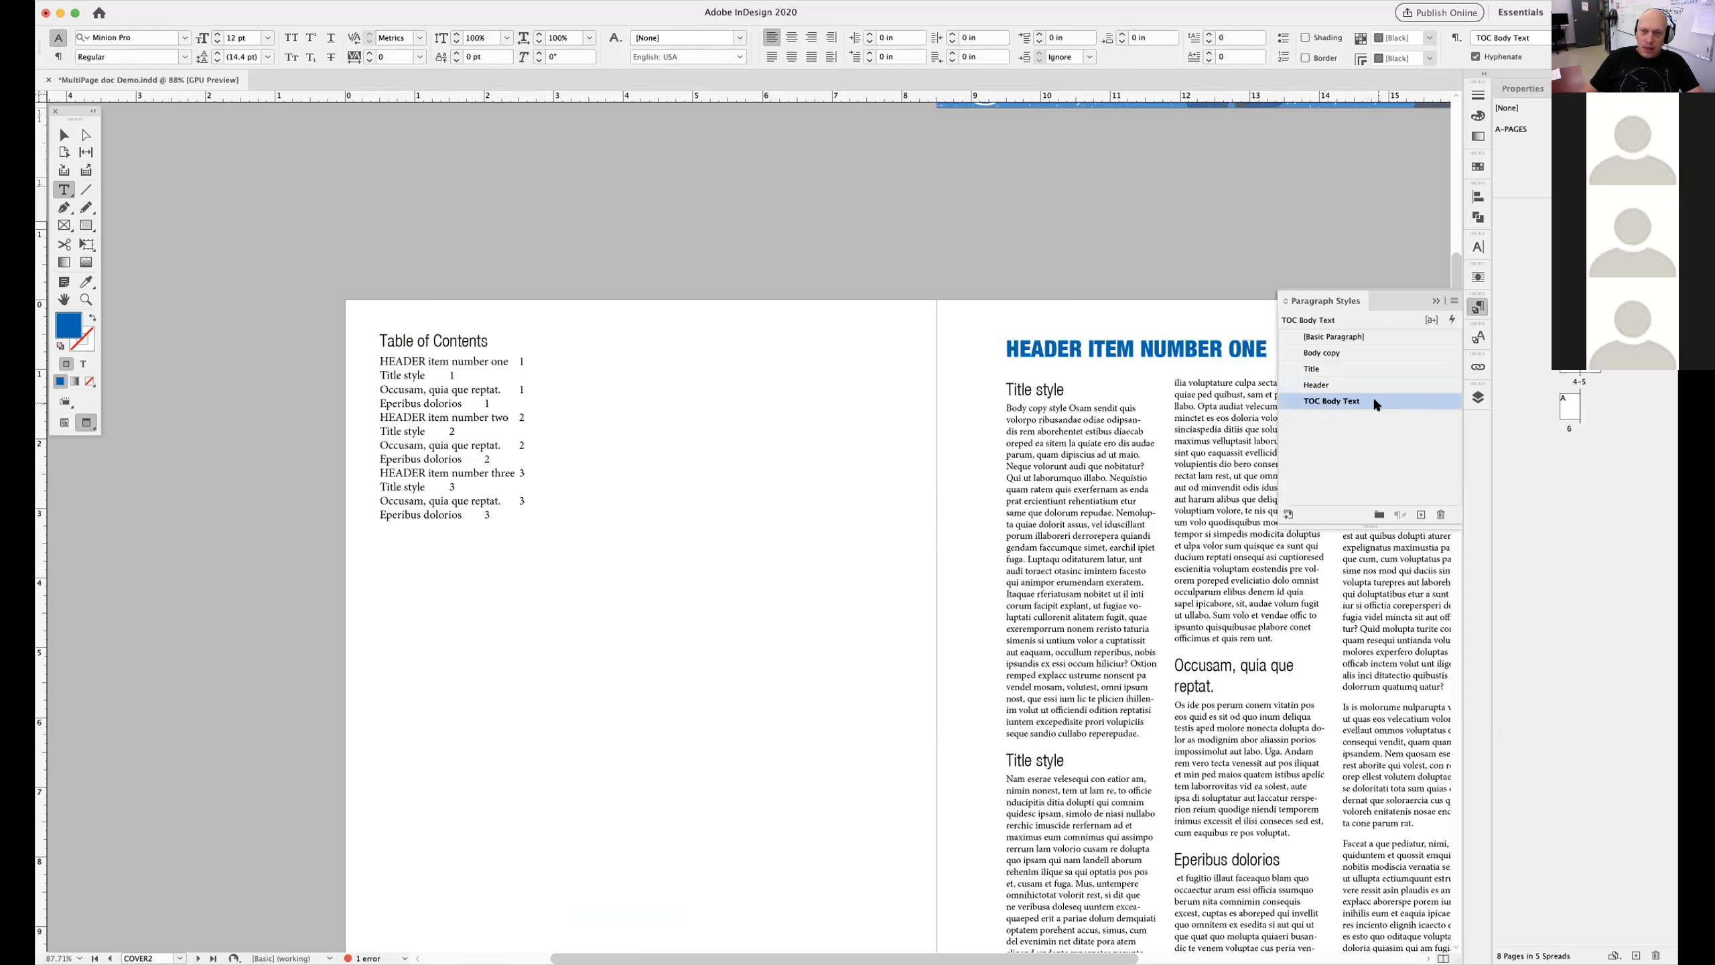
pyautogui.doubleClick(1407, 402)
pyautogui.moveTo(913, 485); pyautogui.dragTo(1047, 273)
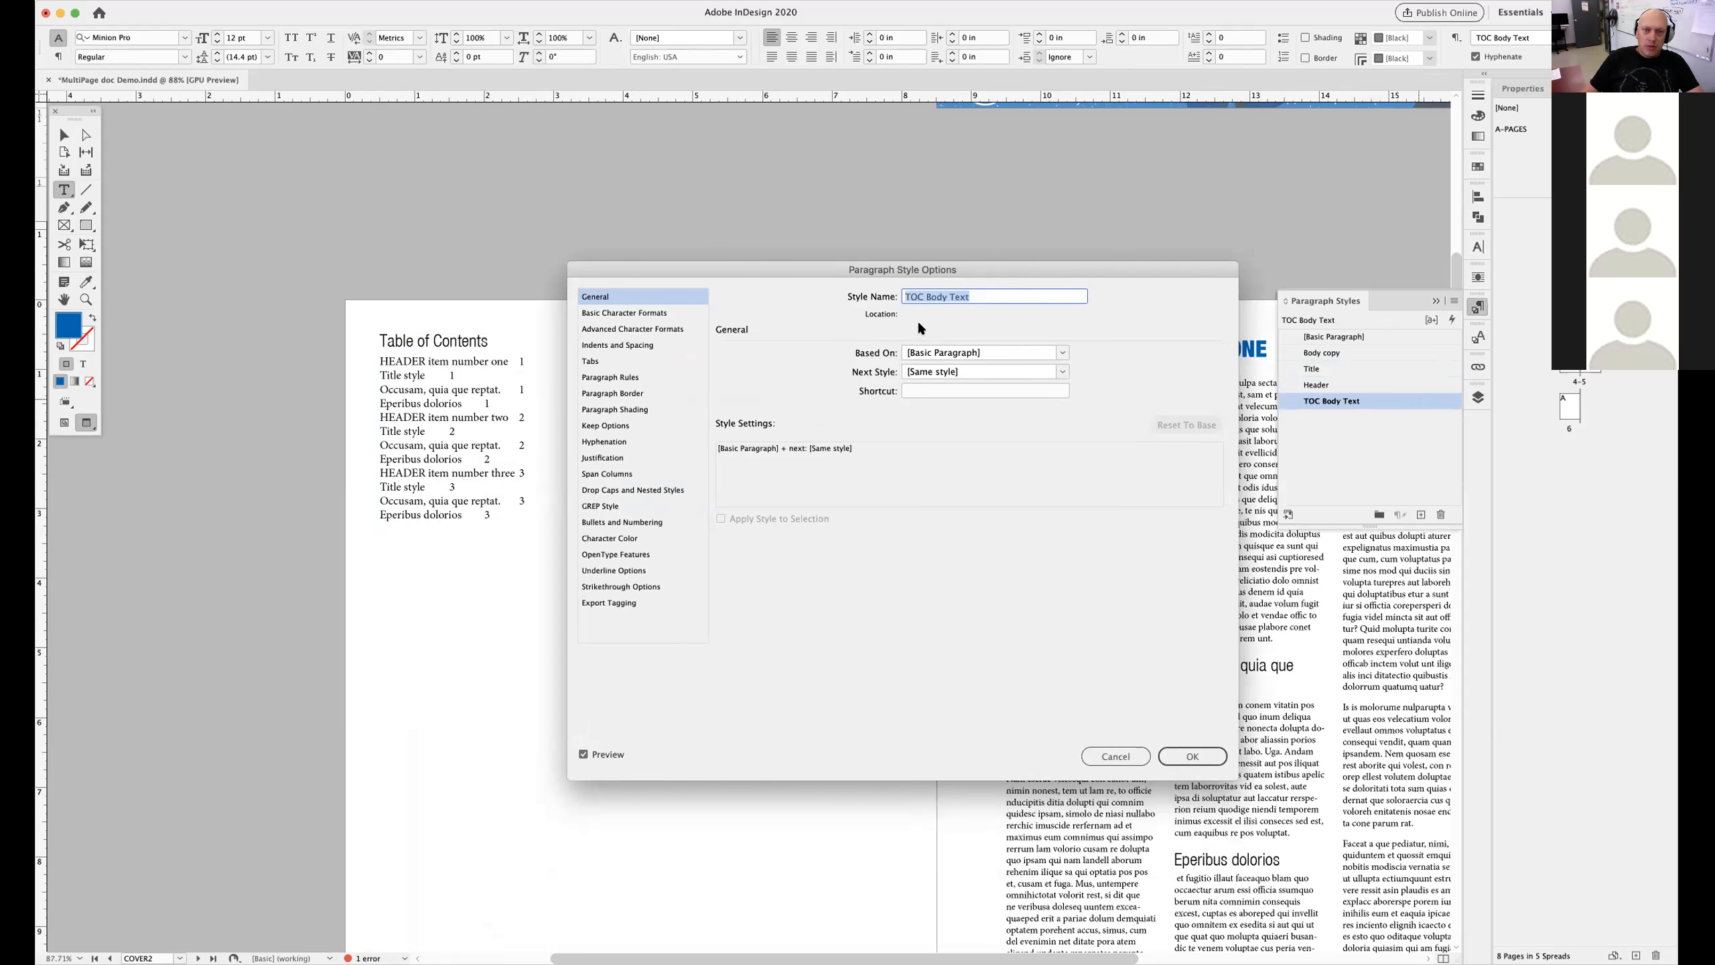
pyautogui.click(618, 314)
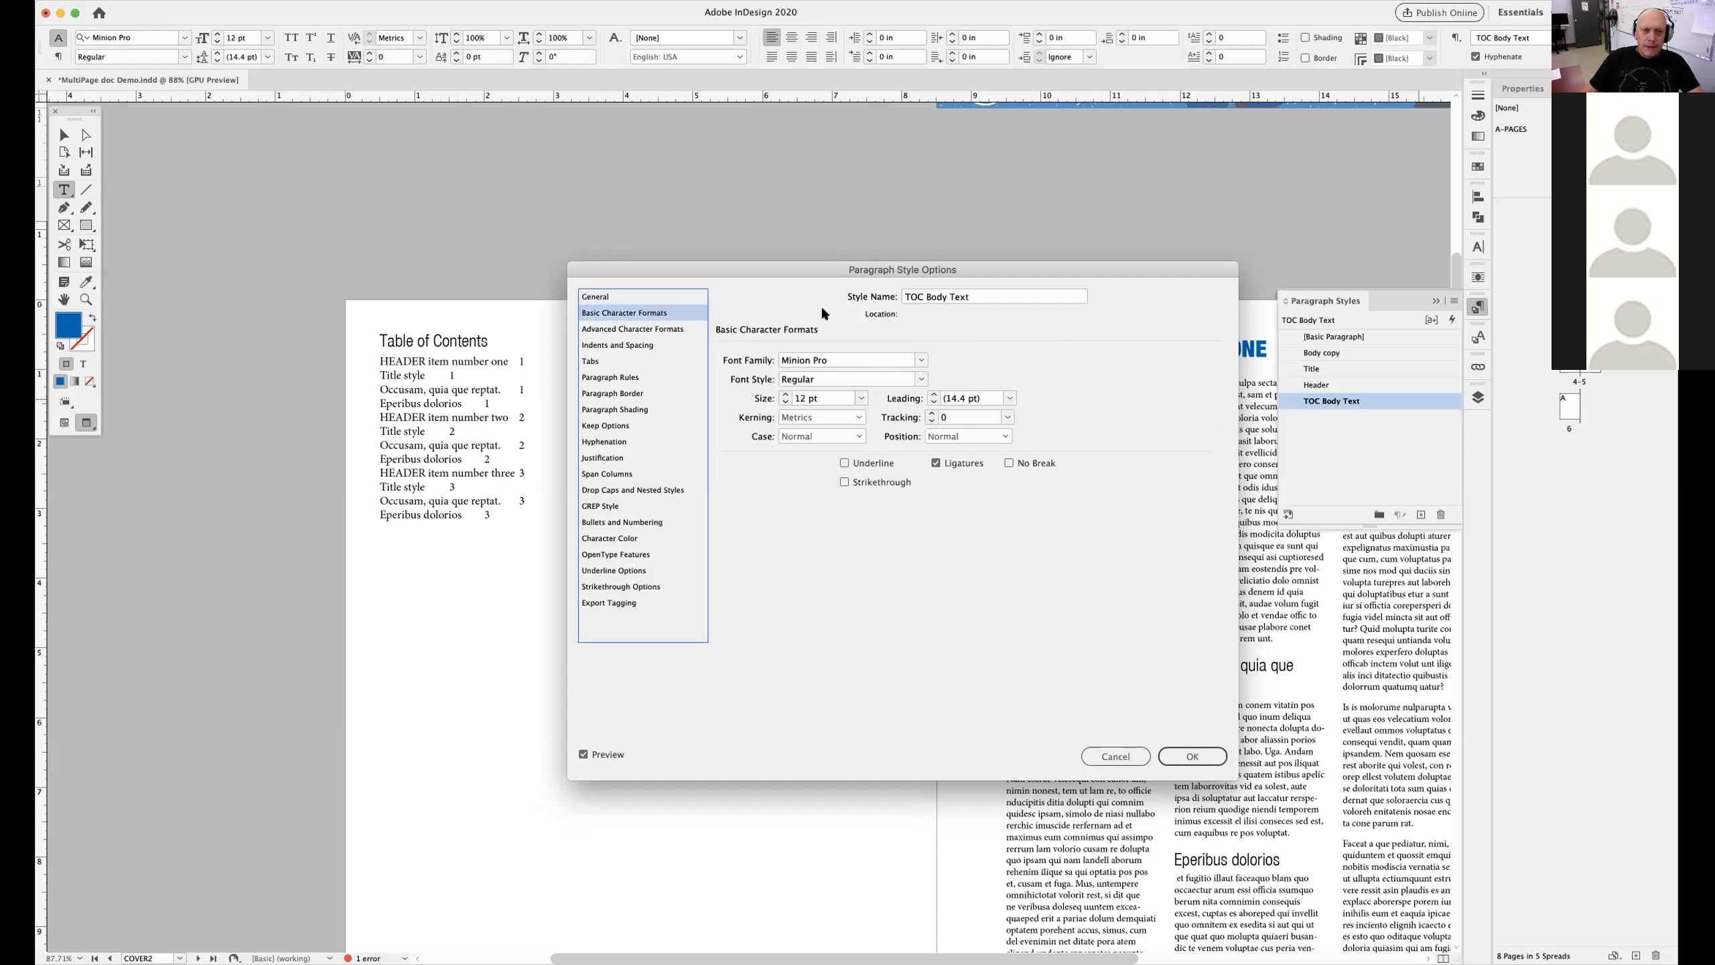
pyautogui.click(850, 358)
pyautogui.click(920, 360)
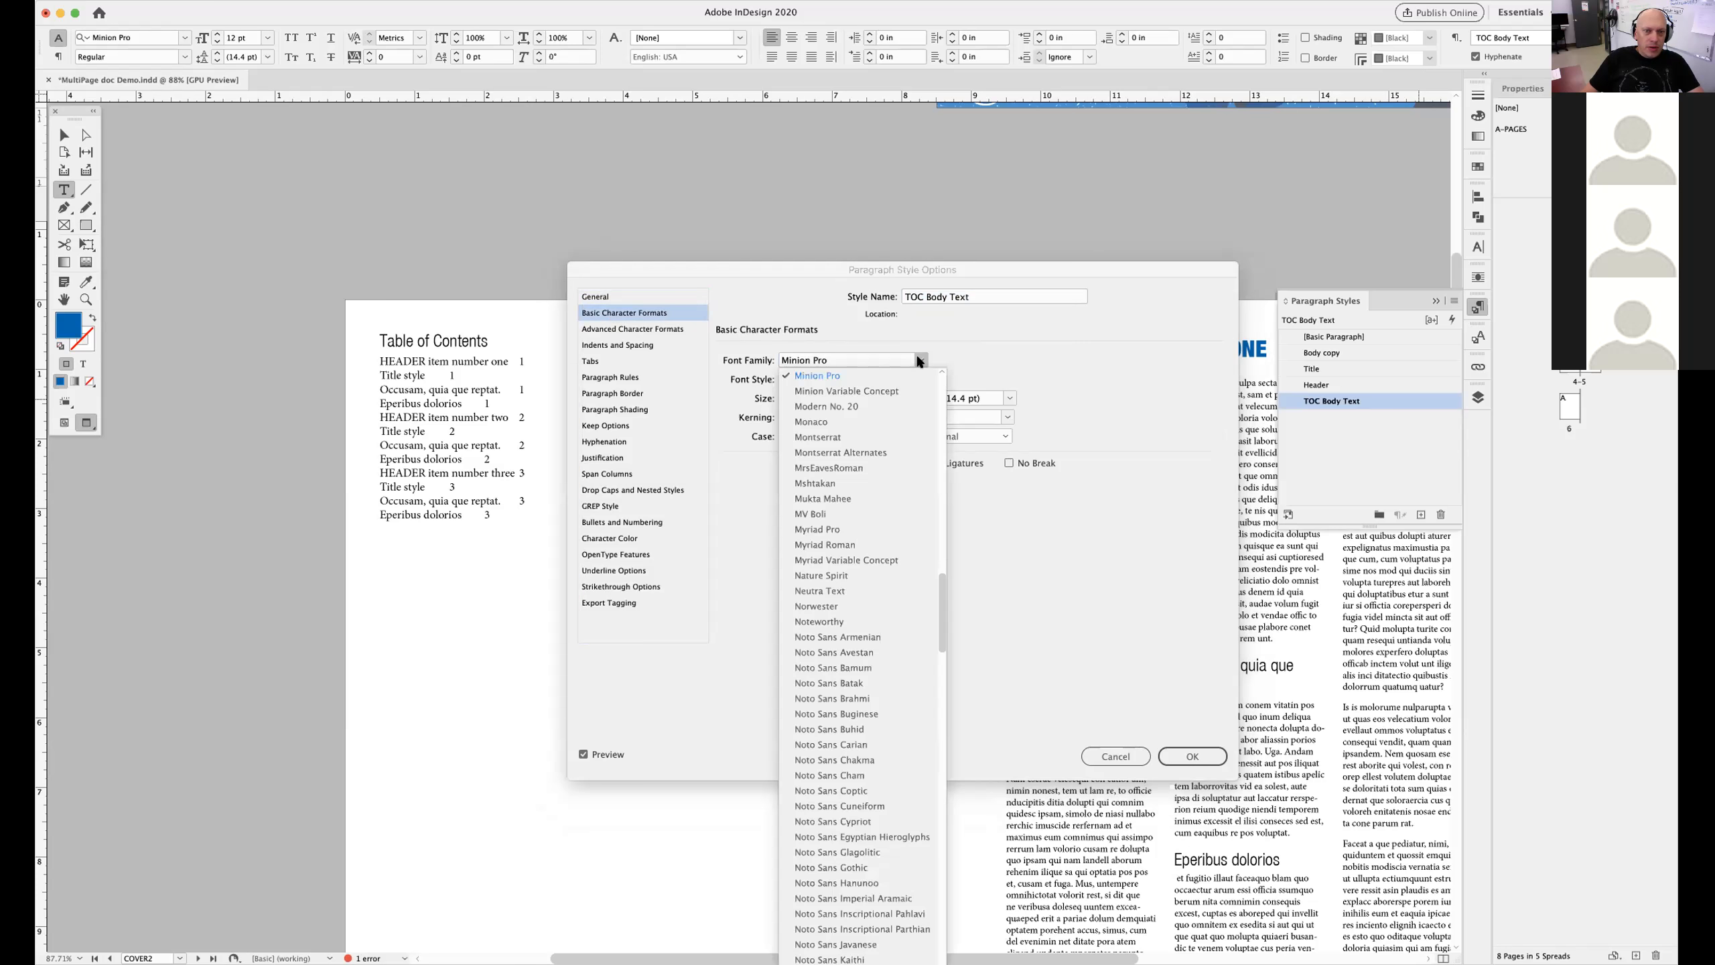
pyautogui.moveTo(940, 587); pyautogui.dragTo(930, 379)
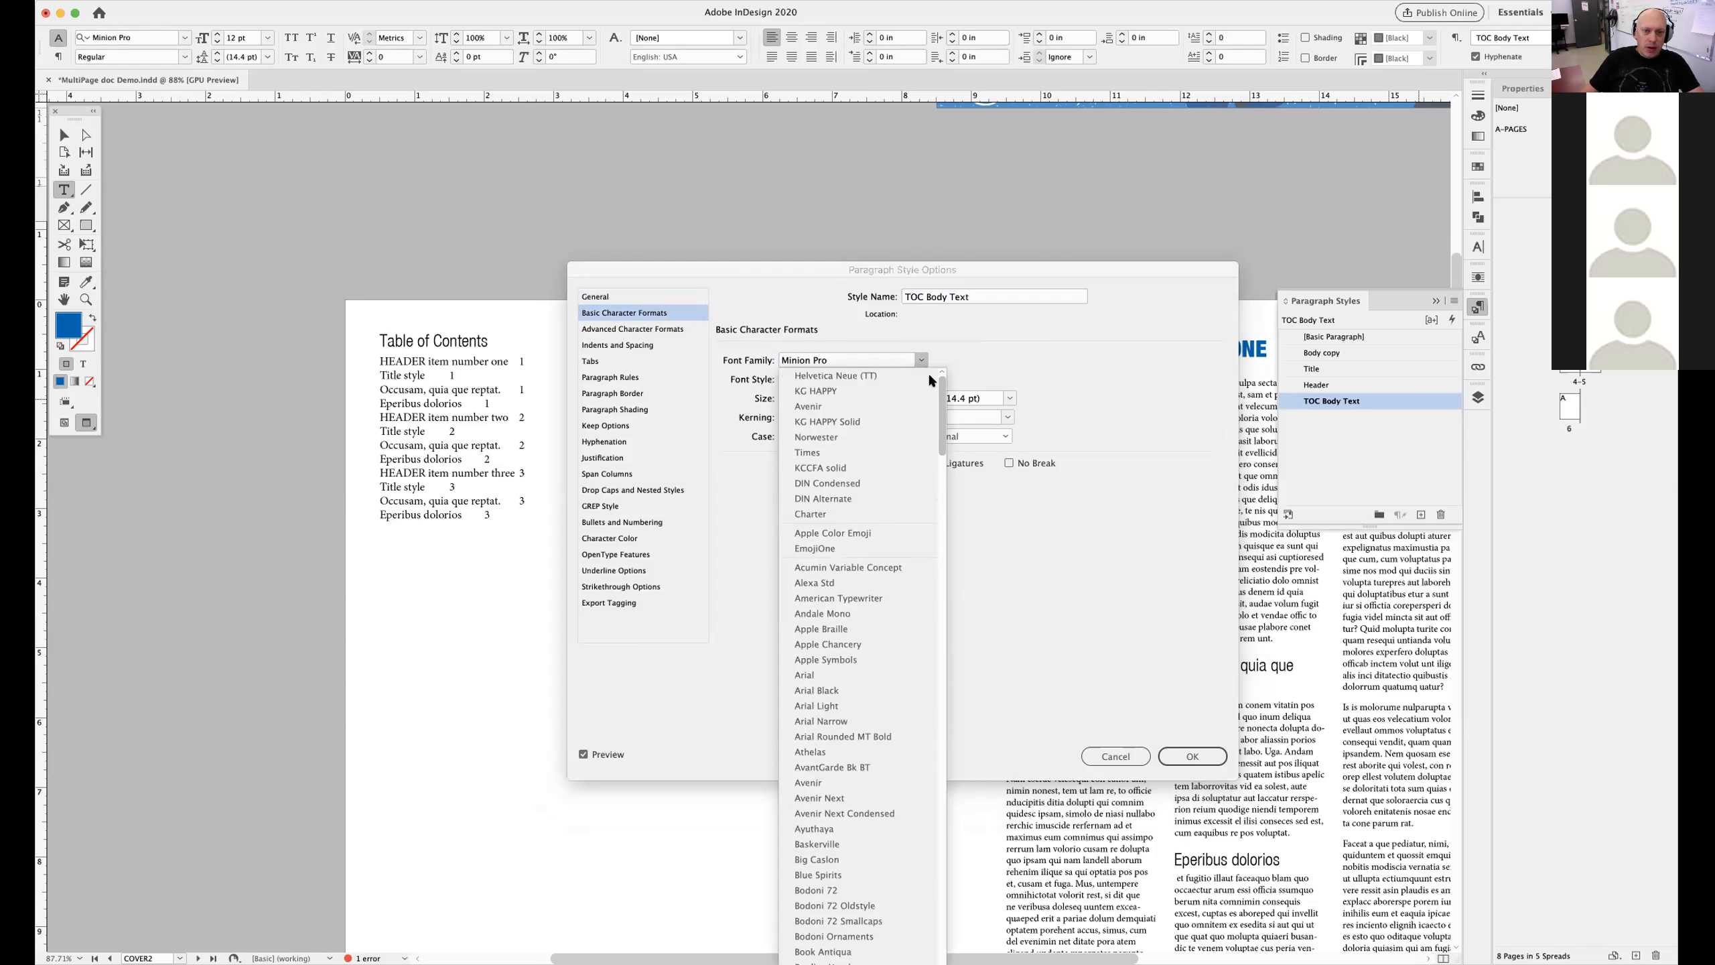
pyautogui.click(852, 373)
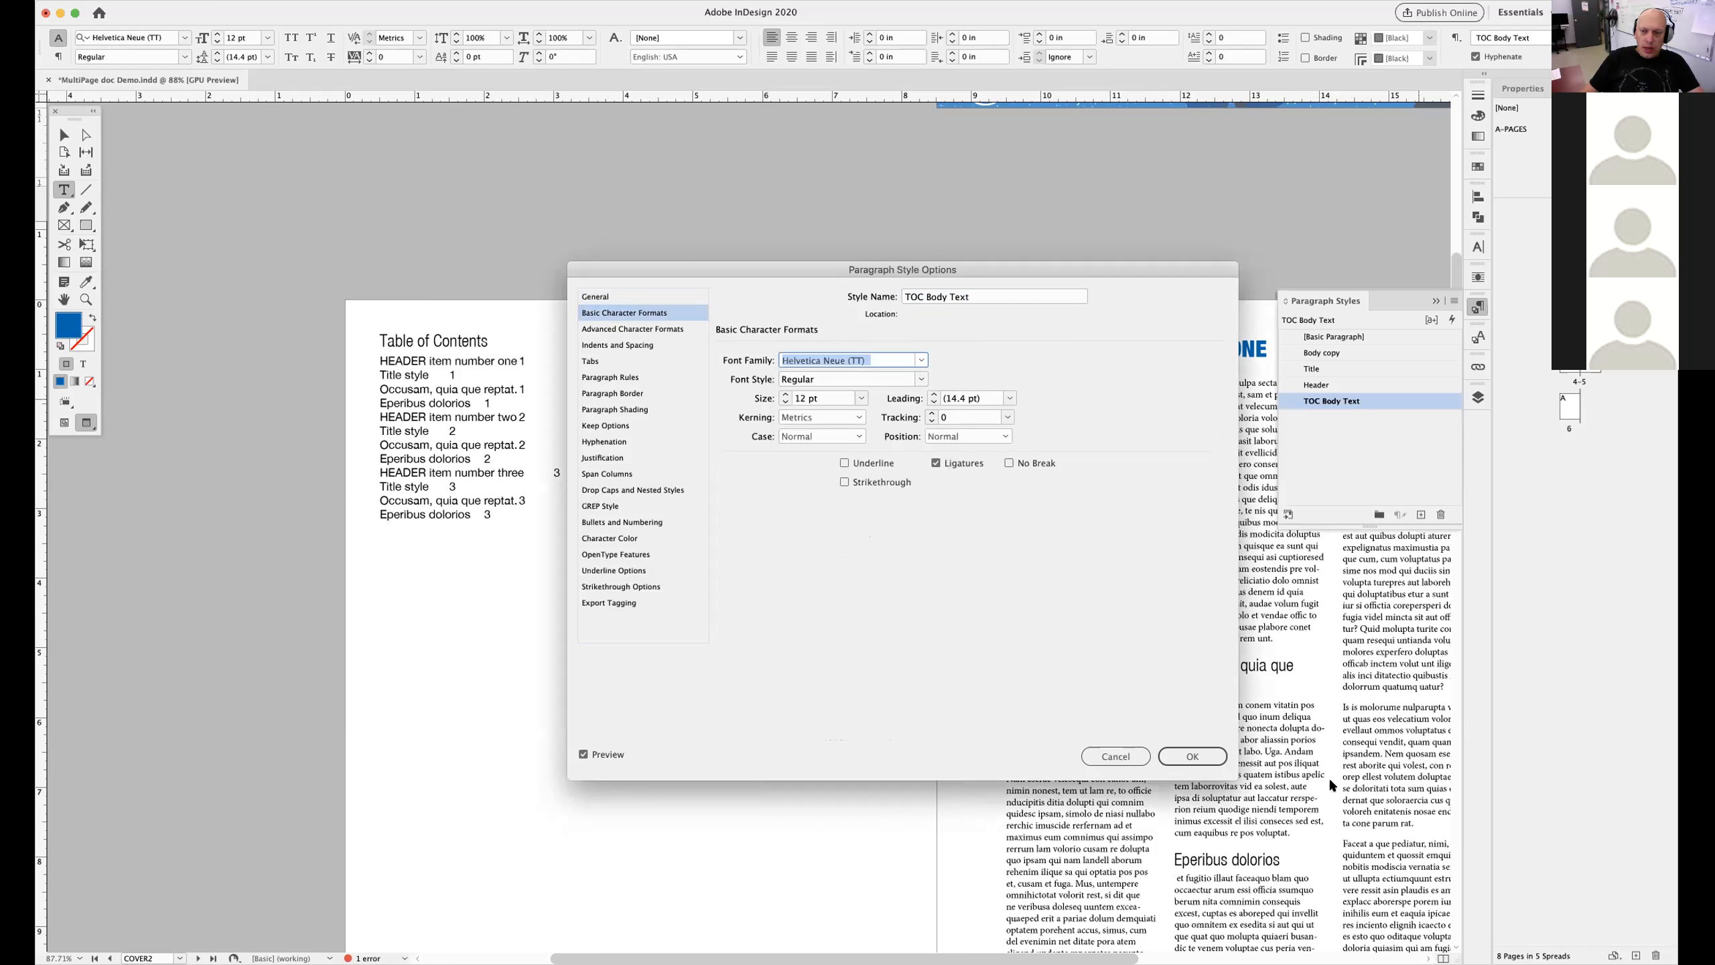
pyautogui.click(919, 380)
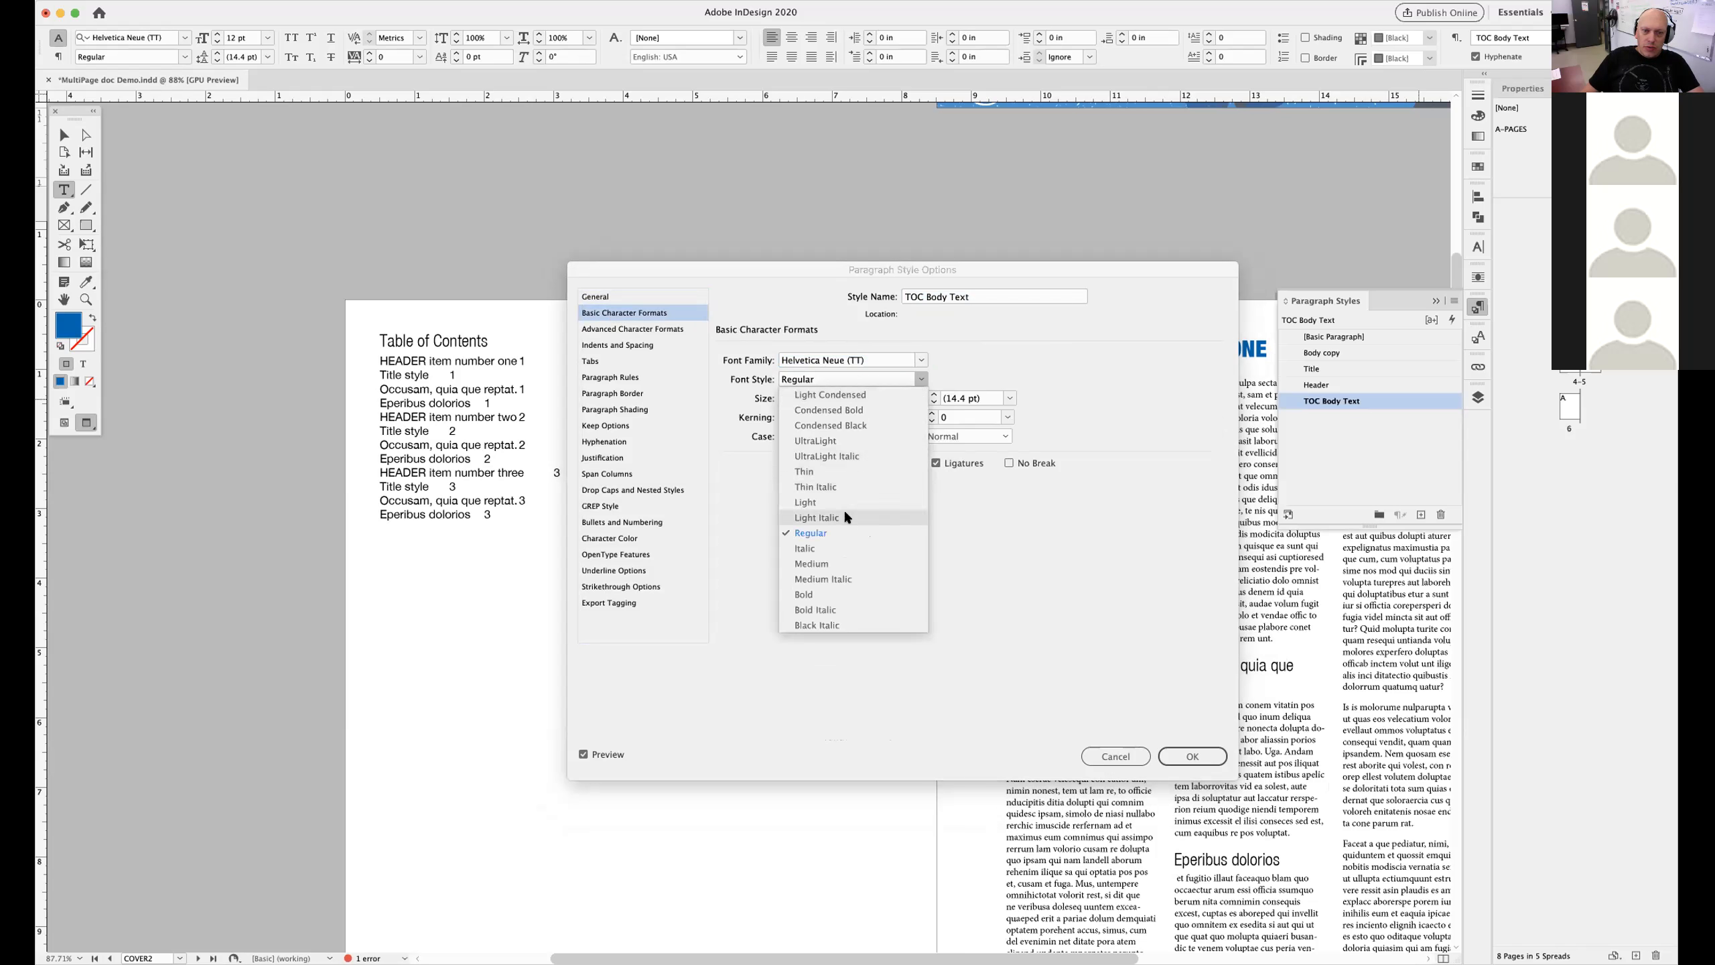
pyautogui.click(833, 534)
pyautogui.click(784, 401)
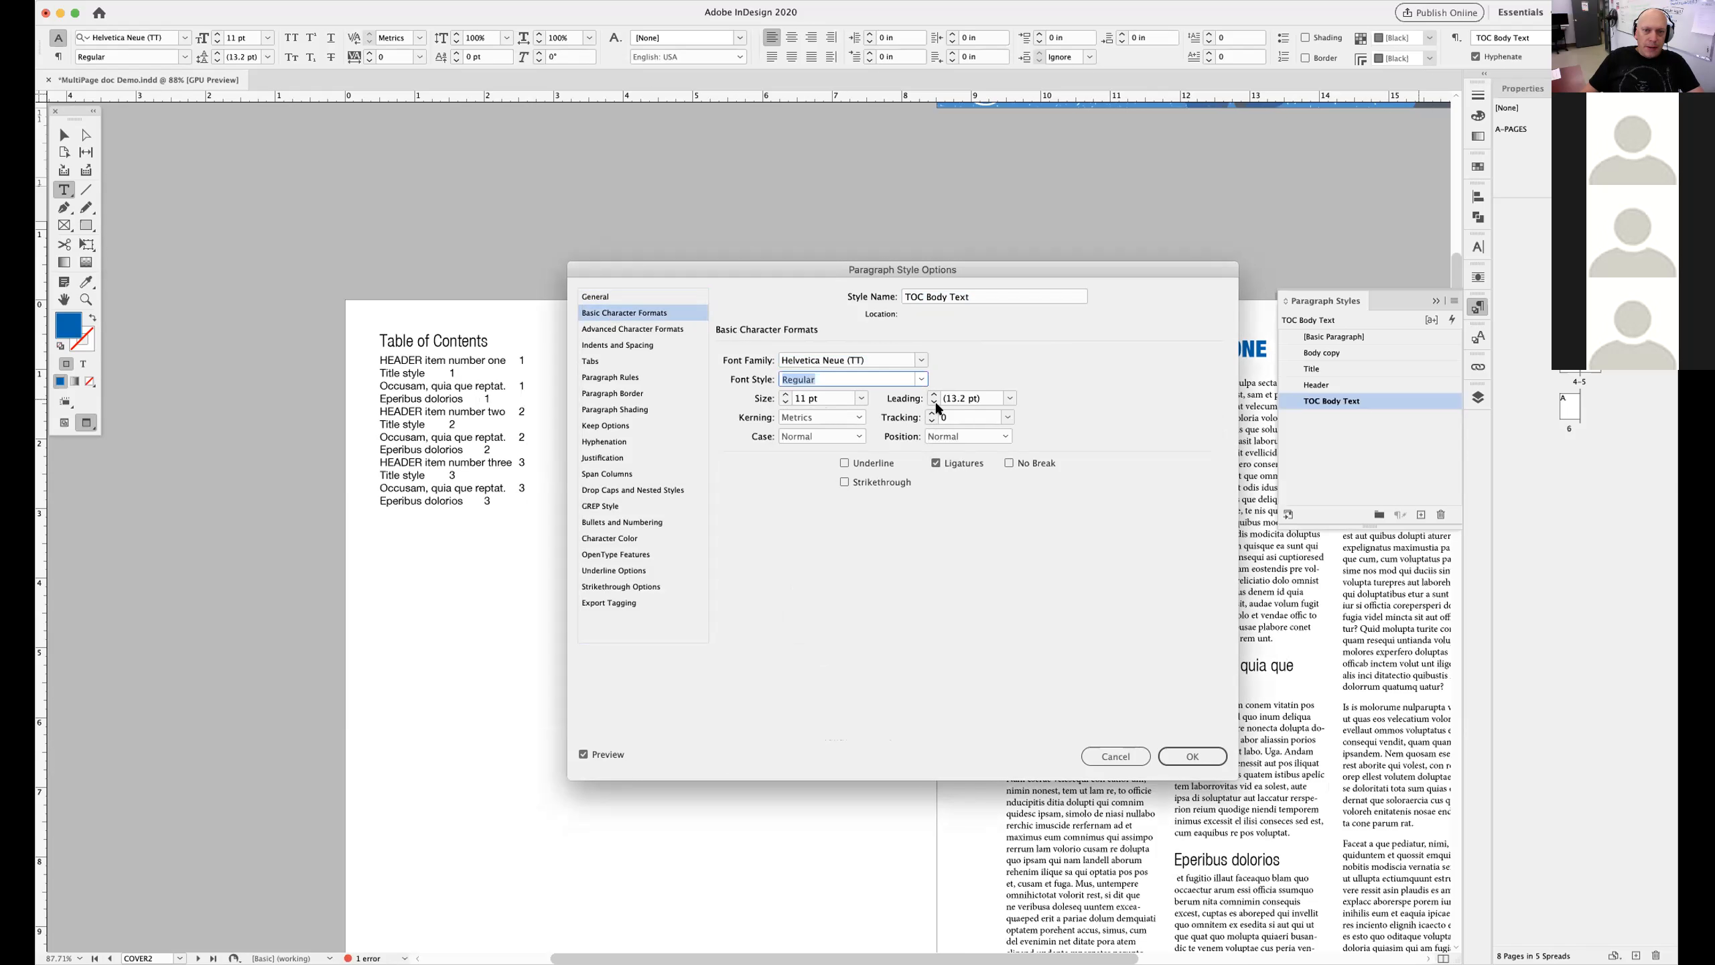
# Set the space after each TOC Body Text paragraph to 0.125 in
pyautogui.click(611, 344)
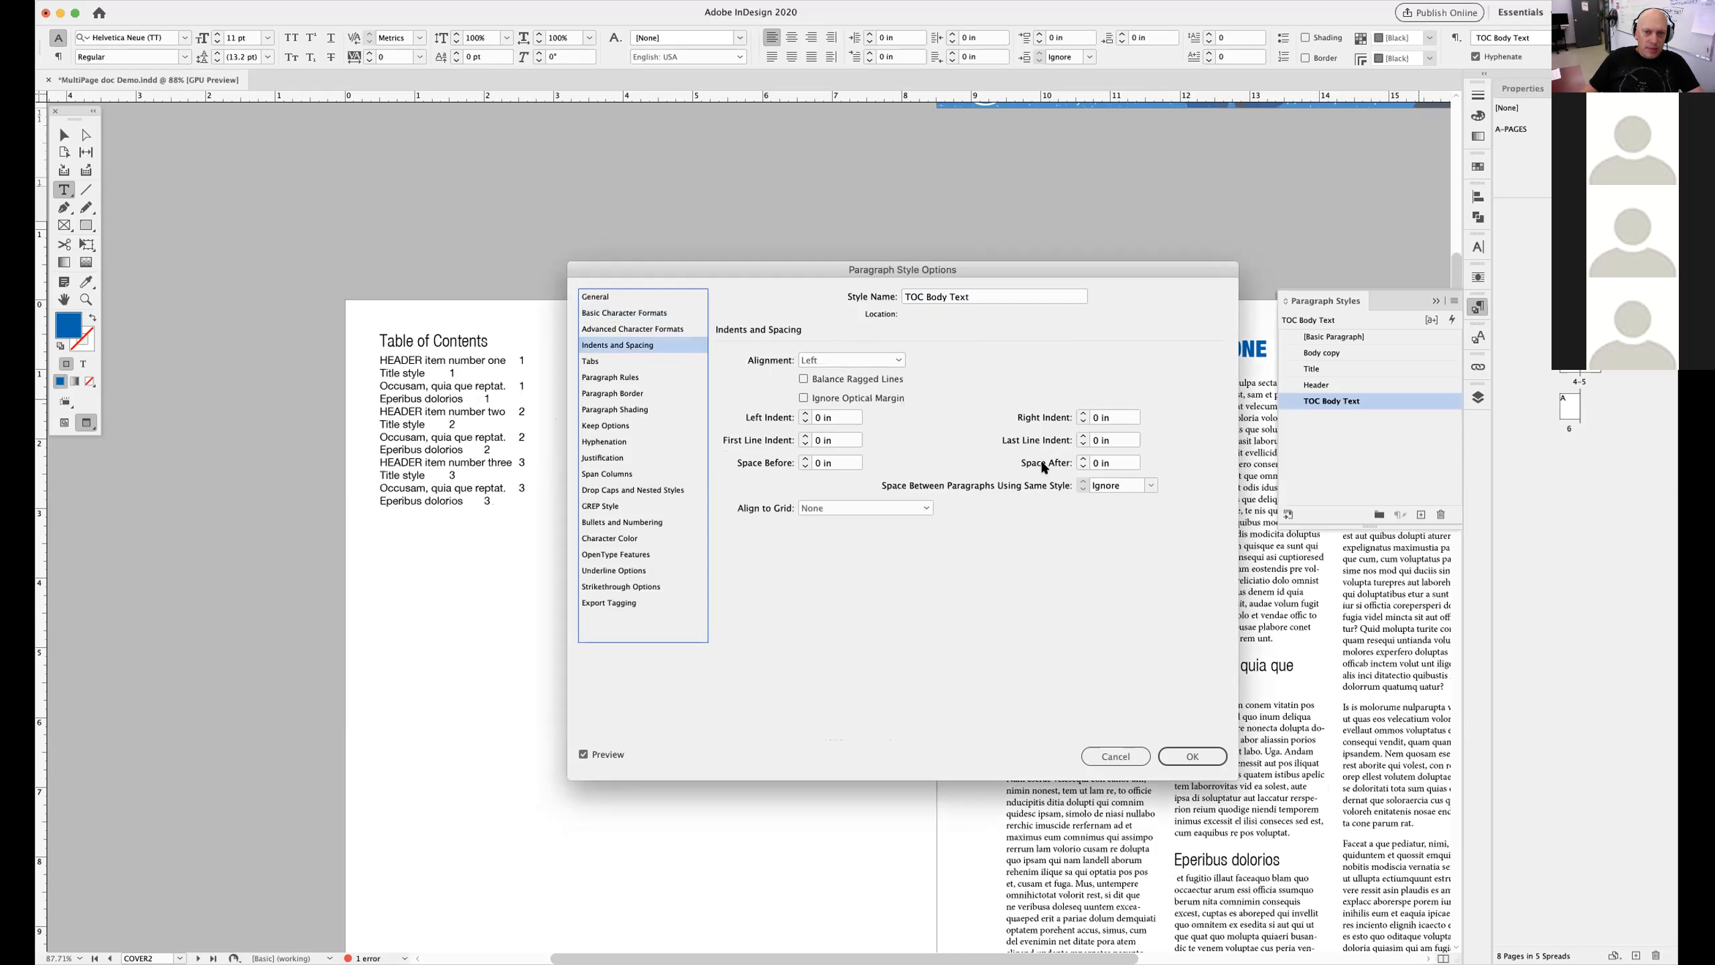
pyautogui.click(1082, 459)
pyautogui.click(1082, 459)
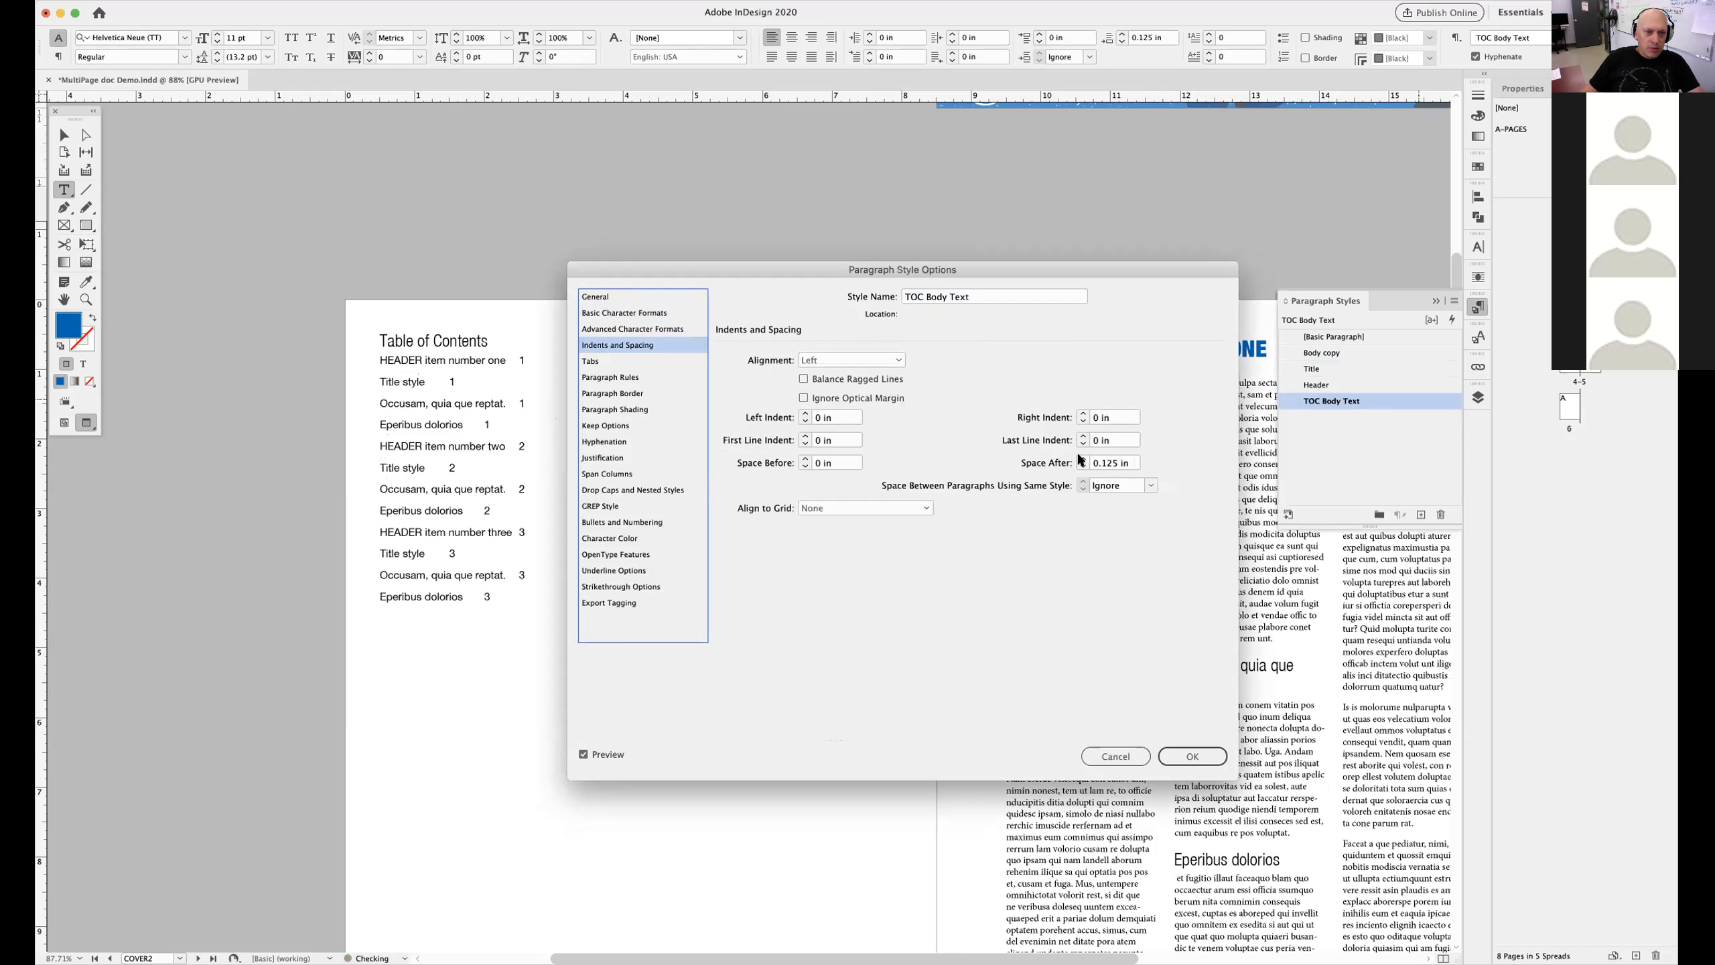
# Turn on a paragraph rule below in the TOC Body Text style with a 0.5 pt weight
pyautogui.click(616, 379)
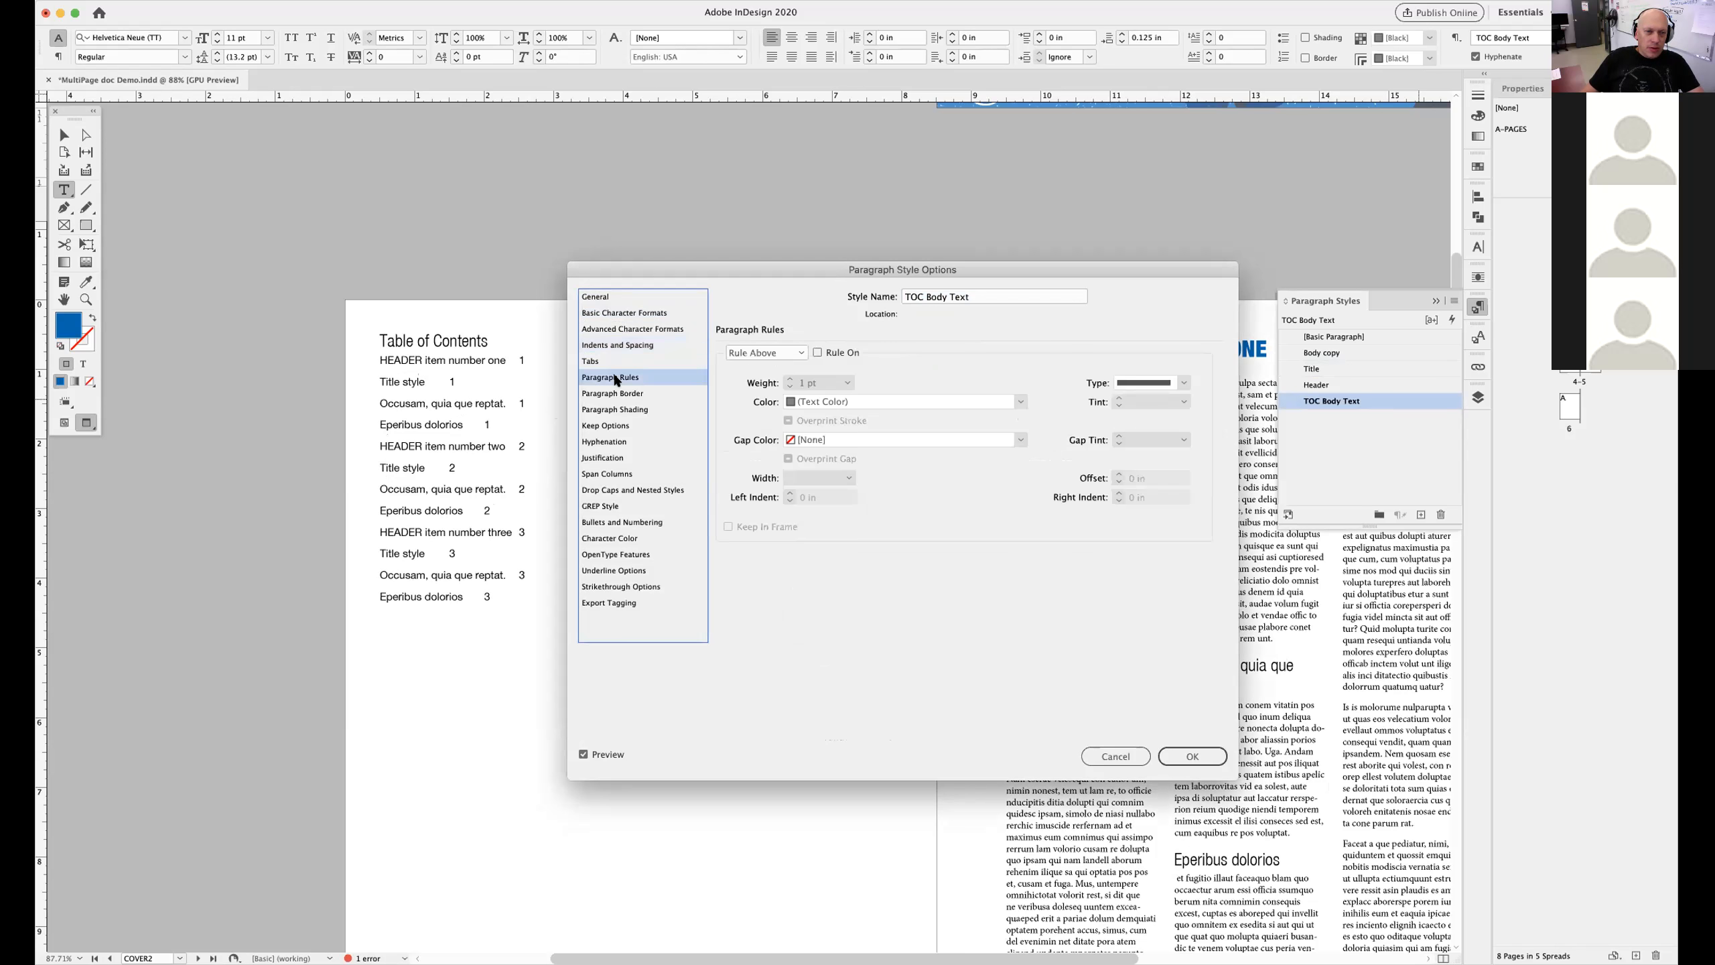
pyautogui.click(794, 347)
pyautogui.click(784, 383)
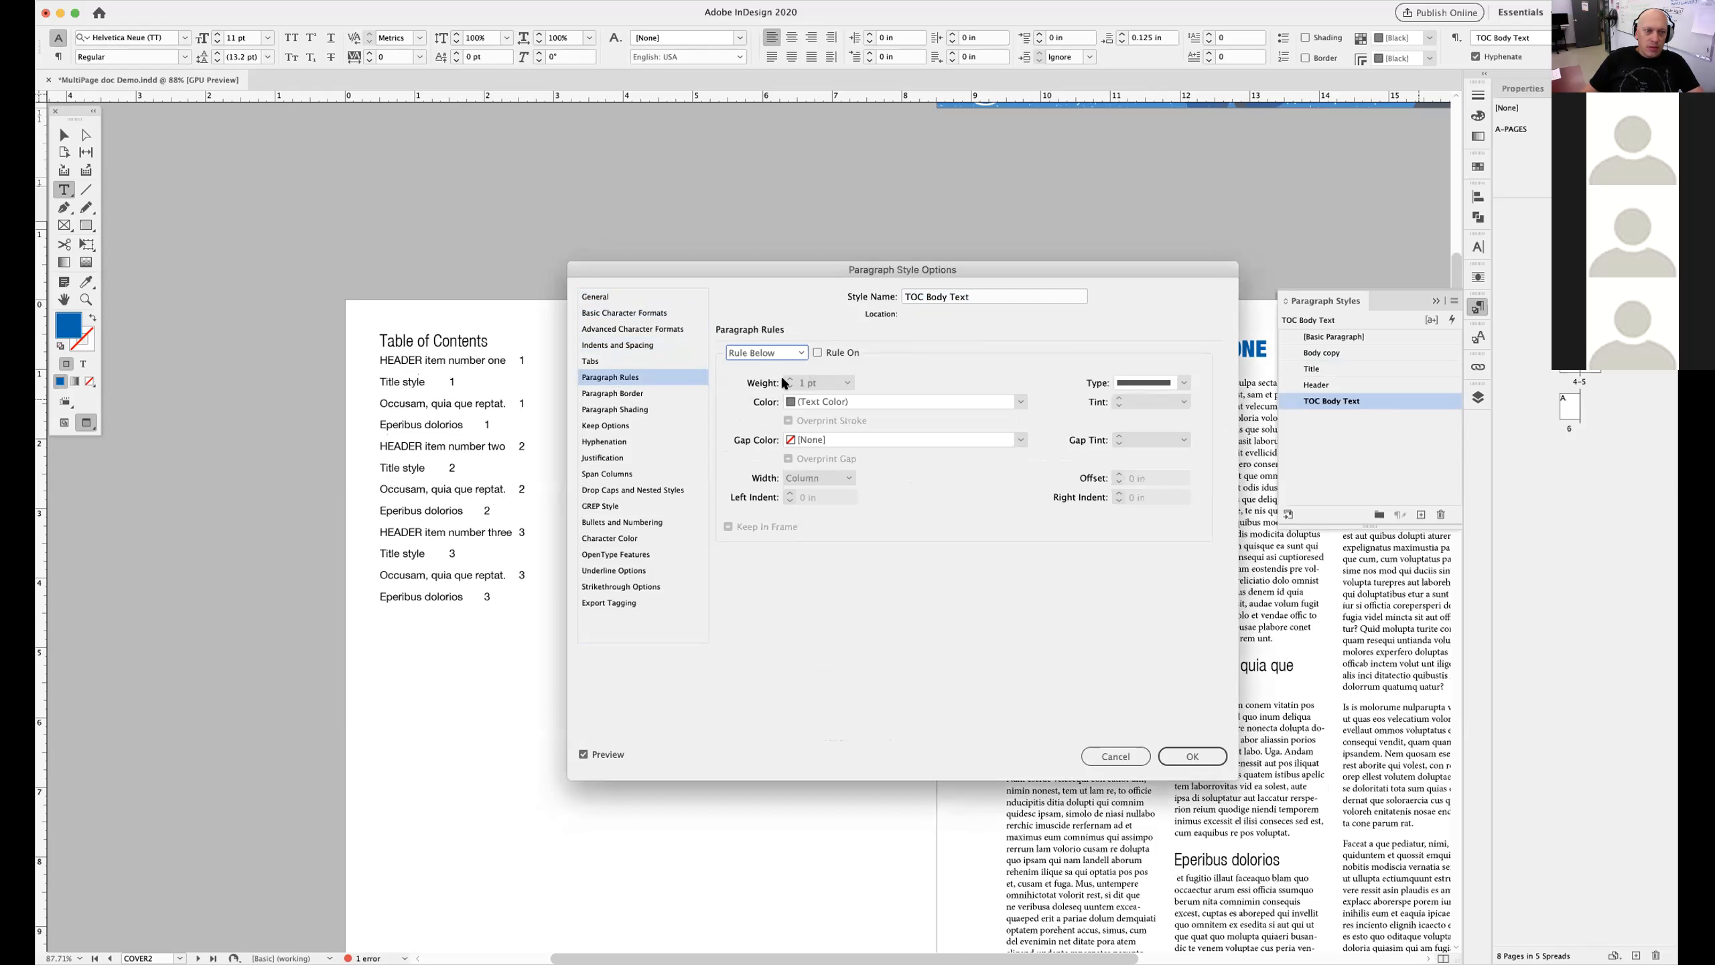
pyautogui.click(818, 351)
pyautogui.moveTo(633, 273); pyautogui.dragTo(783, 246)
pyautogui.click(998, 356)
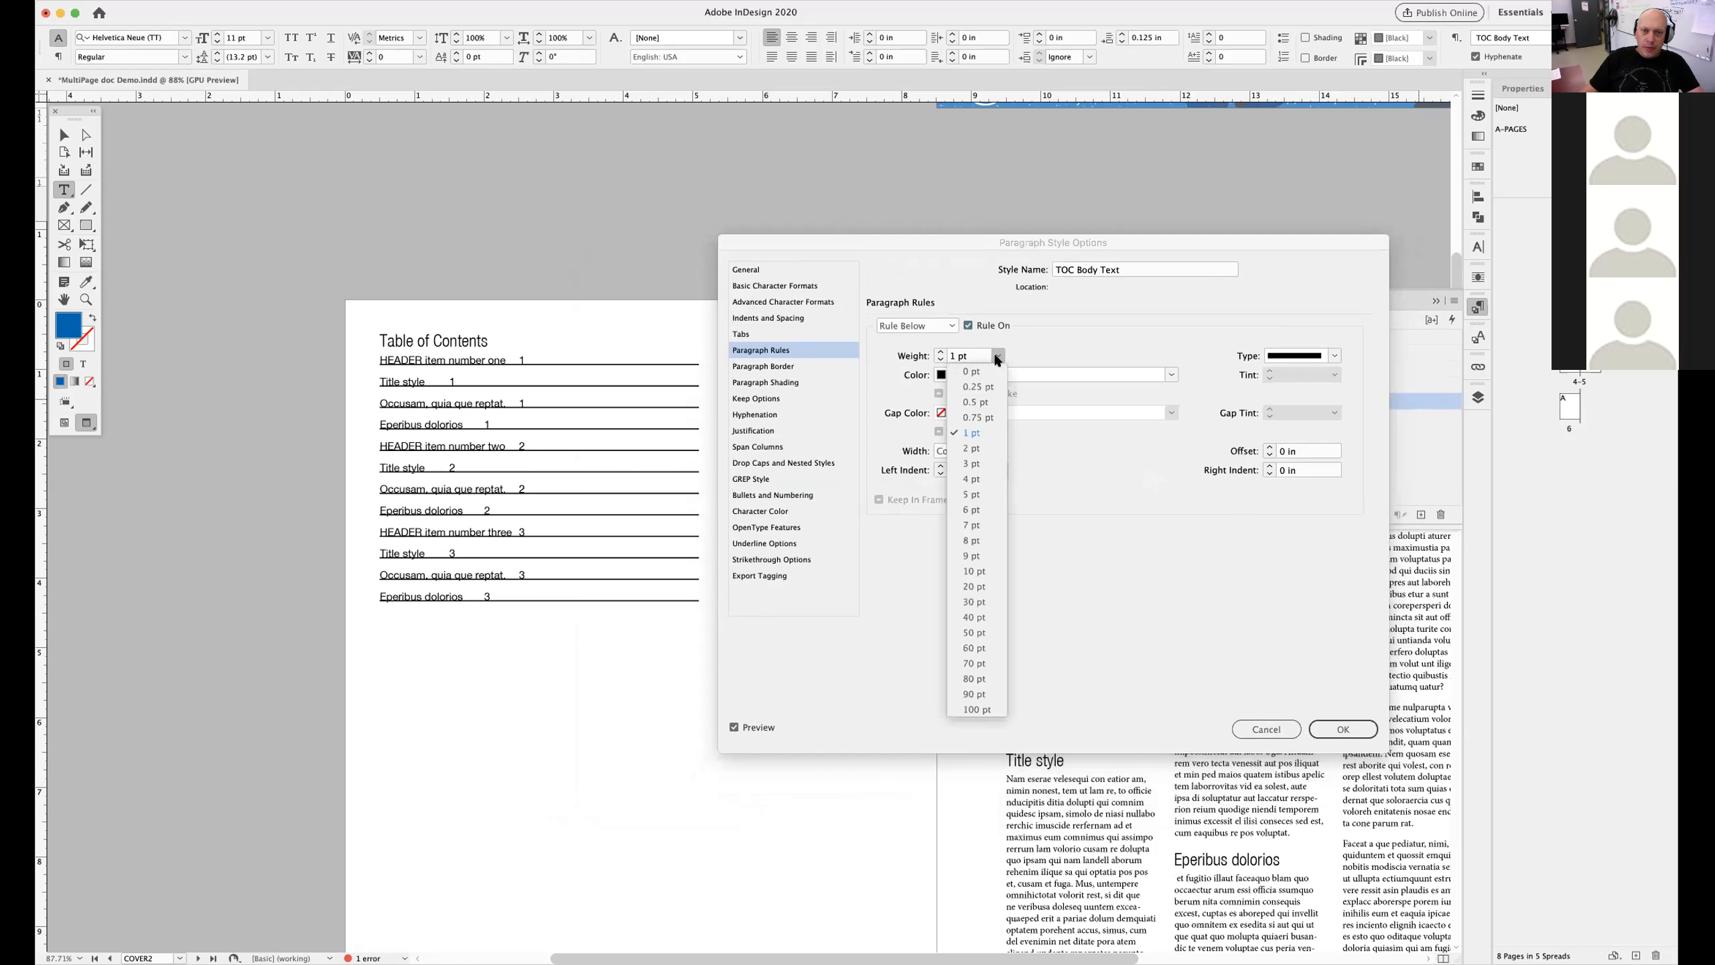
pyautogui.click(990, 397)
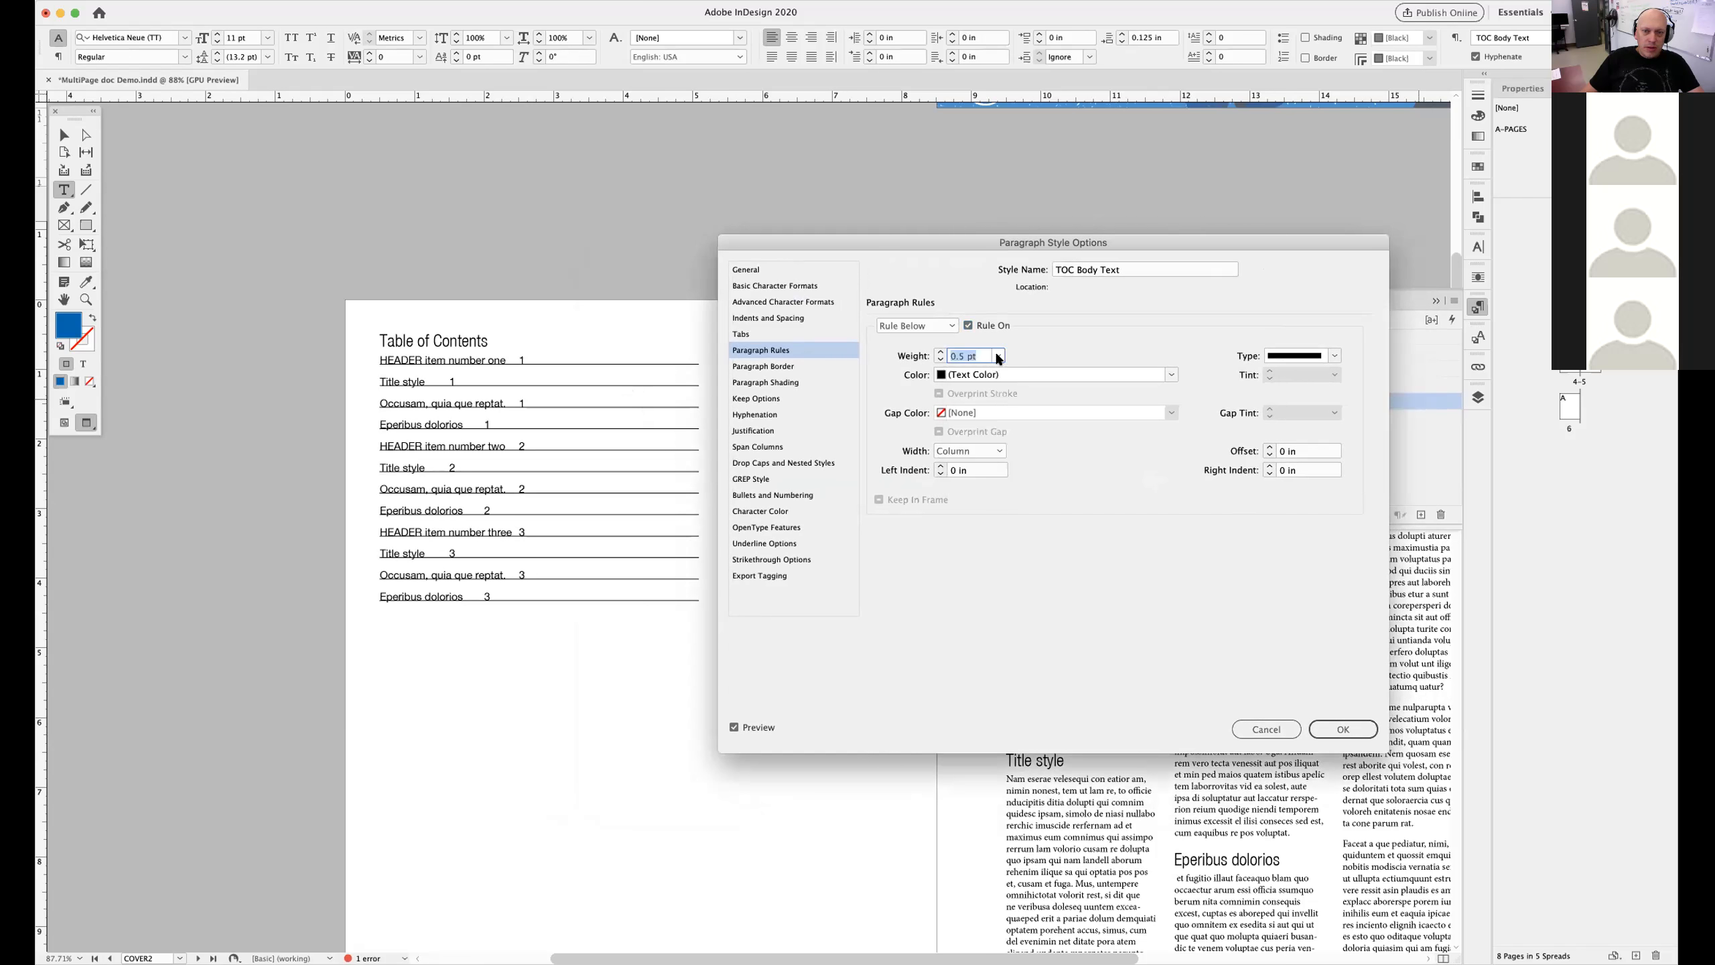
pyautogui.click(1169, 376)
pyautogui.click(1139, 345)
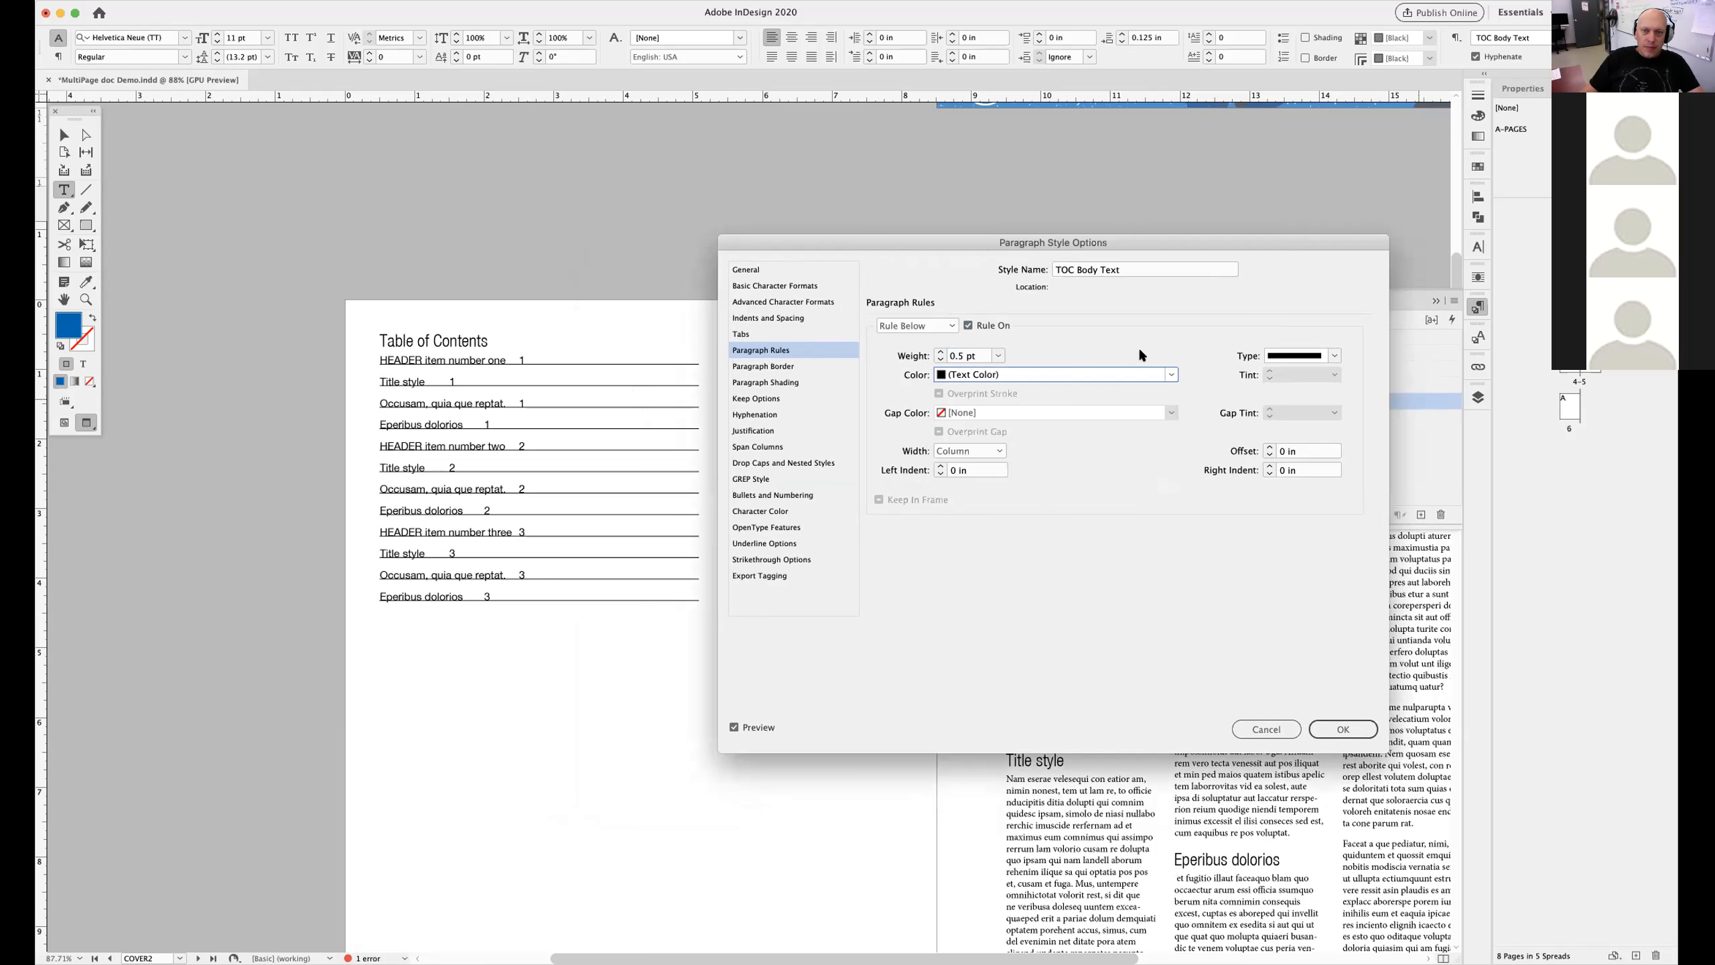
# Try the Dotted line type for the rule below, then Wavy at a 3 pt weight
pyautogui.click(1324, 356)
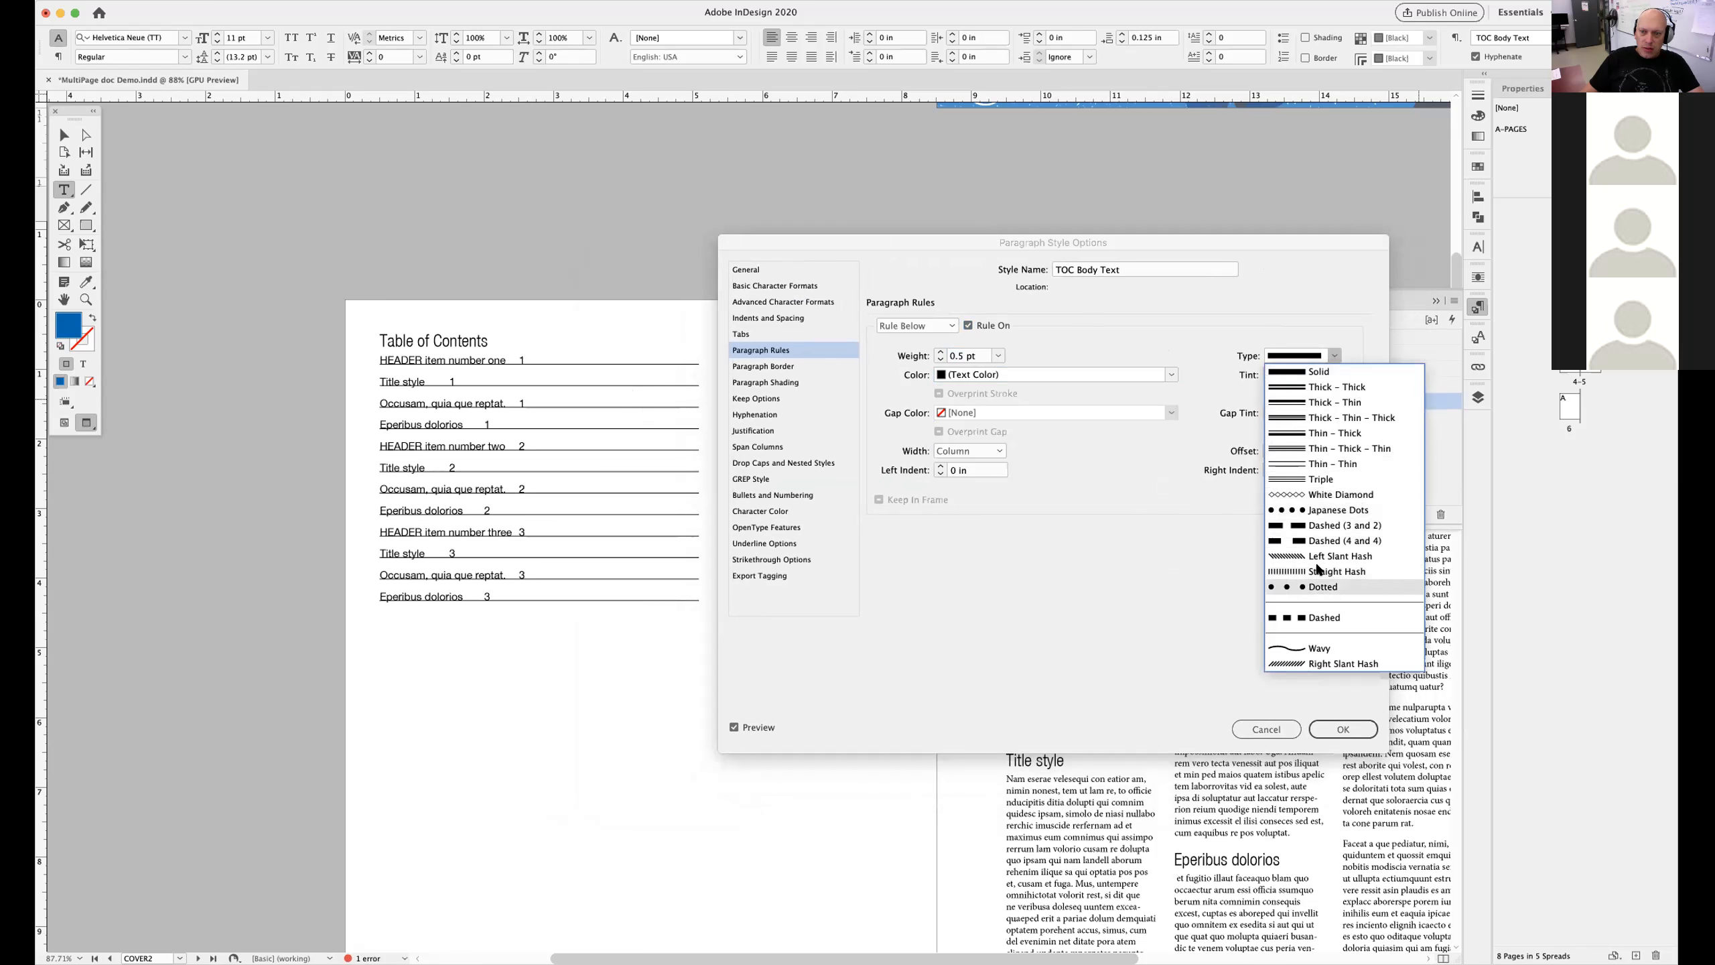
pyautogui.click(1315, 586)
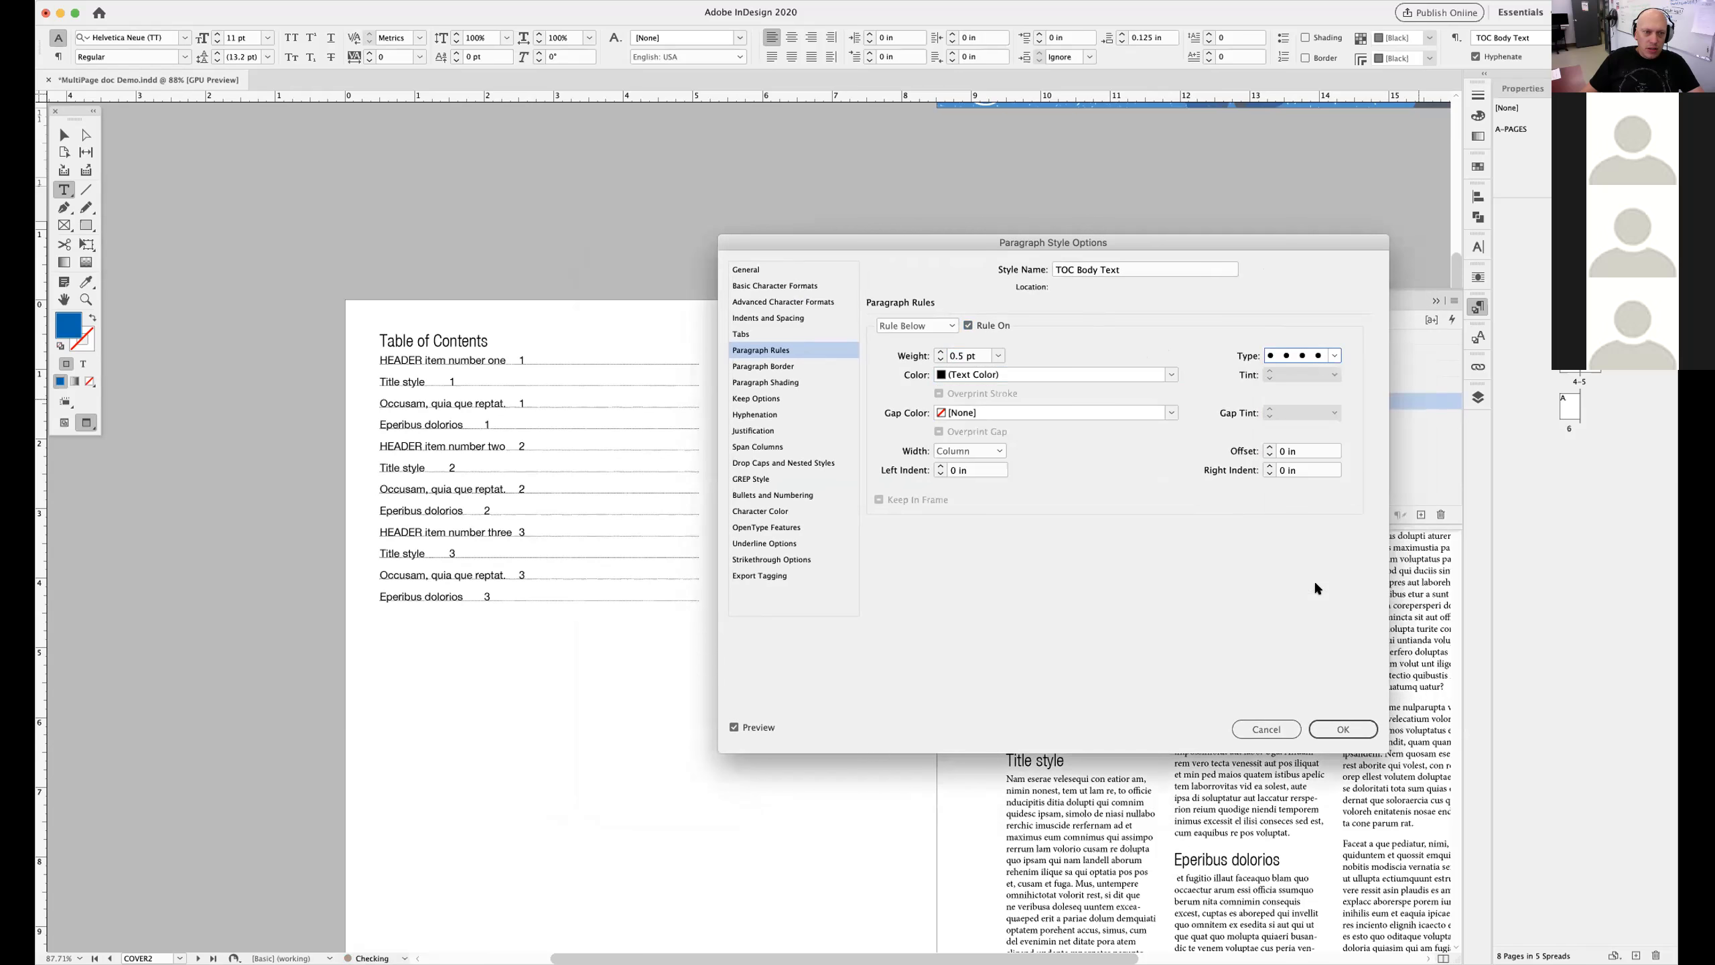
pyautogui.click(1325, 356)
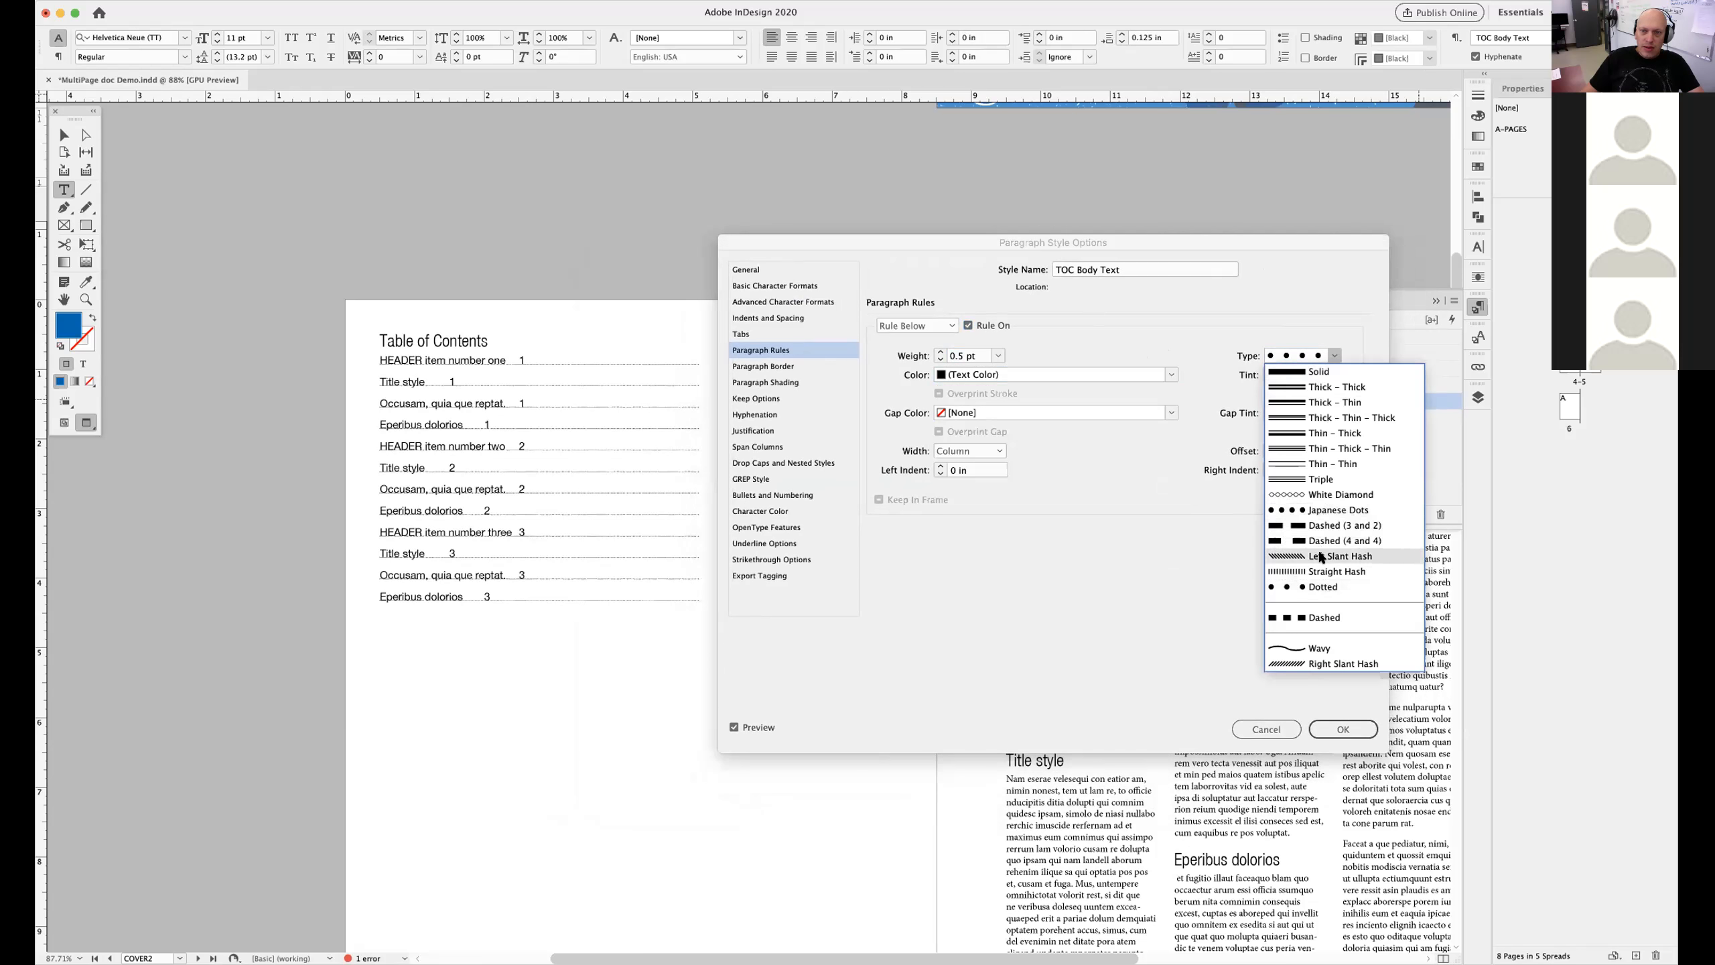
pyautogui.click(1313, 647)
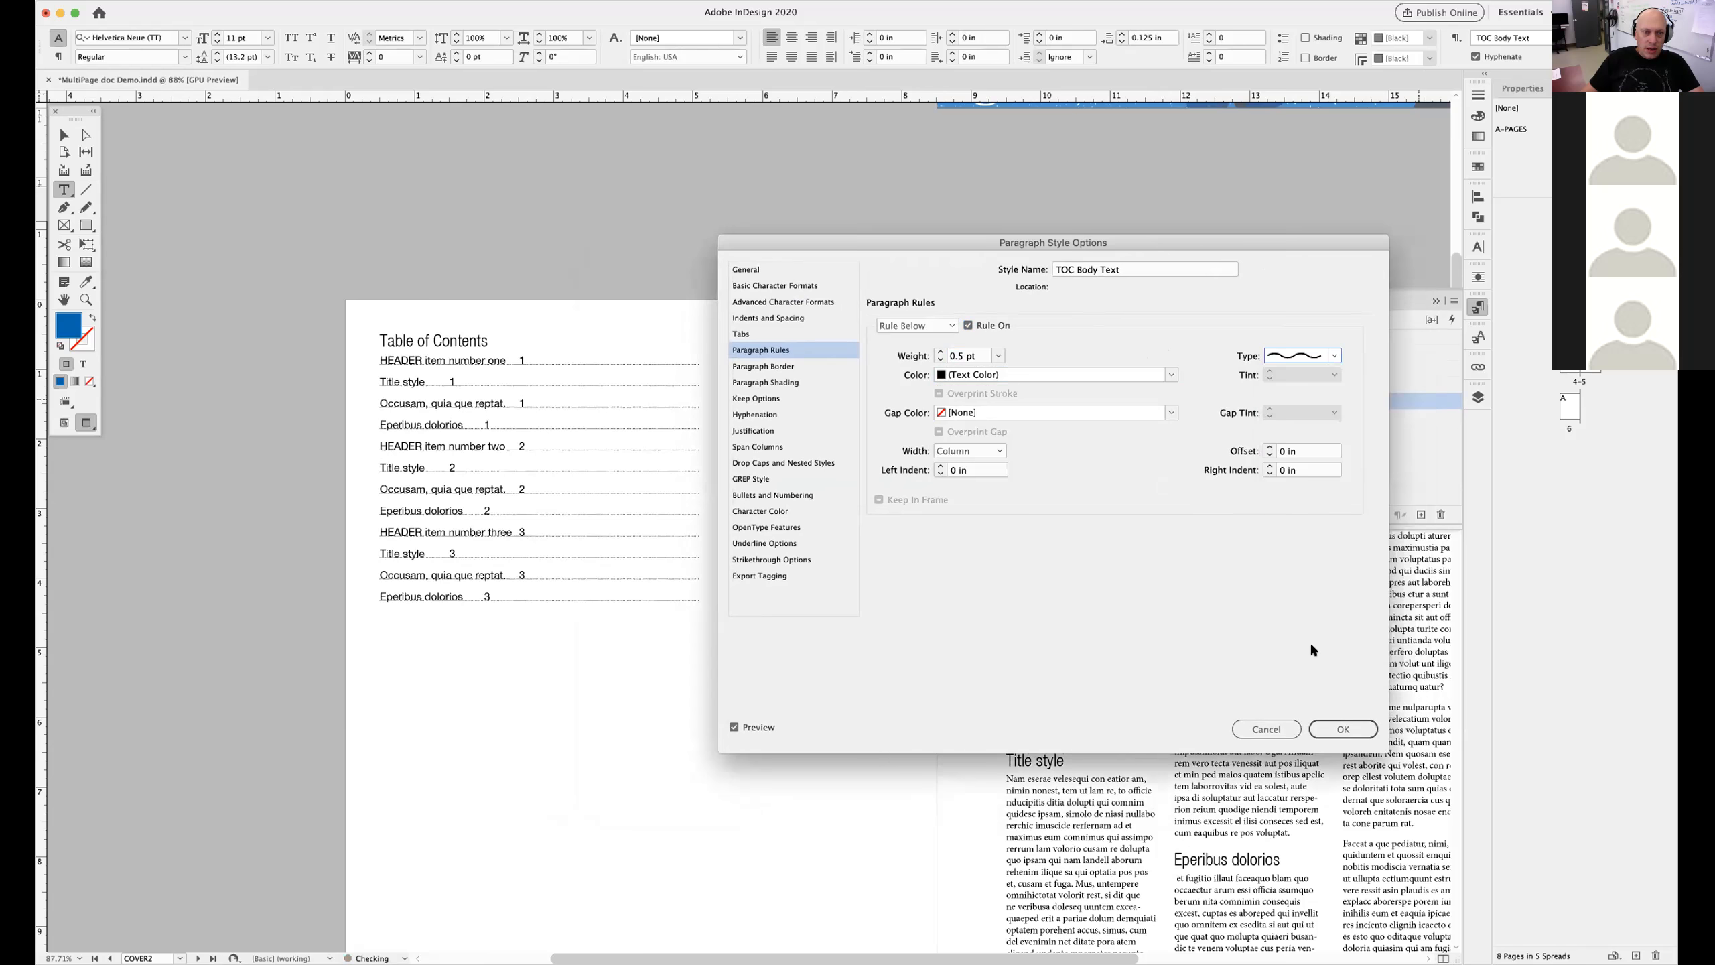
pyautogui.click(940, 351)
pyautogui.click(940, 351)
pyautogui.click(940, 351)
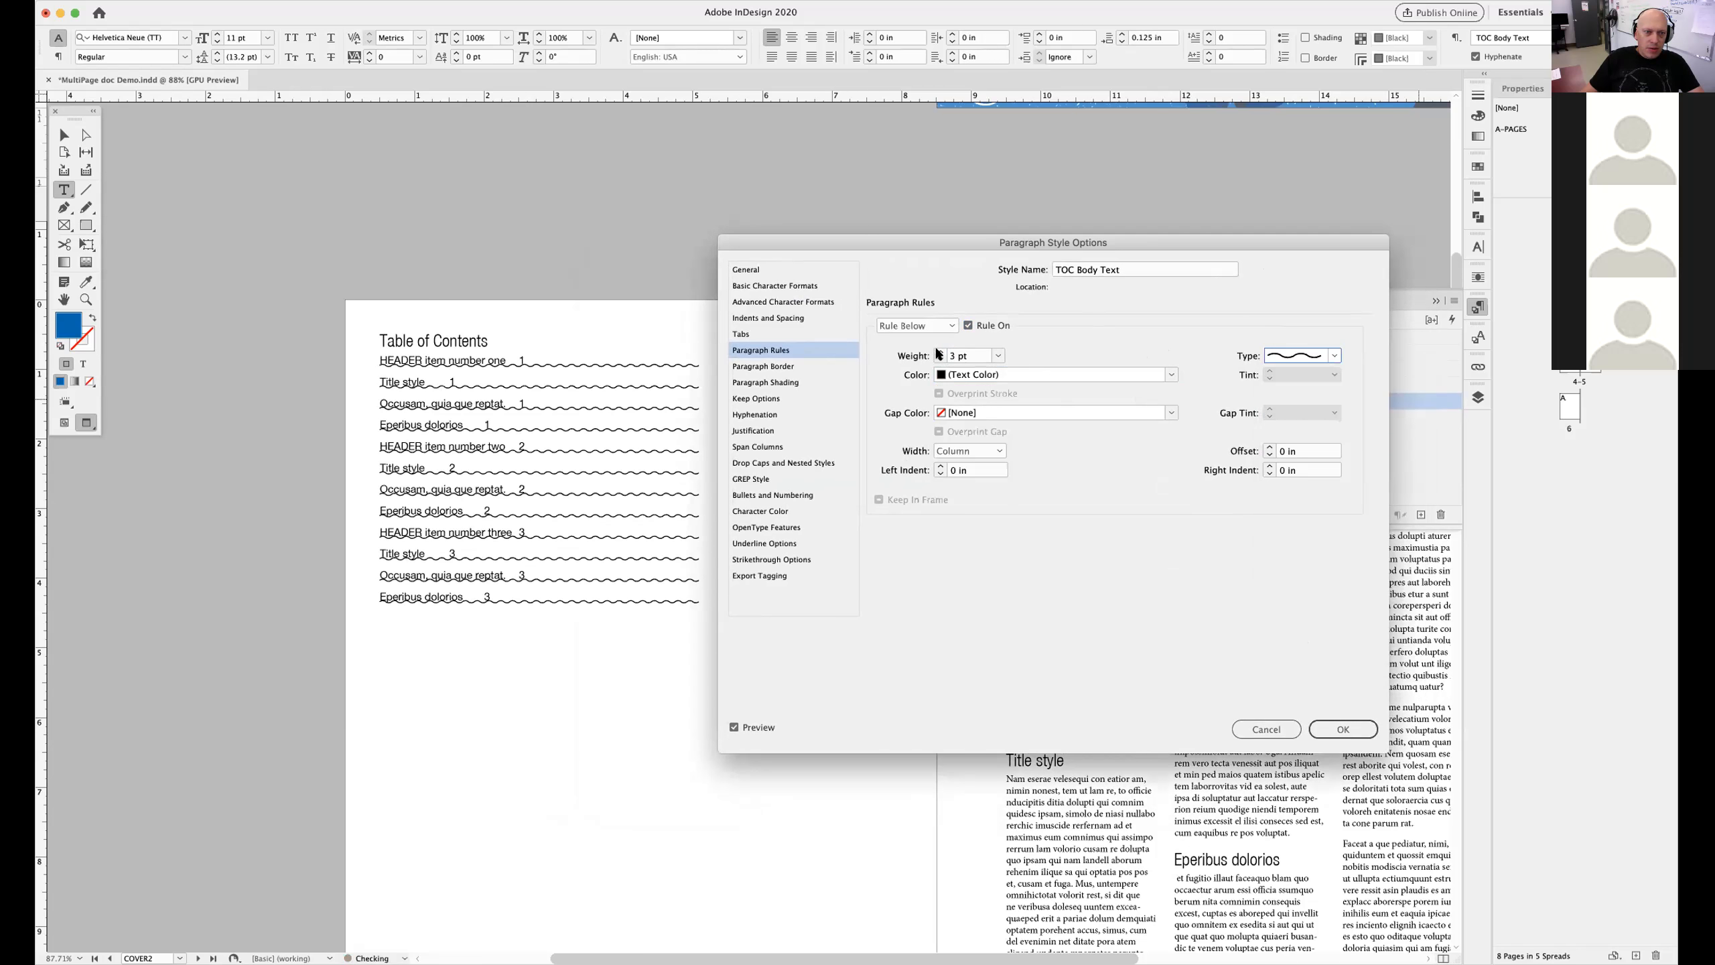
# Set the rule below to Japanese Dots at 1 pt with a 0.0625 in offset, and accept the style changes
pyautogui.click(1329, 354)
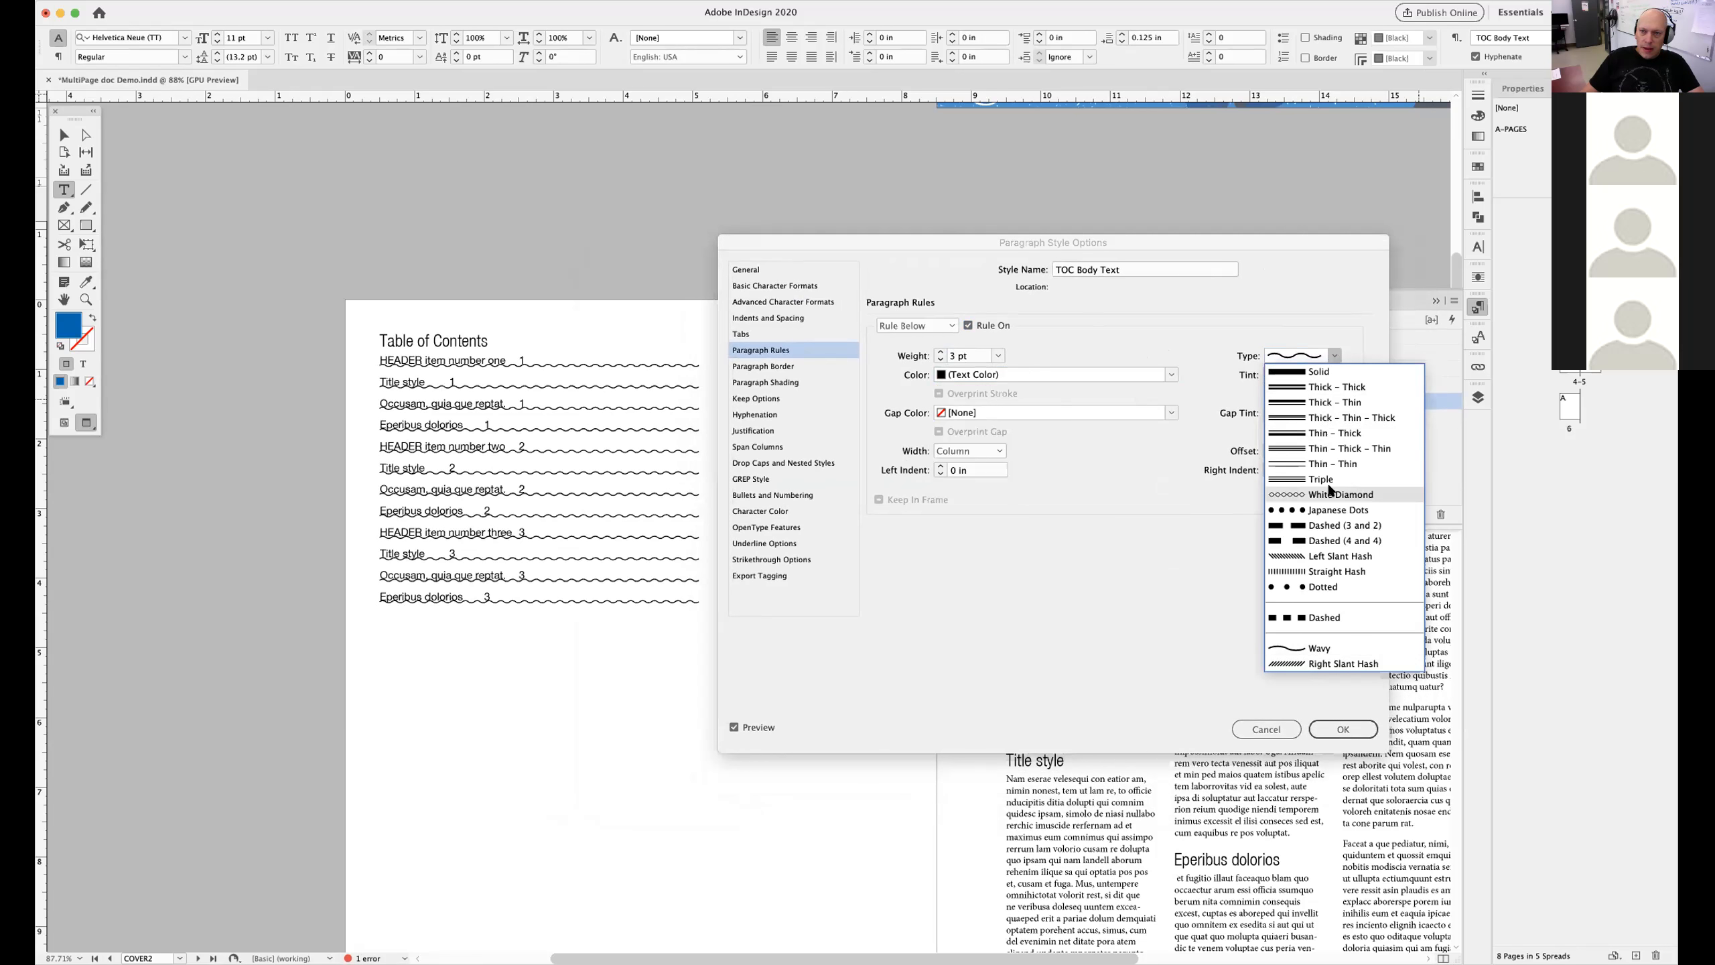
pyautogui.click(1318, 511)
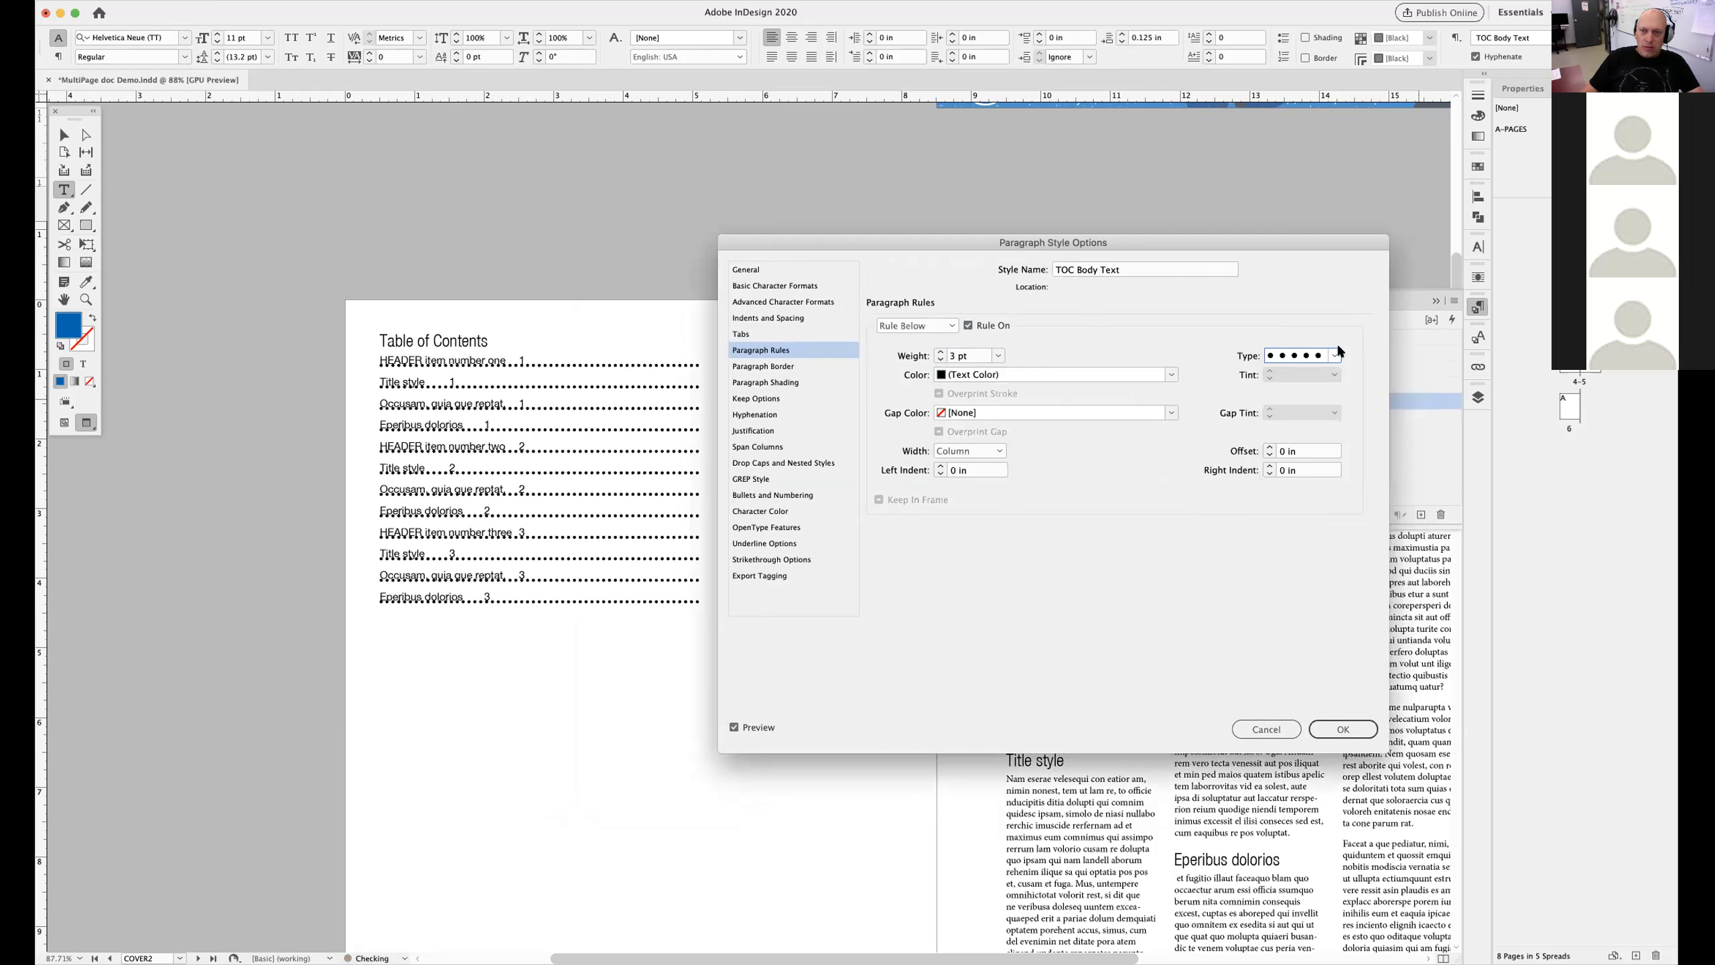
pyautogui.click(997, 356)
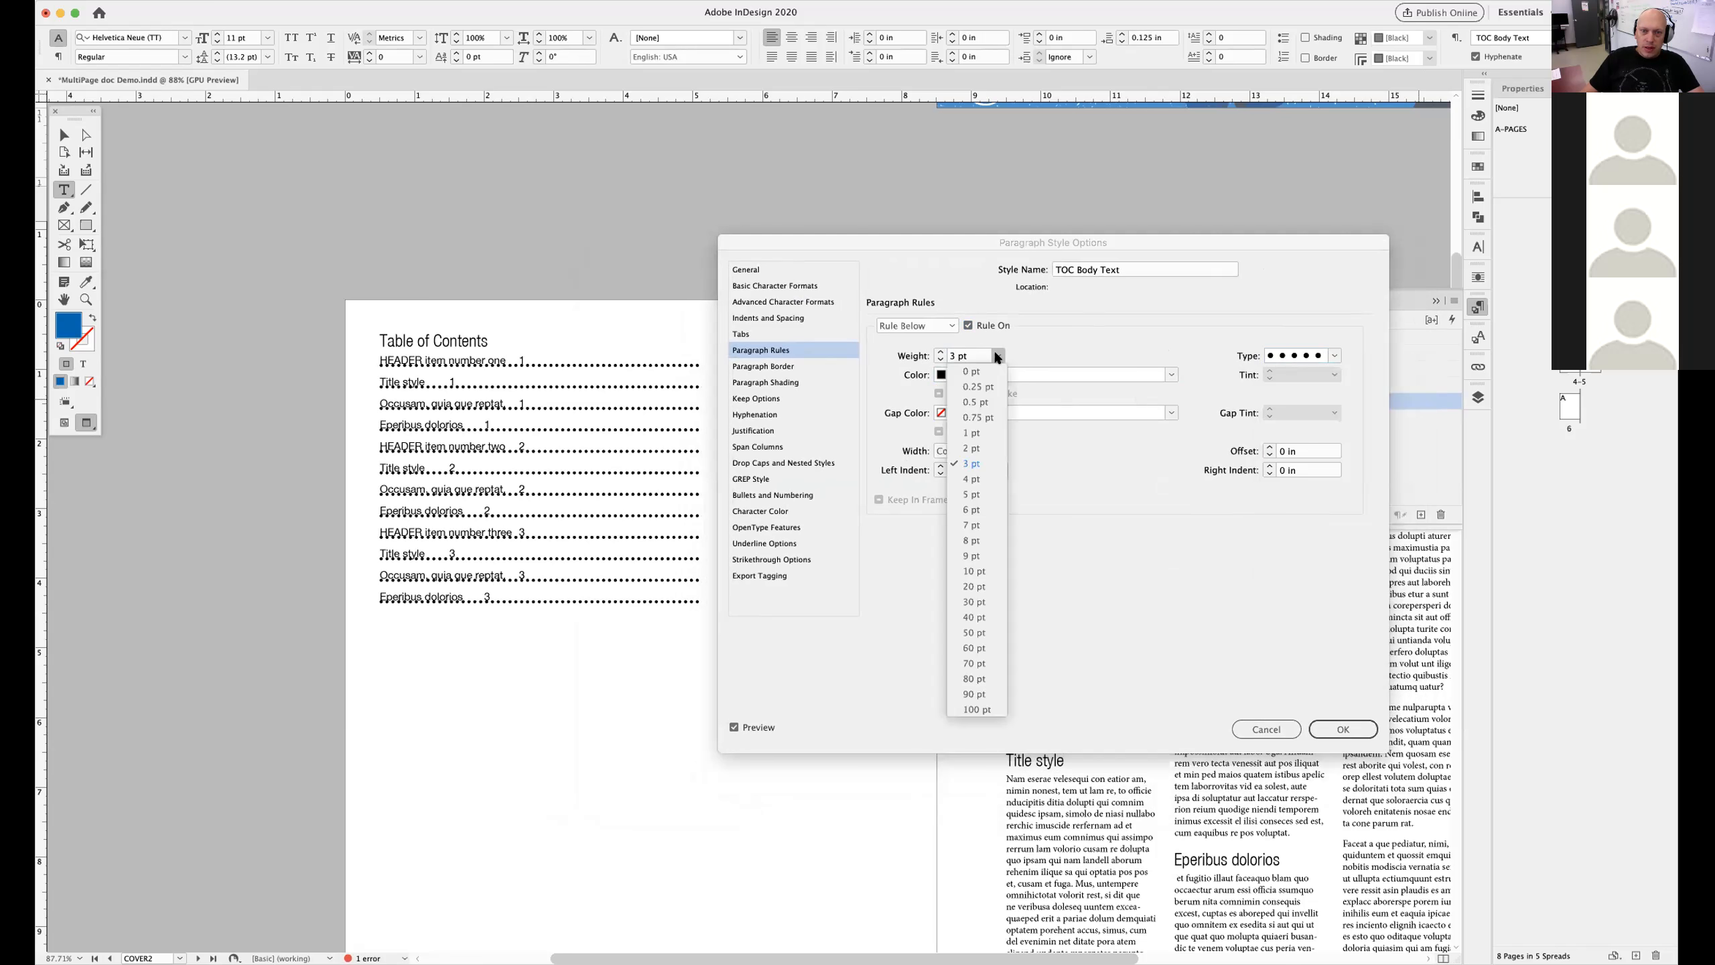
pyautogui.click(970, 432)
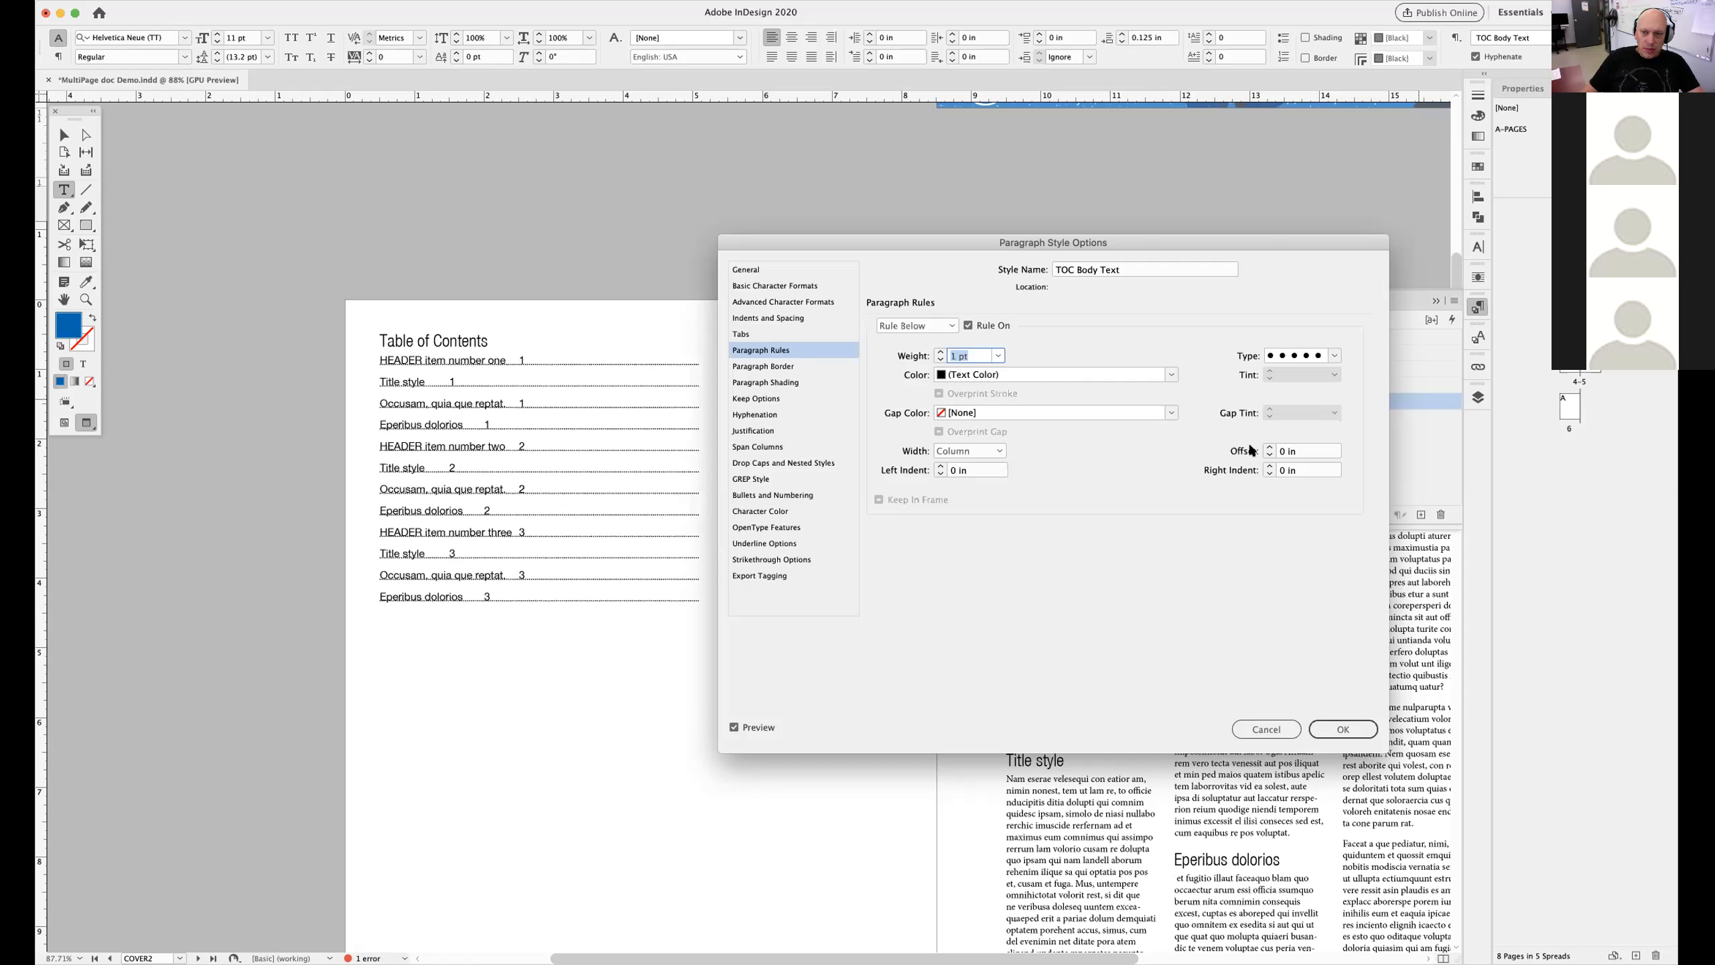
pyautogui.click(1269, 448)
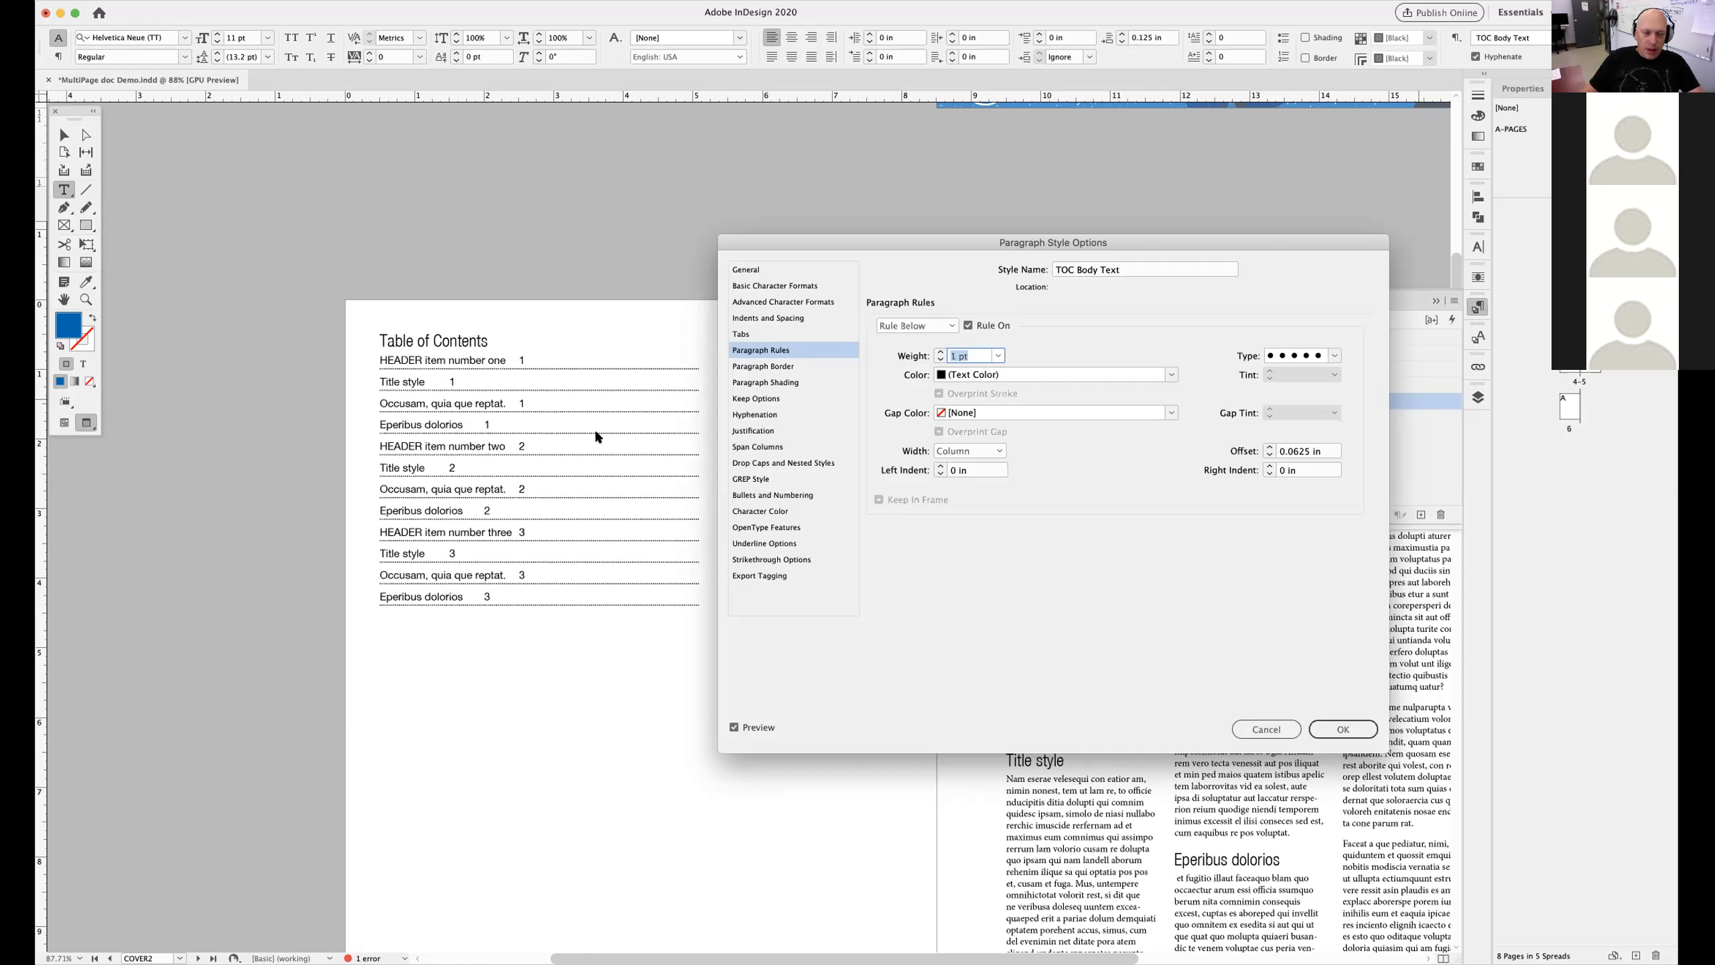
pyautogui.click(745, 333)
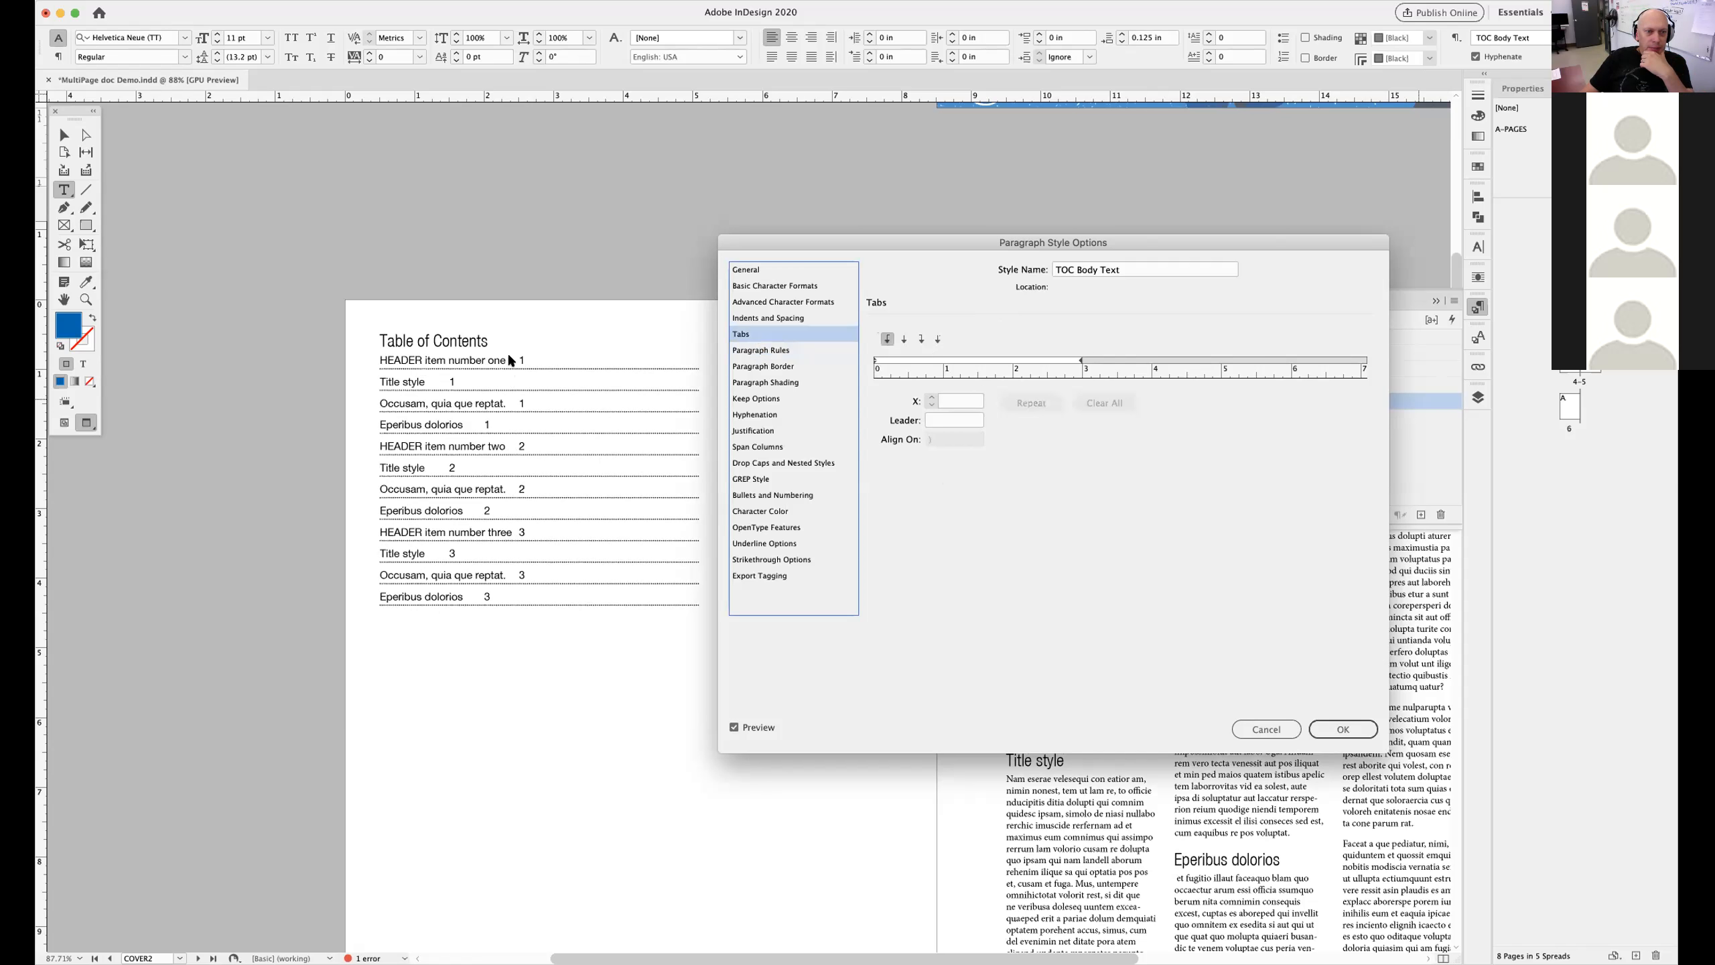
pyautogui.click(1332, 731)
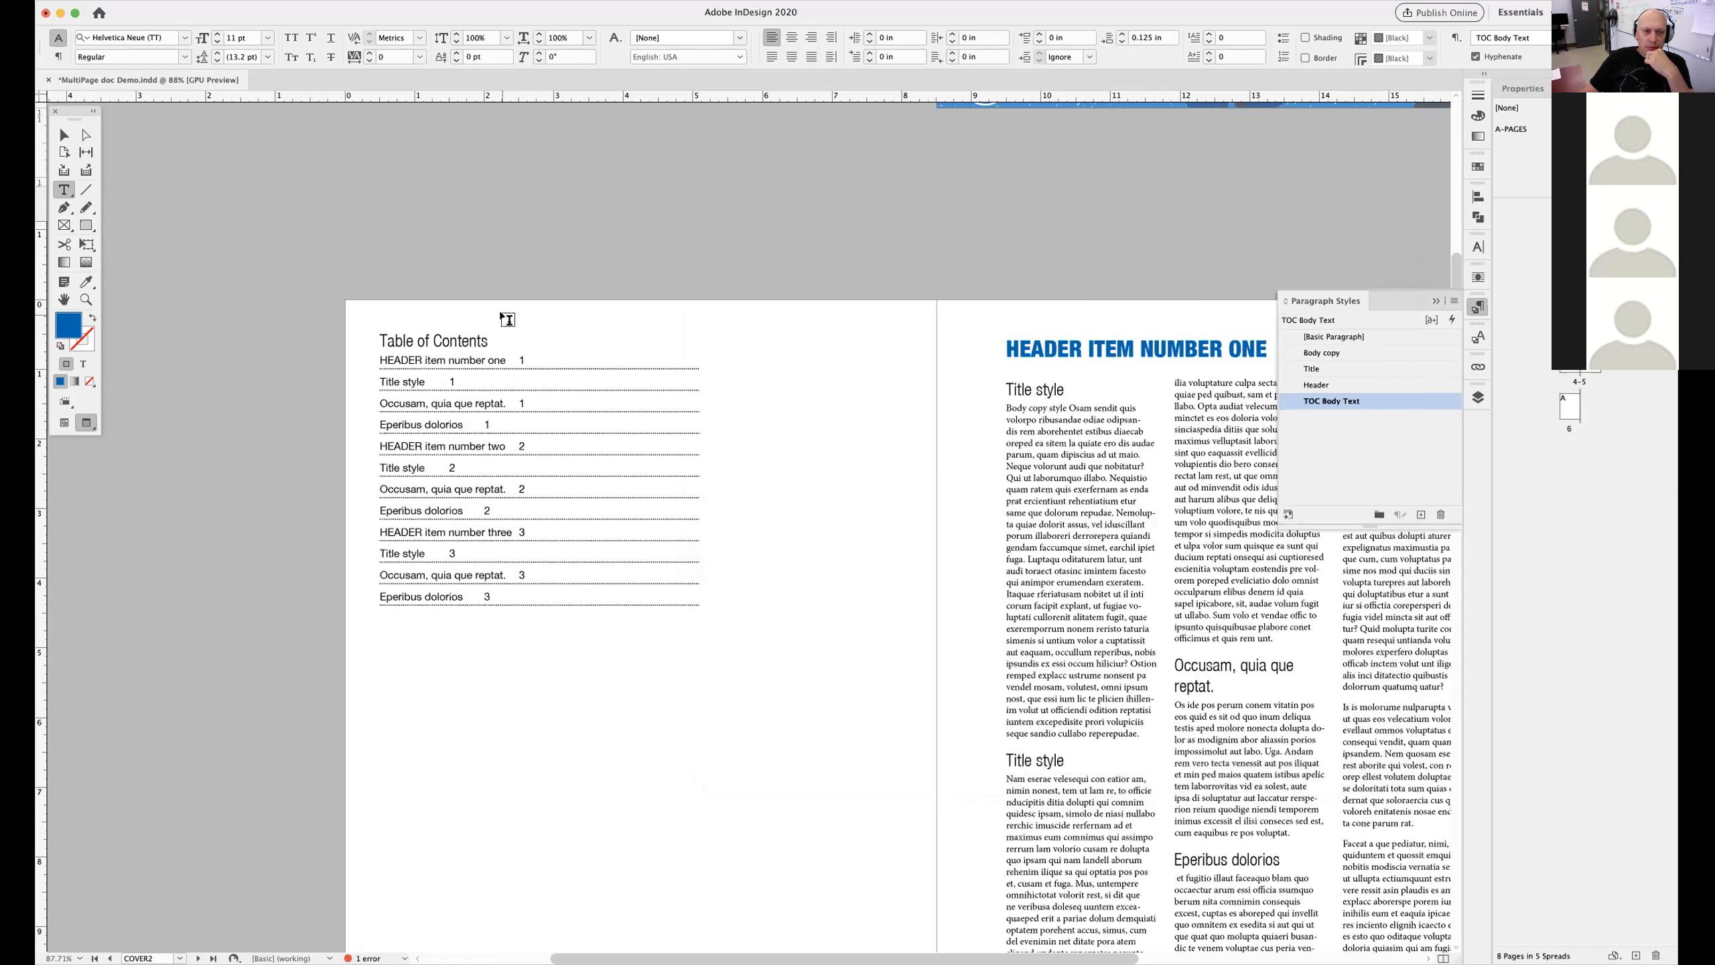
# Show the page guides and narrow the table of contents text frame to 3.375 in wide, leaving nothing selected
pyautogui.click(64, 135)
pyautogui.press('w')
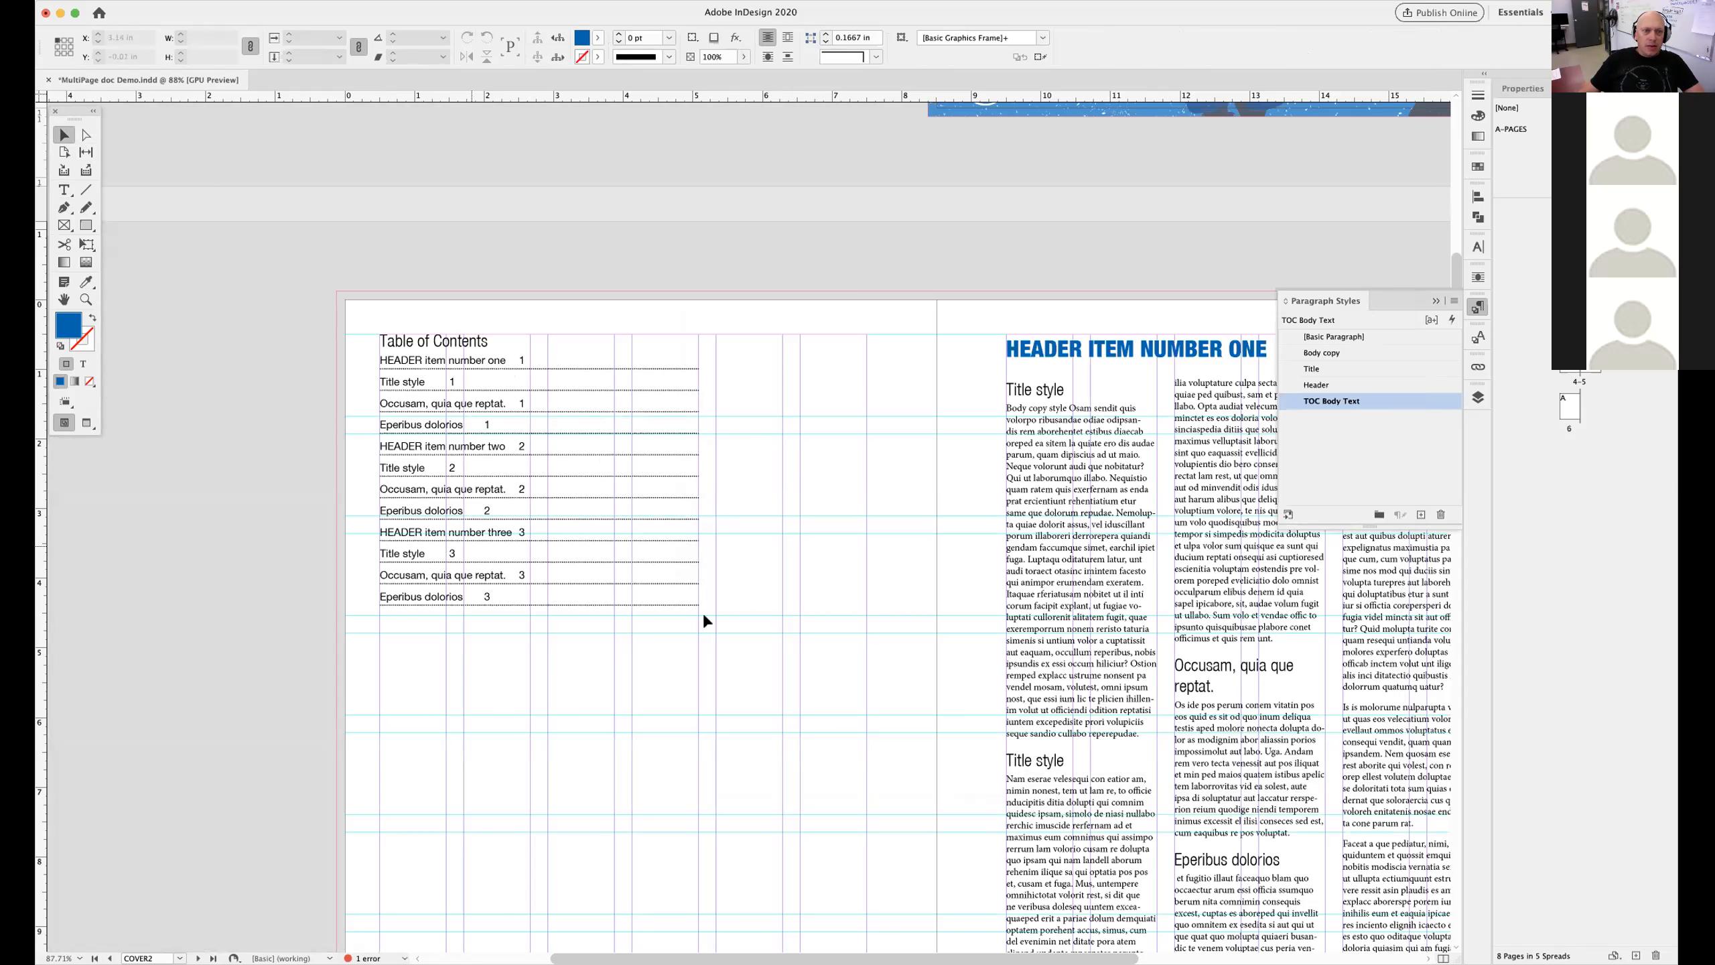
pyautogui.click(652, 418)
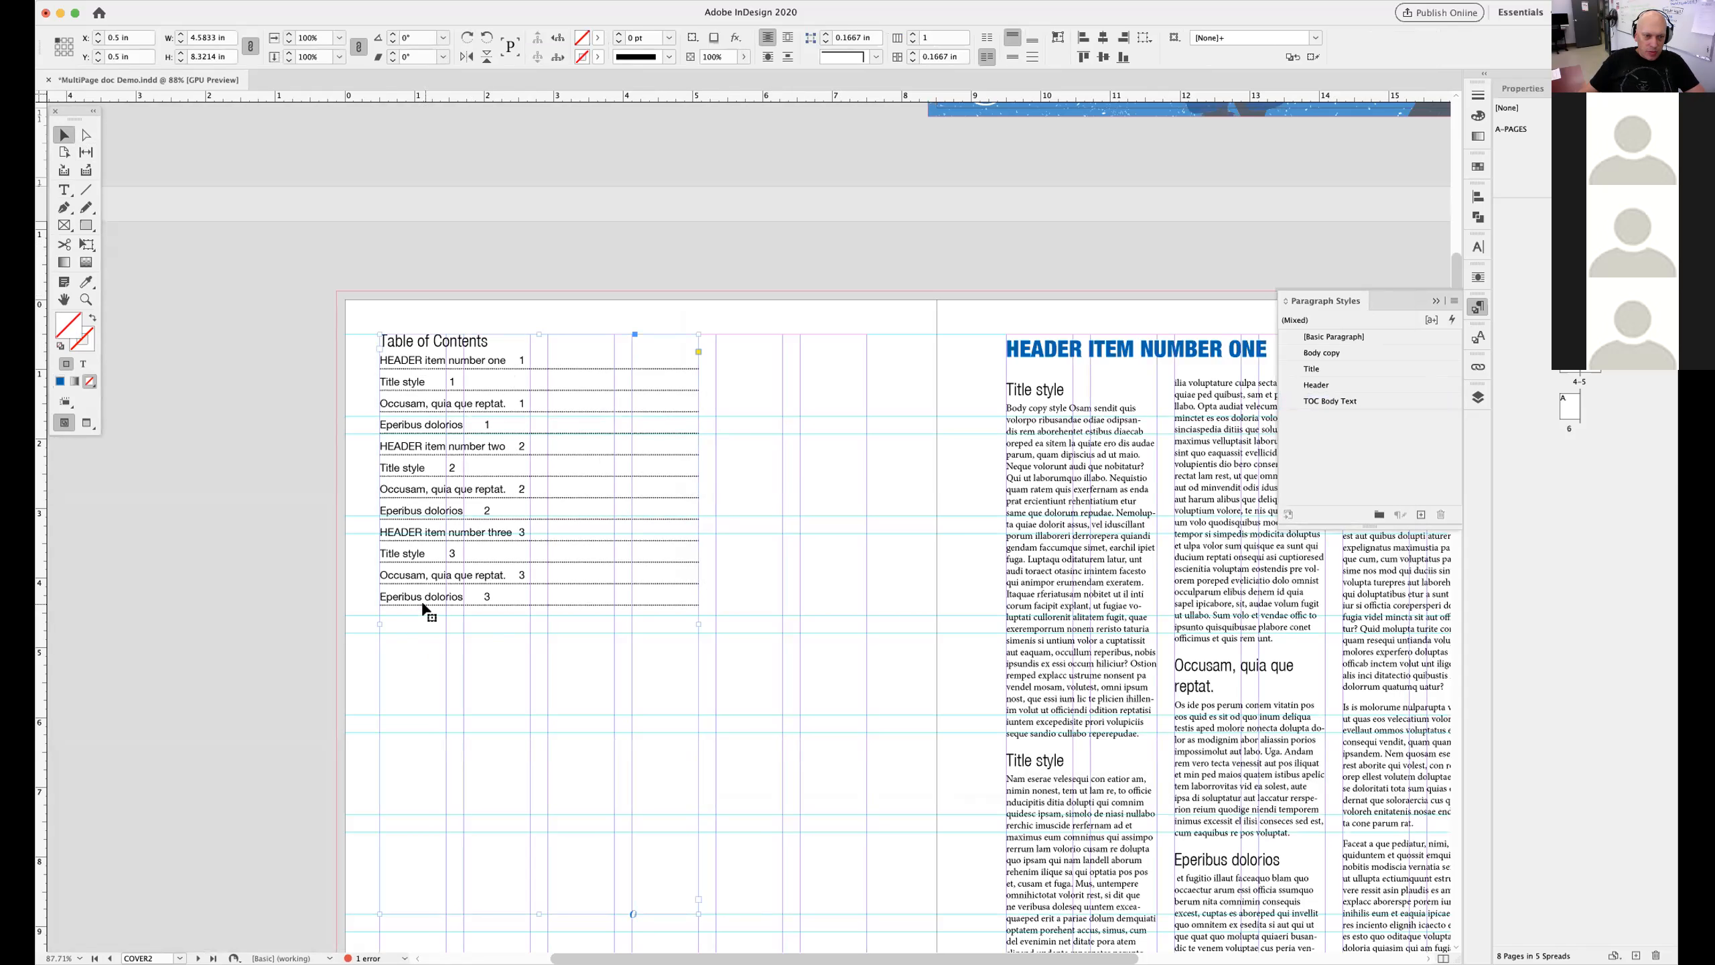
pyautogui.moveTo(695, 624); pyautogui.dragTo(615, 624)
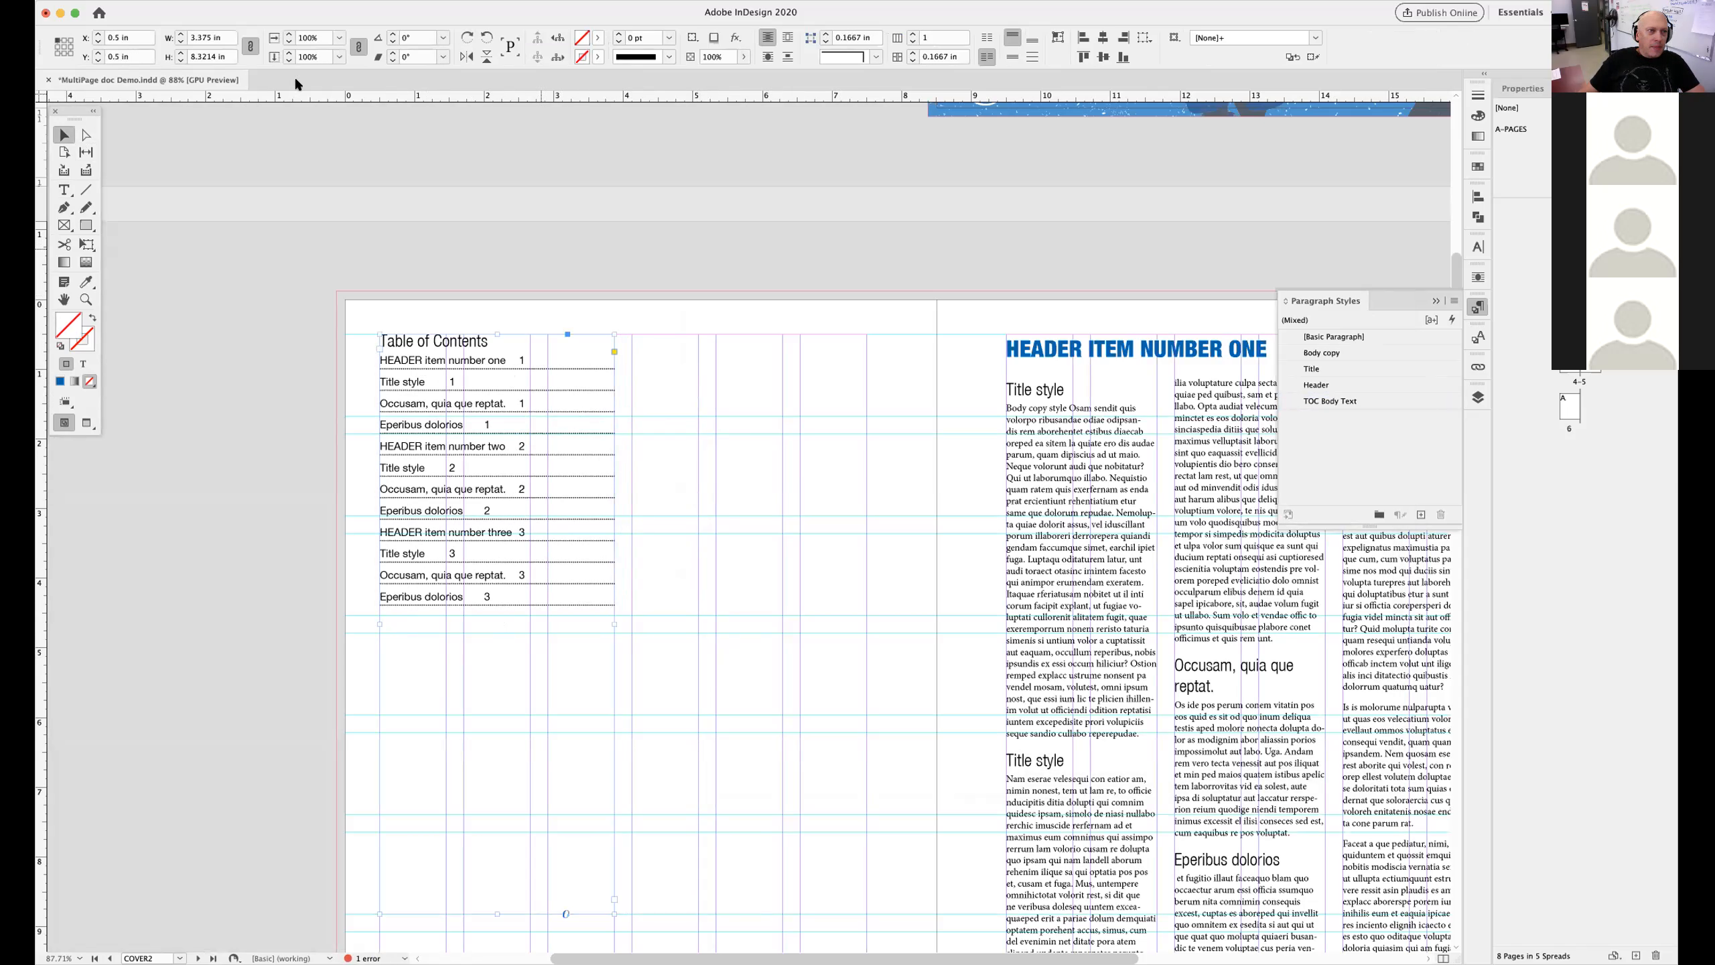
pyautogui.click(209, 37)
pyautogui.click(691, 418)
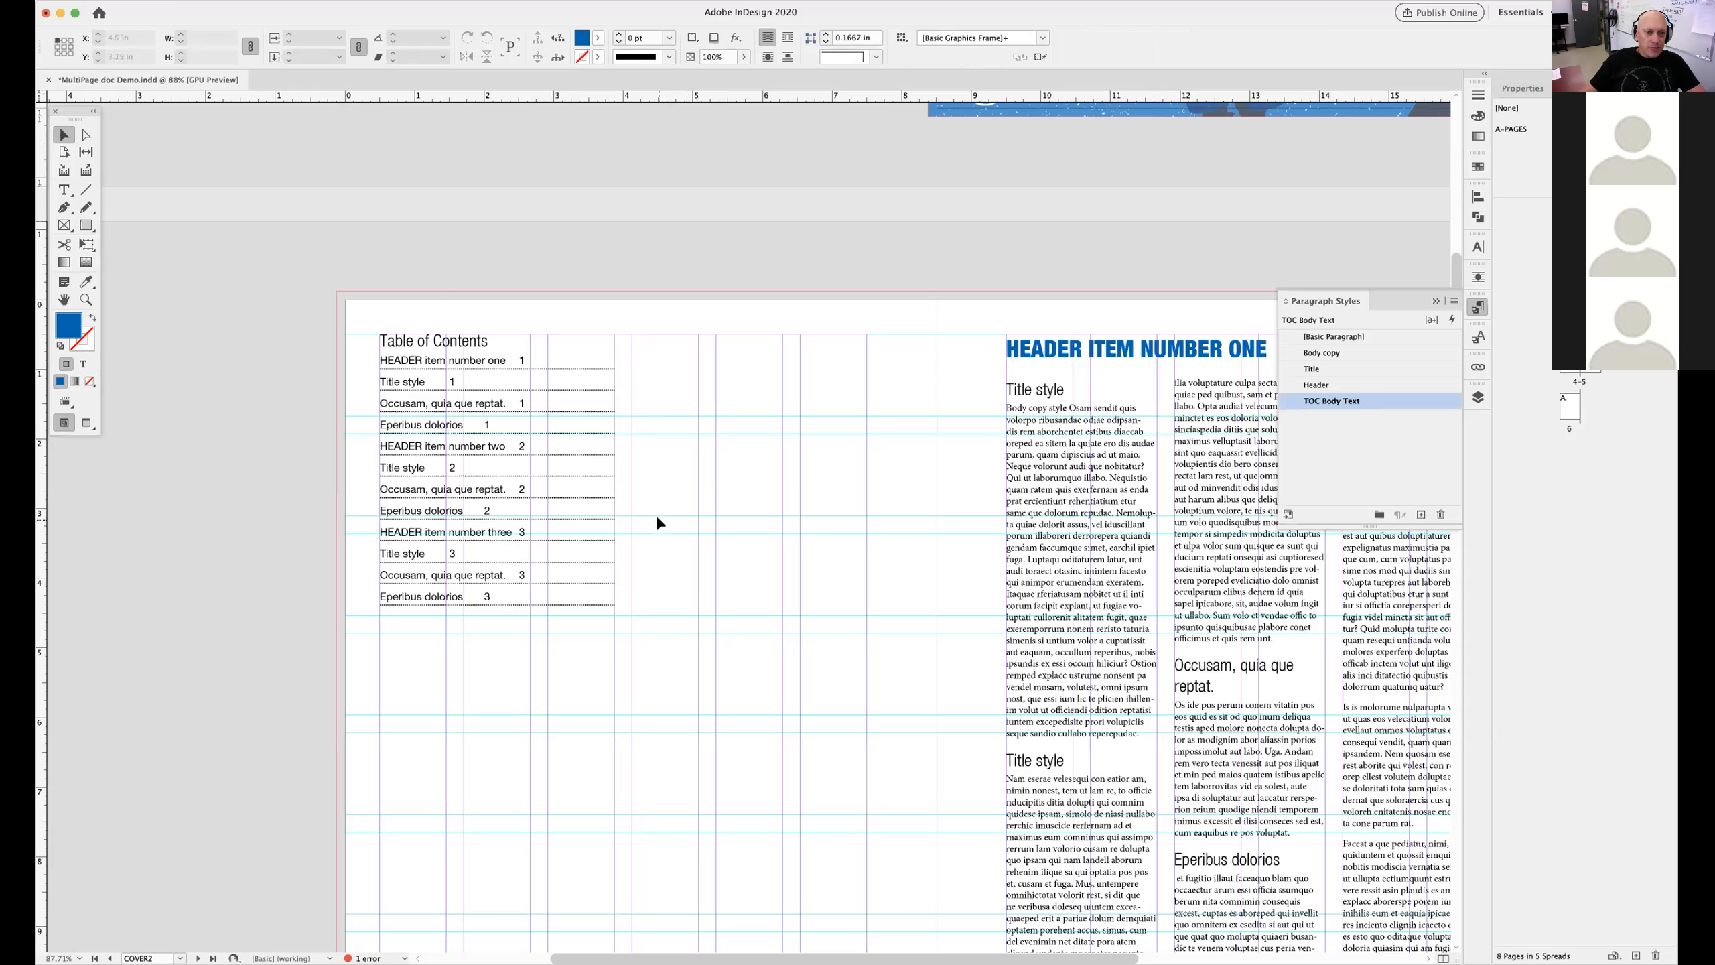
pyautogui.doubleClick(1375, 399)
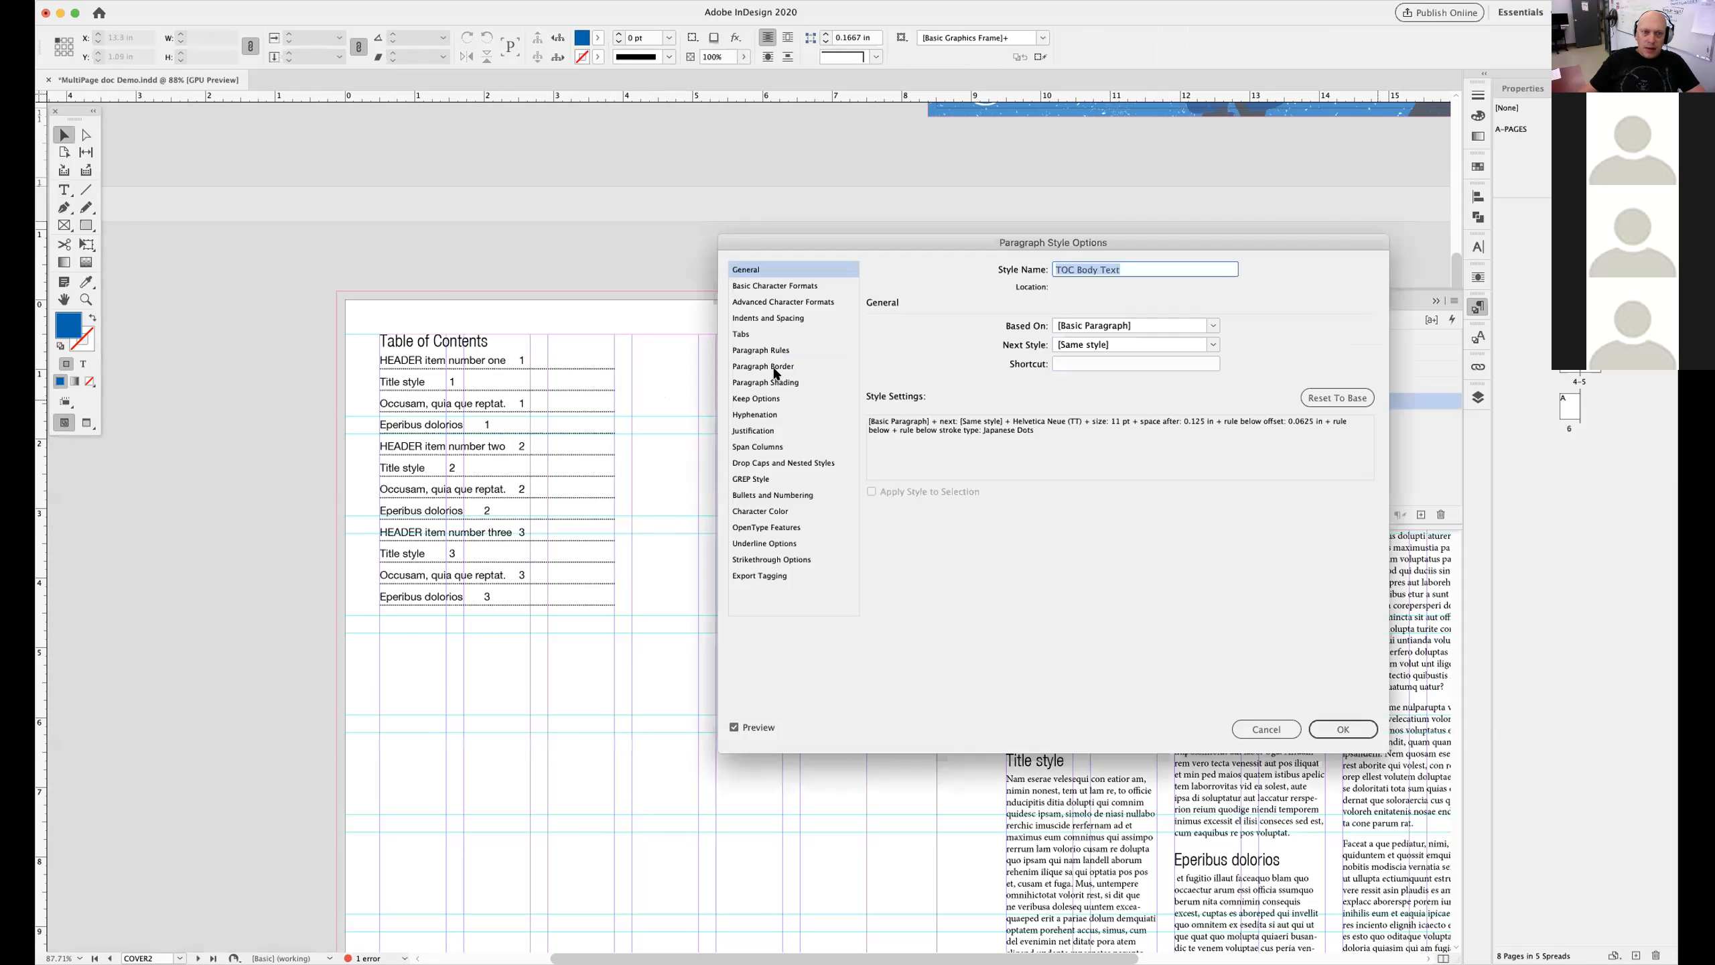
pyautogui.click(766, 335)
pyautogui.moveTo(800, 238); pyautogui.dragTo(716, 299)
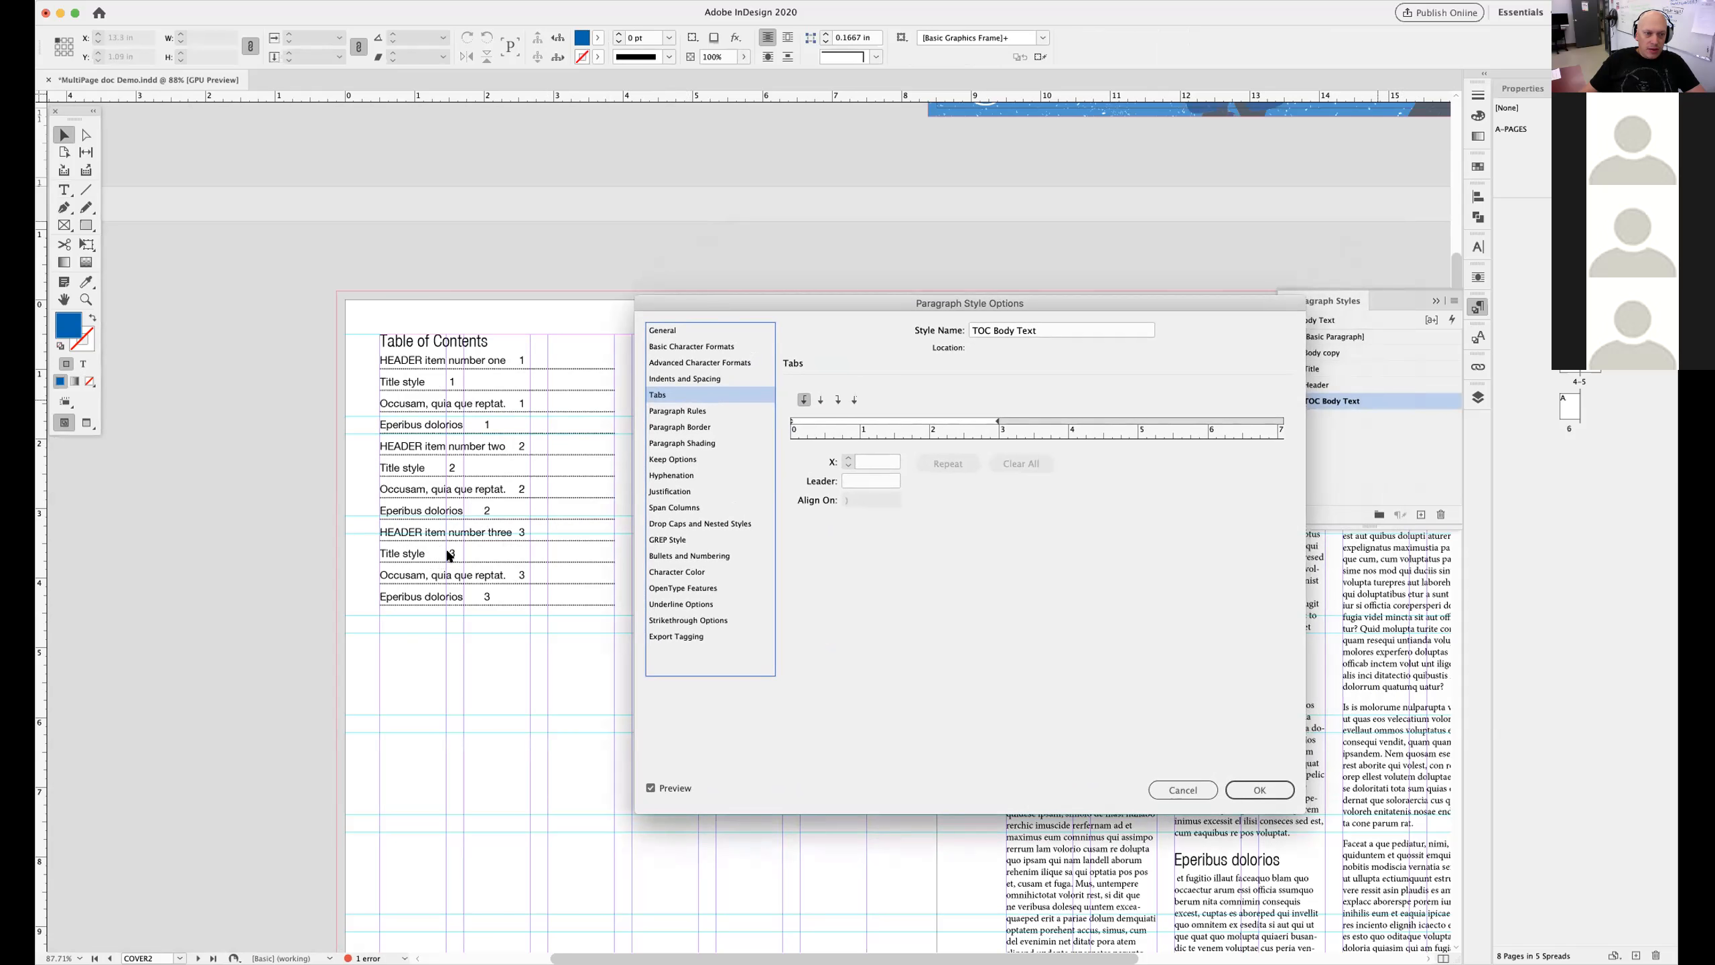
pyautogui.click(1183, 791)
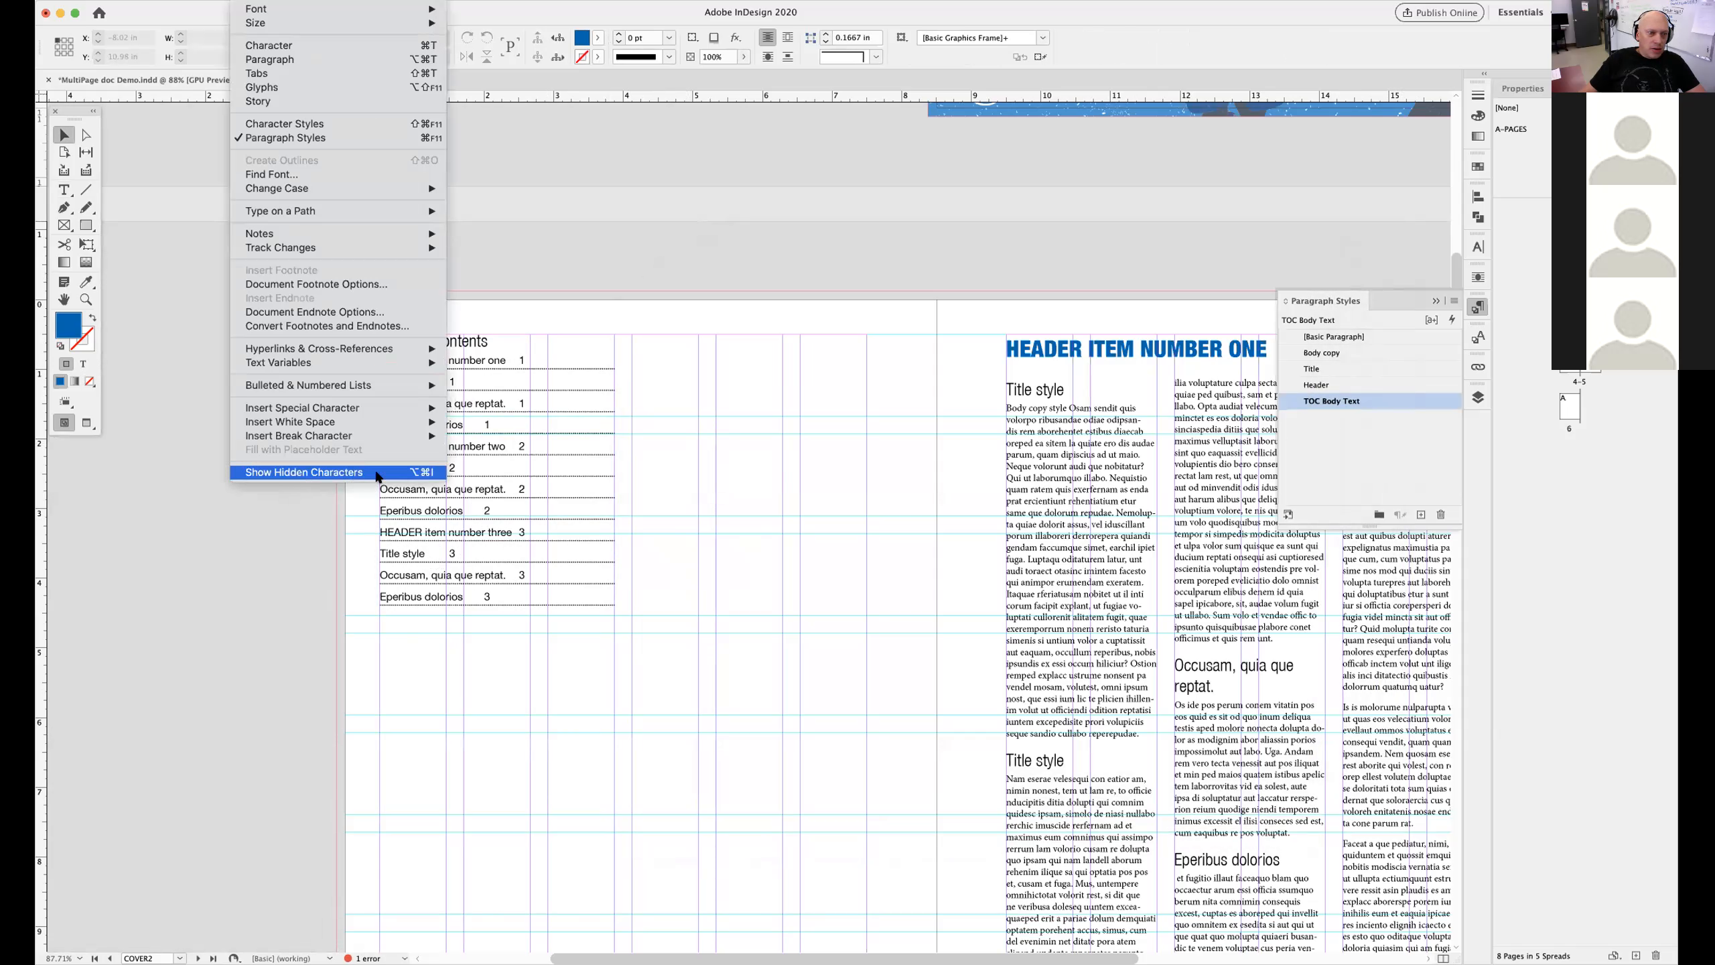
# Show the document's hidden characters
pyautogui.click(345, 471)
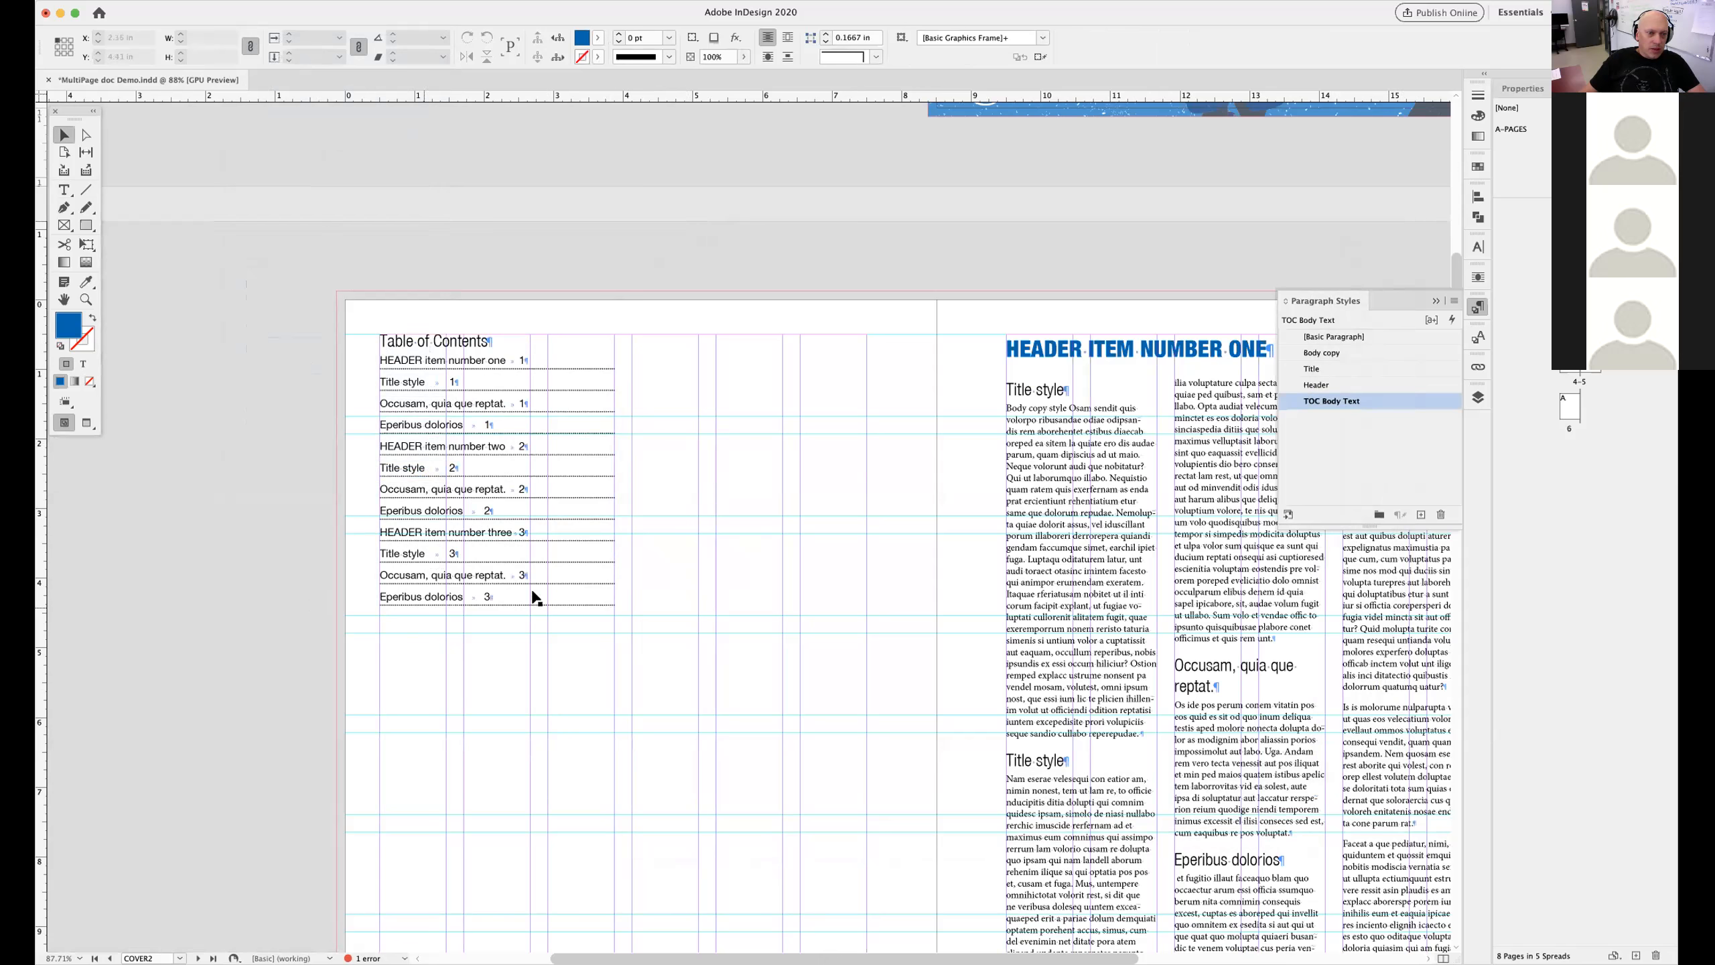
# Examine the tab character in the first Title style entry, and try an extra tab after that entry's page number
pyautogui.moveTo(417, 372); pyautogui.dragTo(640, 490)
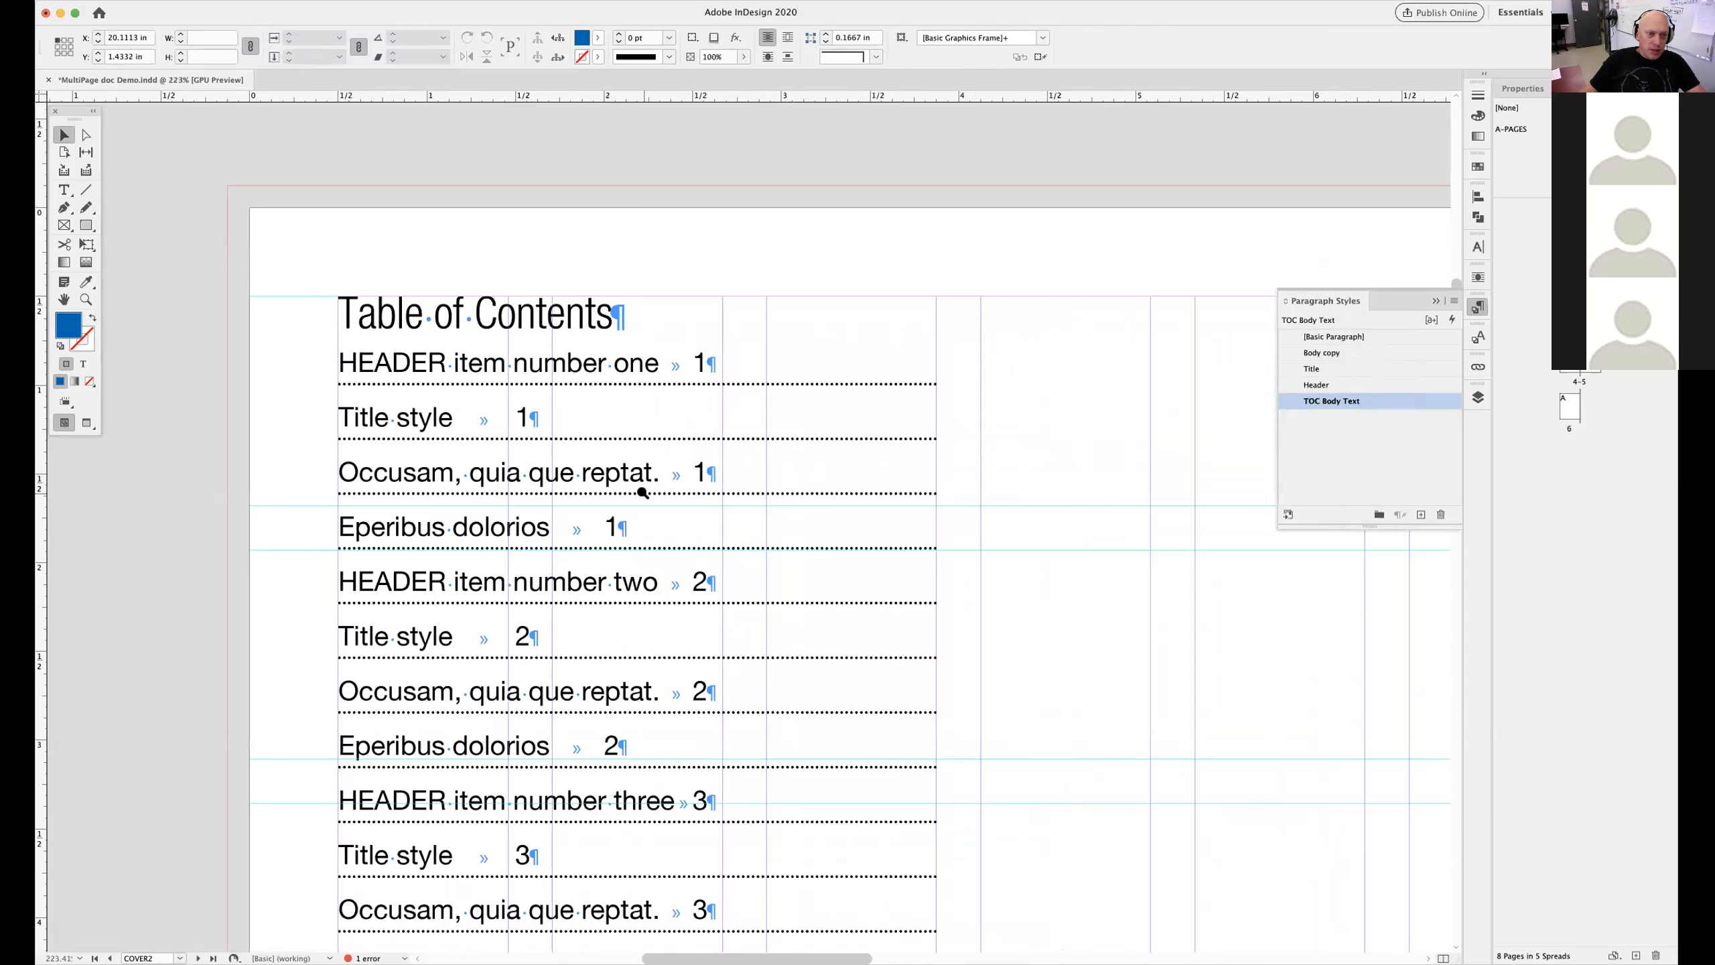
pyautogui.doubleClick(477, 427)
pyautogui.doubleClick(477, 427)
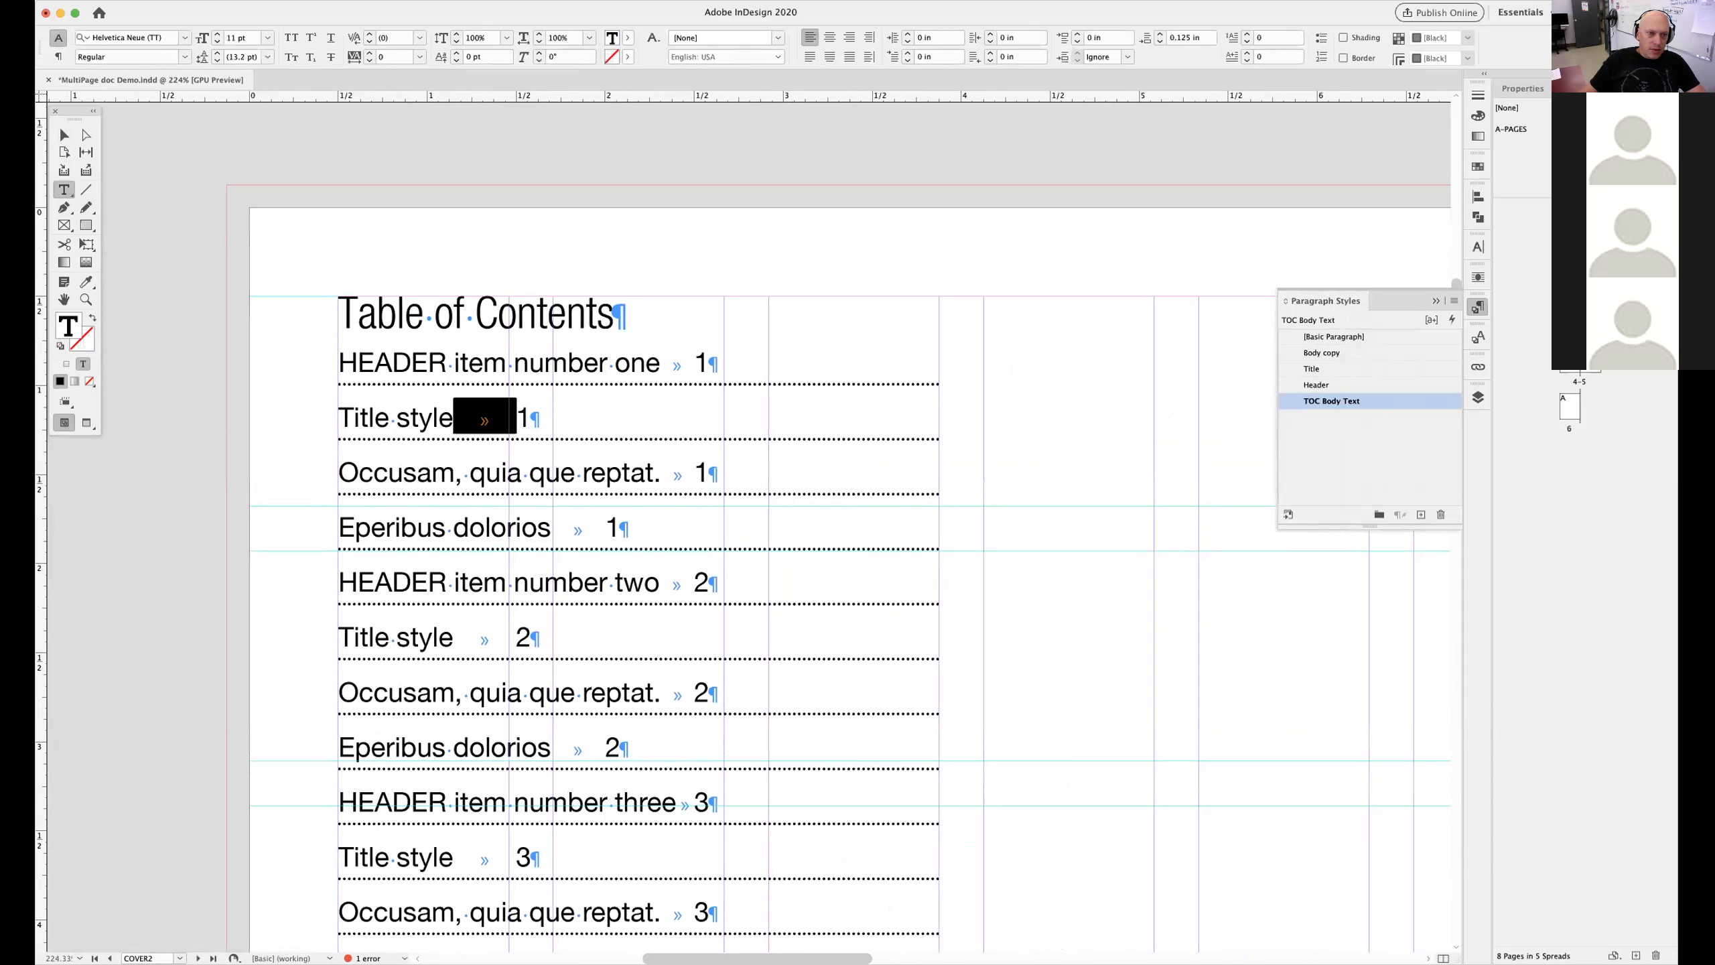
pyautogui.click(527, 417)
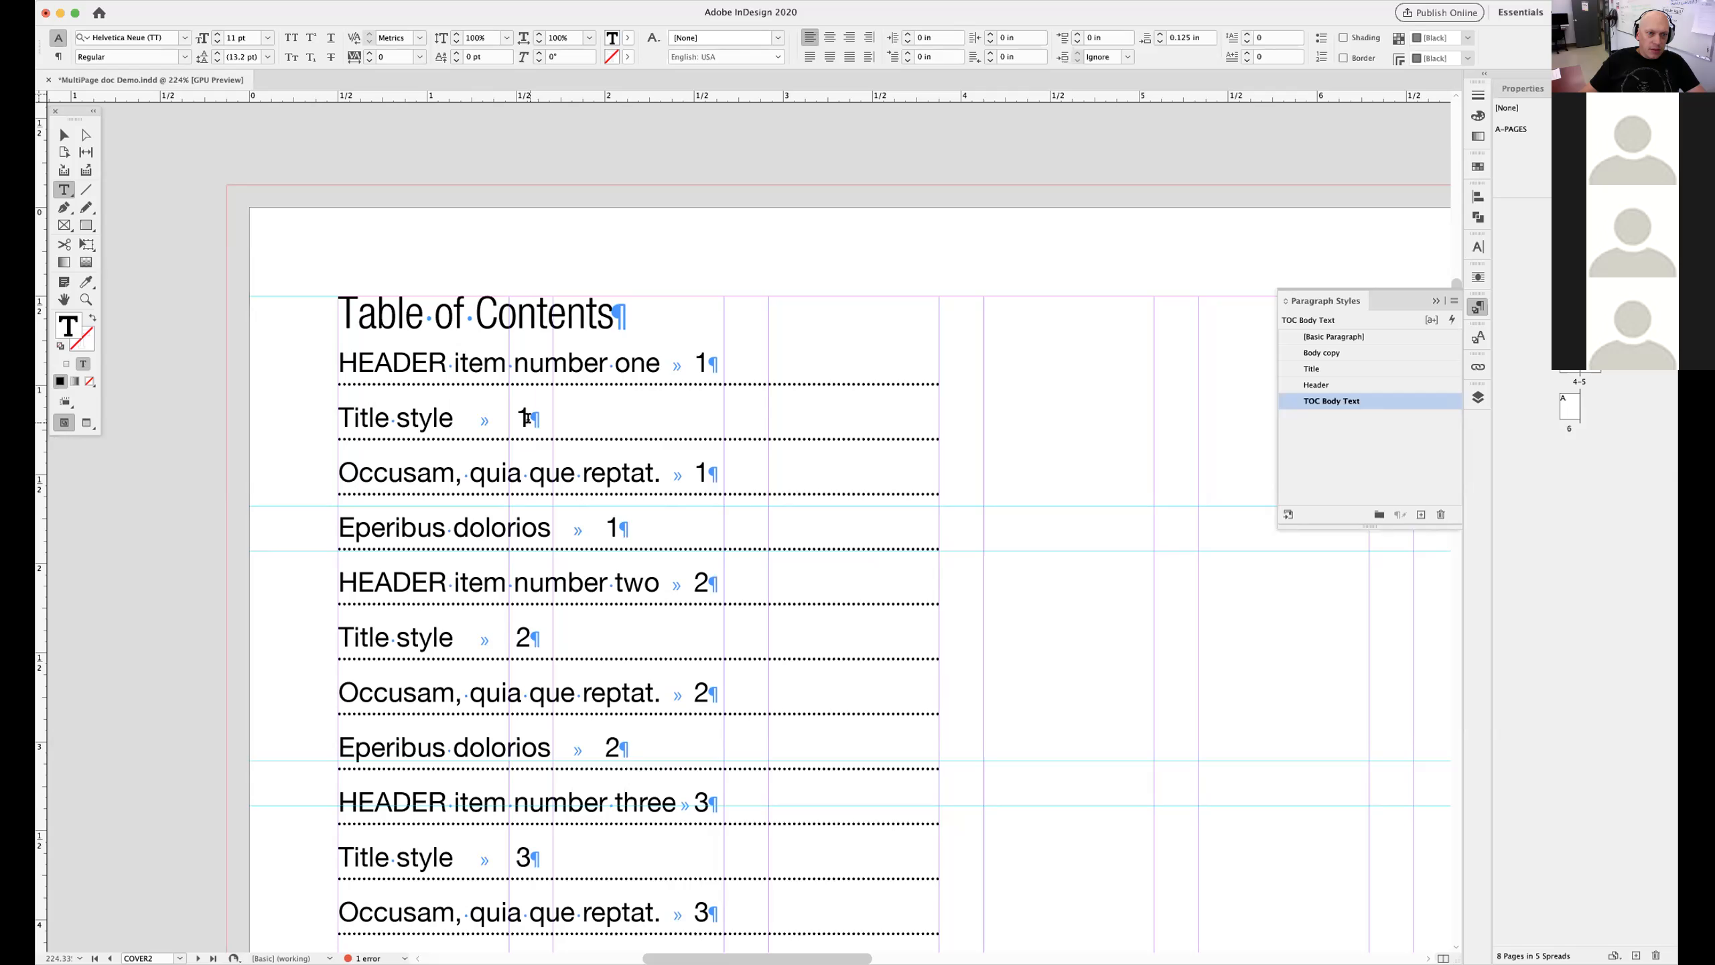
pyautogui.press('Tab')
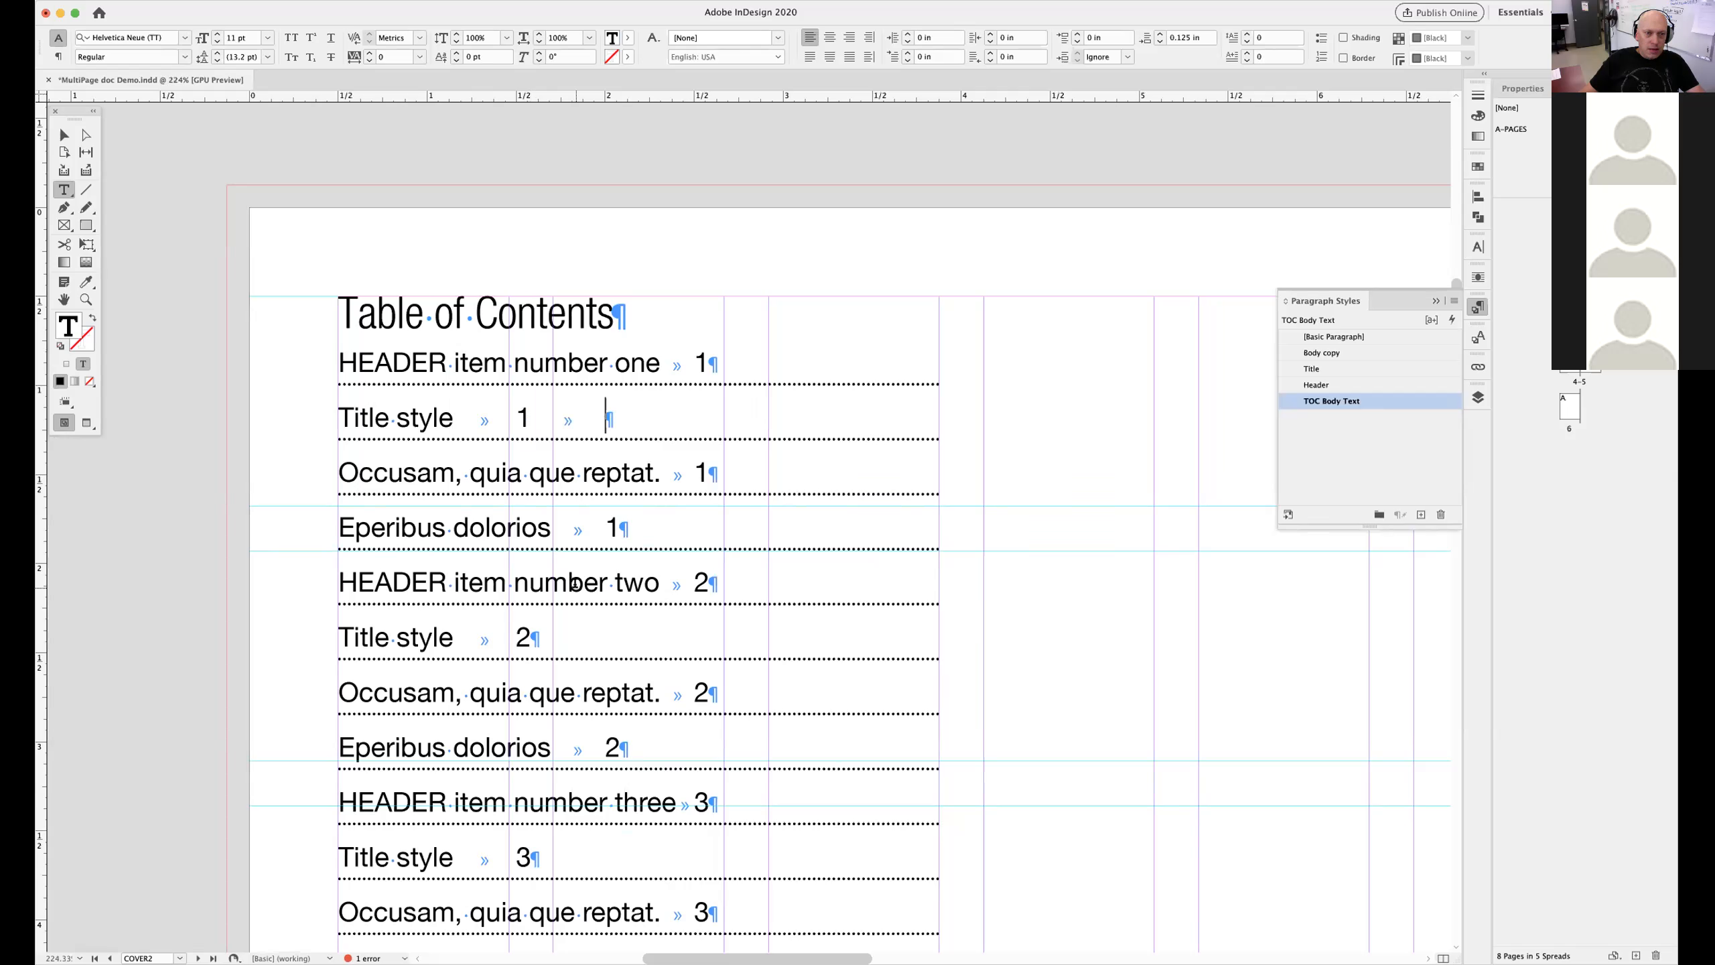
pyautogui.doubleClick(580, 417)
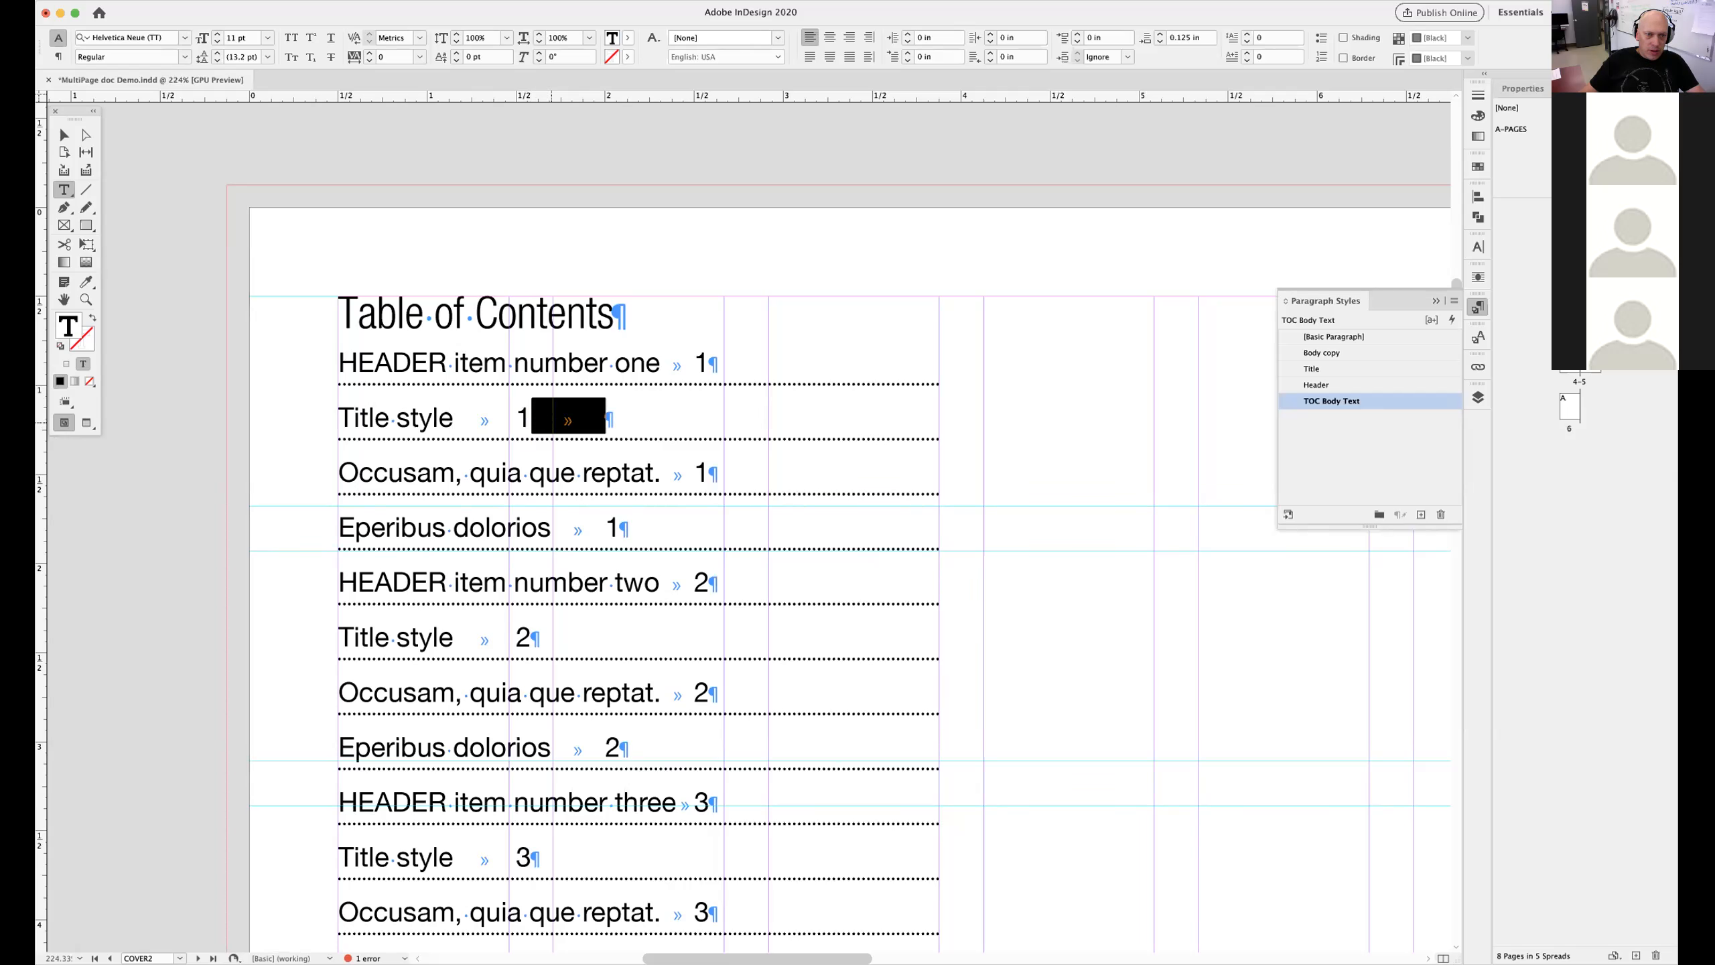
pyautogui.press('BackSpace')
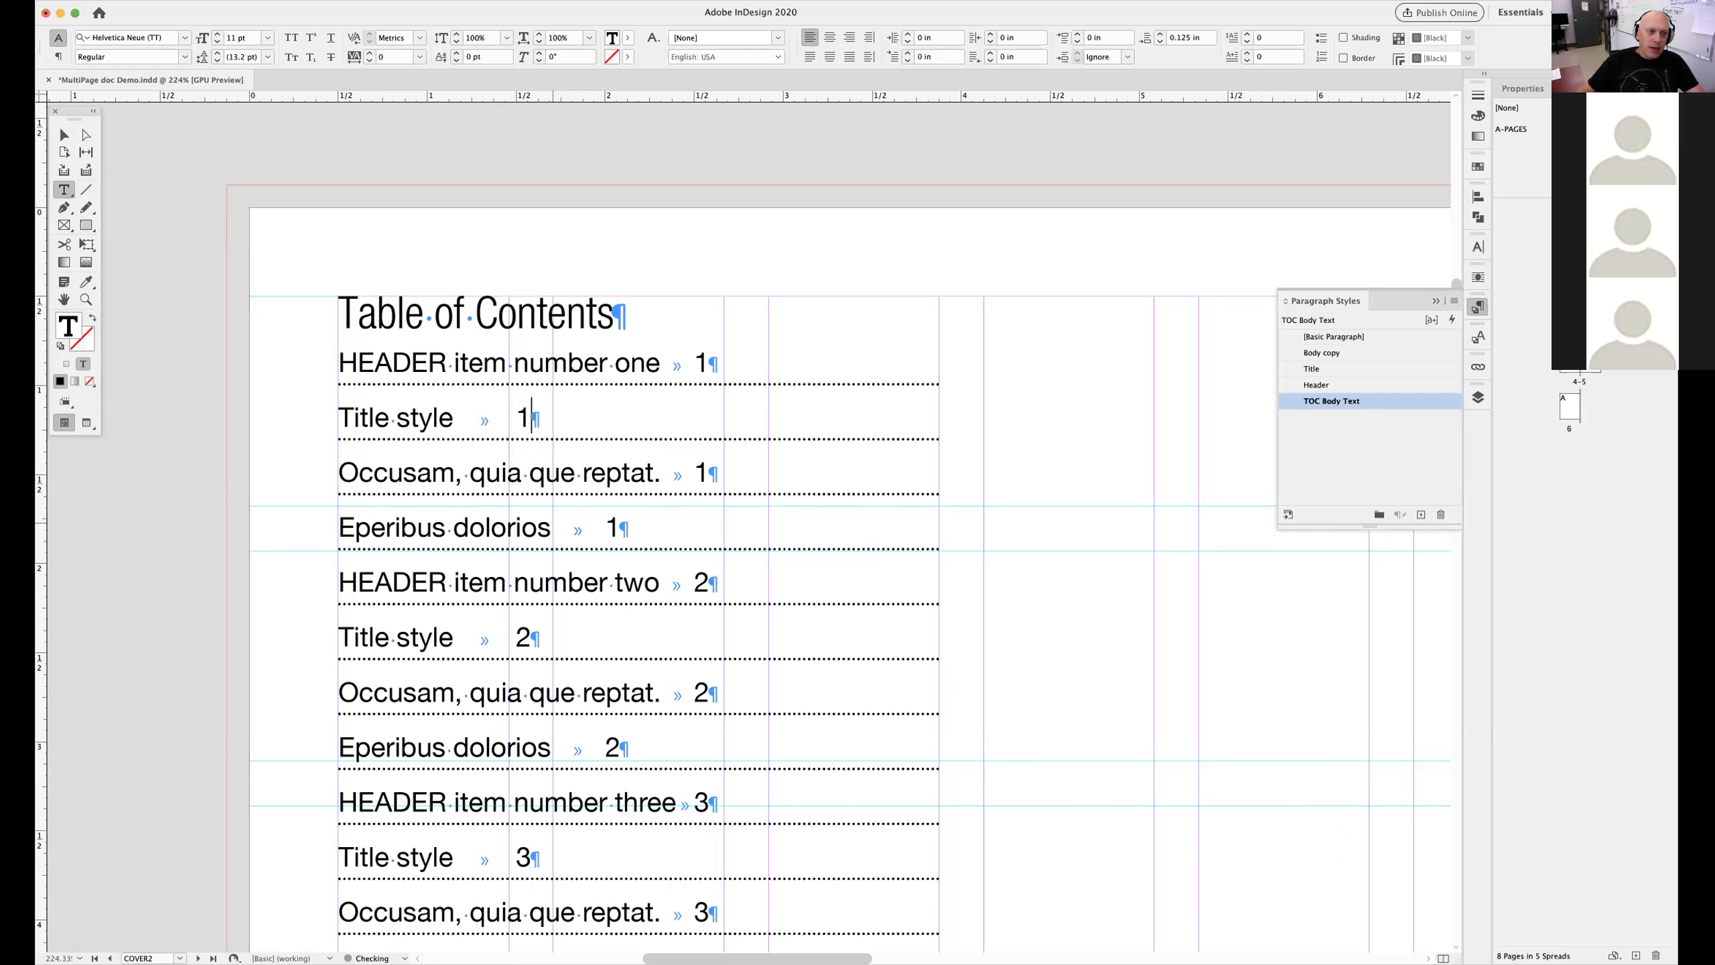
# Add a right-aligned tab stop at about 2.56 in to the TOC Body Text paragraph style
pyautogui.keyDown('alt'); pyautogui.keyDown('super'); pyautogui.click(728, 567); pyautogui.keyUp('super'); pyautogui.keyUp('alt')
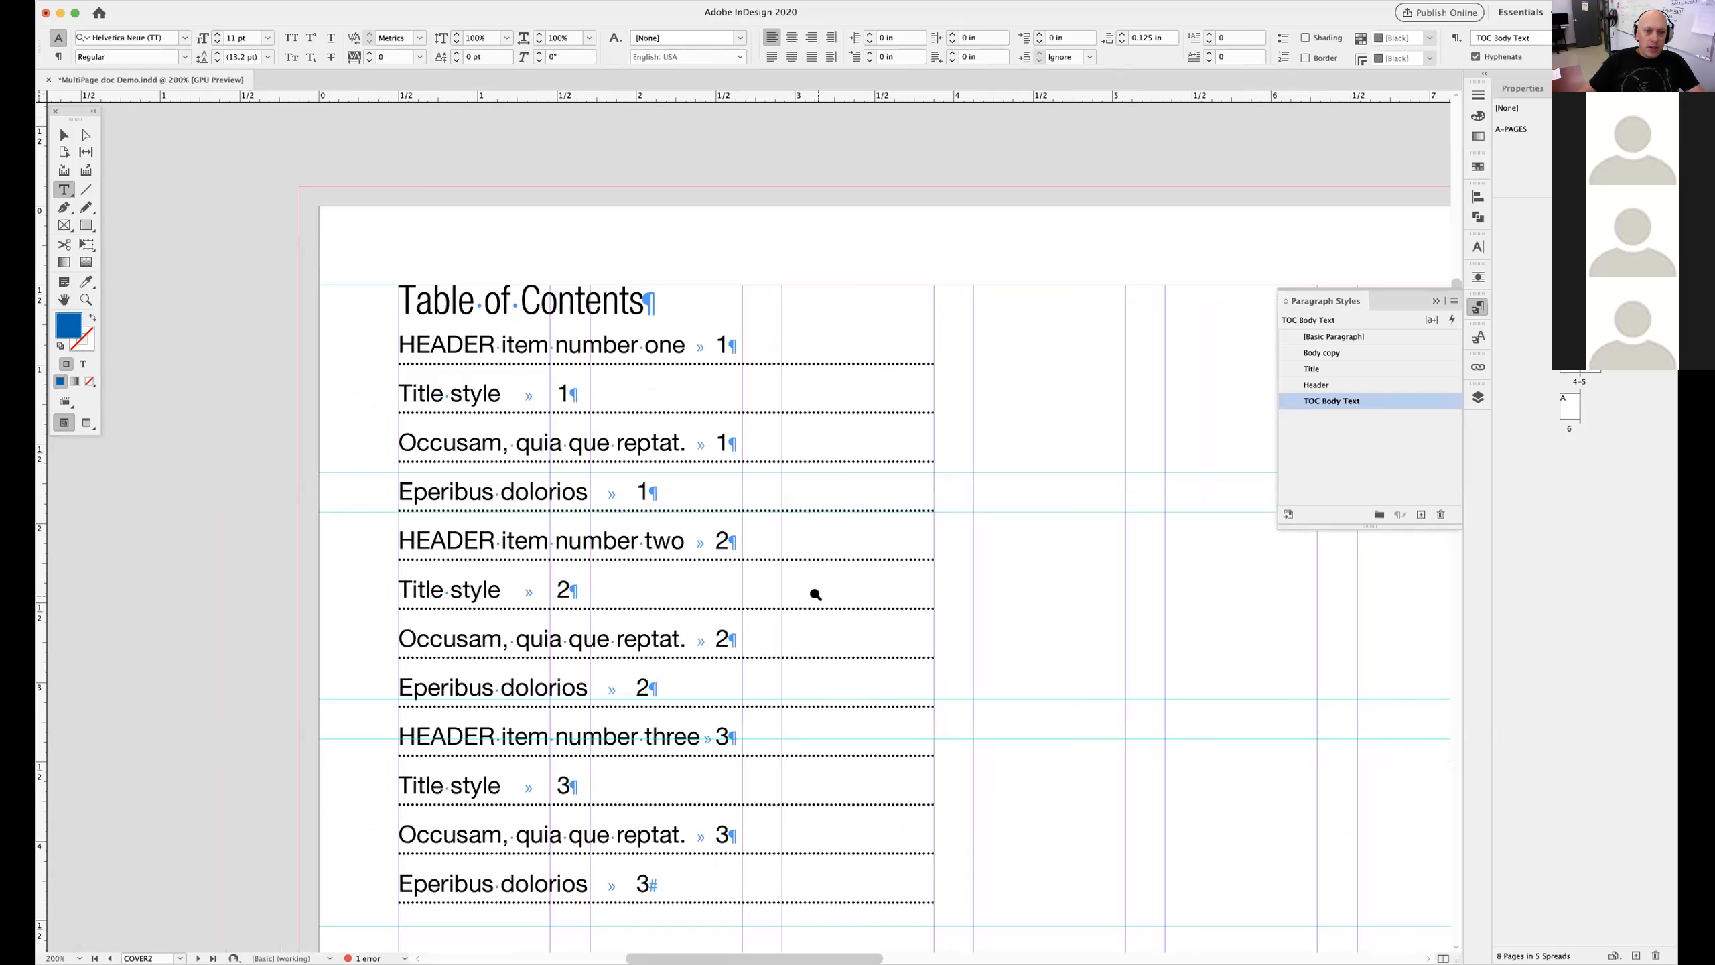
pyautogui.keyDown('alt'); pyautogui.keyDown('super'); pyautogui.click(815, 593); pyautogui.keyUp('super'); pyautogui.keyUp('alt')
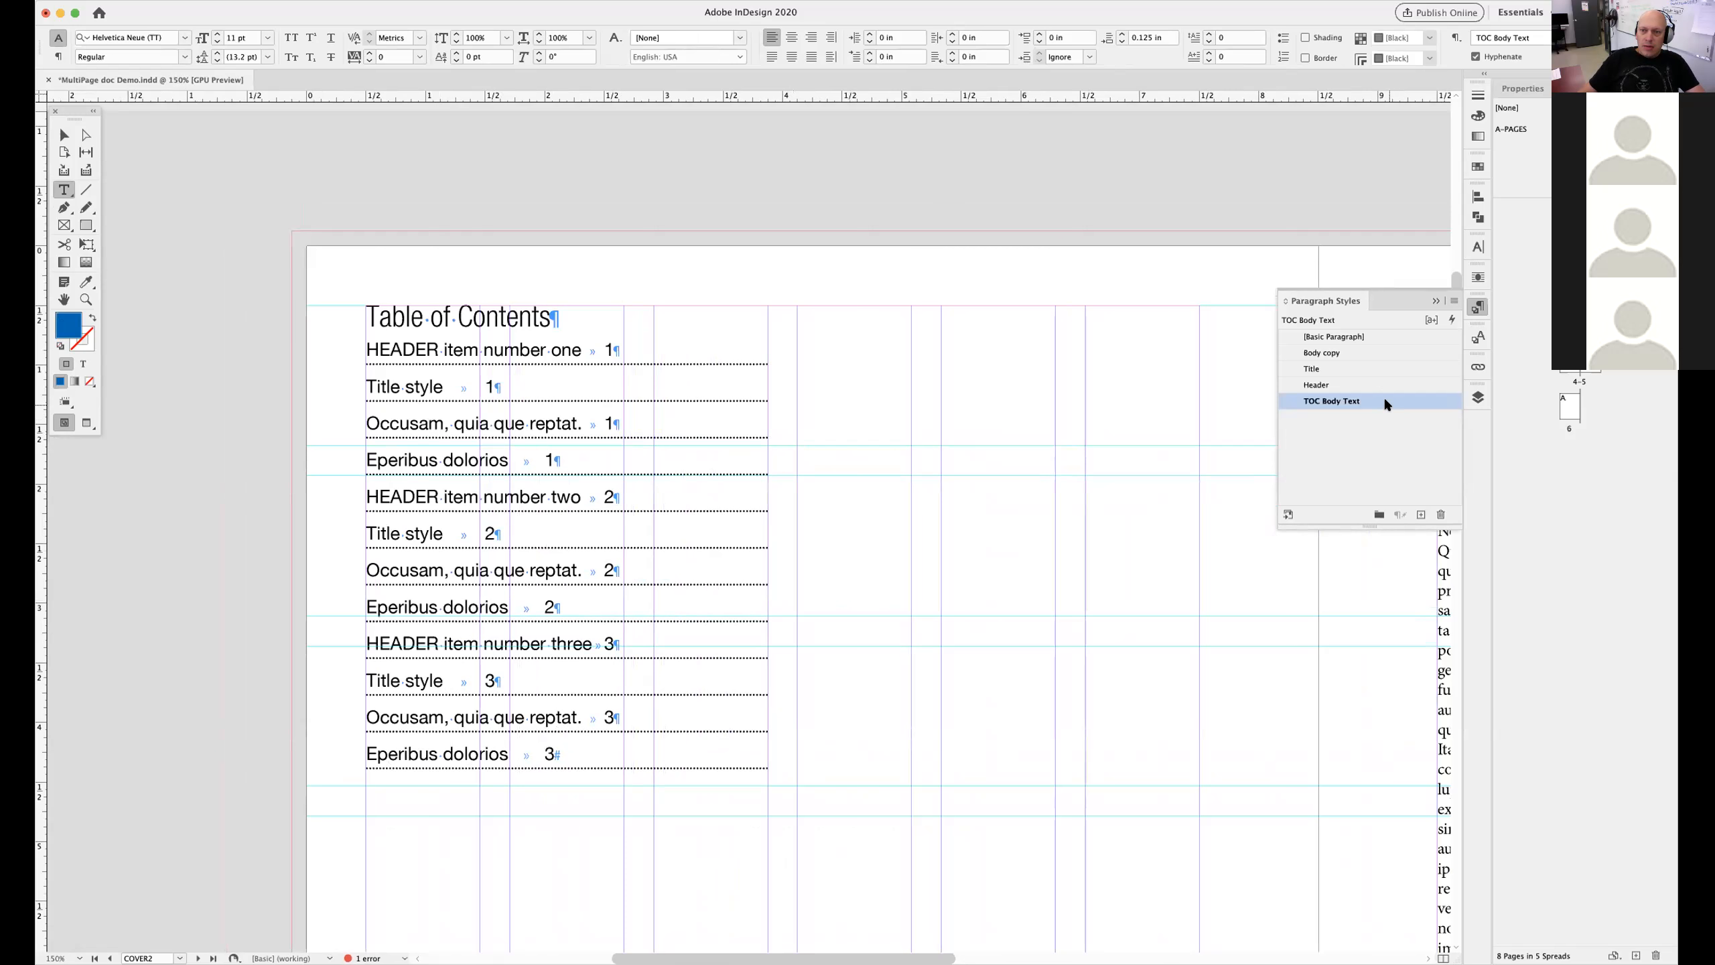
pyautogui.doubleClick(1383, 399)
pyautogui.moveTo(912, 303); pyautogui.dragTo(1017, 375)
pyautogui.click(720, 396)
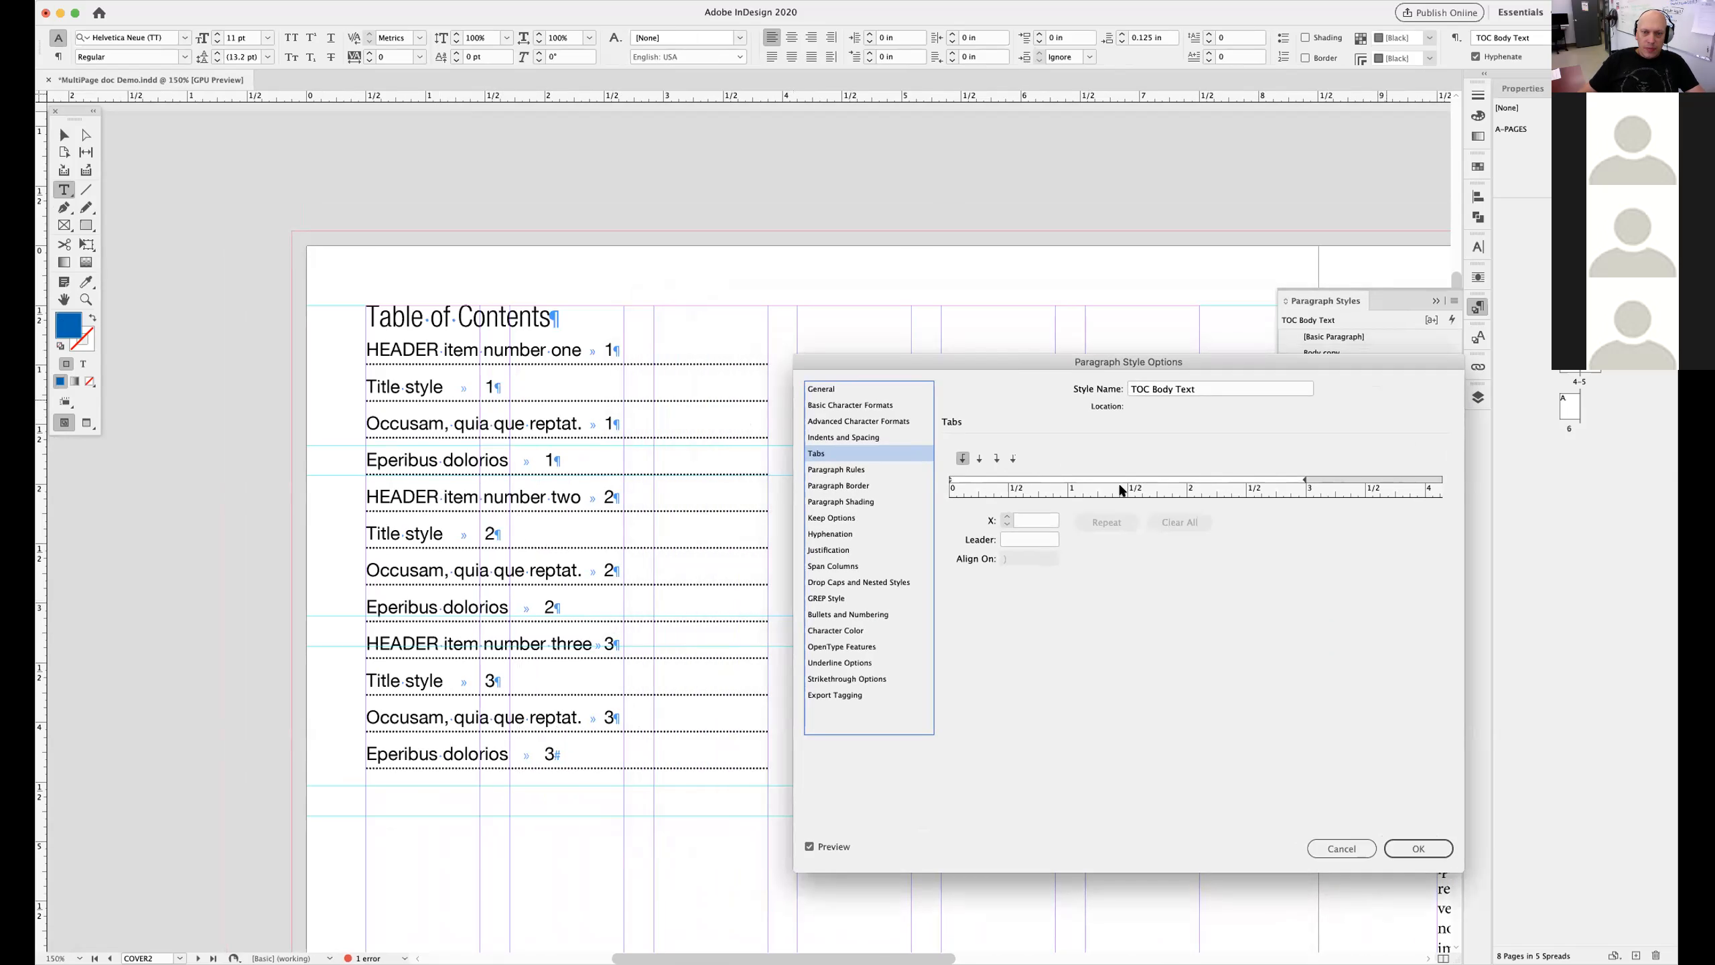
pyautogui.click(994, 459)
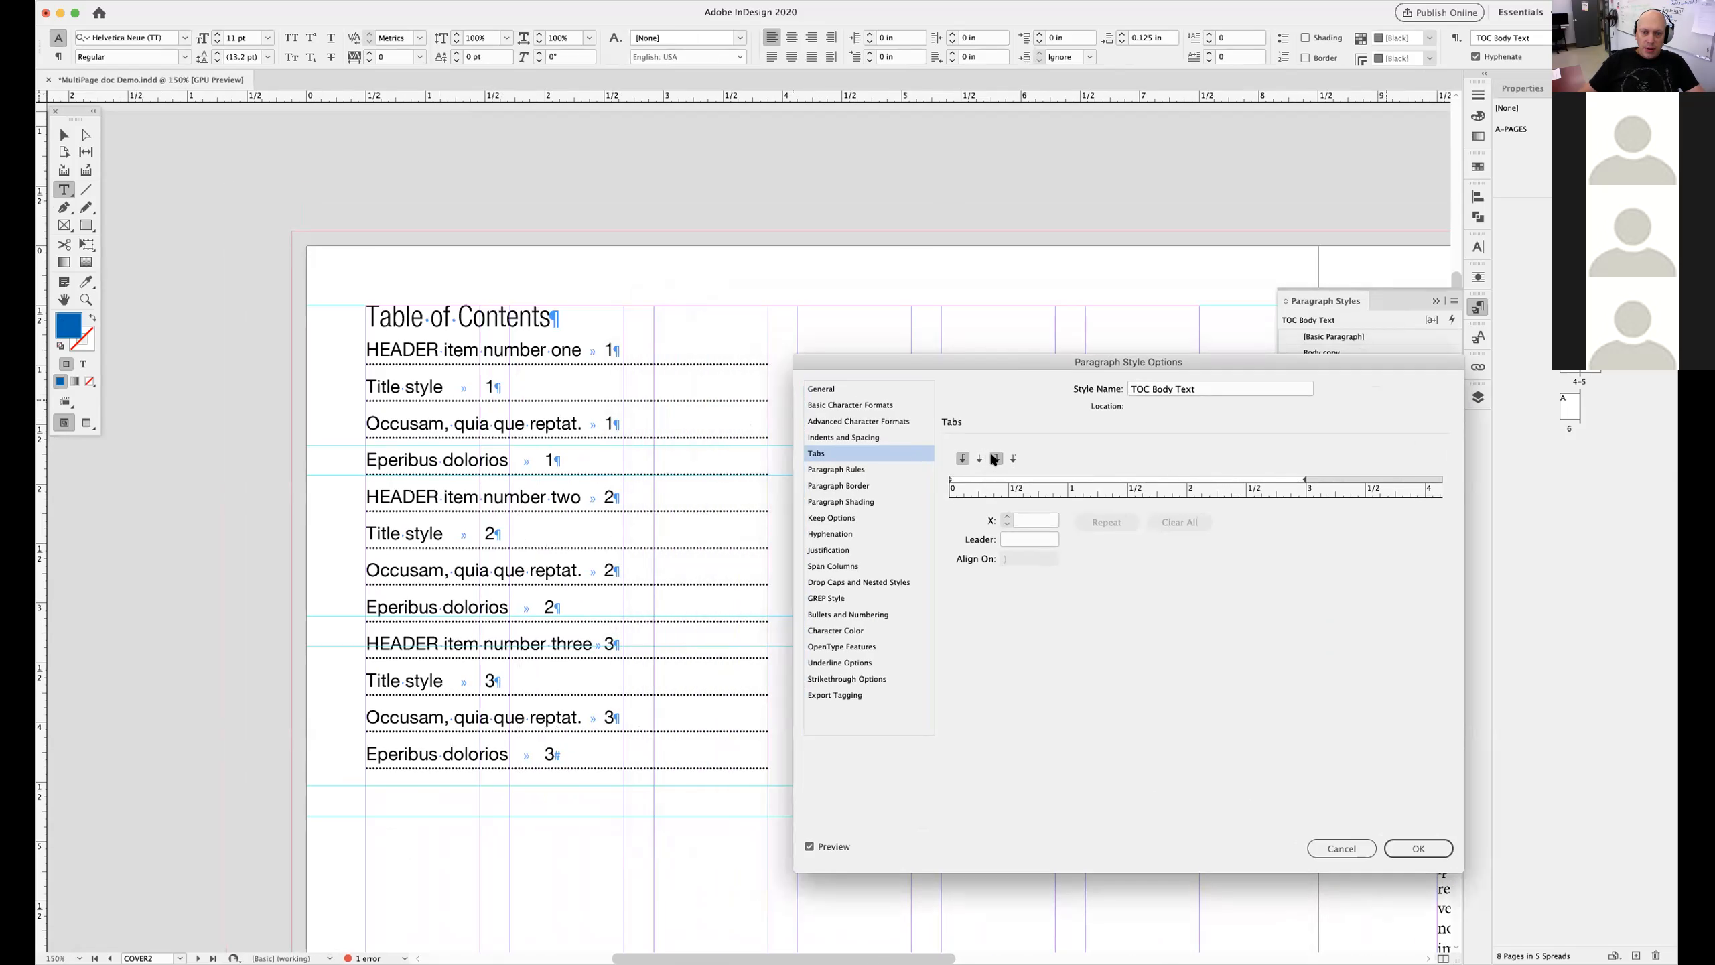
pyautogui.click(1251, 481)
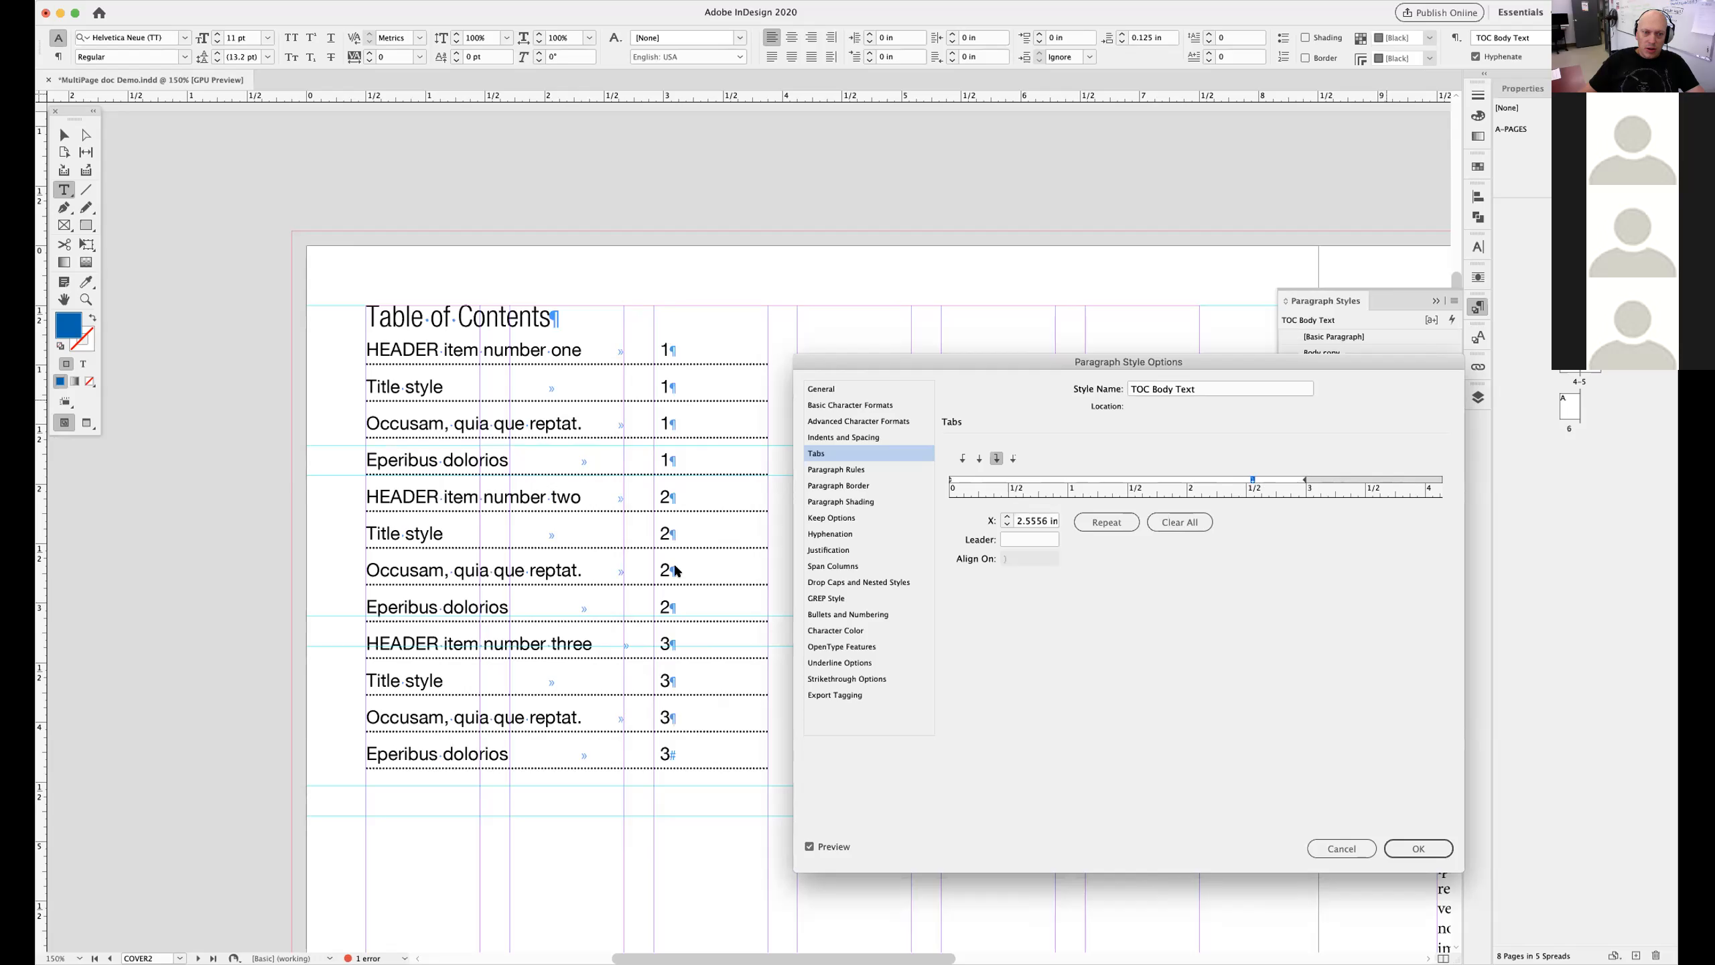
# Move the right-aligned tab stop of the TOC Body Text style to 3.25 in
pyautogui.click(1006, 516)
pyautogui.click(1006, 515)
pyautogui.click(1006, 515)
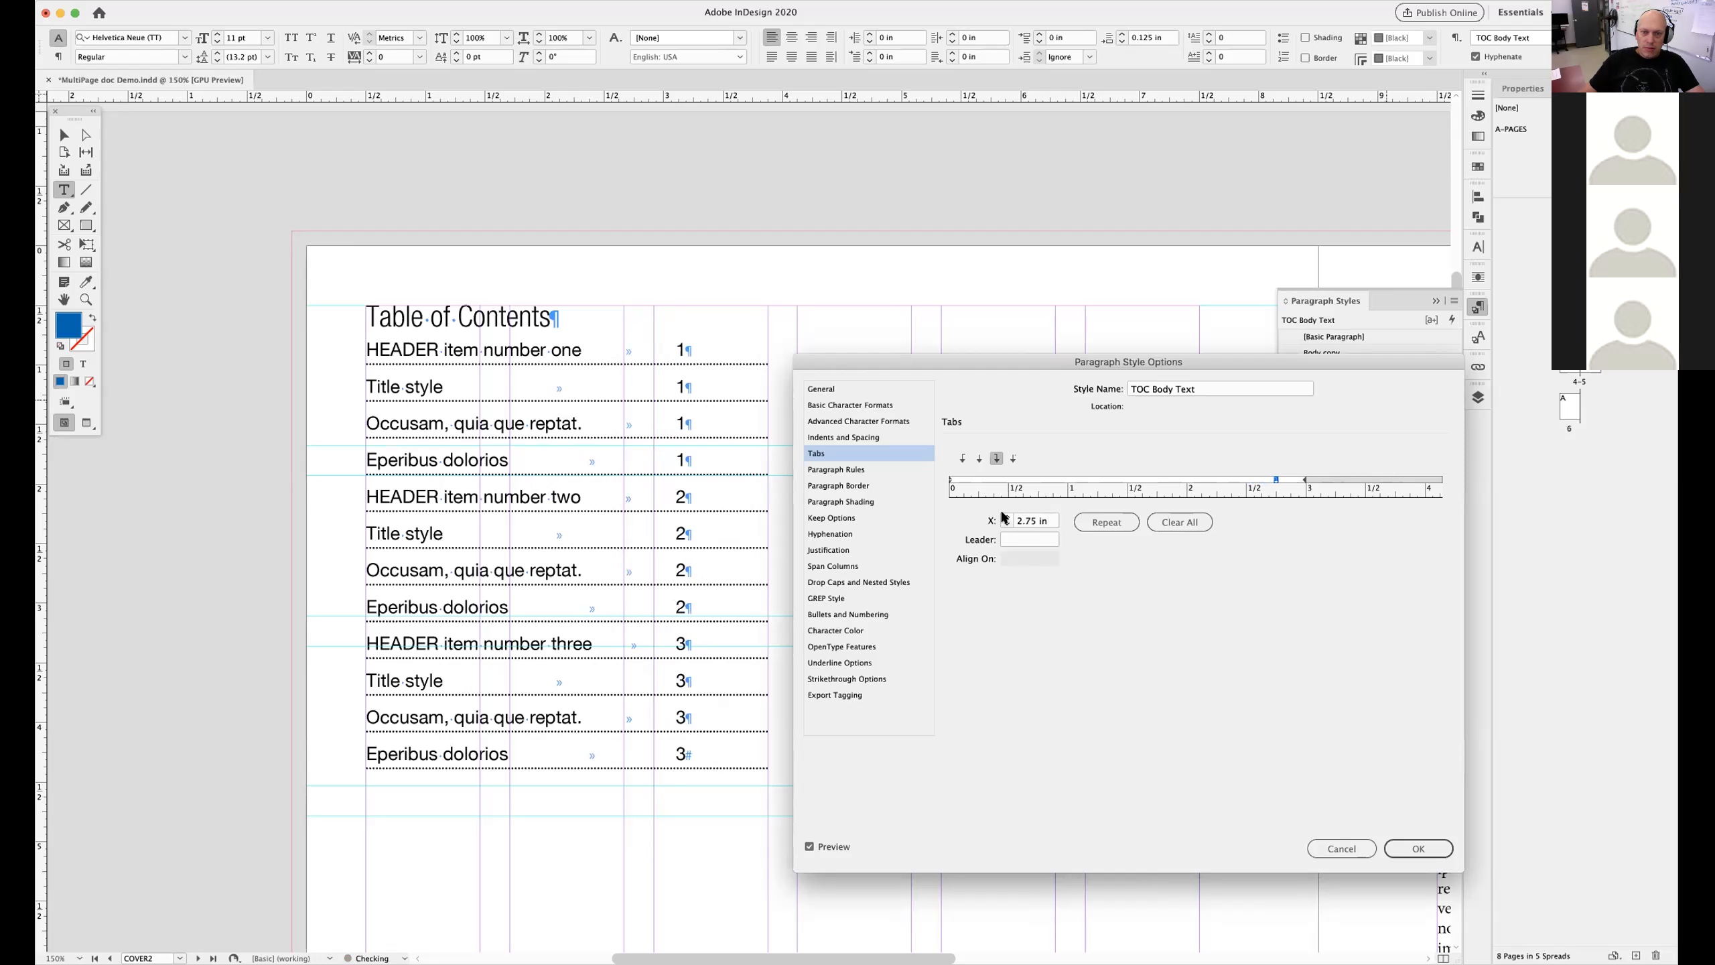
pyautogui.click(1006, 515)
pyautogui.click(1005, 515)
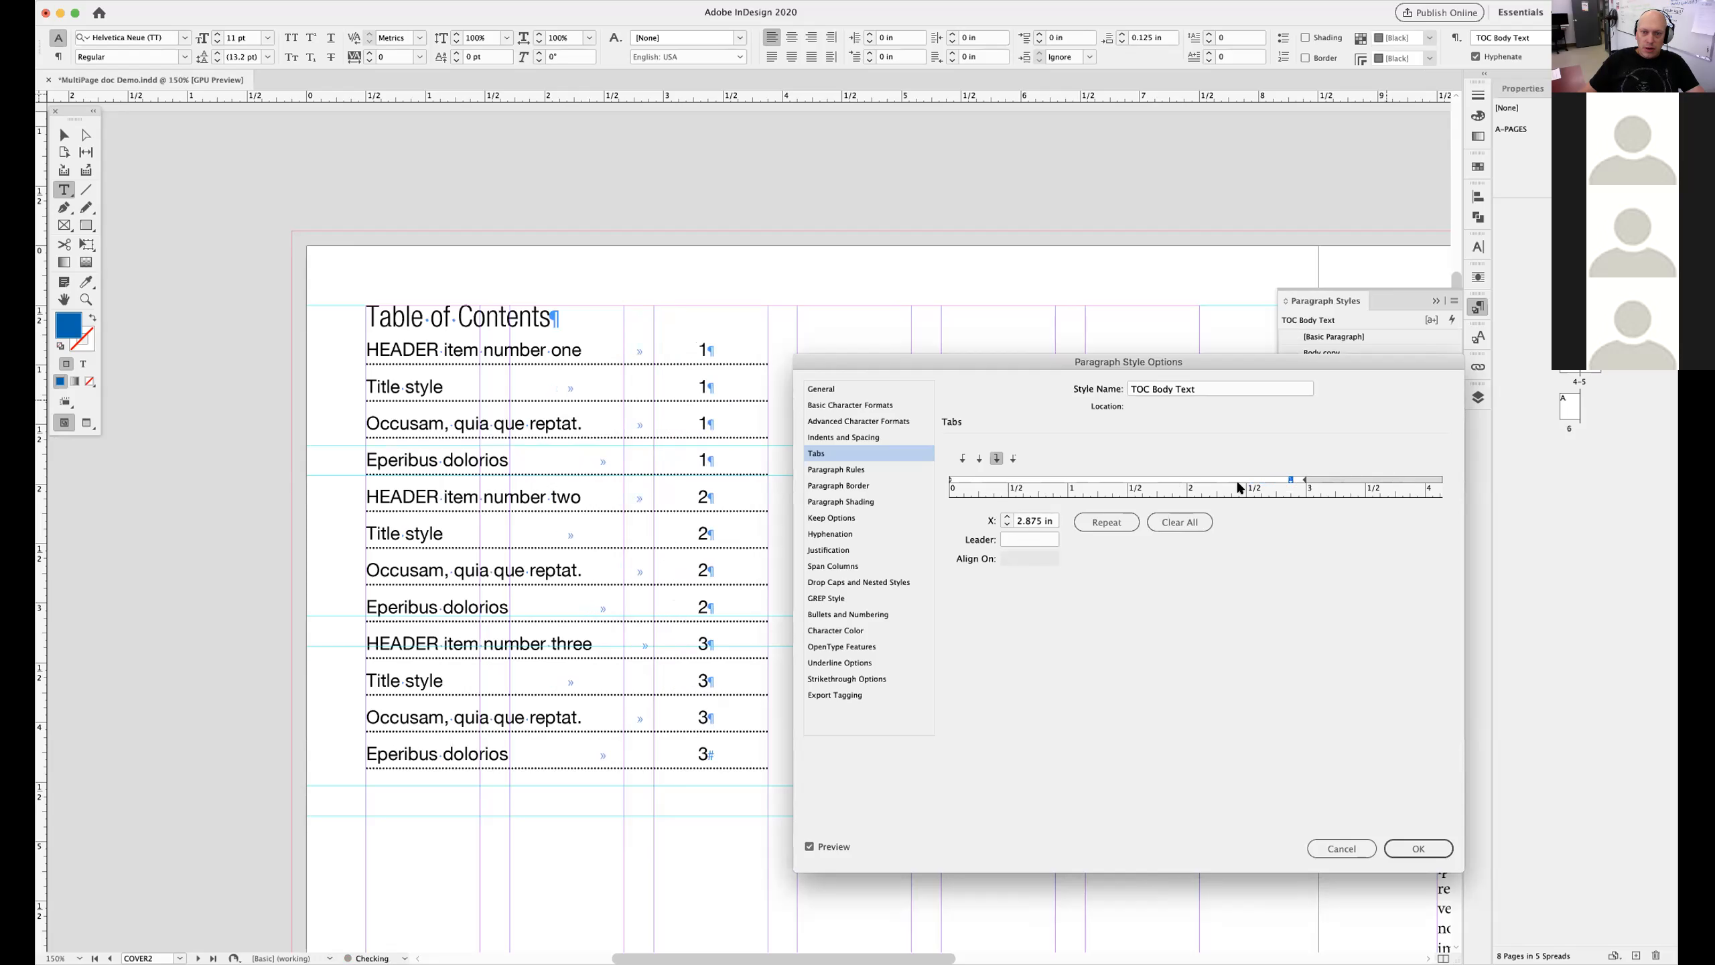
pyautogui.click(1005, 516)
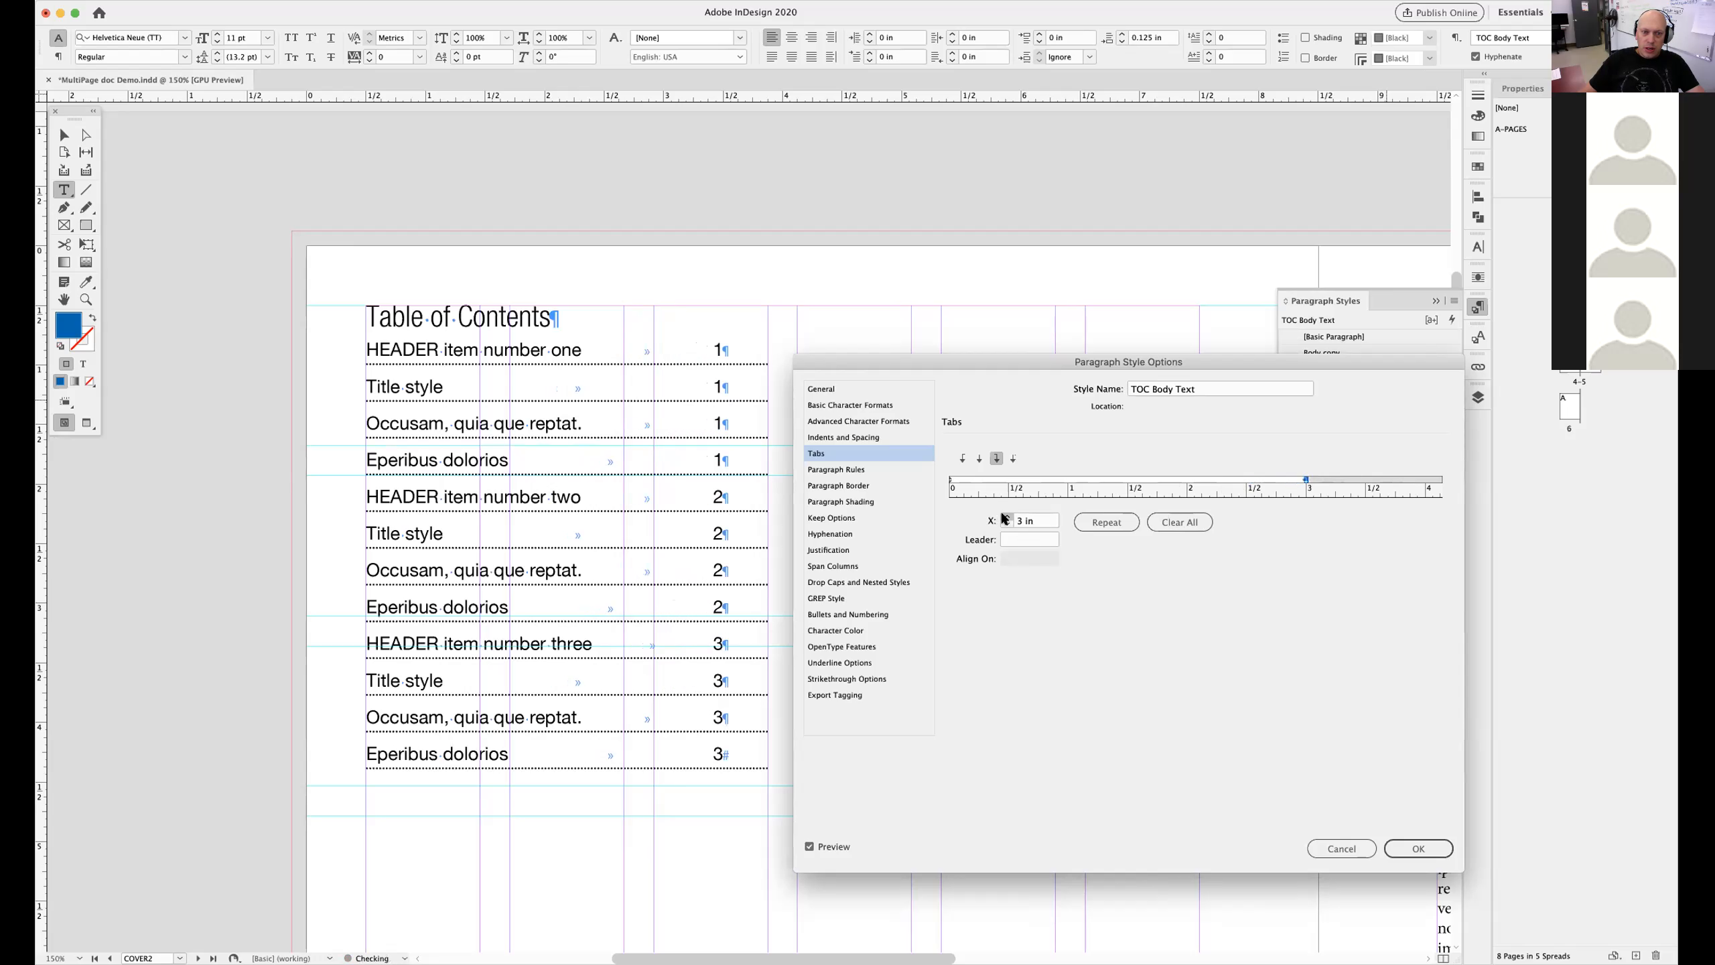
pyautogui.click(1006, 515)
pyautogui.click(1006, 515)
pyautogui.click(1006, 516)
pyautogui.click(1005, 514)
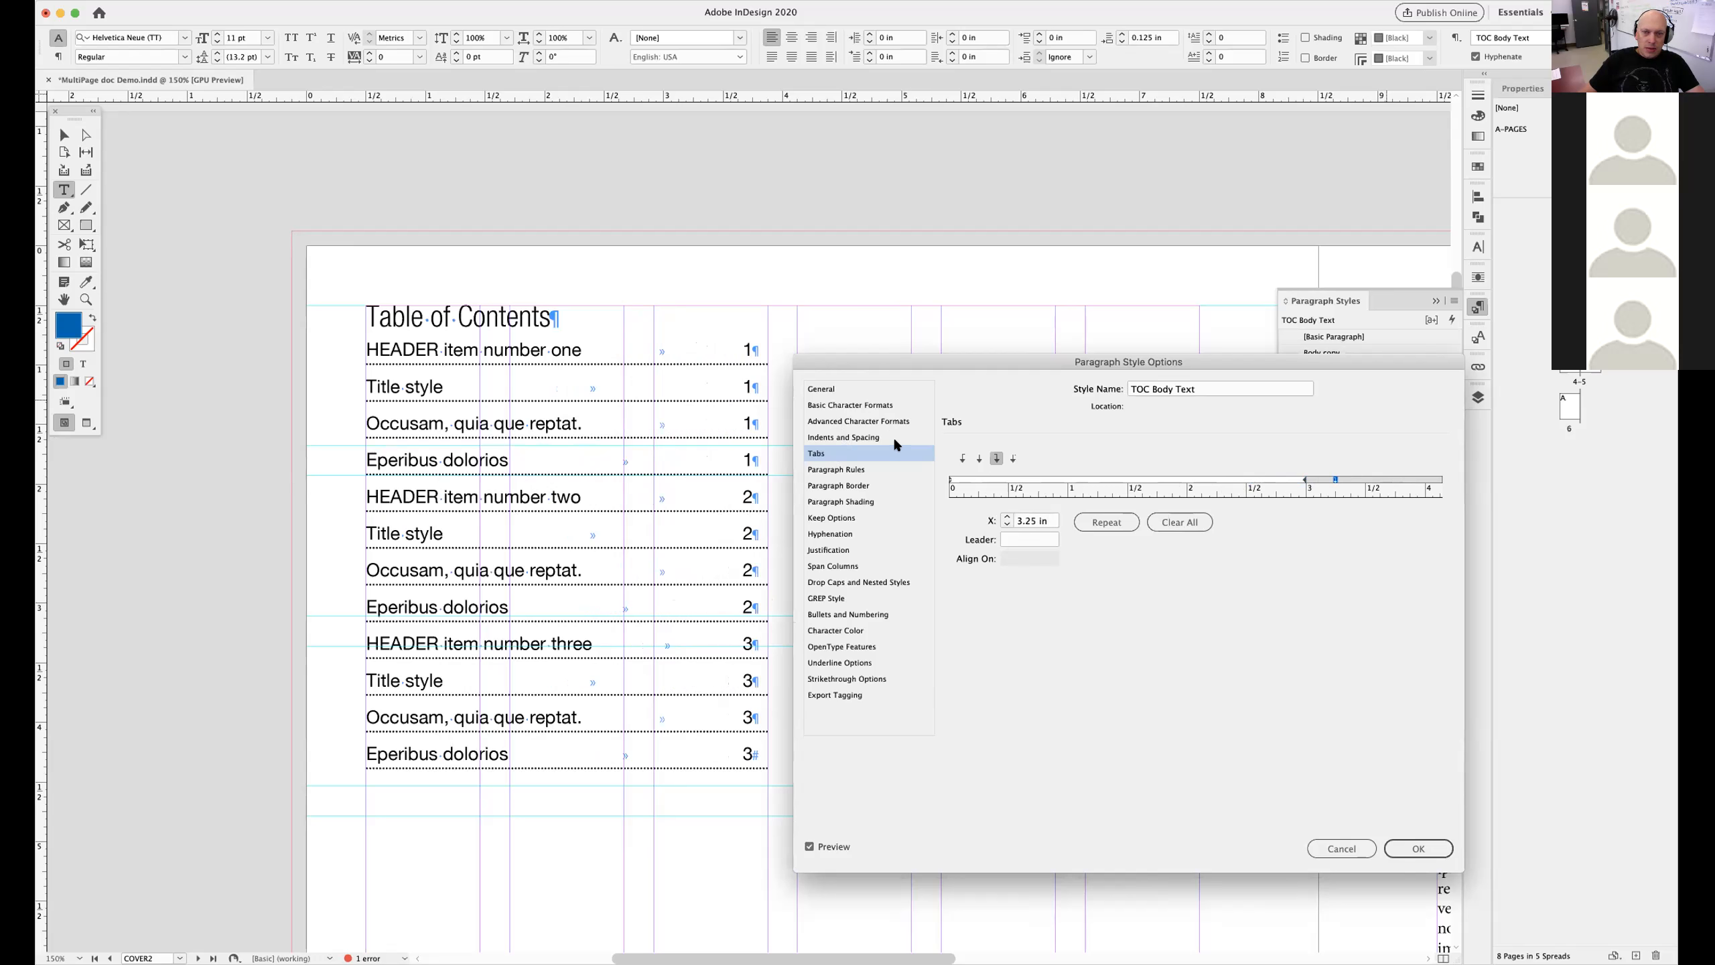
# Set the left indent of the TOC Body Text style to 0.125 in and accept the style changes
pyautogui.click(832, 435)
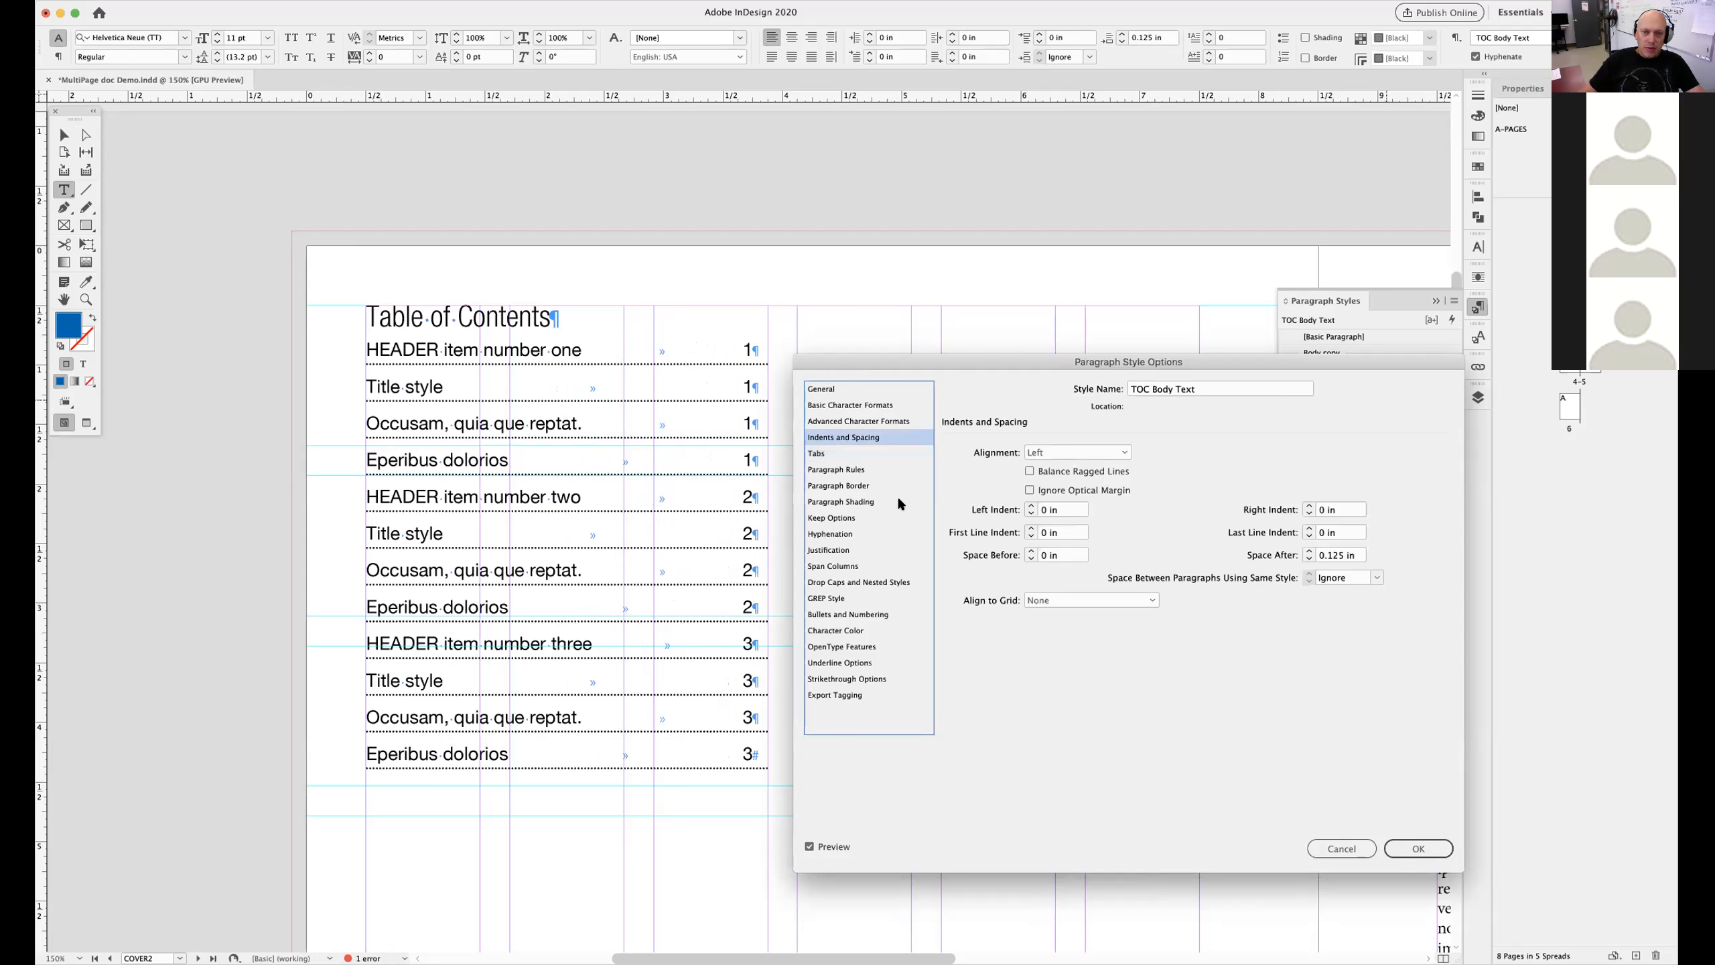
pyautogui.click(1030, 505)
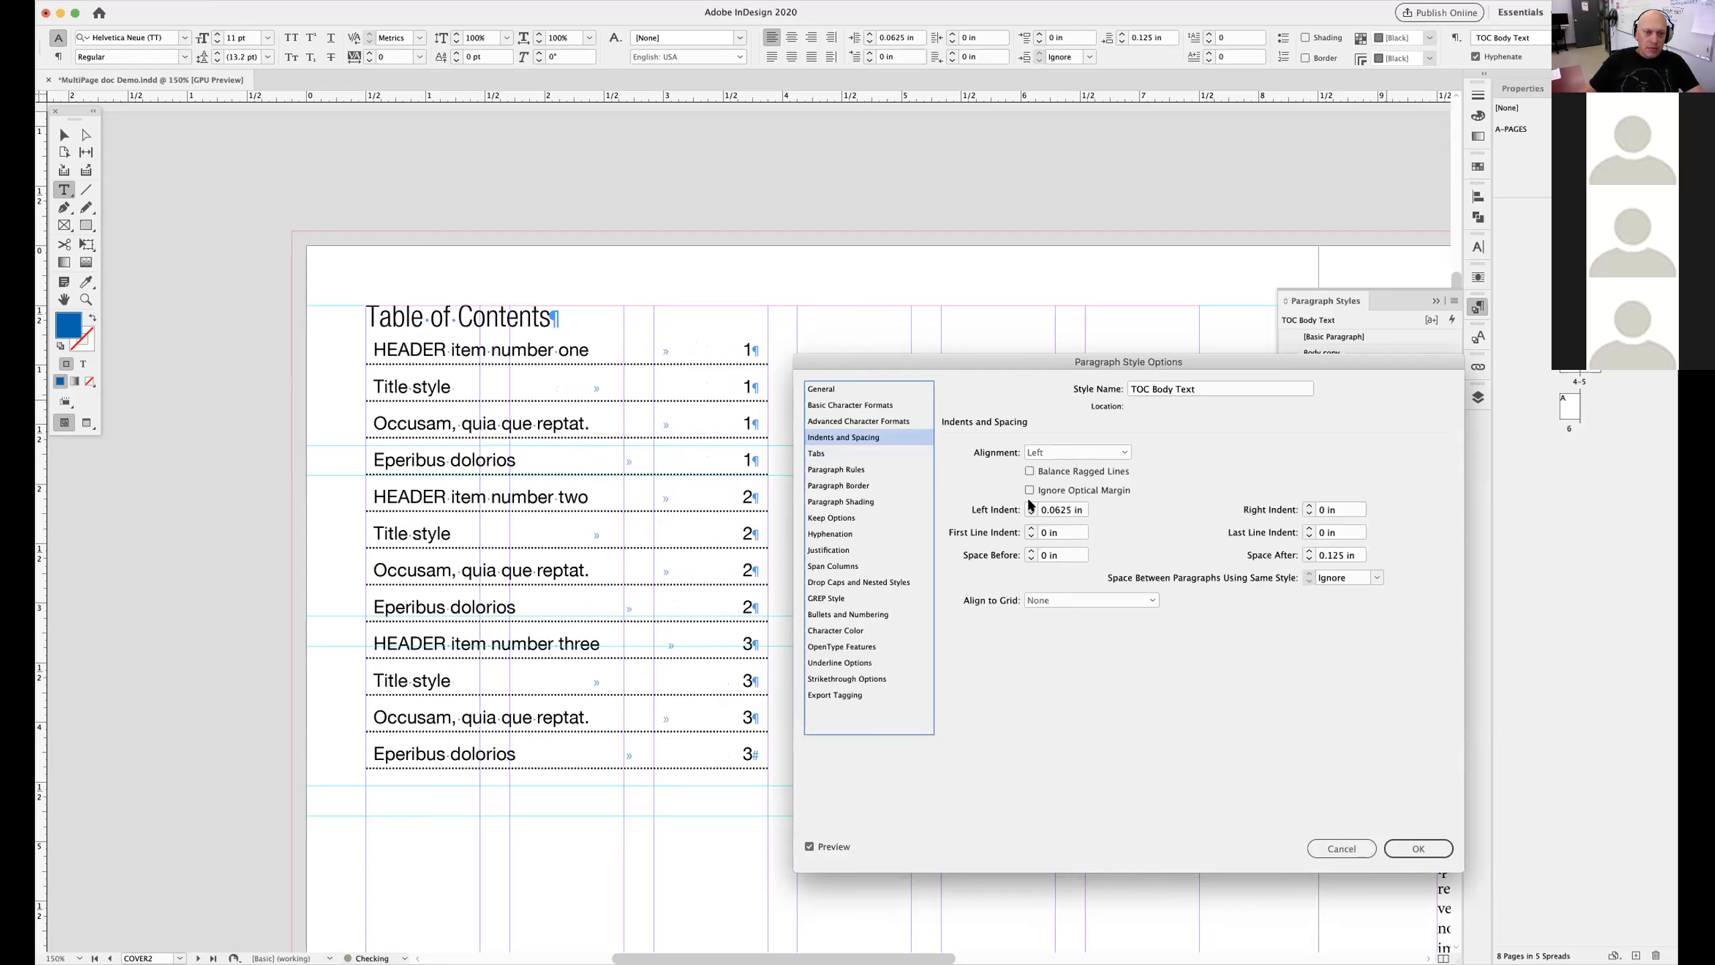
pyautogui.click(1030, 505)
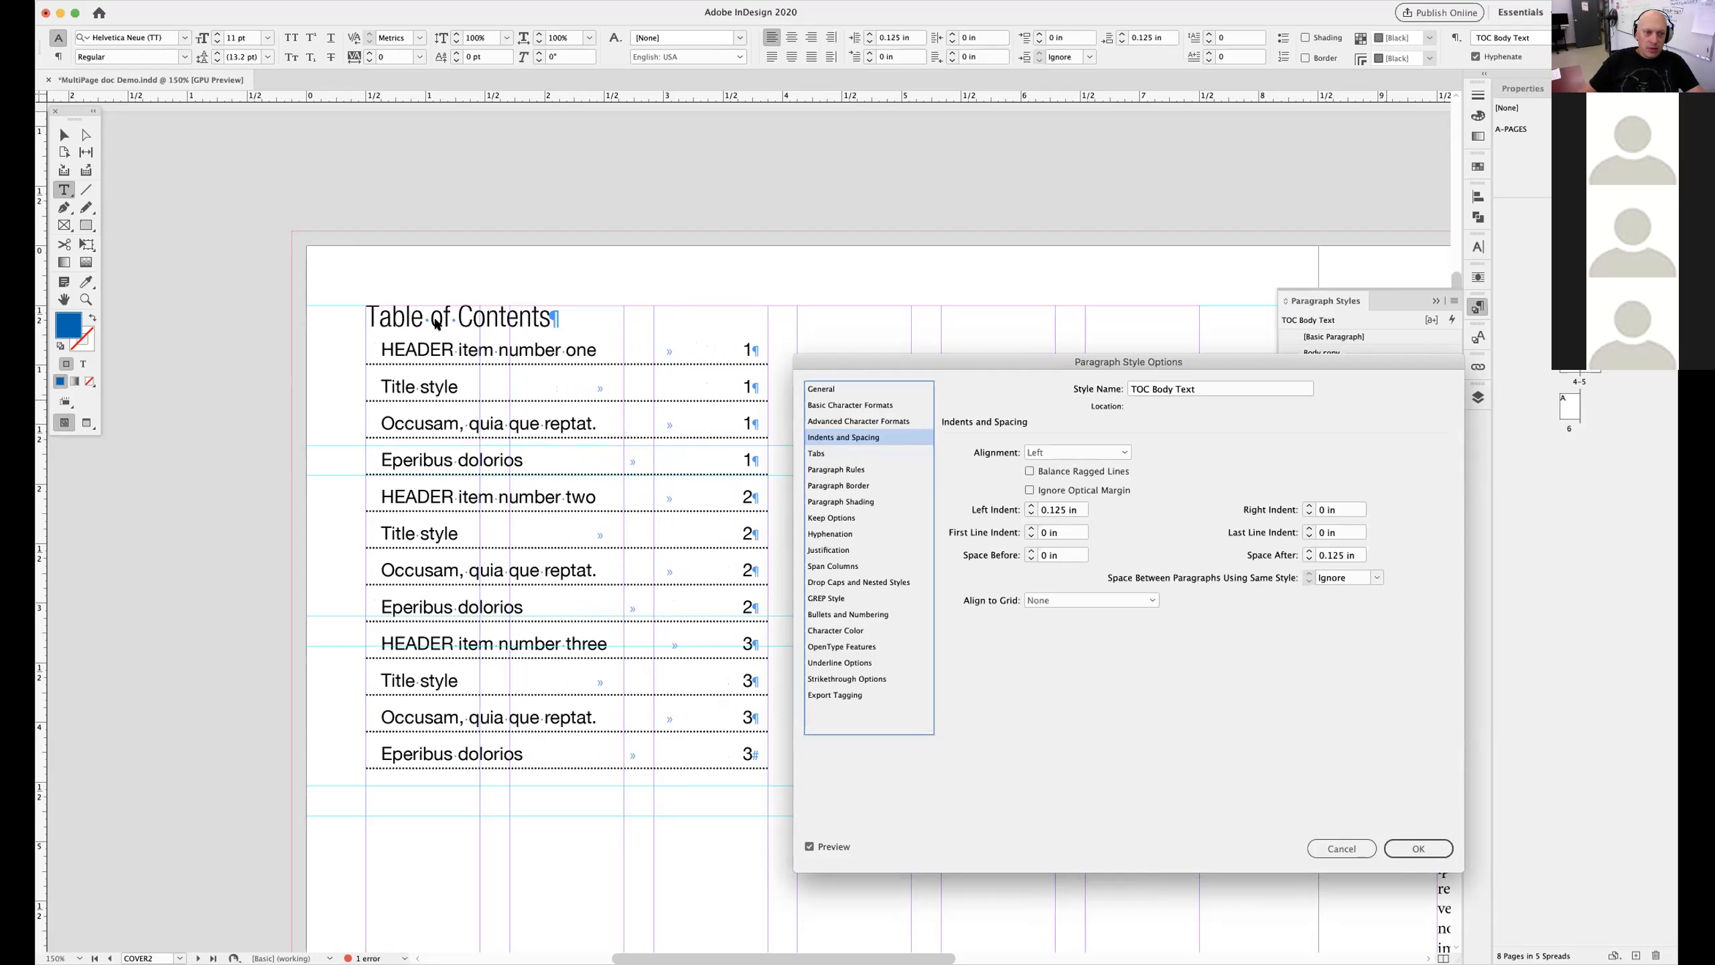
pyautogui.click(1418, 848)
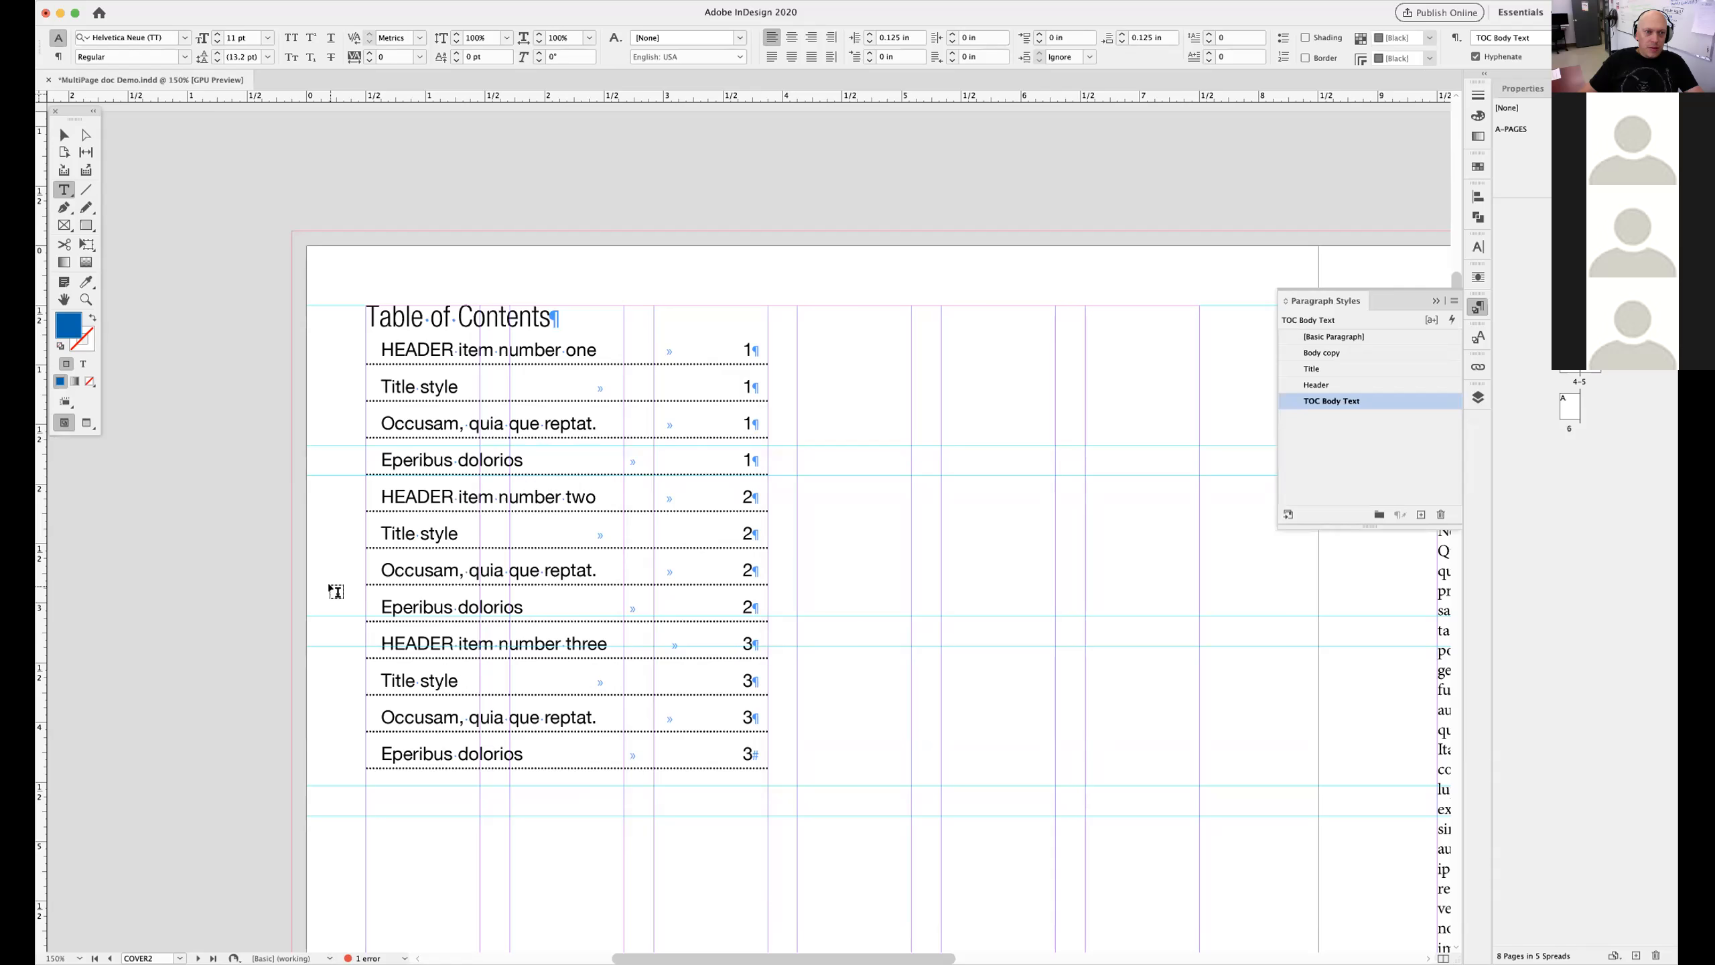
# Preview the spread without guides and hidden characters, leaving the table of contents frame deselected
pyautogui.press('w')
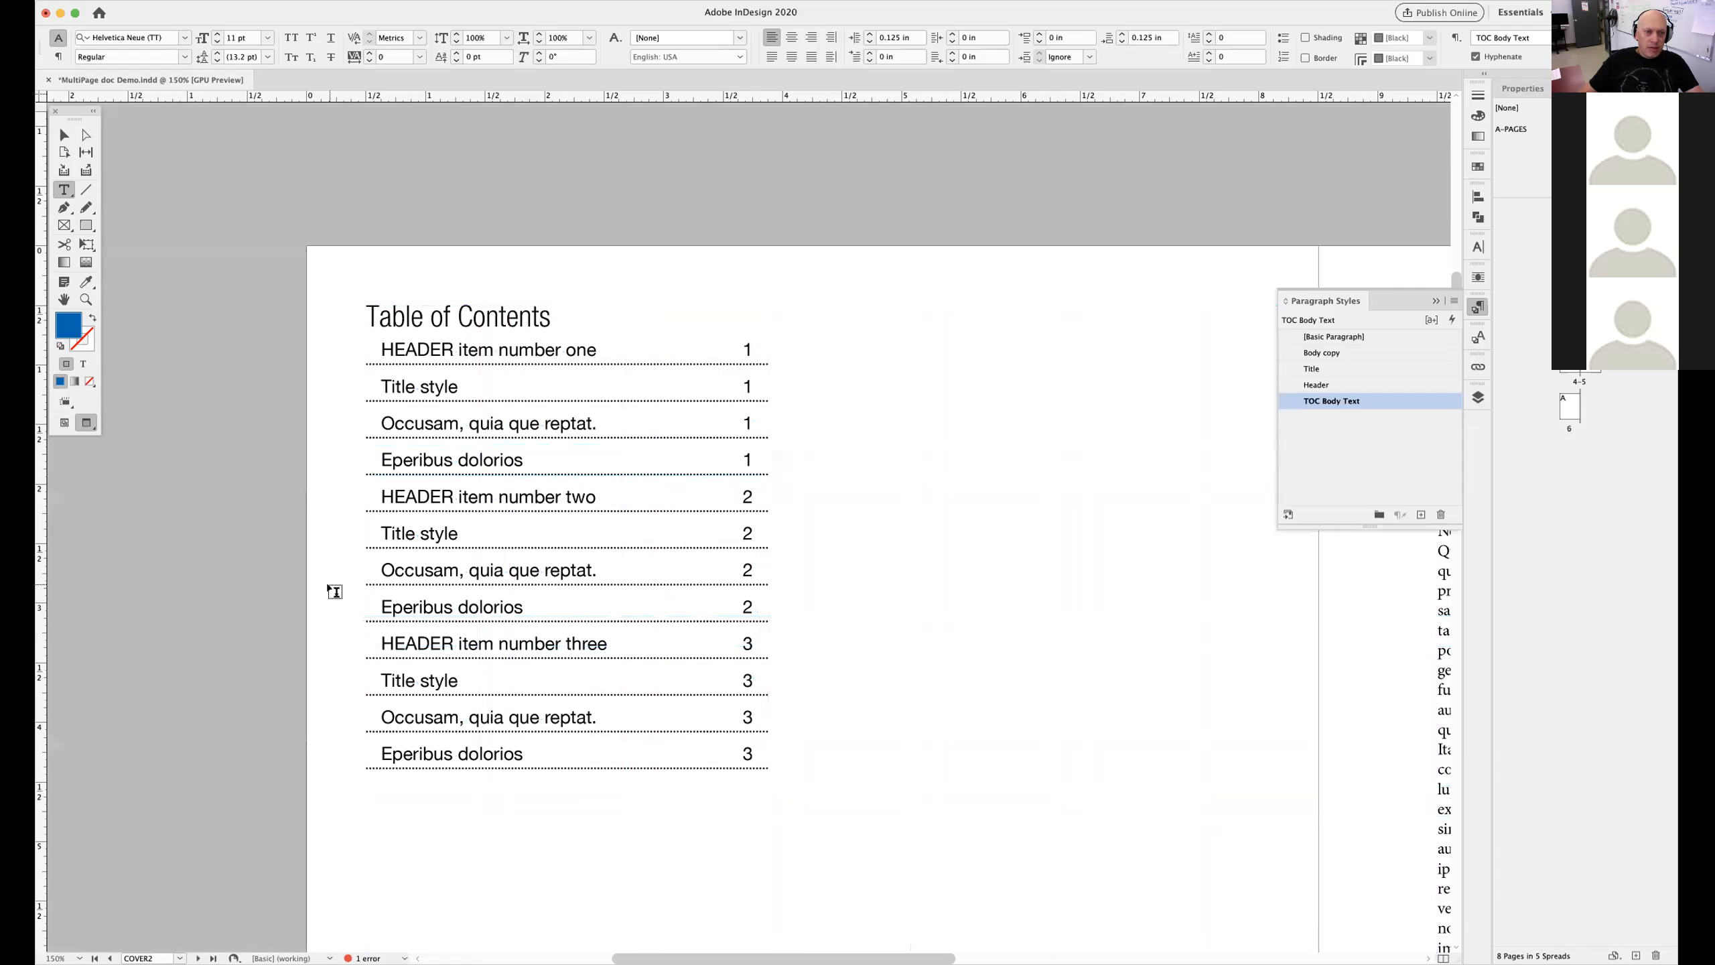
pyautogui.press('super+minus')
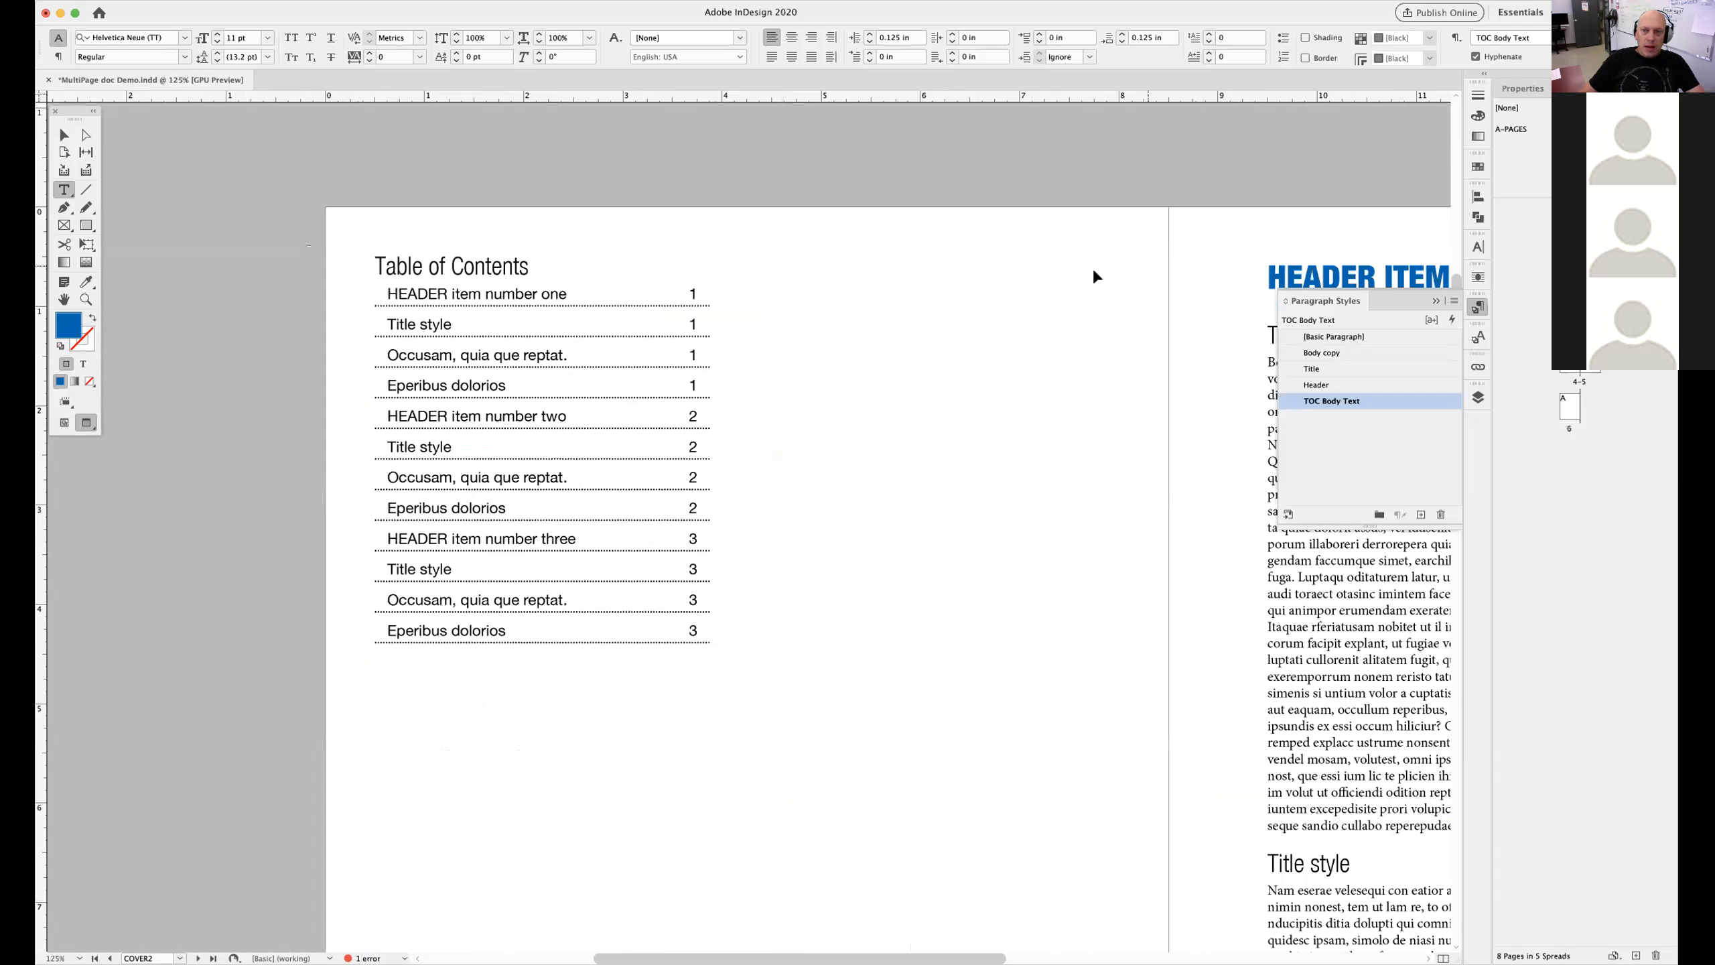
pyautogui.press('super+minus')
pyautogui.moveTo(313, 286); pyautogui.dragTo(368, 292)
pyautogui.press('Escape')
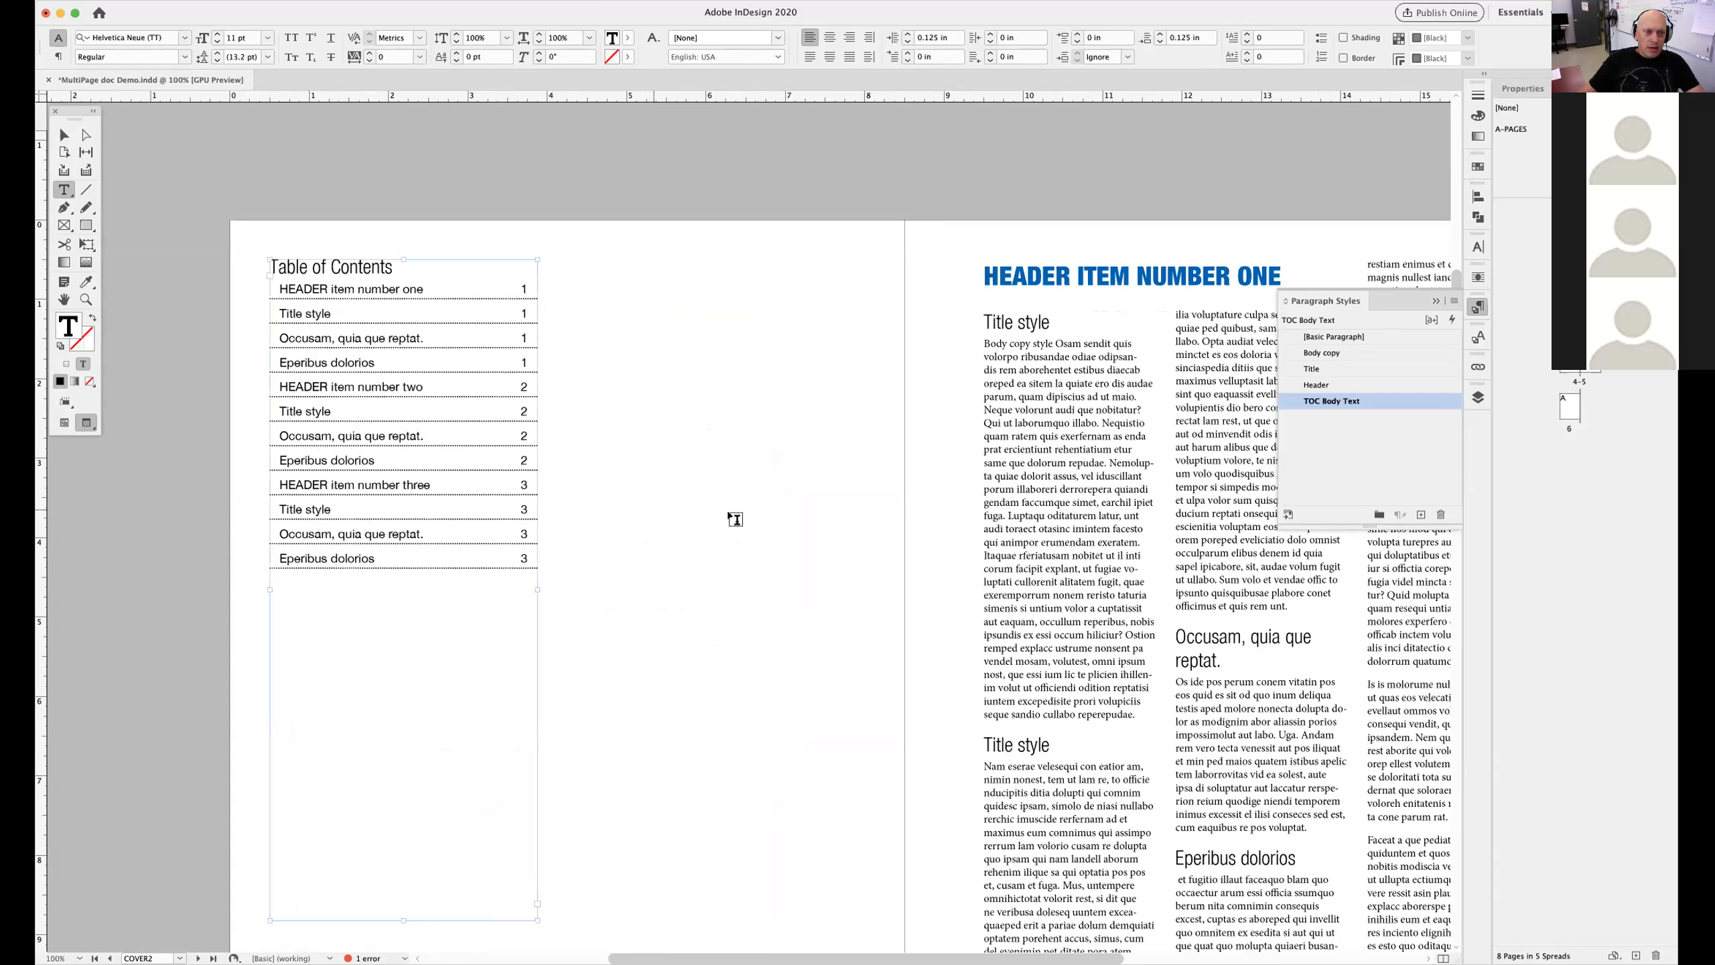
pyautogui.click(735, 518)
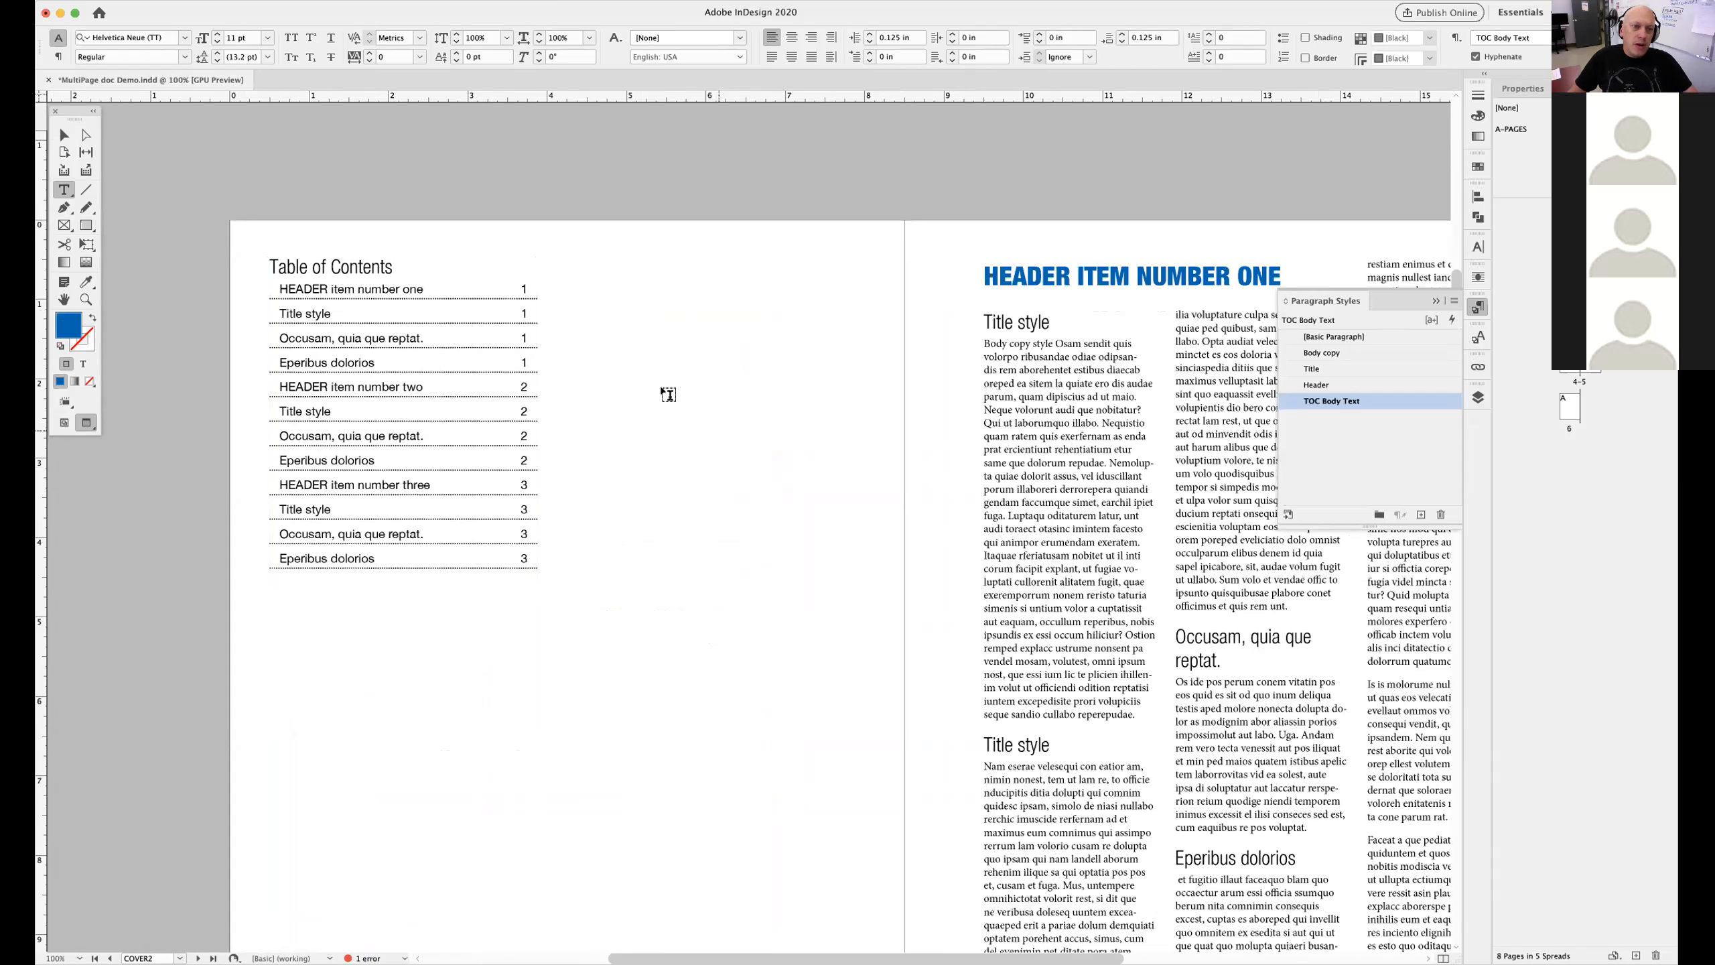
# Compare selecting the whole HEADER item number one entry with selecting only its page number, and collapse the paragraph styles
pyautogui.doubleClick(524, 289)
pyautogui.moveTo(515, 292); pyautogui.dragTo(277, 291)
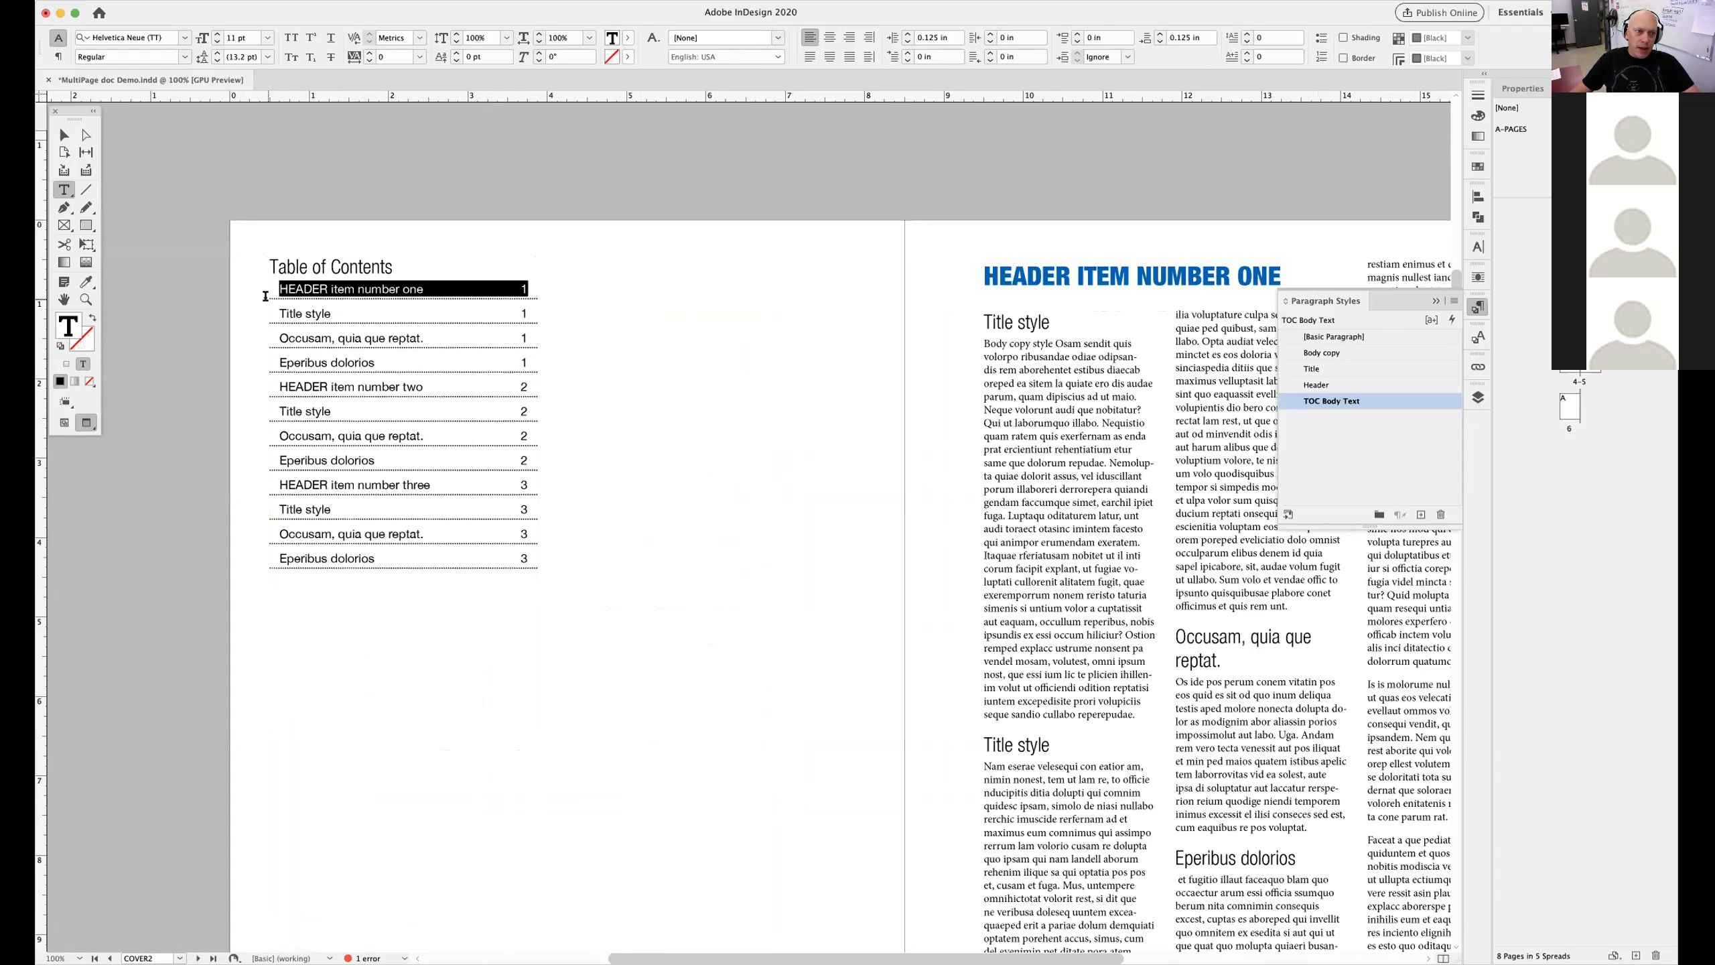
pyautogui.click(522, 288)
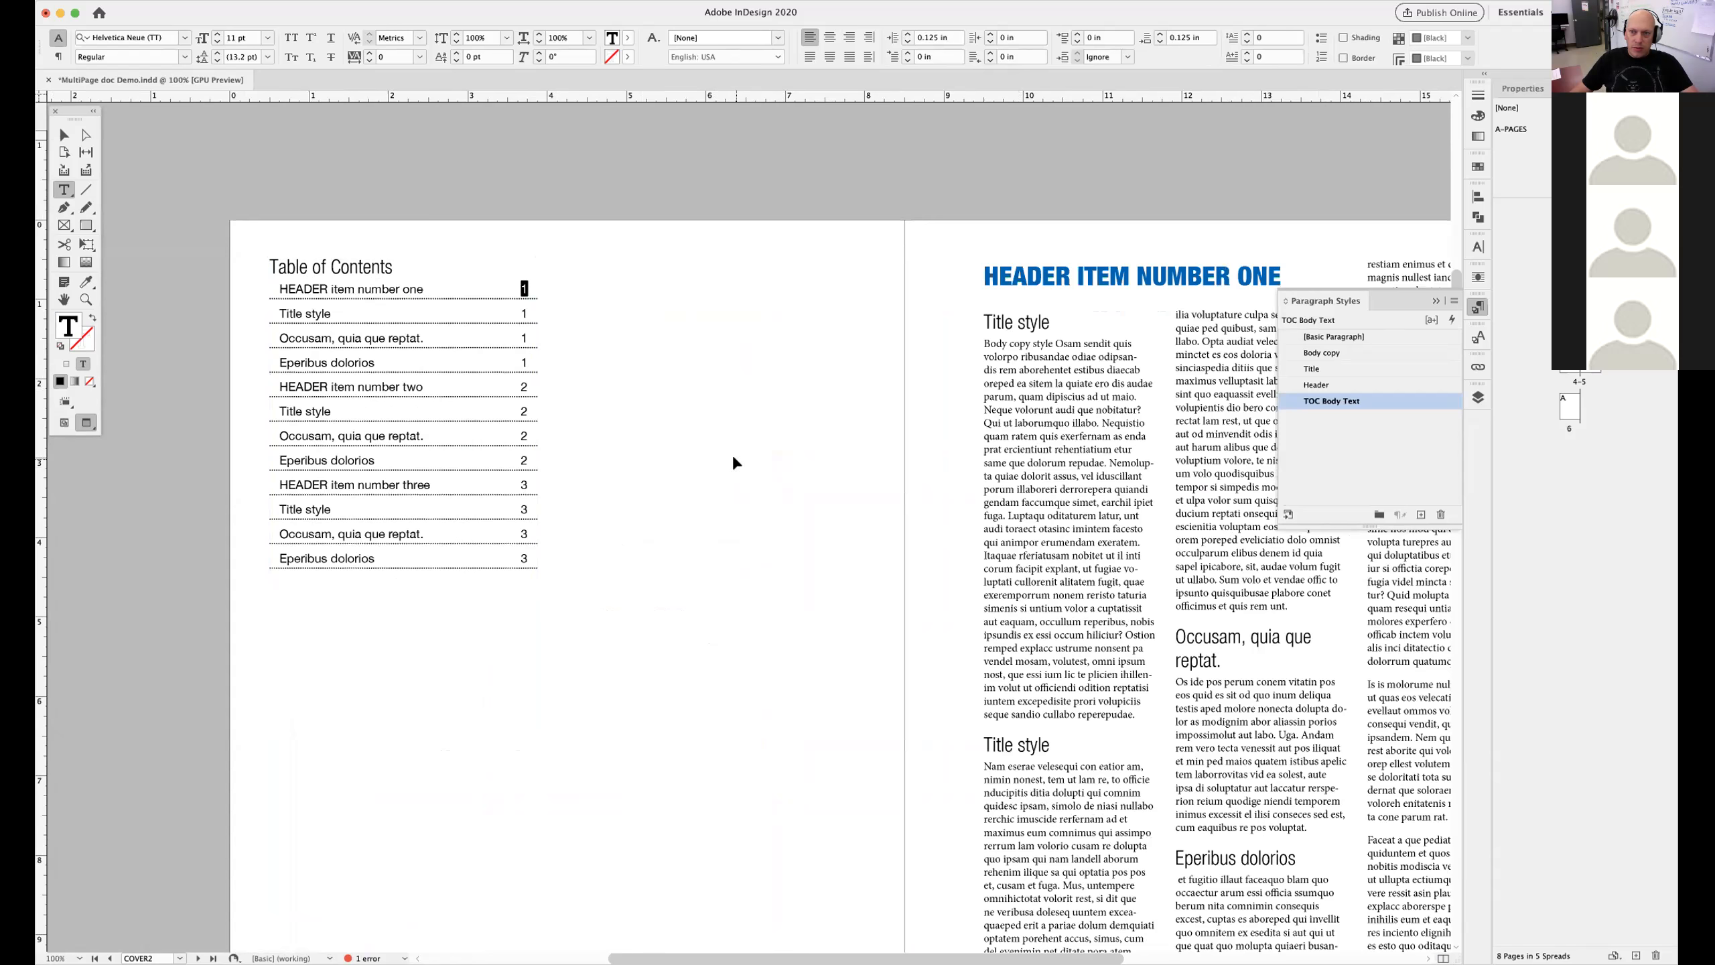
pyautogui.click(1435, 300)
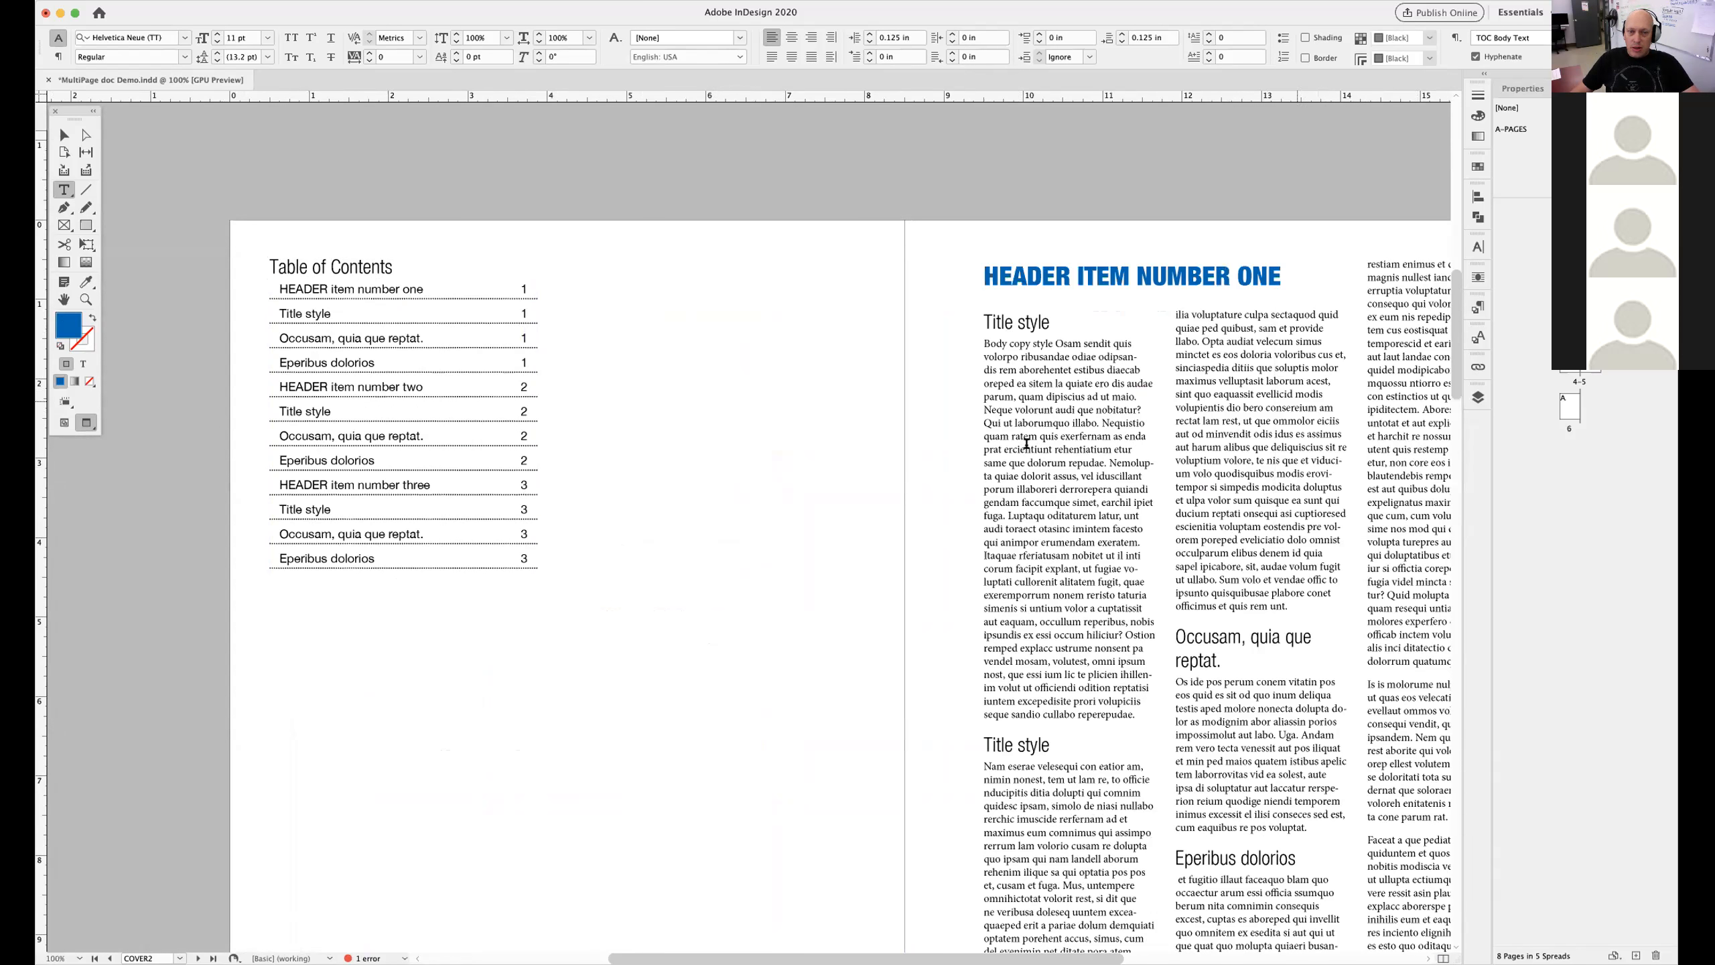
# Format the page number of the HEADER item number one entry as Bold in the blue C=100 M=60 Y=0 K=0 swatch
pyautogui.click(1475, 337)
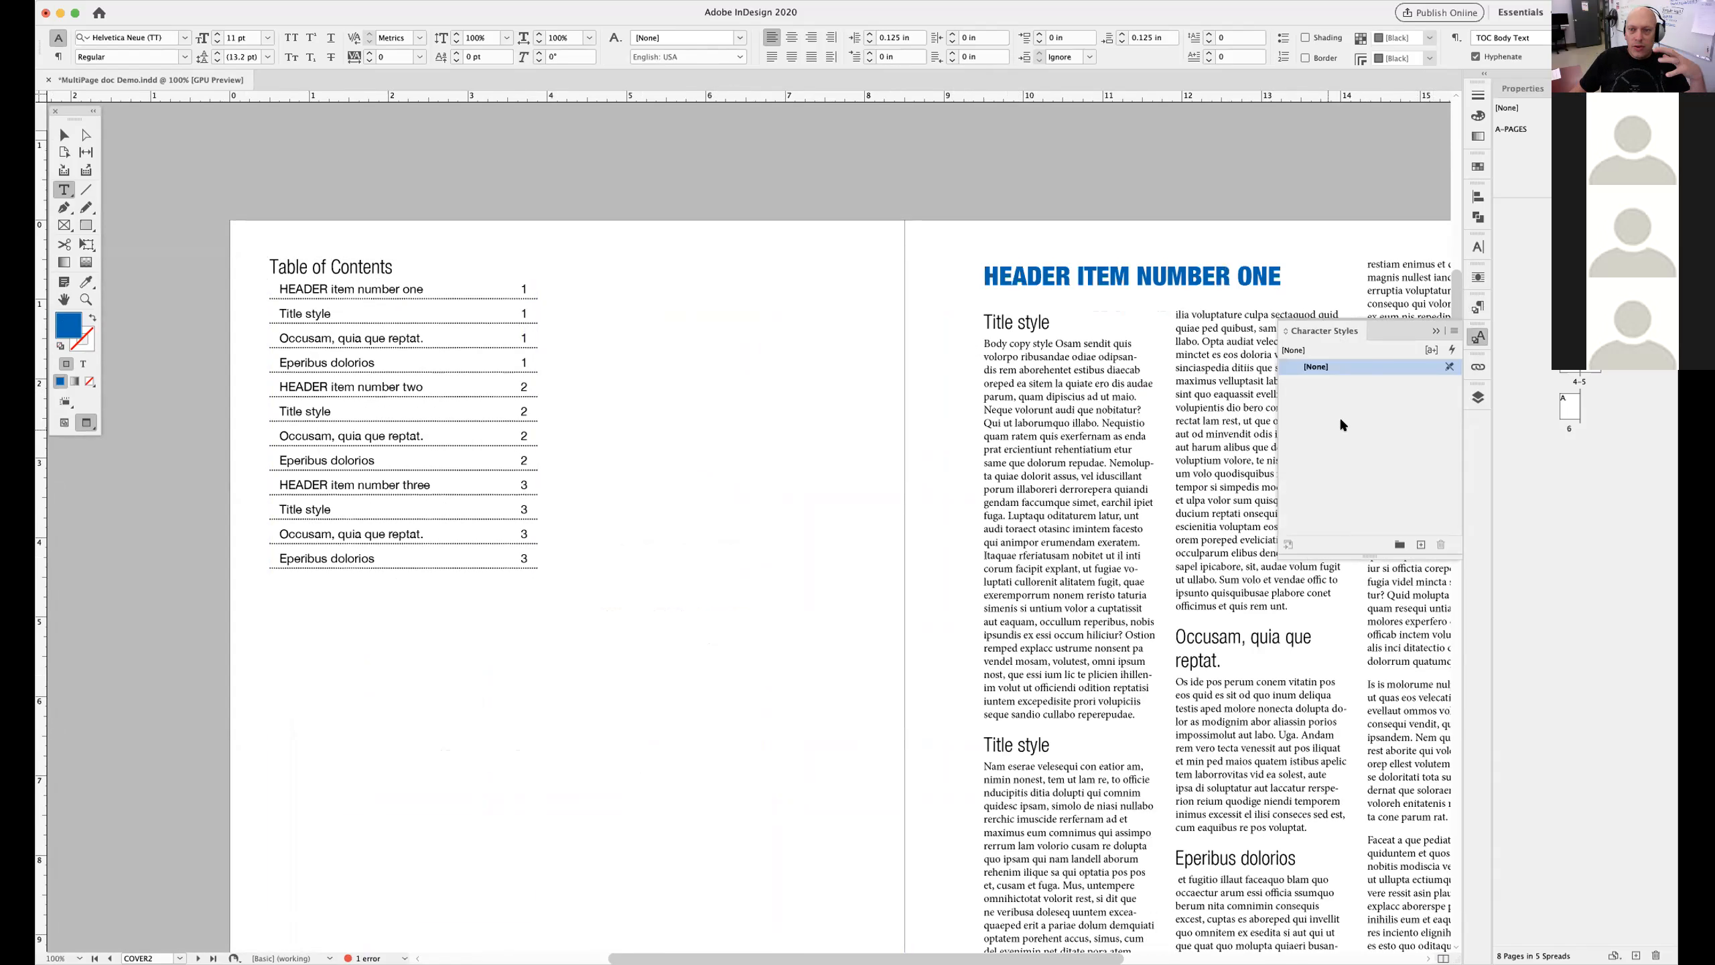
pyautogui.doubleClick(524, 287)
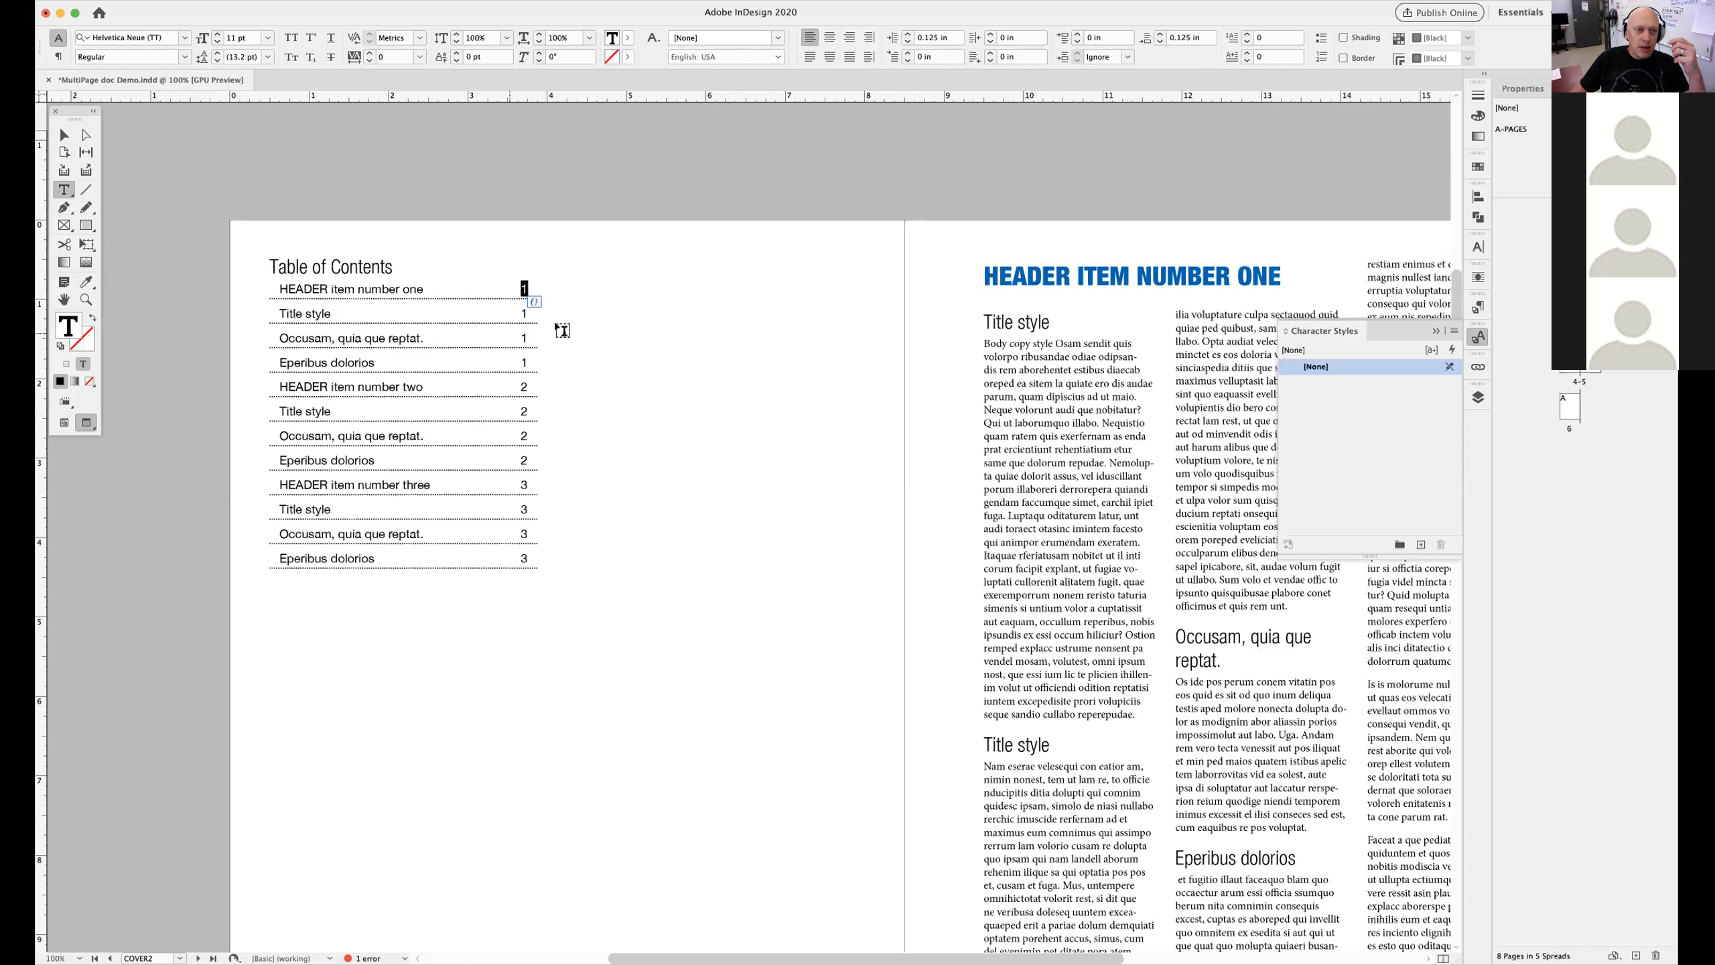
pyautogui.click(183, 56)
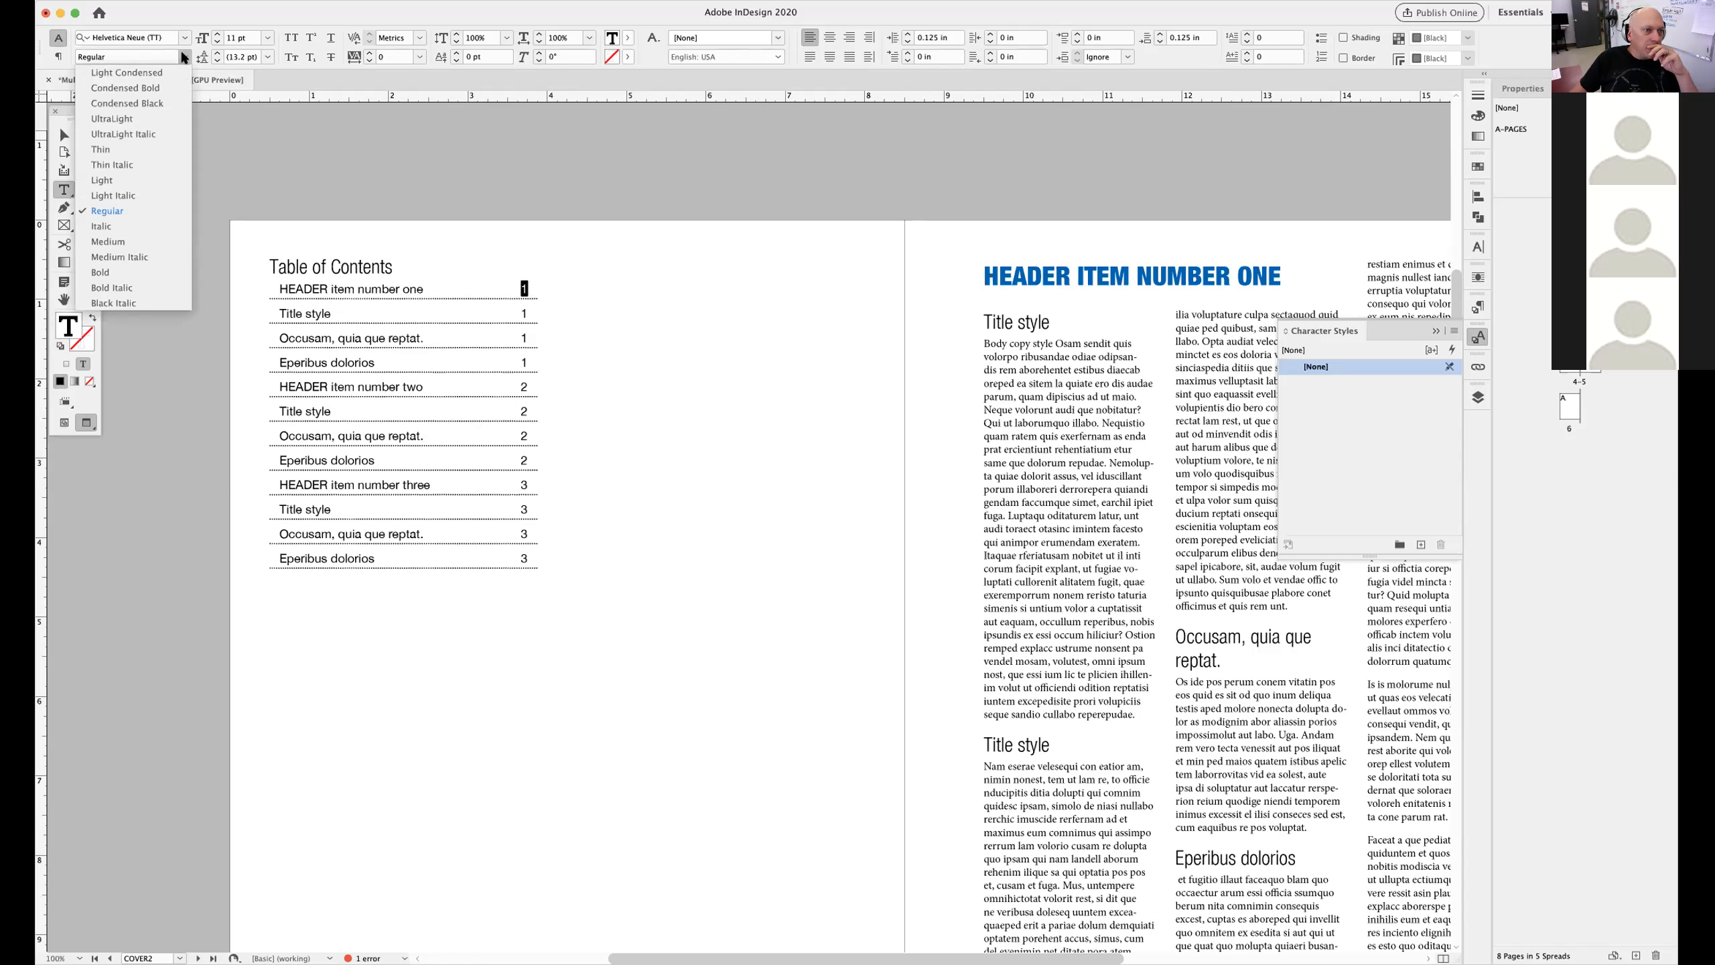
pyautogui.click(126, 272)
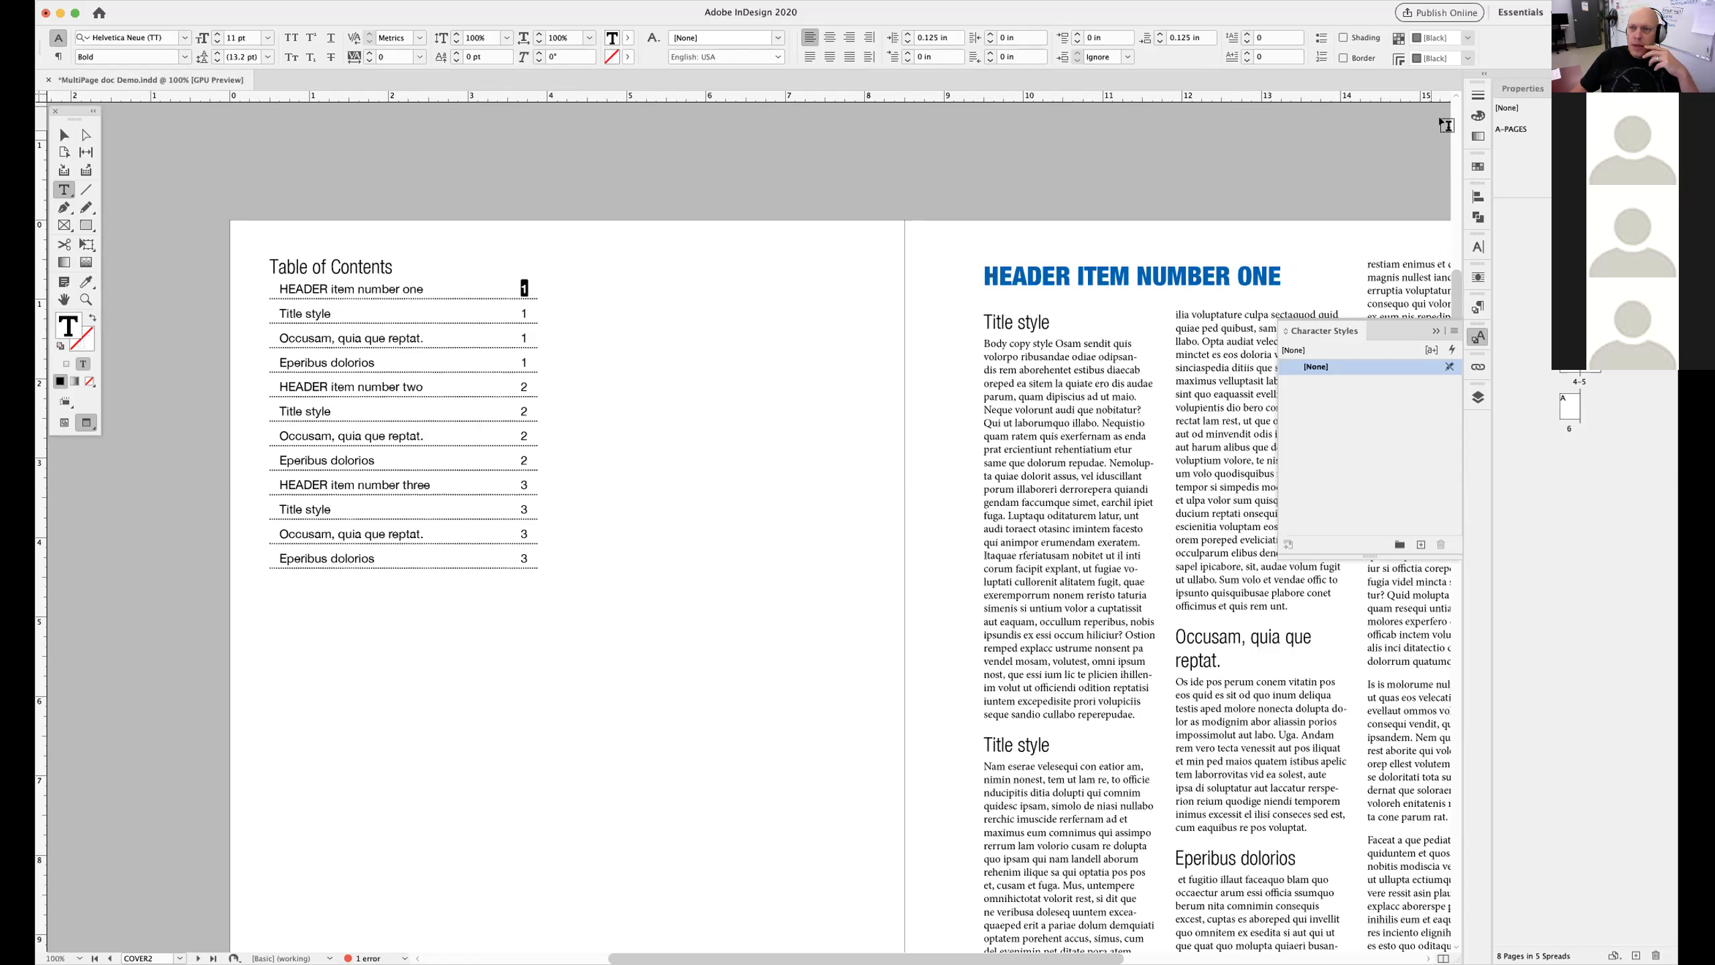
pyautogui.click(1478, 166)
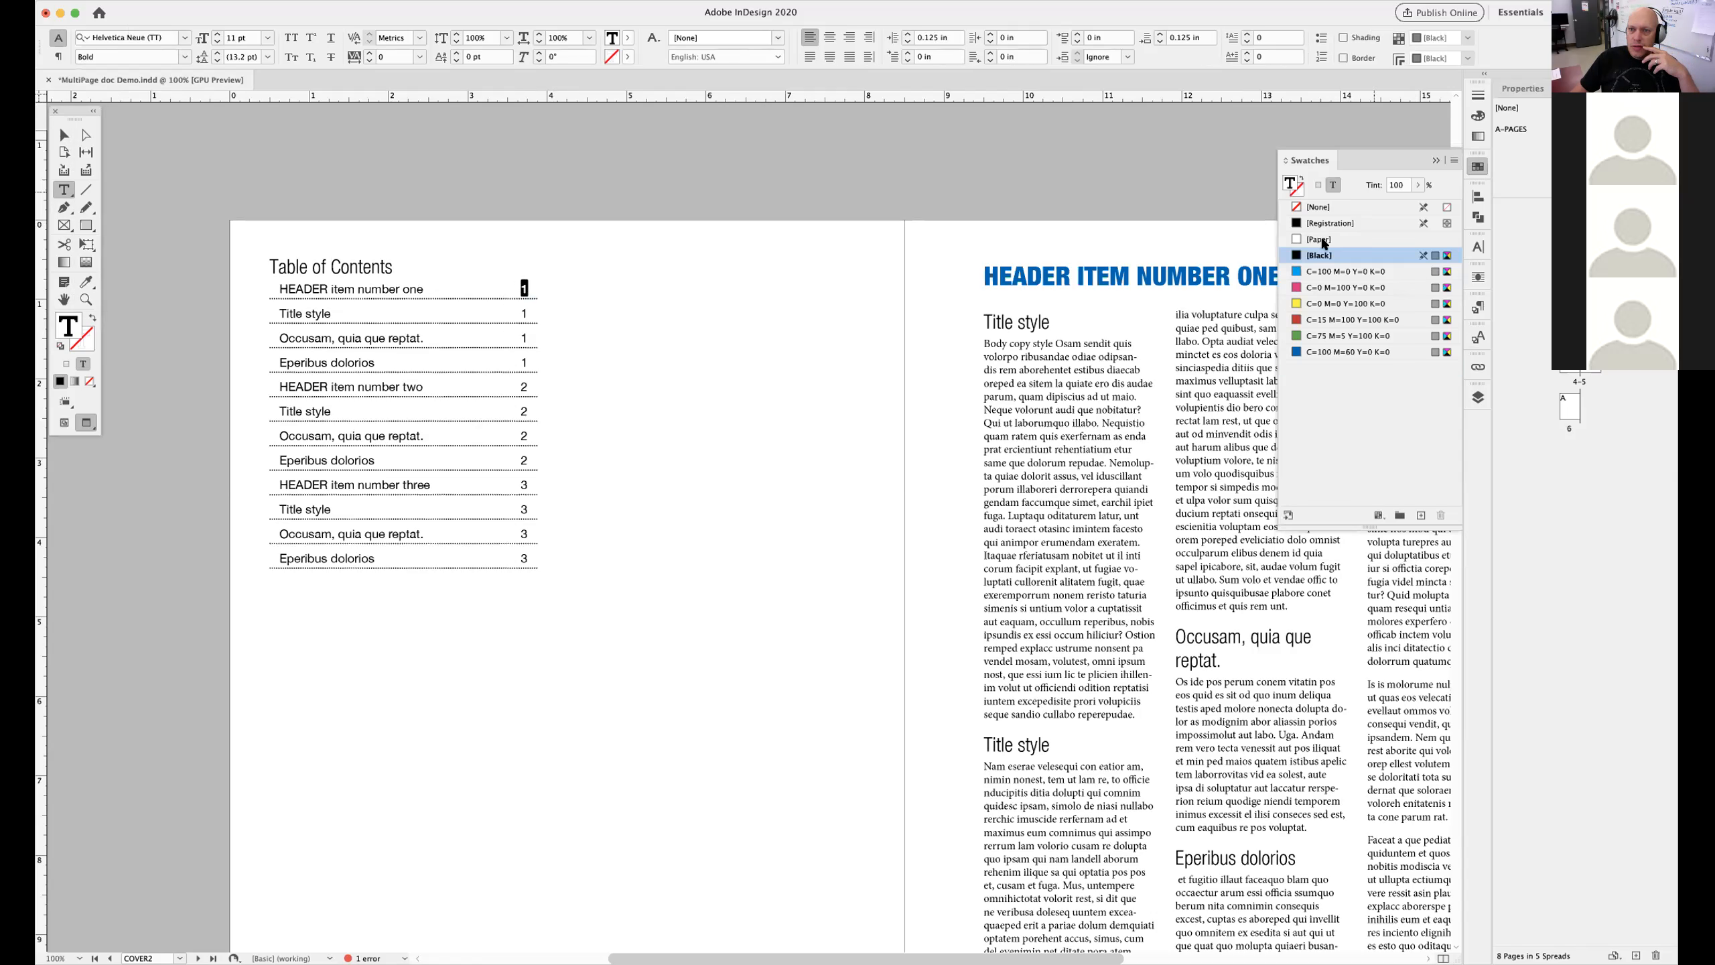
pyautogui.click(1317, 350)
pyautogui.click(1434, 161)
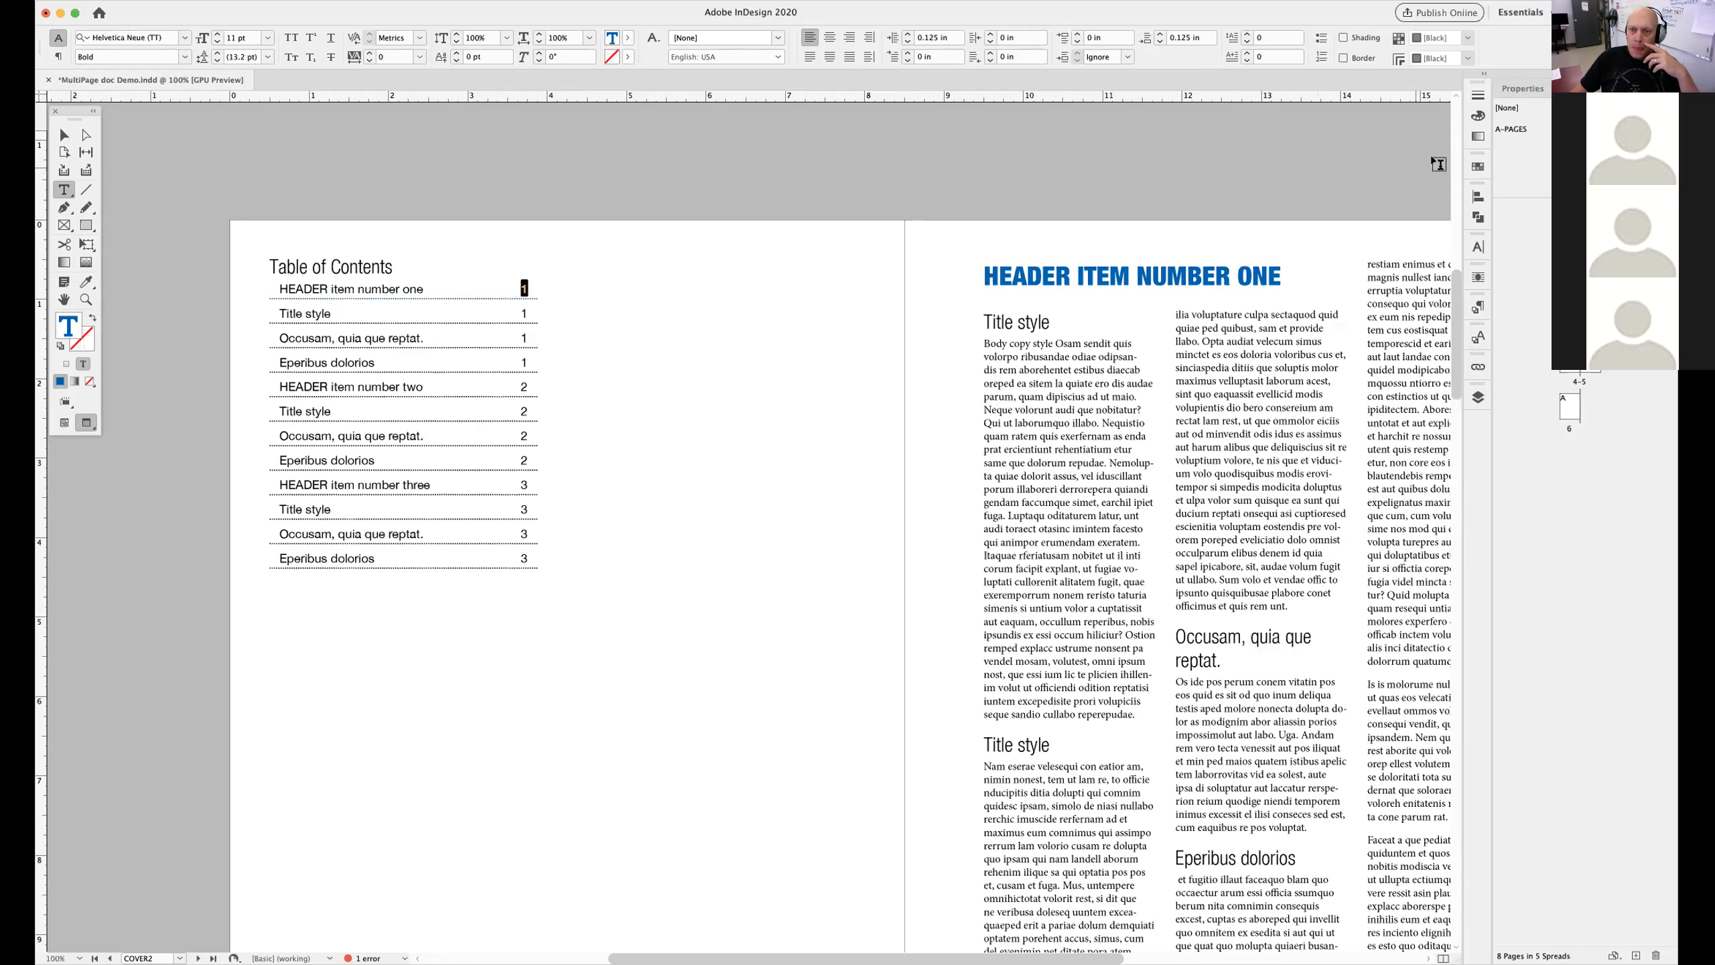
# Create a character style named TOC Number bold from the formatting of the selected page number
pyautogui.click(1475, 339)
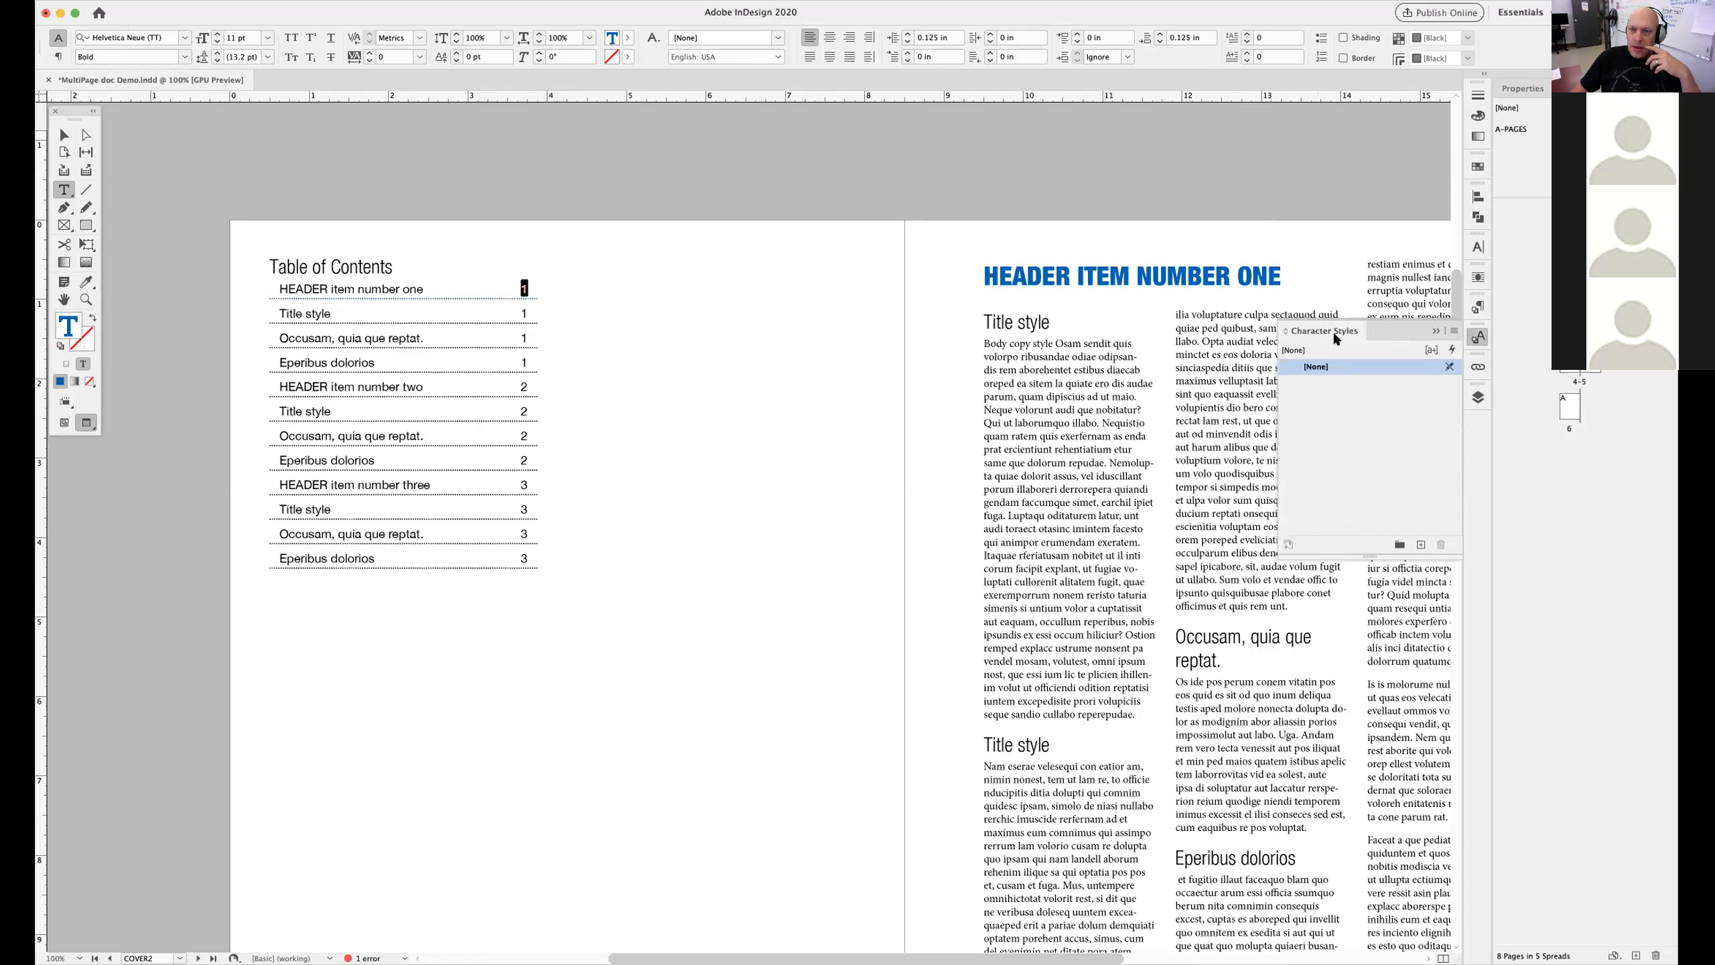
pyautogui.click(1421, 545)
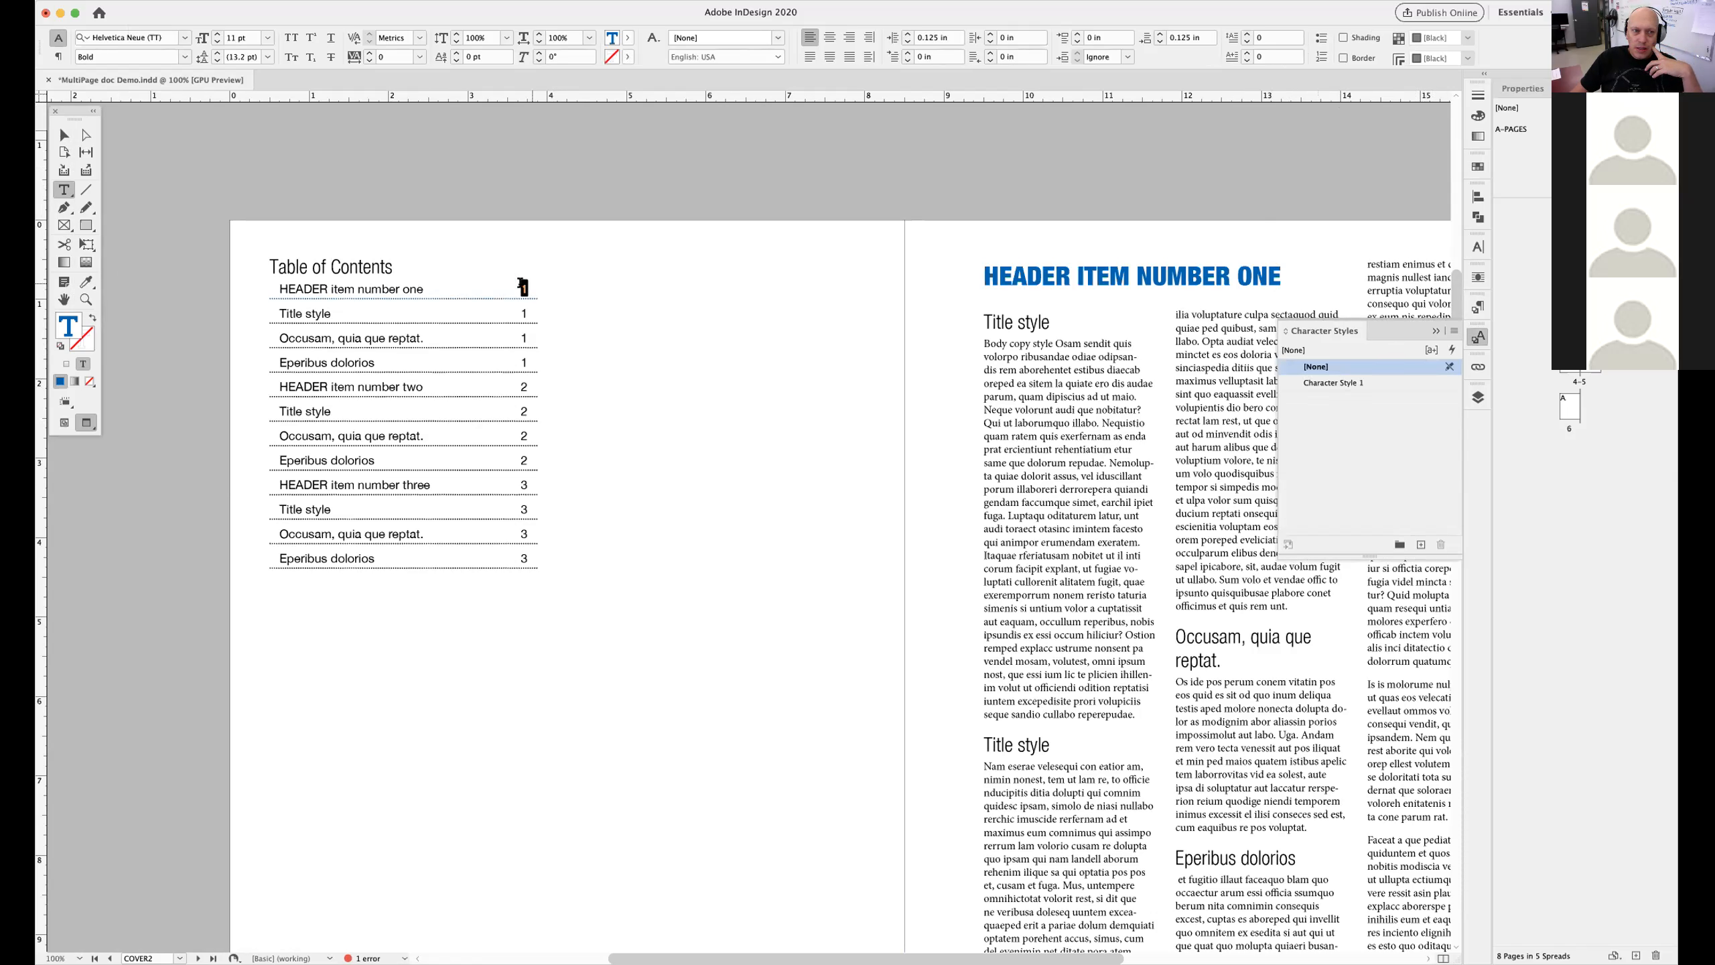
pyautogui.doubleClick(1325, 384)
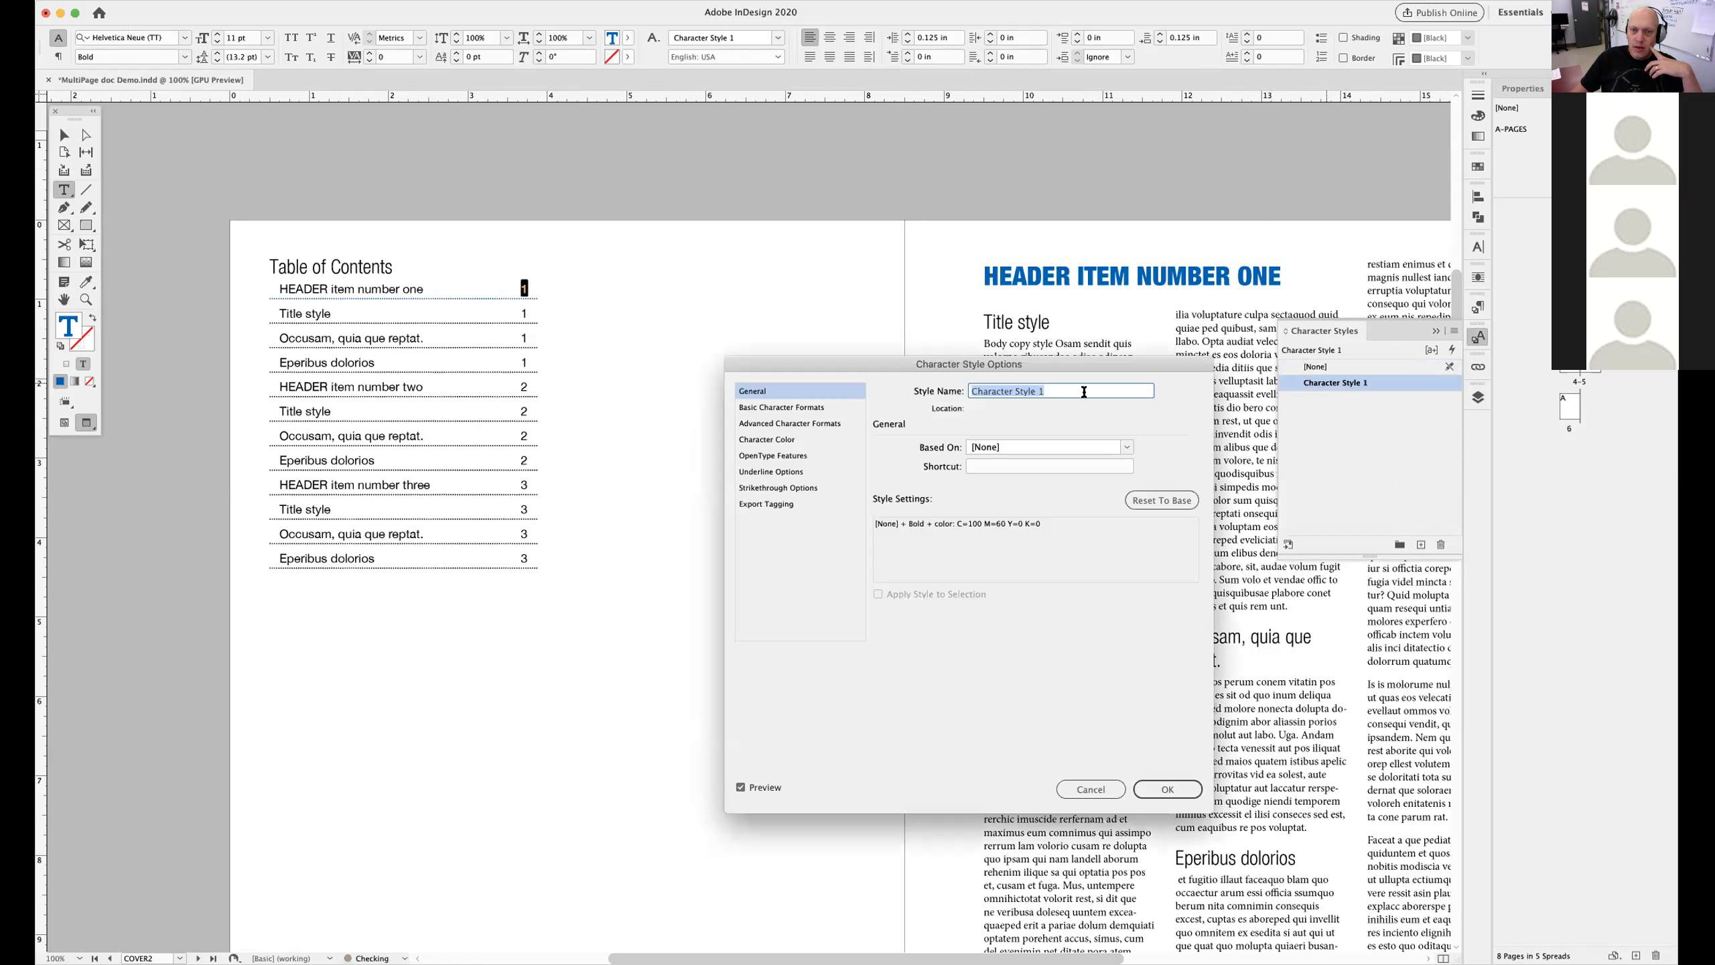
pyautogui.write('Number bold')
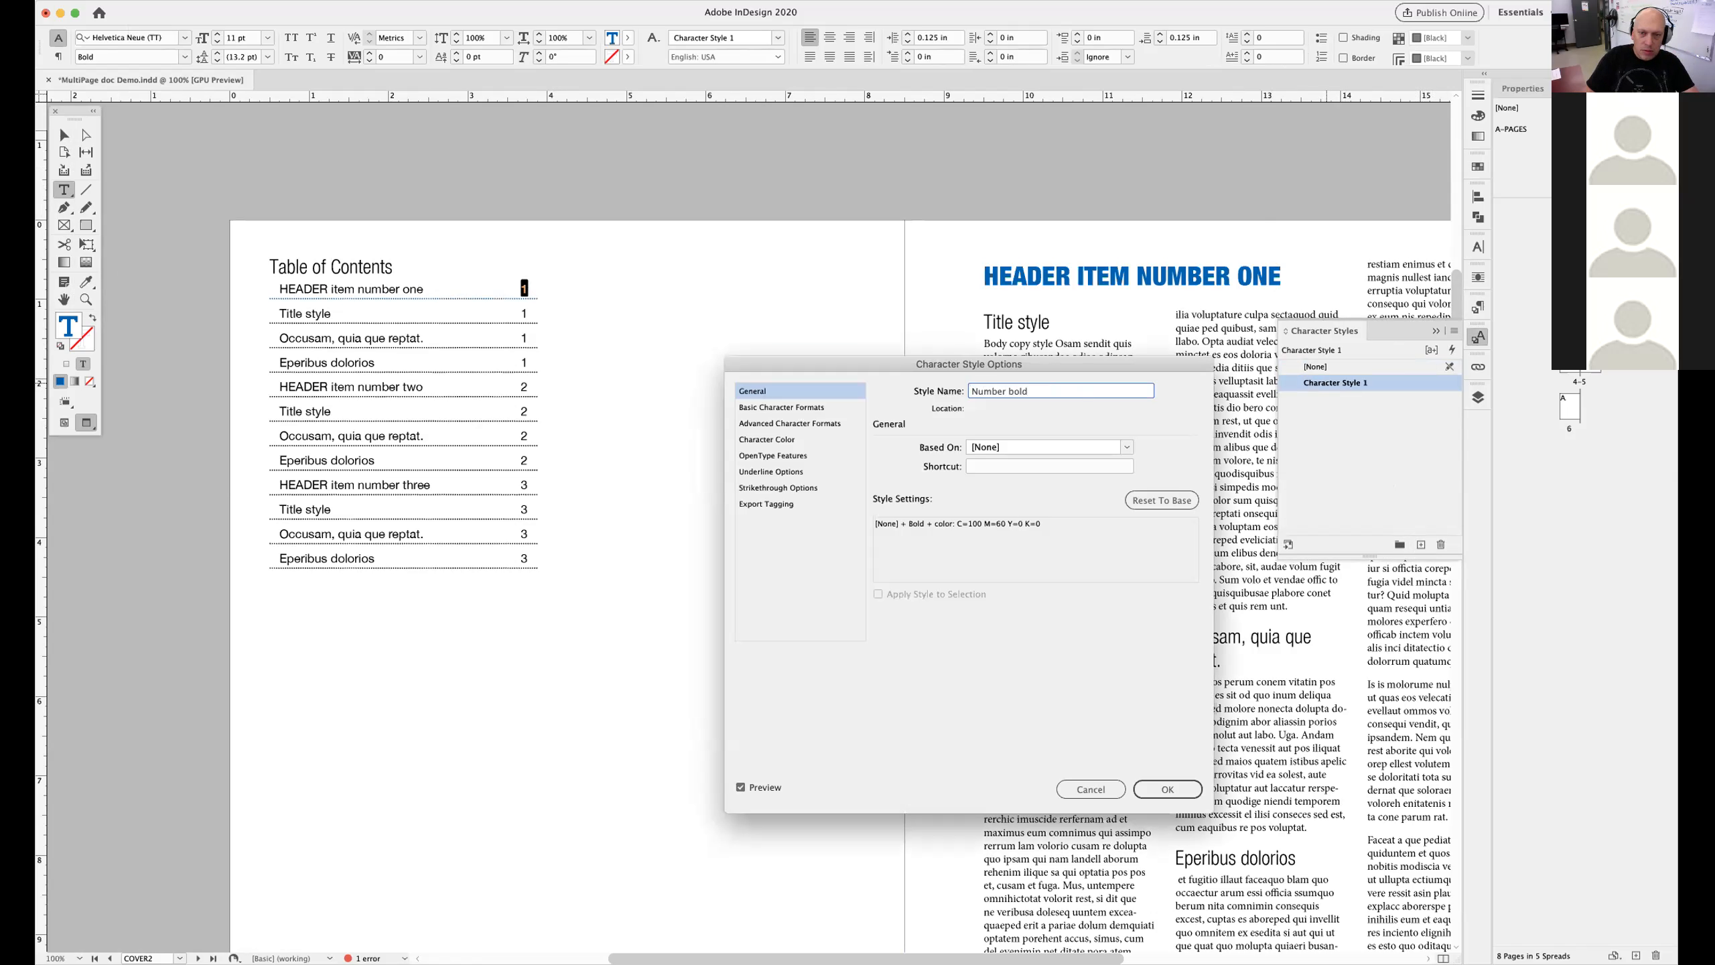
pyautogui.write('TOC')
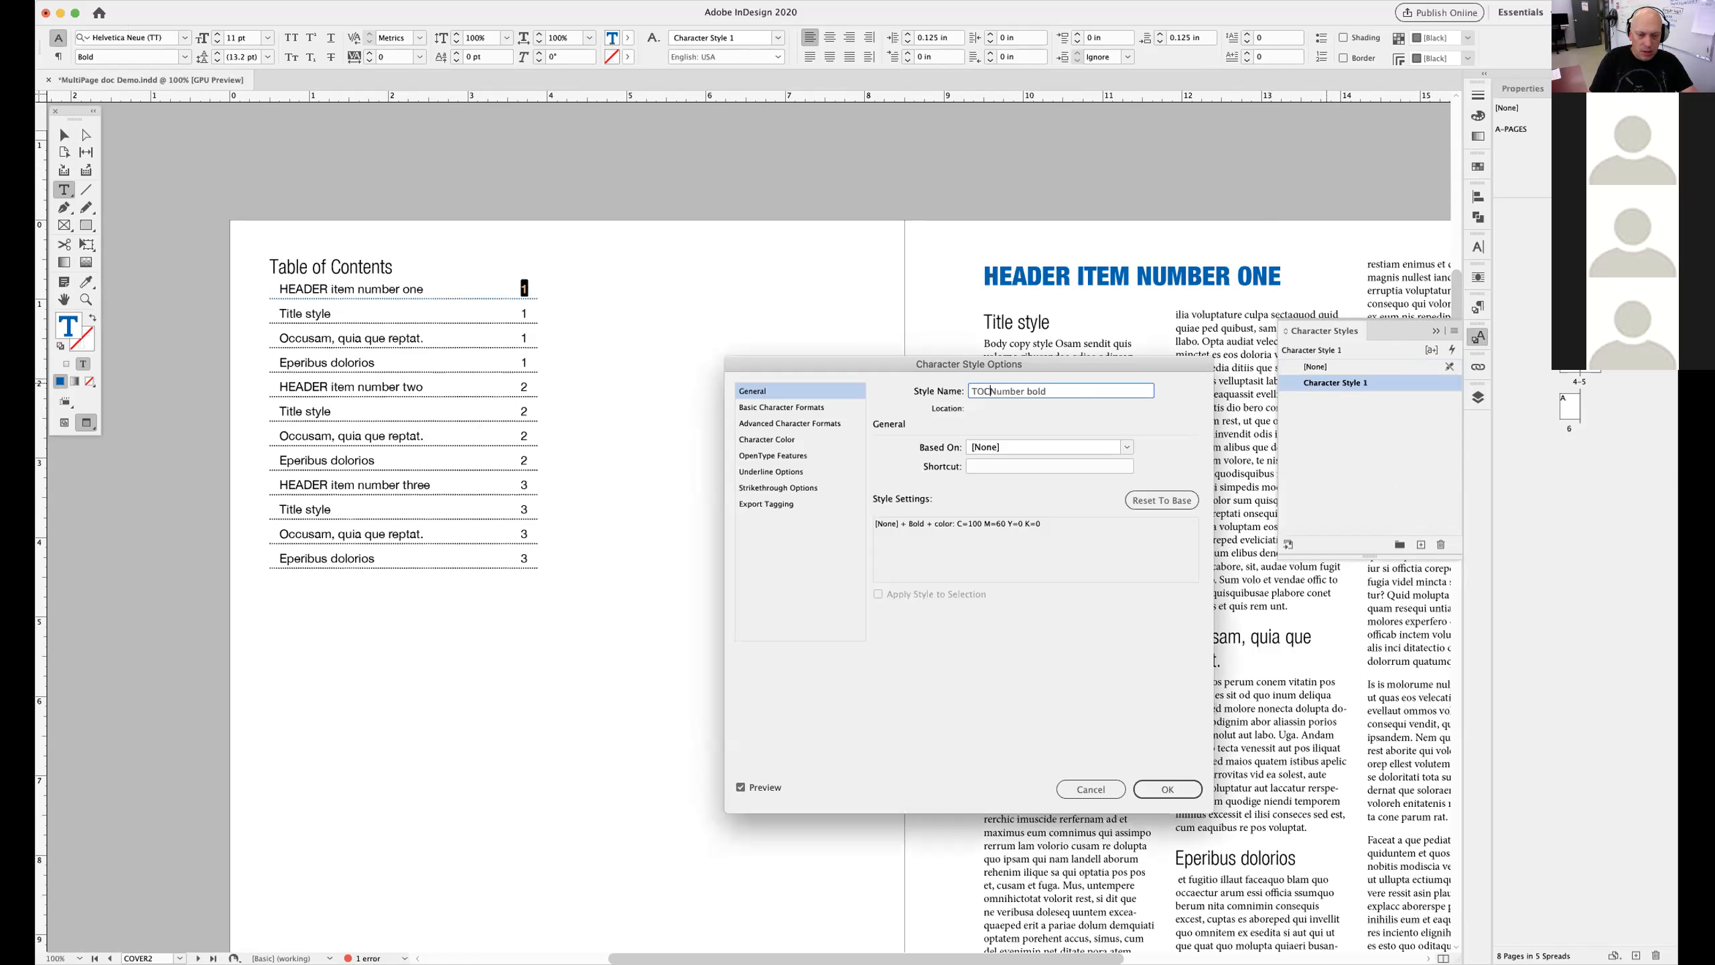
pyautogui.click(1168, 789)
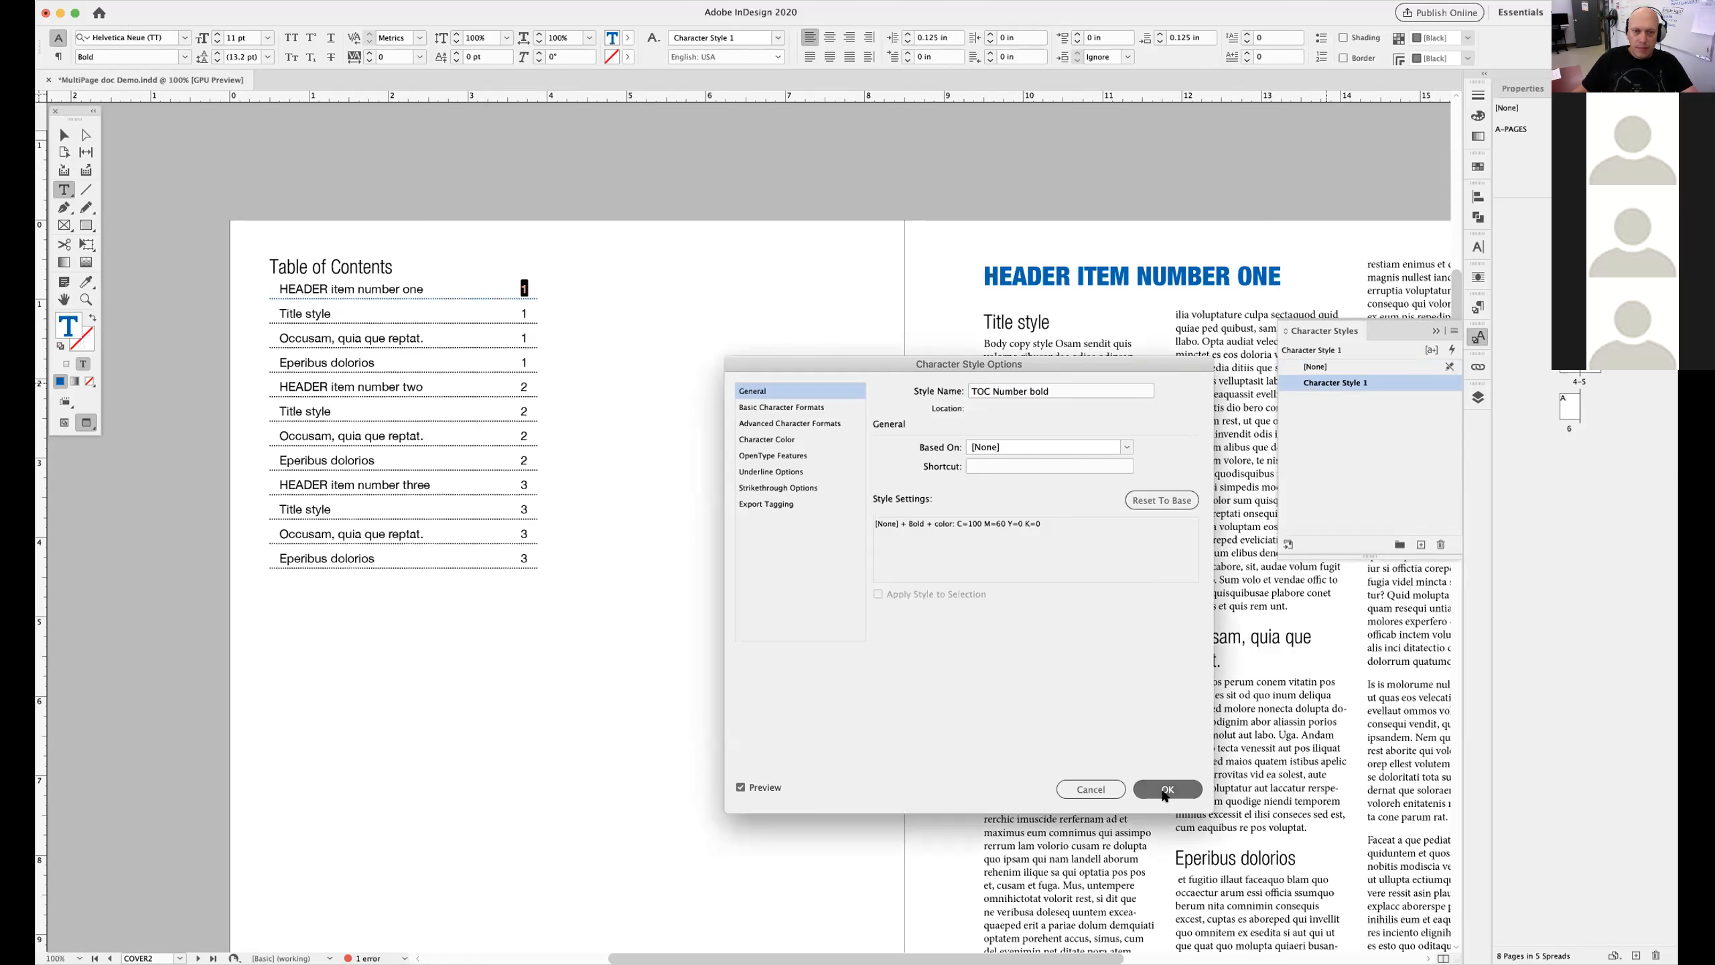
# Compare the character style applied to the HEADER item number one text with that of its page number, then deselect everything
pyautogui.scroll(5, 331, 260)
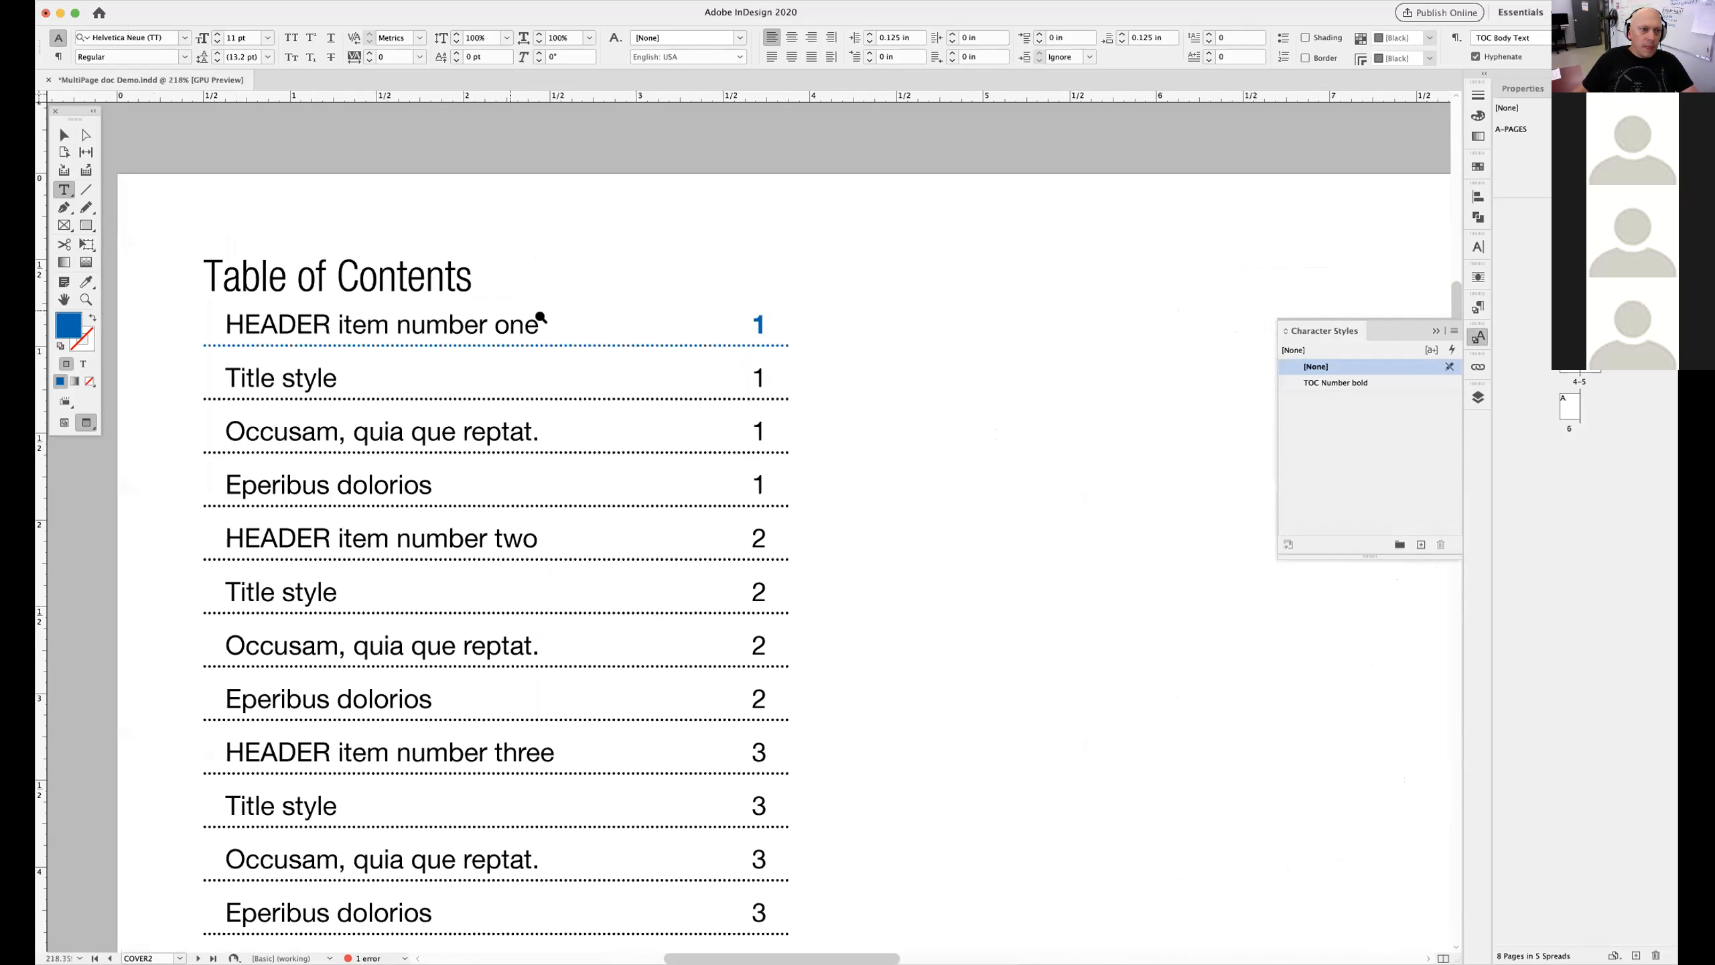
pyautogui.moveTo(496, 331); pyautogui.dragTo(643, 337)
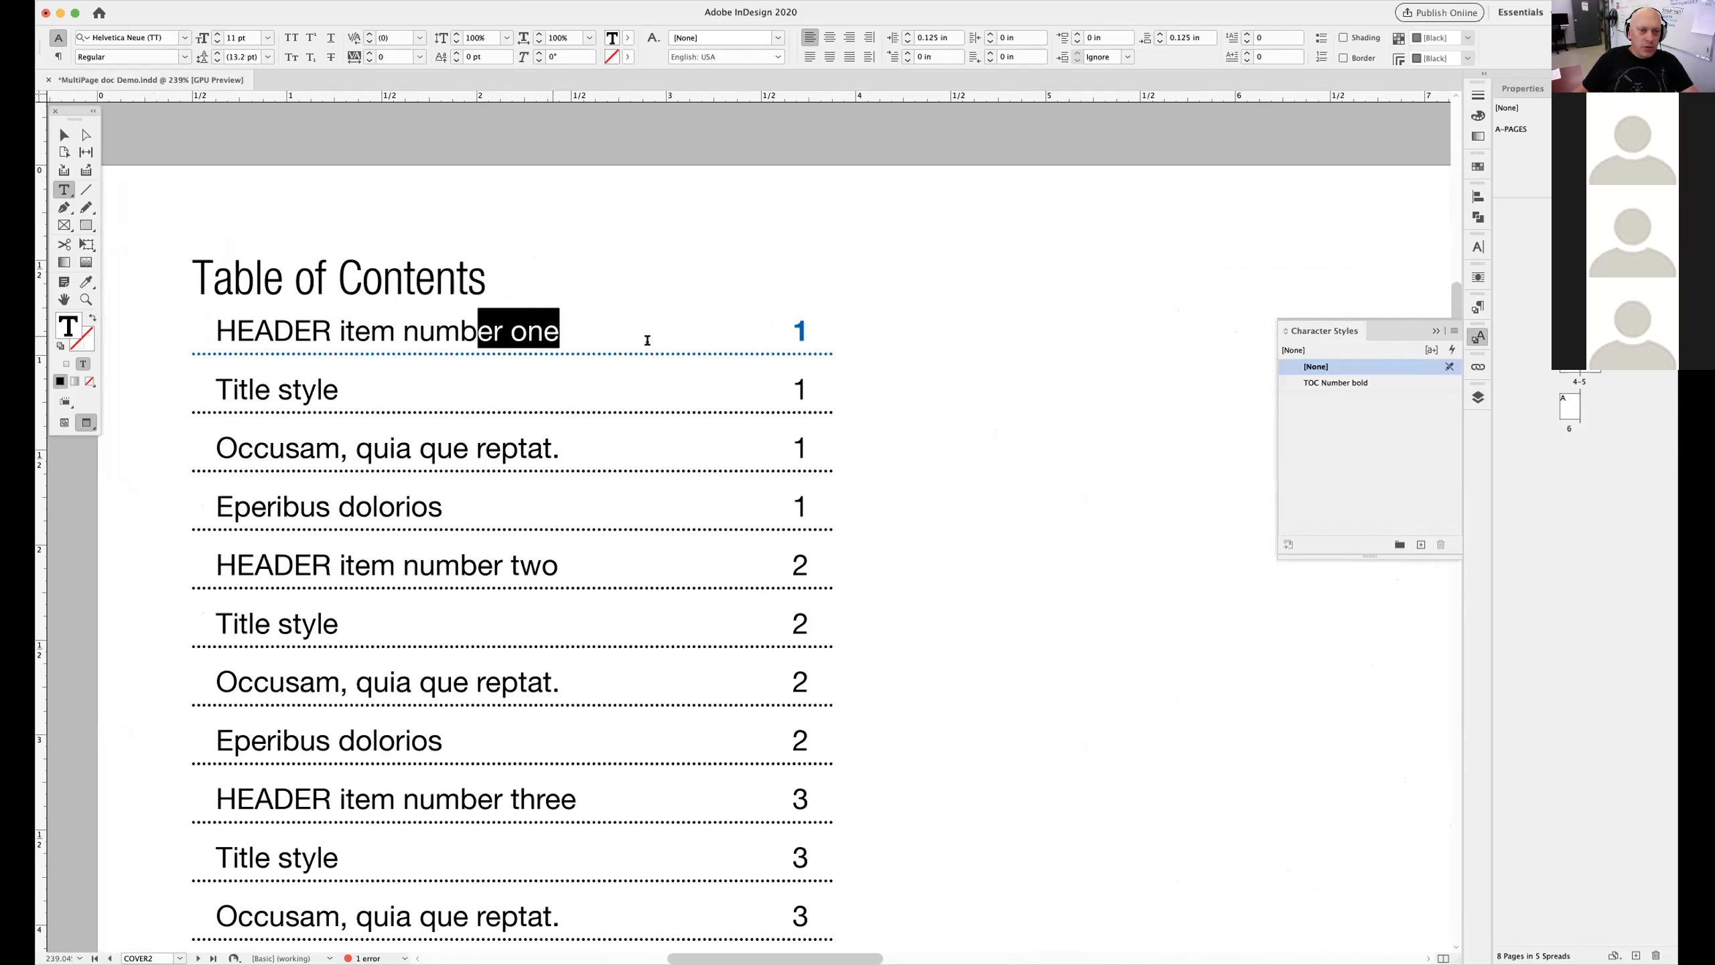
pyautogui.doubleClick(804, 329)
pyautogui.press('Escape')
pyautogui.click(1056, 501)
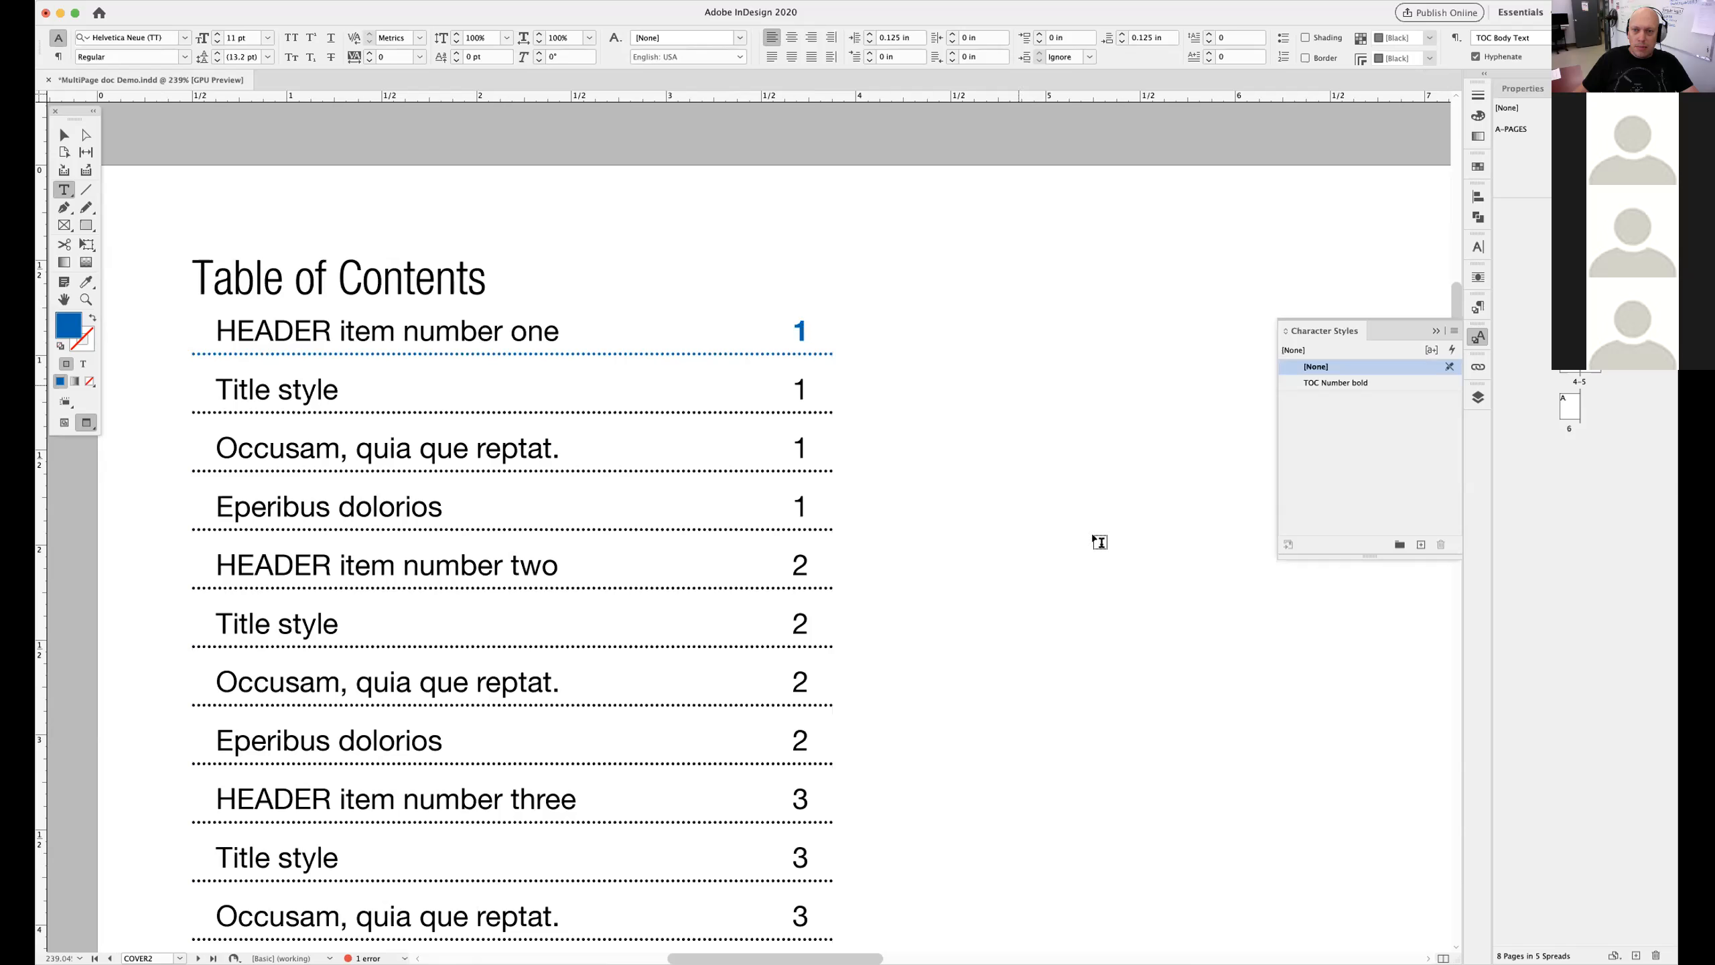
pyautogui.doubleClick(808, 329)
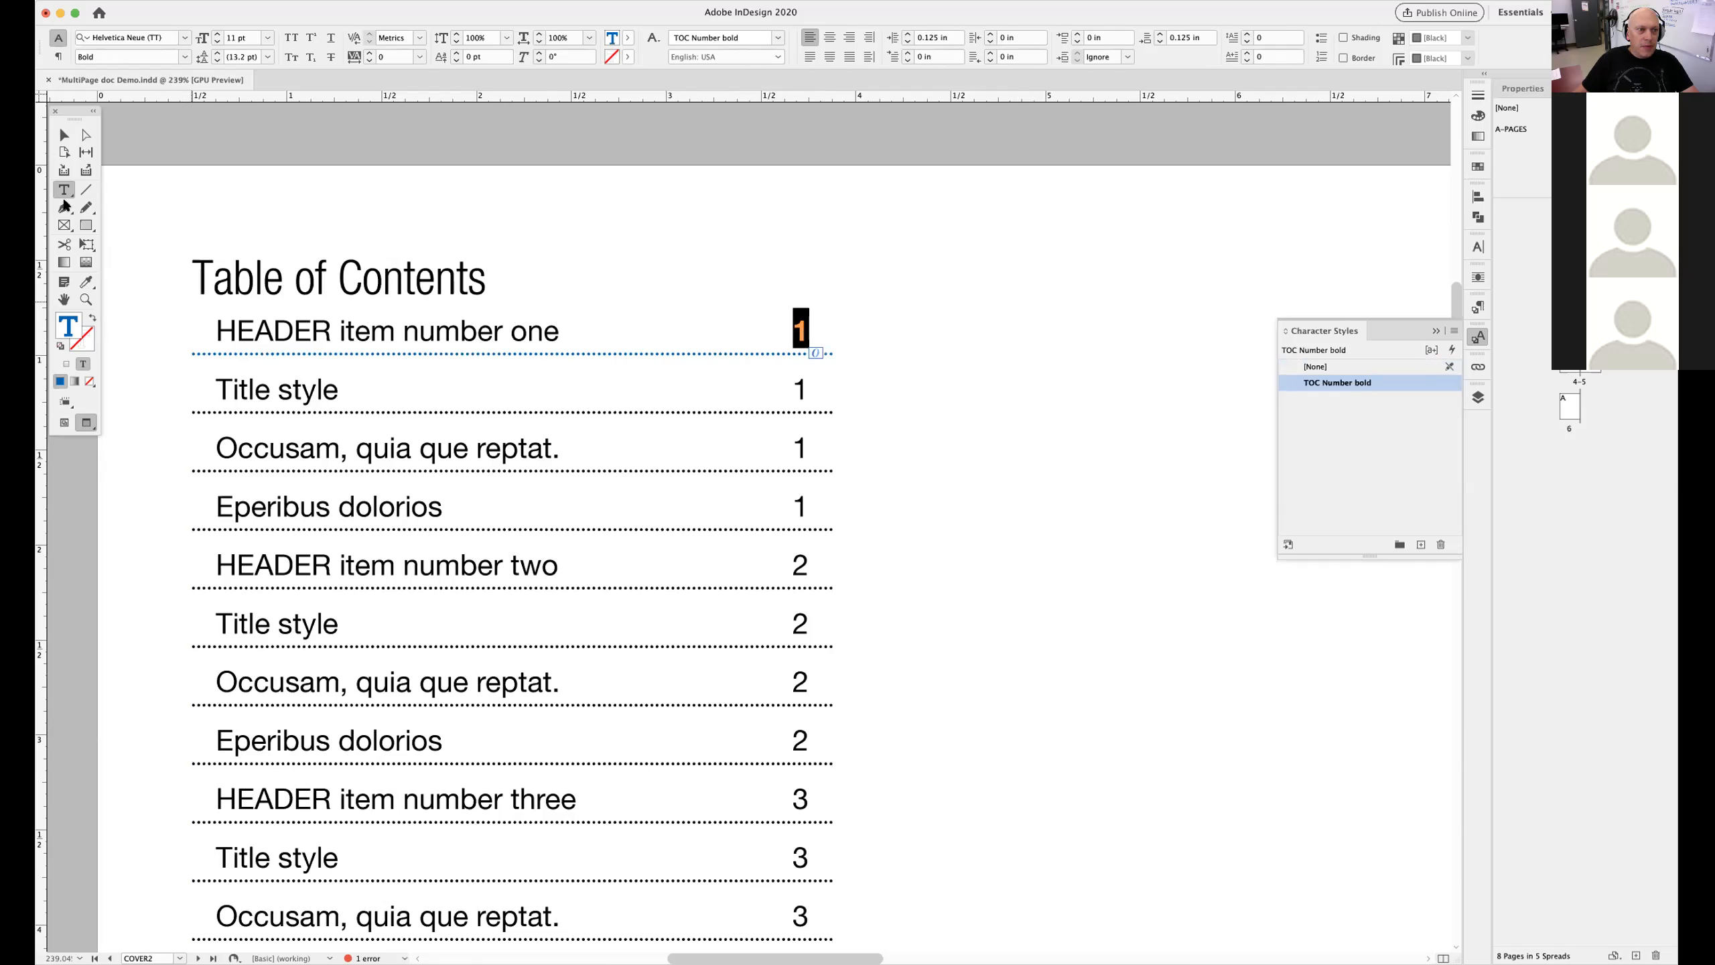
pyautogui.click(64, 135)
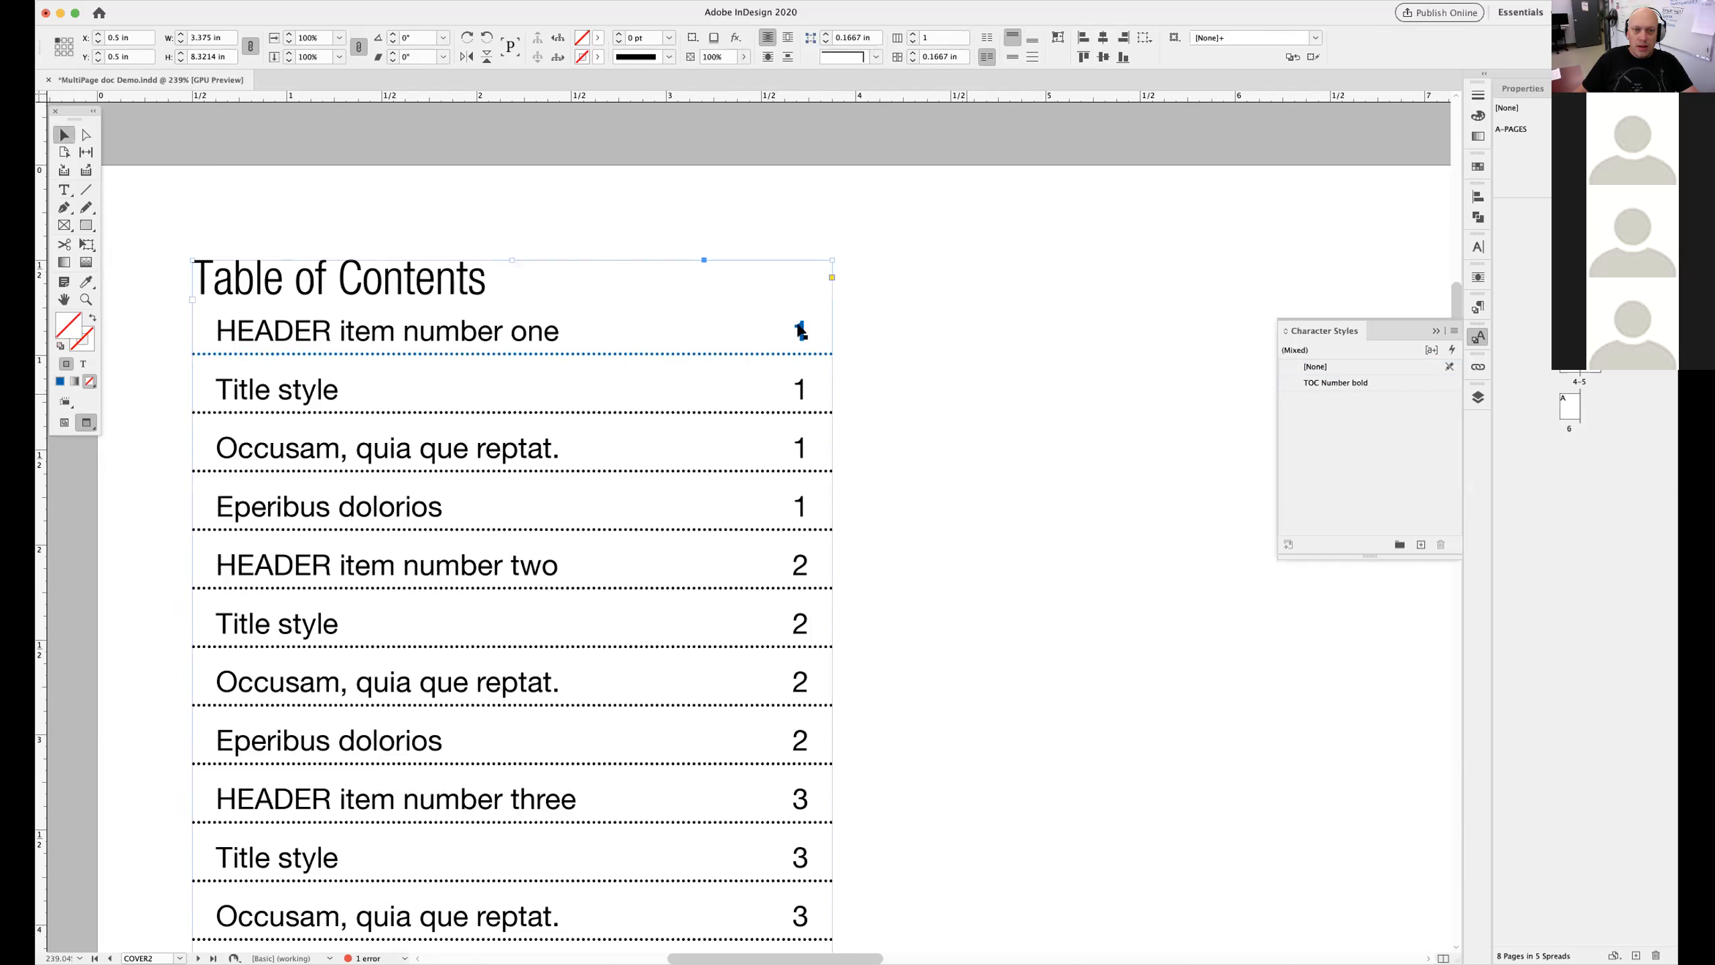
pyautogui.click(1065, 477)
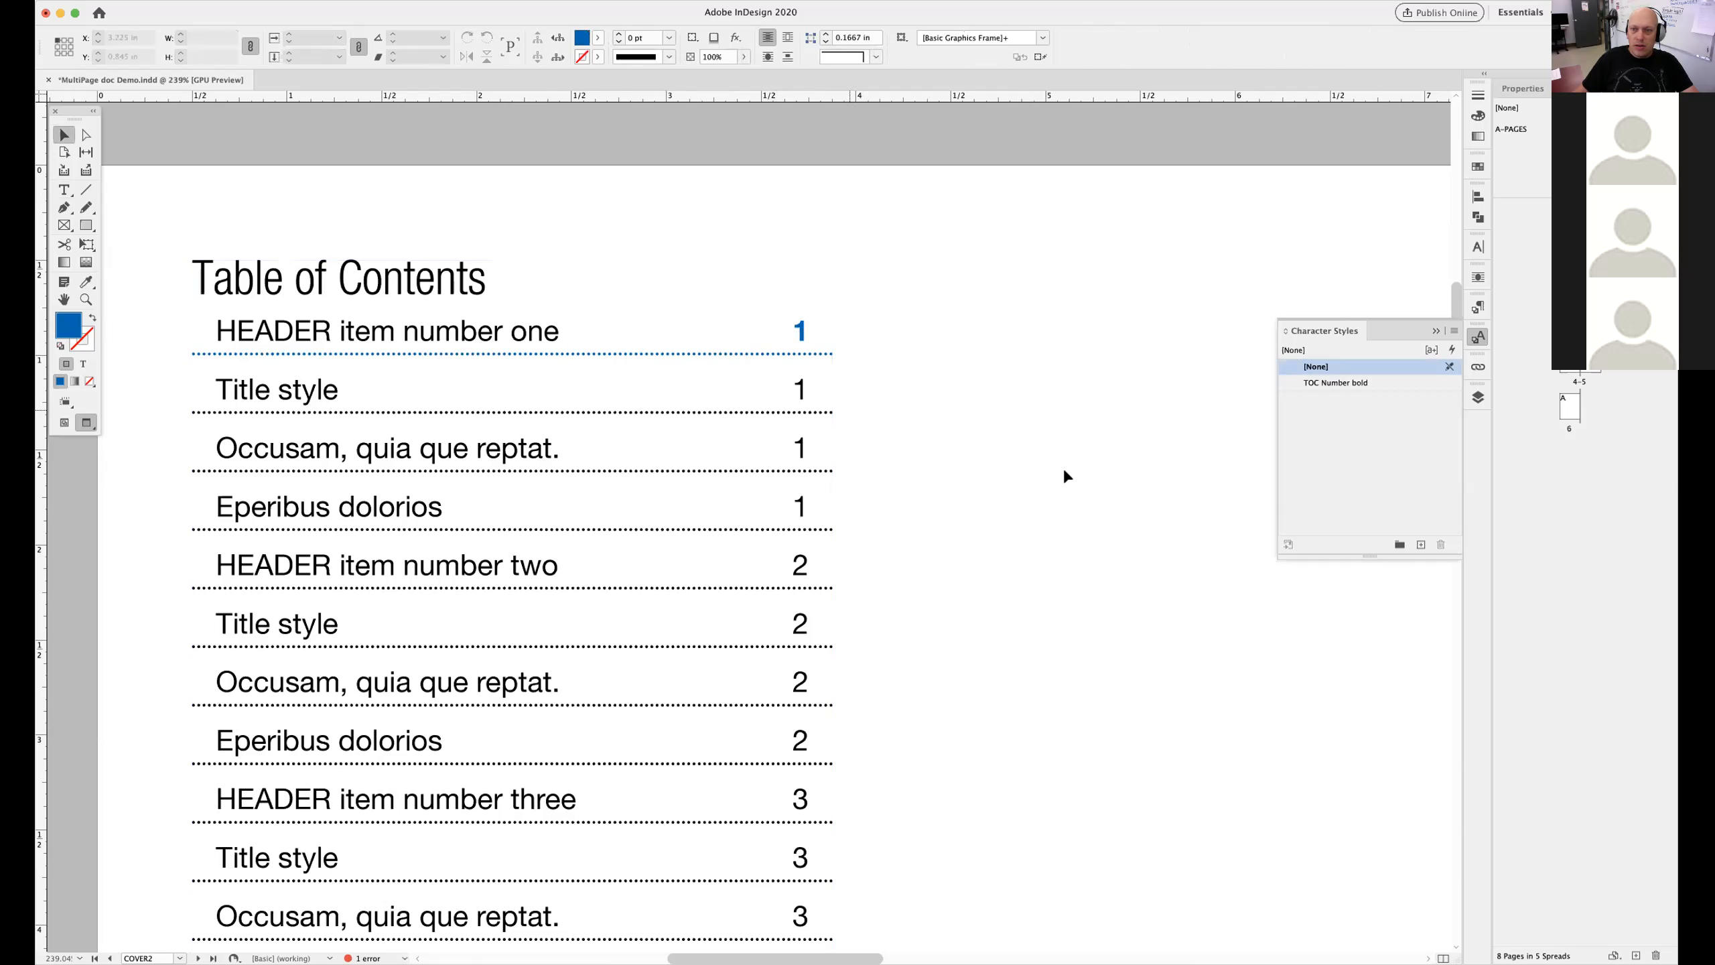
# Set the rule below in the TOC Body Text paragraph style to [Black] with a 50% tint
pyautogui.click(1476, 306)
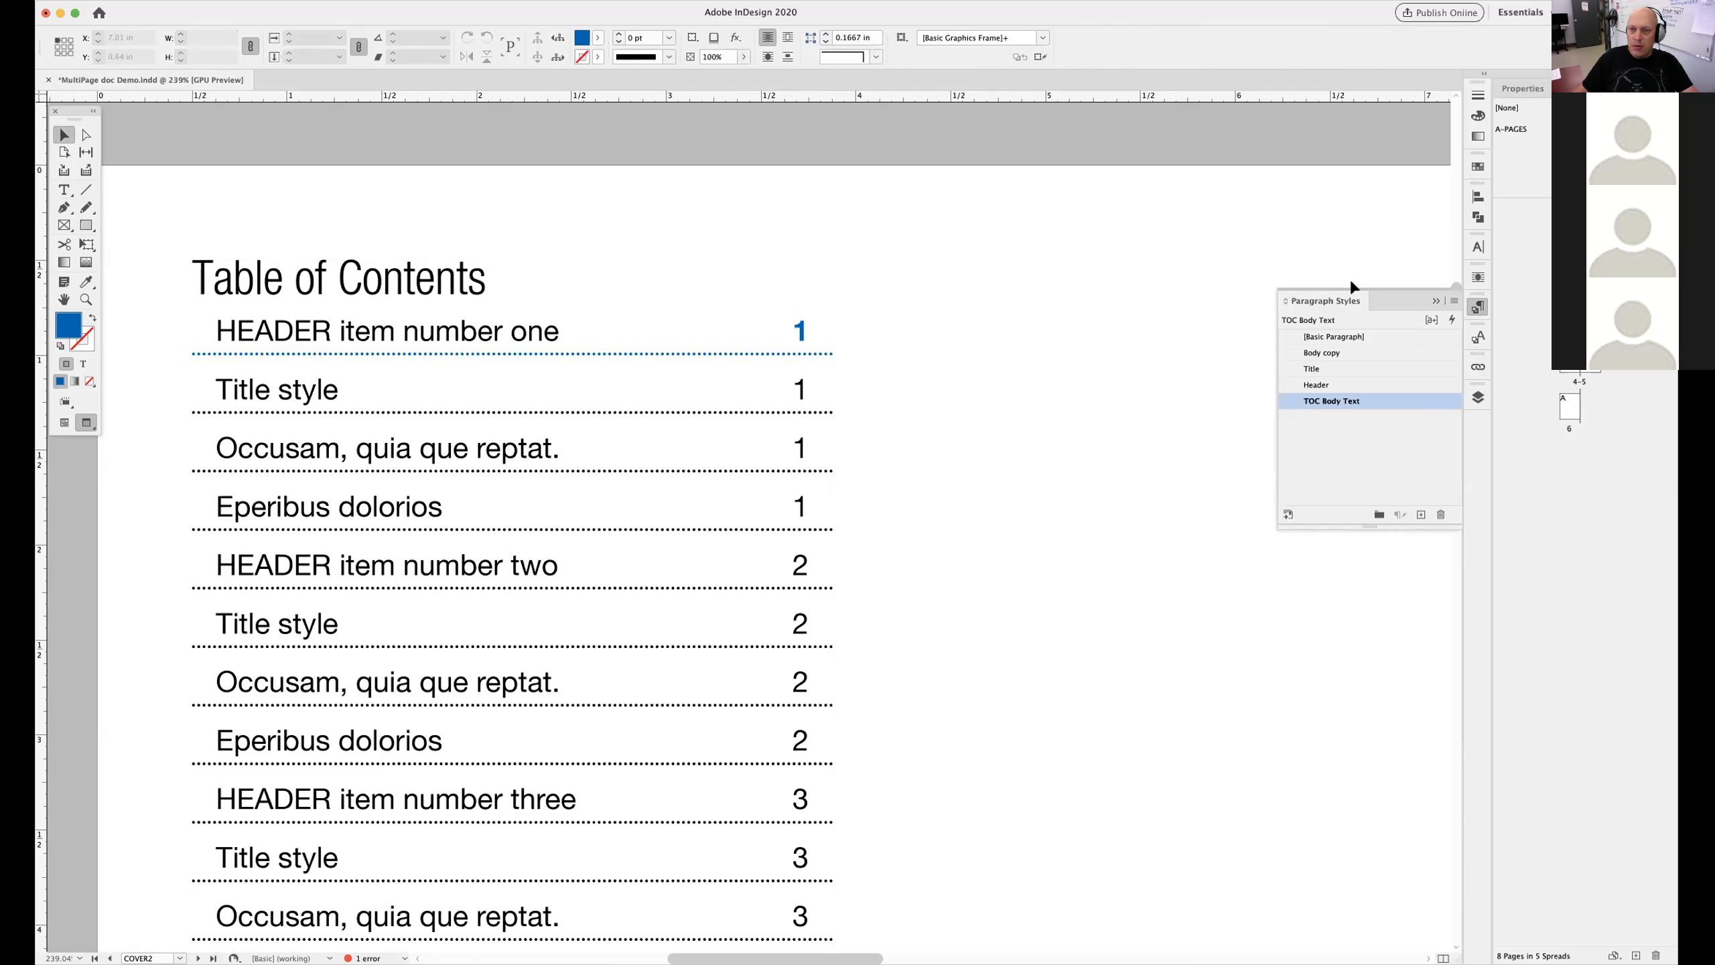
pyautogui.doubleClick(1392, 402)
pyautogui.moveTo(1012, 358); pyautogui.dragTo(1071, 270)
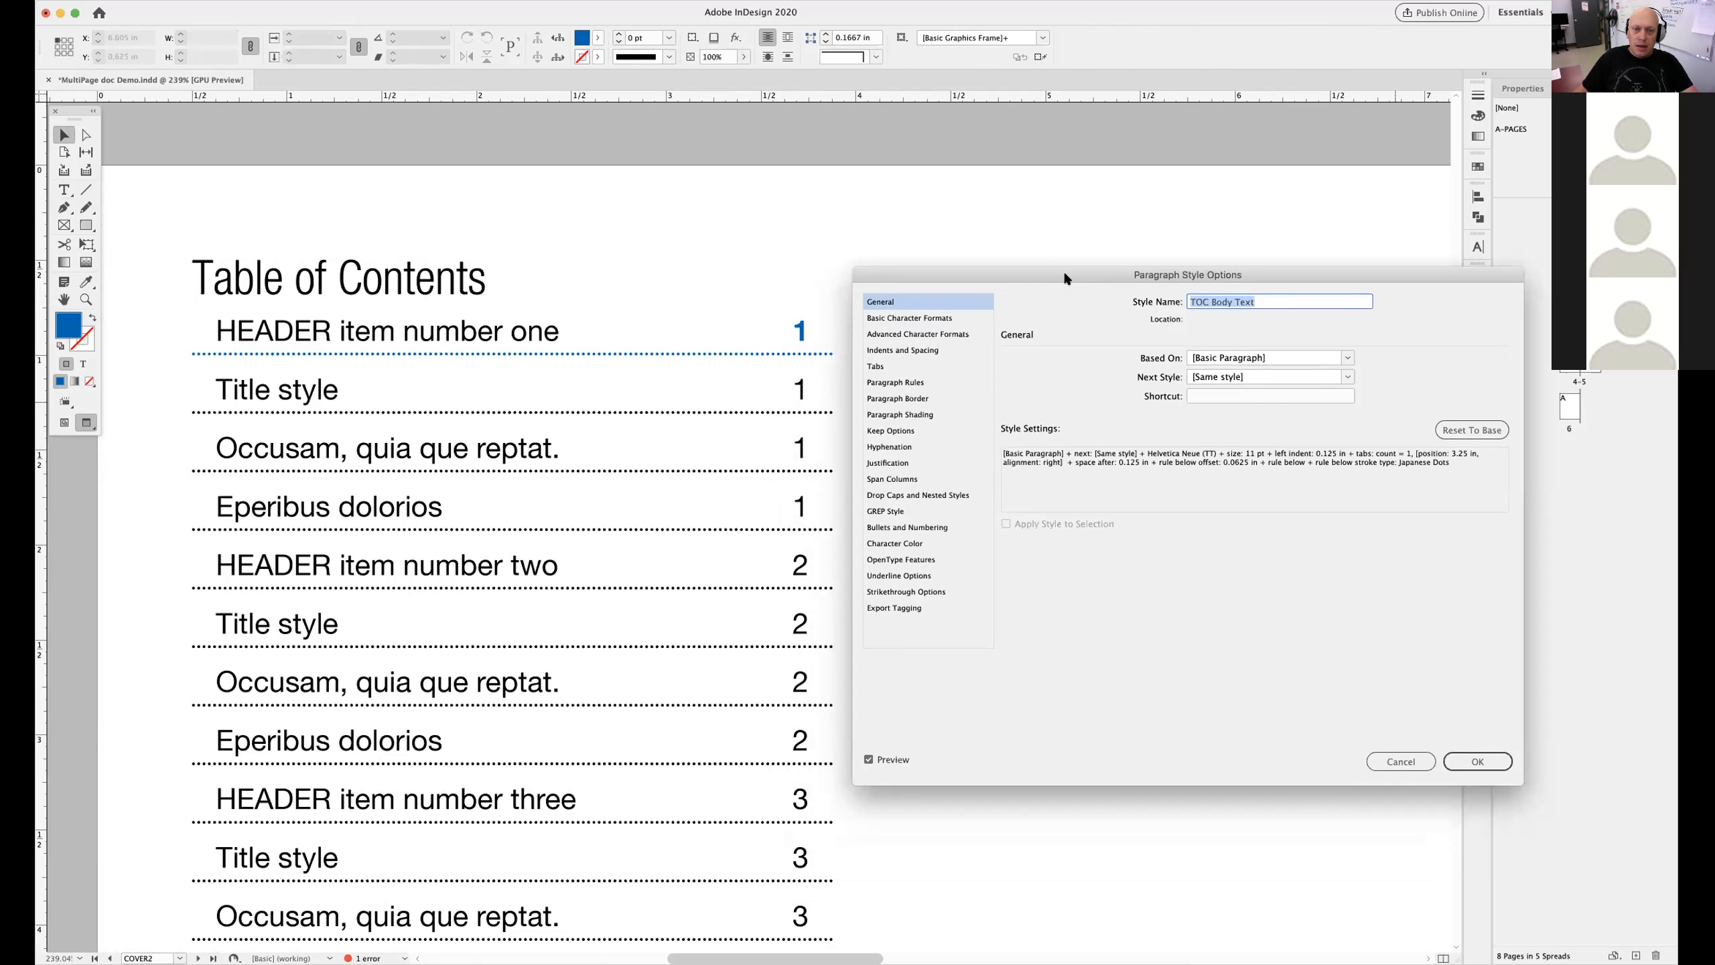
pyautogui.click(920, 383)
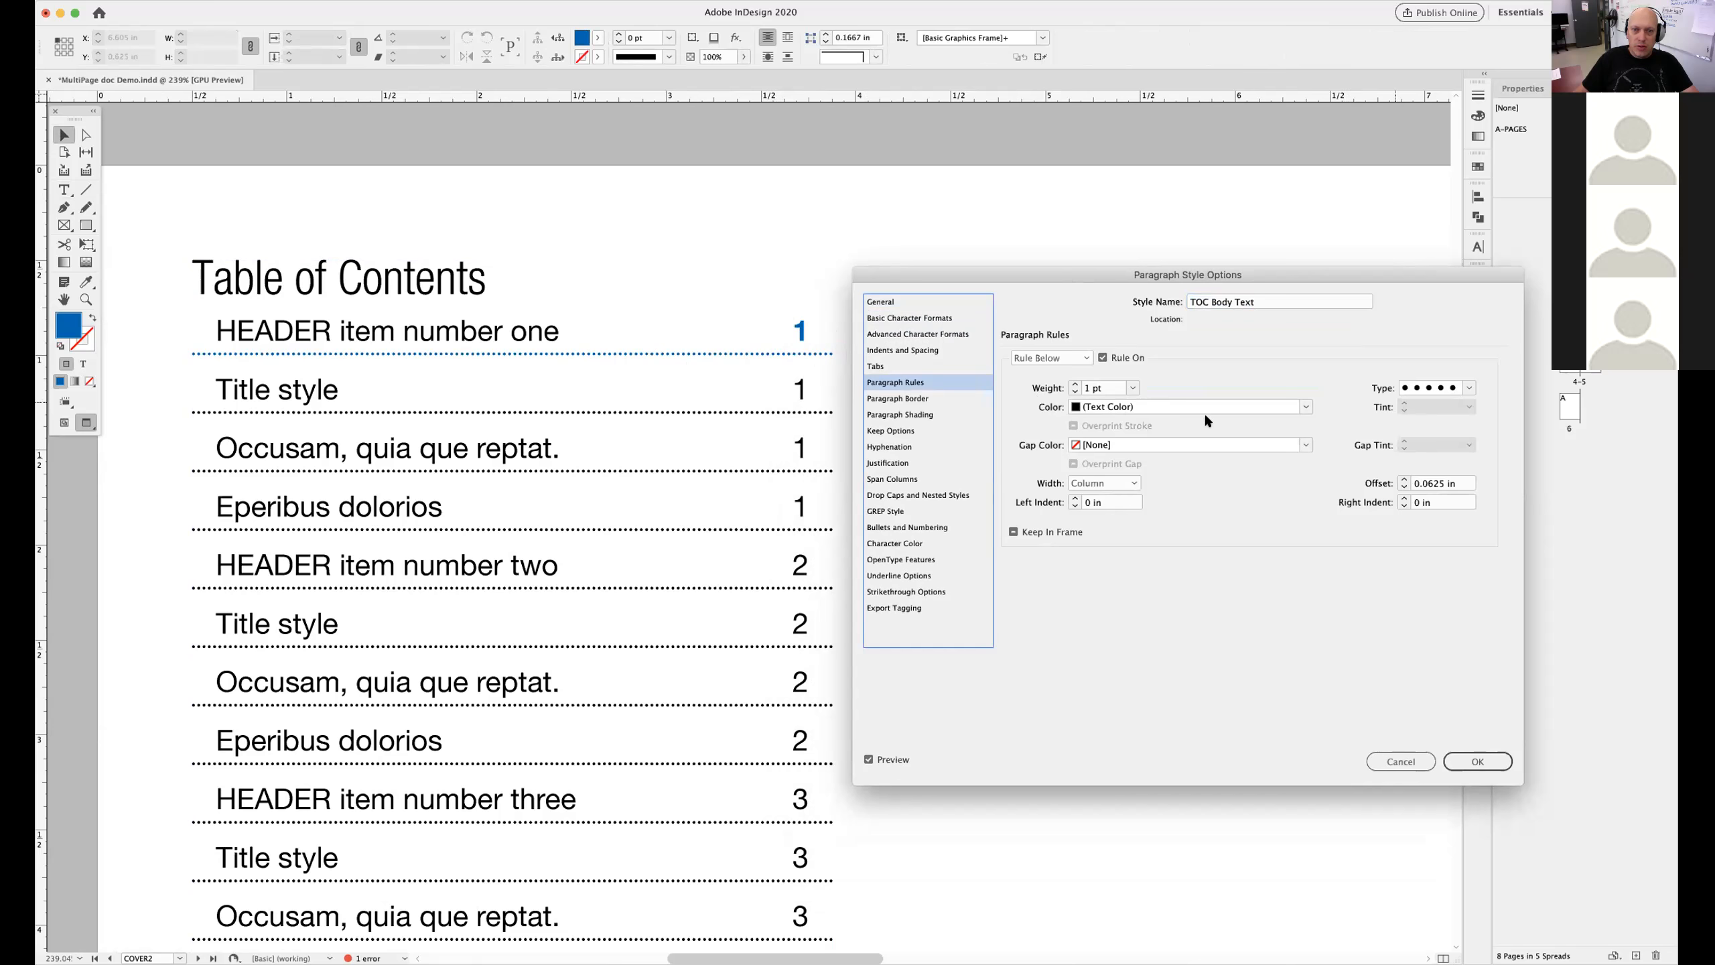
pyautogui.click(1236, 405)
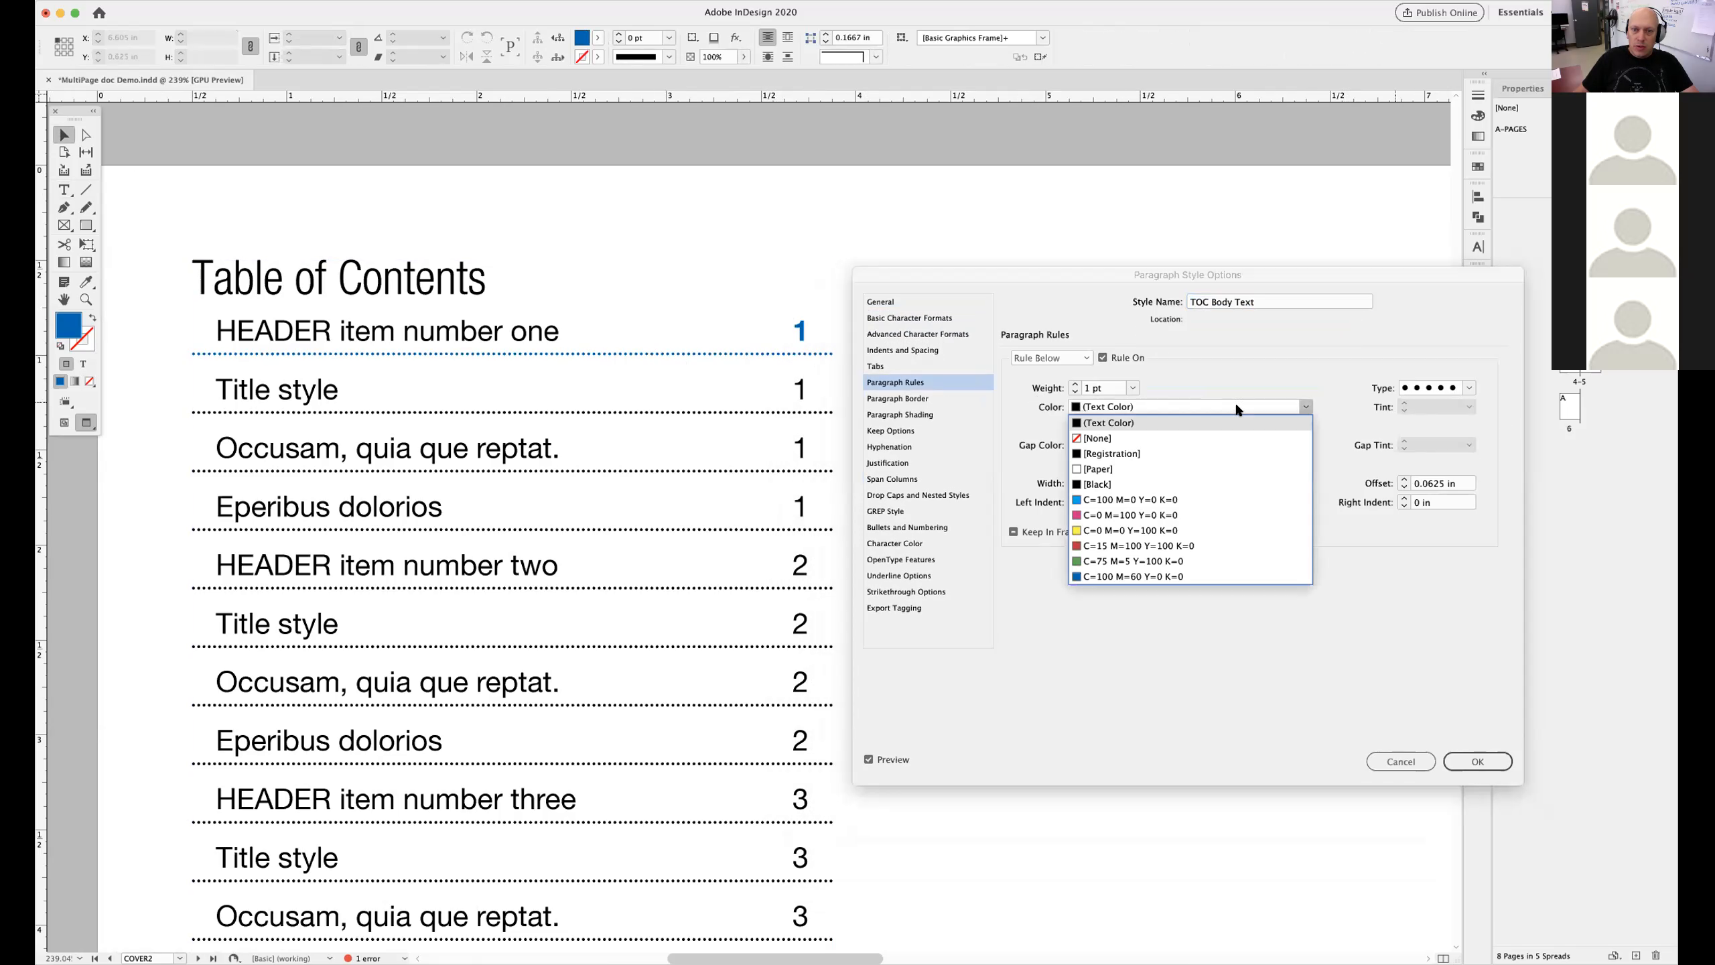
pyautogui.click(1113, 474)
pyautogui.click(1385, 406)
pyautogui.write('50')
pyautogui.press('Tab')
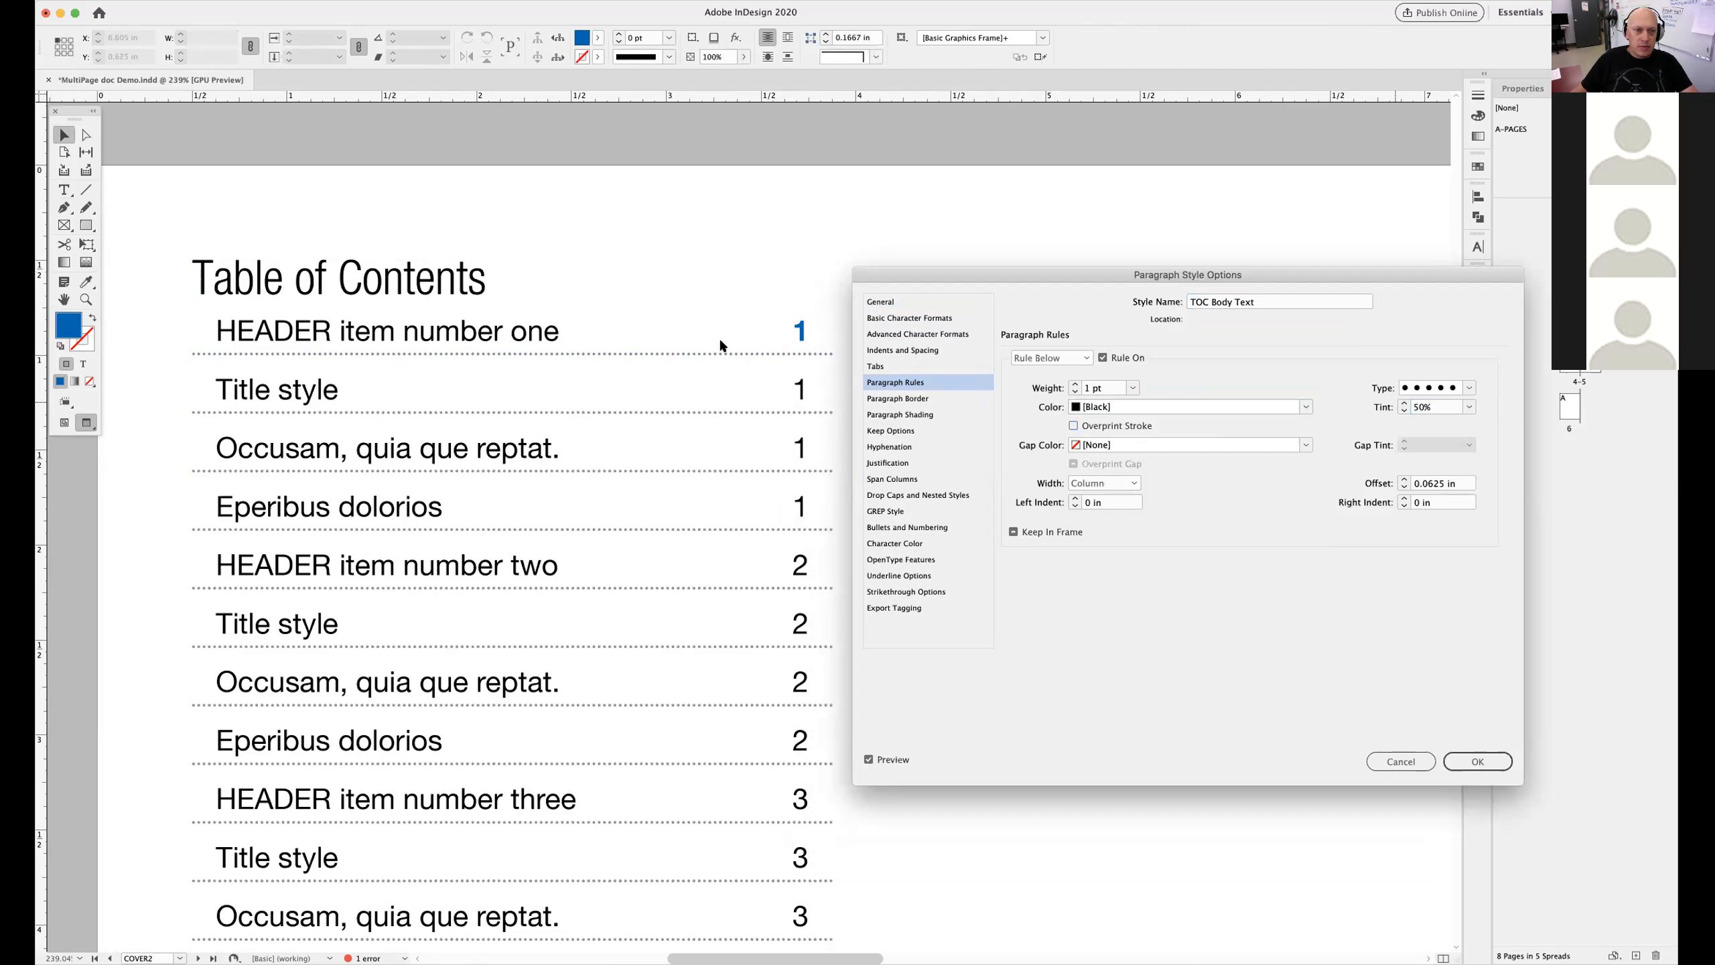
# Lighten the rule below of the TOC Body Text style to a 30% tint and accept the style changes
pyautogui.click(1390, 404)
pyautogui.write('30')
pyautogui.press('Tab')
pyautogui.click(1452, 758)
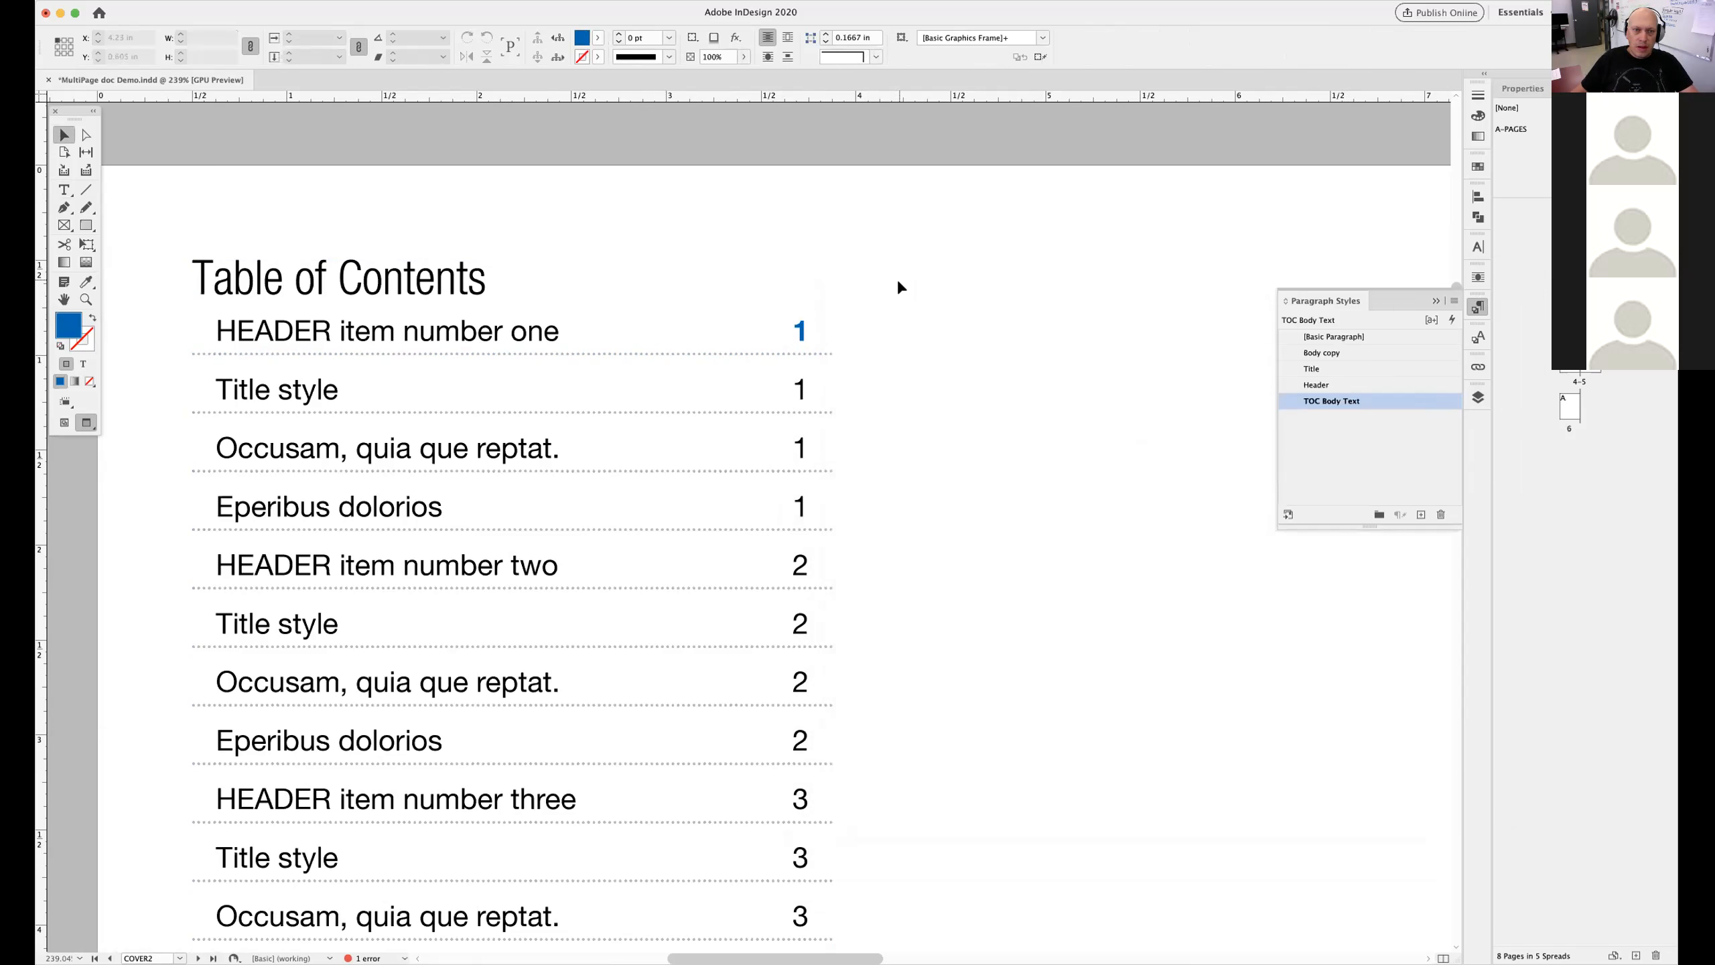
# Review the restyled table of contents with its frame deselected and save the document
pyautogui.press('super+minus')
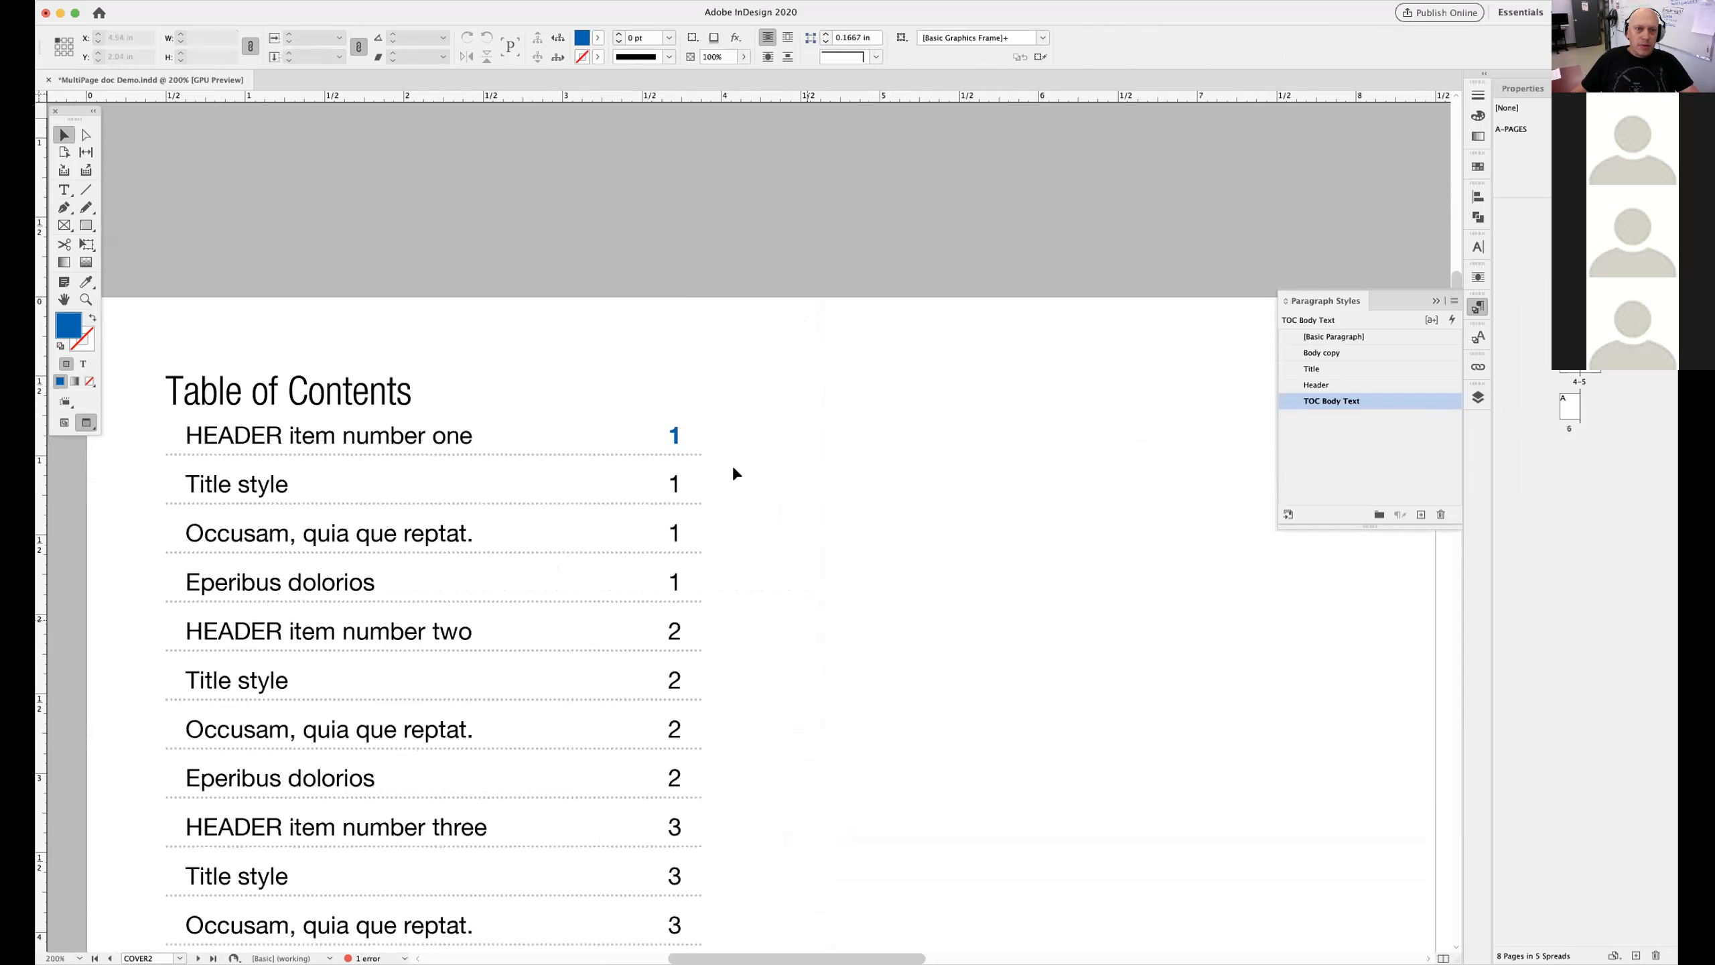
pyautogui.press('super+minus')
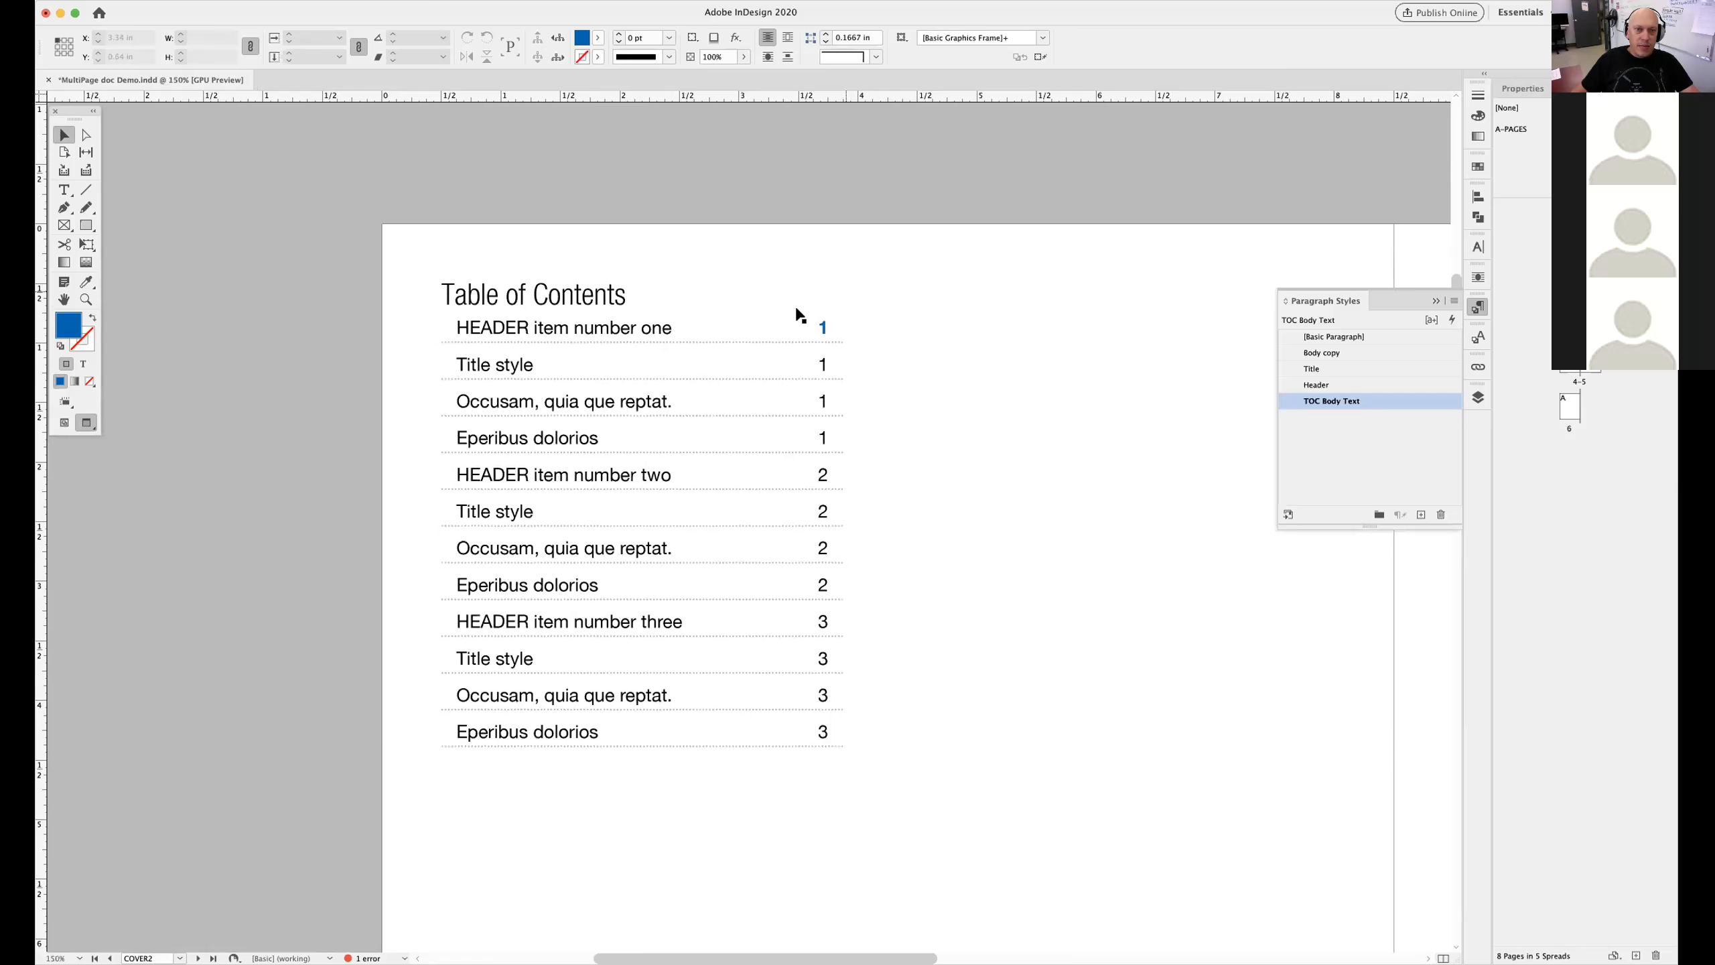
pyautogui.click(822, 329)
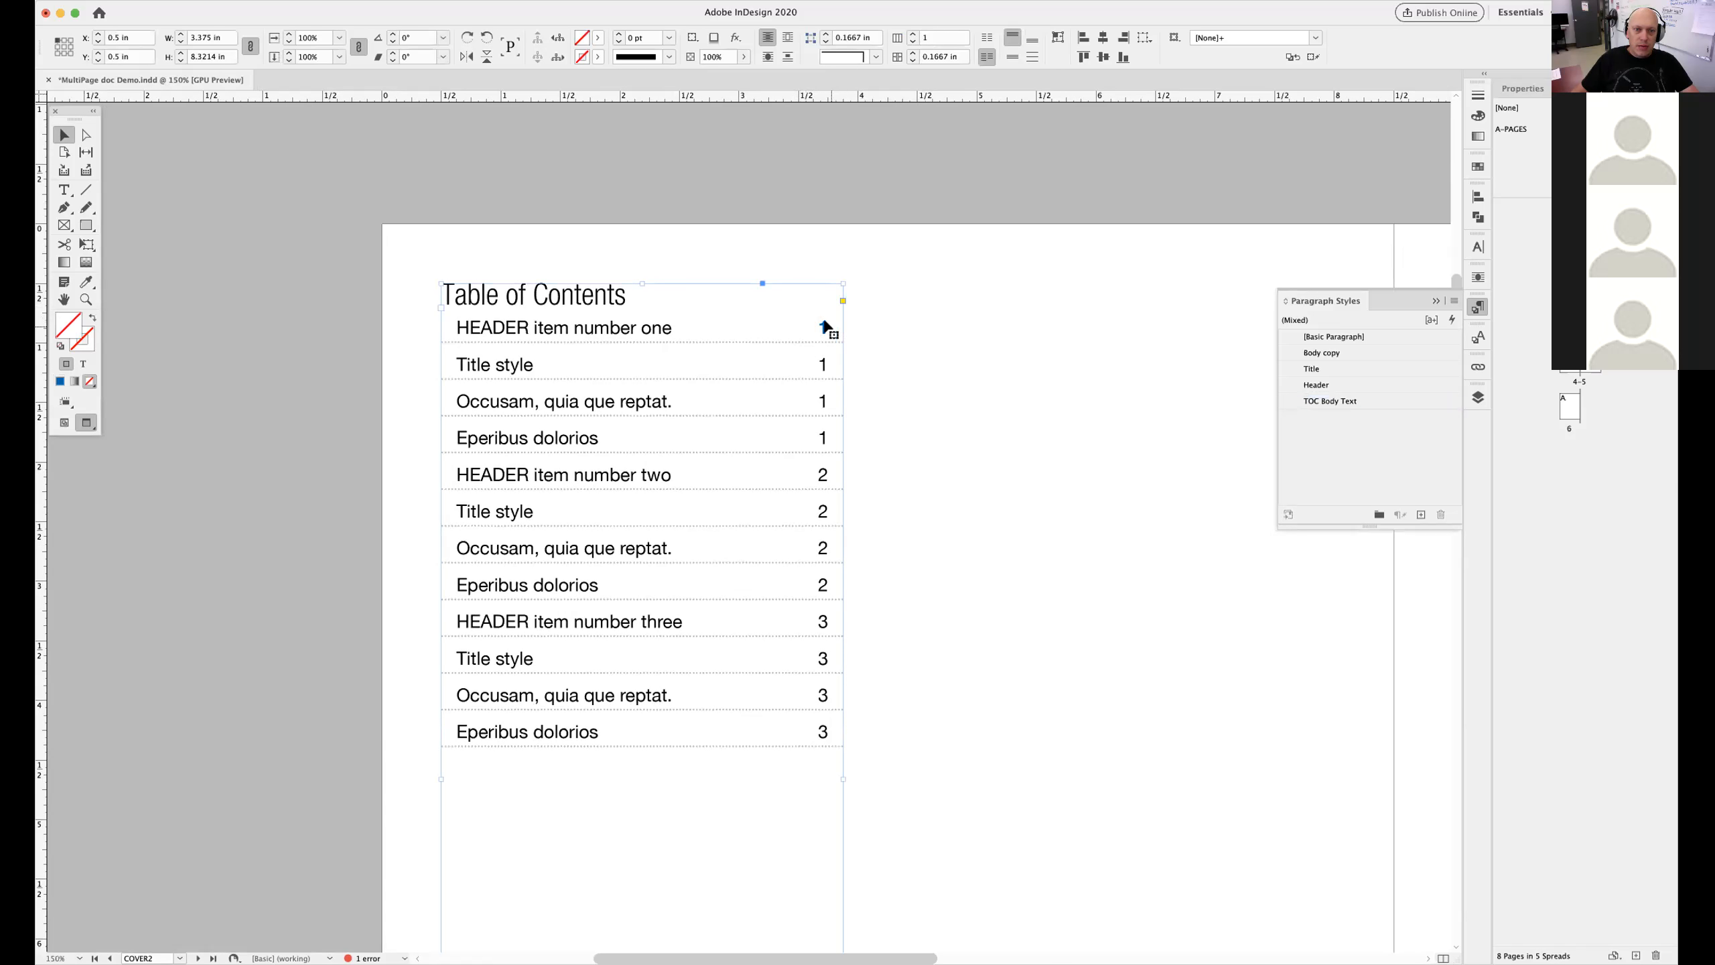
pyautogui.click(922, 561)
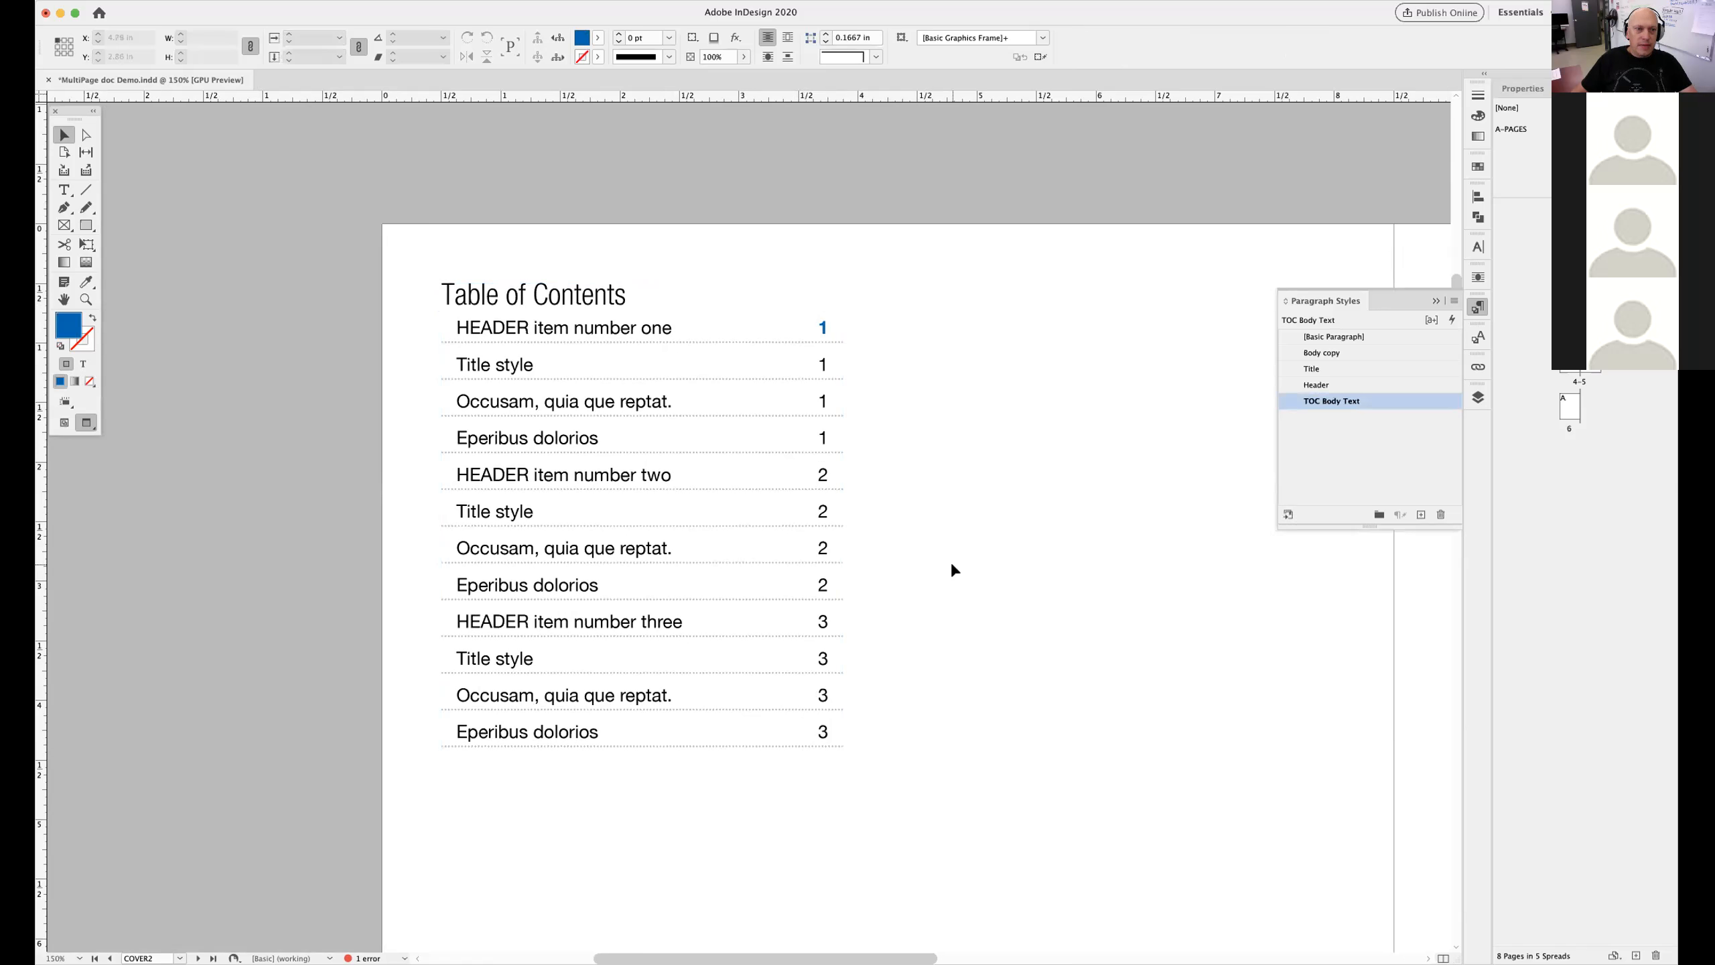
pyautogui.moveTo(985, 568); pyautogui.dragTo(783, 549)
pyautogui.keyDown('alt'); pyautogui.keyDown('super'); pyautogui.click(934, 545); pyautogui.keyUp('super'); pyautogui.keyUp('alt')
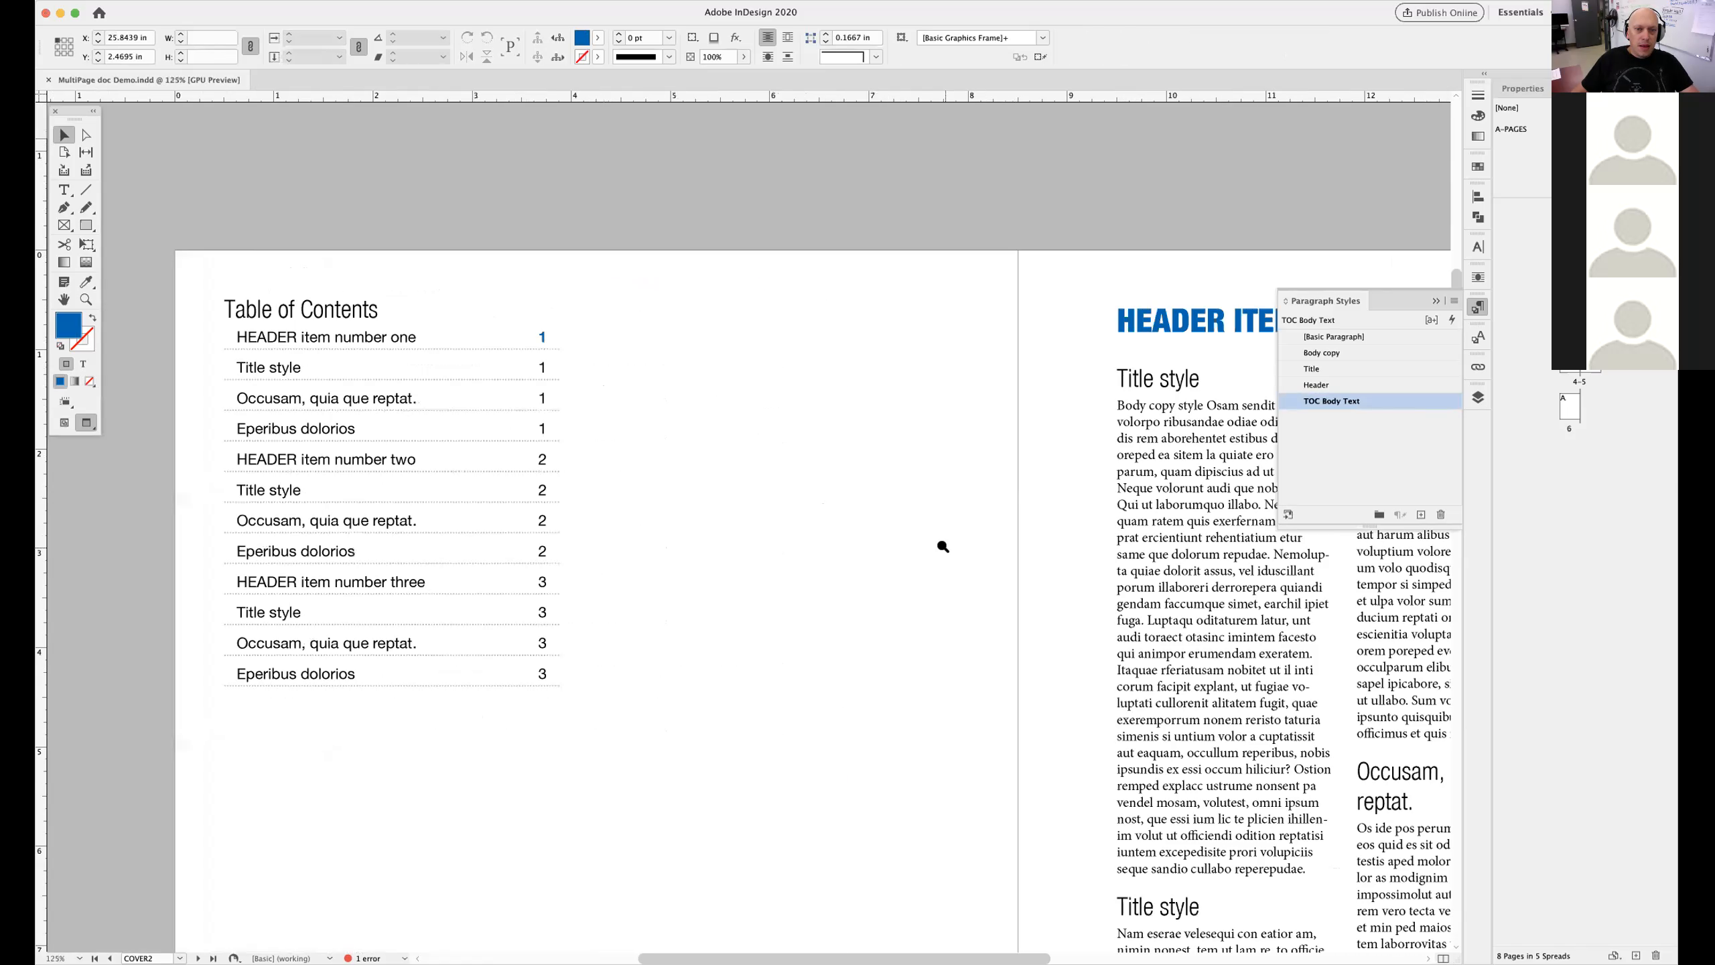
pyautogui.keyDown('alt'); pyautogui.keyDown('super'); pyautogui.click(942, 546); pyautogui.keyUp('super'); pyautogui.keyUp('alt')
# Replace the HEADER ITEM NUMBER ONE heading on the first content page with GDT ROCKS EVERYDAY
pyautogui.doubleClick(937, 339)
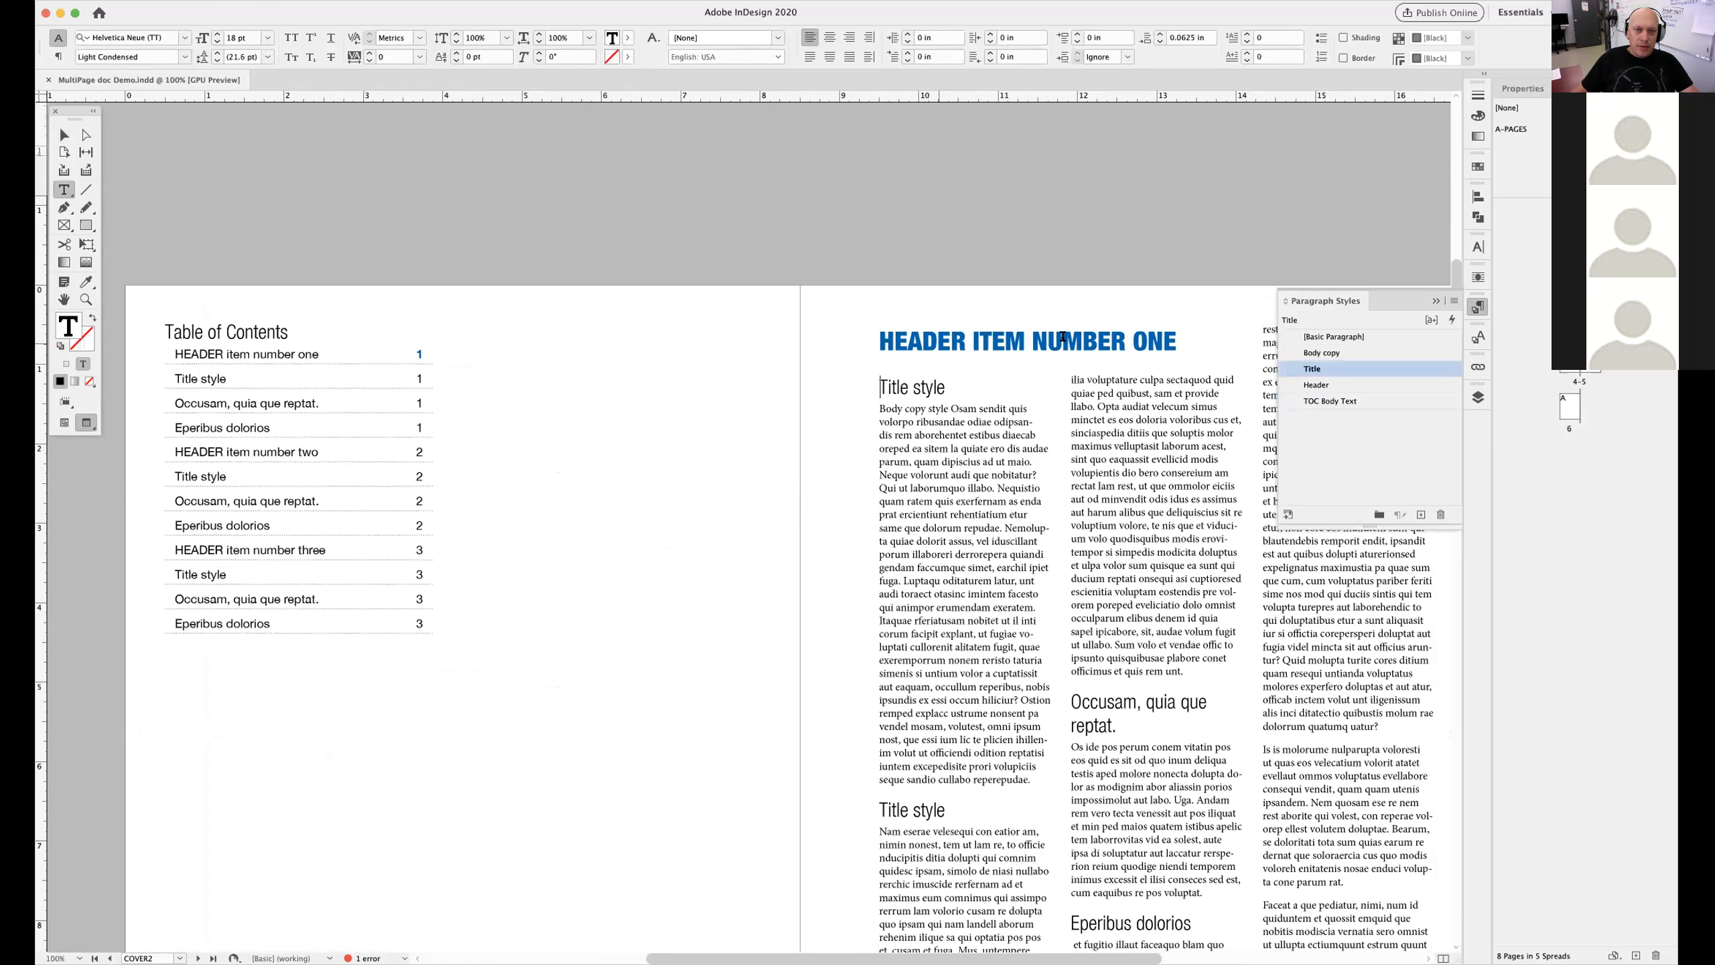
pyautogui.moveTo(1176, 340); pyautogui.dragTo(867, 334)
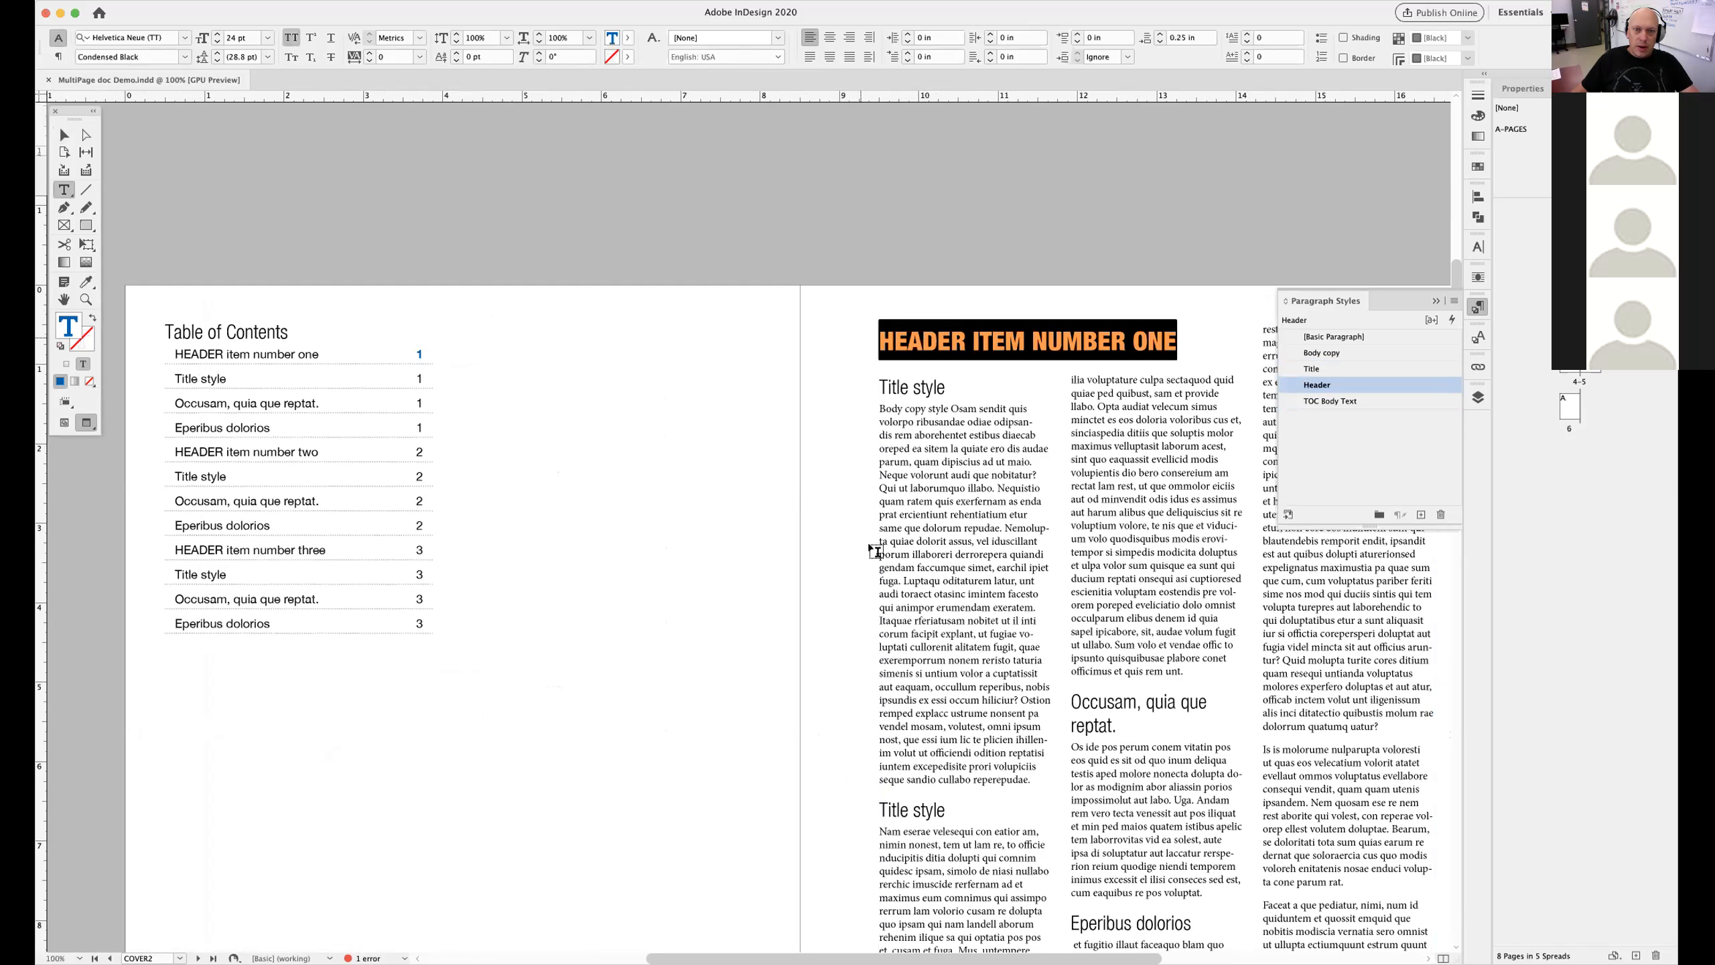
pyautogui.write('GDT R')
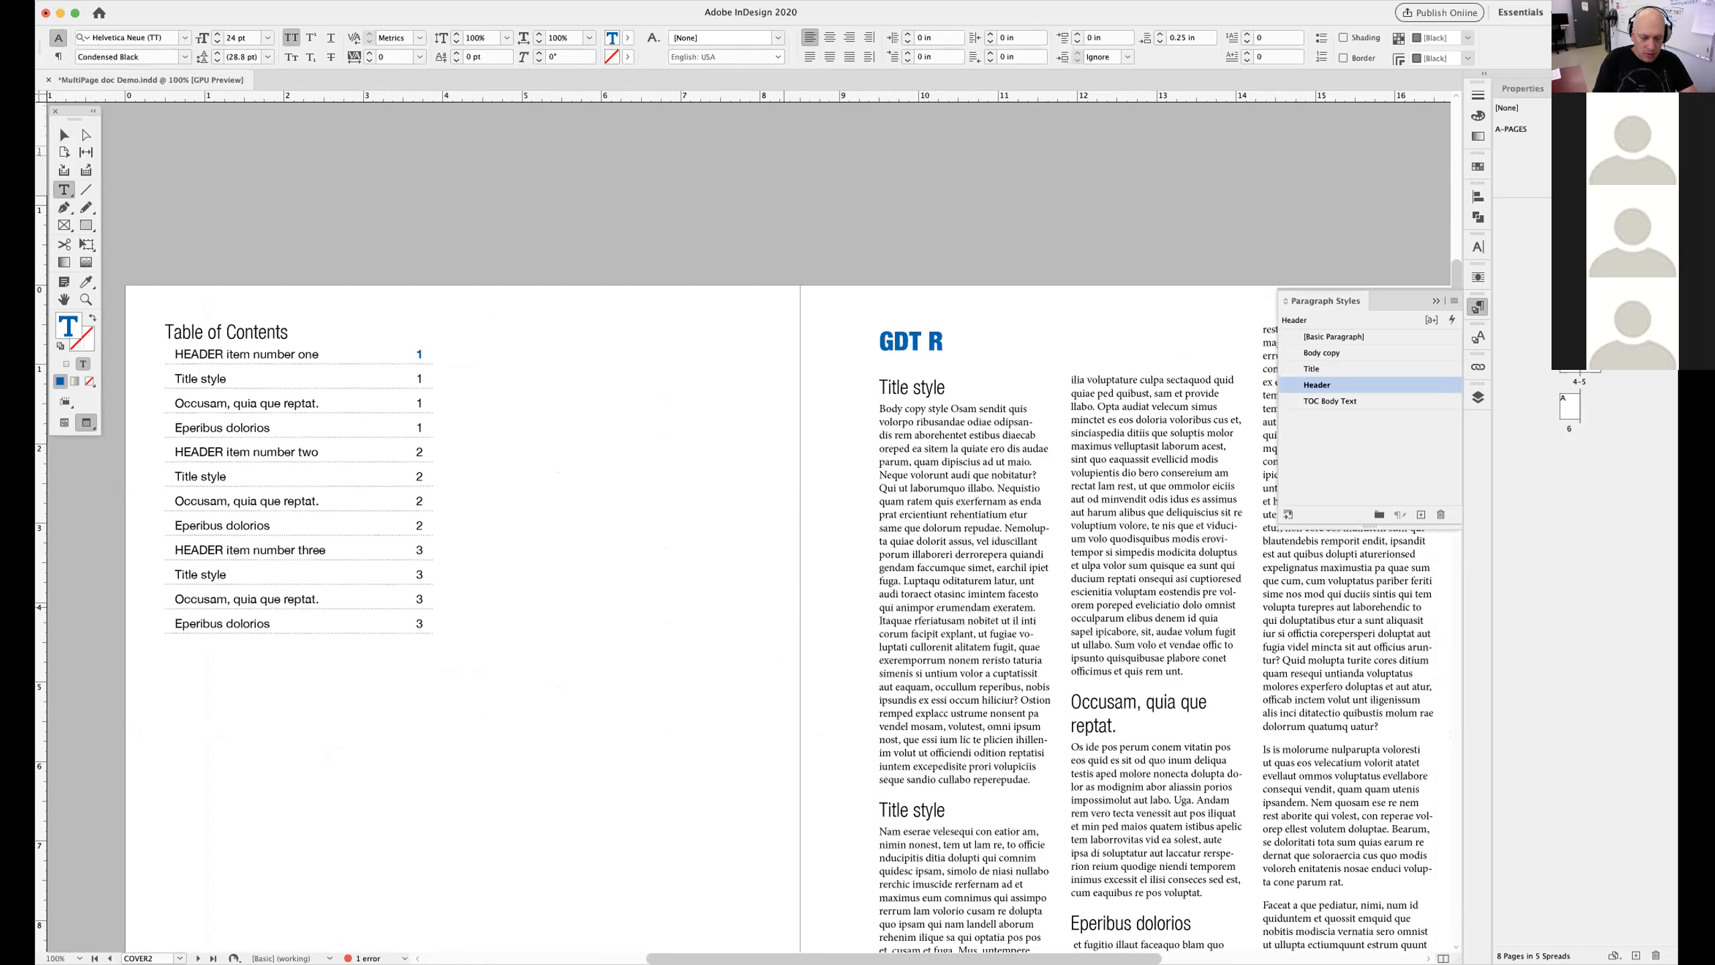
pyautogui.write('OCKS')
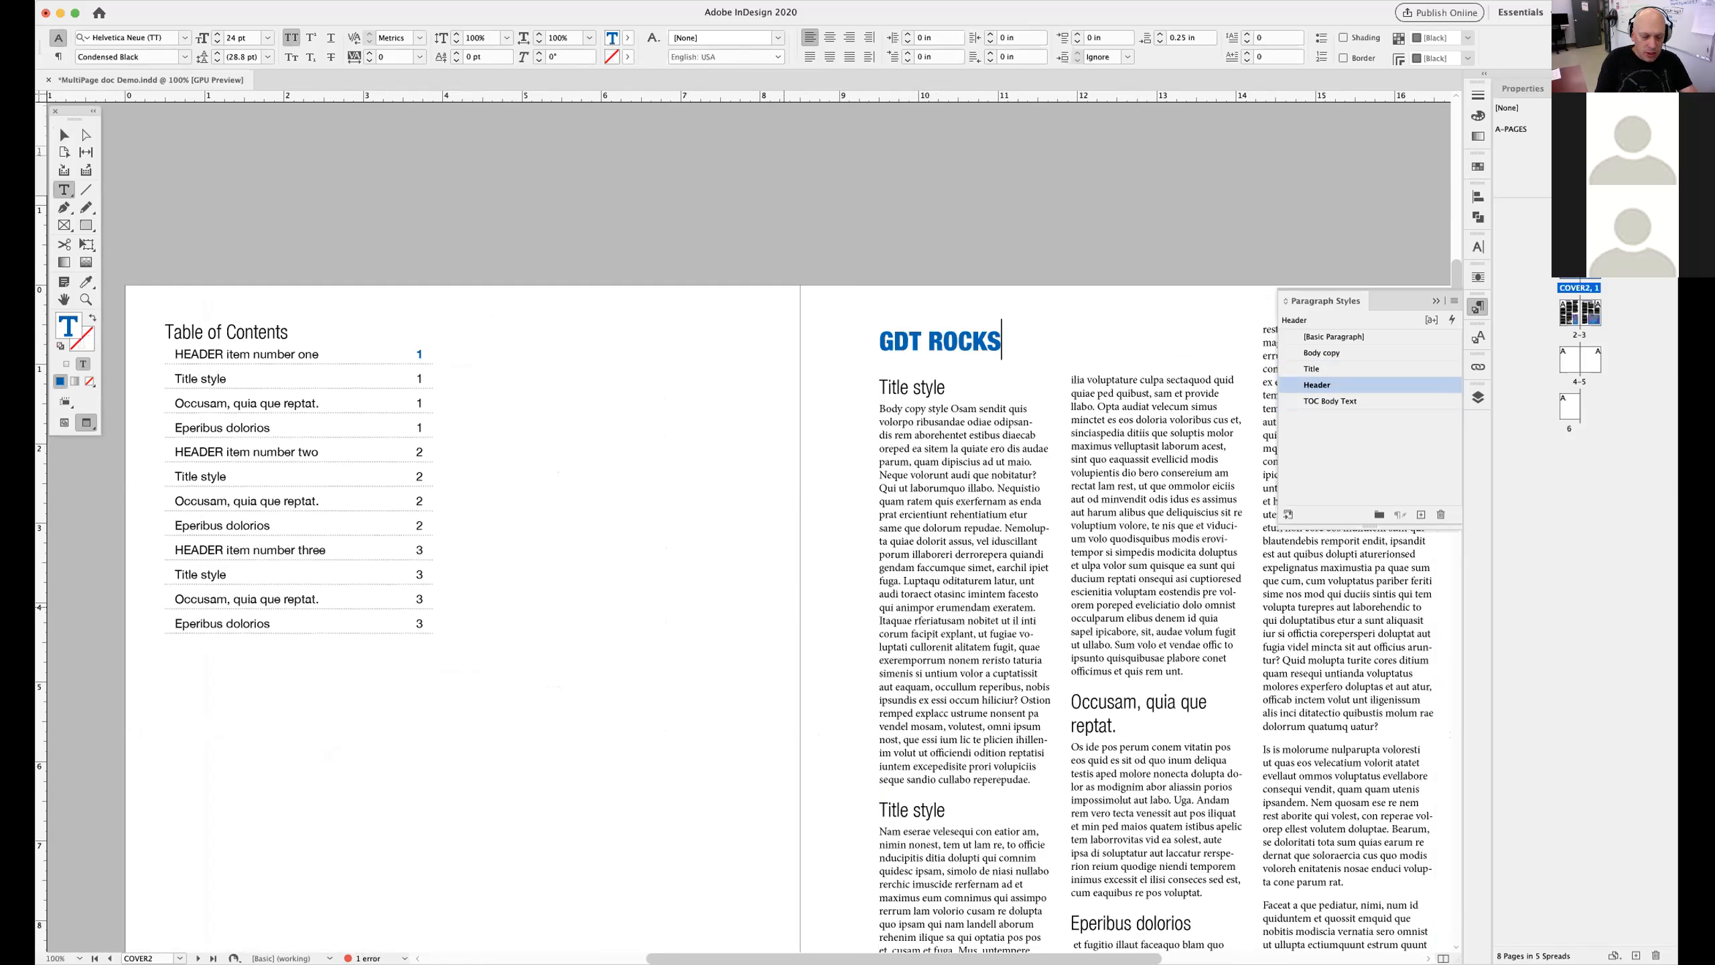
pyautogui.write('EVERYDAY')
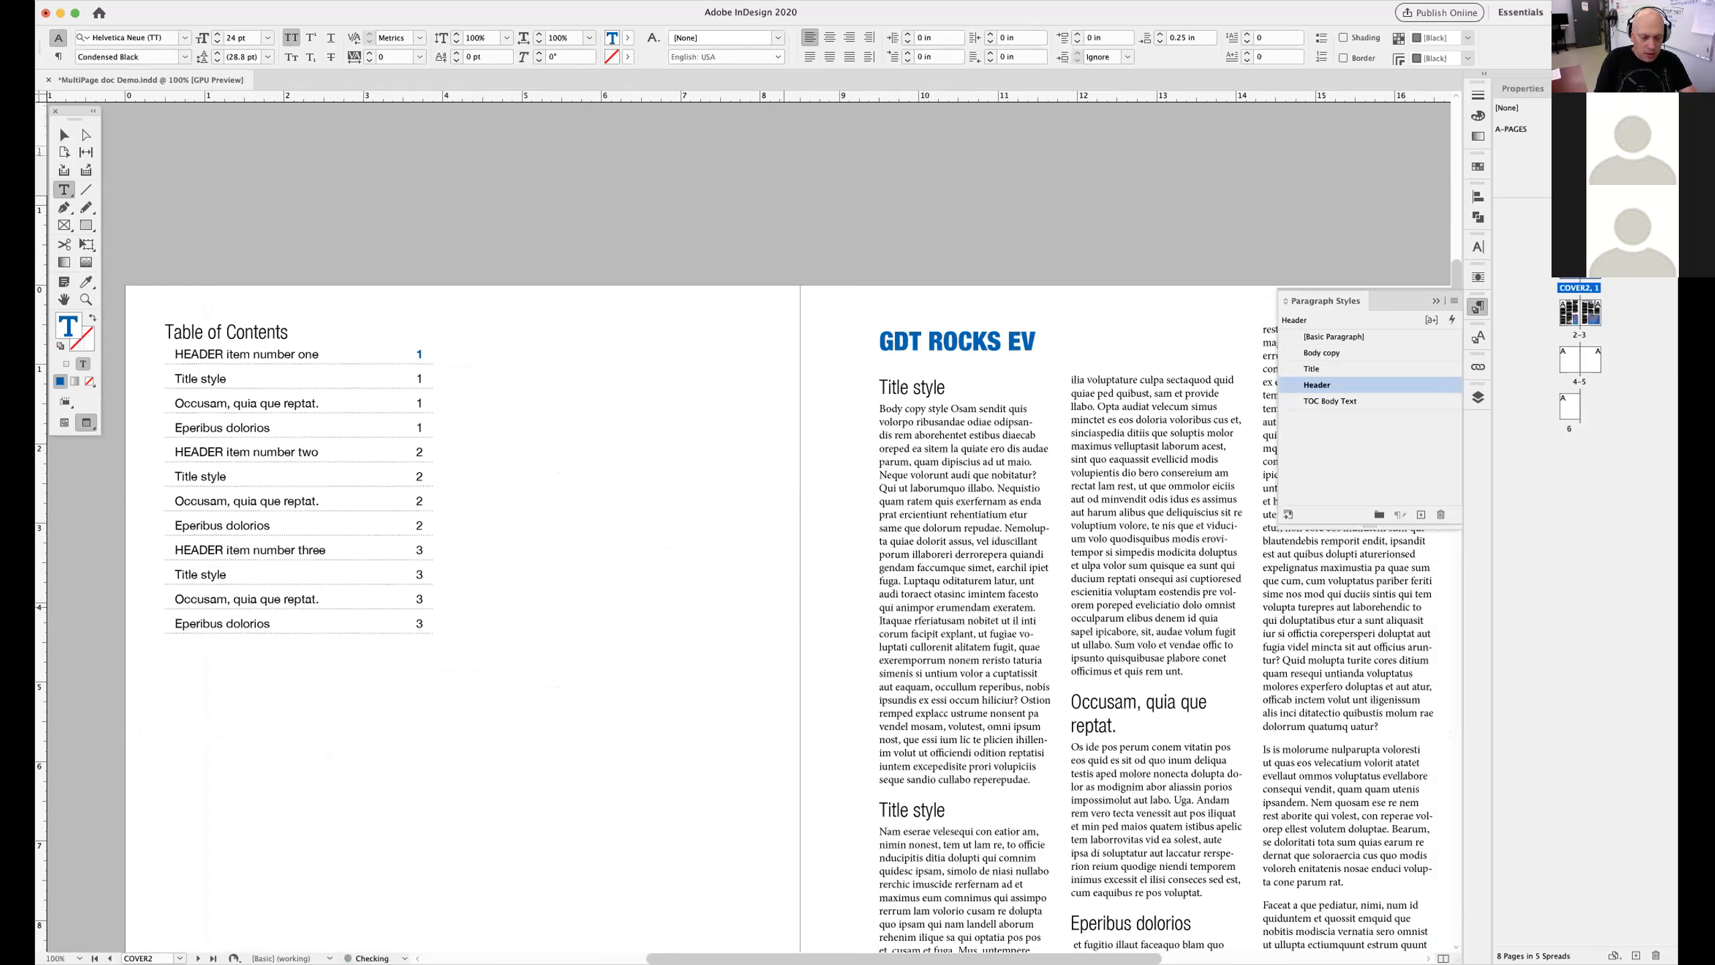
pyautogui.click(863, 537)
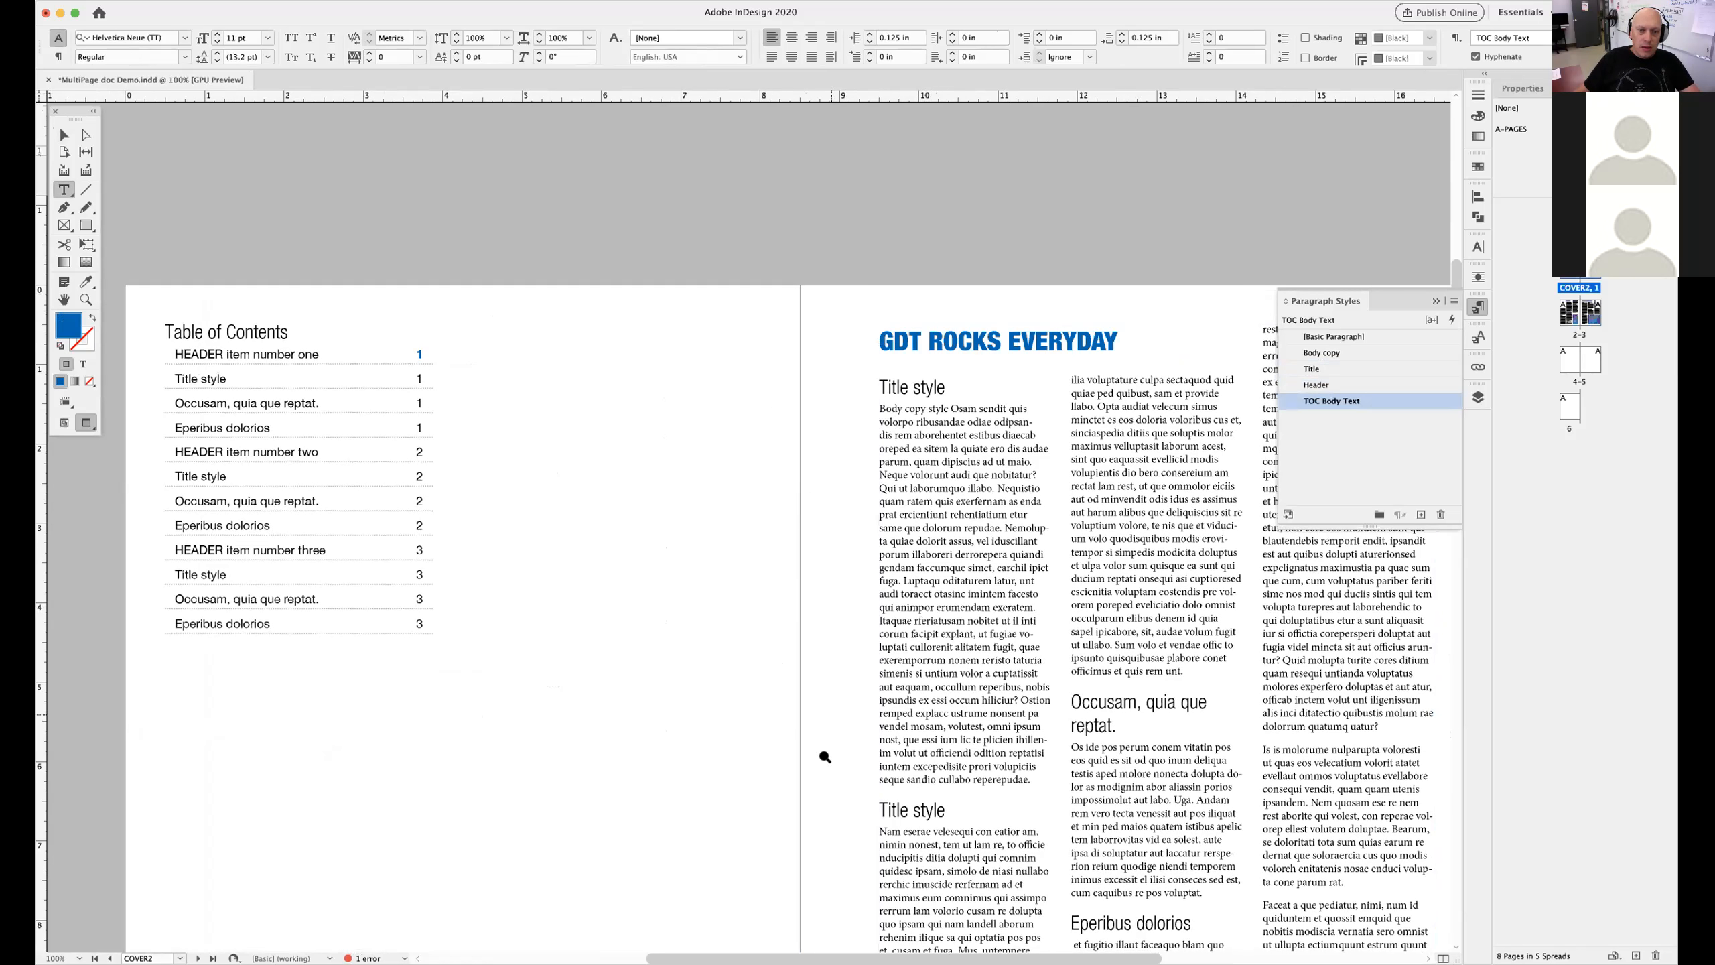
# Replace the HEADER ITEM NUMBER TWO heading on page 2 with the person's surname followed by IS AWESOME!
pyautogui.press('super+minus')
pyautogui.scroll(-10, 774, 356)
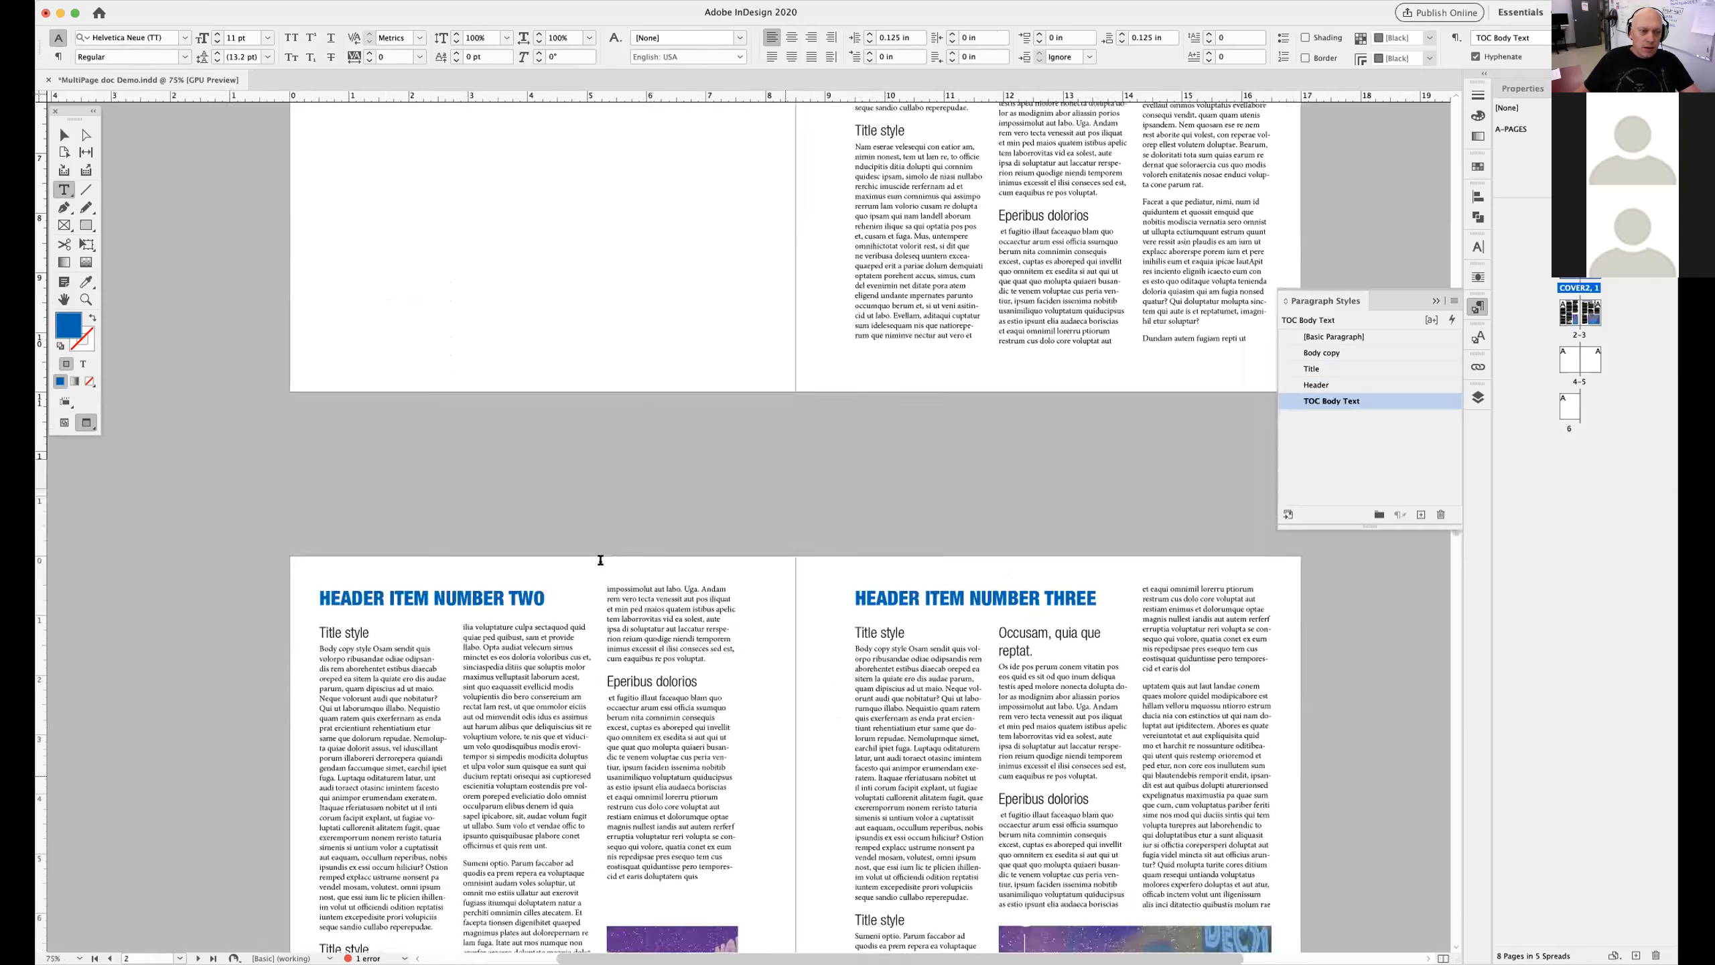
pyautogui.click(339, 490)
pyautogui.tripleClick(339, 489)
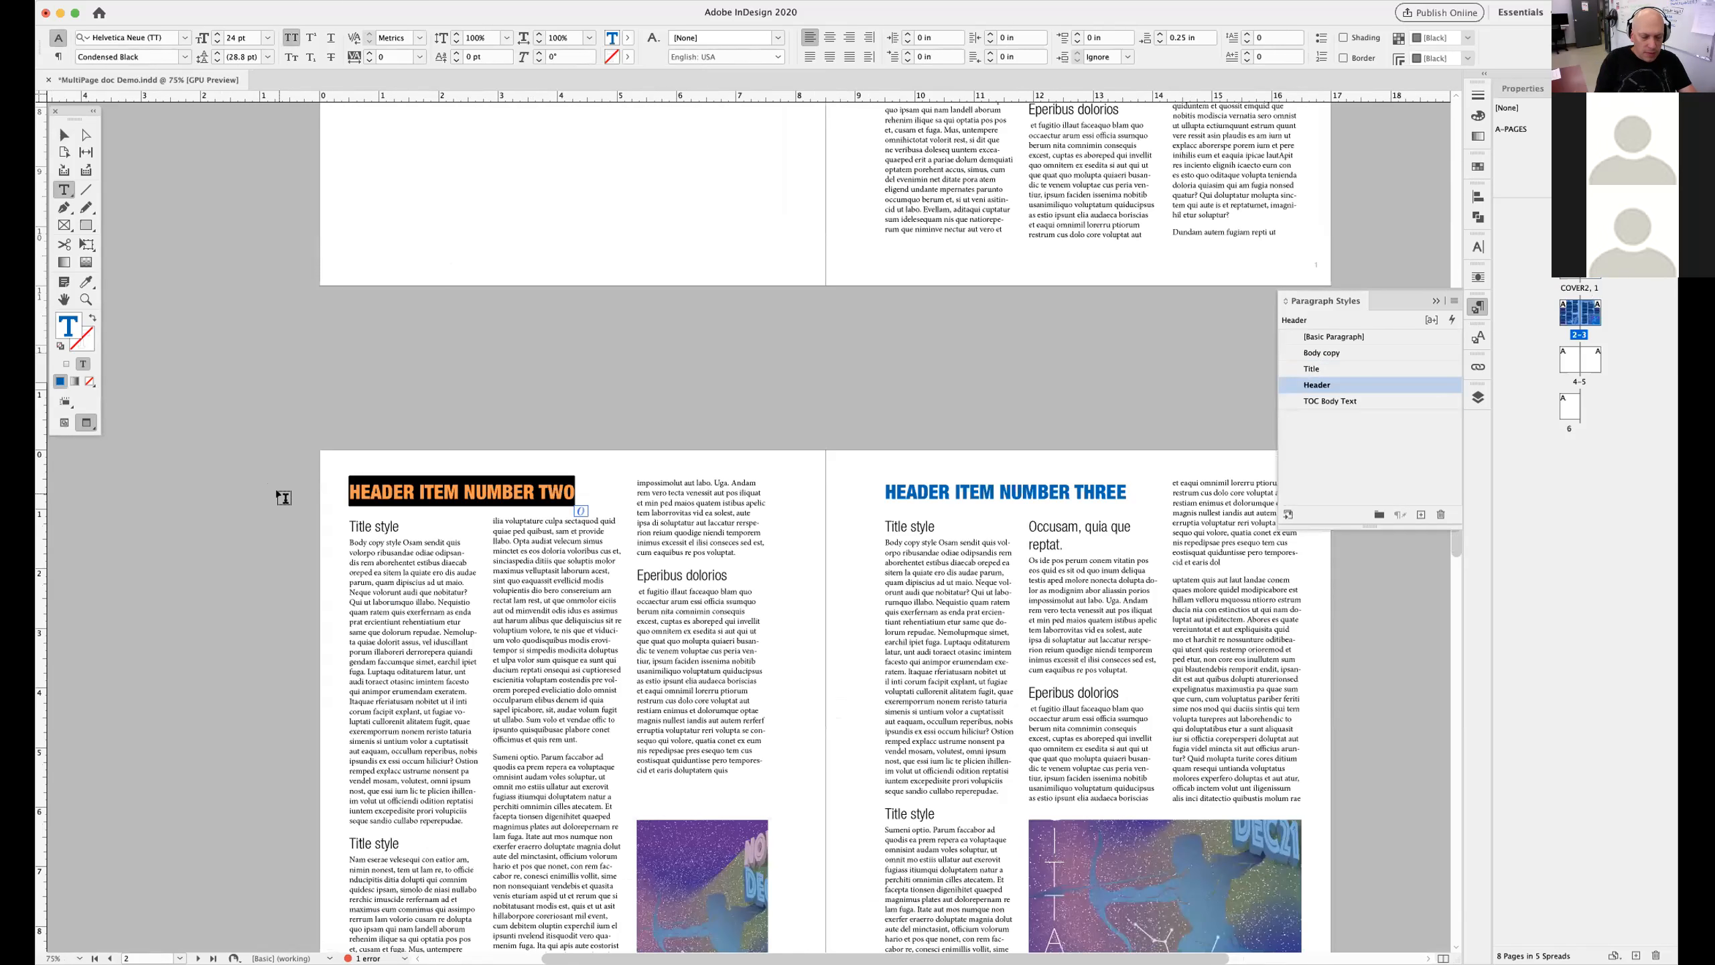
pyautogui.write('REEVES IS ')
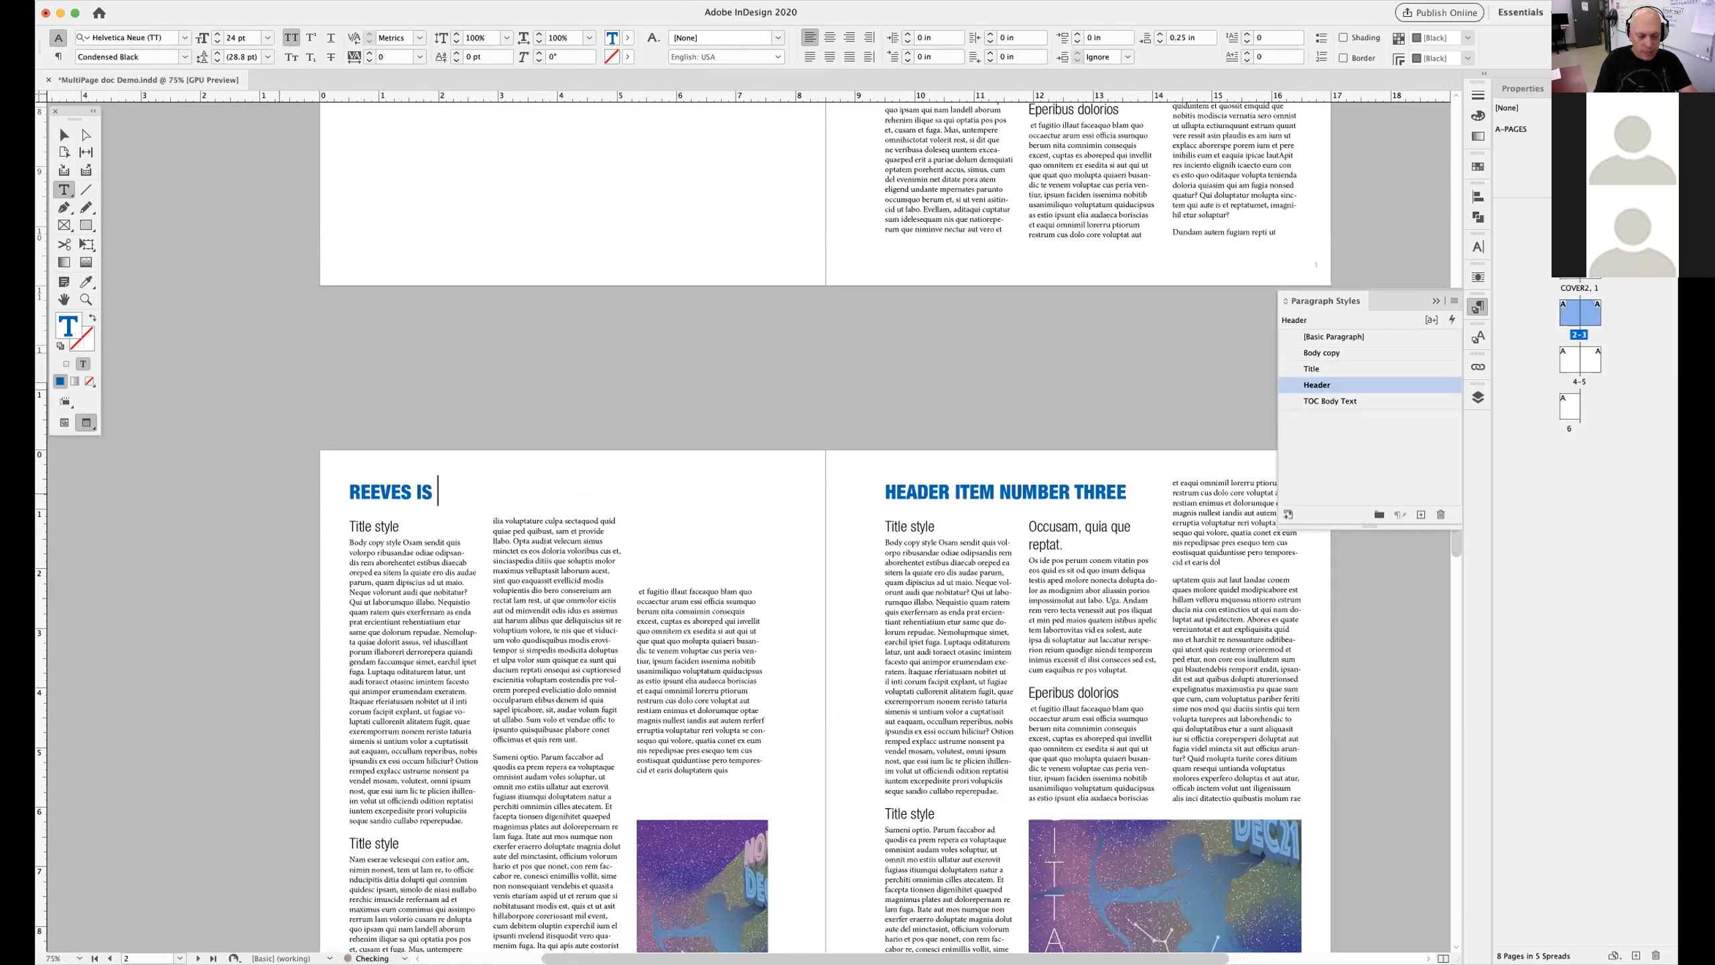
pyautogui.write('AWESOME EVER')
pyautogui.press('BackSpace')
pyautogui.press('BackSpace')
pyautogui.press('BackSpace')
pyautogui.press('BackSpace')
pyautogui.press('BackSpace')
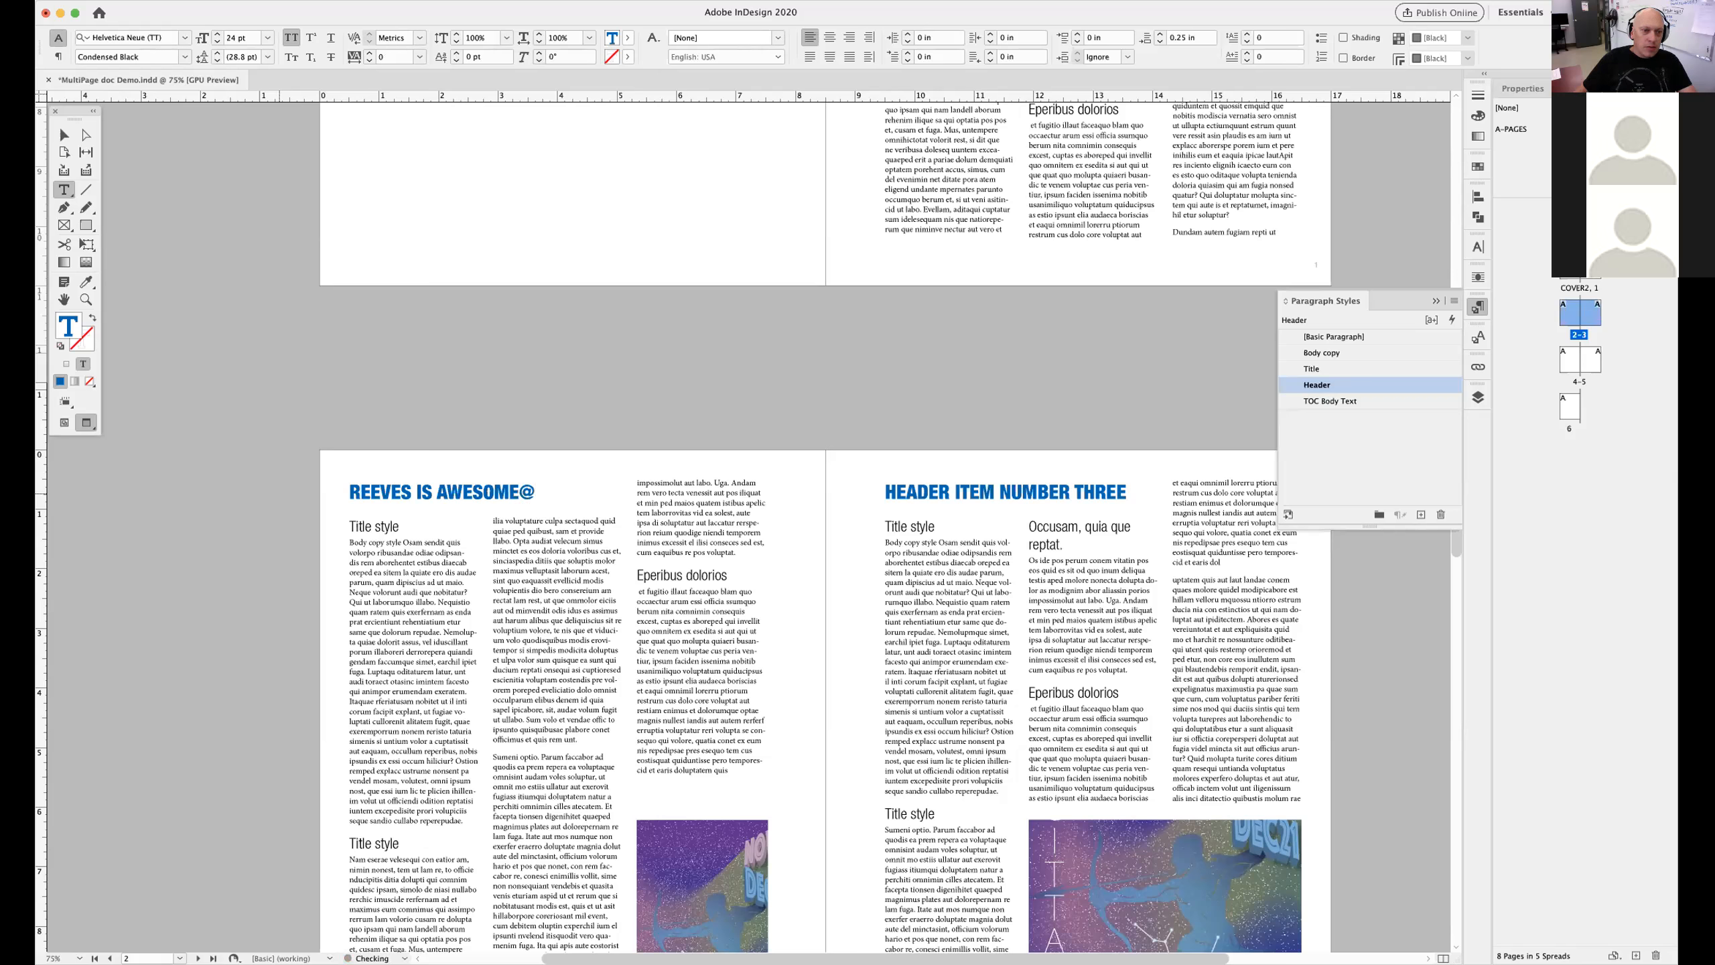
pyautogui.write('!')
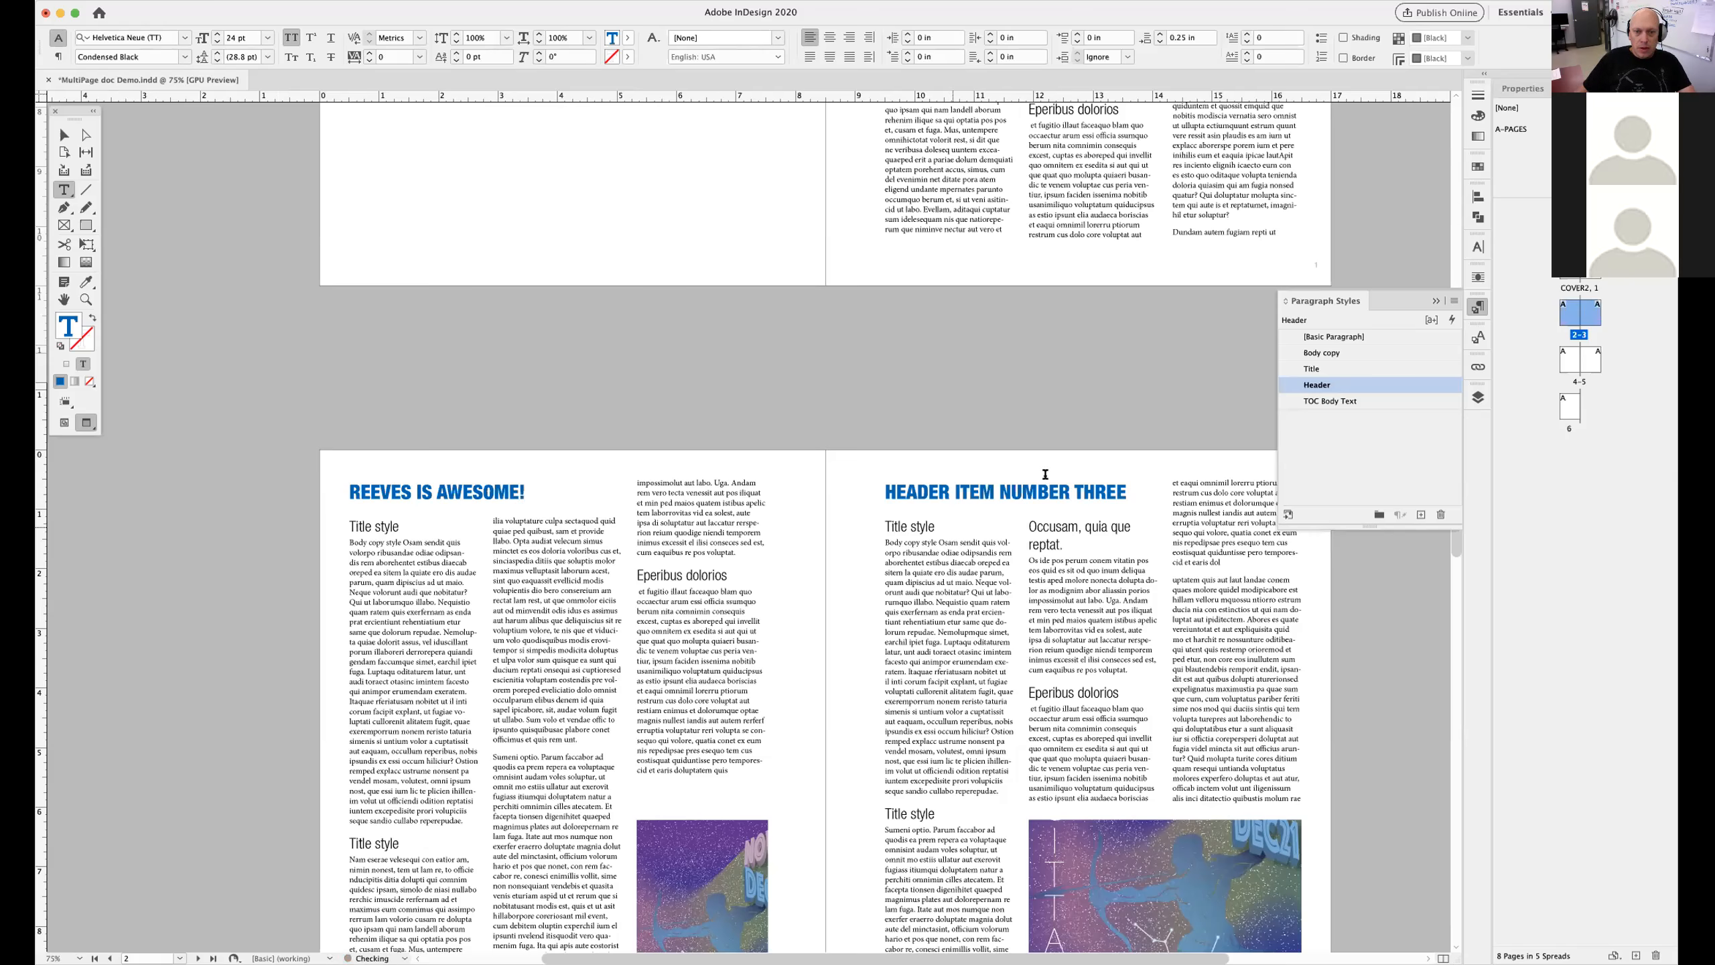
# Replace the HEADER ITEM NUMBER THREE heading on page 3 with NICE WEATHER TODAY!
pyautogui.moveTo(1128, 491); pyautogui.dragTo(852, 503)
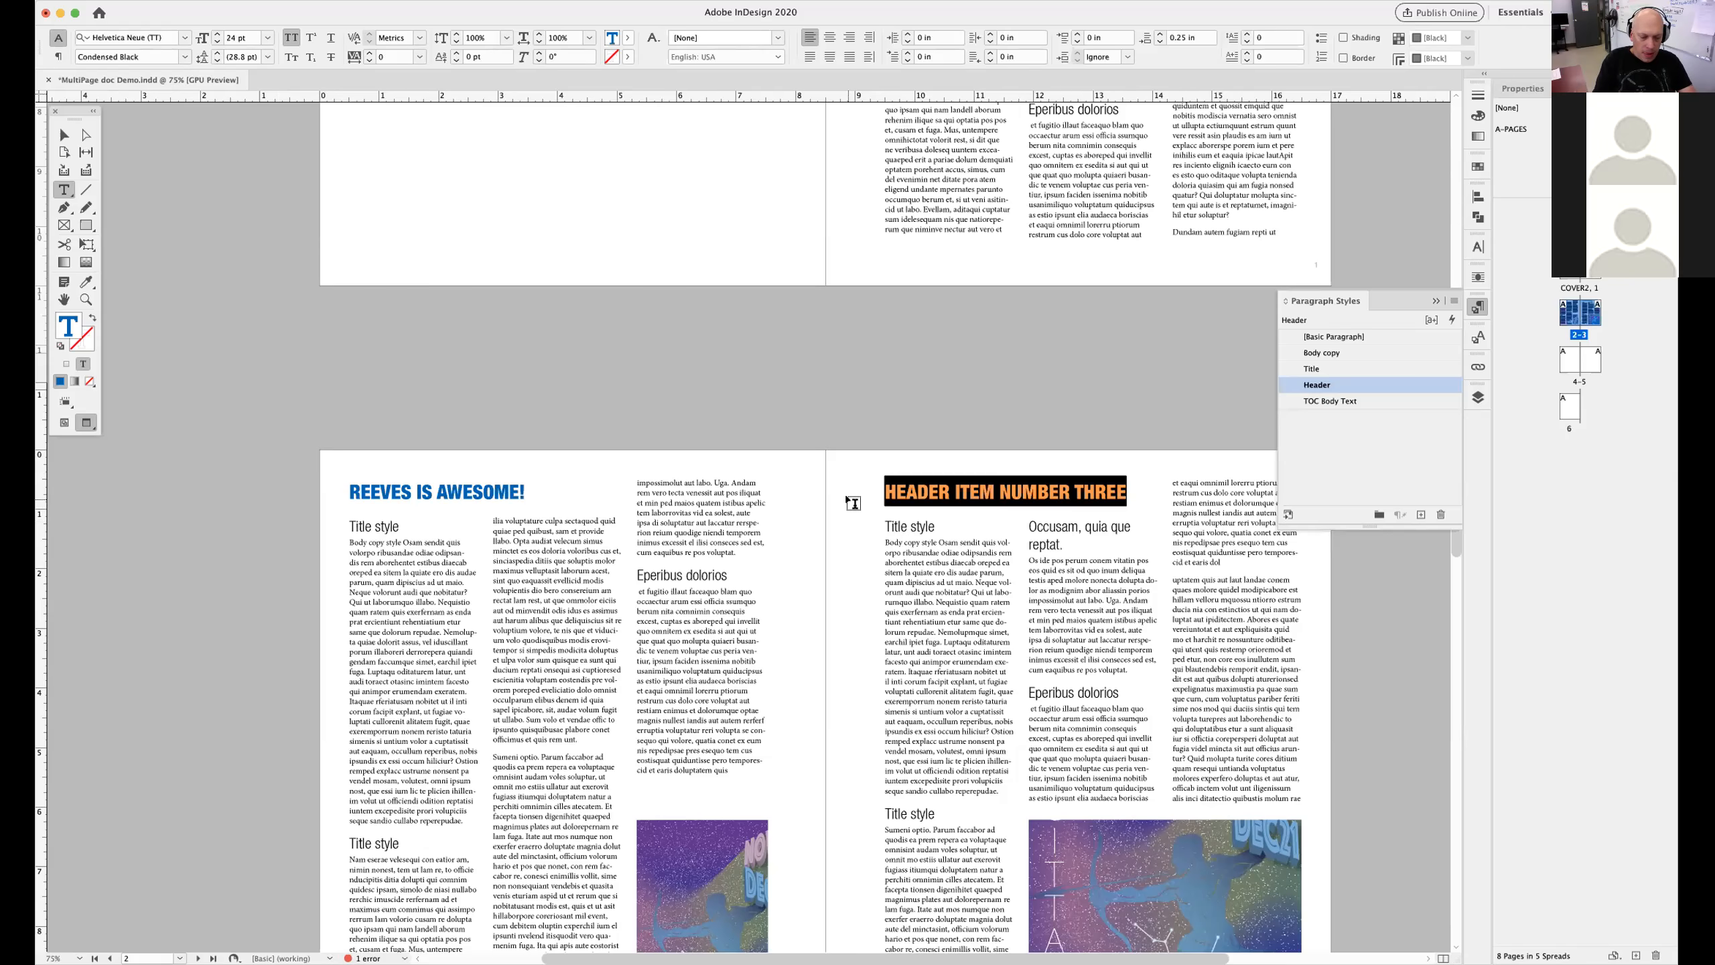
pyautogui.write('NICE WEATHER TODAY!')
pyautogui.keyDown('super'); pyautogui.click(850, 367); pyautogui.keyUp('super')
pyautogui.scroll(2, 851, 368)
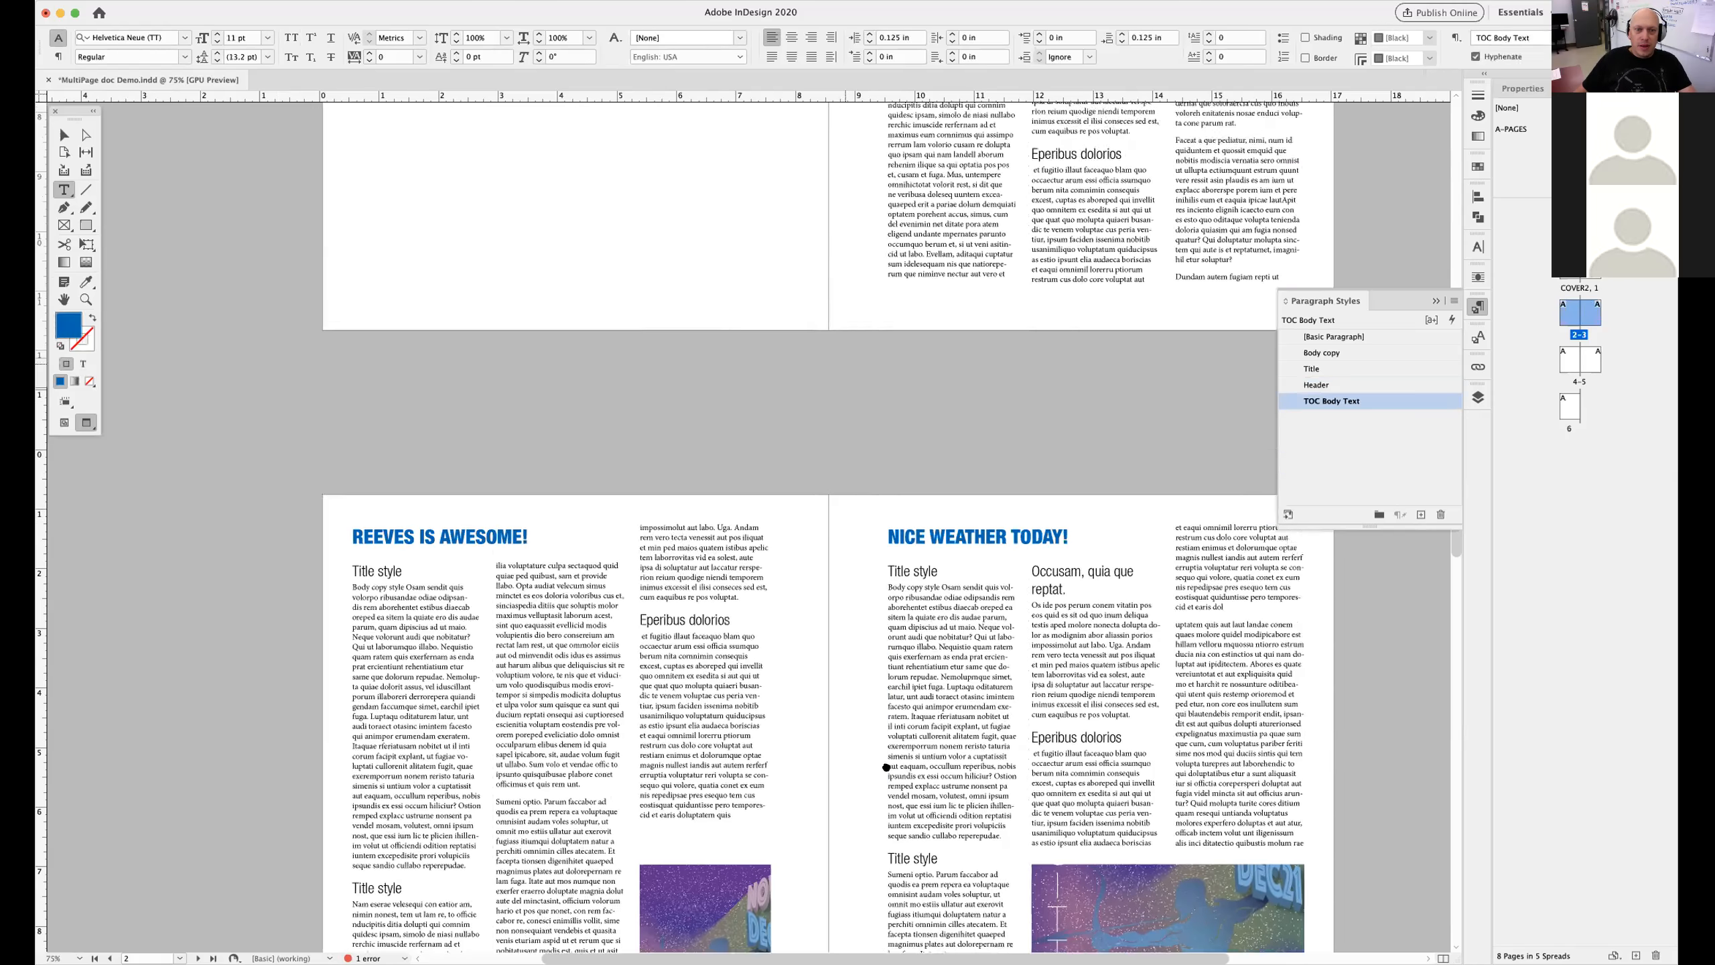
pyautogui.scroll(10, 886, 767)
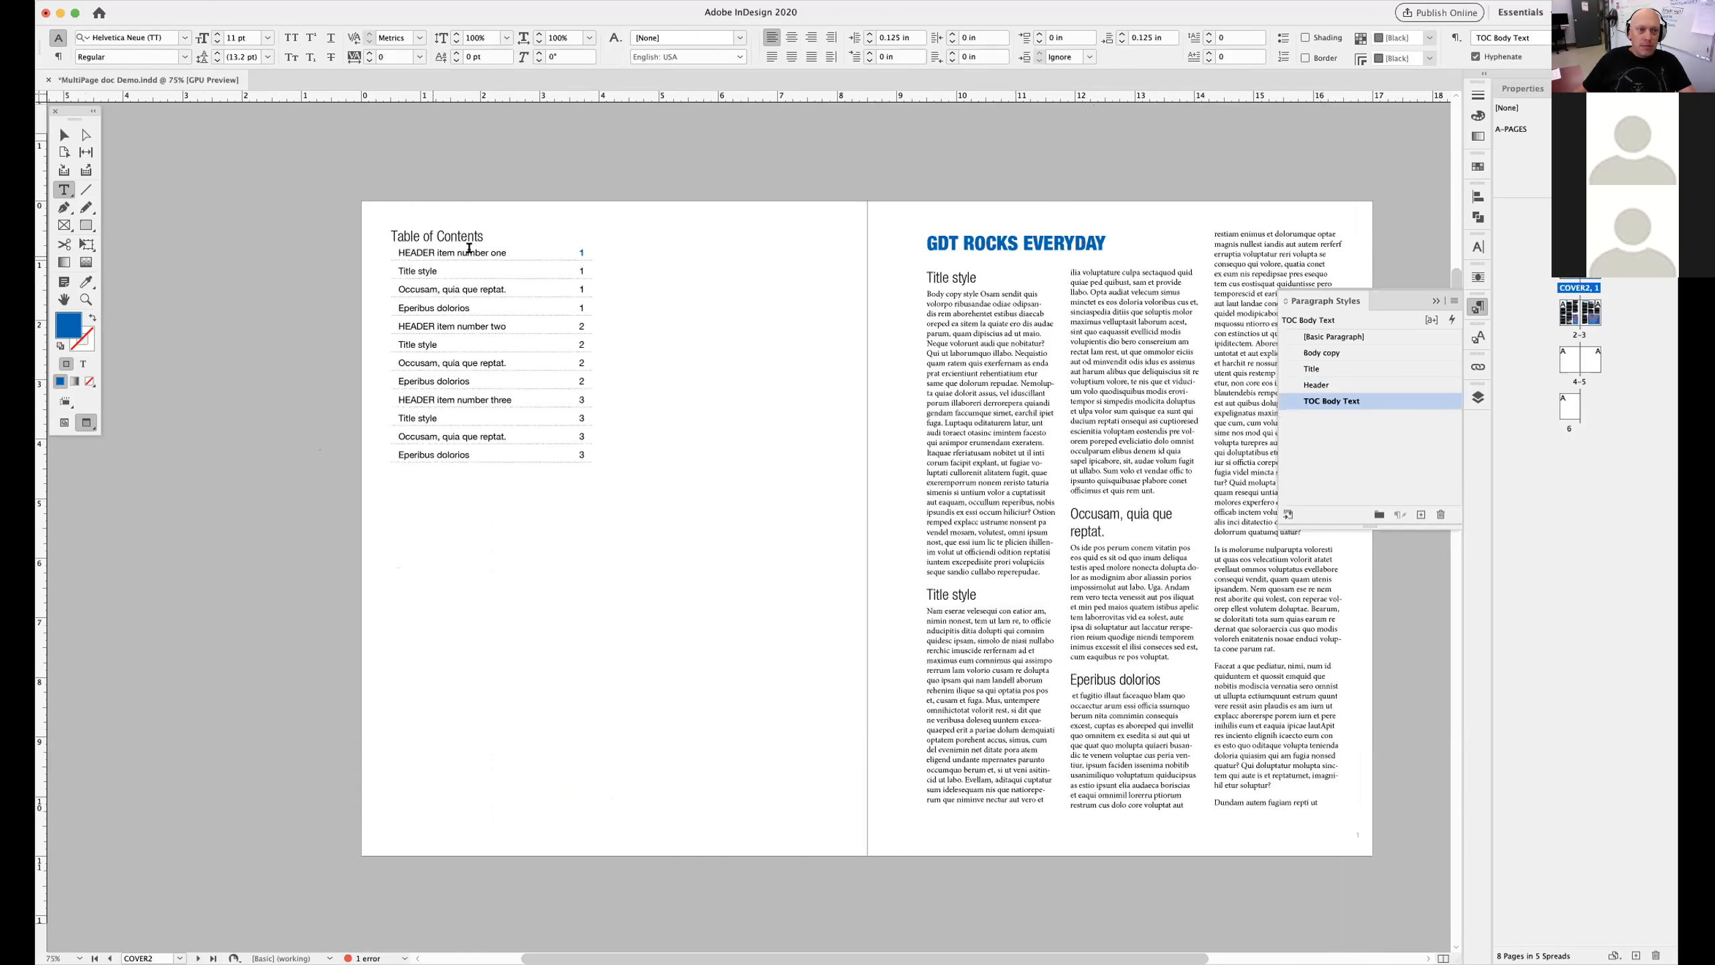
# Return to the table of contents page and save the document with the changed headings
pyautogui.moveTo(435, 253); pyautogui.dragTo(482, 254)
pyautogui.click(64, 136)
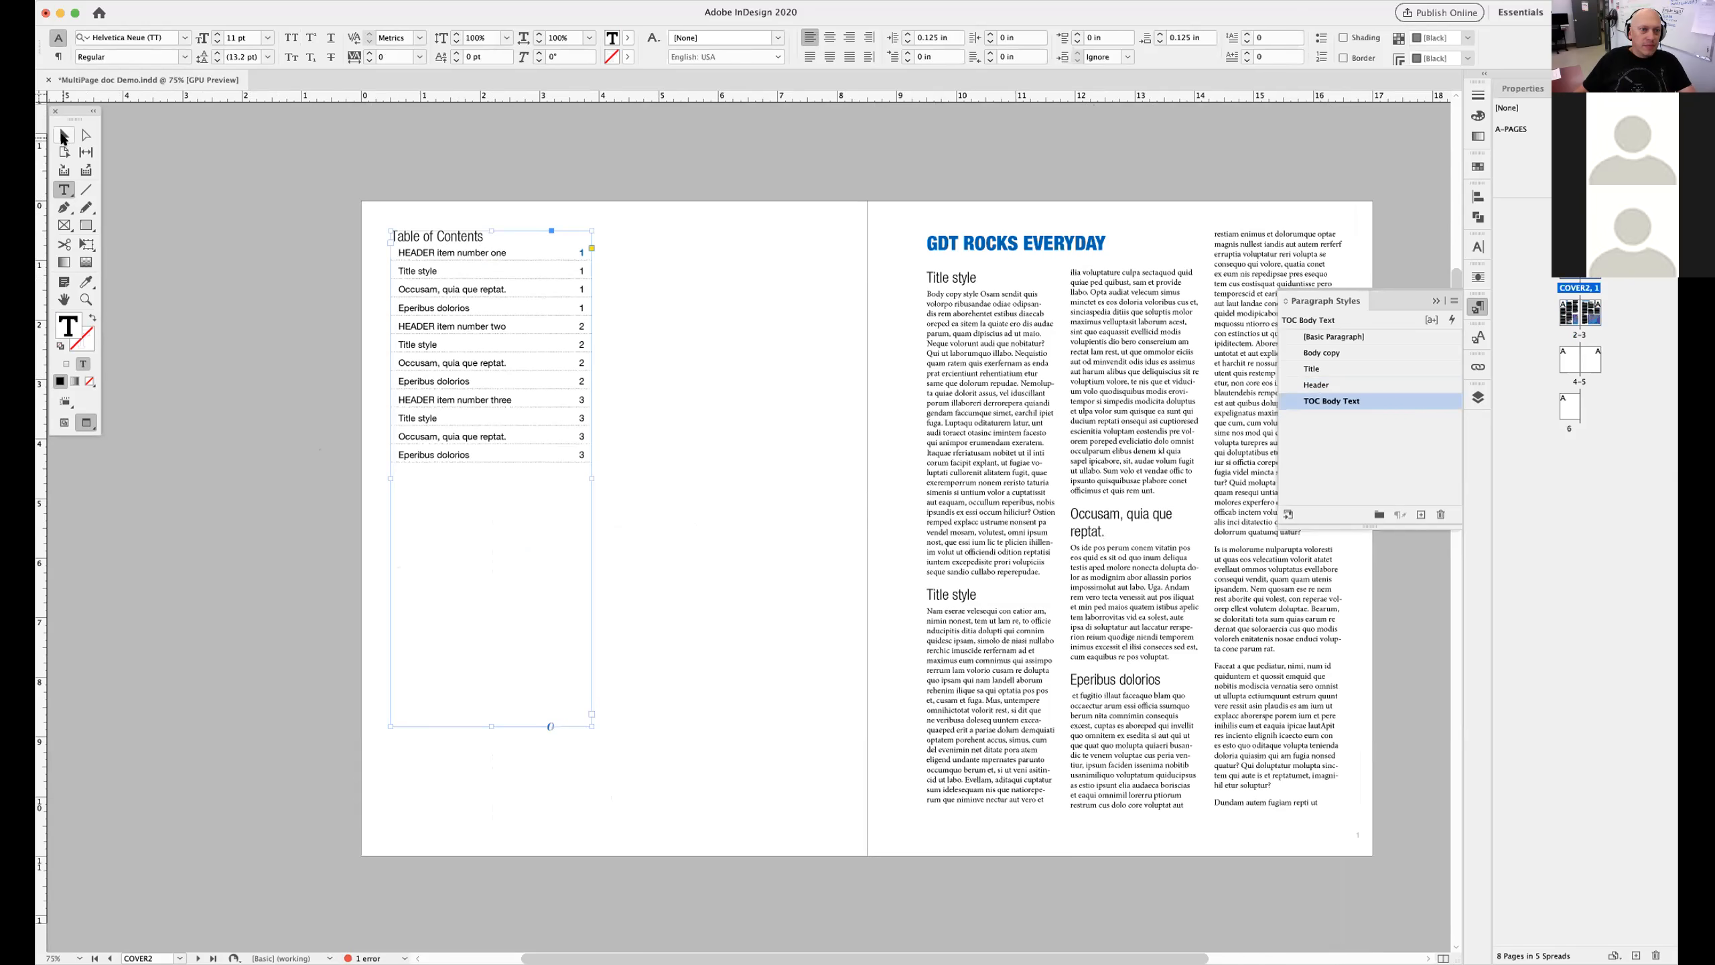
pyautogui.click(674, 447)
pyautogui.click(513, 346)
pyautogui.press('super+s')
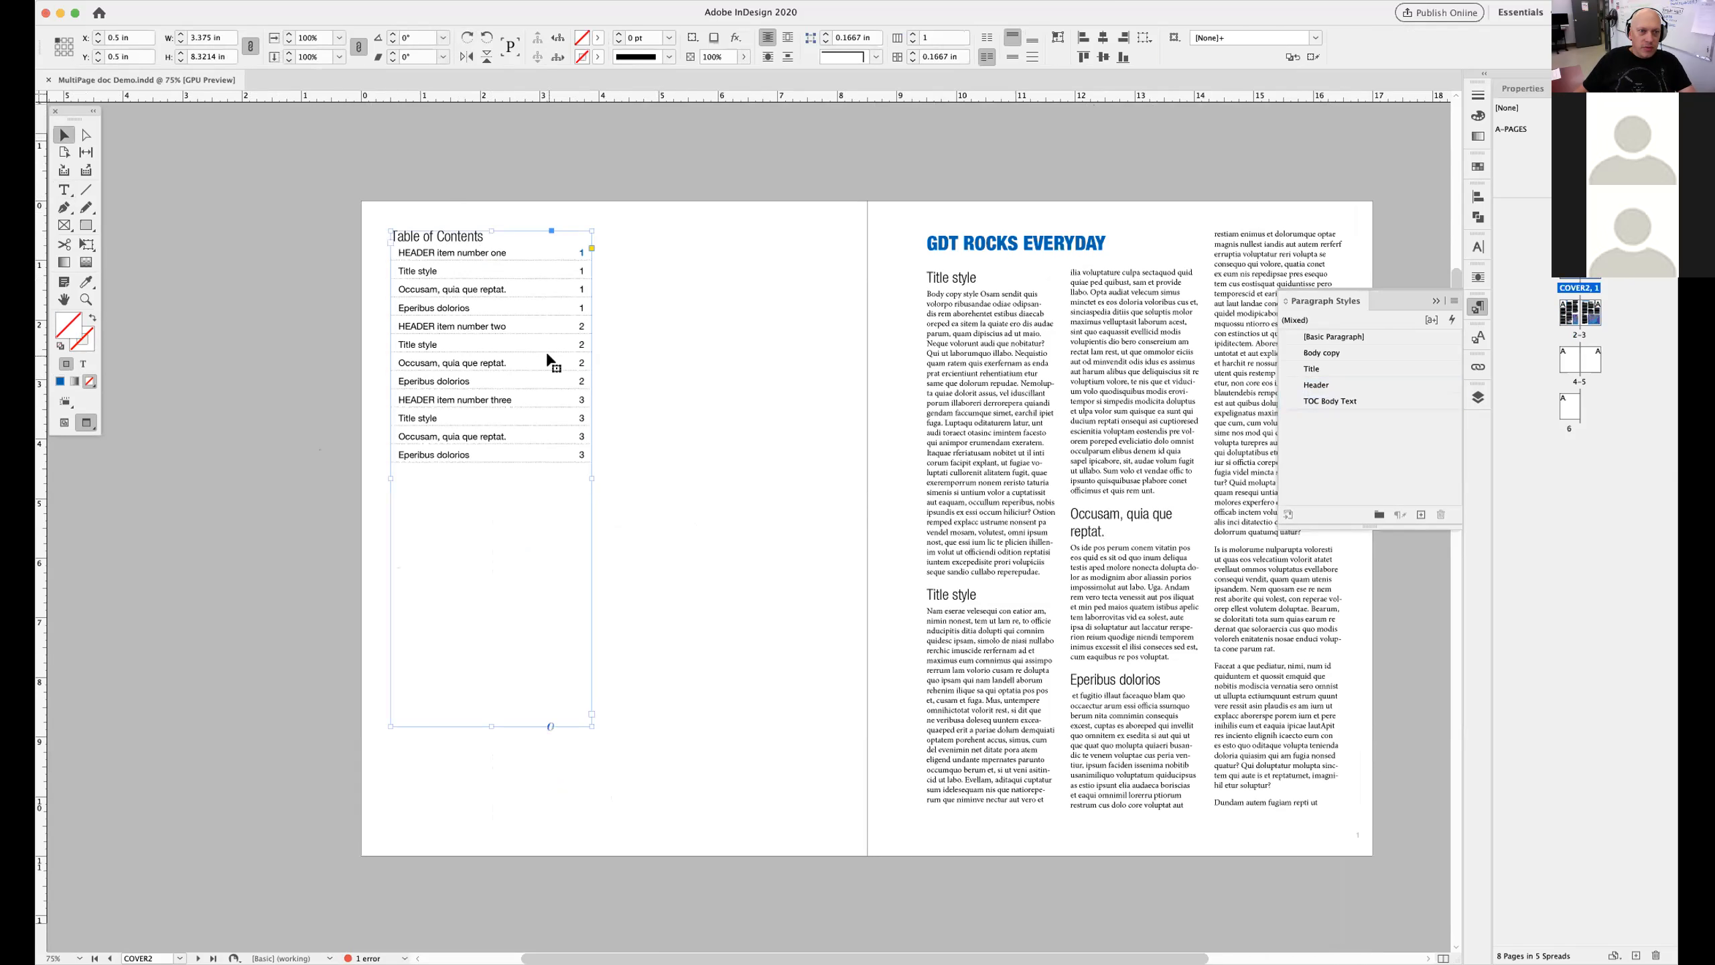
pyautogui.click(669, 399)
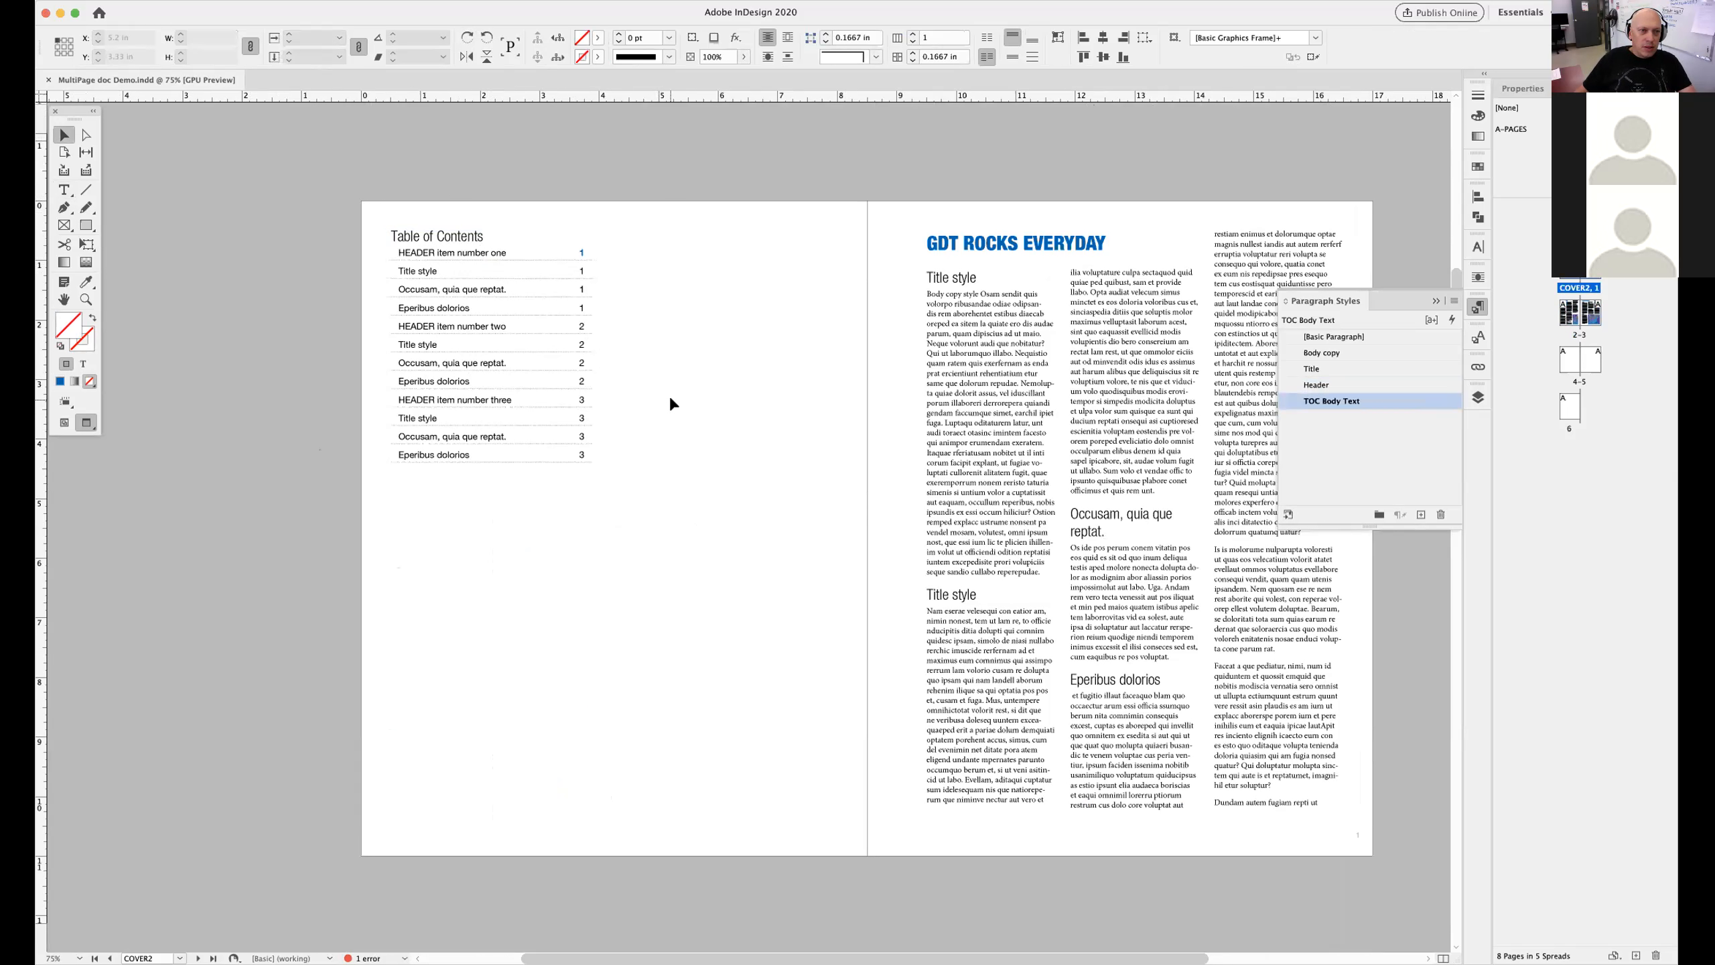
# Select the table of contents frame and update it from the changed headings, including items in overset text
pyautogui.click(206, 1)
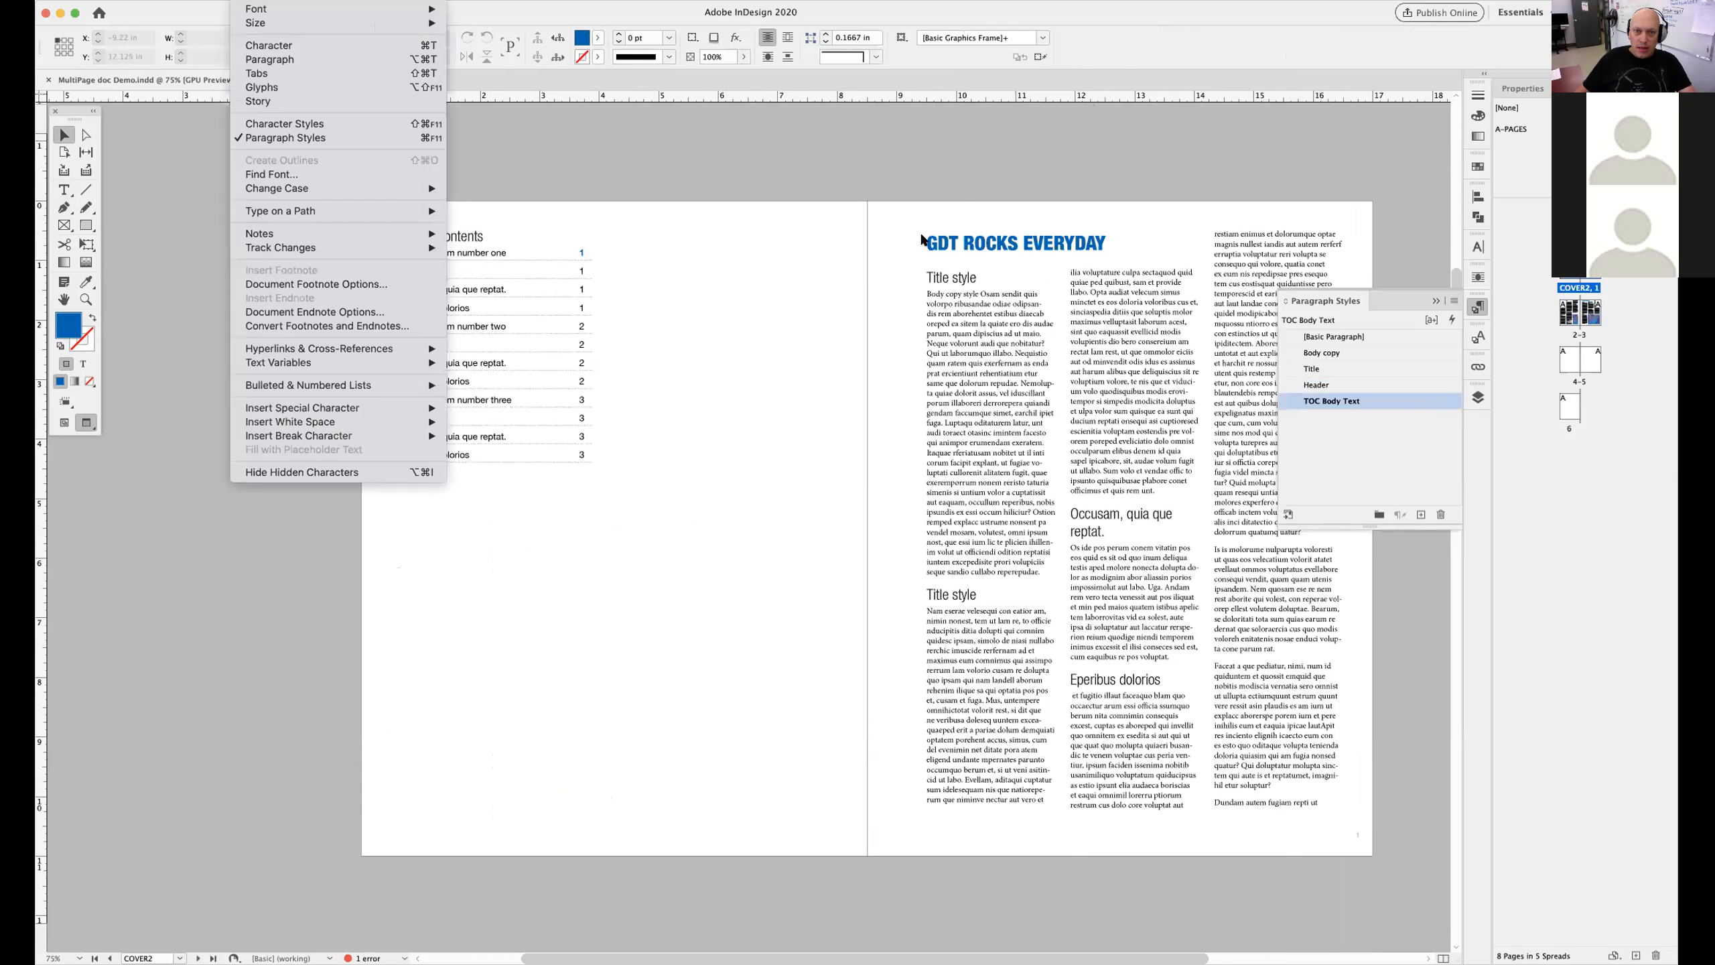
pyautogui.moveTo(205, 1)
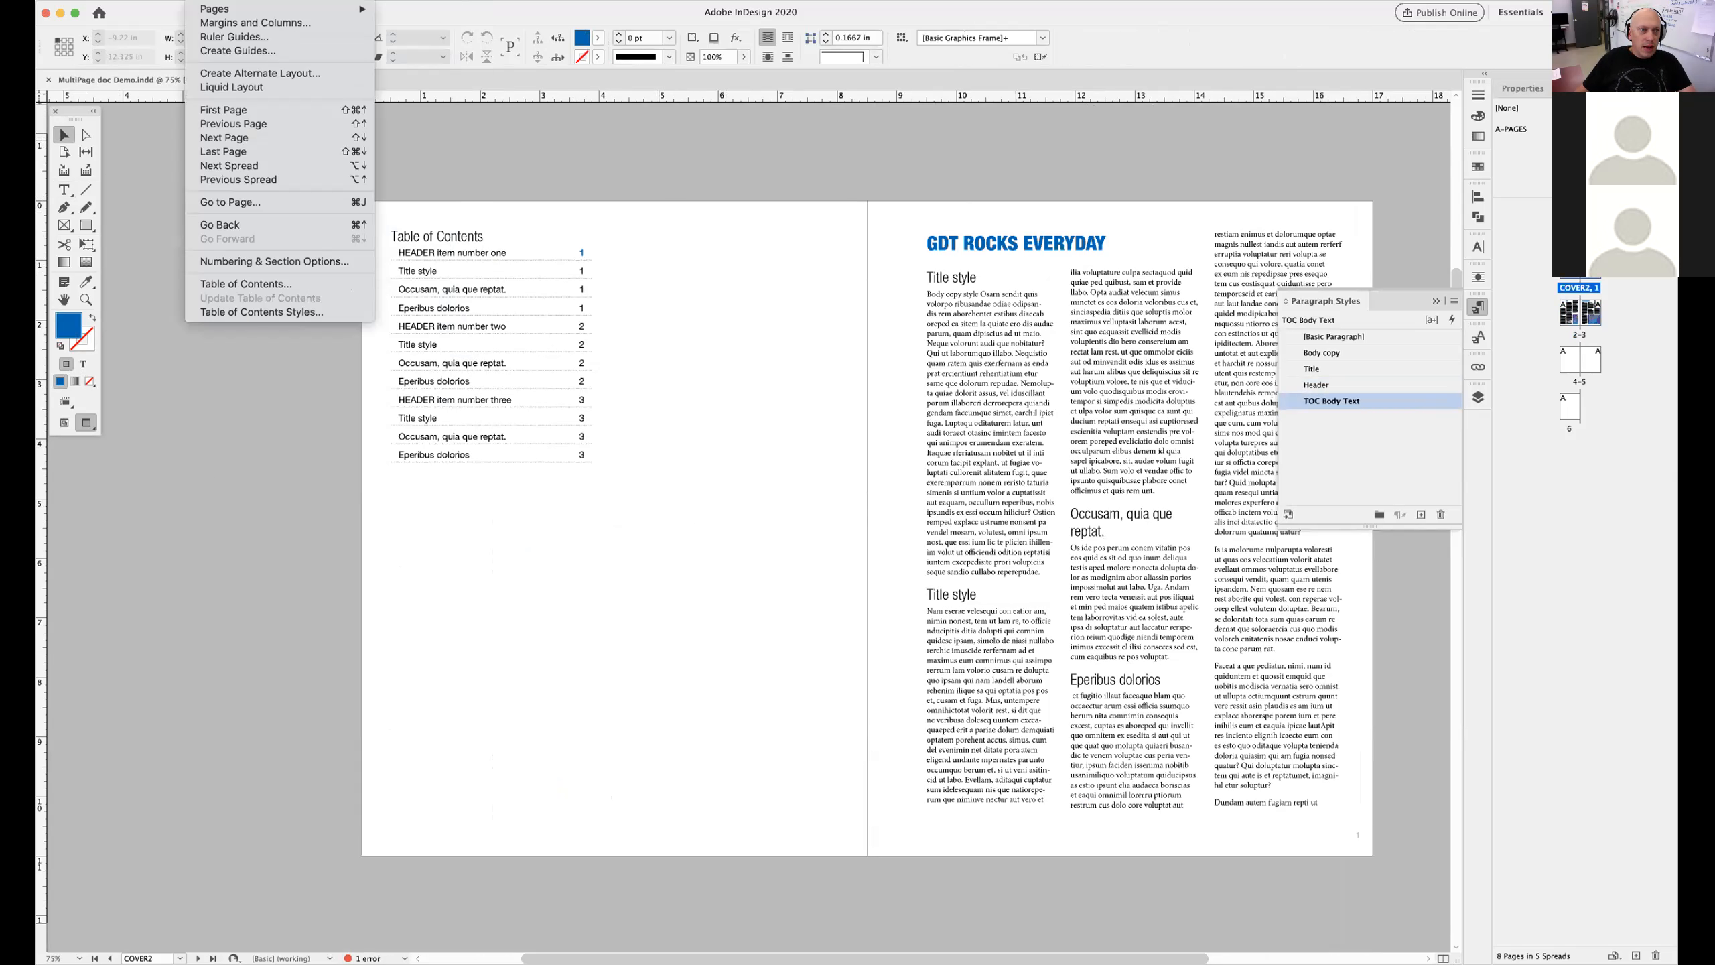
pyautogui.click(437, 265)
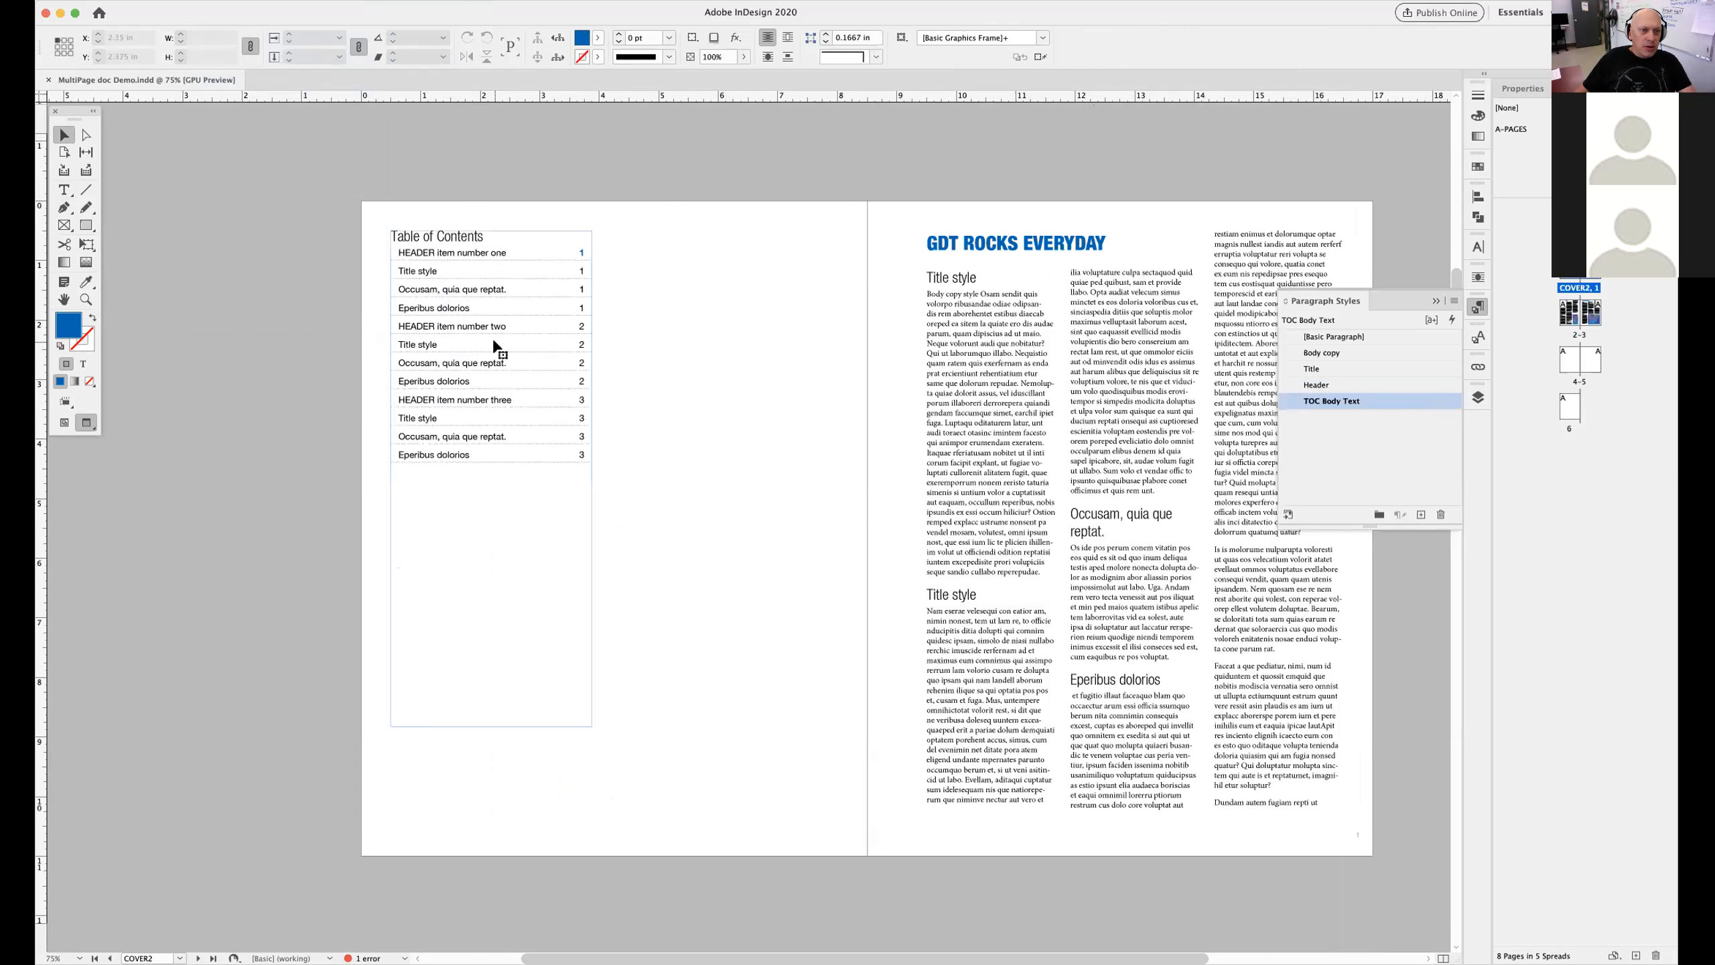
pyautogui.click(504, 376)
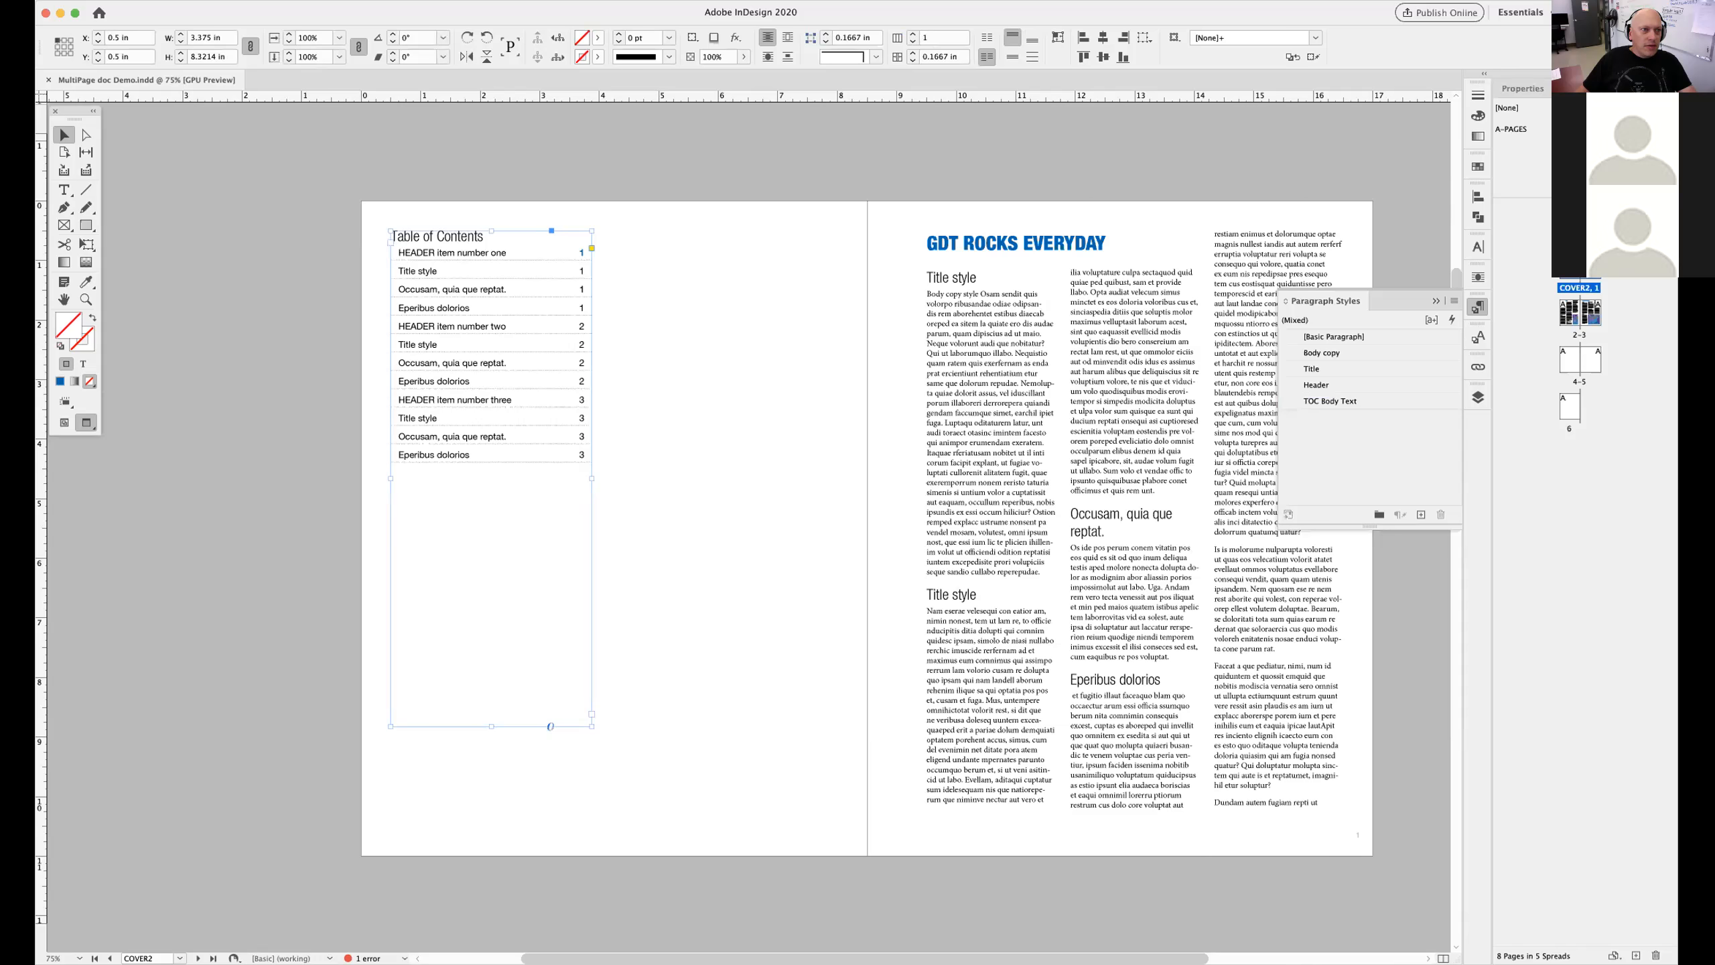
pyautogui.click(206, 1)
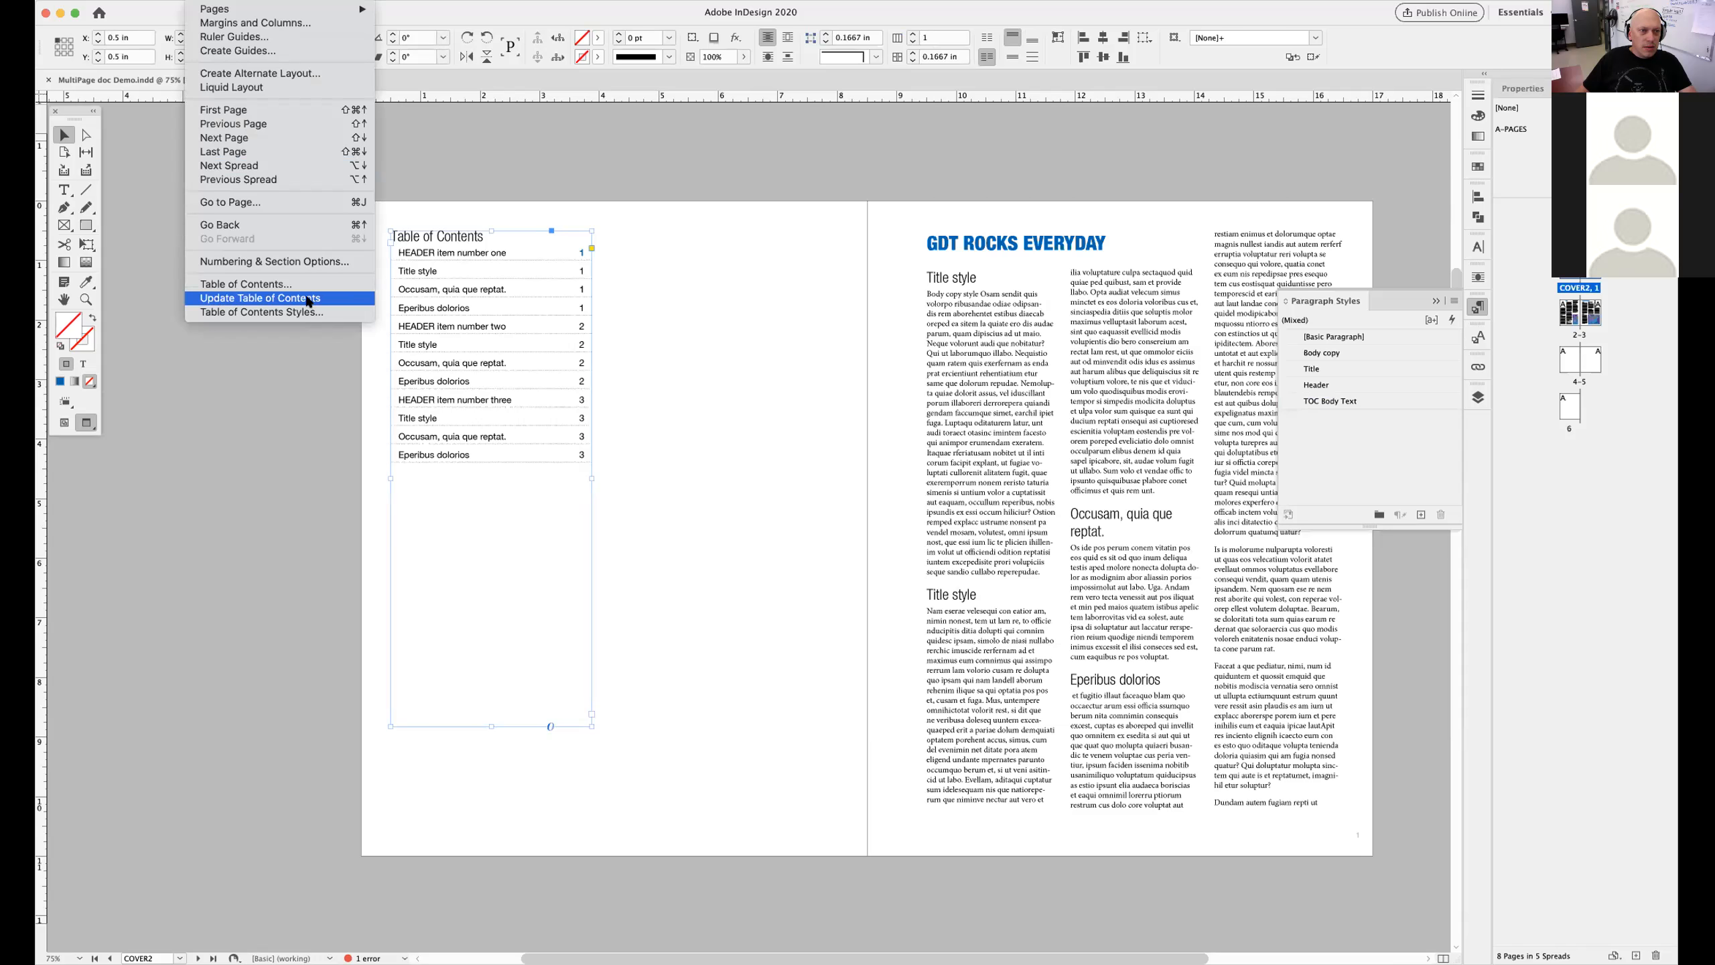
pyautogui.click(332, 301)
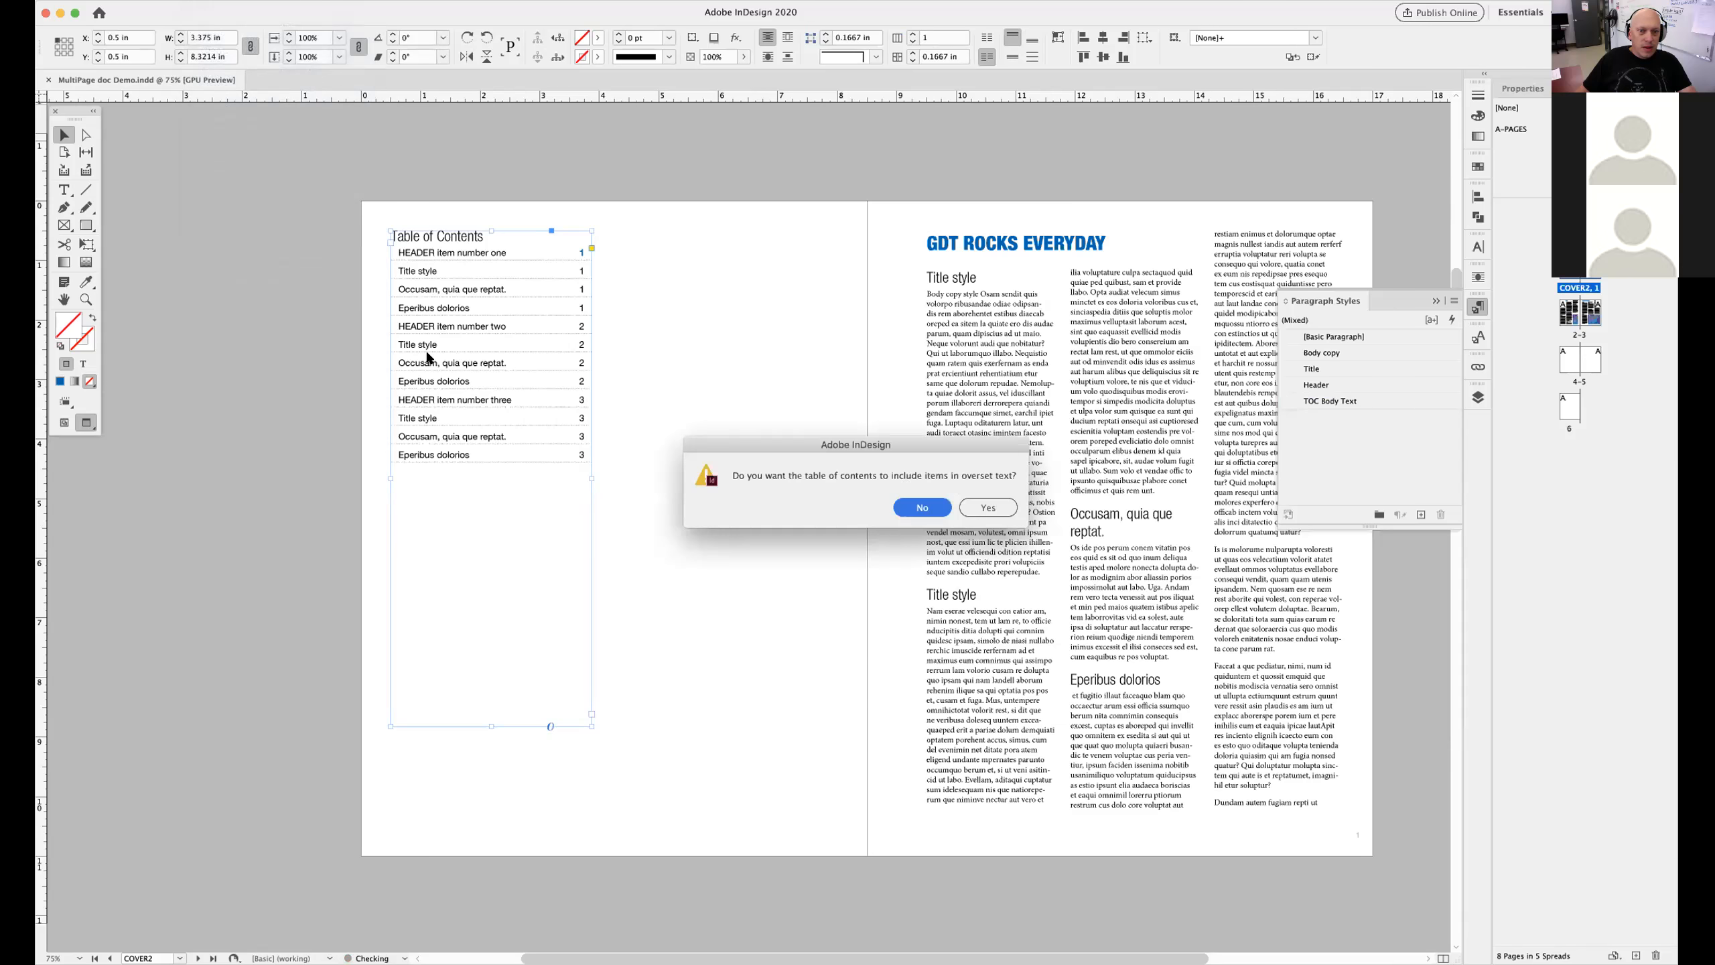
pyautogui.click(970, 511)
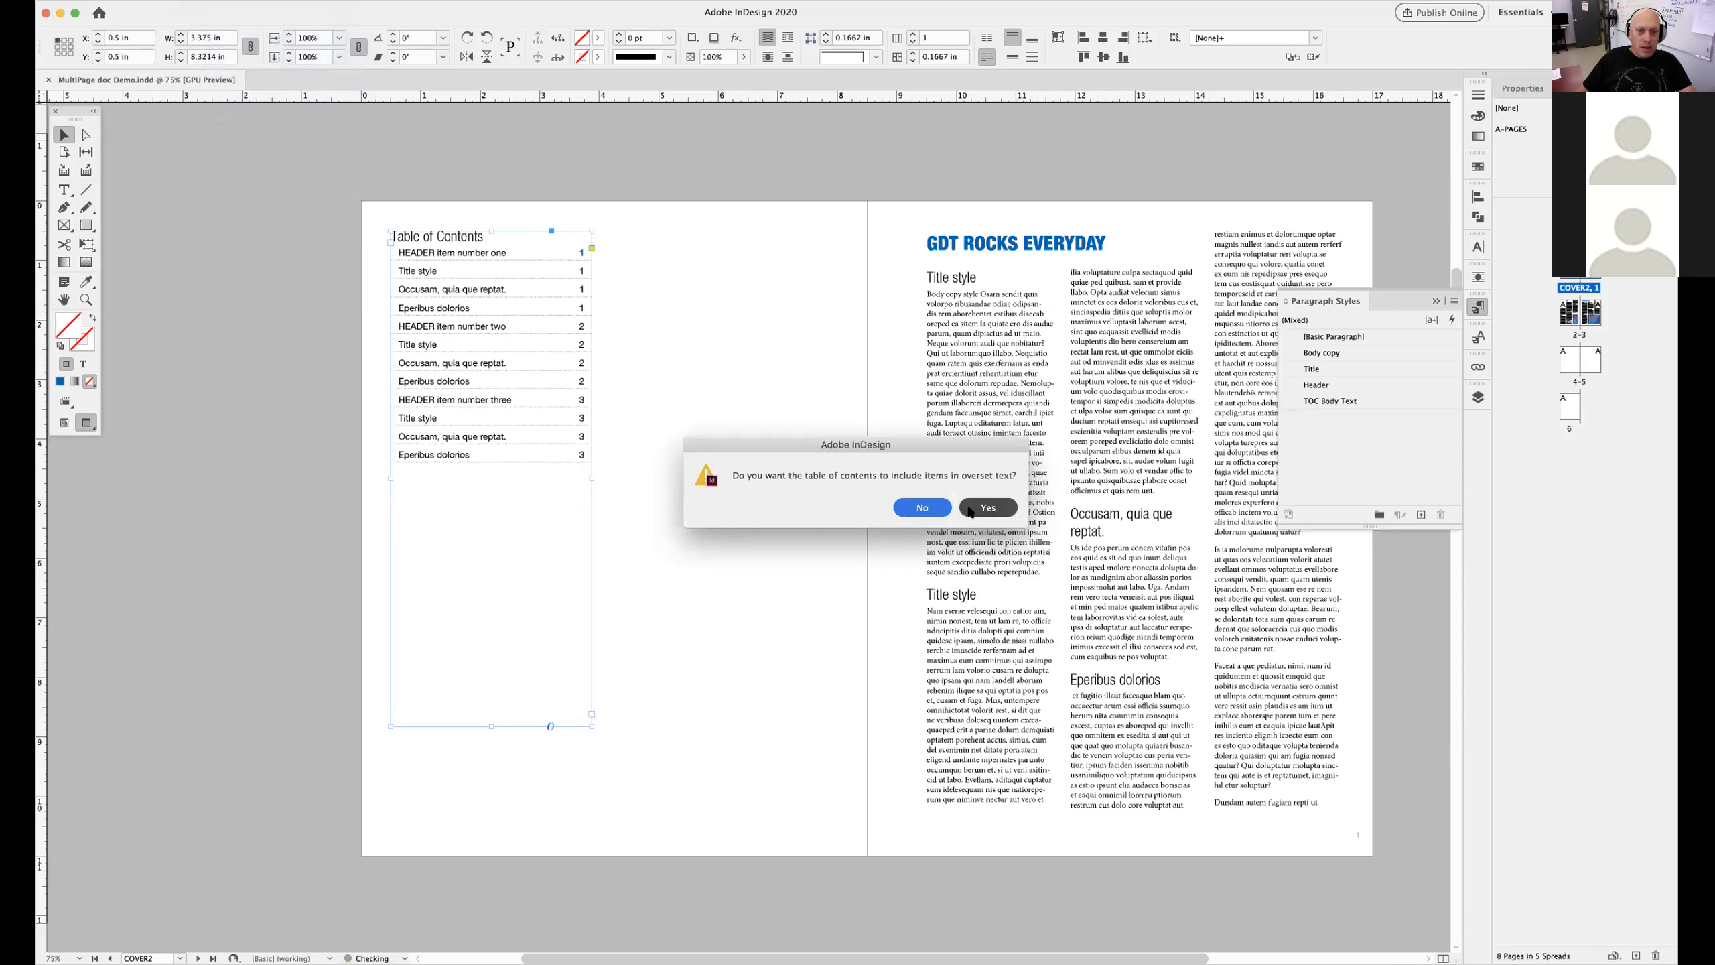
pyautogui.click(927, 508)
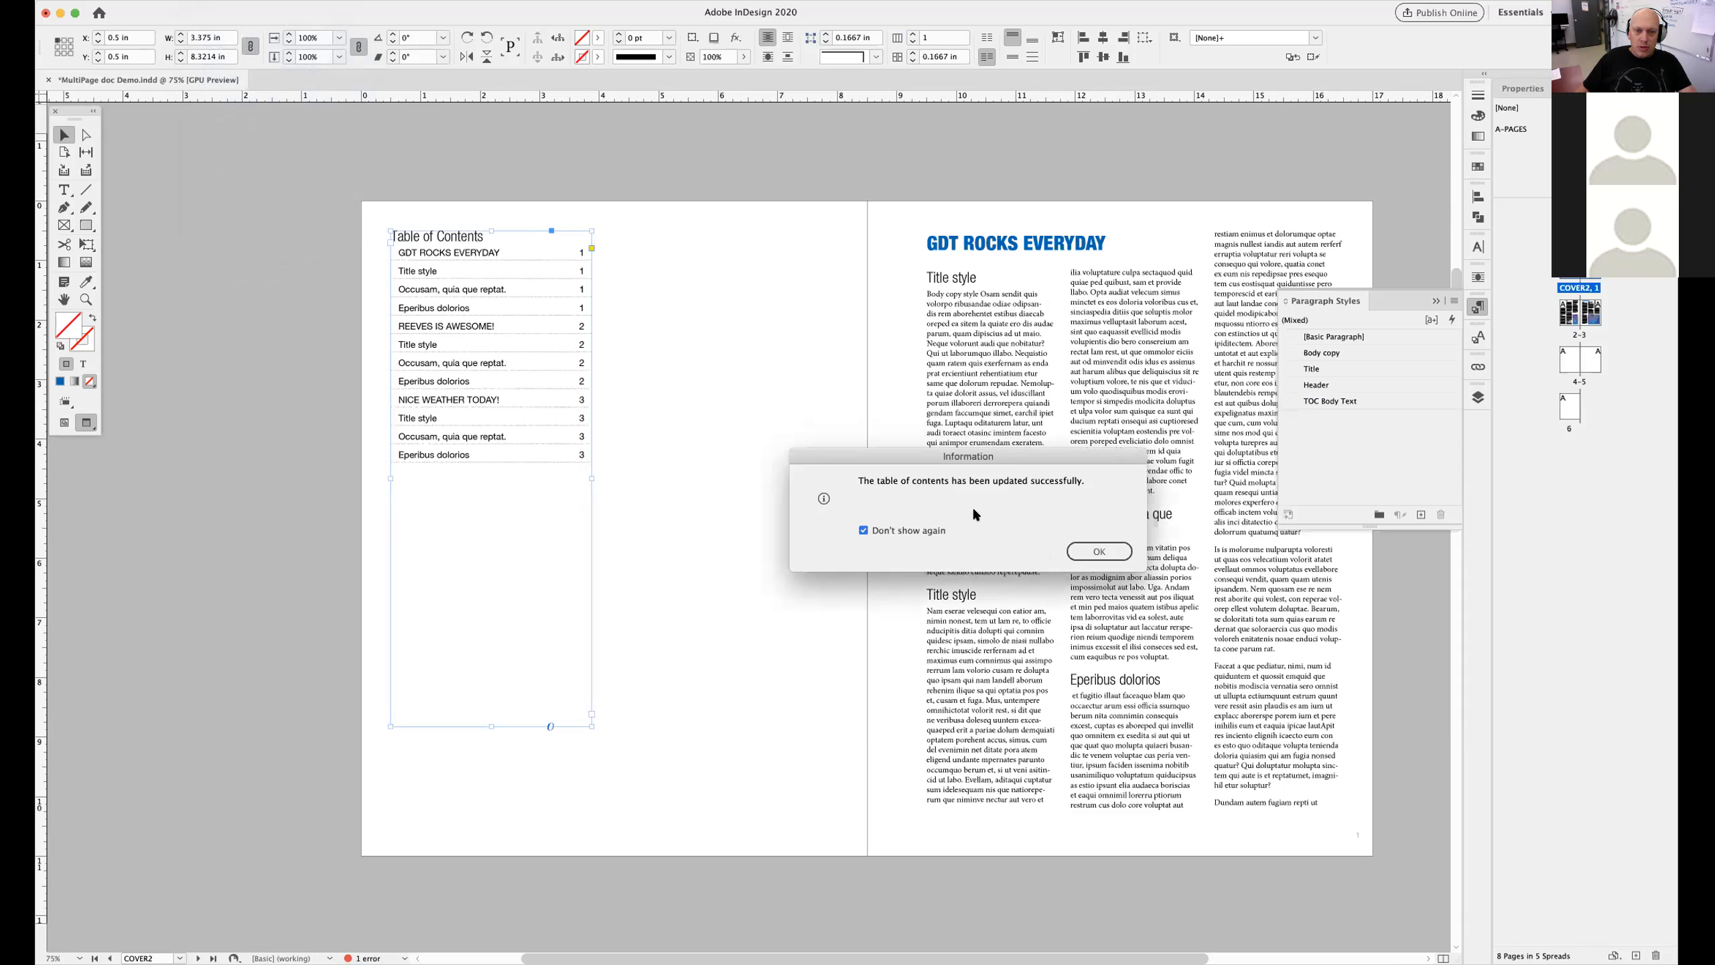
pyautogui.press('Return')
# Examine the three renamed heading entries in the updated table of contents up close
pyautogui.click(639, 357)
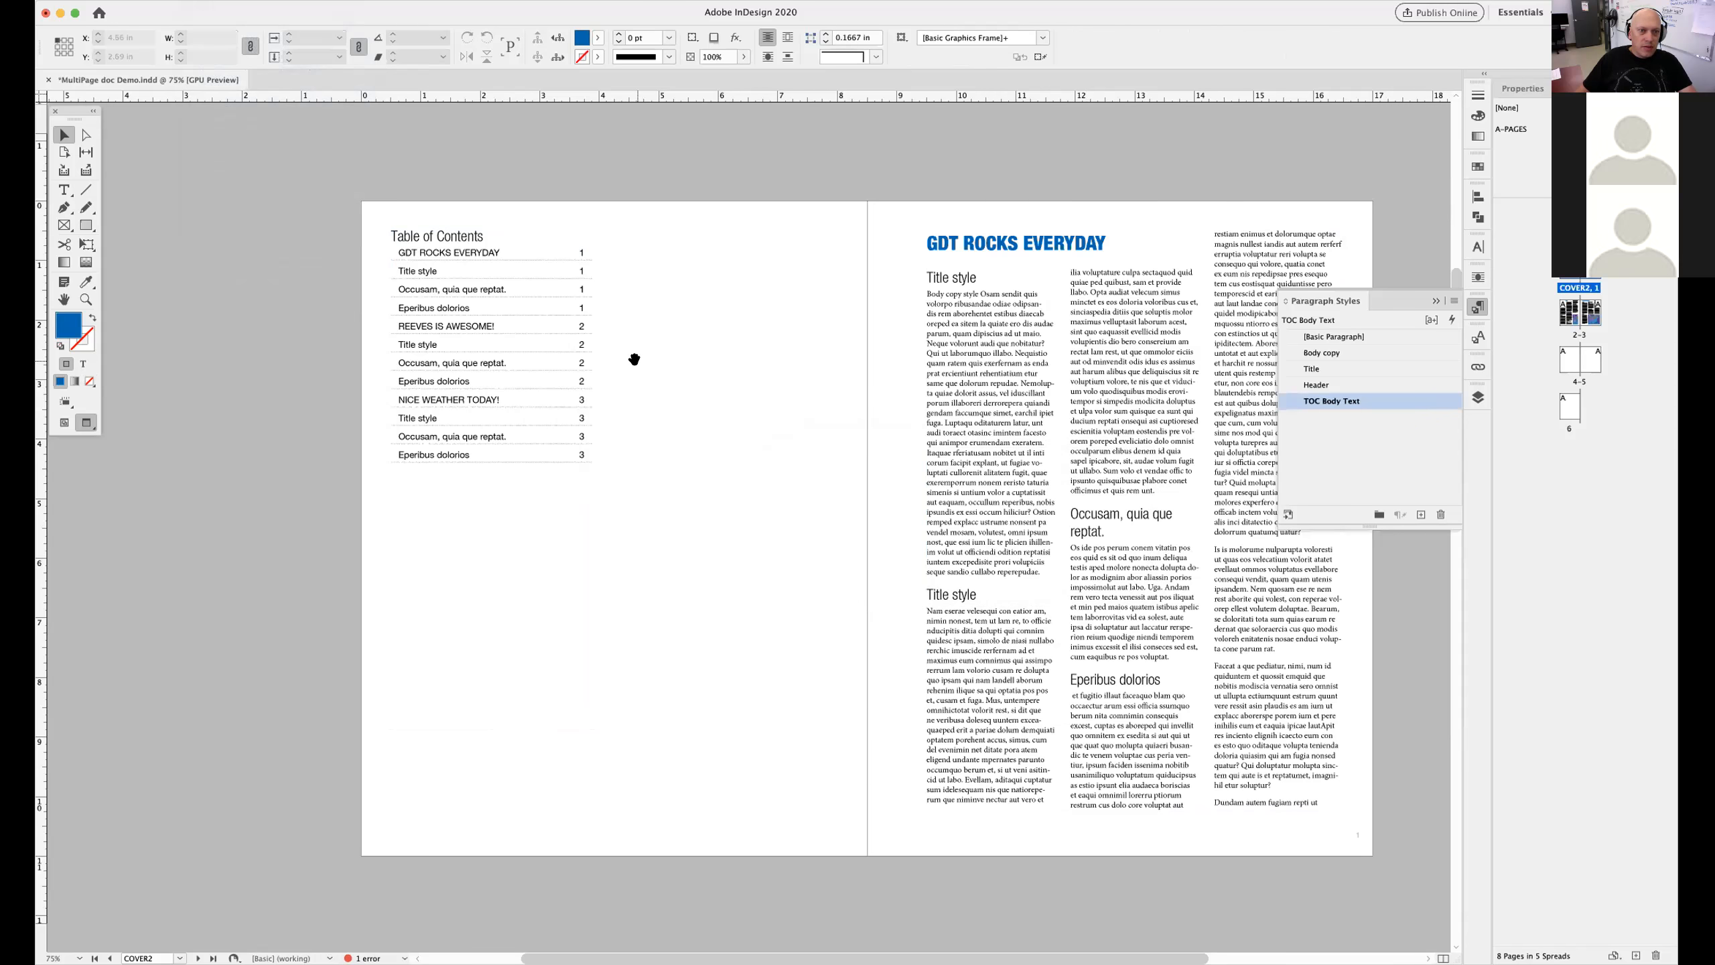
pyautogui.keyDown('super'); pyautogui.click(639, 364); pyautogui.keyUp('super')
pyautogui.moveTo(598, 371); pyautogui.dragTo(460, 277)
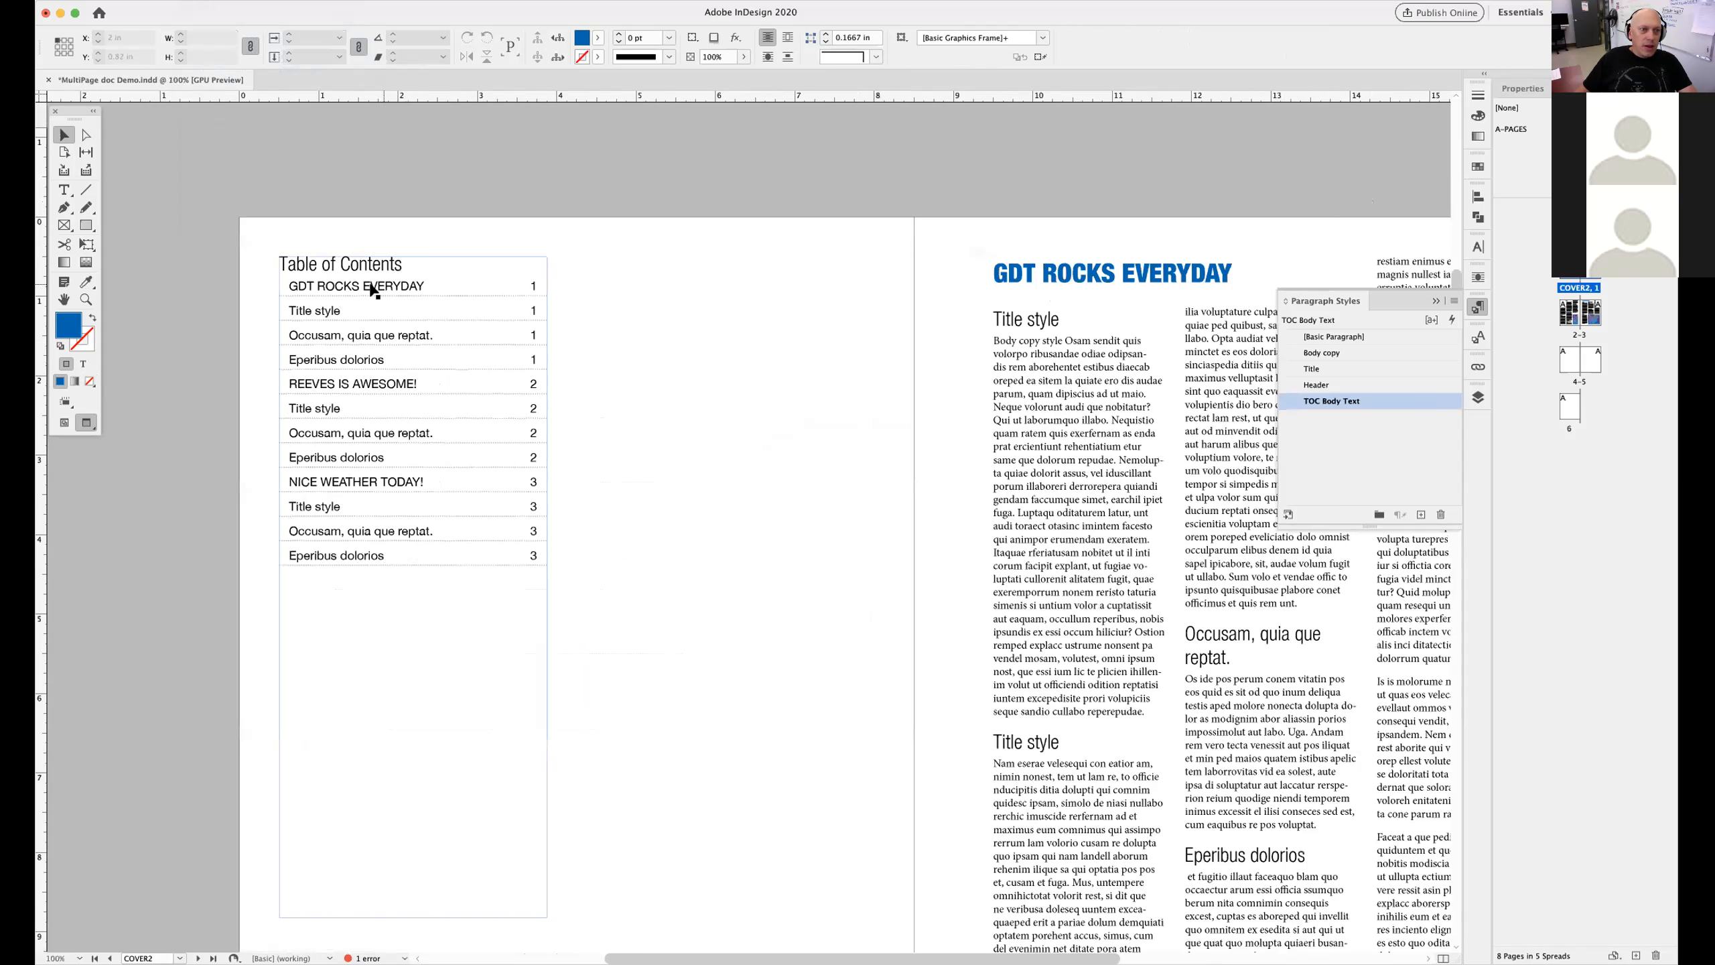
pyautogui.tripleClick(323, 287)
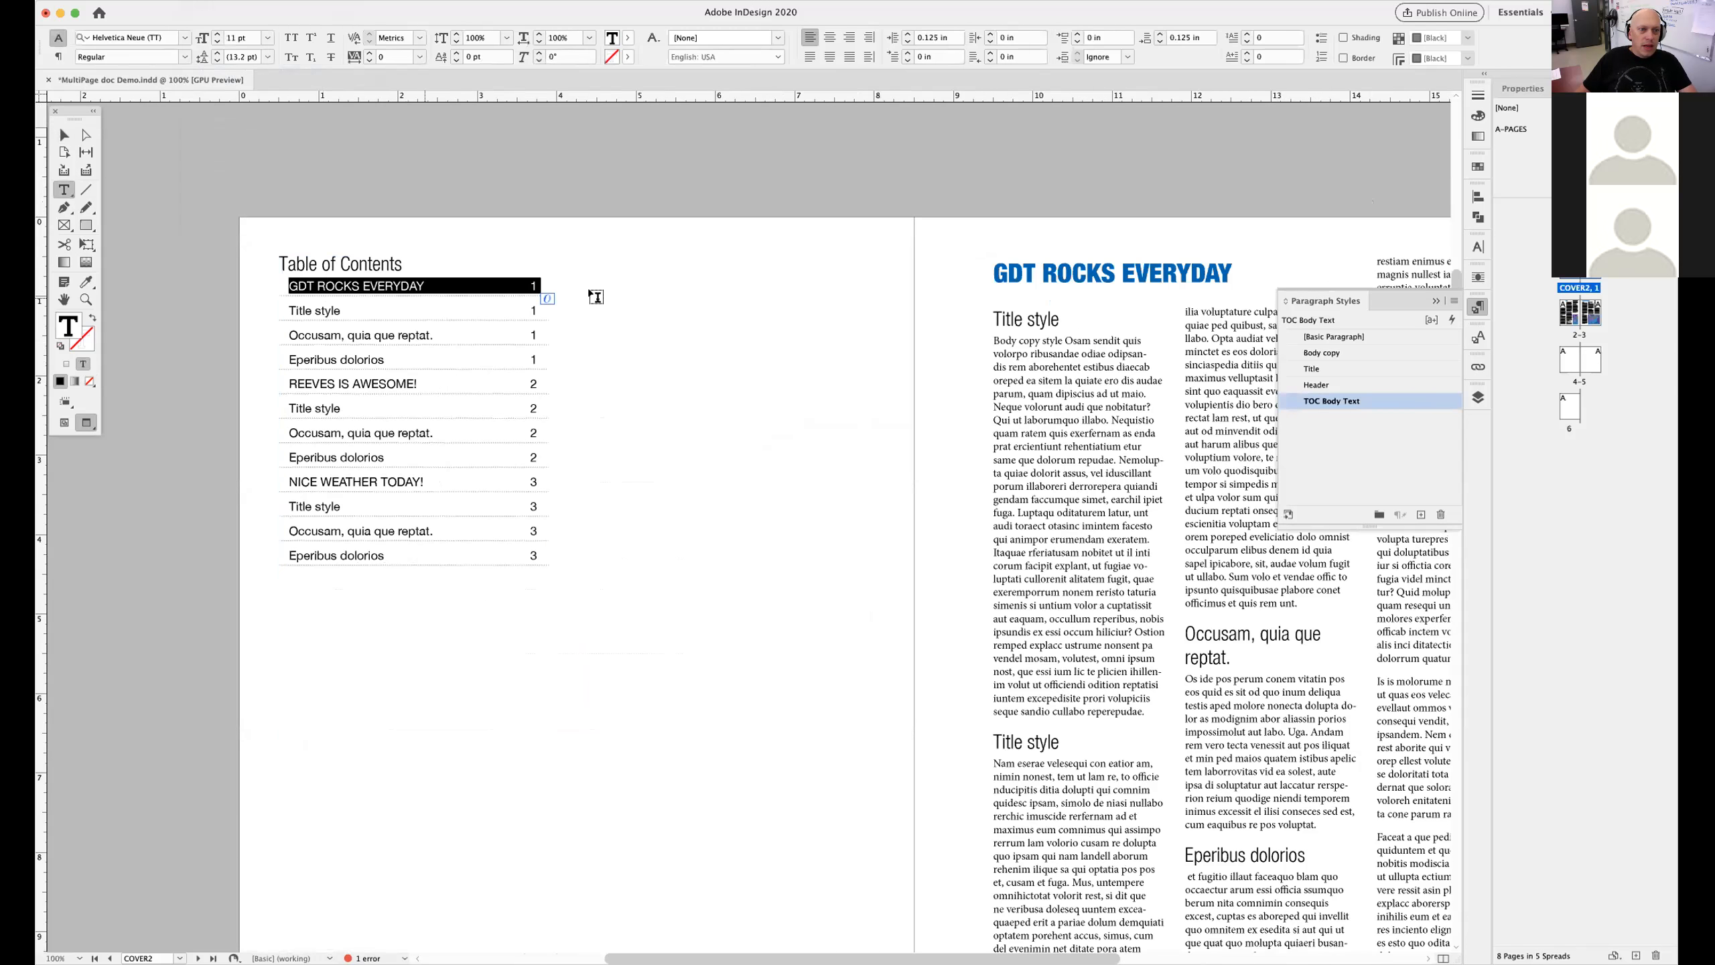
pyautogui.tripleClick(344, 383)
pyautogui.tripleClick(336, 481)
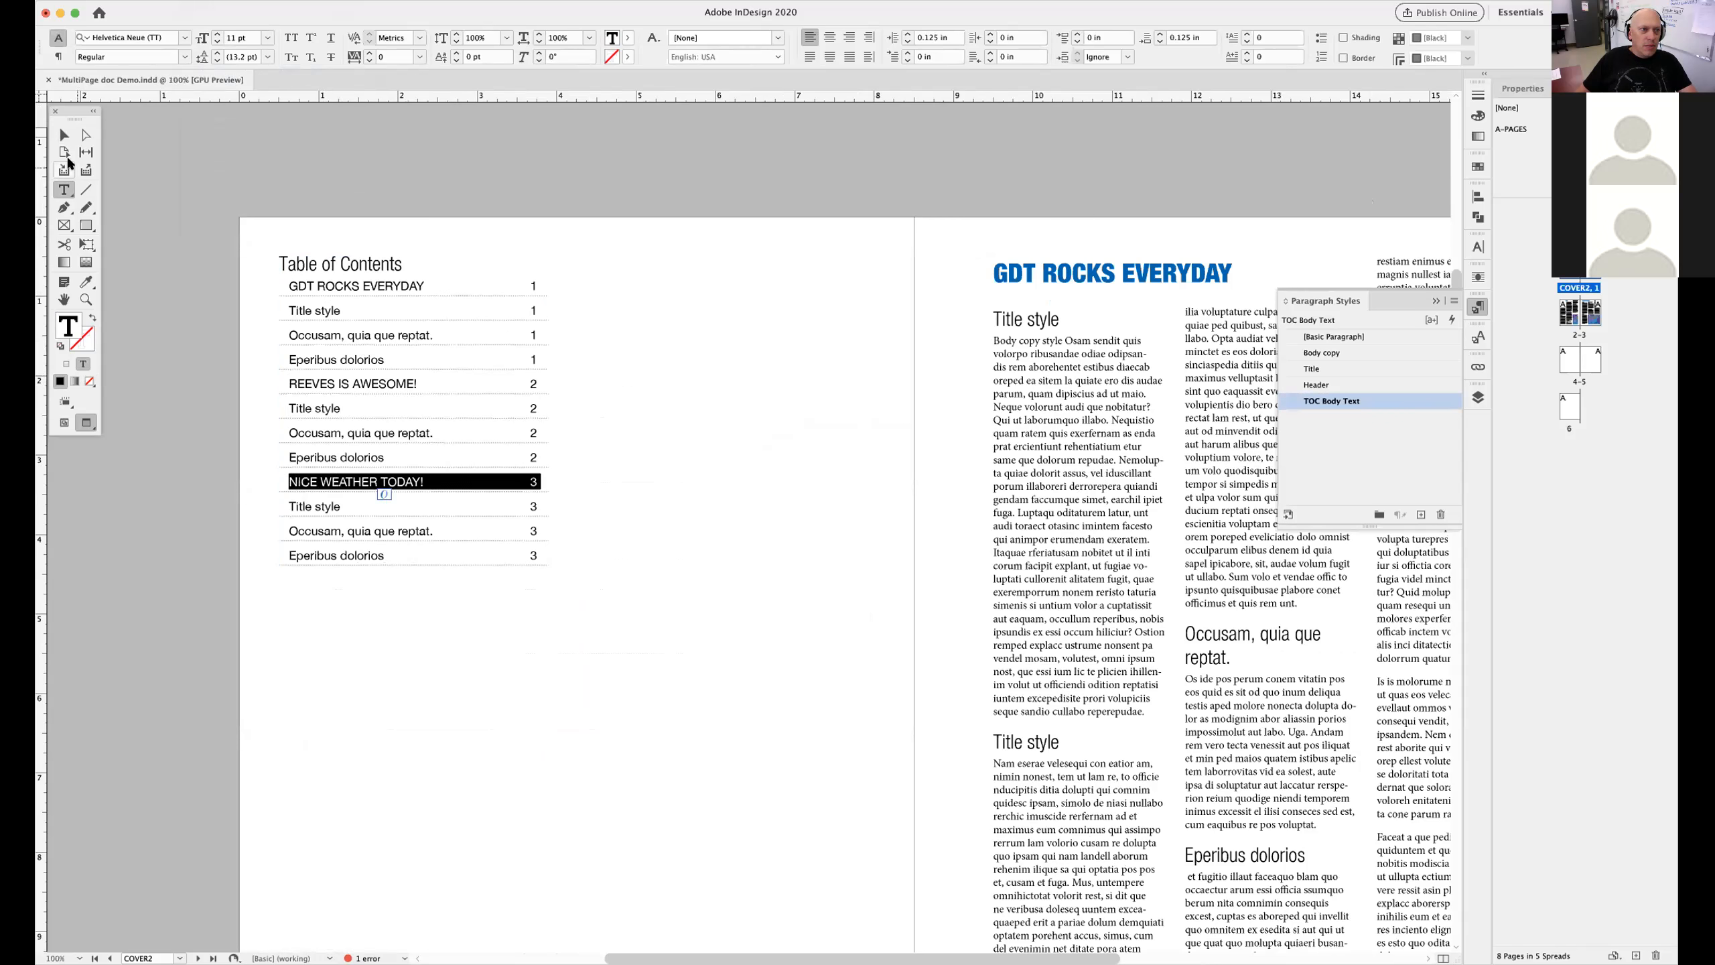
pyautogui.click(64, 135)
pyautogui.click(739, 468)
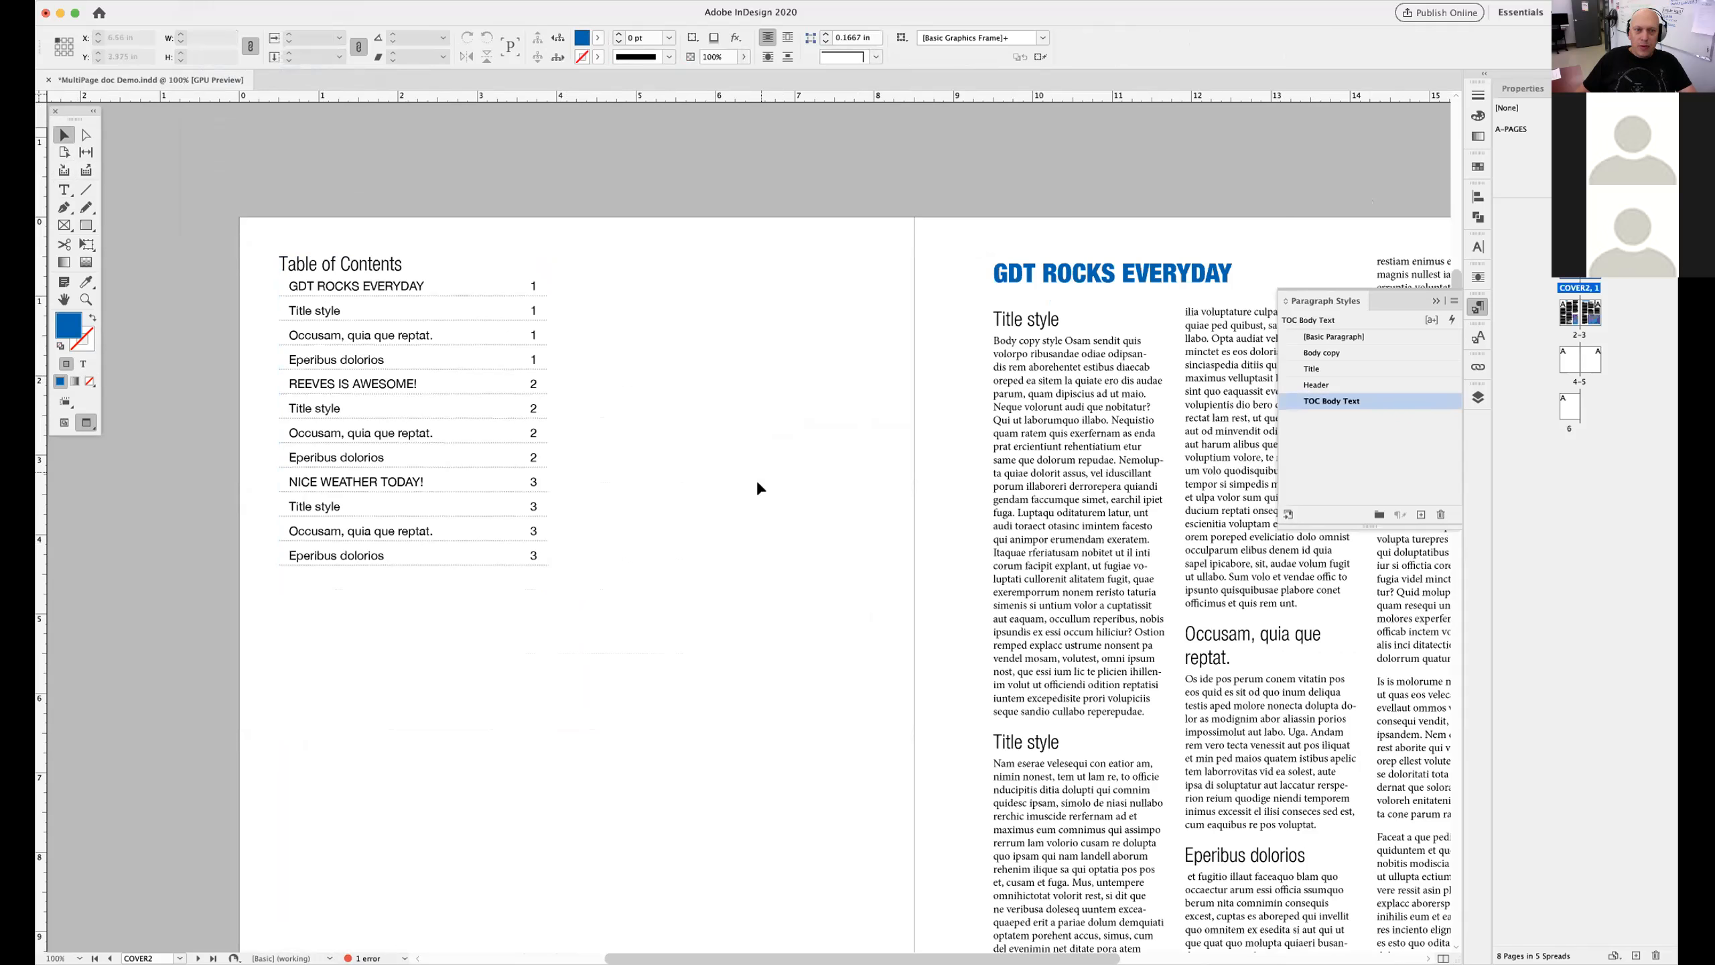
# Save the document, show the layout guides and delete the table of contents frame
pyautogui.click(453, 457)
pyautogui.press('super+s')
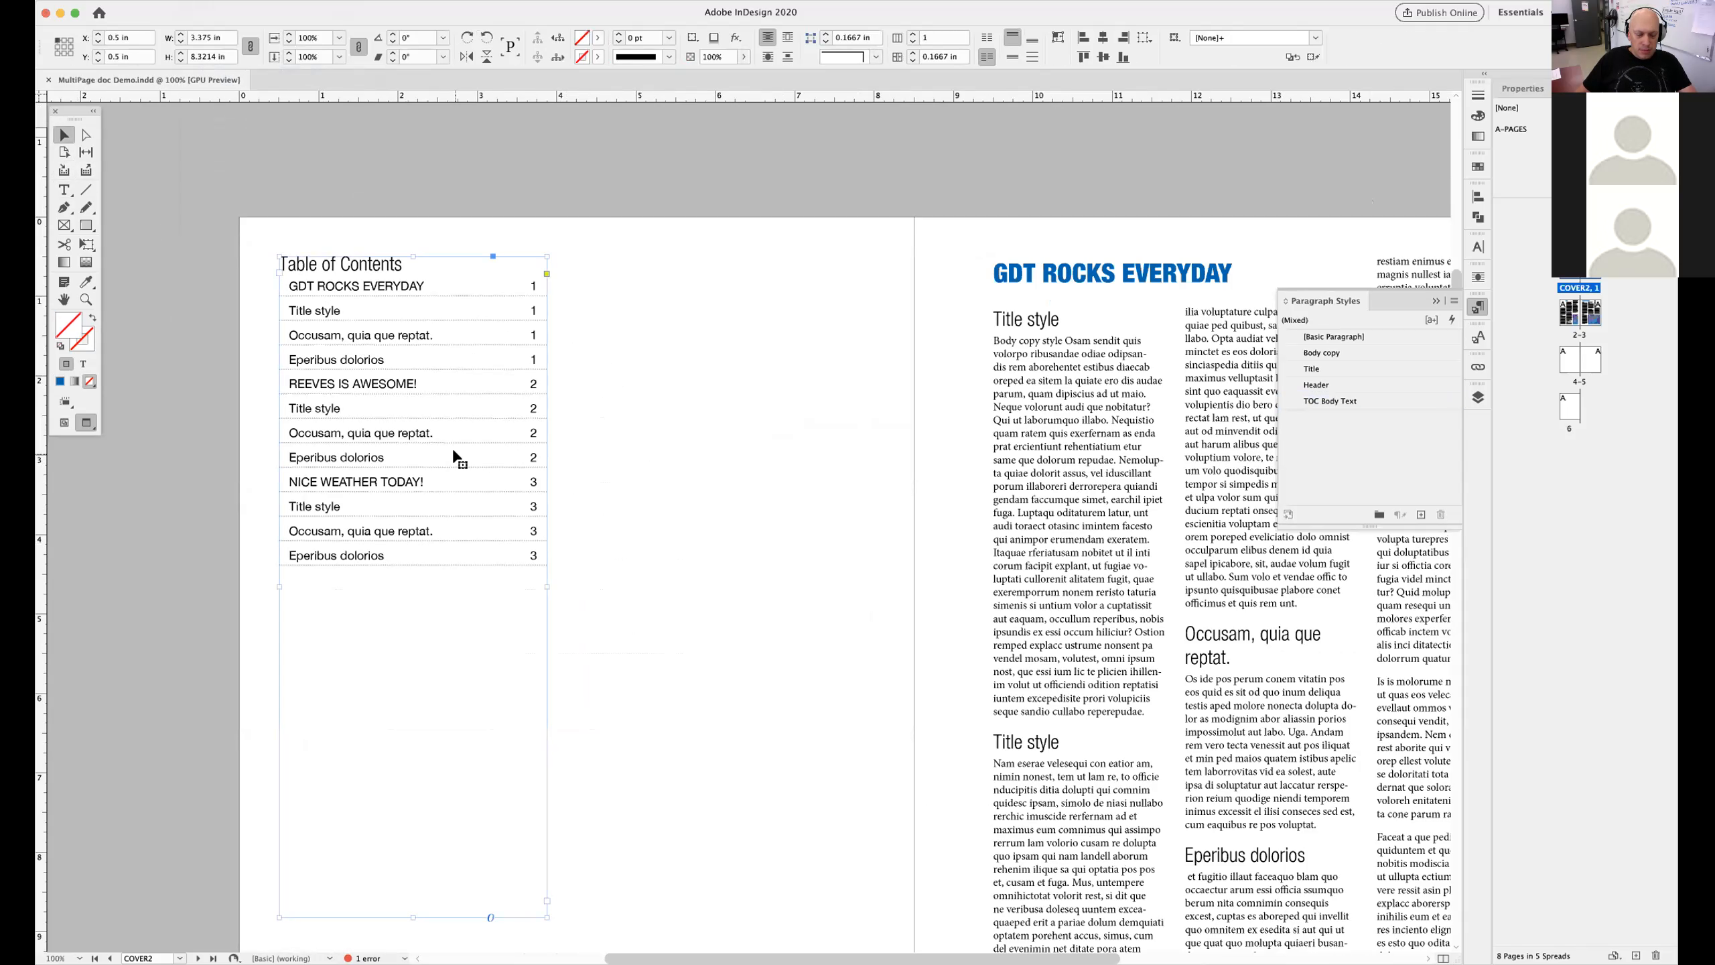
pyautogui.press('w')
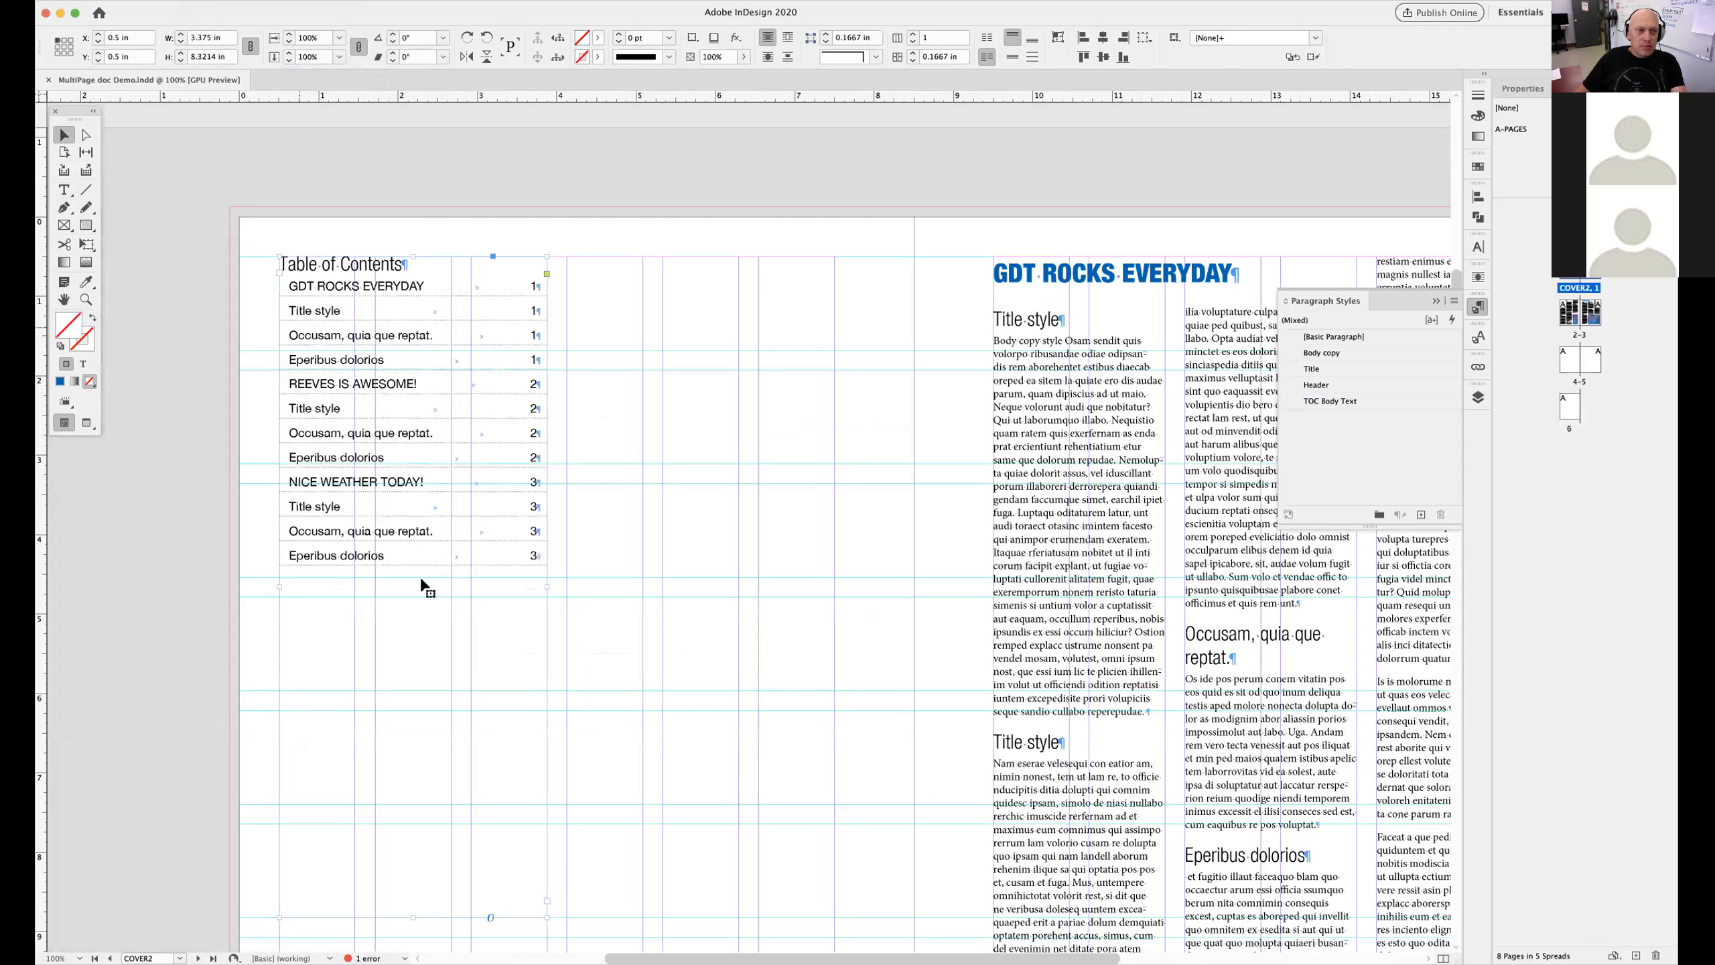
pyautogui.press('BackSpace')
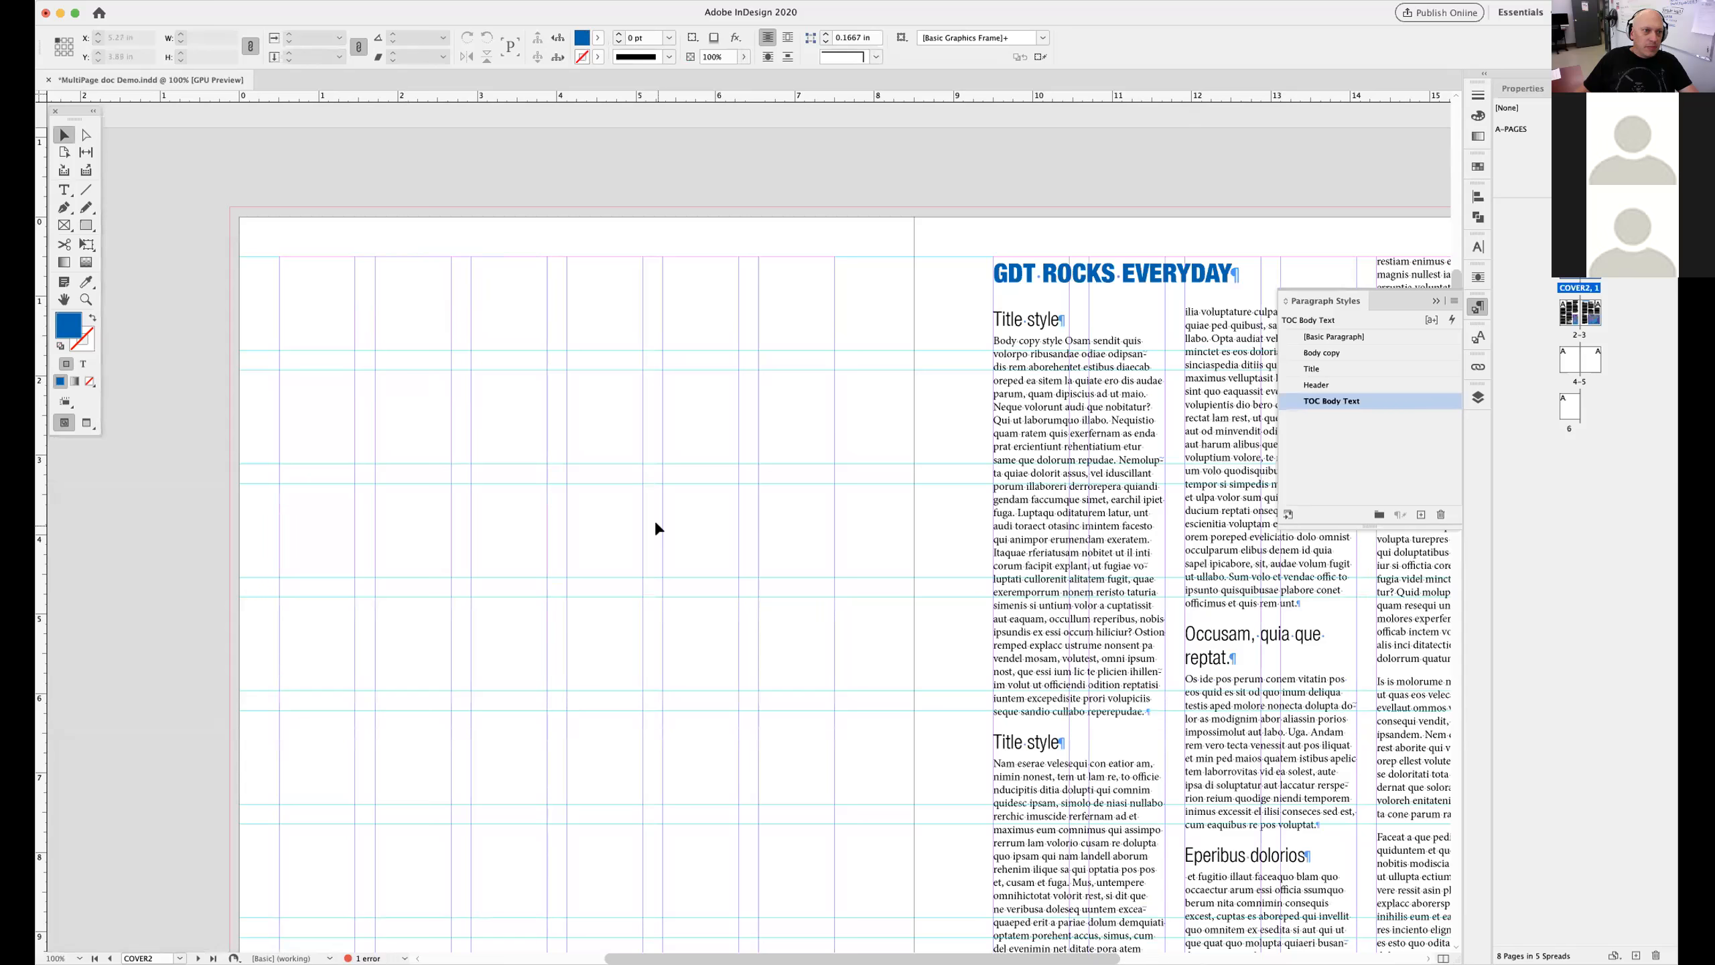
# Open the Table of Contents settings, check the entry styles for Header and Title, and expand the additional options
pyautogui.click(208, 2)
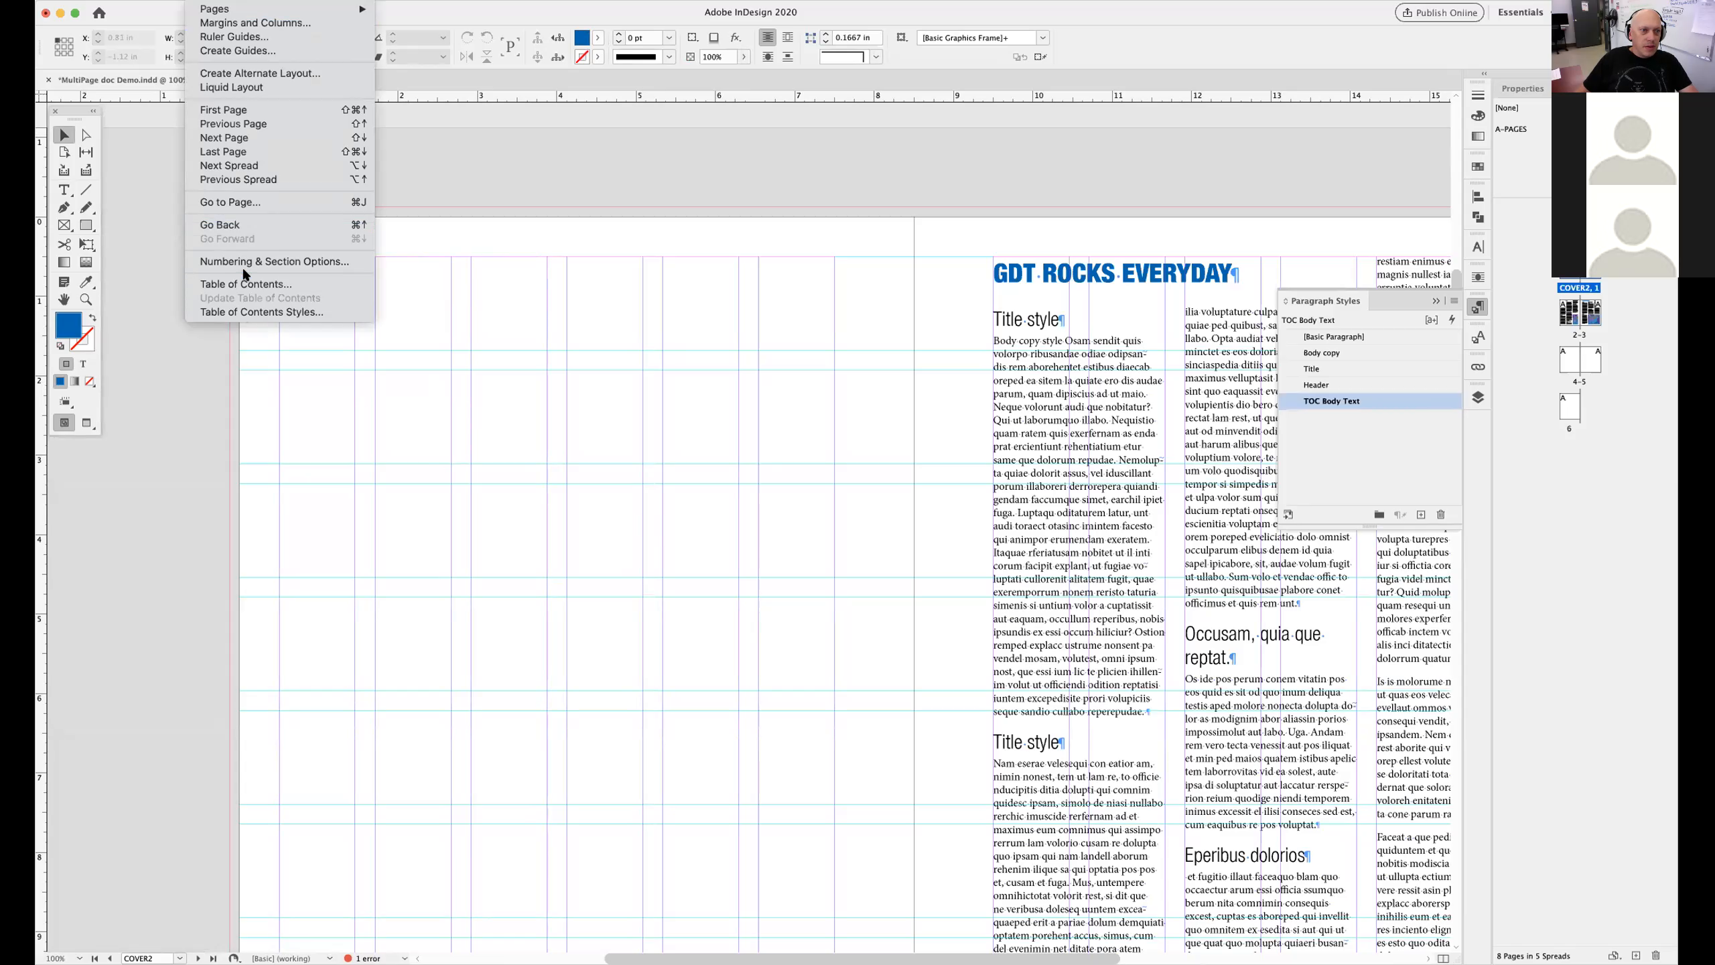
pyautogui.click(245, 283)
pyautogui.moveTo(679, 416); pyautogui.dragTo(589, 253)
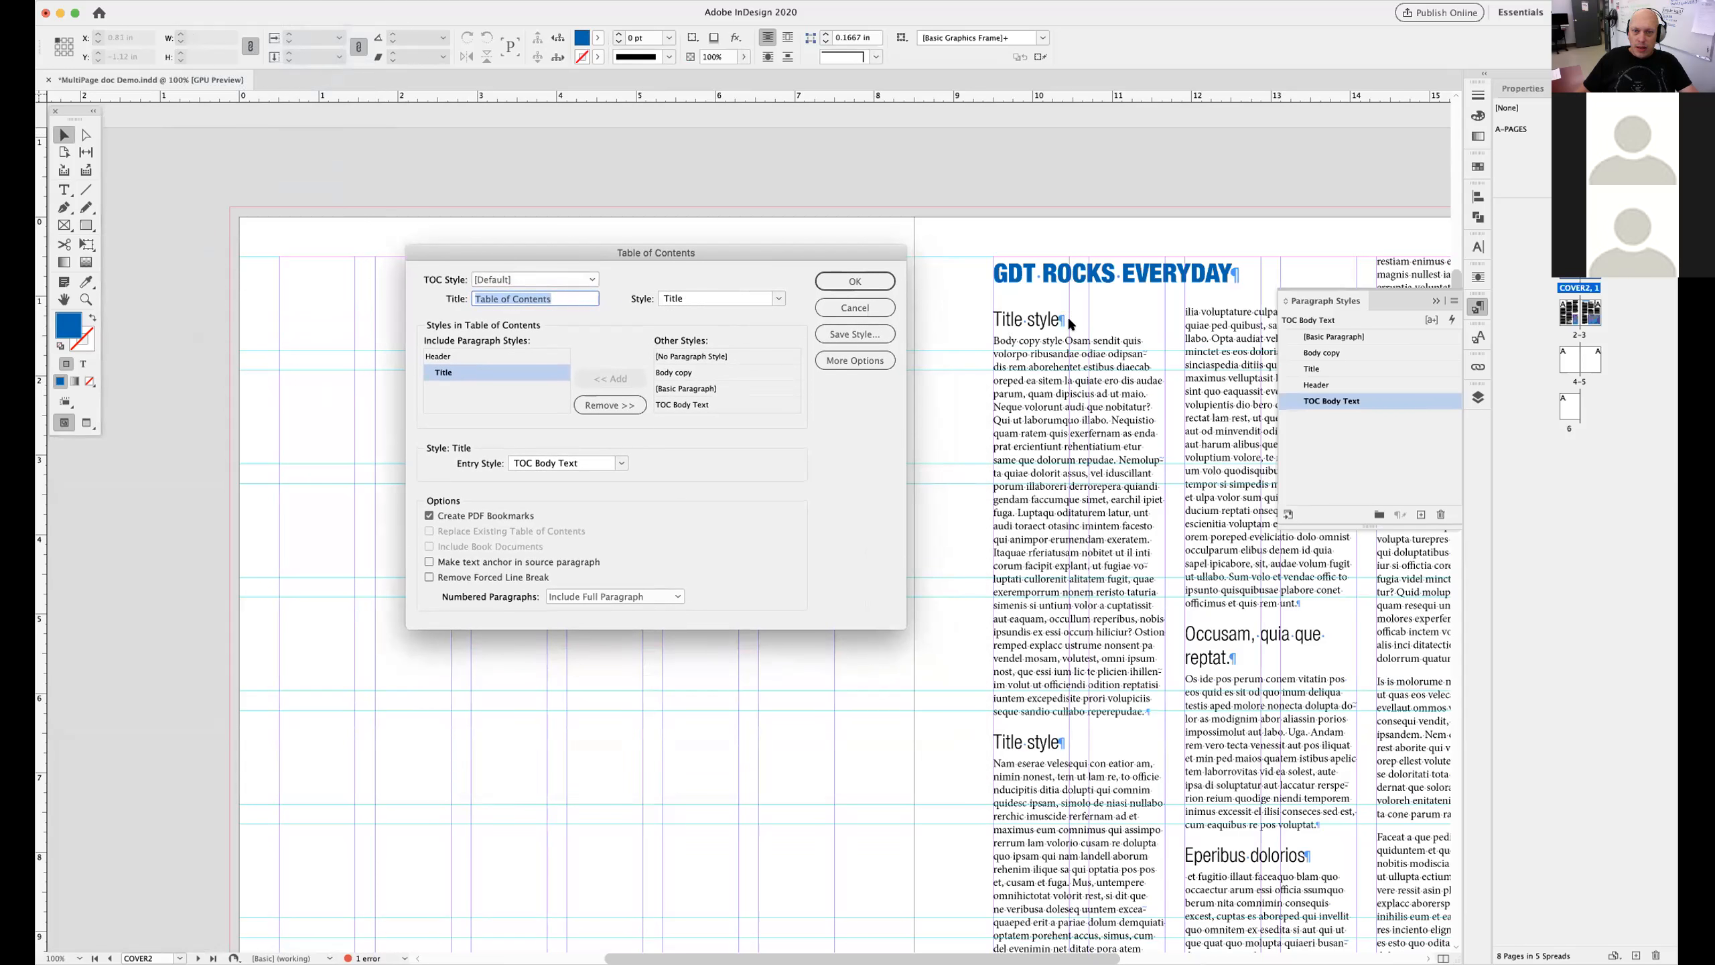
pyautogui.click(445, 366)
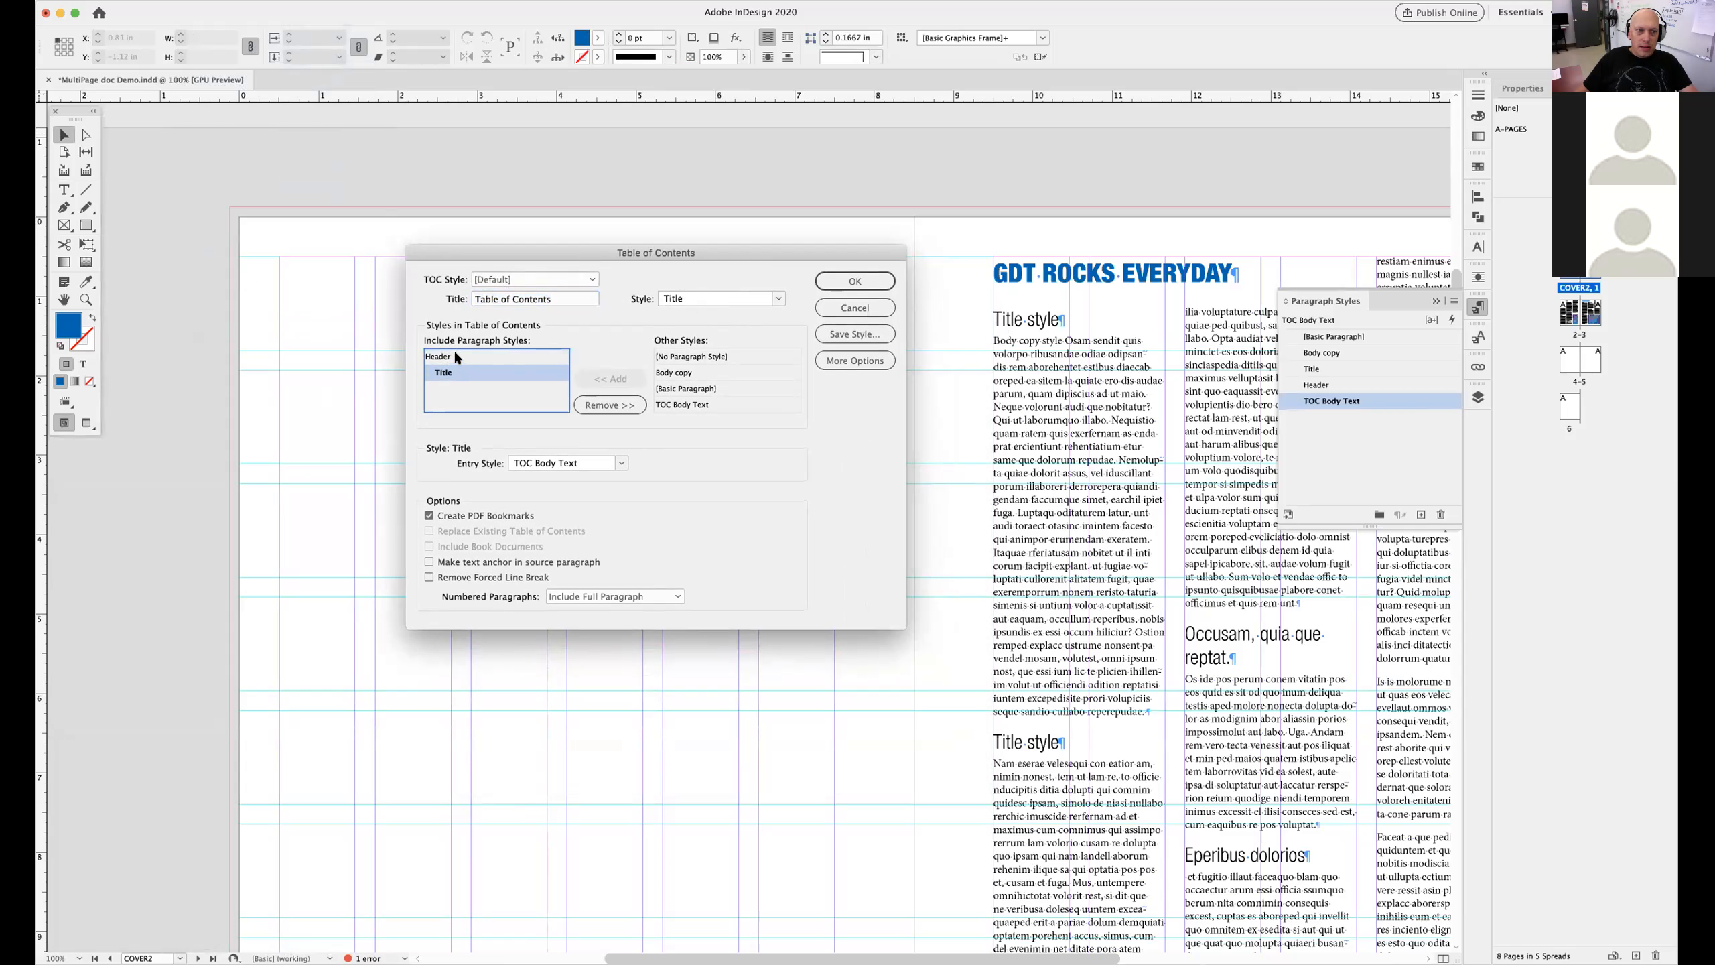
pyautogui.click(455, 356)
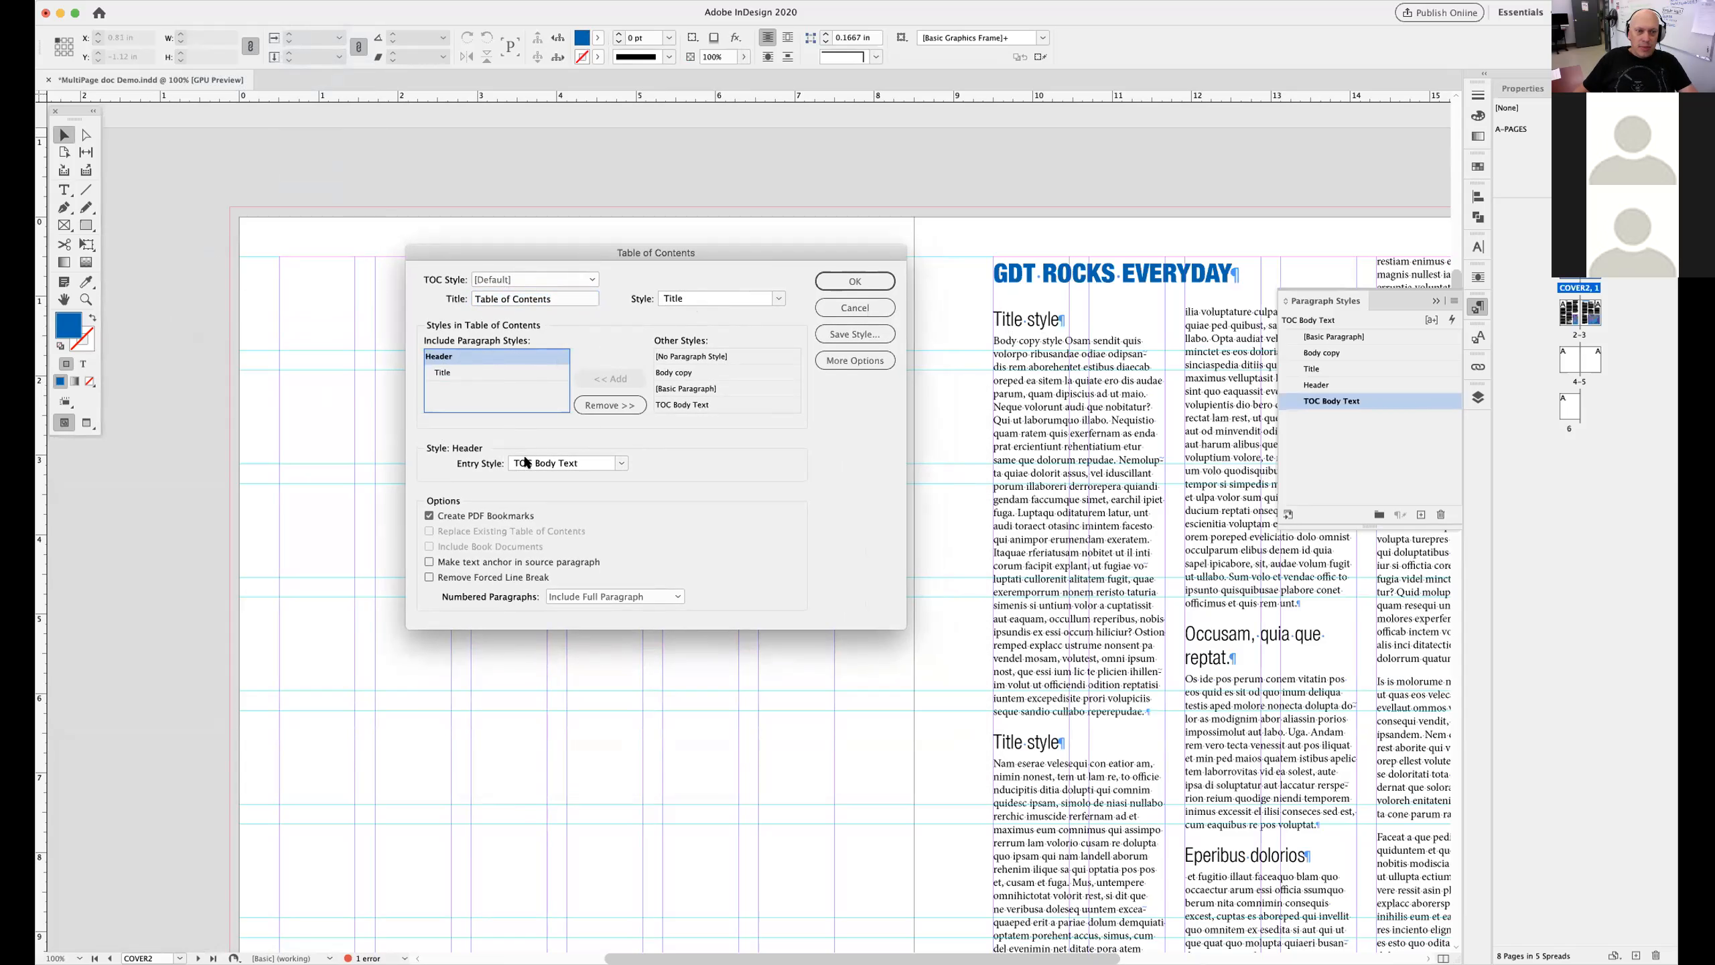
pyautogui.click(453, 372)
pyautogui.click(454, 356)
pyautogui.click(846, 359)
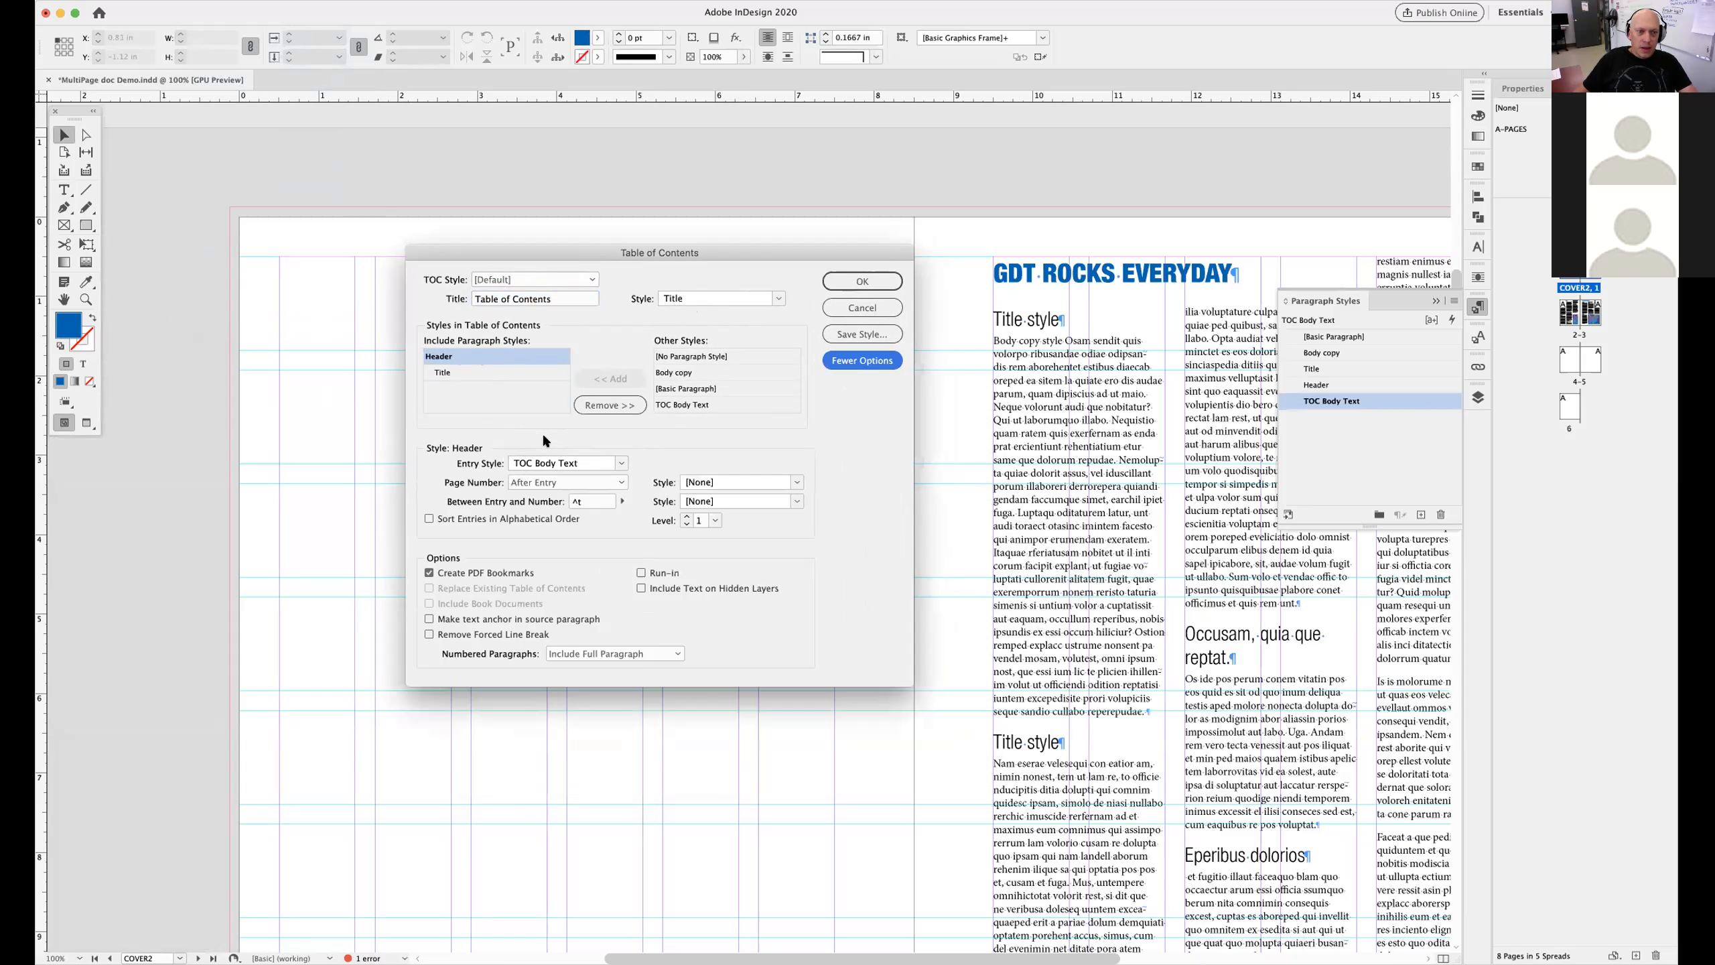
# Apply the TOC Number bold character style to Header page numbers, keeping [None] for the separator between entry and number
pyautogui.click(459, 351)
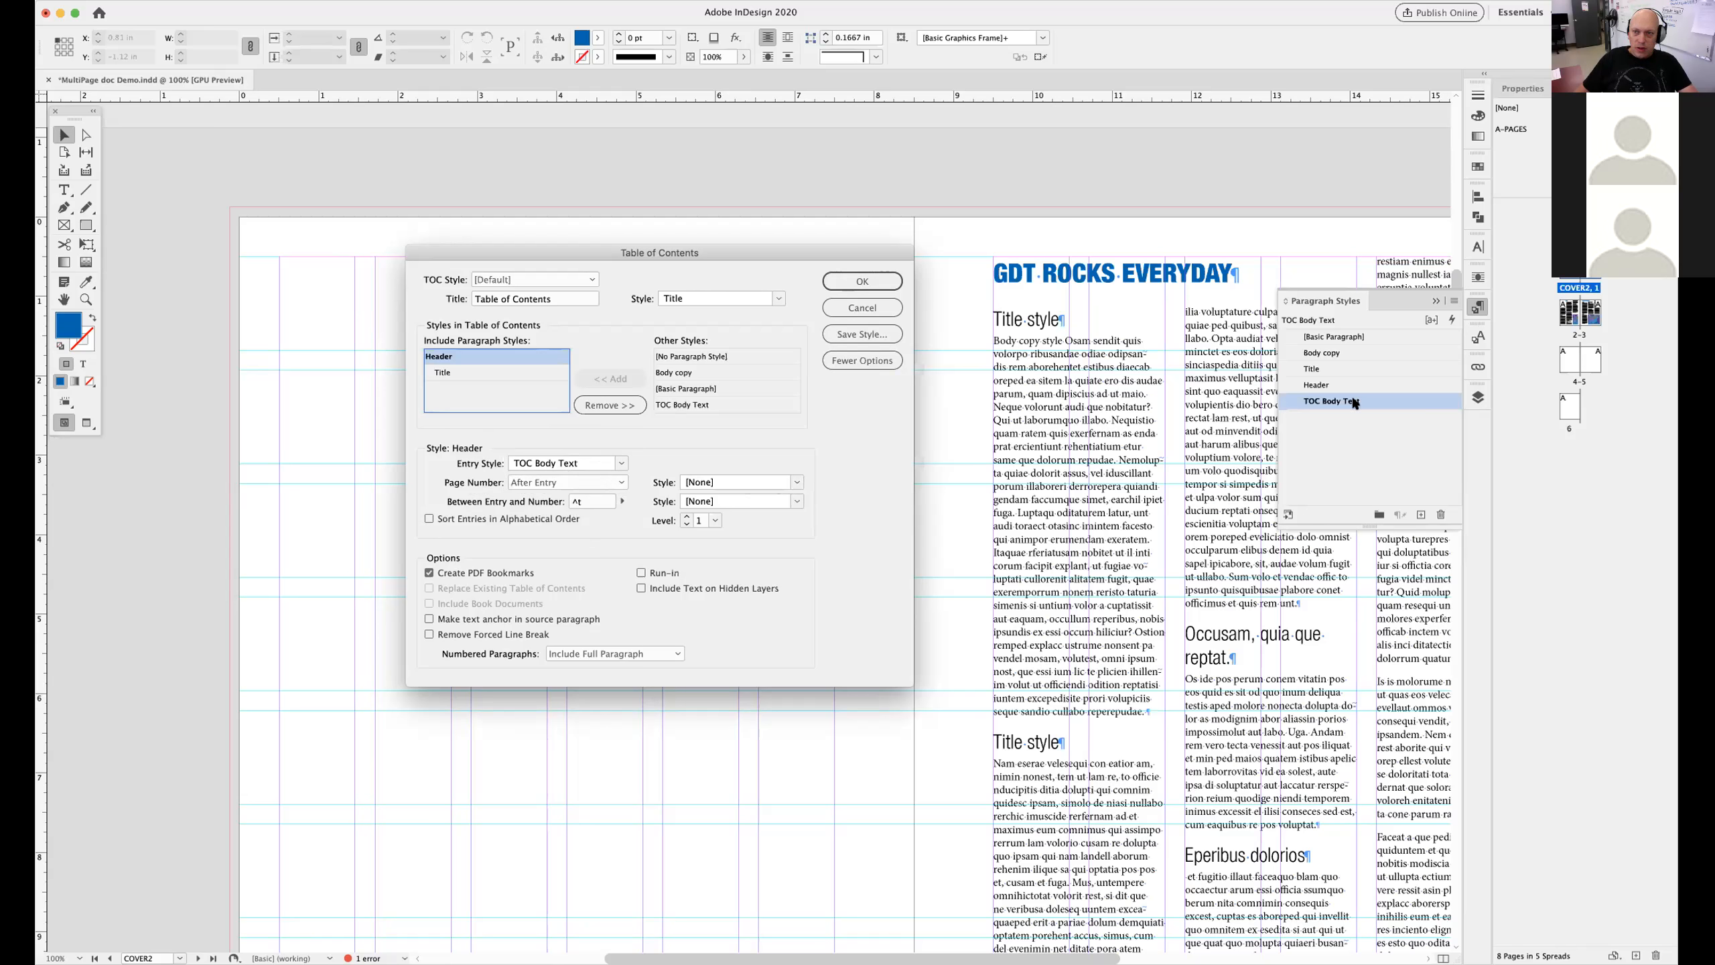
pyautogui.click(790, 481)
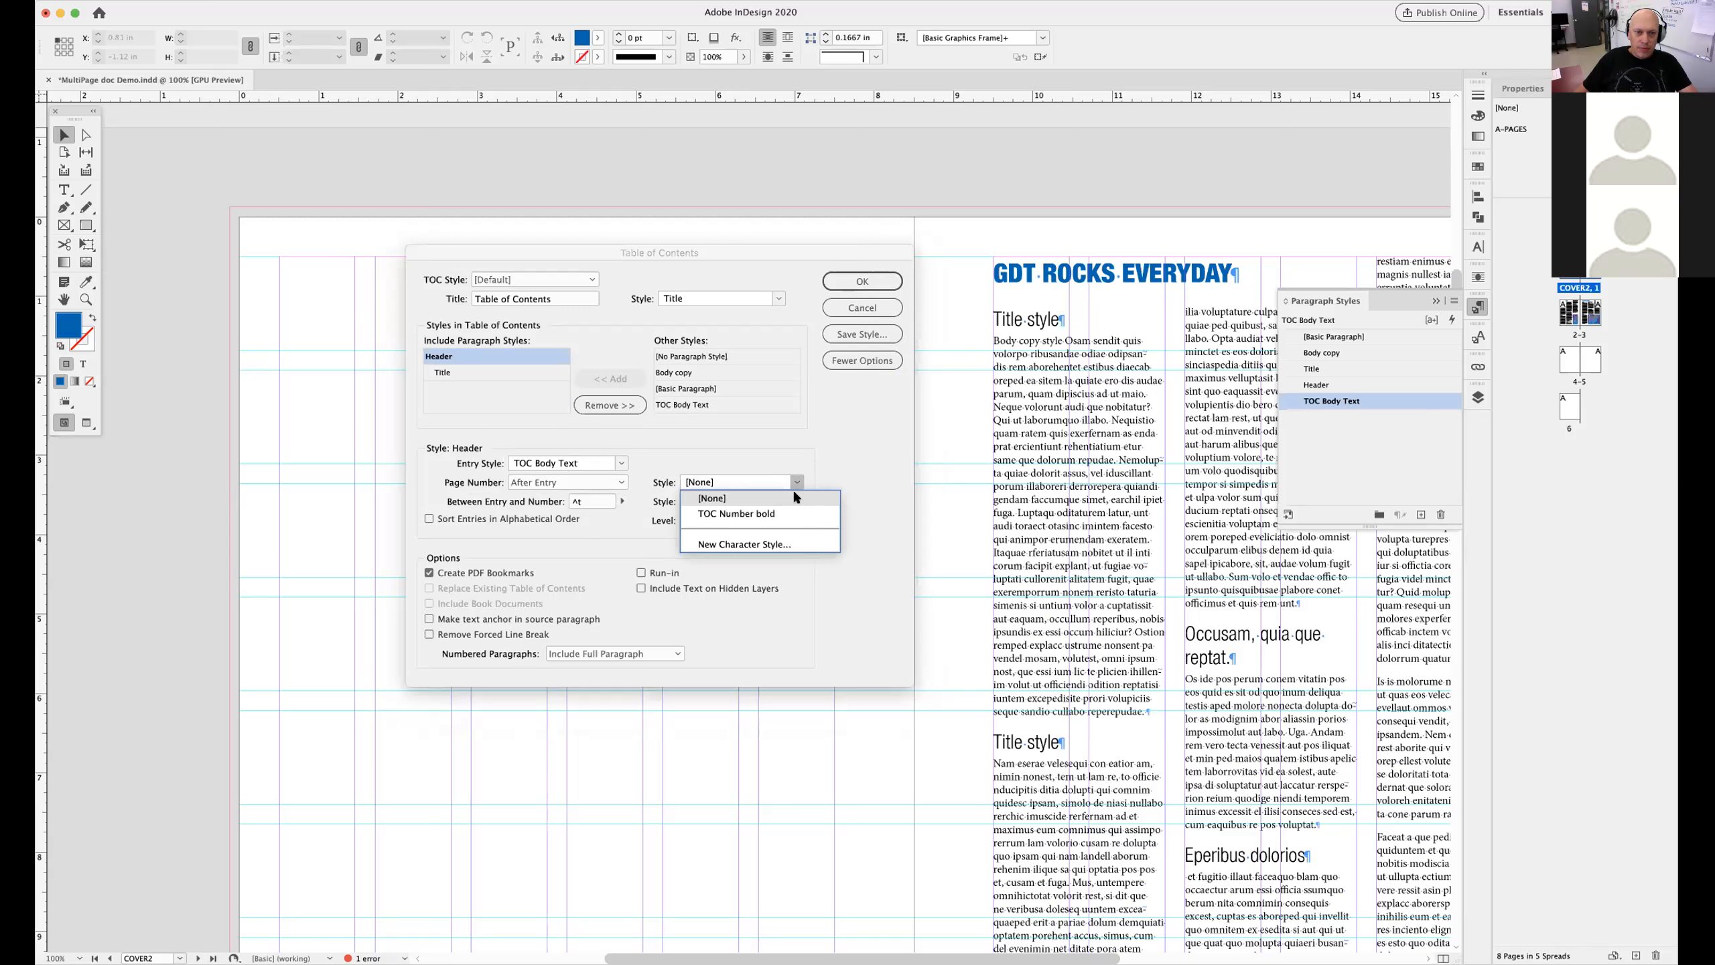
pyautogui.click(751, 514)
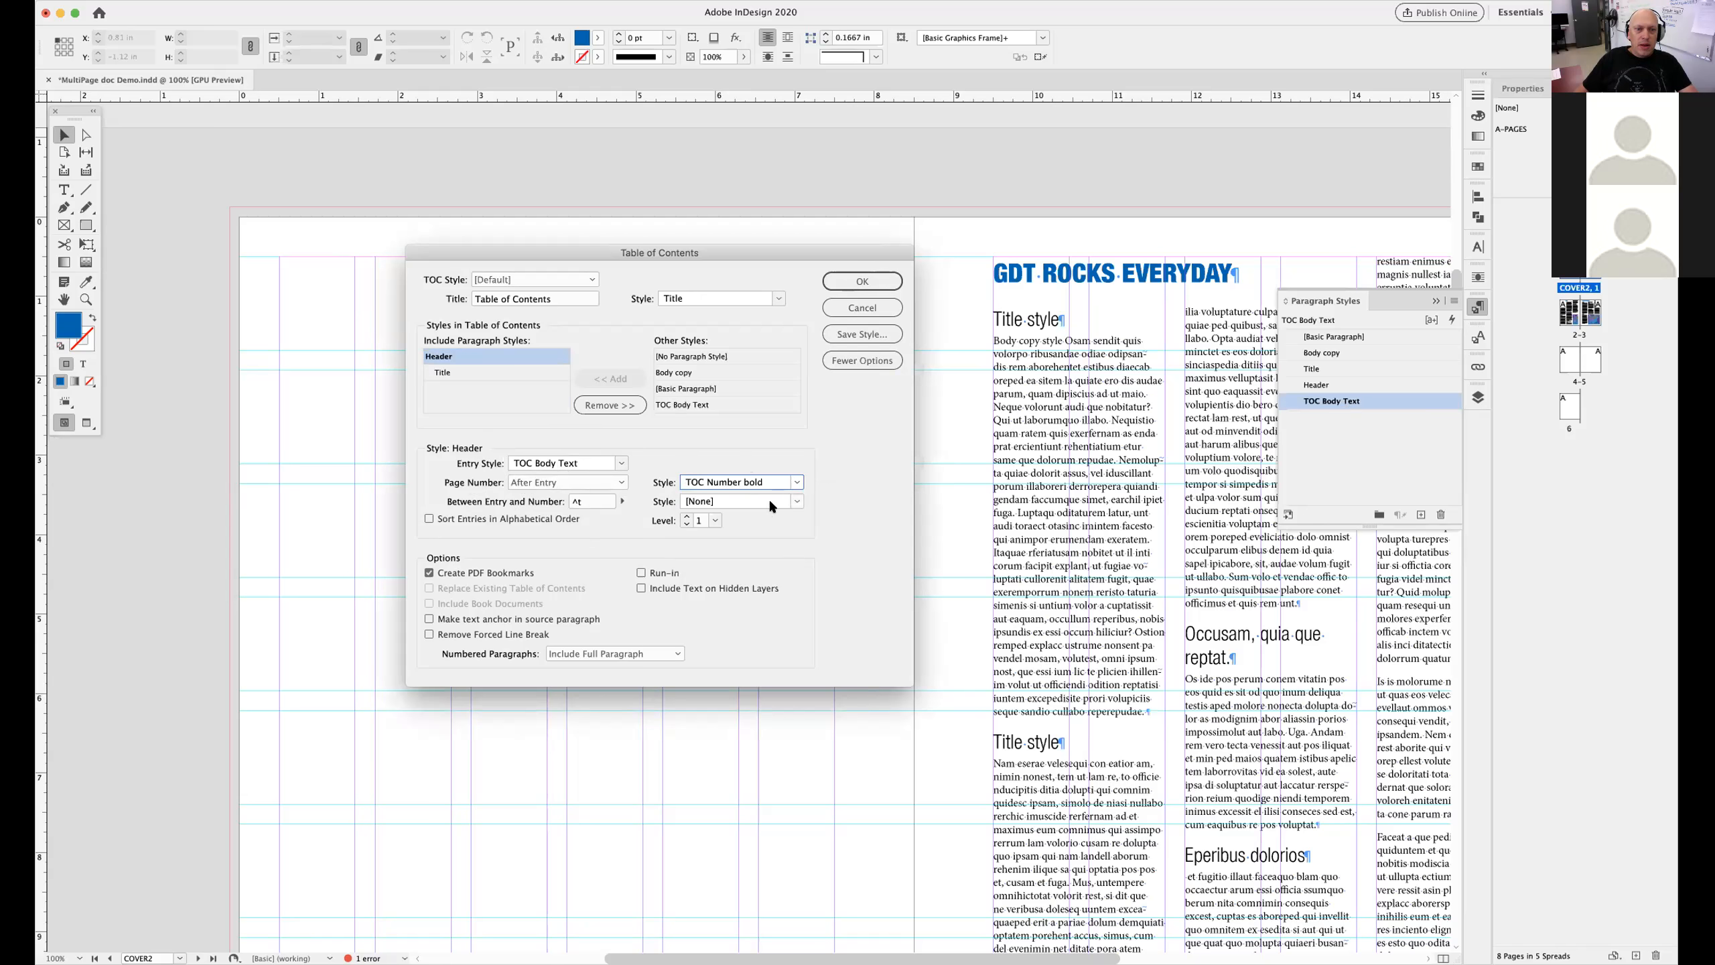
pyautogui.click(792, 501)
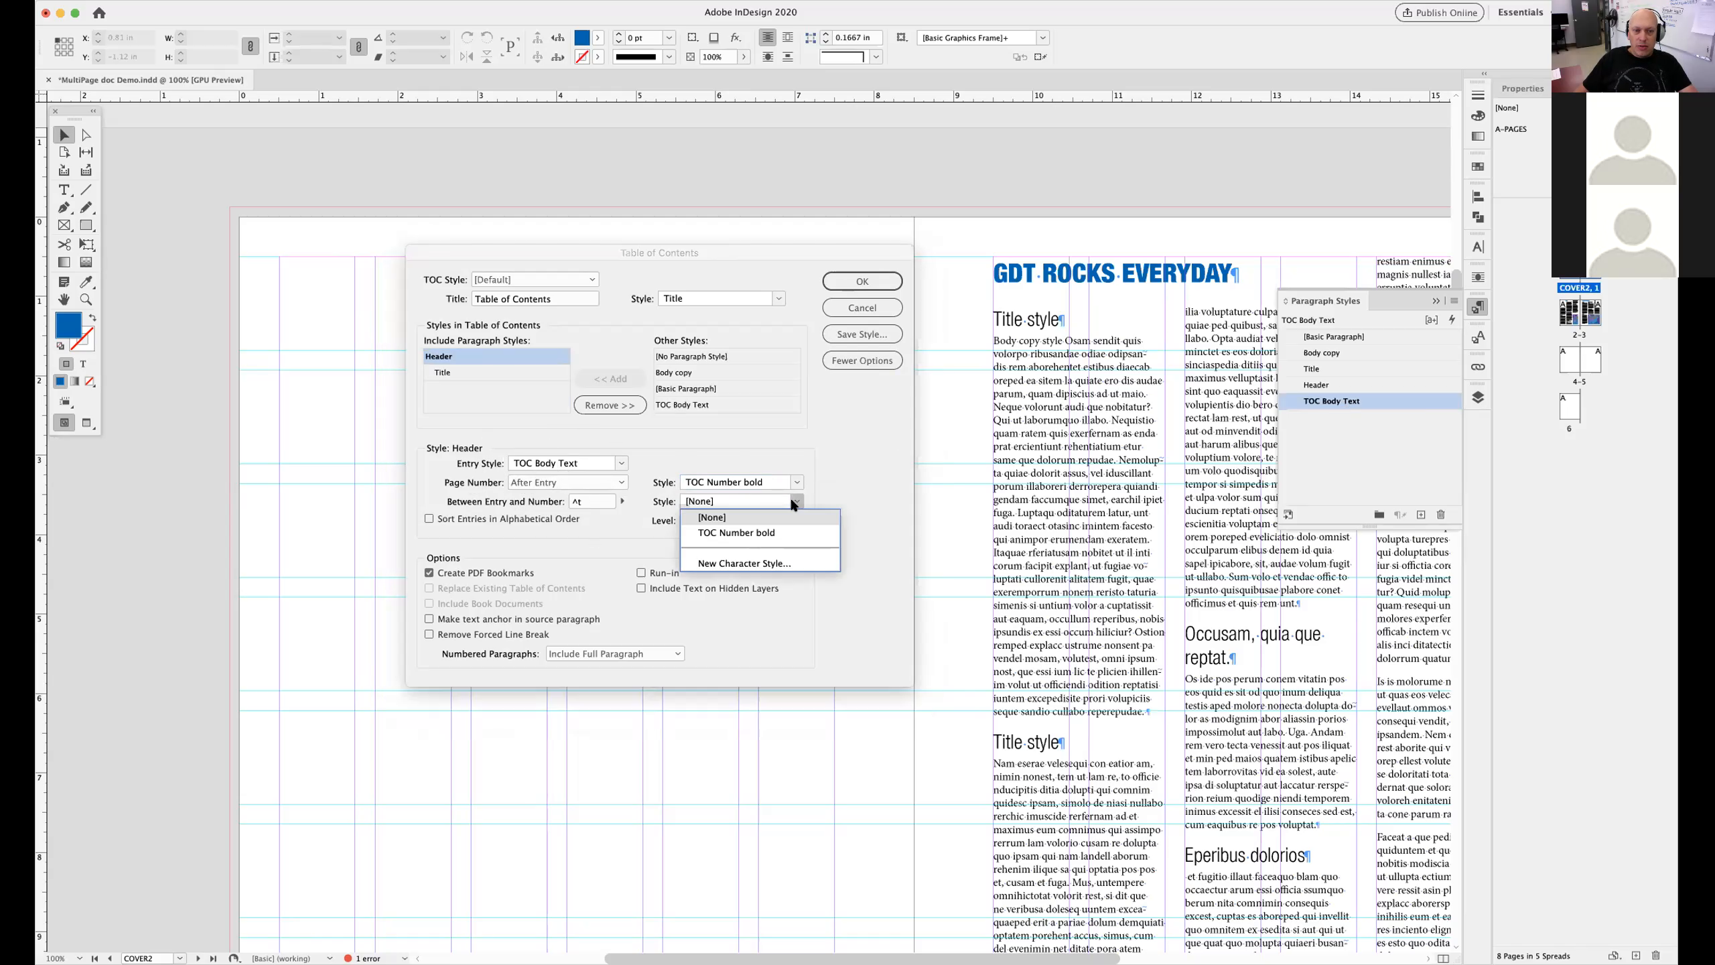
pyautogui.click(775, 512)
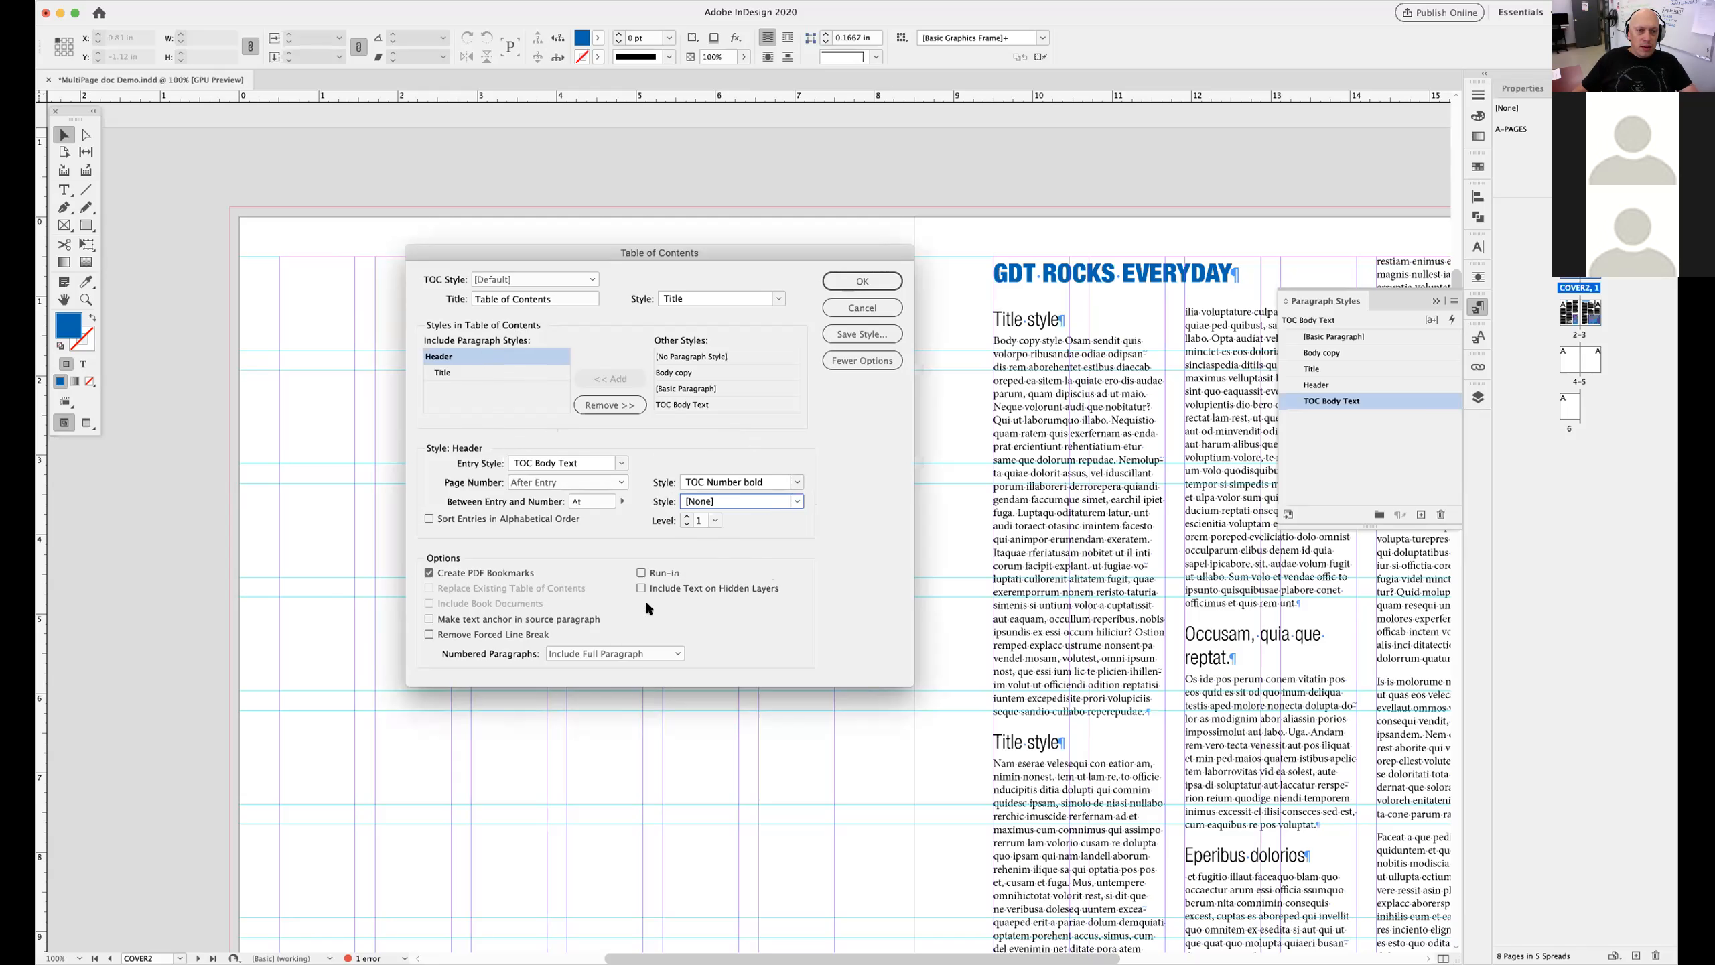
# Enable text anchors in source paragraphs and generate the table of contents, including items in overset text
pyautogui.click(429, 619)
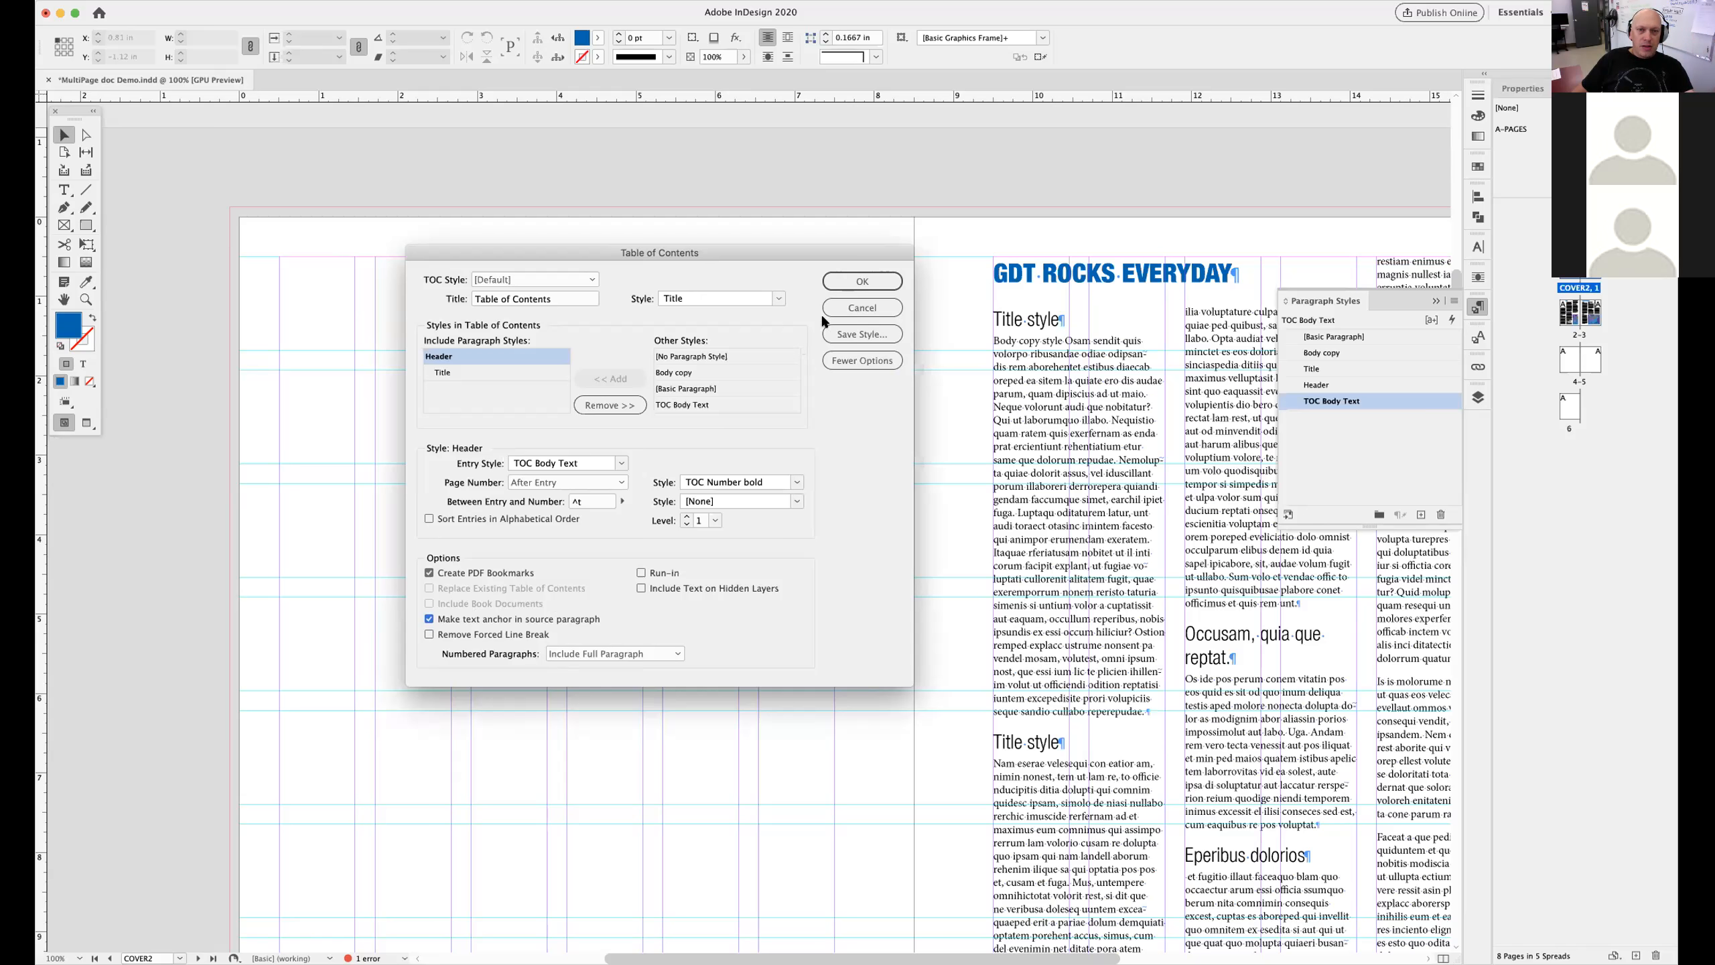
pyautogui.click(841, 280)
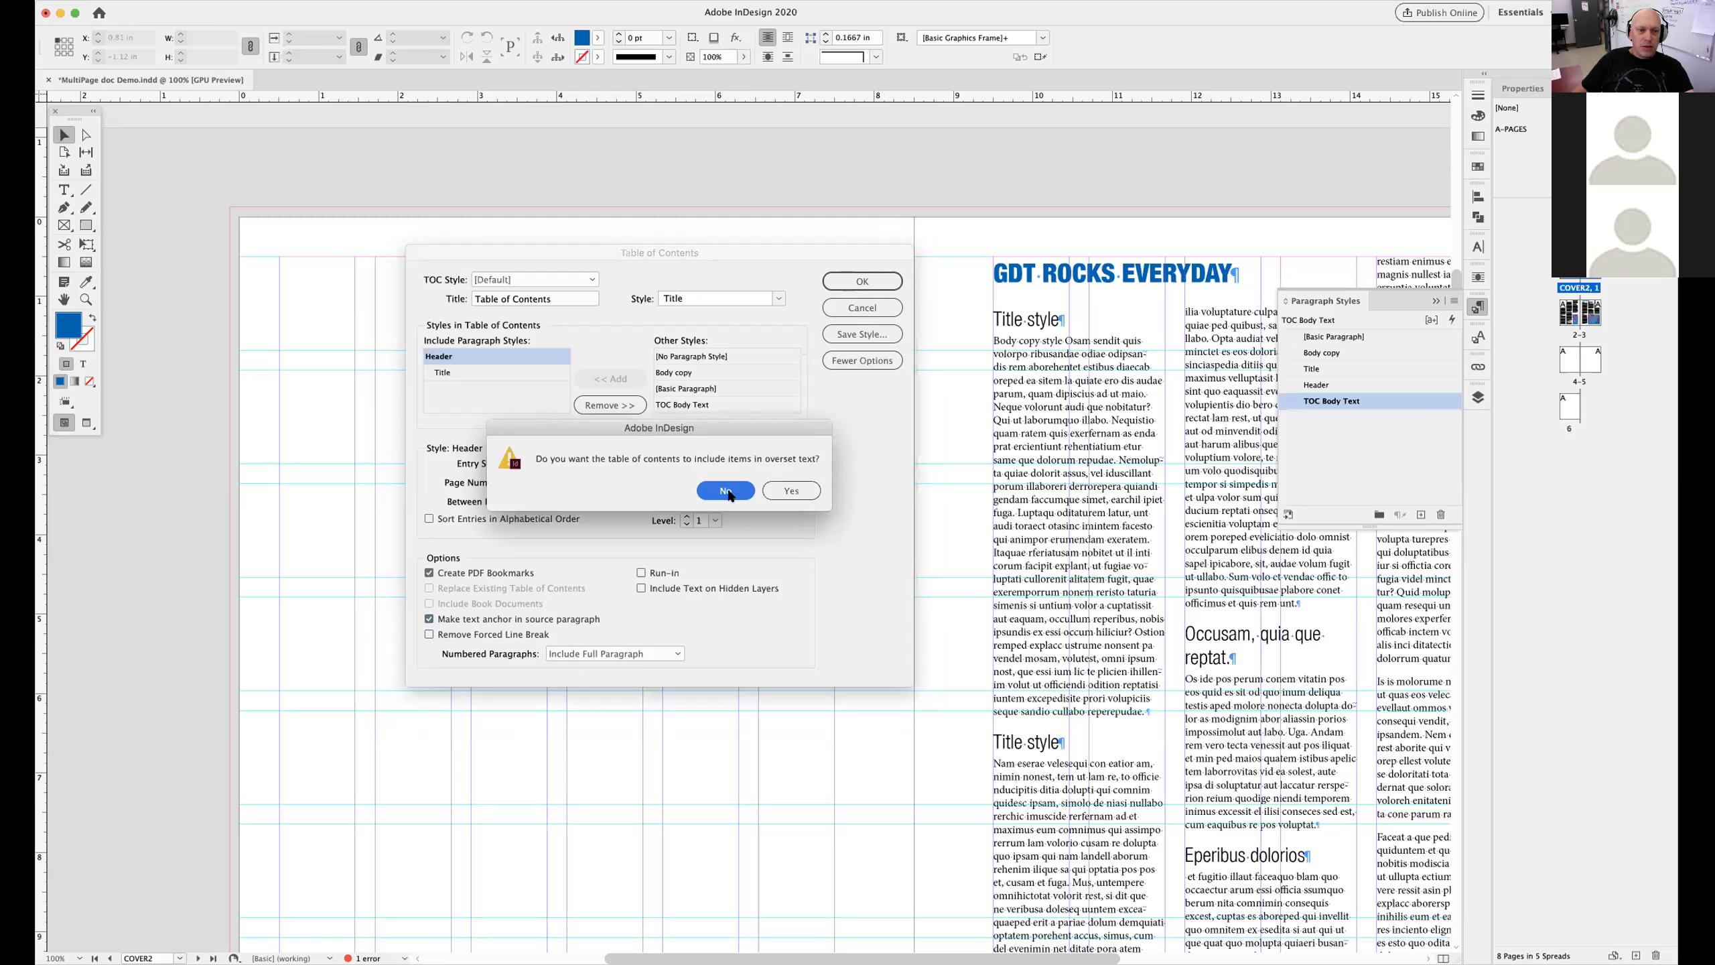
pyautogui.click(791, 490)
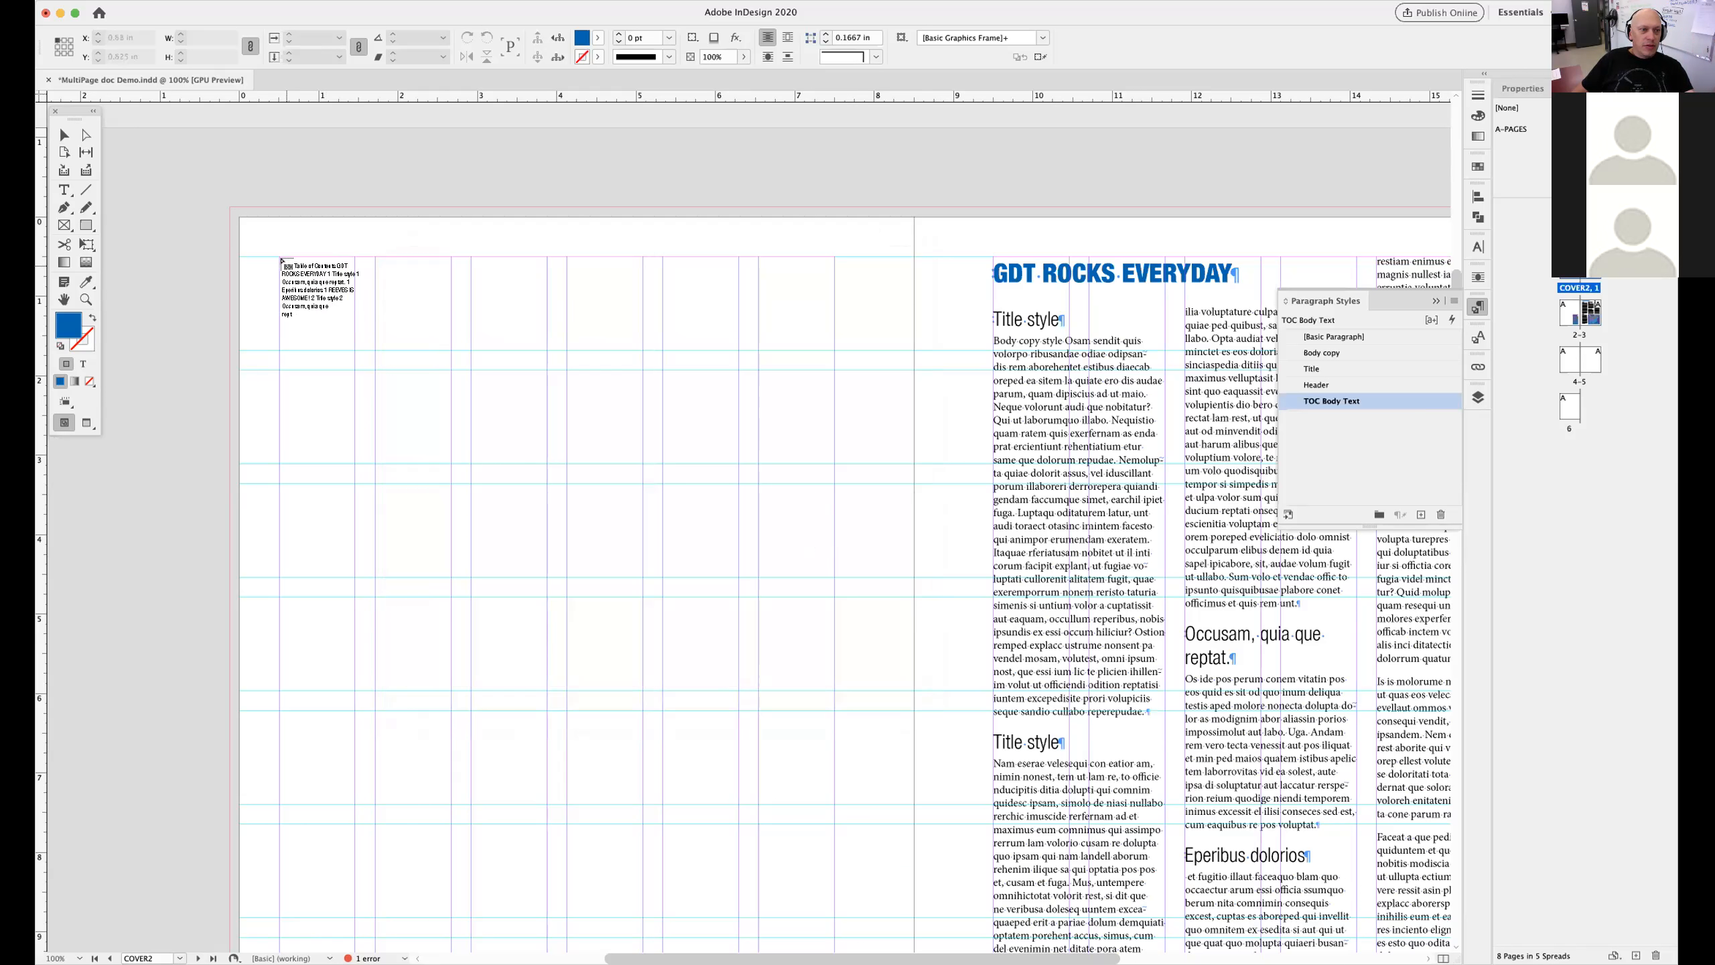
# Place the generated table of contents in a frame about 3.4 in wide and 5.5 in tall, and preview it without guides
pyautogui.moveTo(279, 257); pyautogui.dragTo(547, 690)
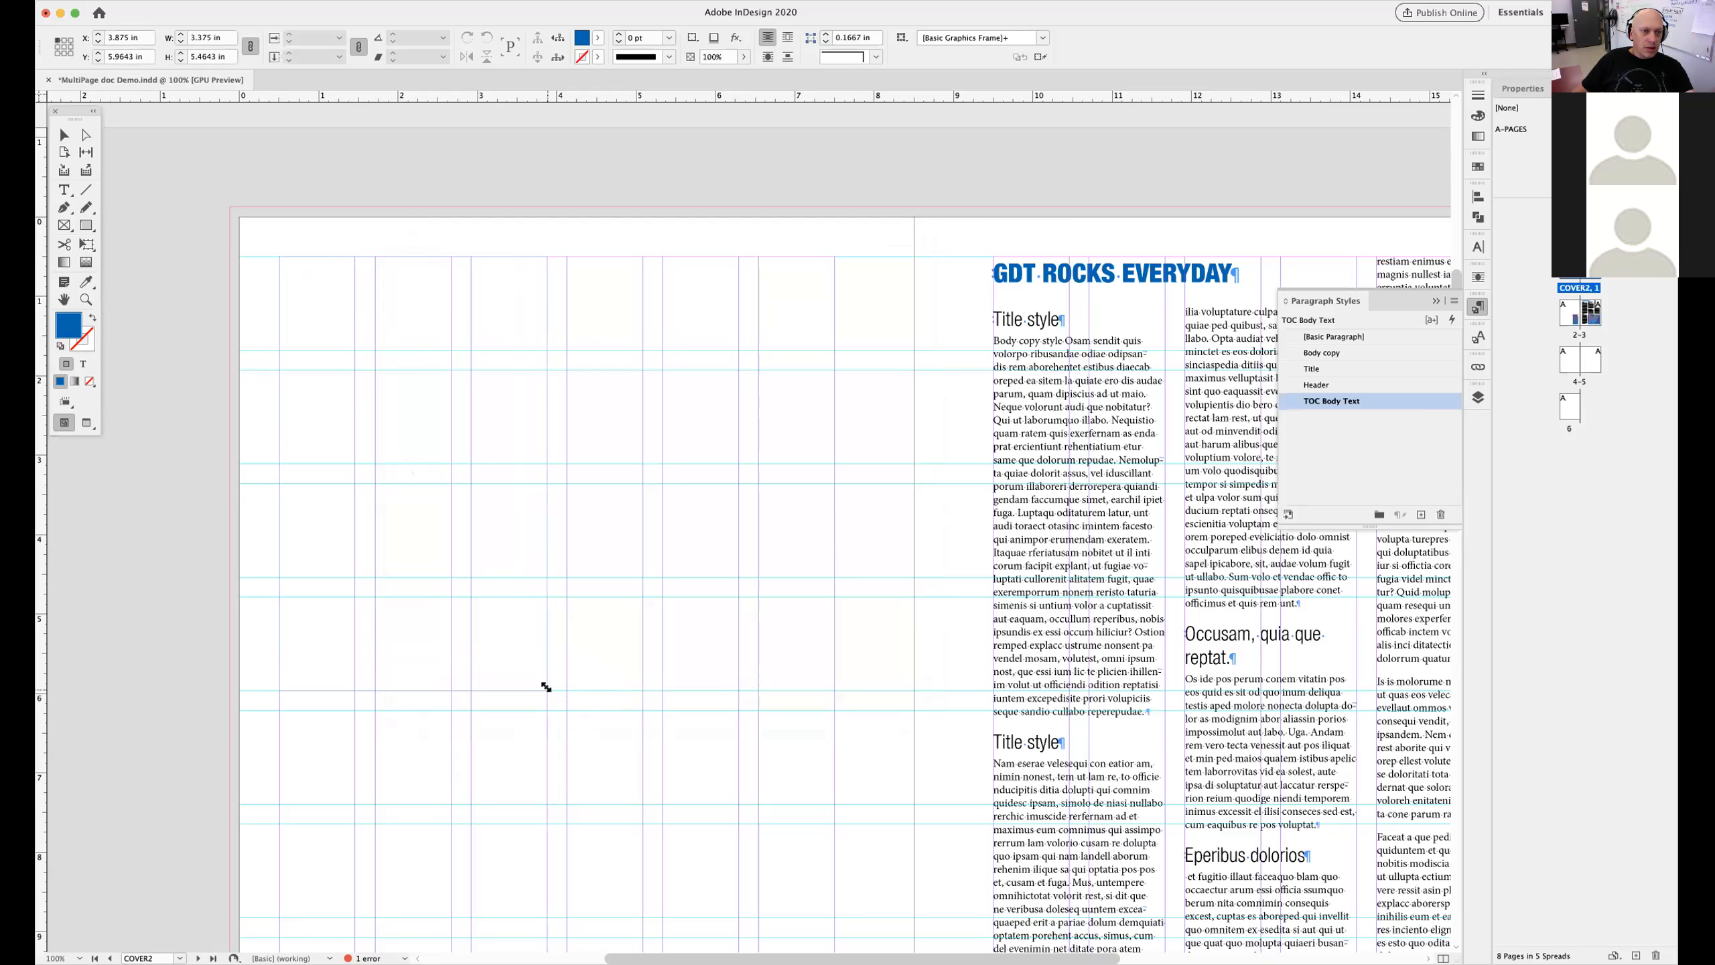
pyautogui.click(615, 517)
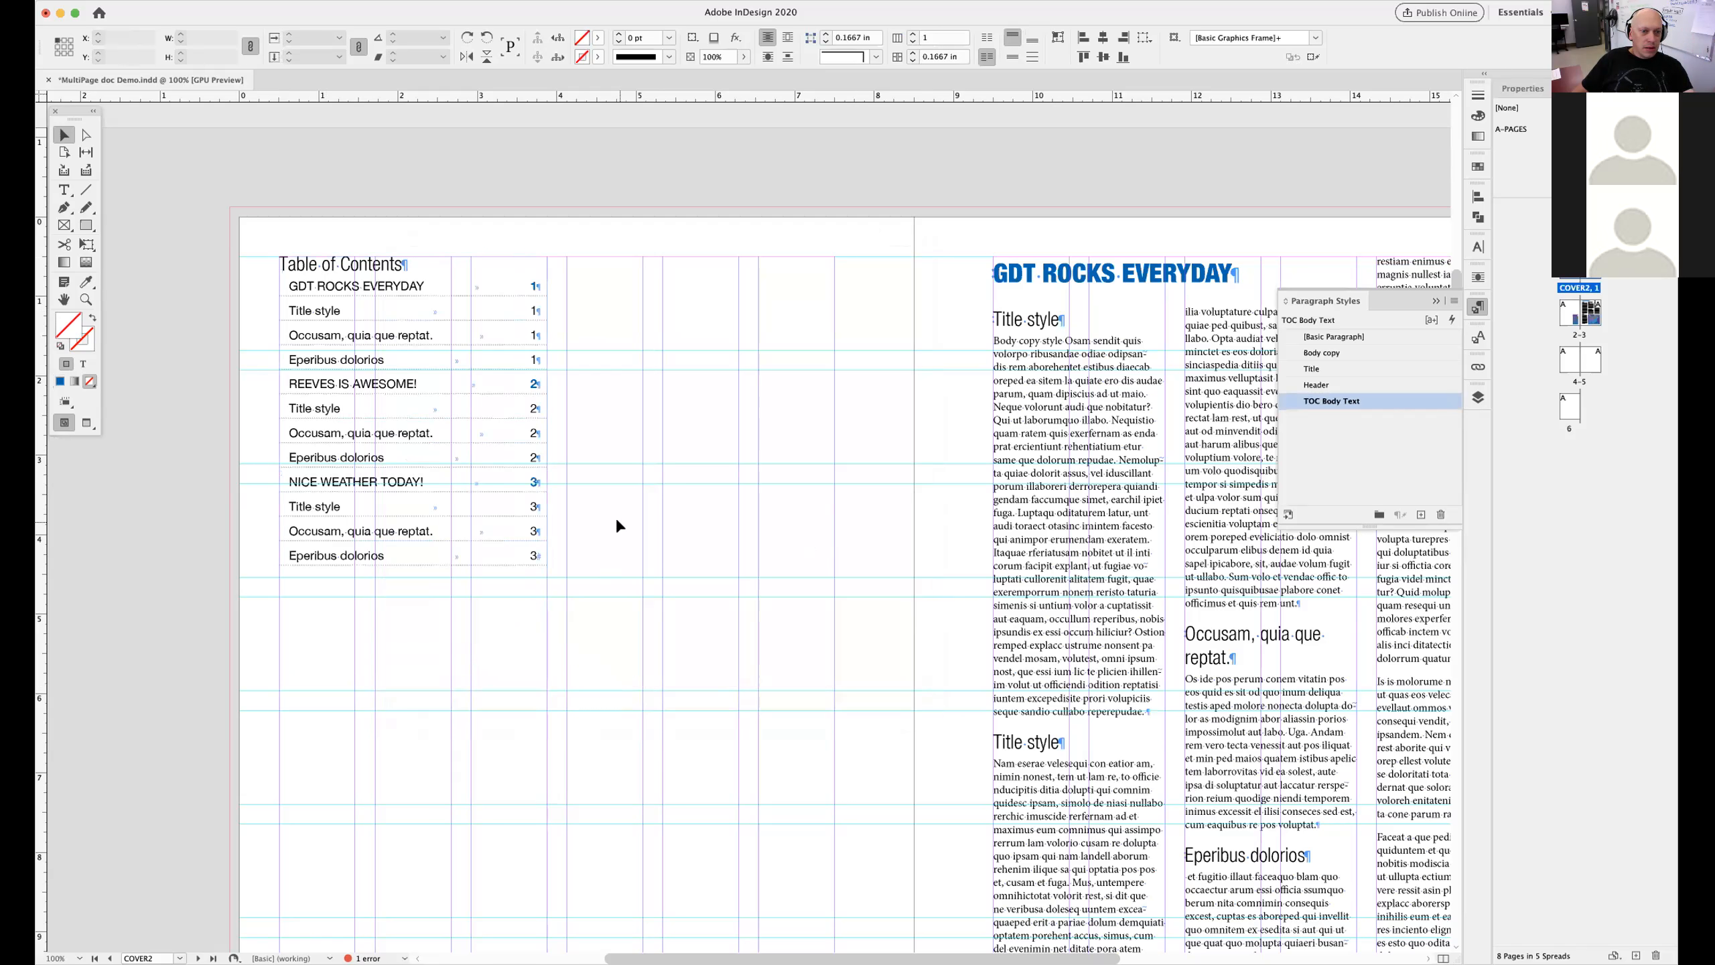
pyautogui.press('w')
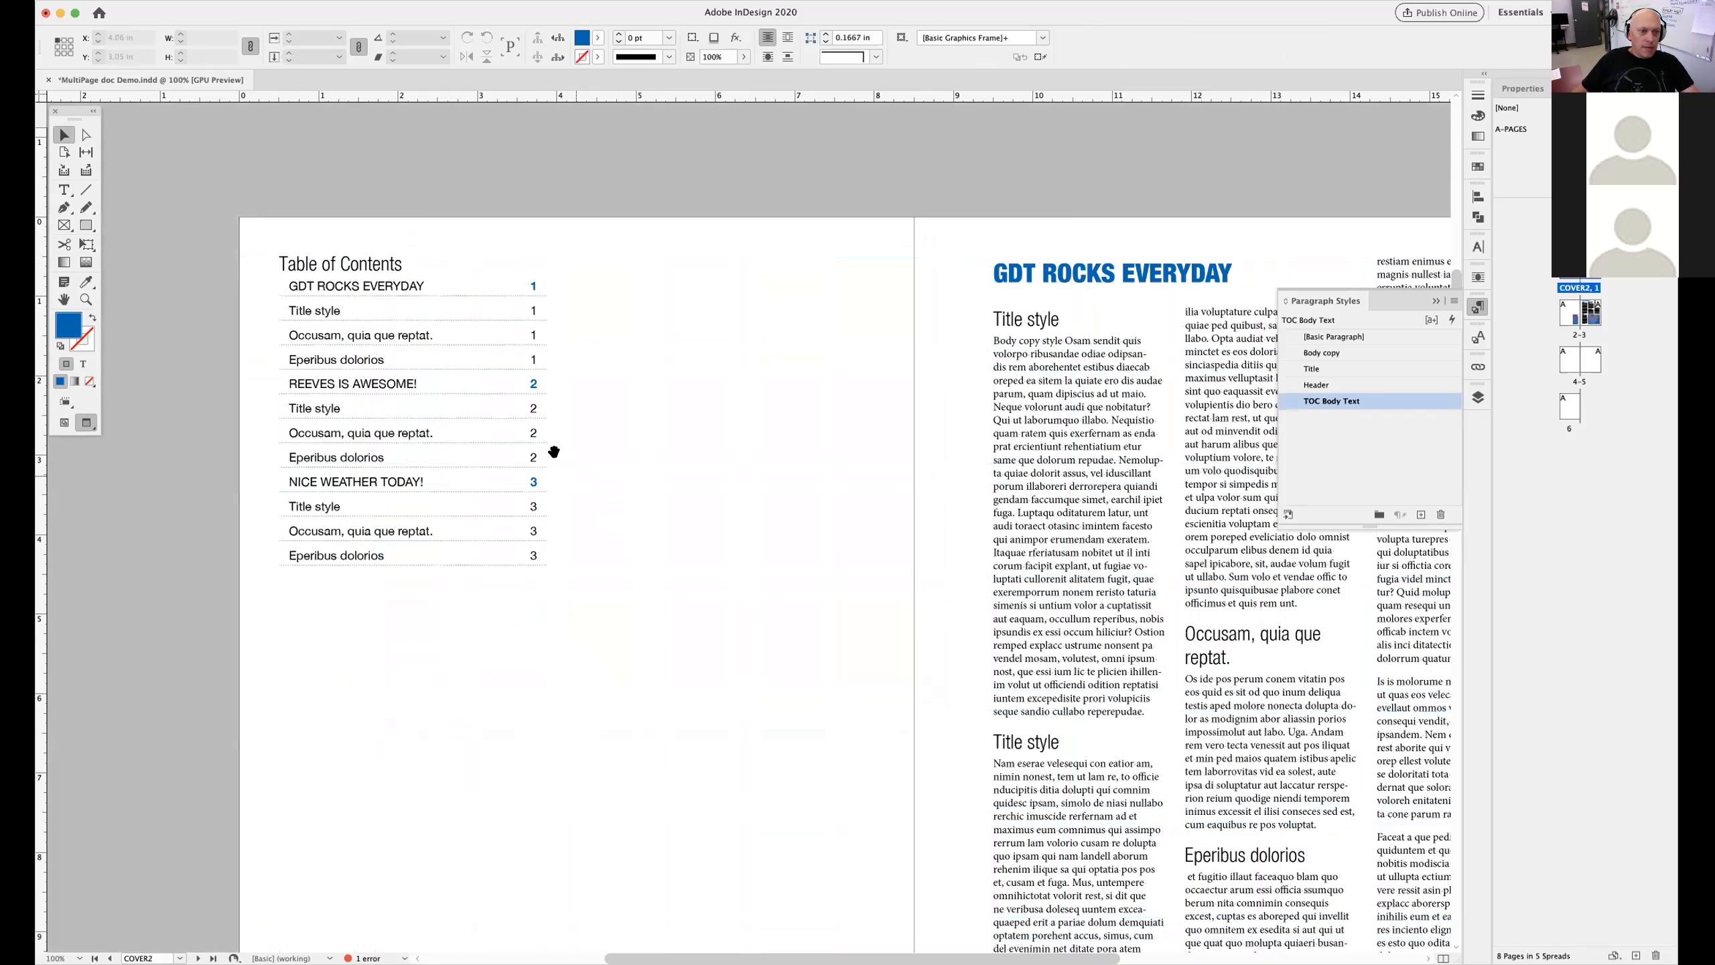
# Check which character styles are applied to the Header and Title page numbers in the table of contents
pyautogui.press('super+equal')
pyautogui.moveTo(778, 525); pyautogui.dragTo(684, 441)
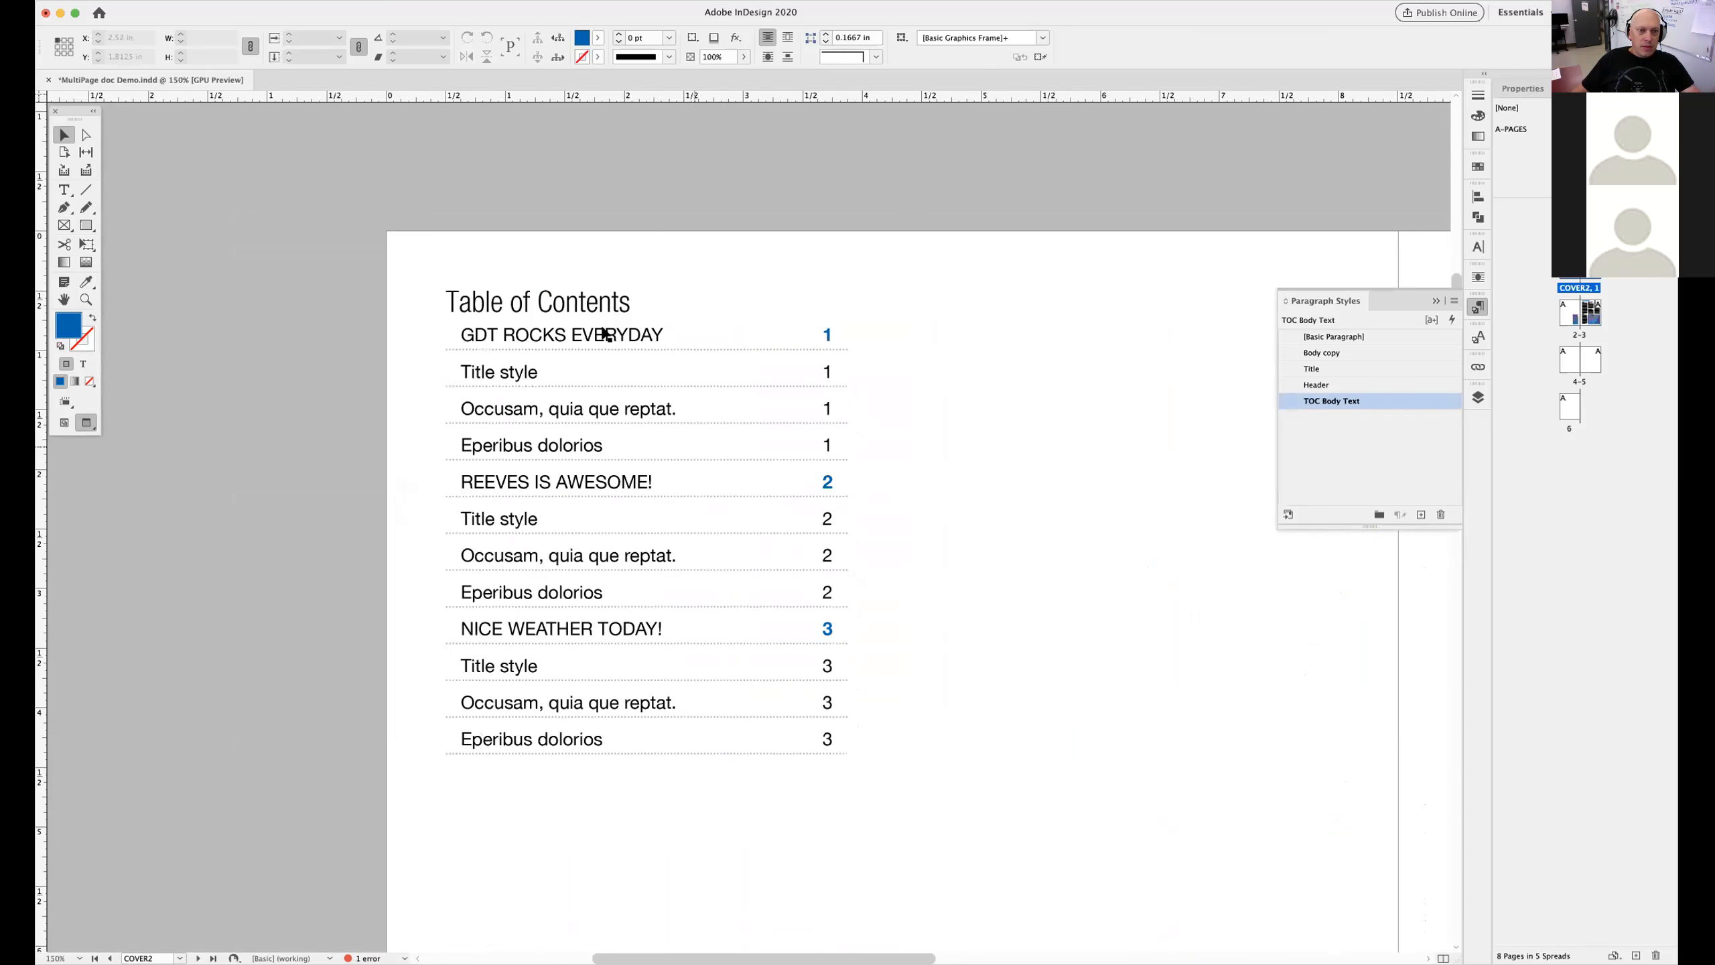
pyautogui.tripleClick(615, 334)
pyautogui.click(852, 343)
pyautogui.moveTo(852, 343); pyautogui.dragTo(821, 334)
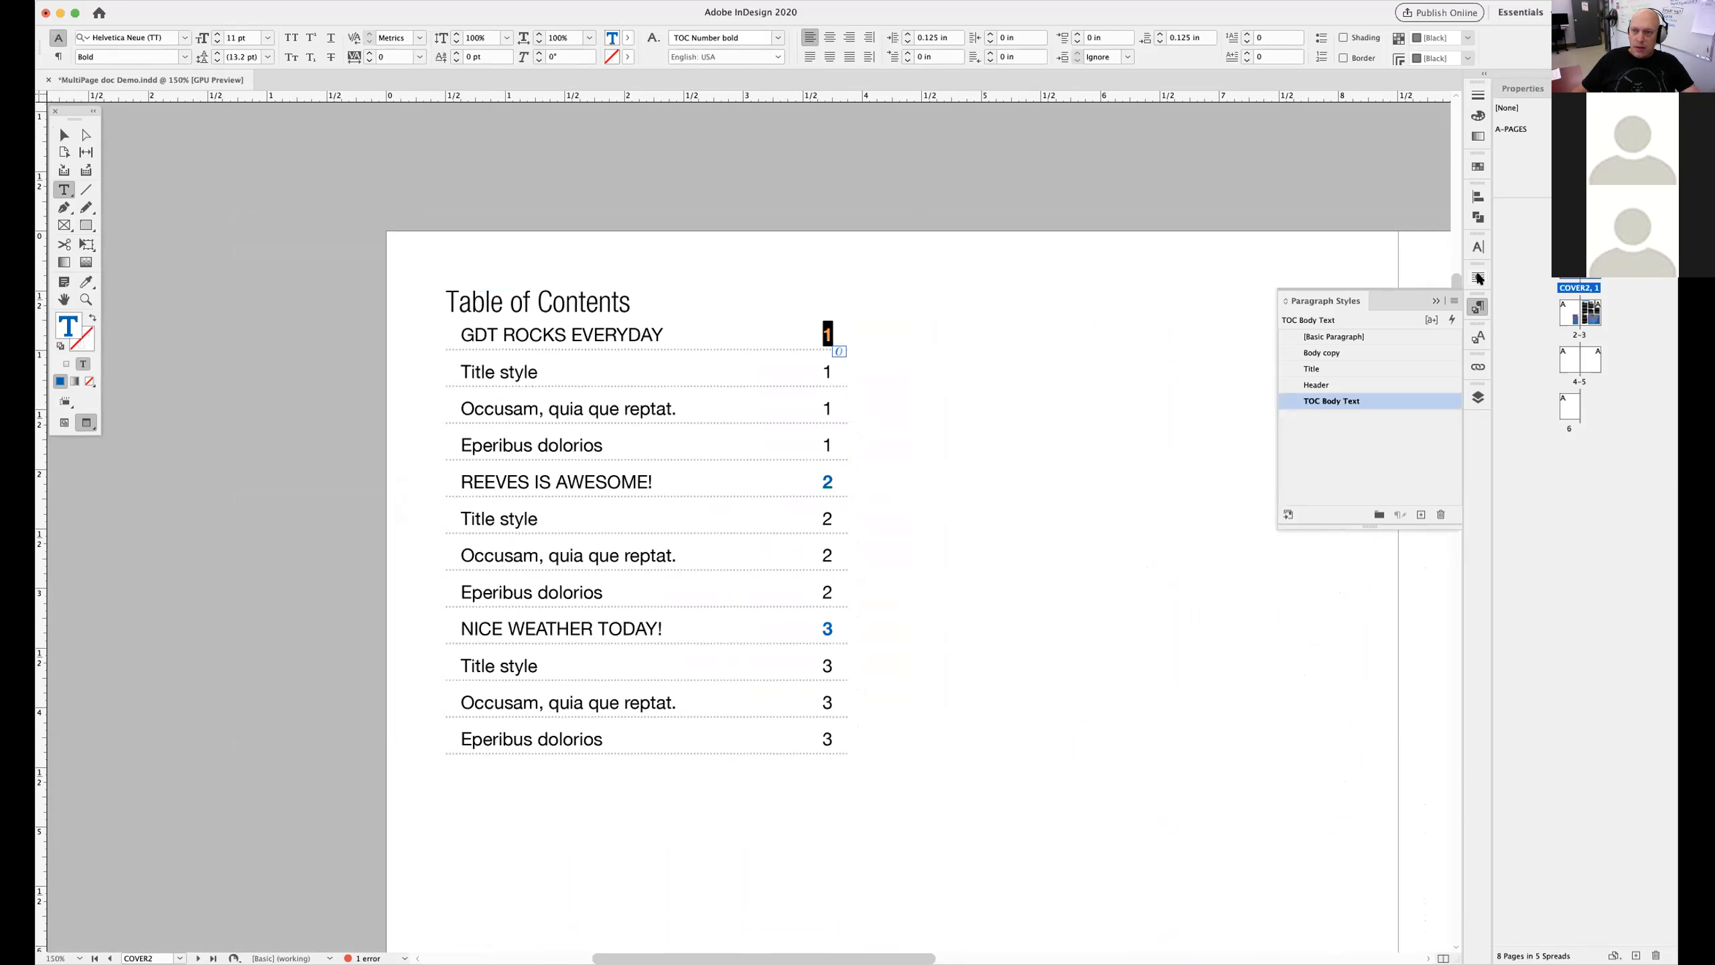
pyautogui.click(1478, 337)
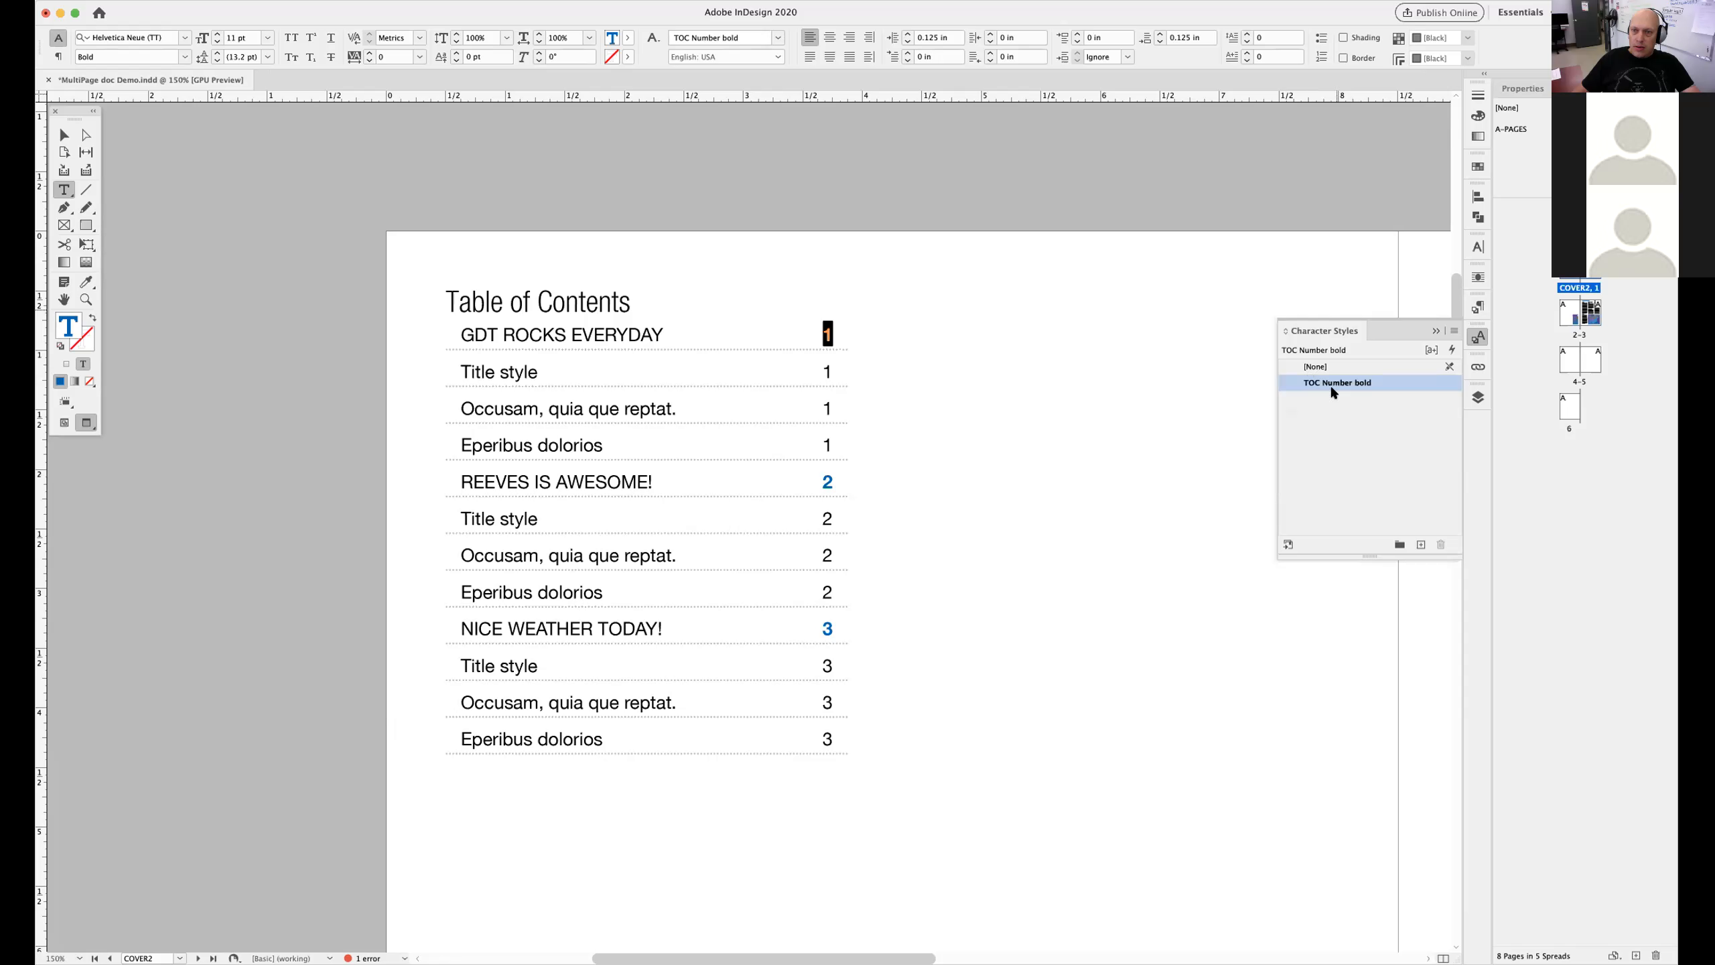
pyautogui.doubleClick(827, 373)
pyautogui.doubleClick(826, 481)
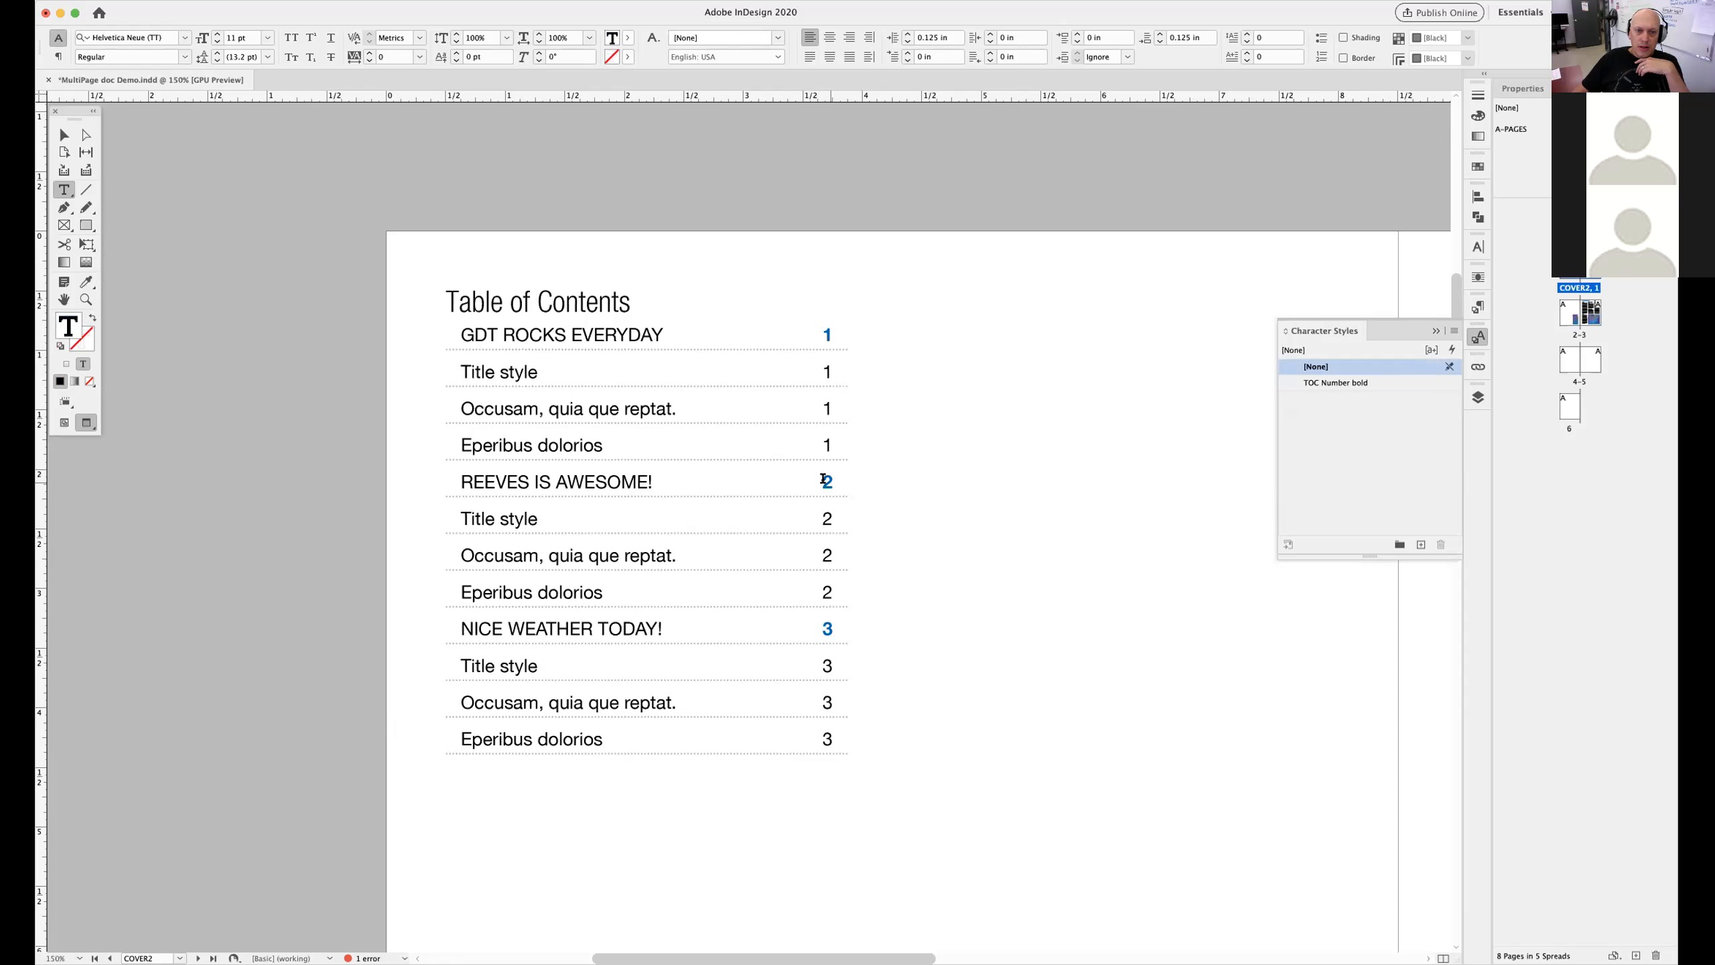
# Check the character style of the REEVES IS AWESOME! entry text and of the Title style entry below it
pyautogui.tripleClick(637, 481)
pyautogui.click(652, 481)
pyautogui.moveTo(599, 479); pyautogui.dragTo(669, 481)
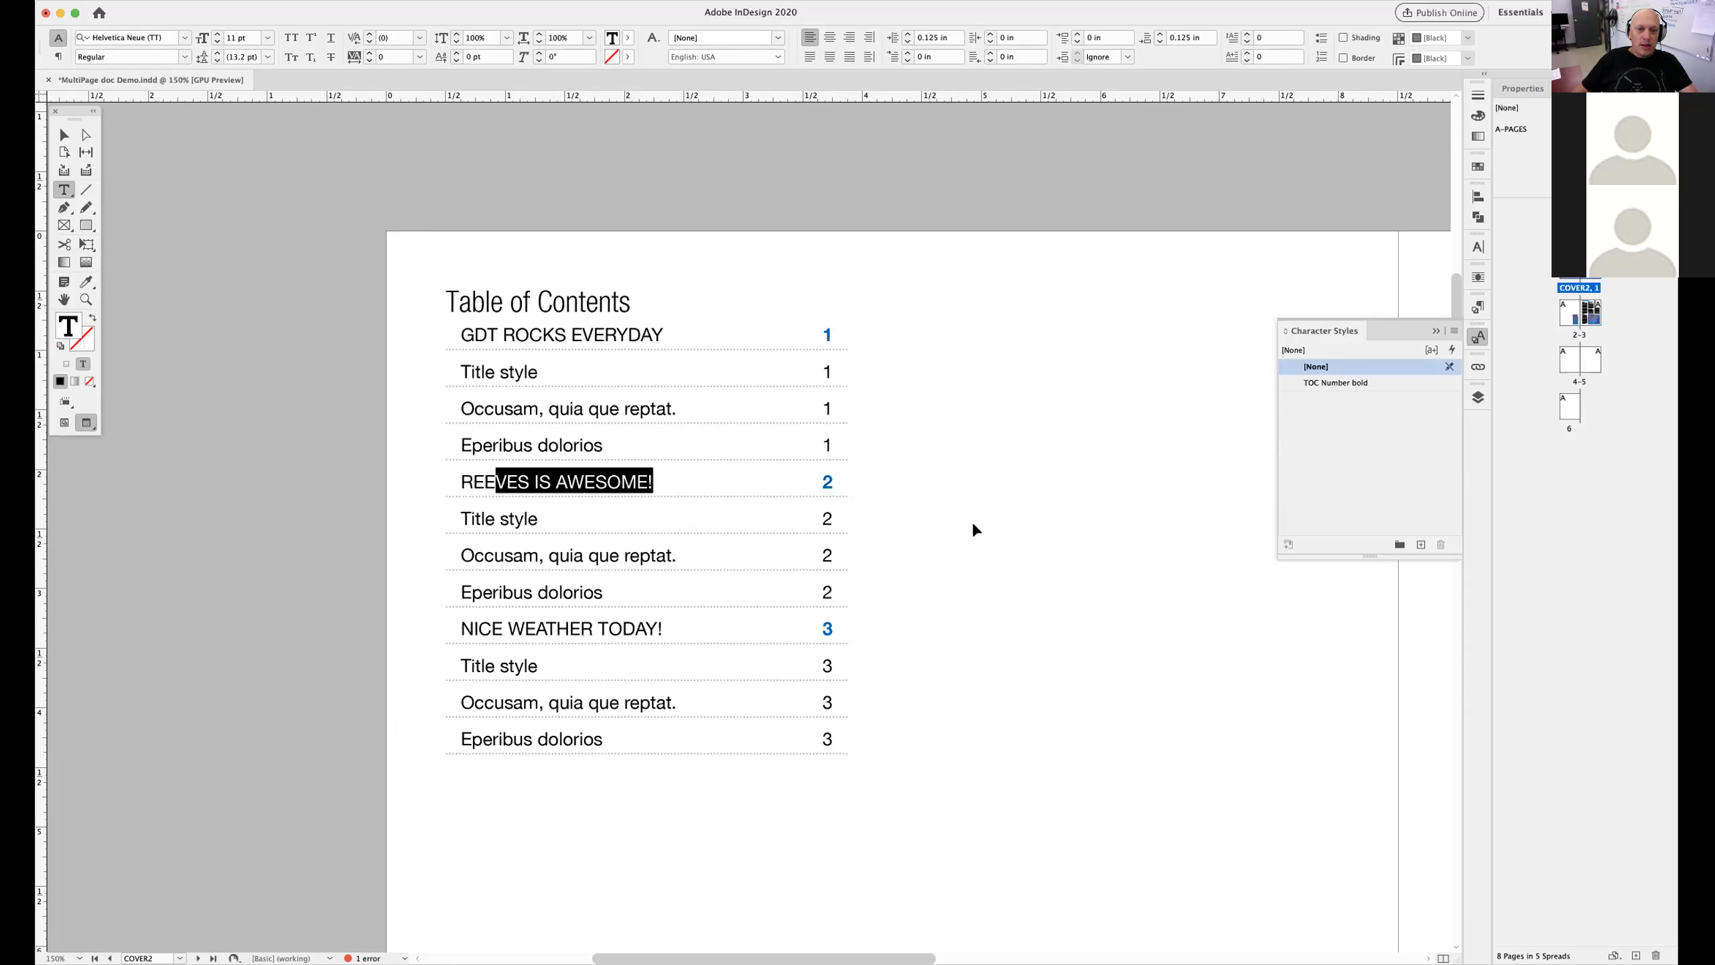
pyautogui.click(973, 565)
pyautogui.press('super+minus')
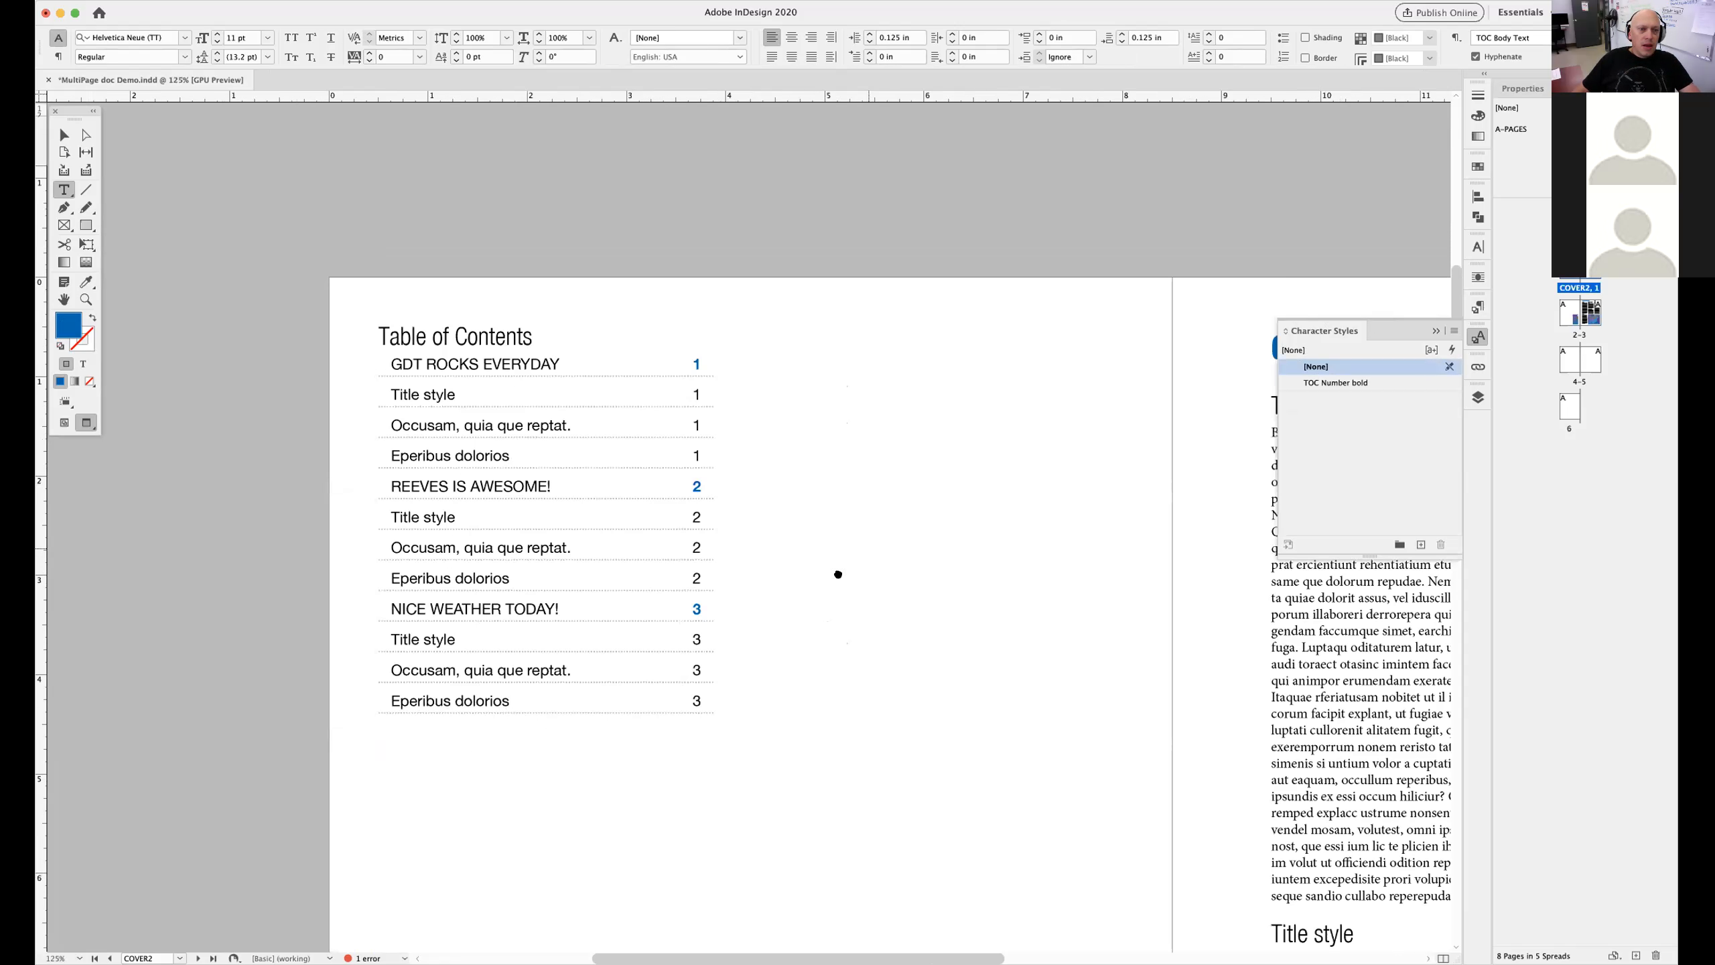
pyautogui.scroll(-2, 838, 574)
pyautogui.doubleClick(417, 451)
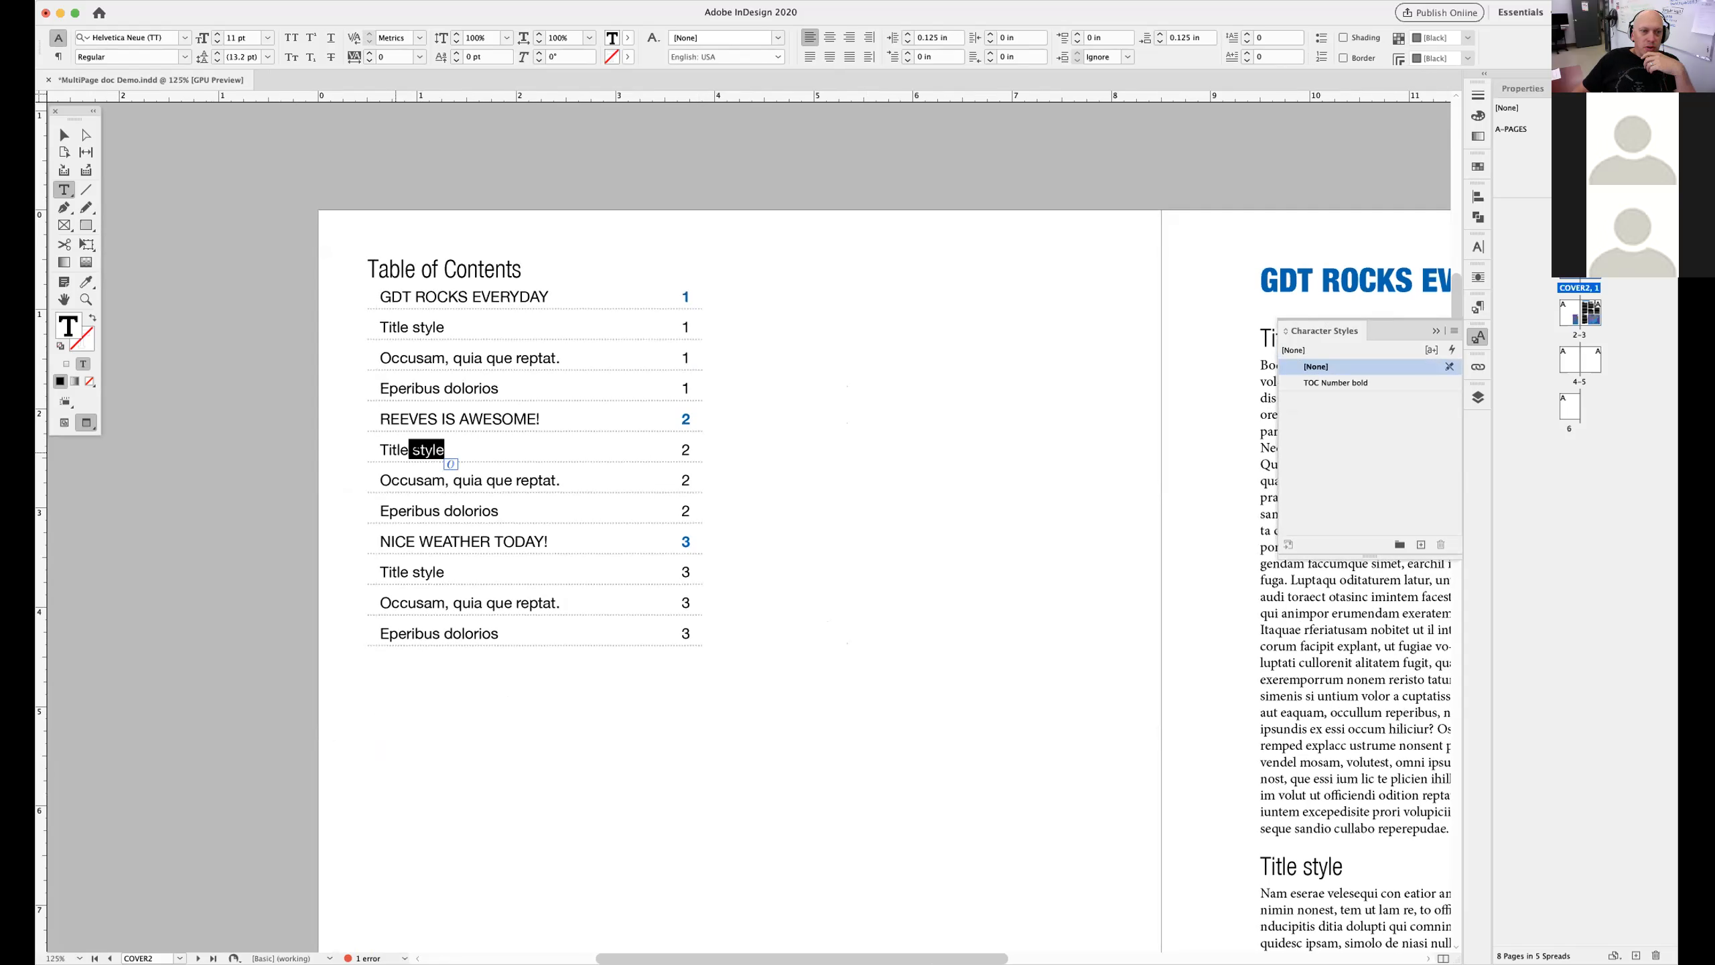
pyautogui.moveTo(379, 417); pyautogui.dragTo(800, 531)
pyautogui.doubleClick(401, 442)
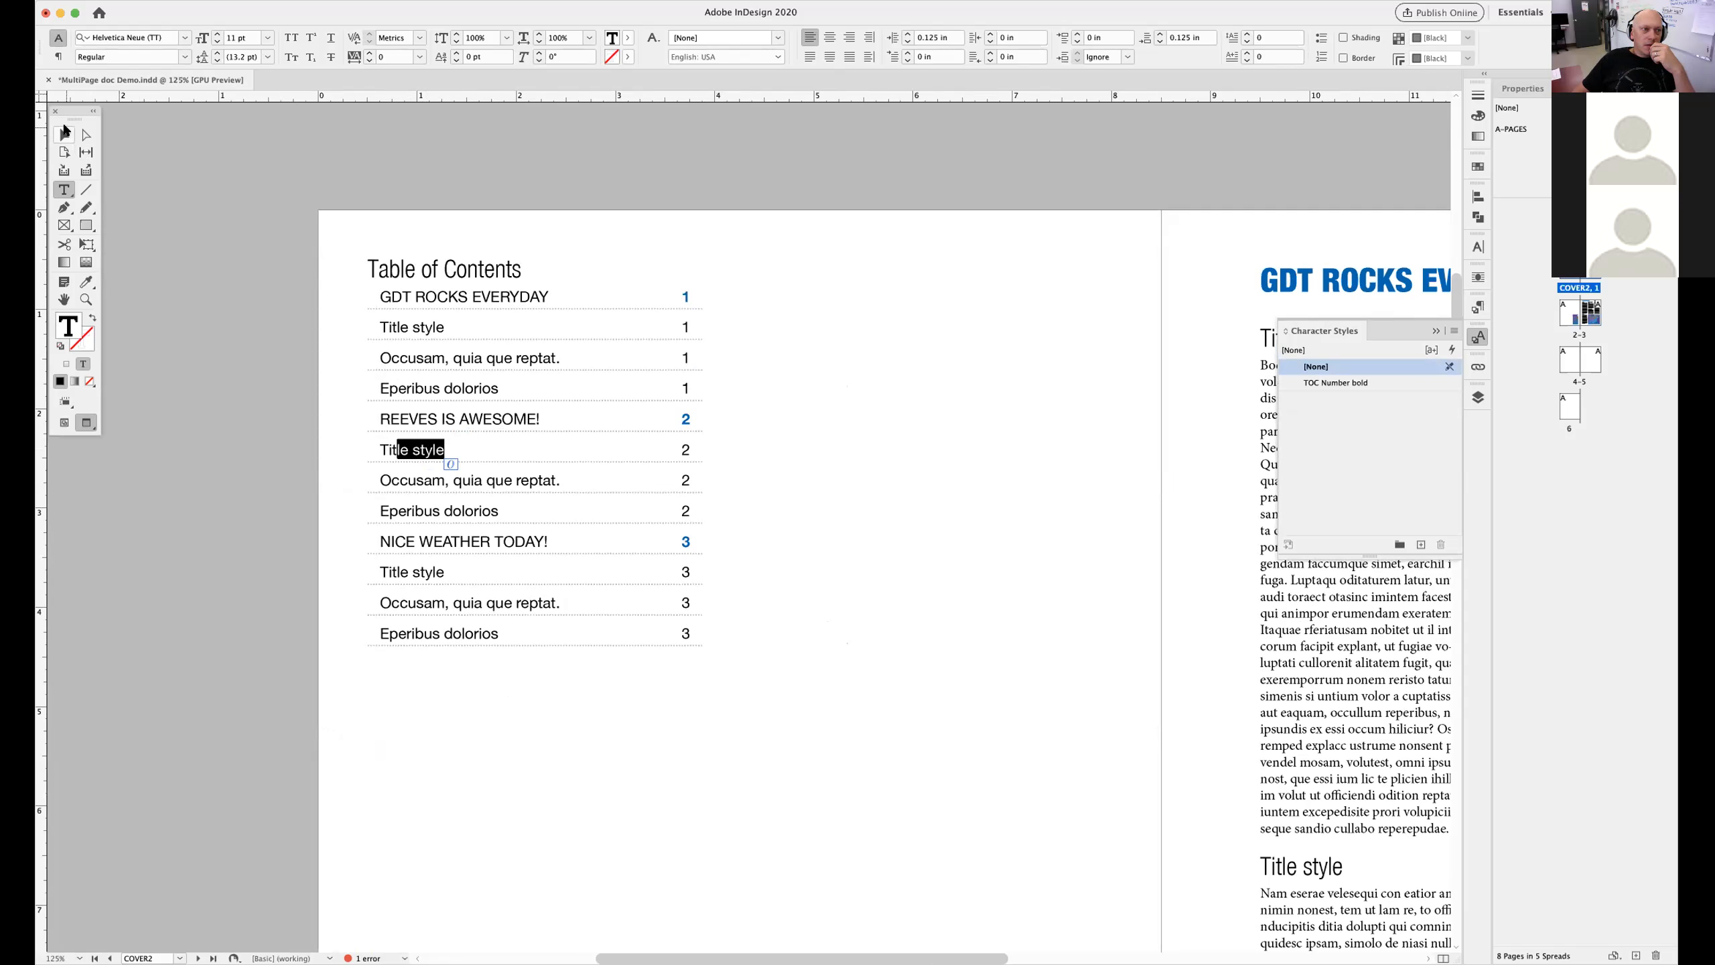
pyautogui.click(65, 132)
pyautogui.click(796, 576)
pyautogui.moveTo(767, 578); pyautogui.dragTo(762, 579)
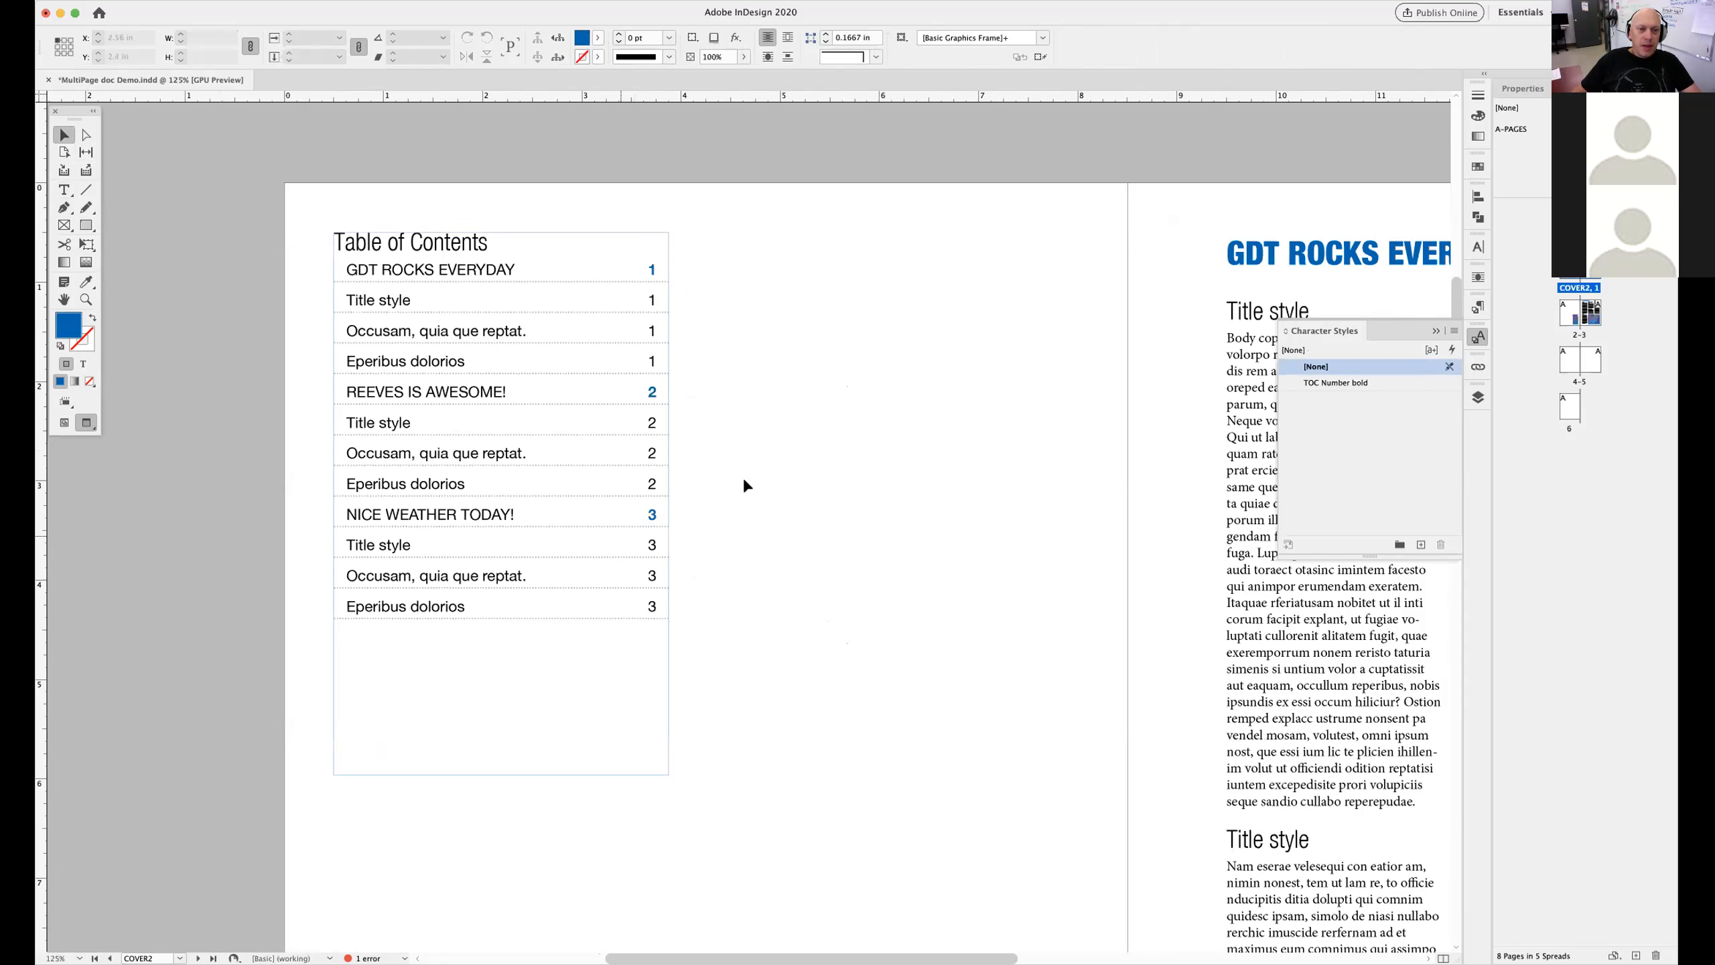
# Save the document and open the PDF export settings for MultiPage doc Demo in Adobe PDF (Print) format
pyautogui.keyDown('alt'); pyautogui.keyDown('super'); pyautogui.click(776, 564); pyautogui.keyUp('super'); pyautogui.keyUp('alt')
pyautogui.moveTo(884, 679); pyautogui.dragTo(818, 579)
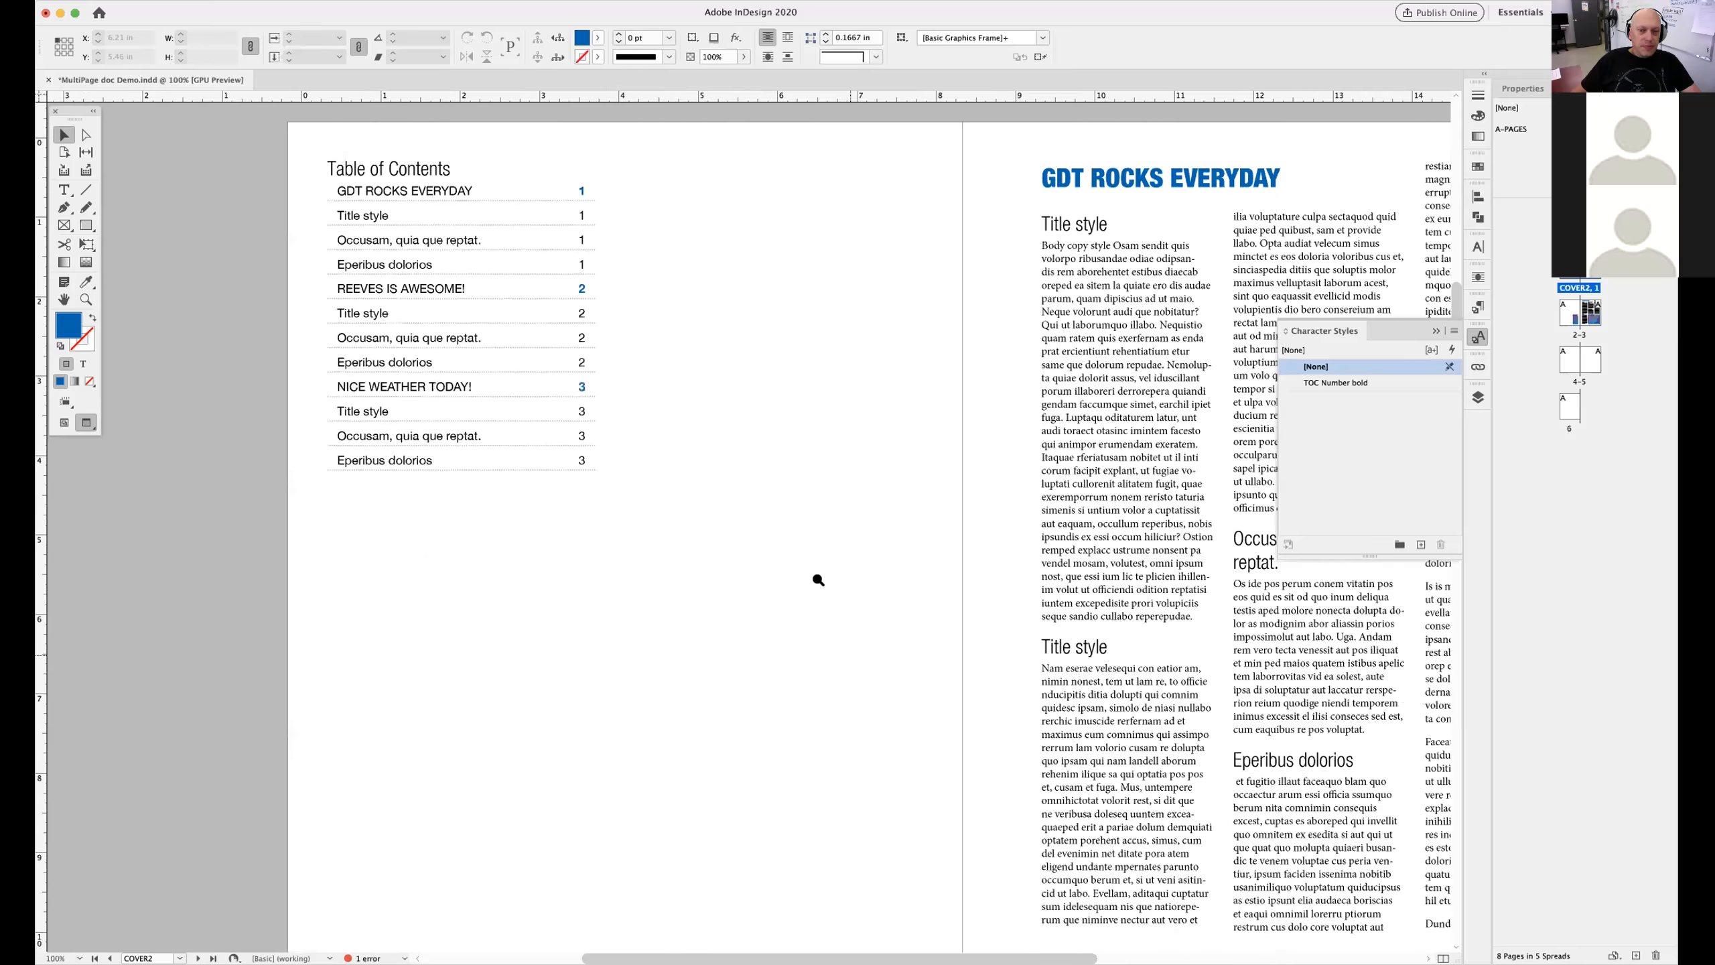
pyautogui.keyDown('alt'); pyautogui.keyDown('super'); pyautogui.click(818, 580); pyautogui.keyUp('super'); pyautogui.keyUp('alt')
pyautogui.moveTo(1015, 712); pyautogui.dragTo(933, 729)
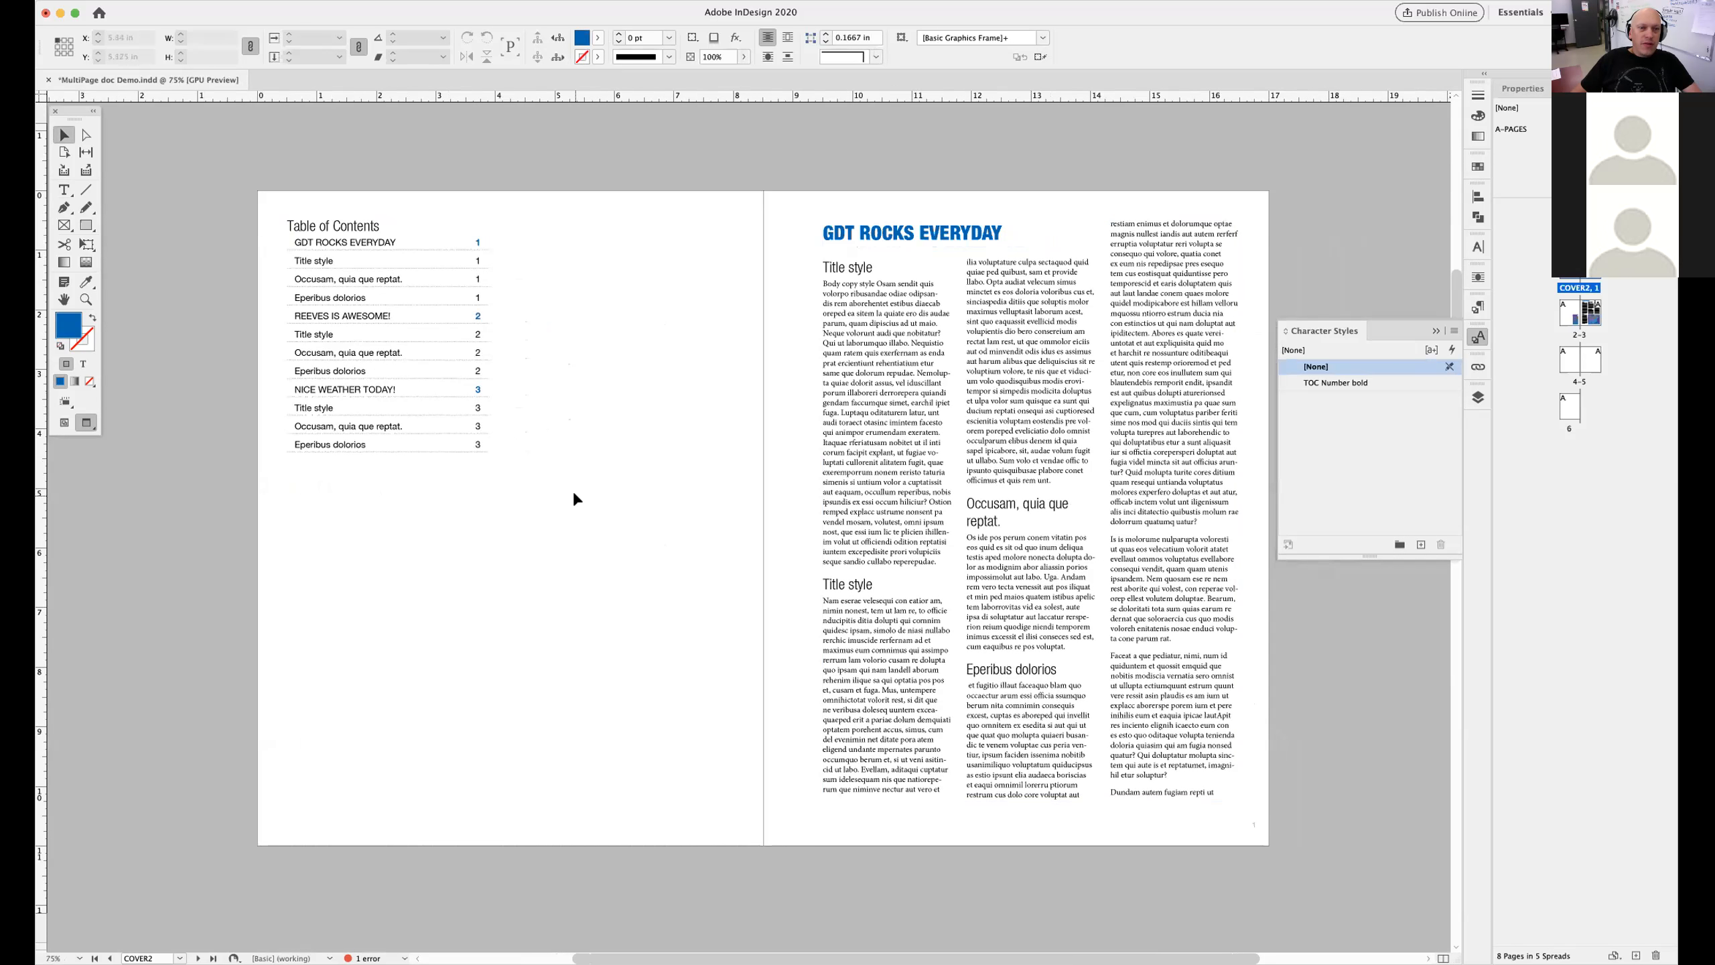
pyautogui.press('super+s')
pyautogui.click(132, 3)
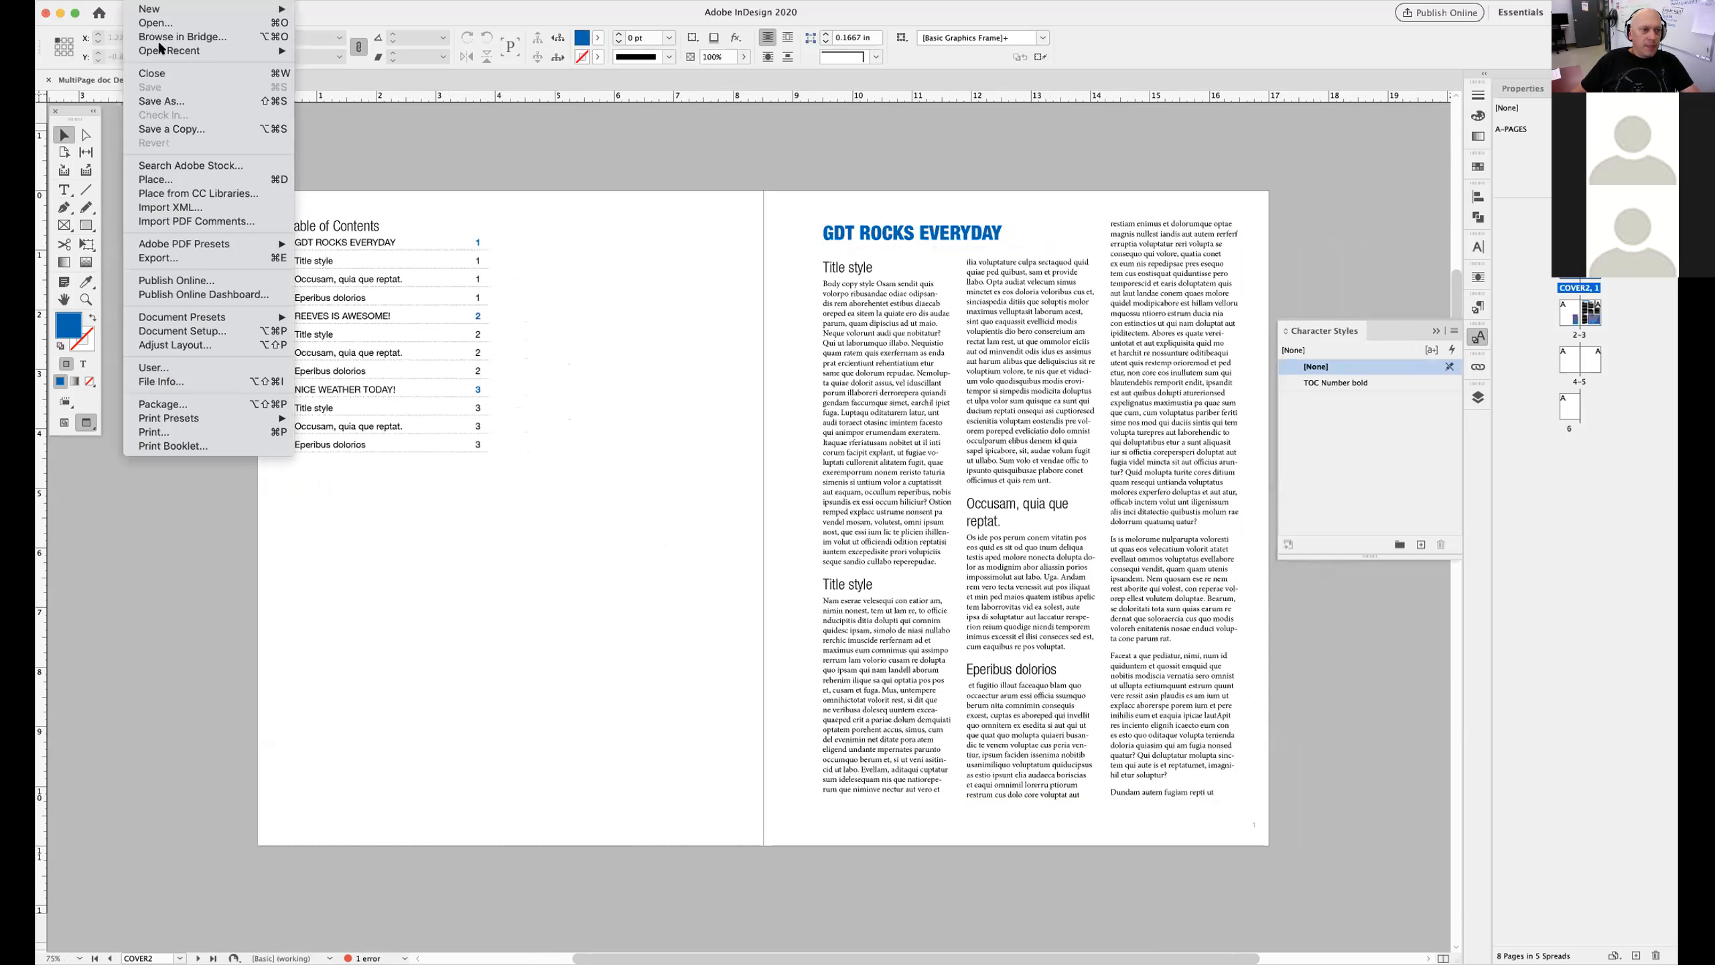
pyautogui.click(195, 259)
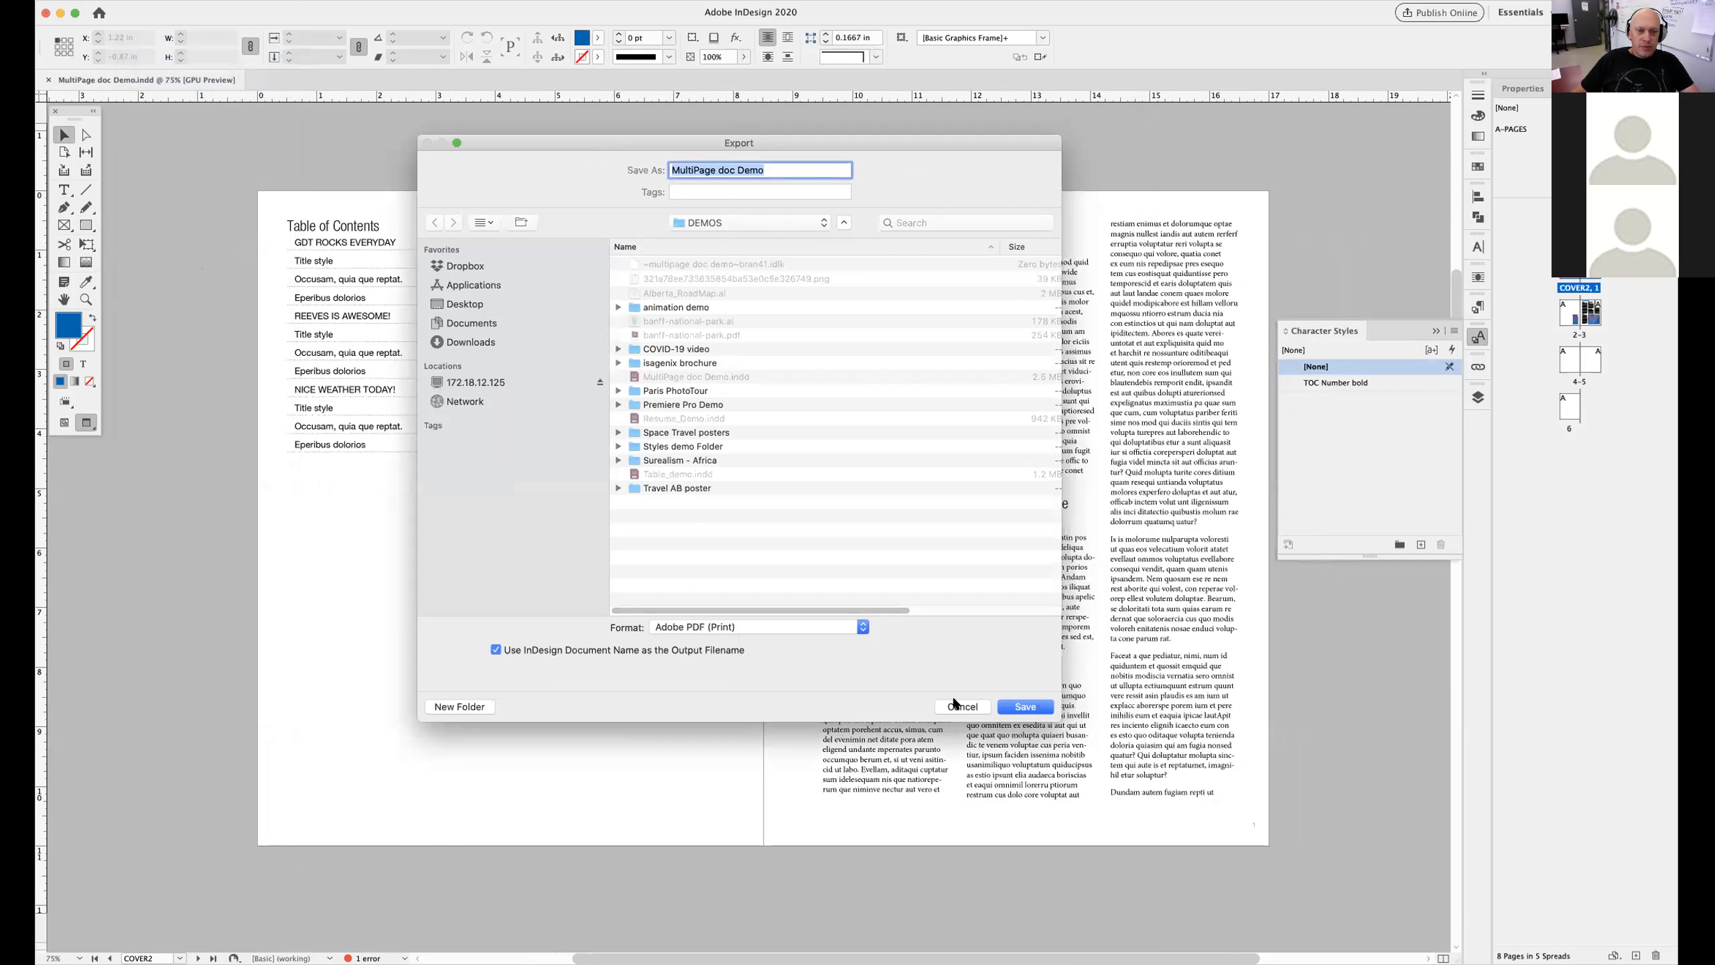
pyautogui.click(1017, 706)
pyautogui.moveTo(852, 237); pyautogui.dragTo(775, 373)
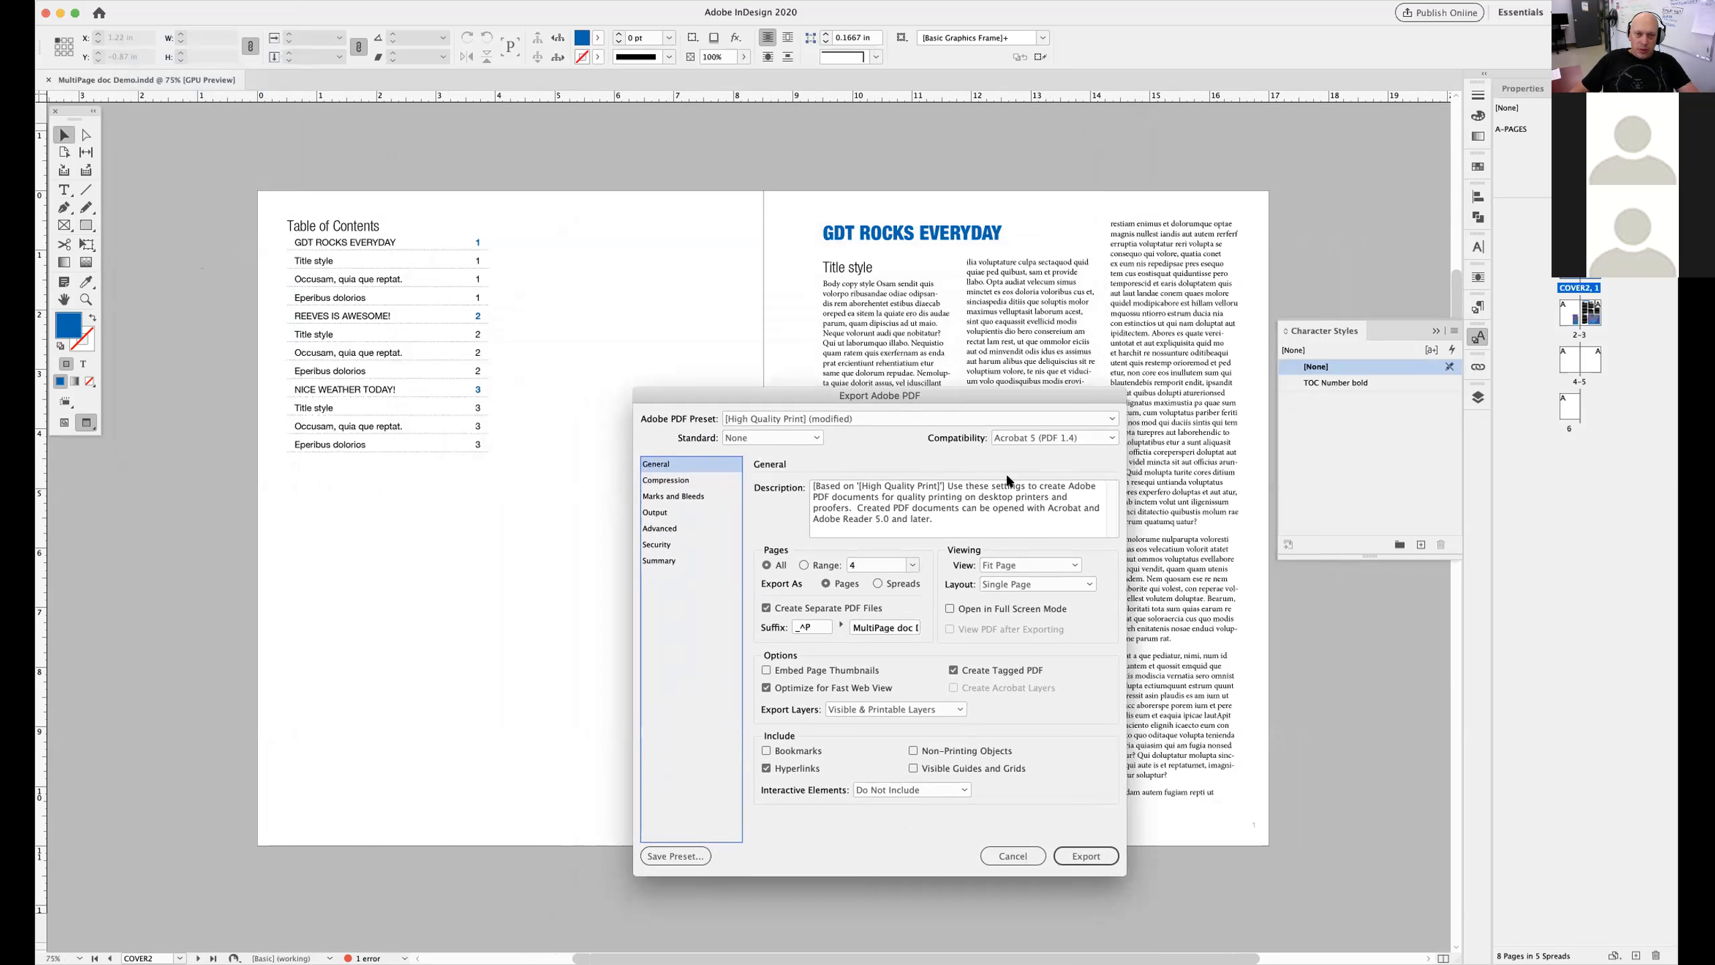
# Review the available Adobe PDF presets and View options, keeping [High Quality Print] (modified) and Fit Page
pyautogui.click(859, 417)
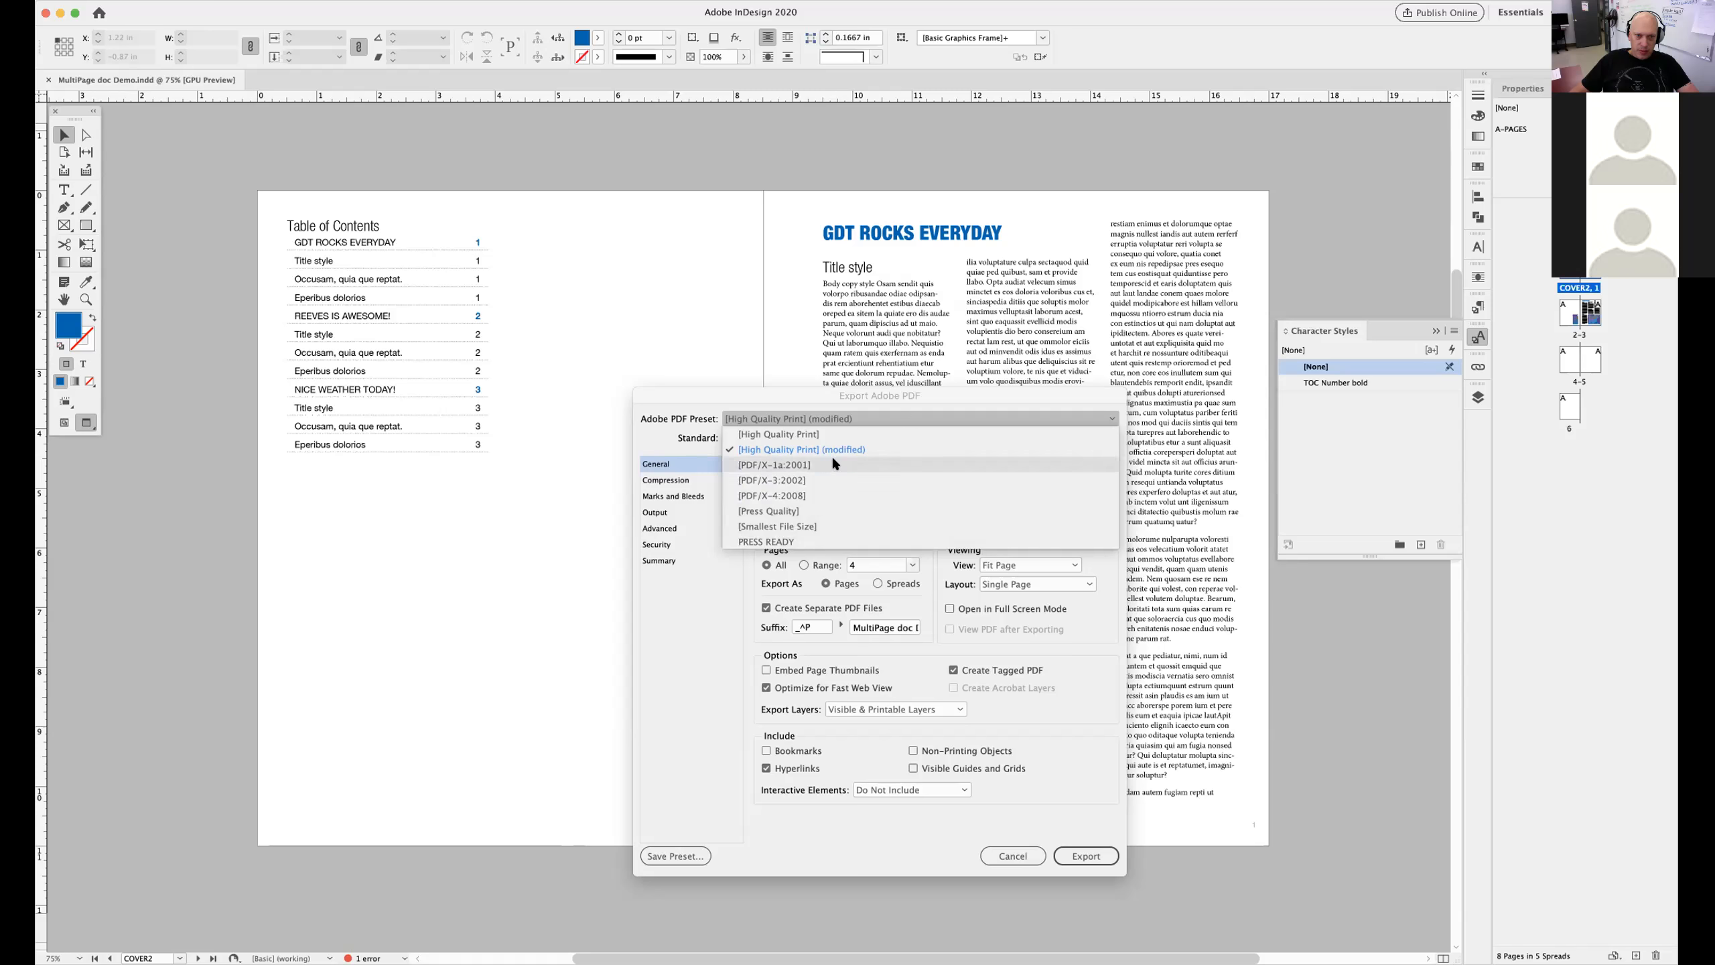
pyautogui.click(702, 620)
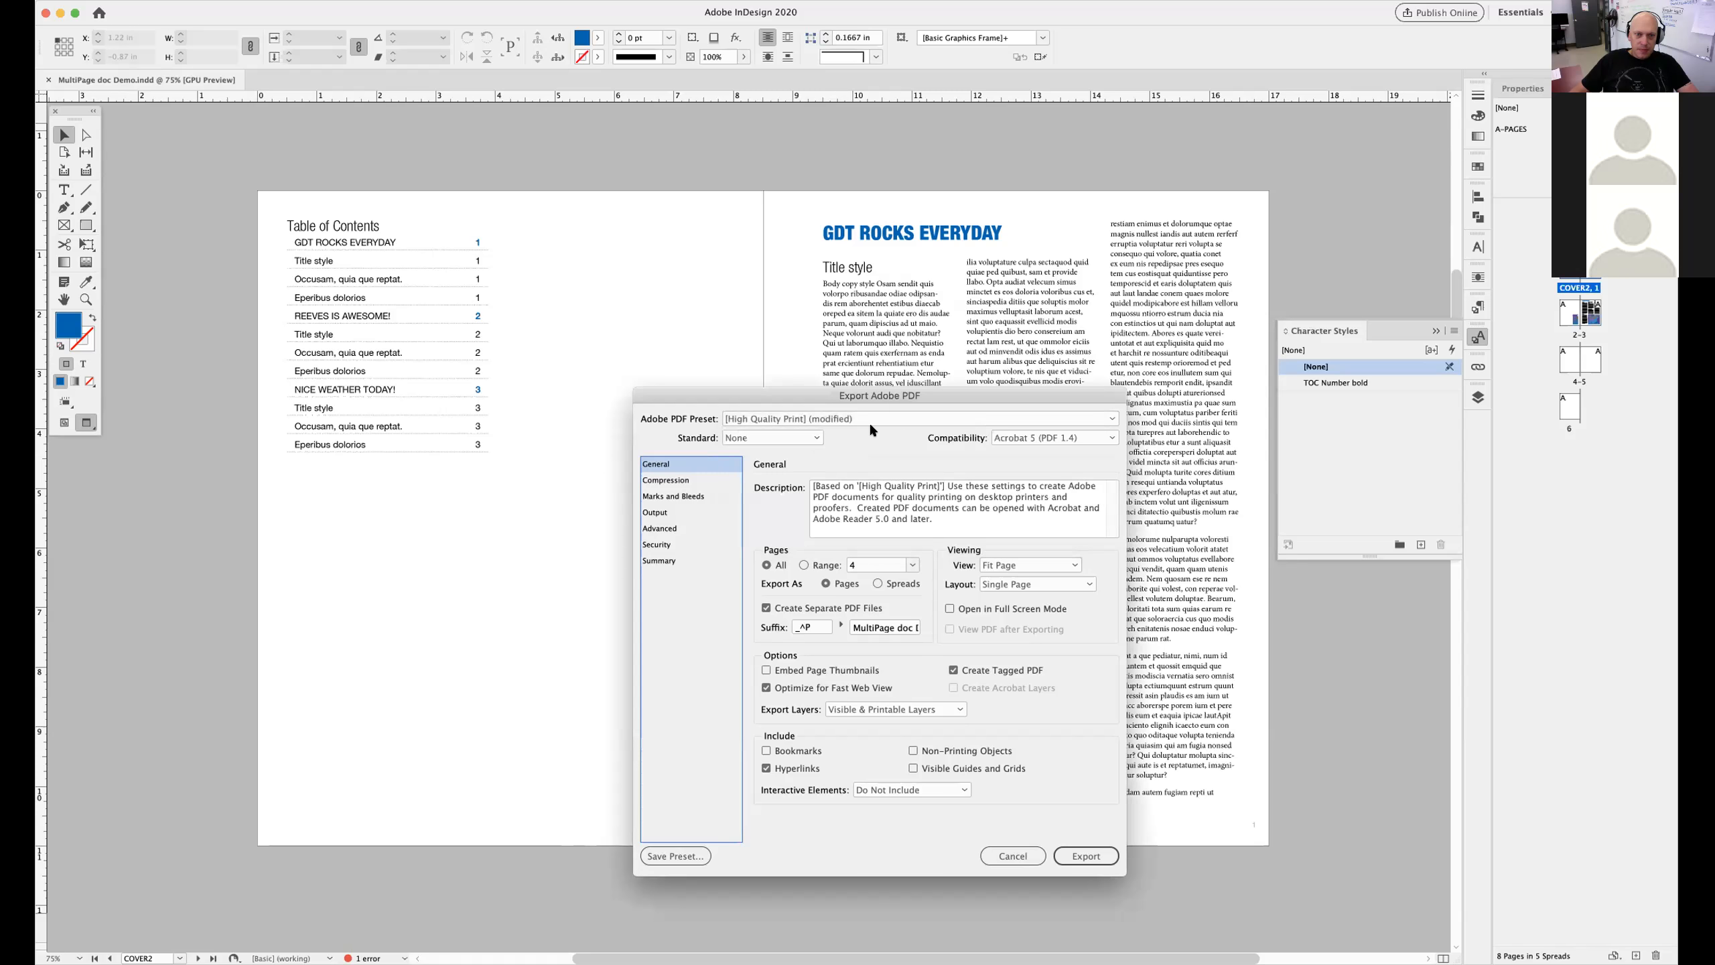
pyautogui.click(1072, 565)
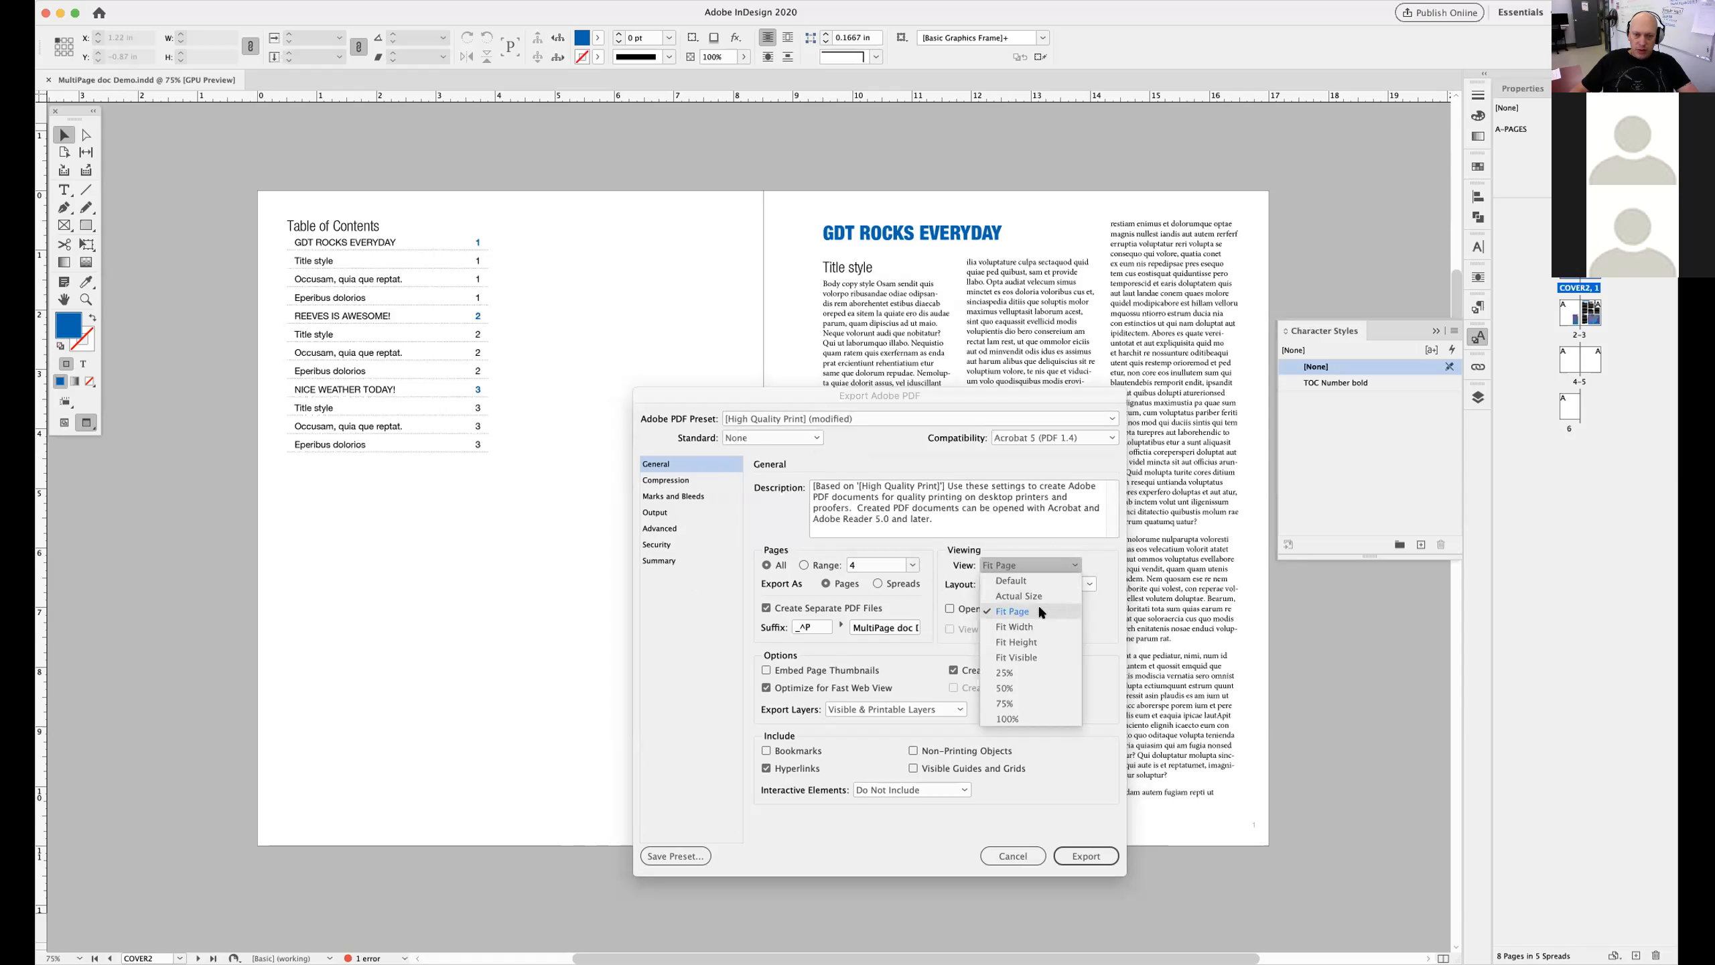
pyautogui.click(1094, 559)
pyautogui.click(1060, 564)
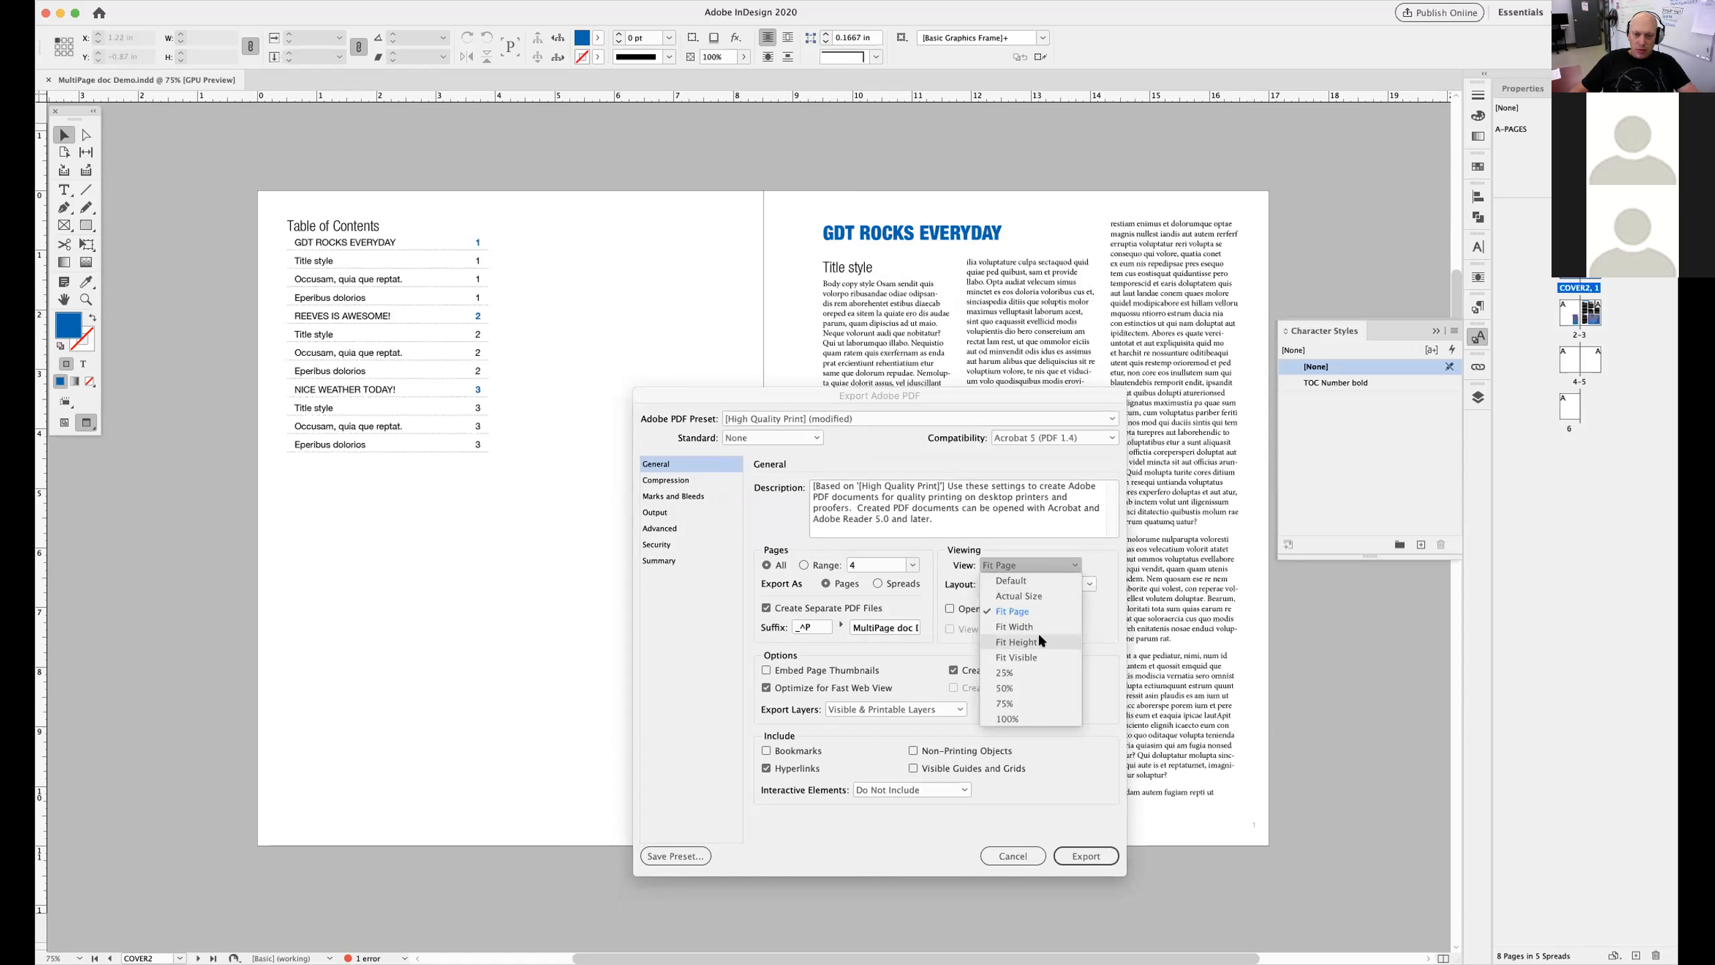
pyautogui.click(1098, 609)
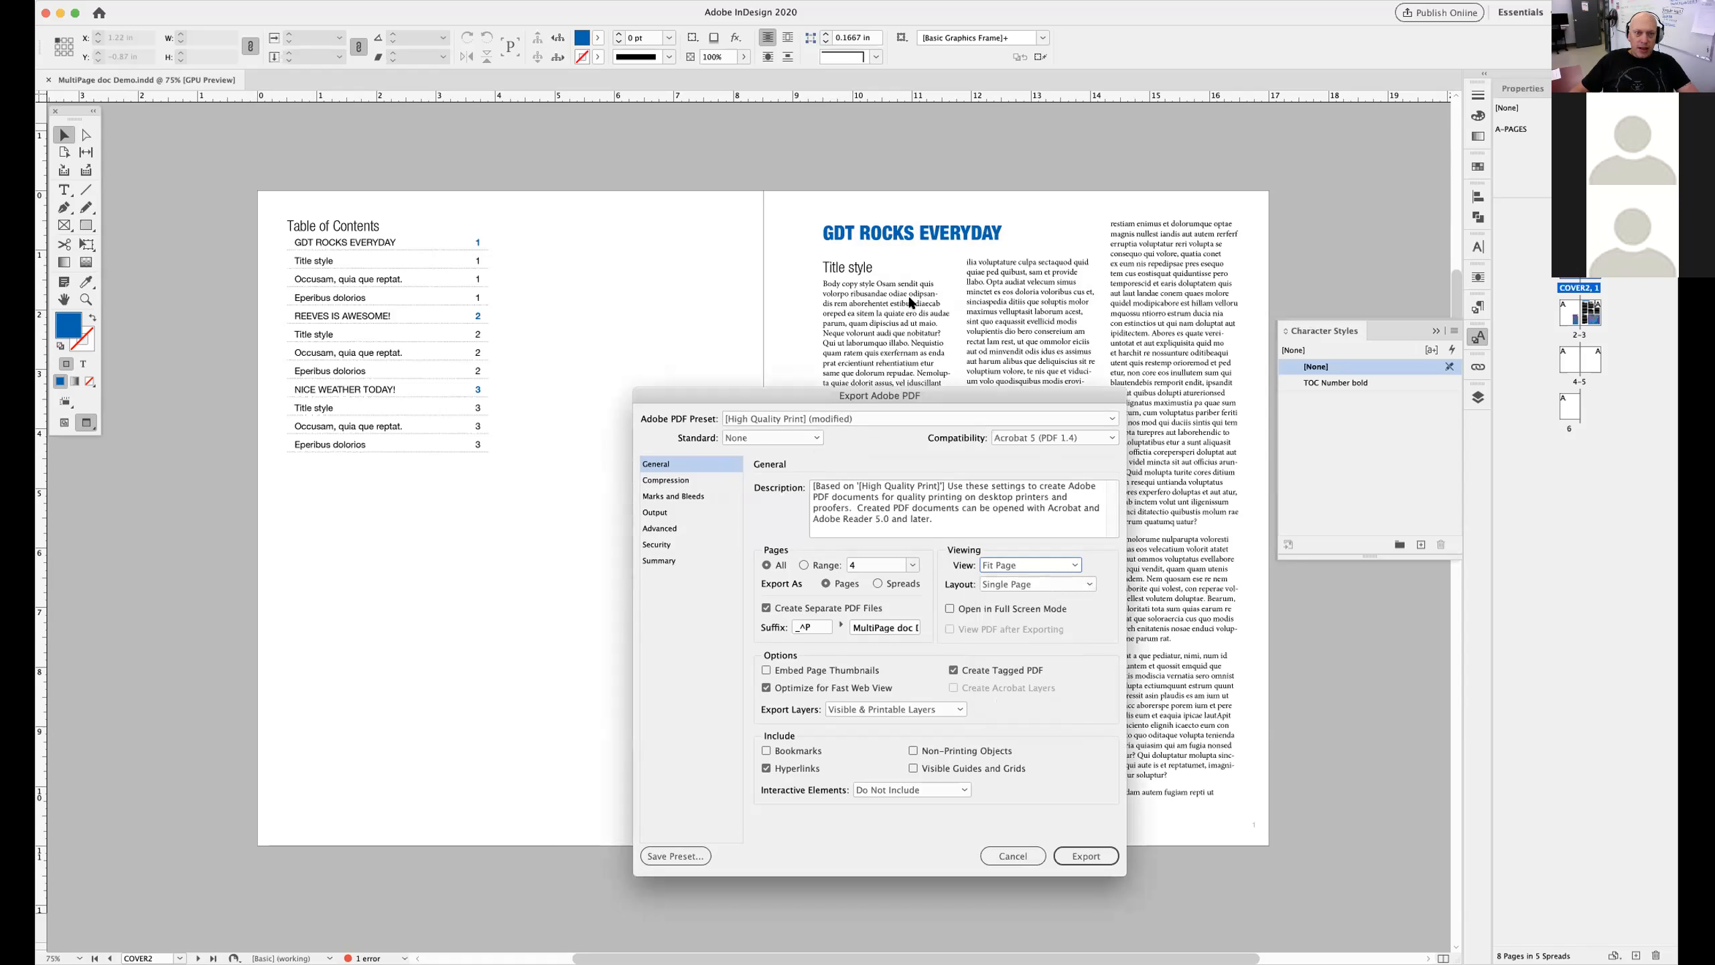
# Set the PDF viewing layout to Two-Up Continuous (Cover Page) and toggle the inclusion of Hyperlinks and Bookmarks
pyautogui.click(1083, 583)
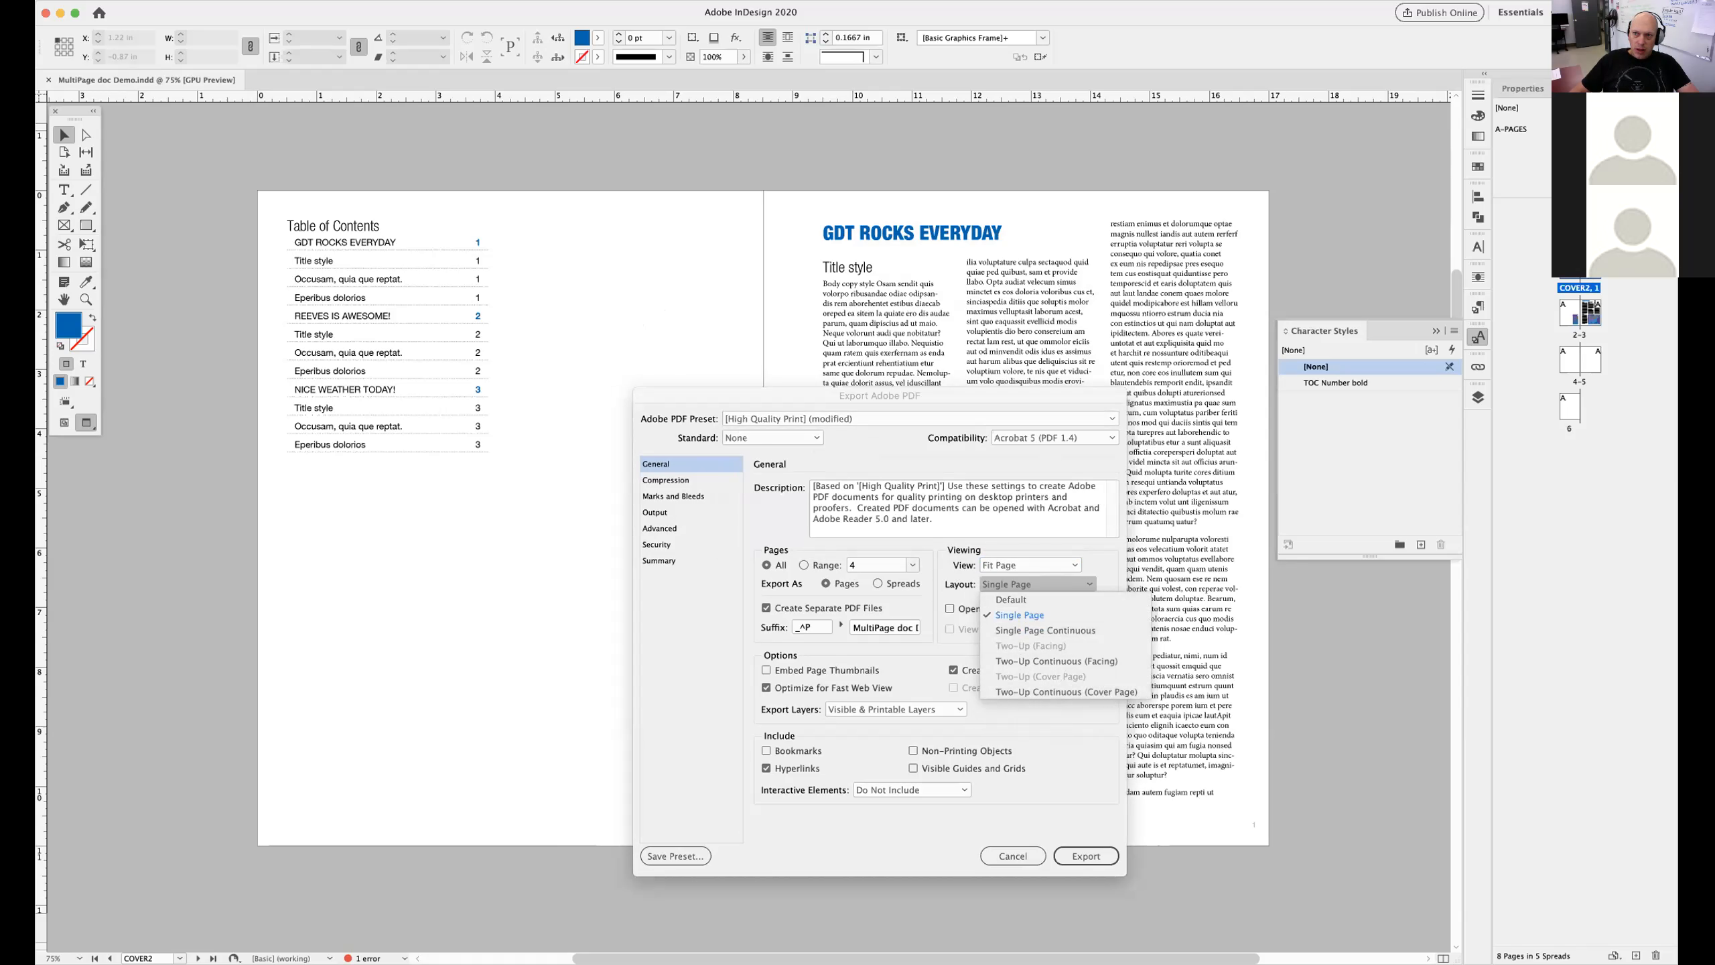
pyautogui.click(1056, 687)
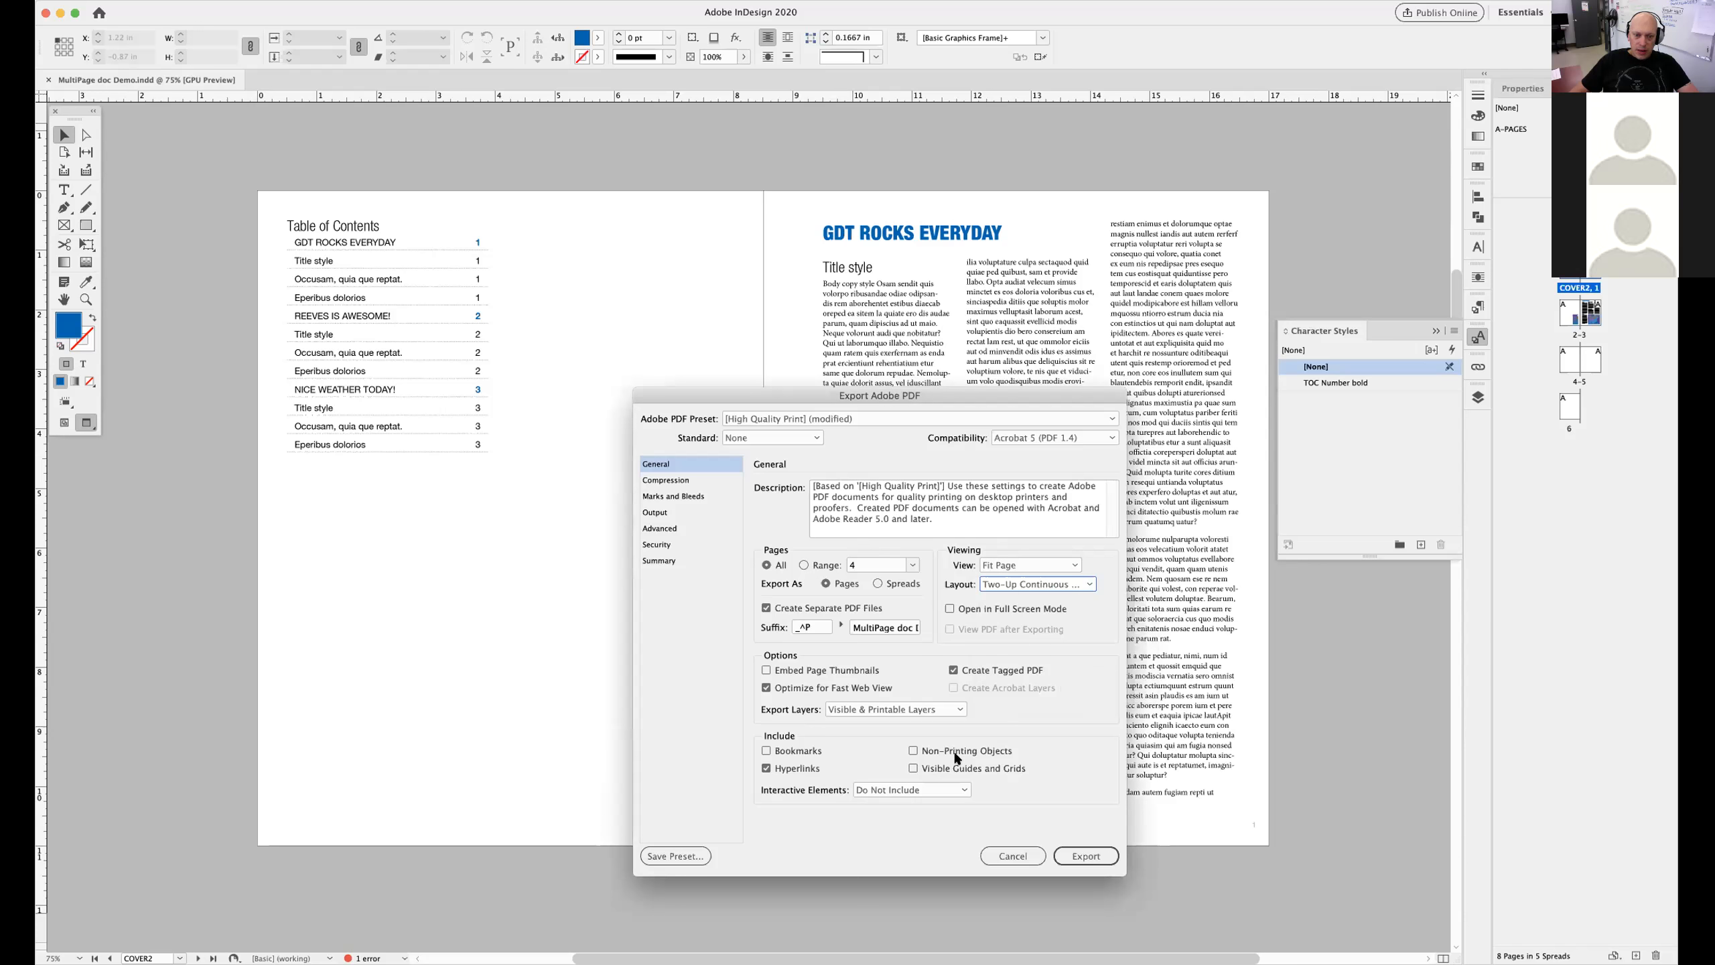
pyautogui.click(766, 769)
pyautogui.click(764, 748)
# Export the document to PDF, continuing despite the overset text
pyautogui.click(1084, 856)
pyautogui.click(1081, 858)
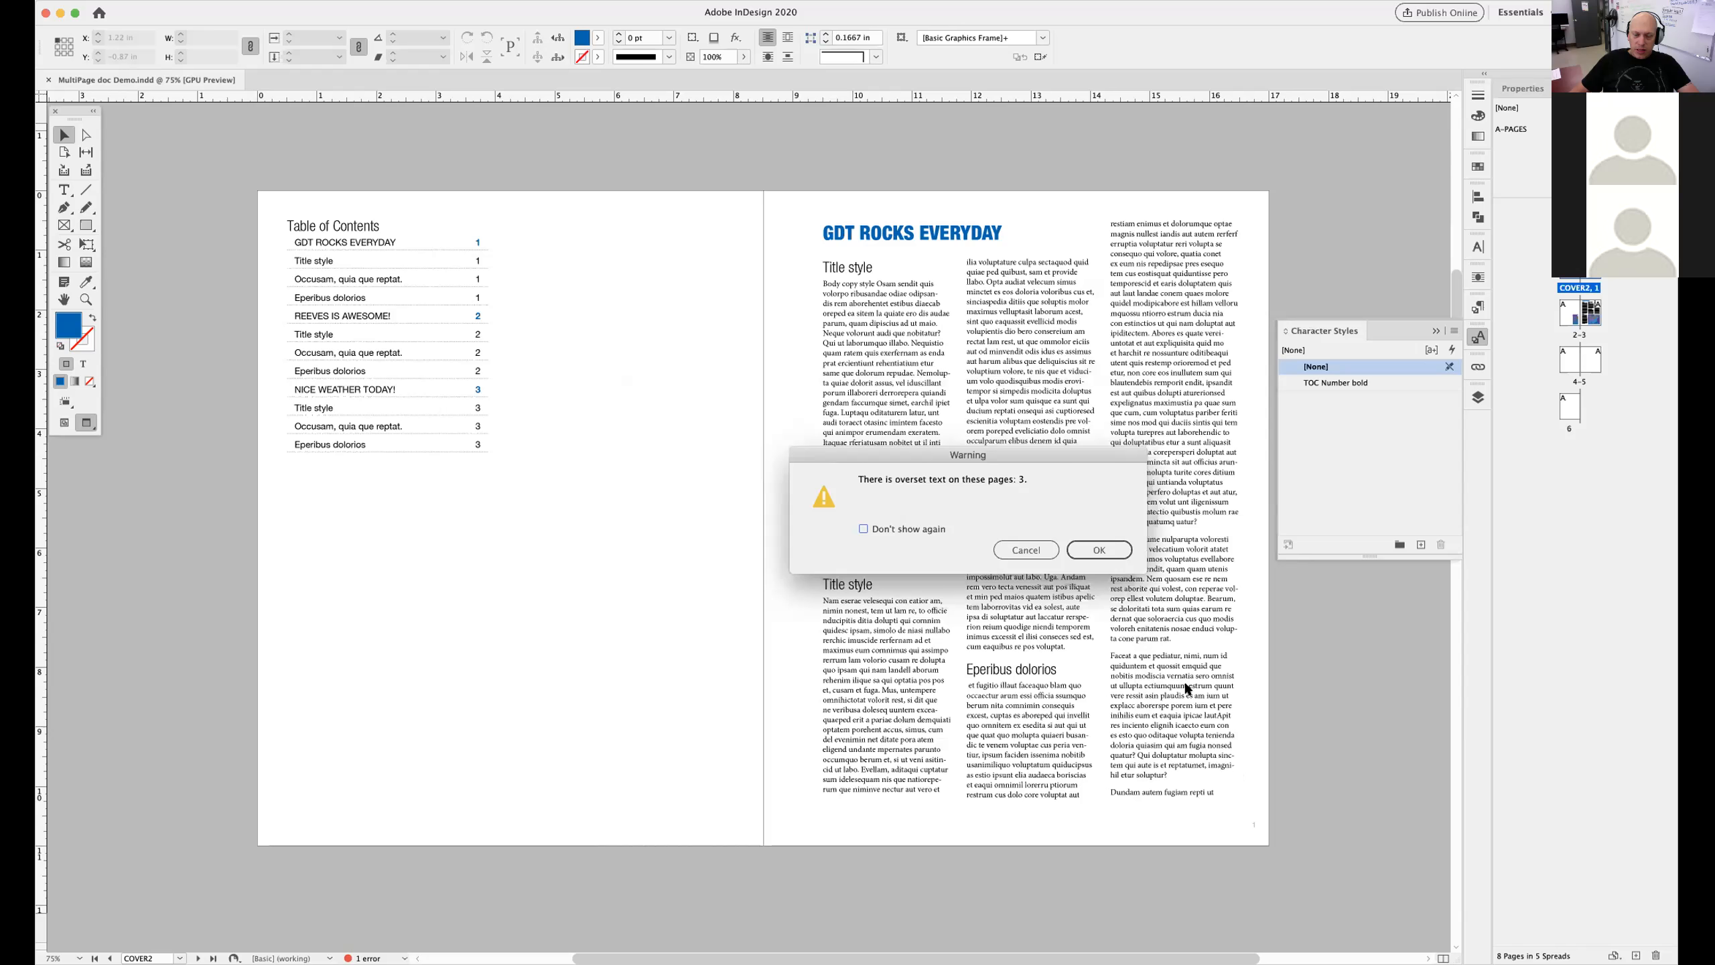
pyautogui.click(1099, 549)
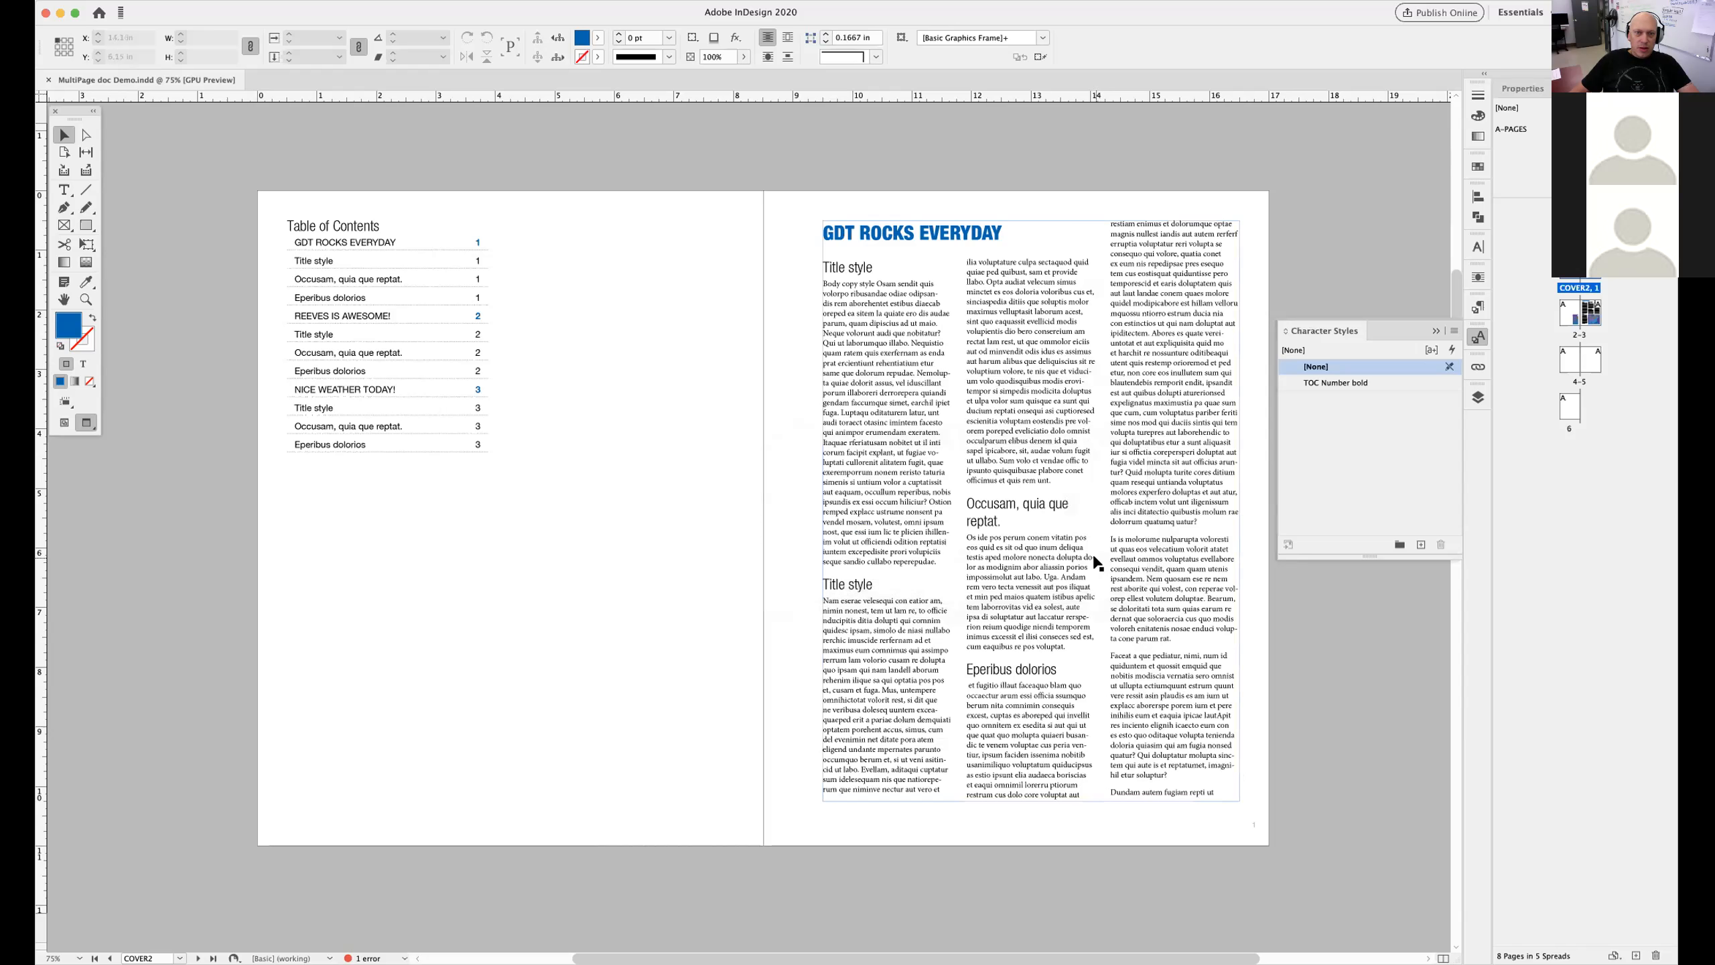
# Open the Background Tasks list to check the progress of the PDF export, and close it
pyautogui.click(728, 405)
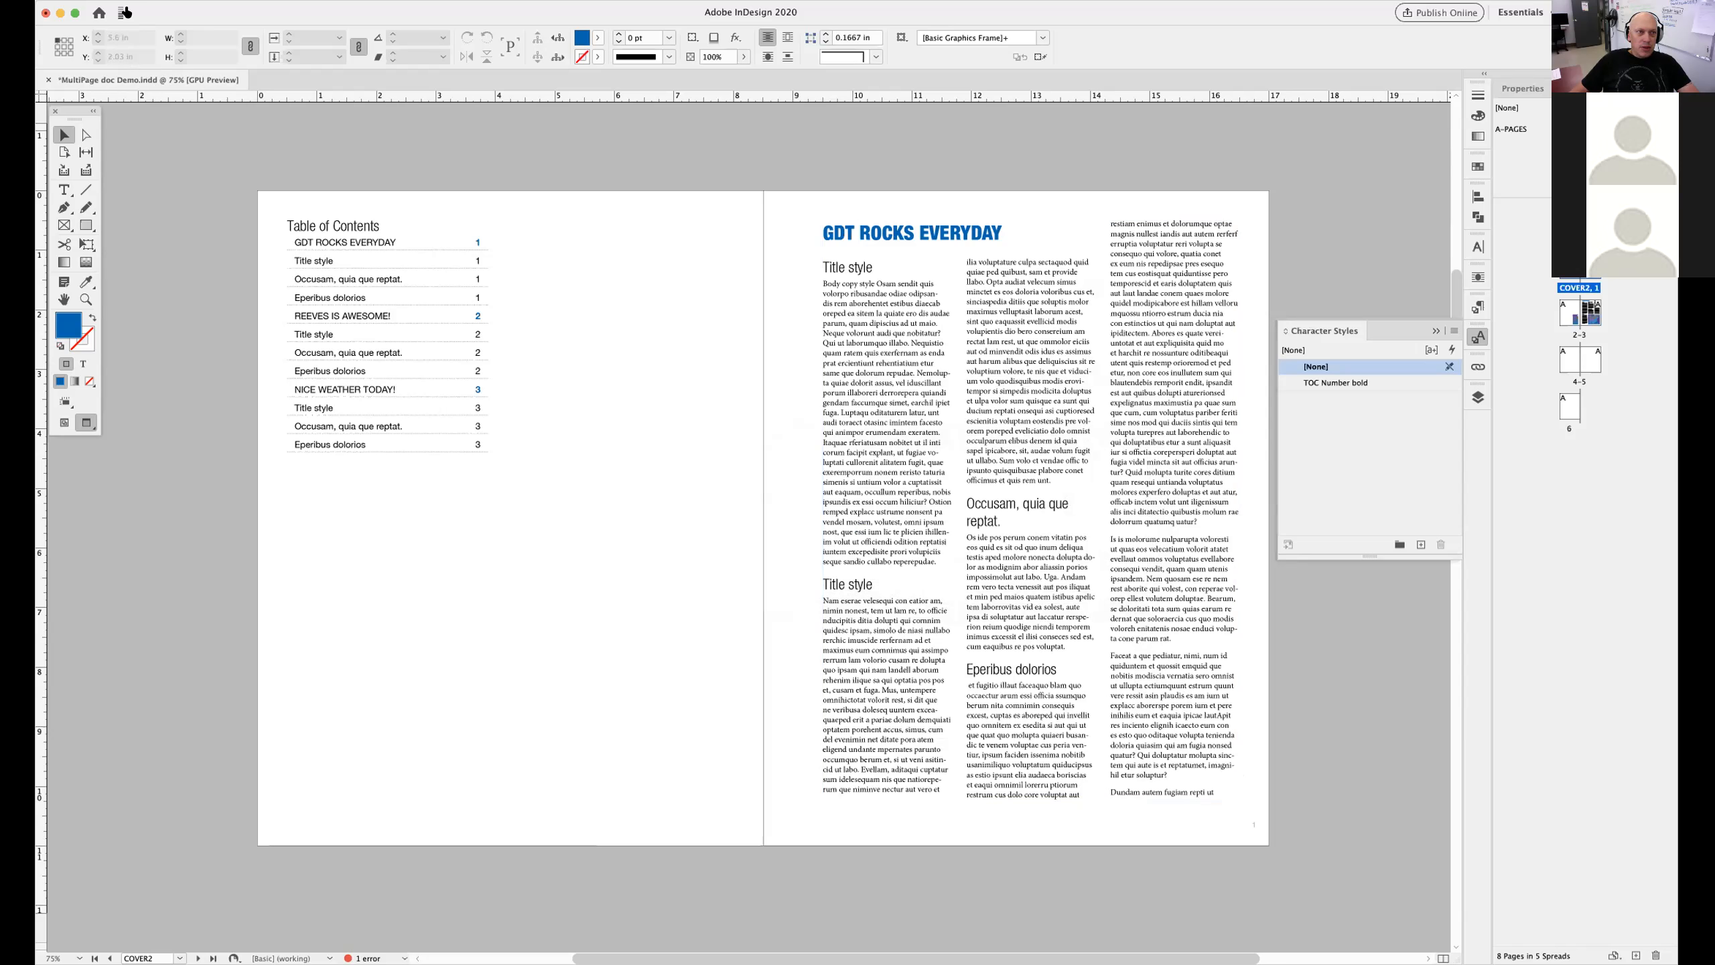
pyautogui.click(412, 0)
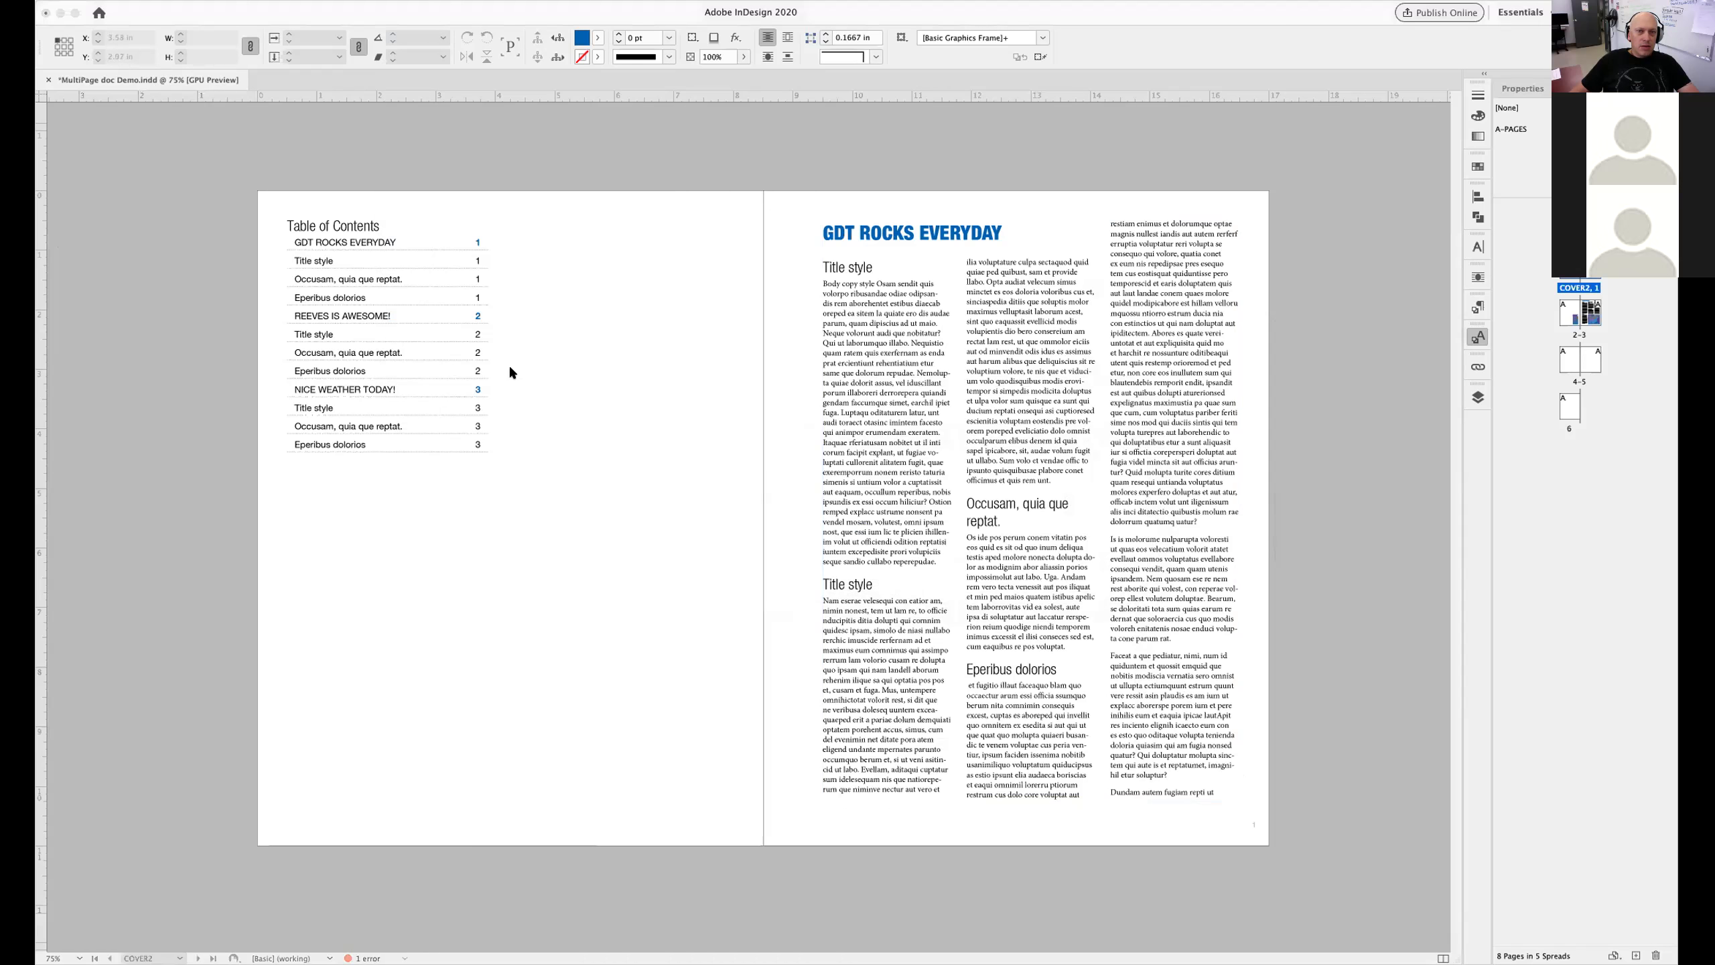
pyautogui.click(650, 228)
pyautogui.click(412, 0)
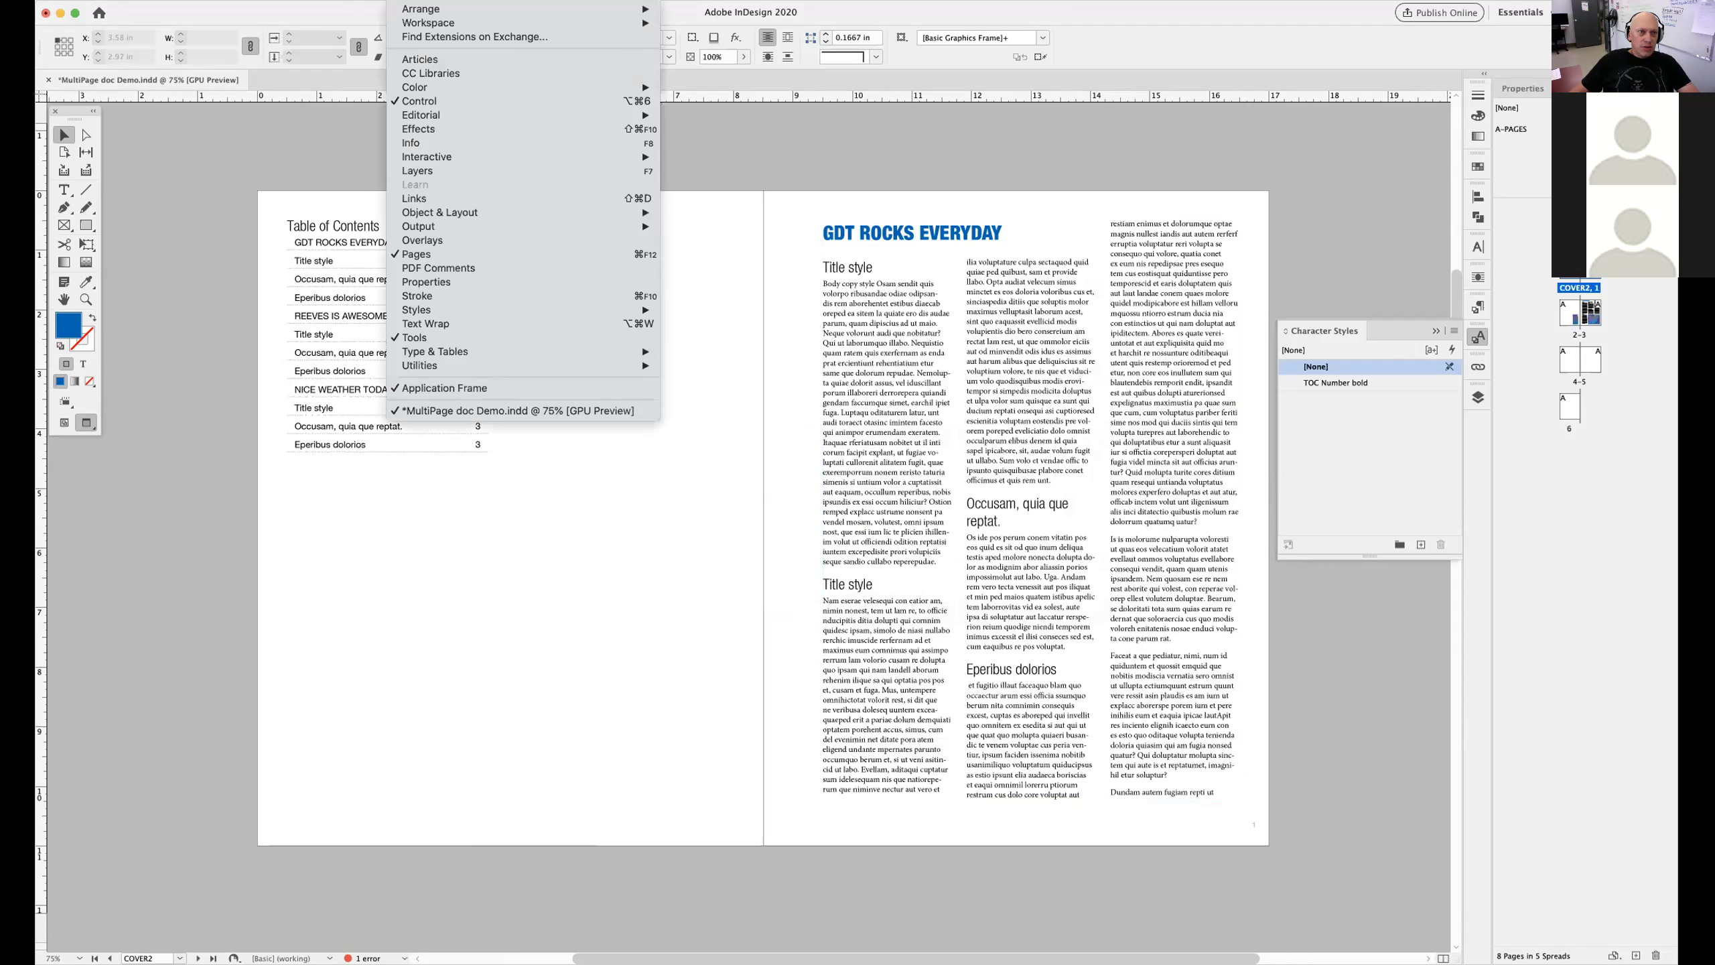
pyautogui.moveTo(439, 366)
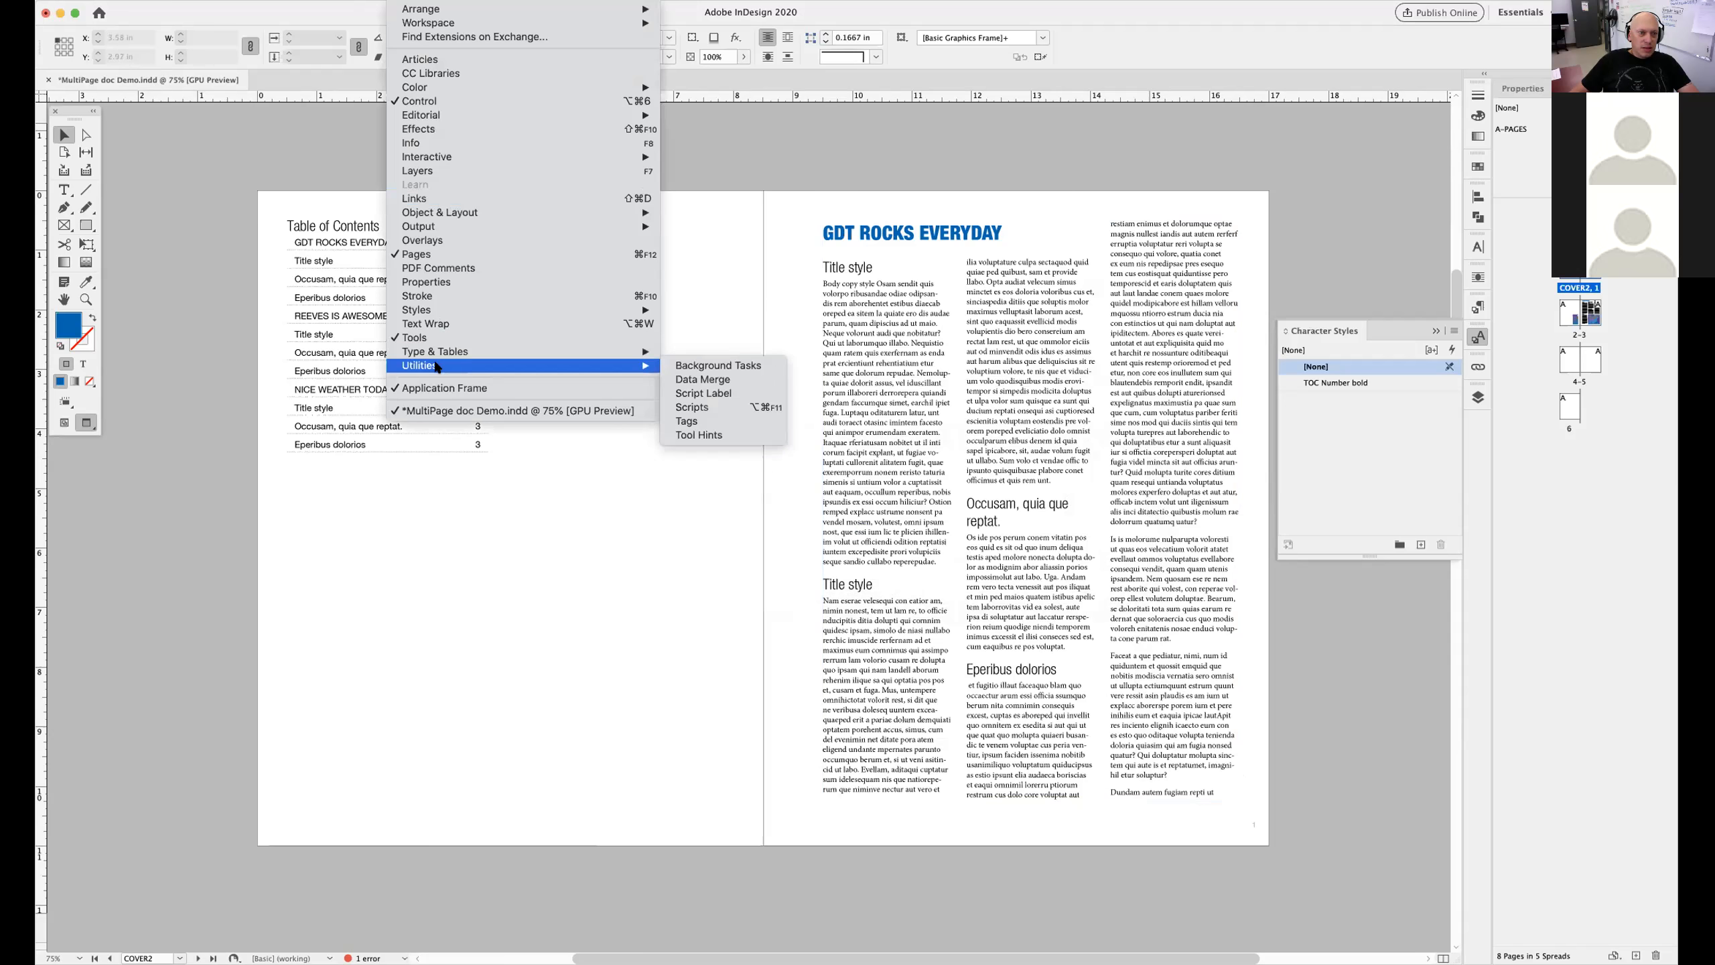
pyautogui.click(721, 366)
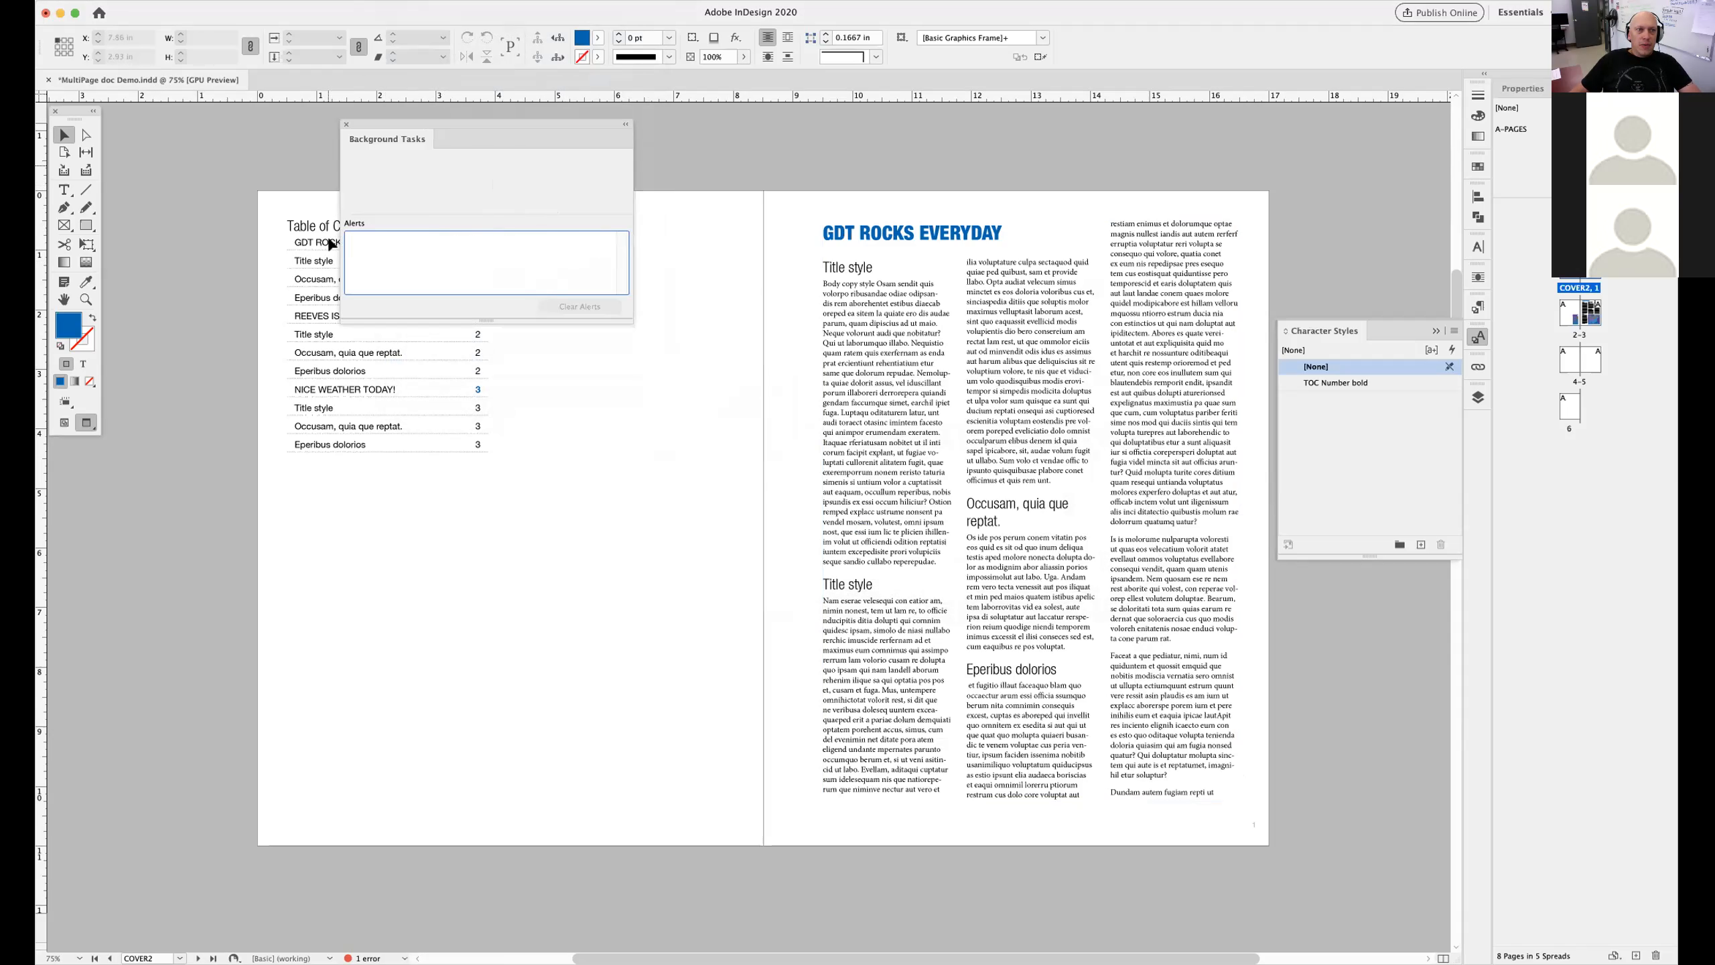
pyautogui.click(346, 125)
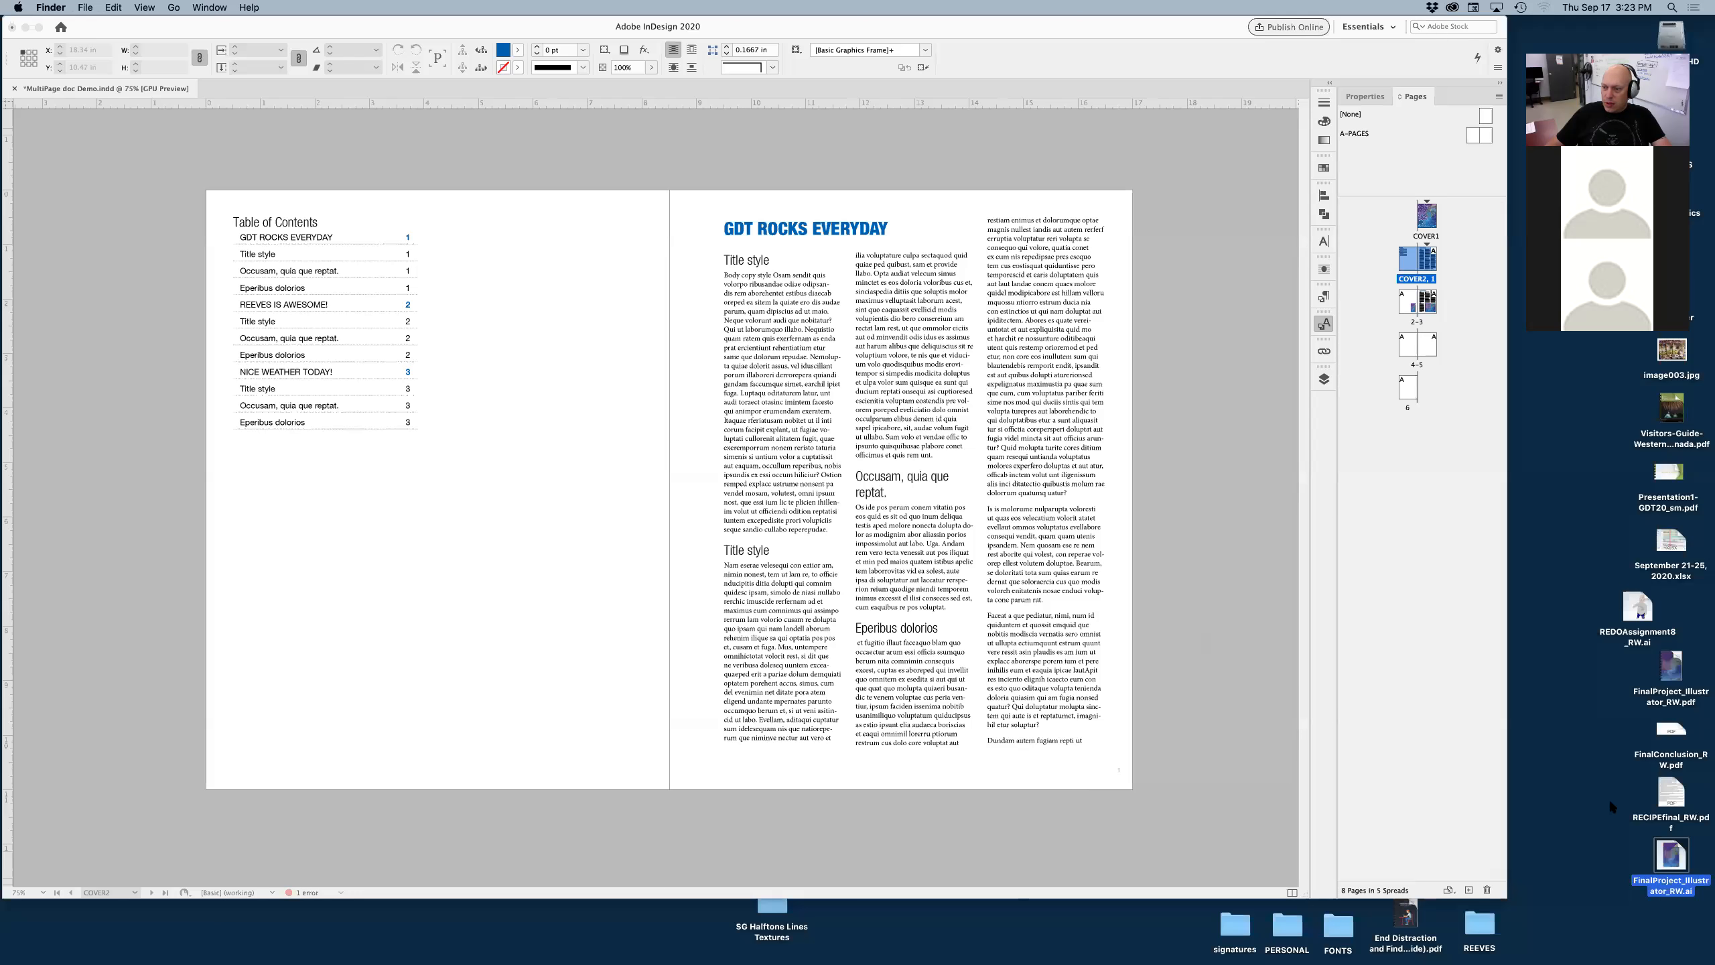
# Switch to Finder and open the DEMOS folder from the desktop to find the exported PDF
pyautogui.click(1533, 671)
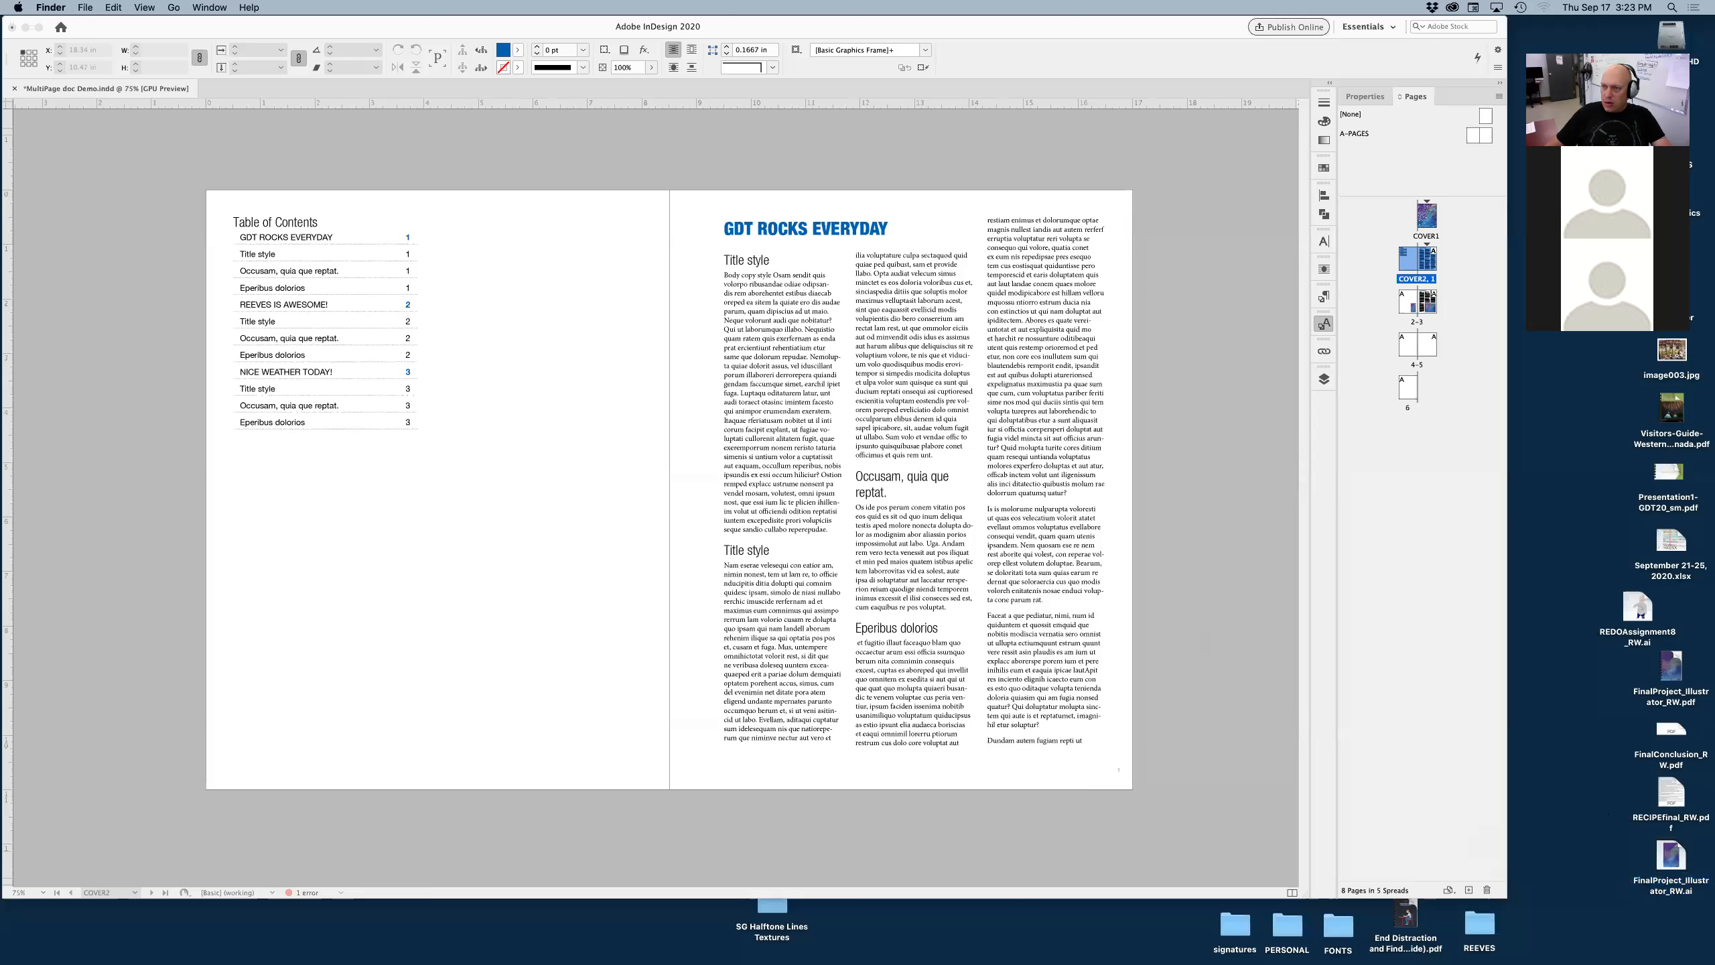
pyautogui.doubleClick(1673, 240)
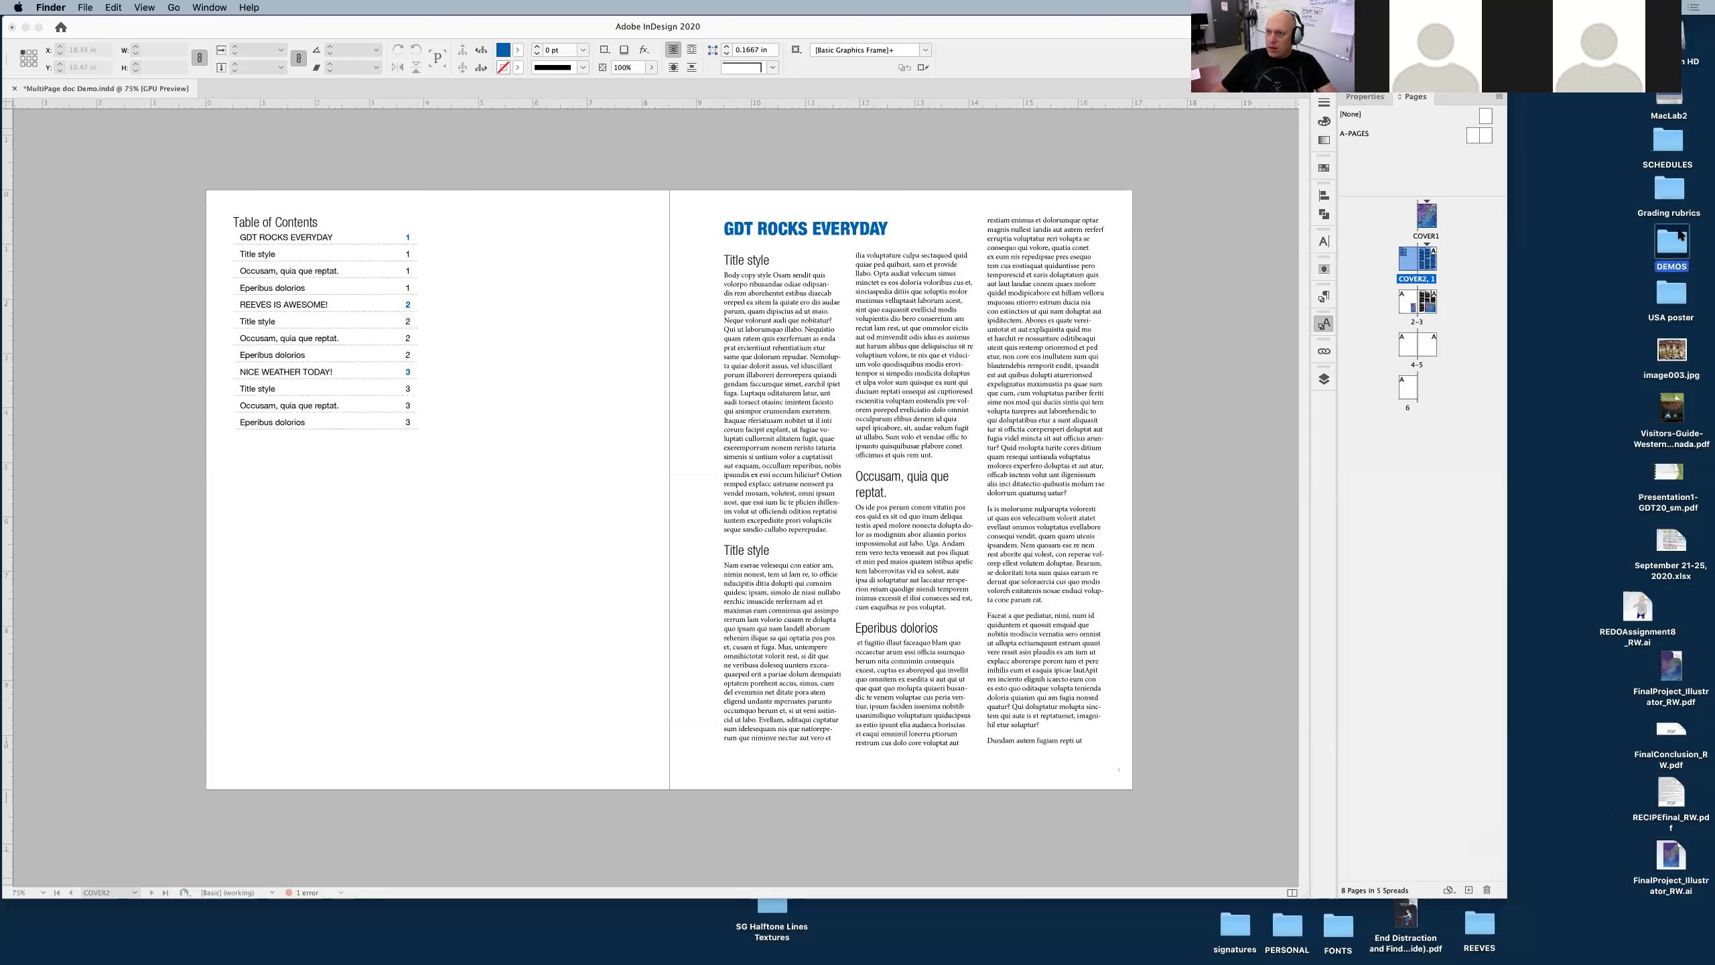
pyautogui.moveTo(879, 512); pyautogui.dragTo(1032, 351)
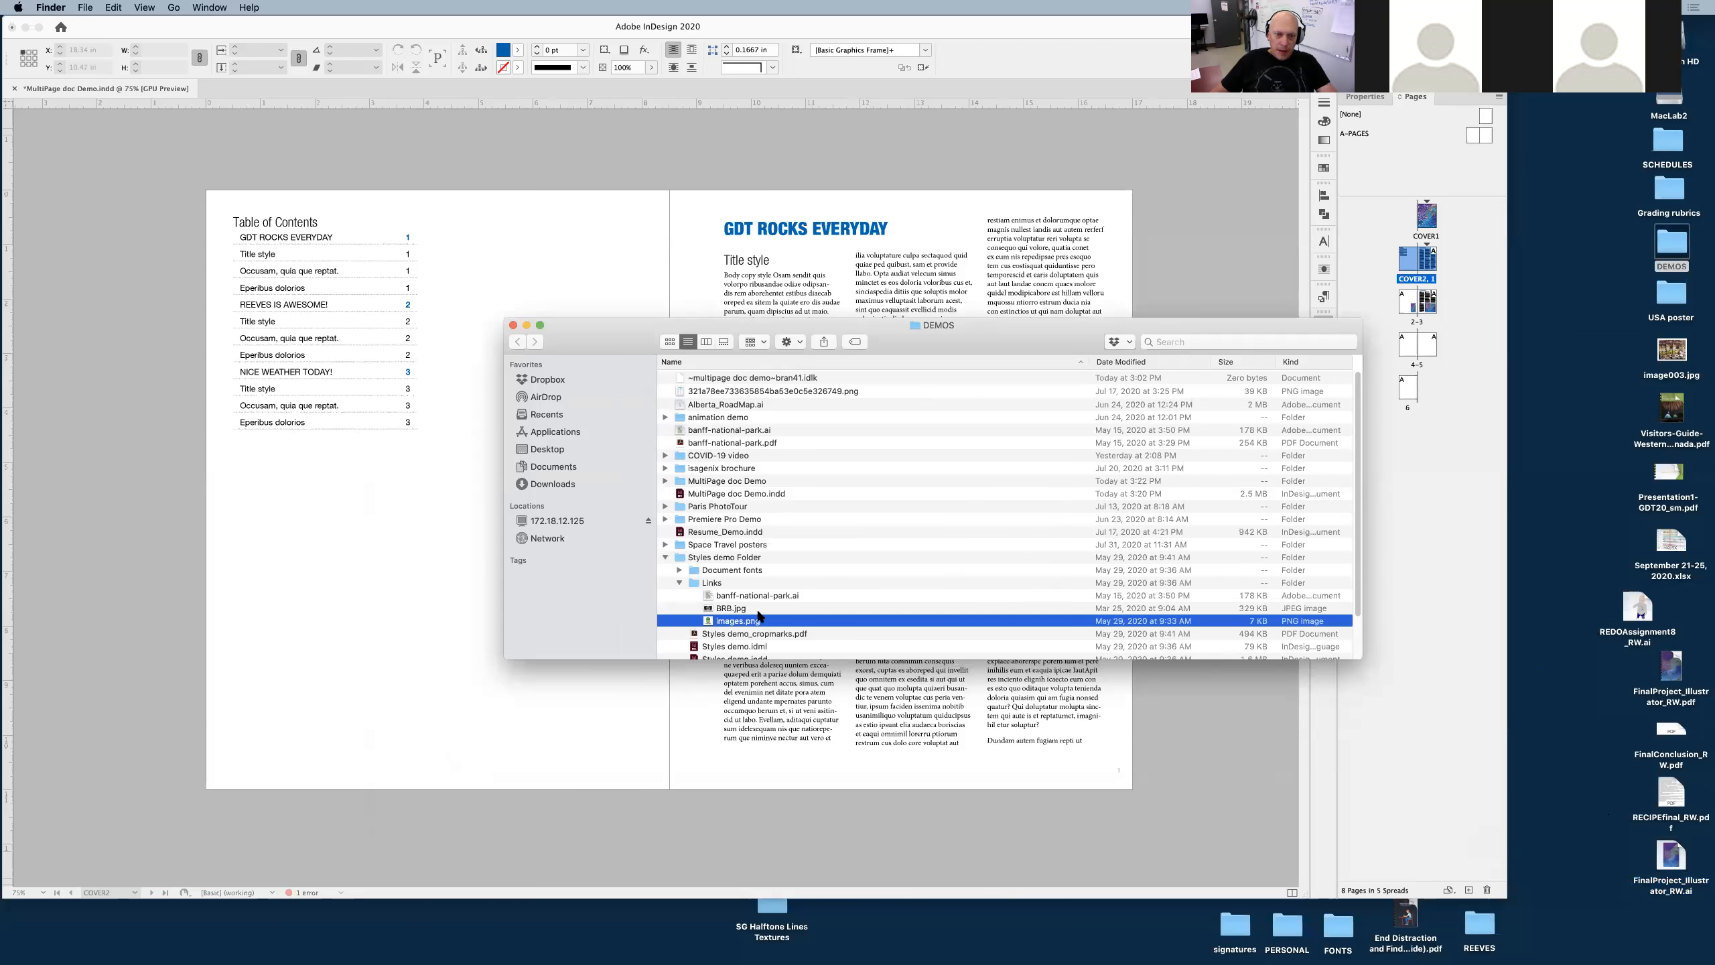
# Collapse the Styles demo Folder and look through the DEMOS folder for the exported PDF
pyautogui.click(666, 556)
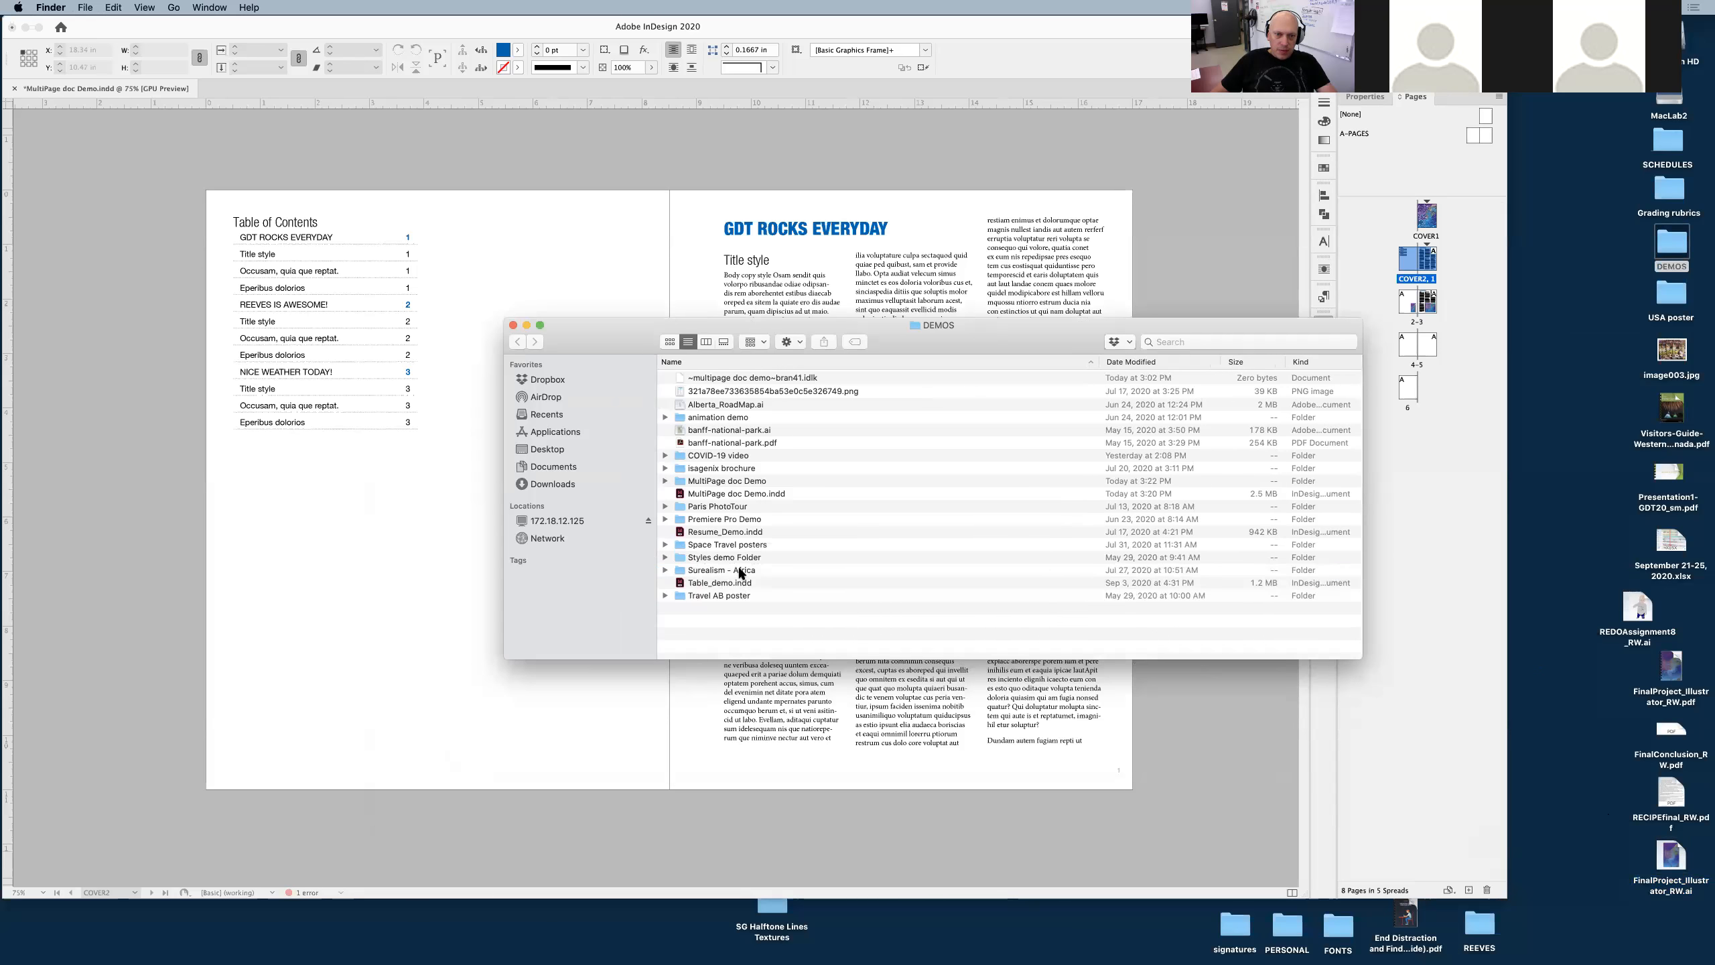
pyautogui.click(786, 488)
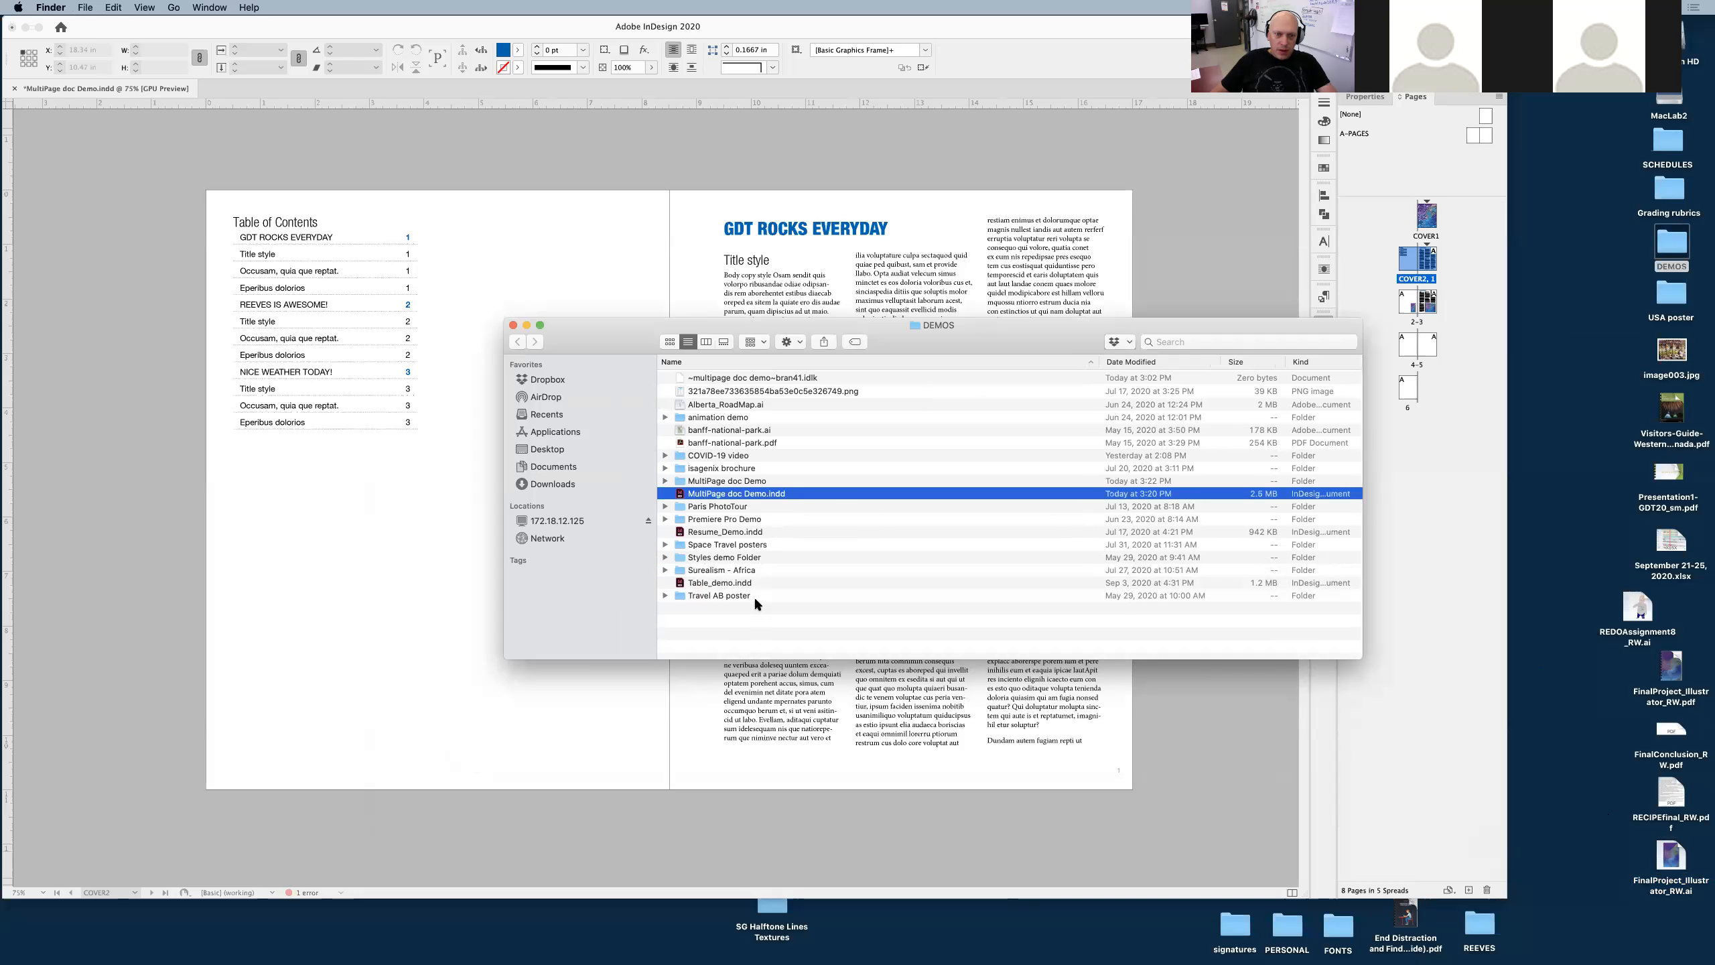
pyautogui.click(765, 624)
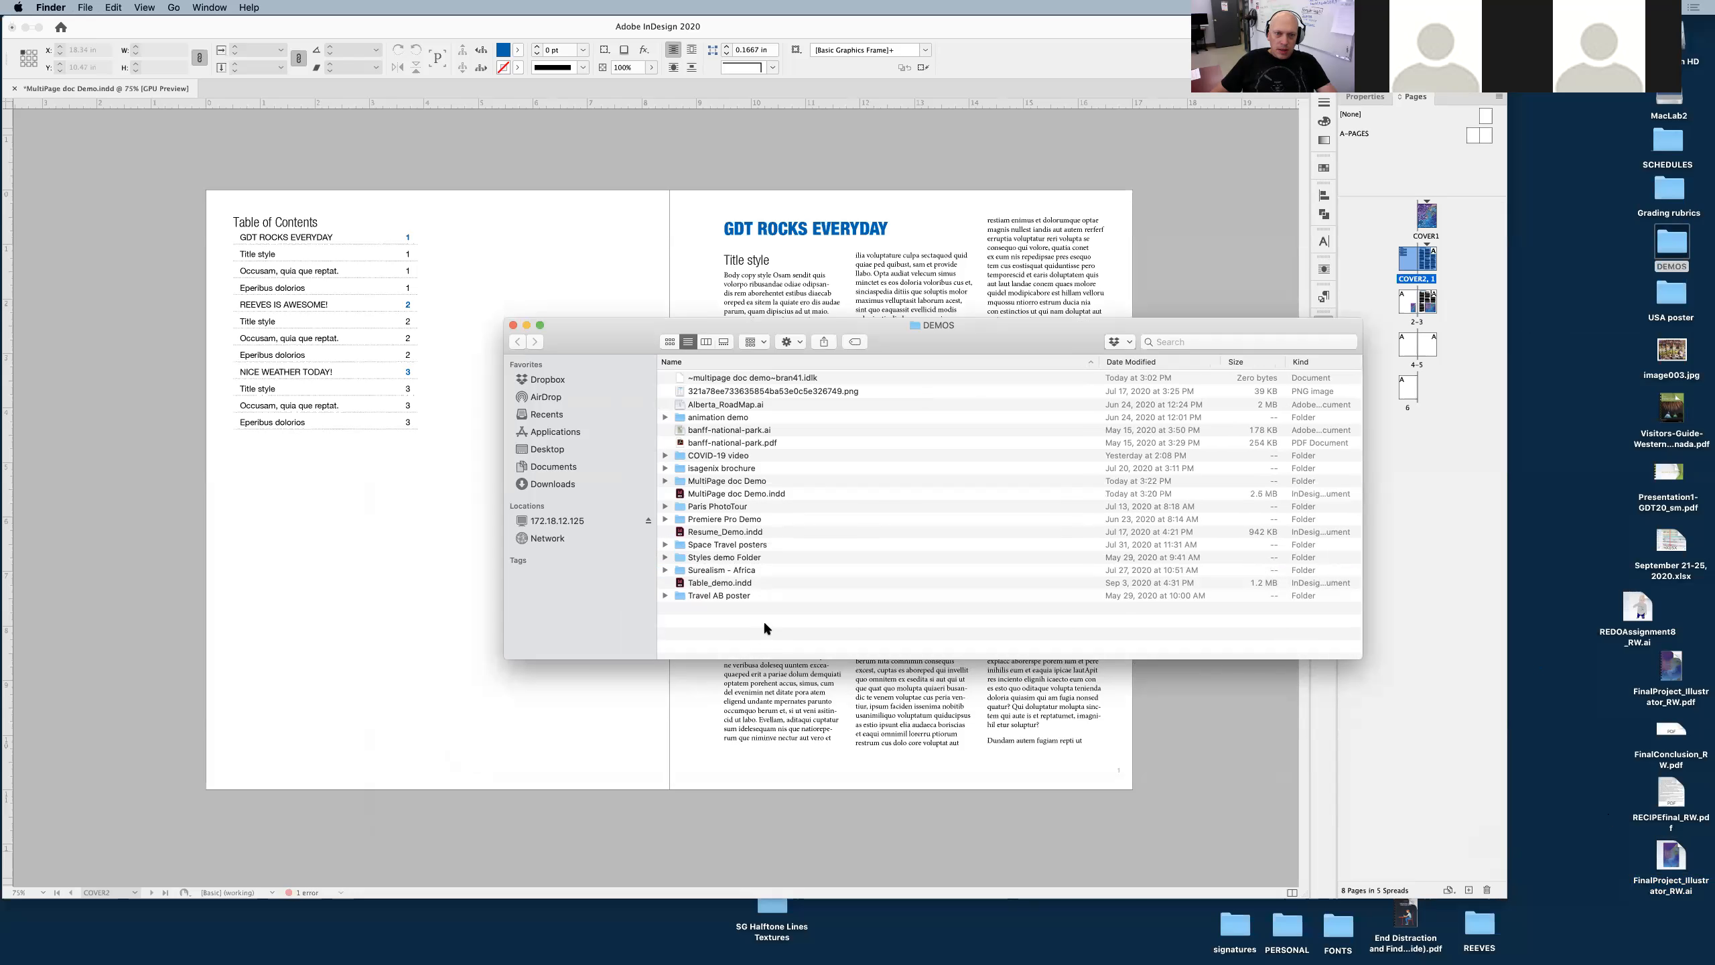
# Switch back to InDesign and export the document again as Adobe PDF (Print) into DEMOS with unchanged settings, continuing despite the overset text
pyautogui.click(551, 773)
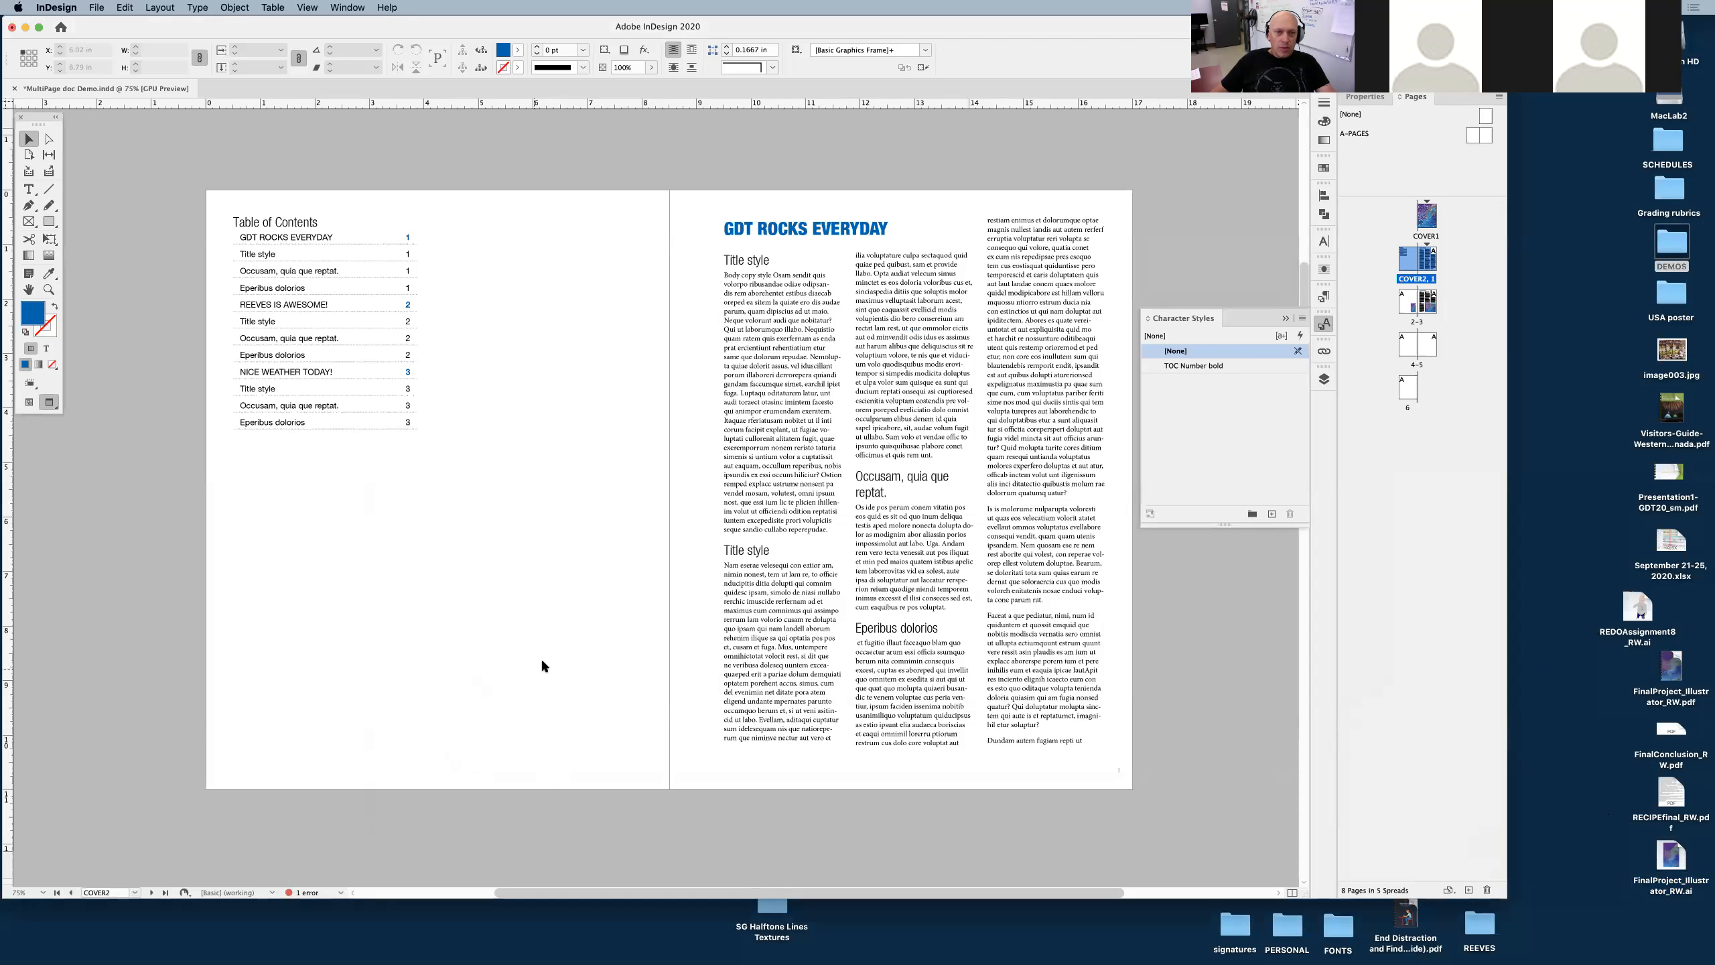
pyautogui.press('super+e')
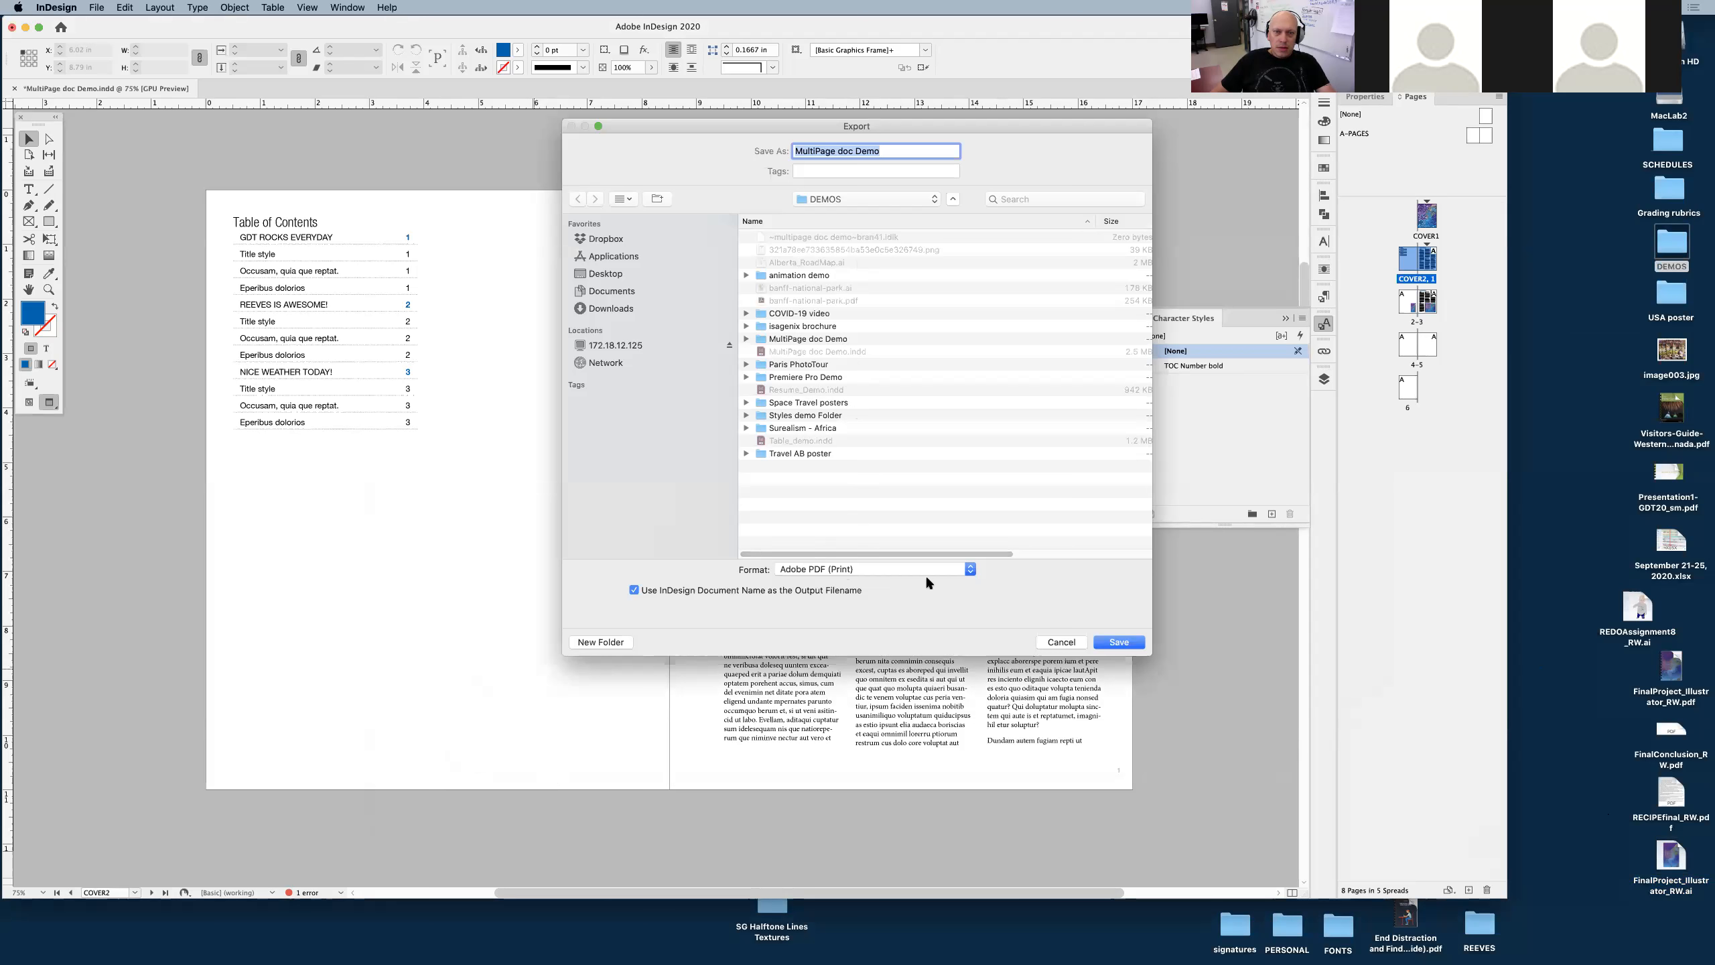
pyautogui.click(1116, 642)
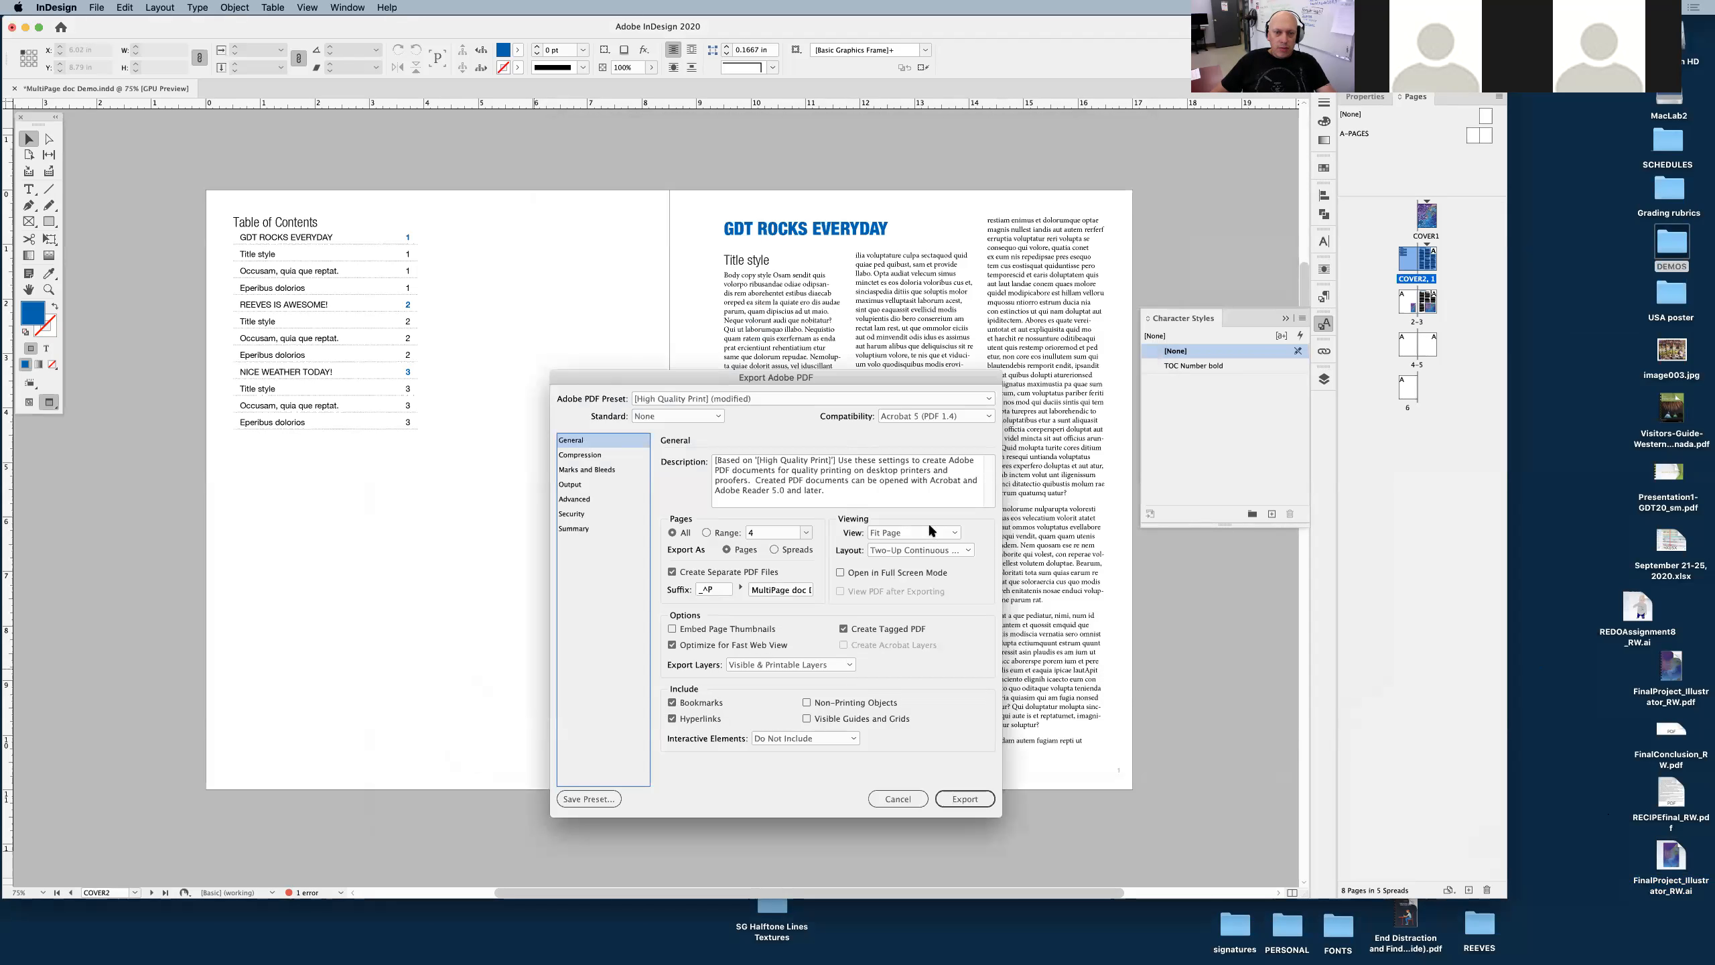
pyautogui.click(964, 798)
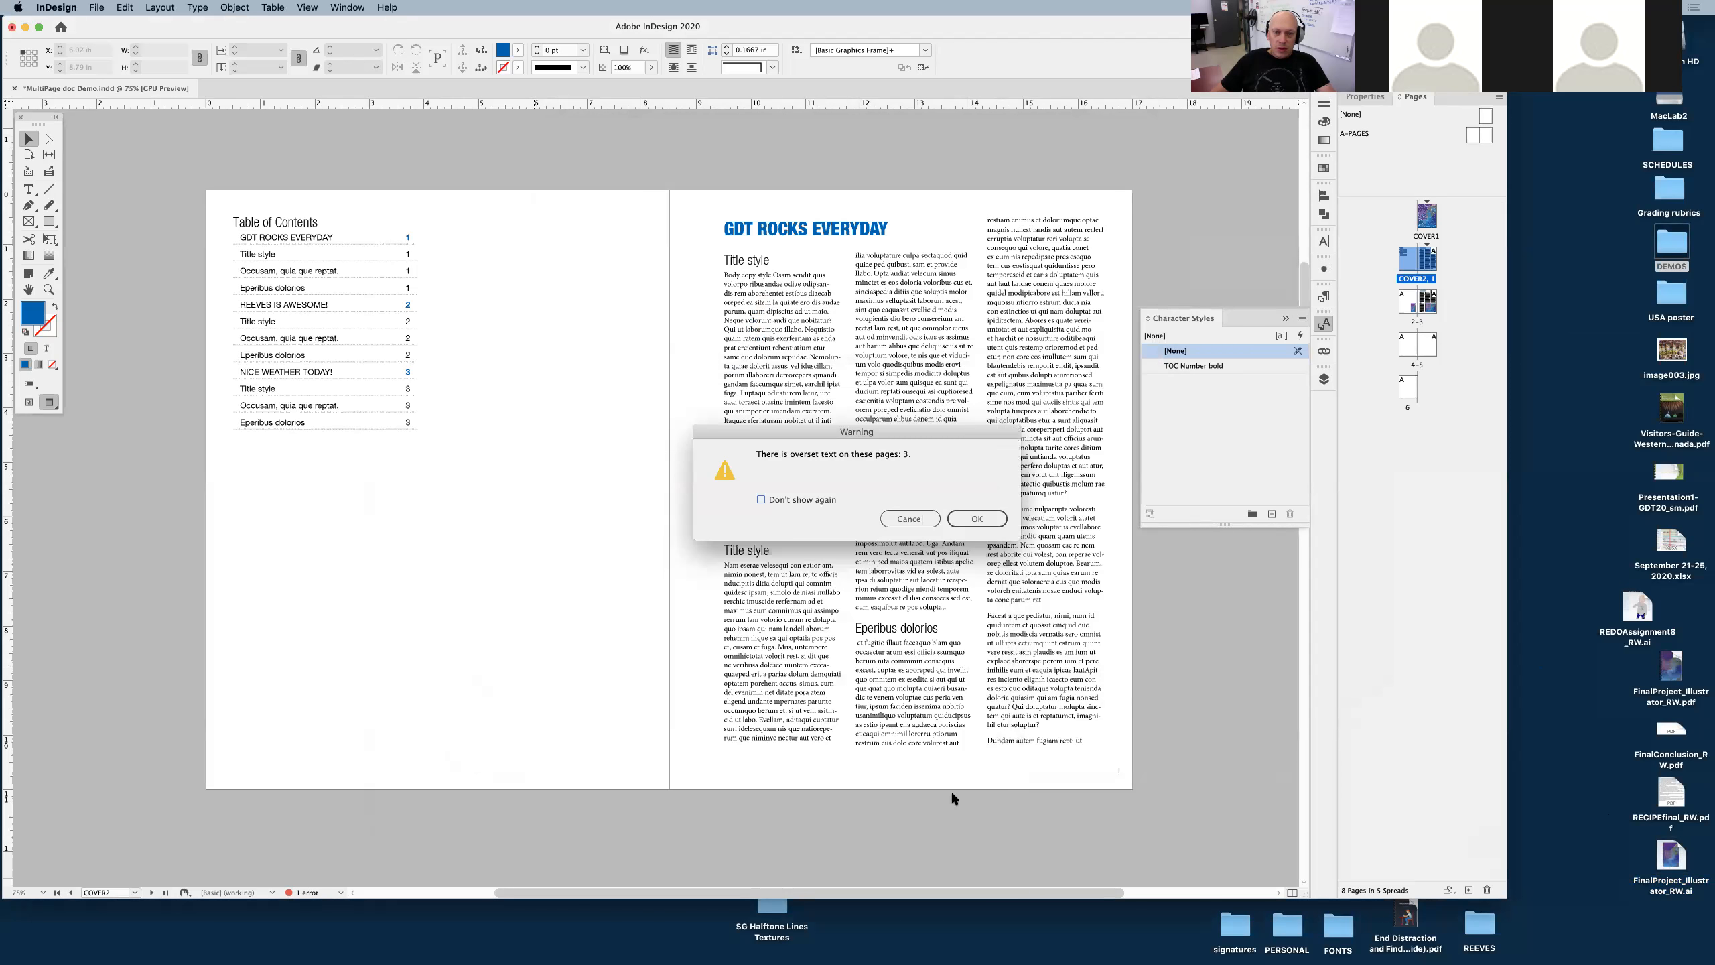
pyautogui.click(973, 517)
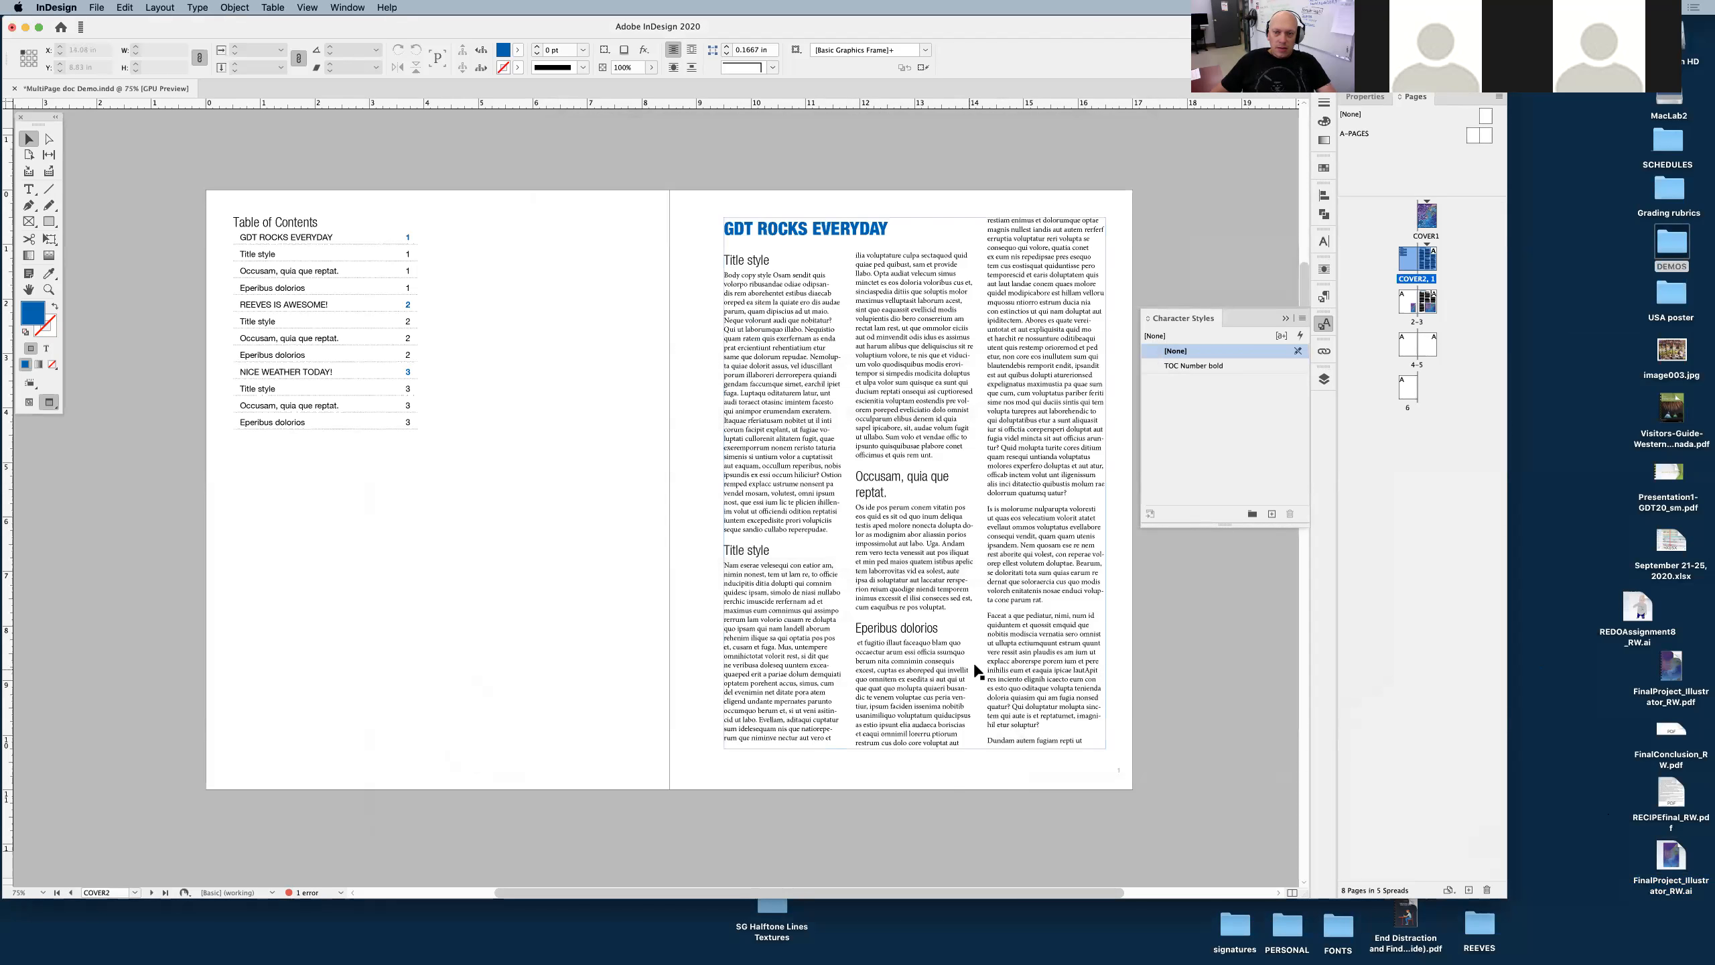
# Switch to Finder and inspect the separate PDF page files in the newly exported folder, moving its window clear of the DEMOS window
pyautogui.keyDown('alt'); pyautogui.click(1534, 504); pyautogui.keyUp('alt')
pyautogui.click(840, 610)
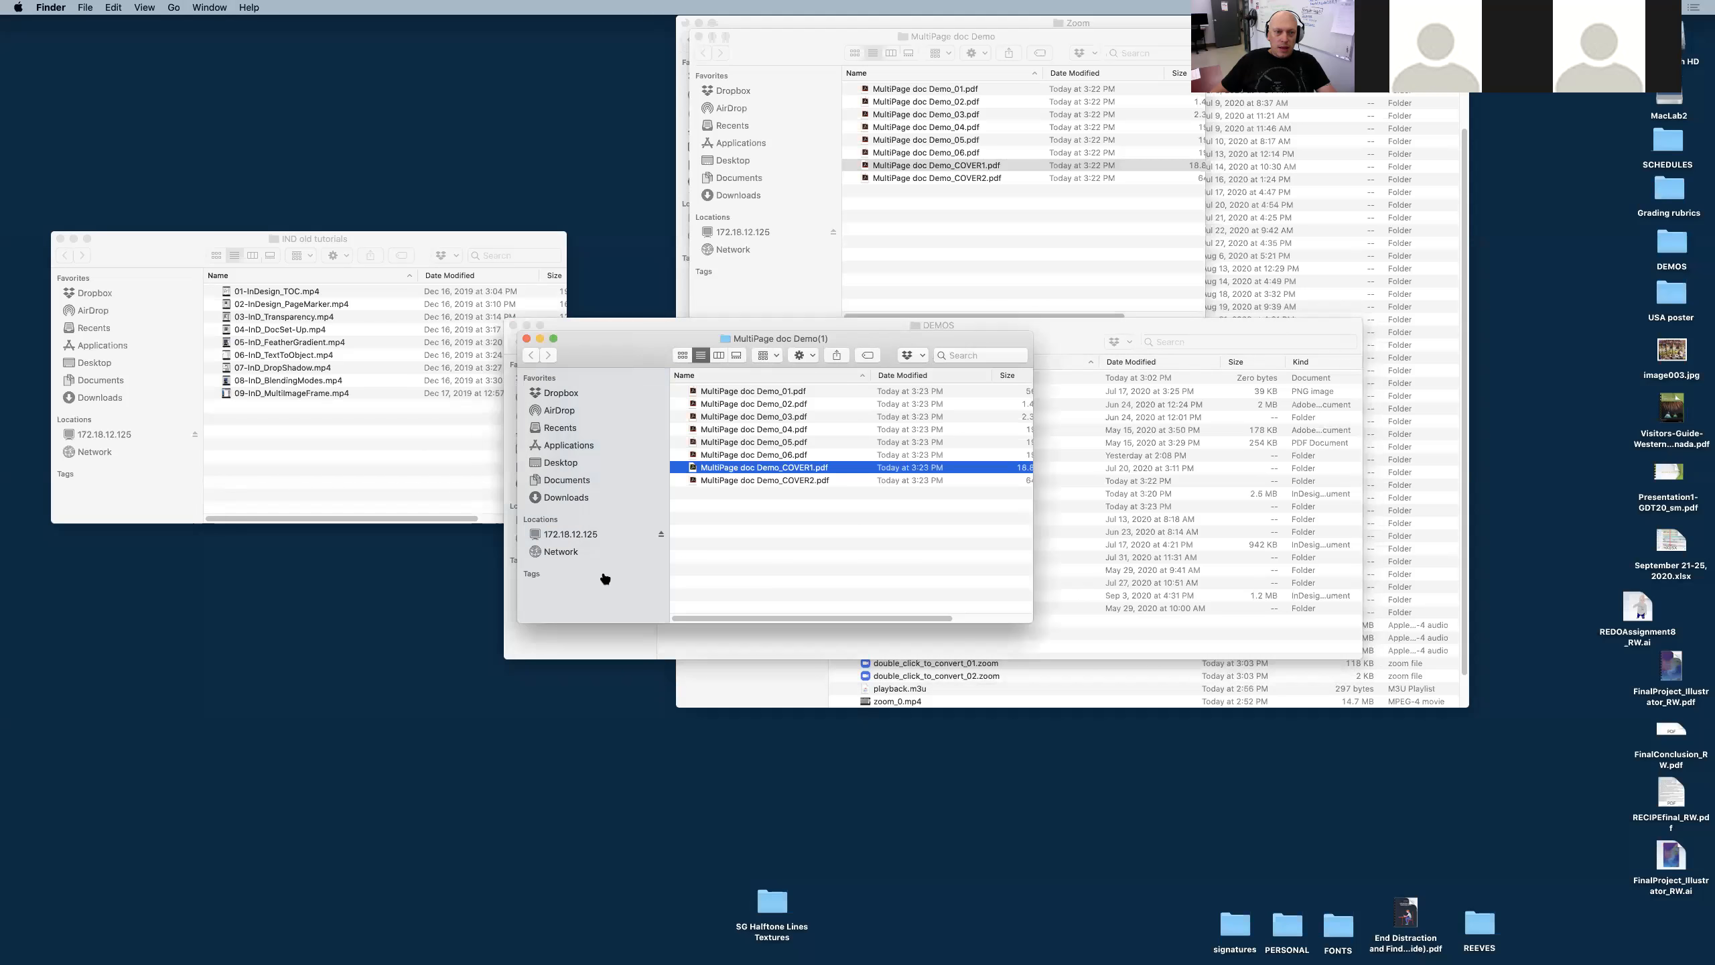
pyautogui.press('super+Tab')
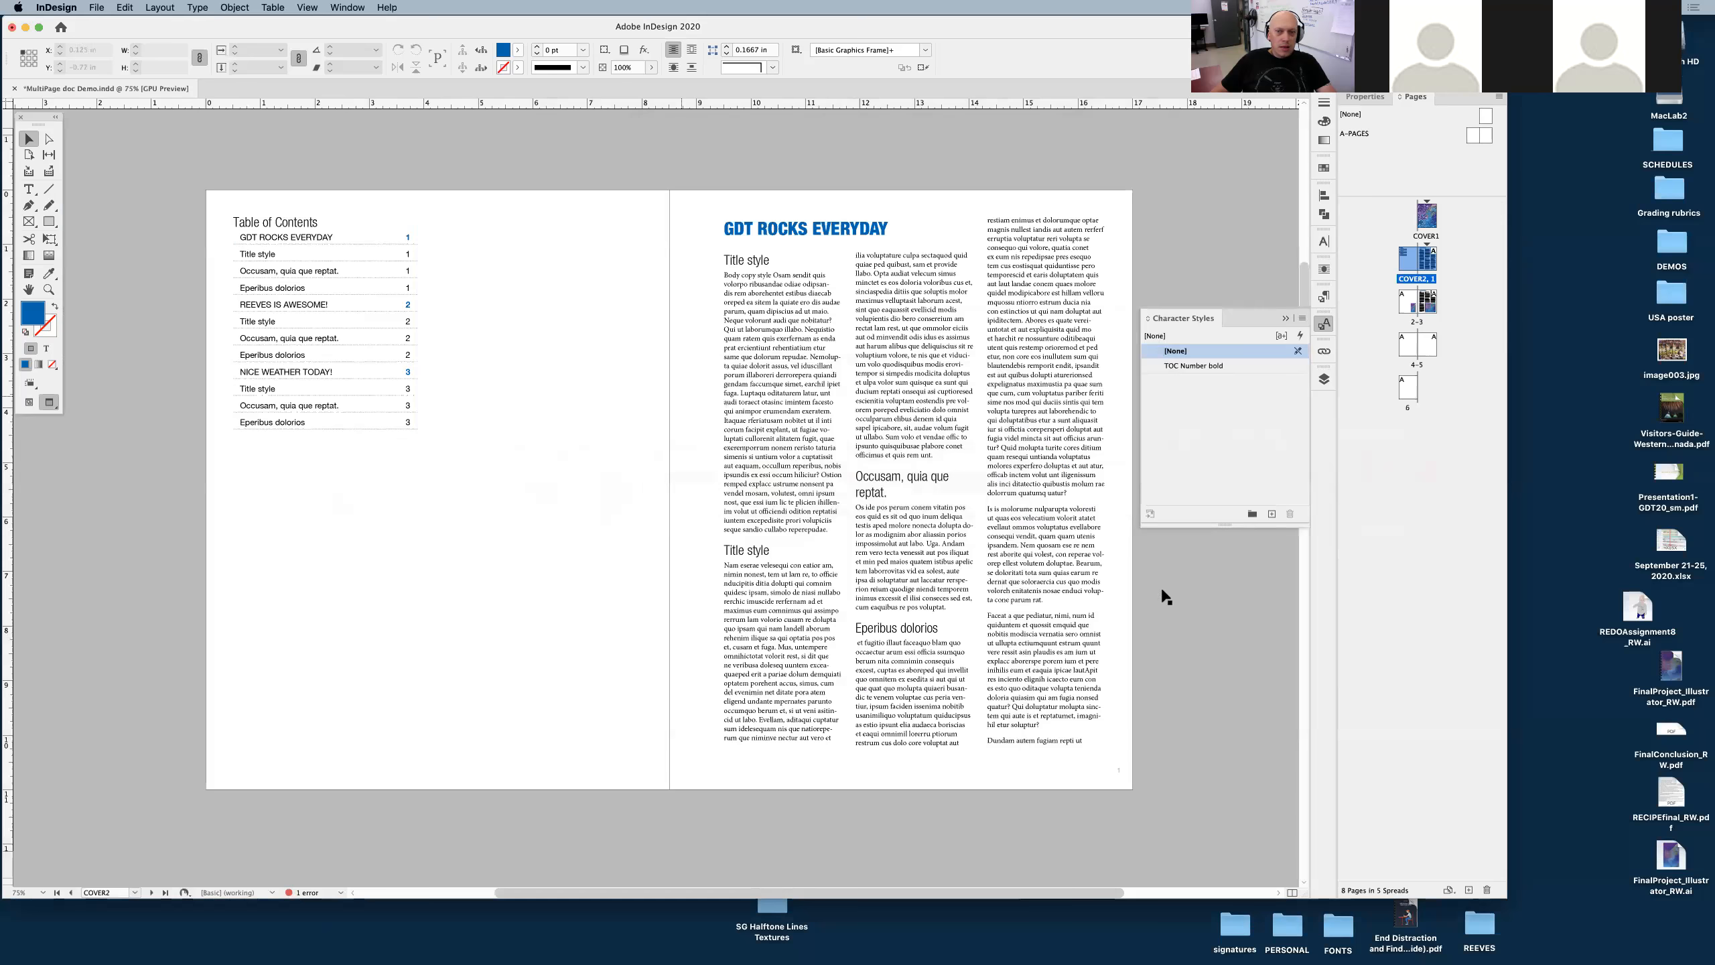
pyautogui.click(1558, 670)
pyautogui.moveTo(871, 354); pyautogui.dragTo(820, 514)
pyautogui.click(764, 697)
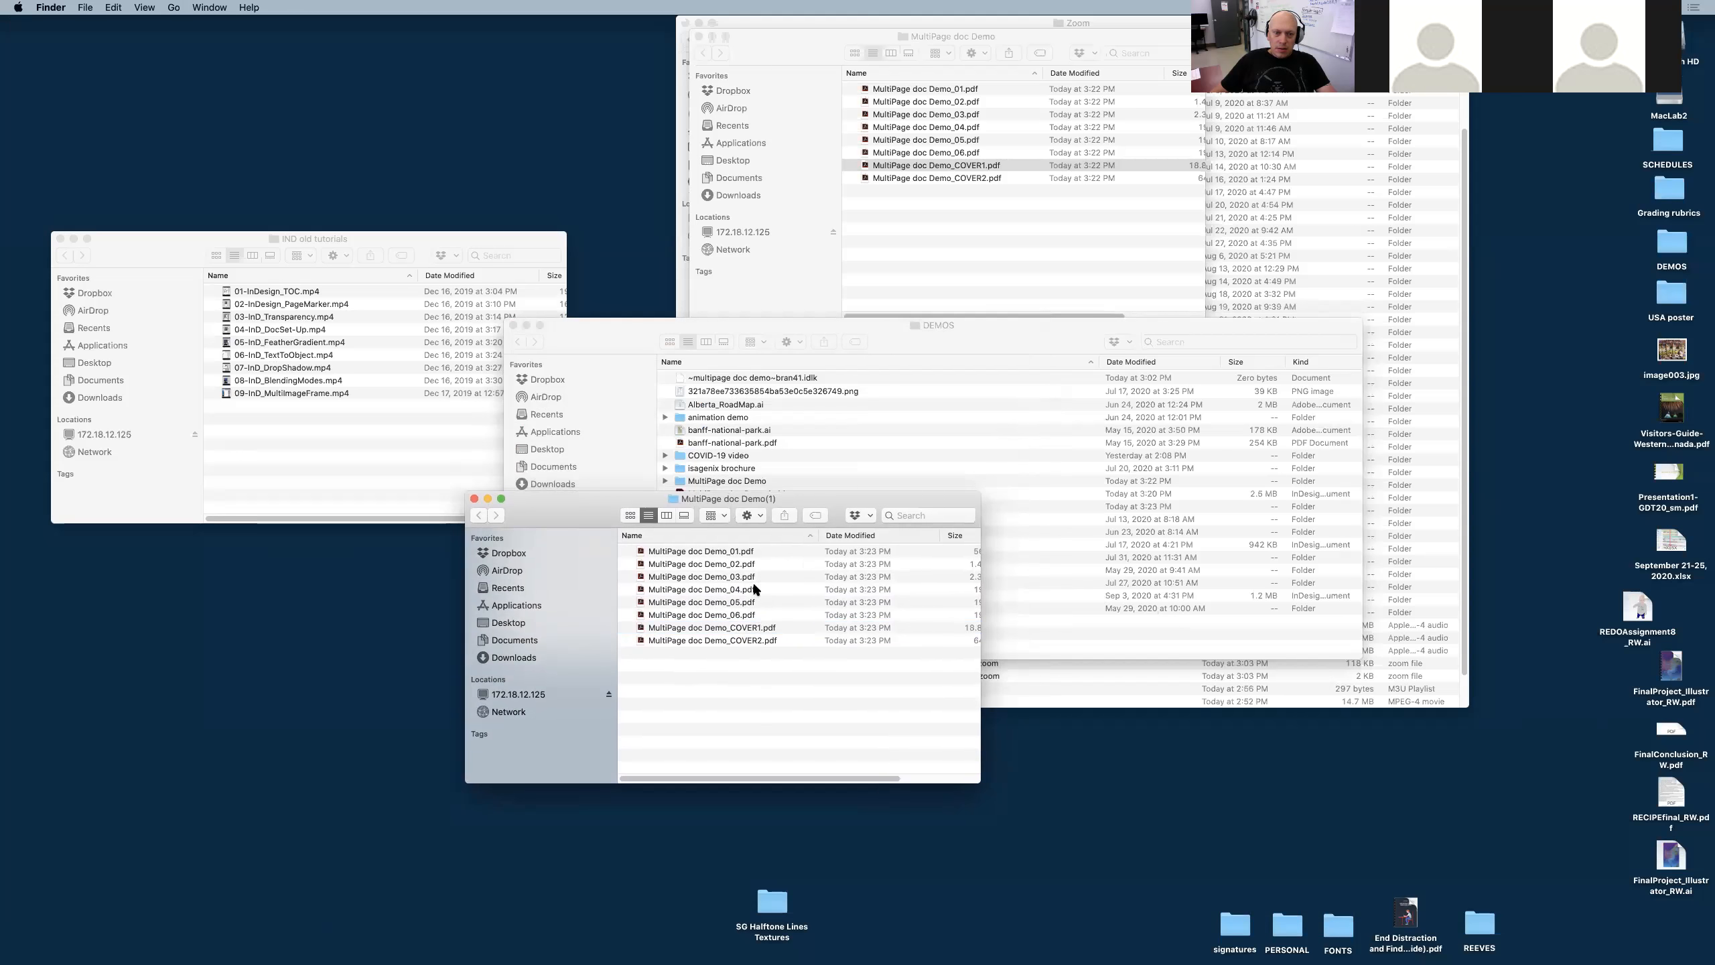
pyautogui.click(755, 551)
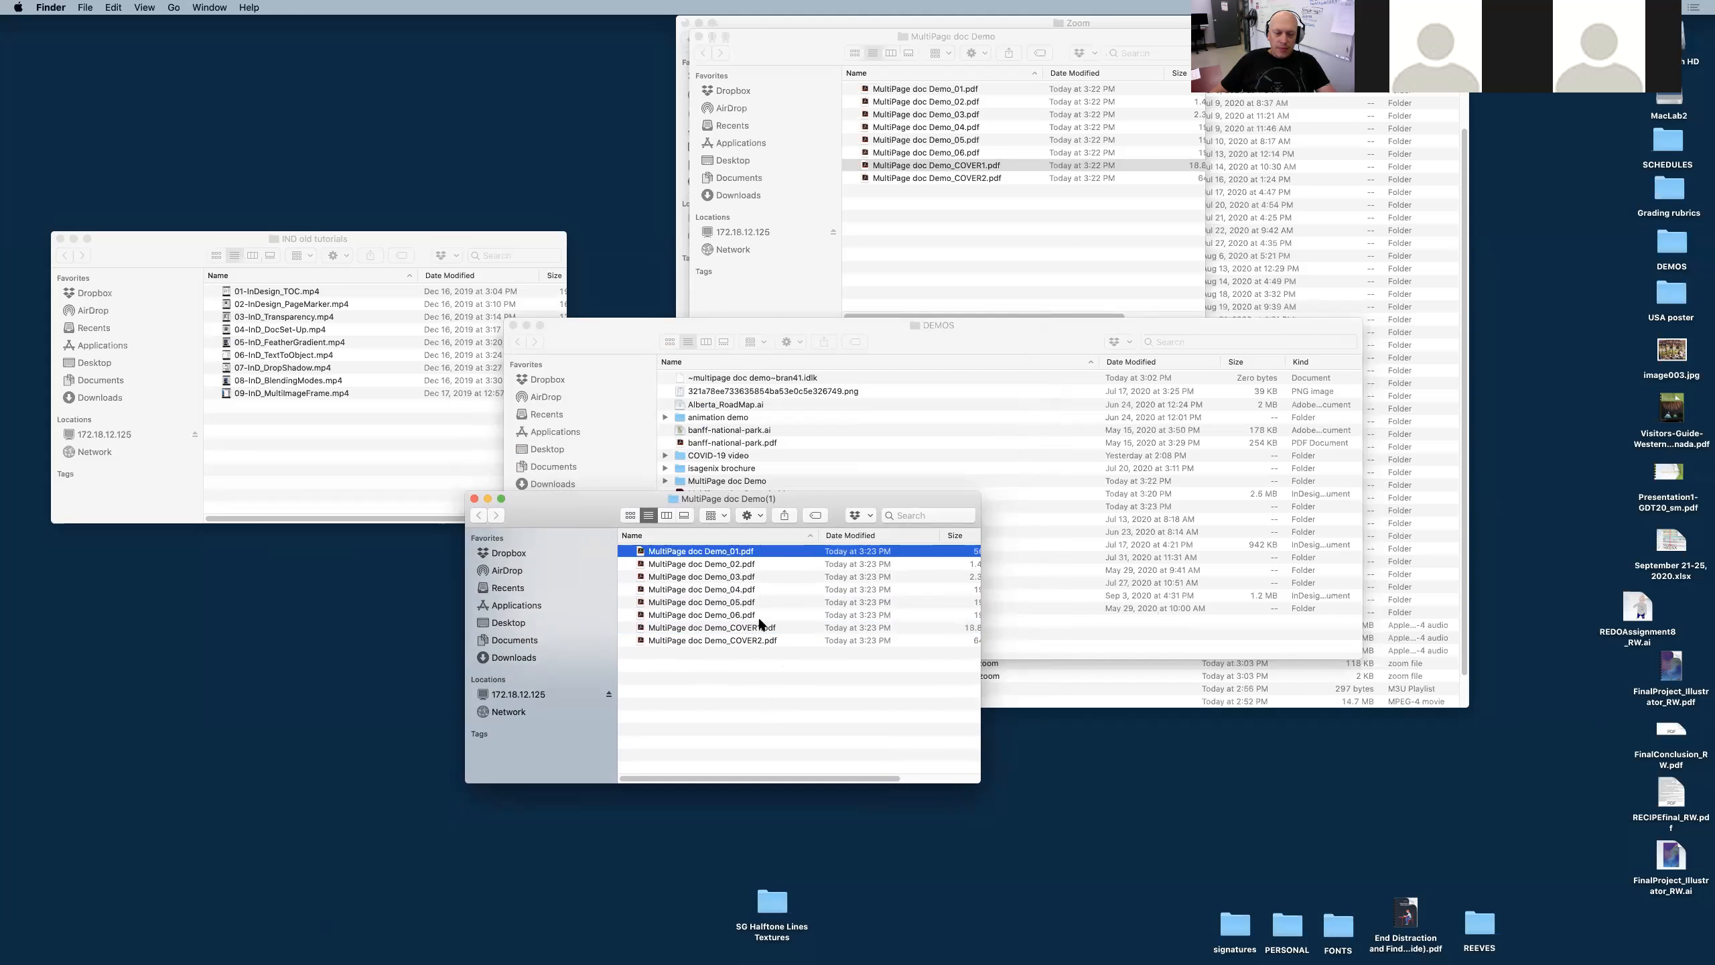
pyautogui.click(756, 687)
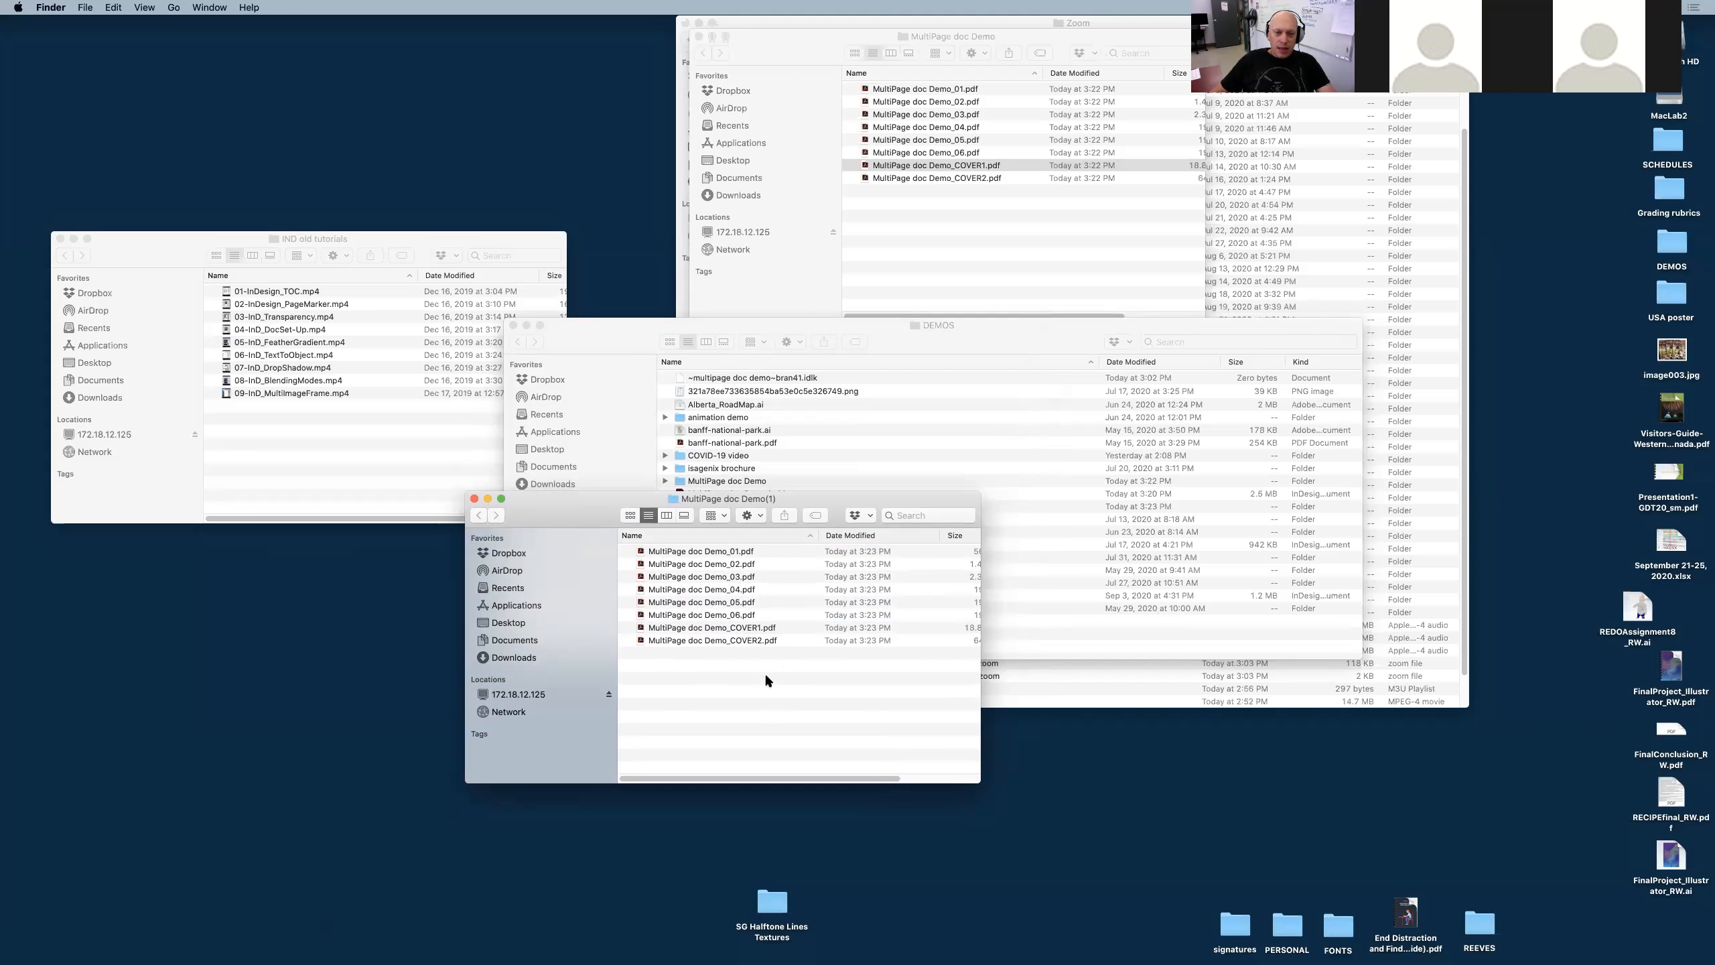
# Return to InDesign and export the document as a single PDF with Create Separate PDF Files turned off, continuing despite the overset text
pyautogui.press('super+Tab')
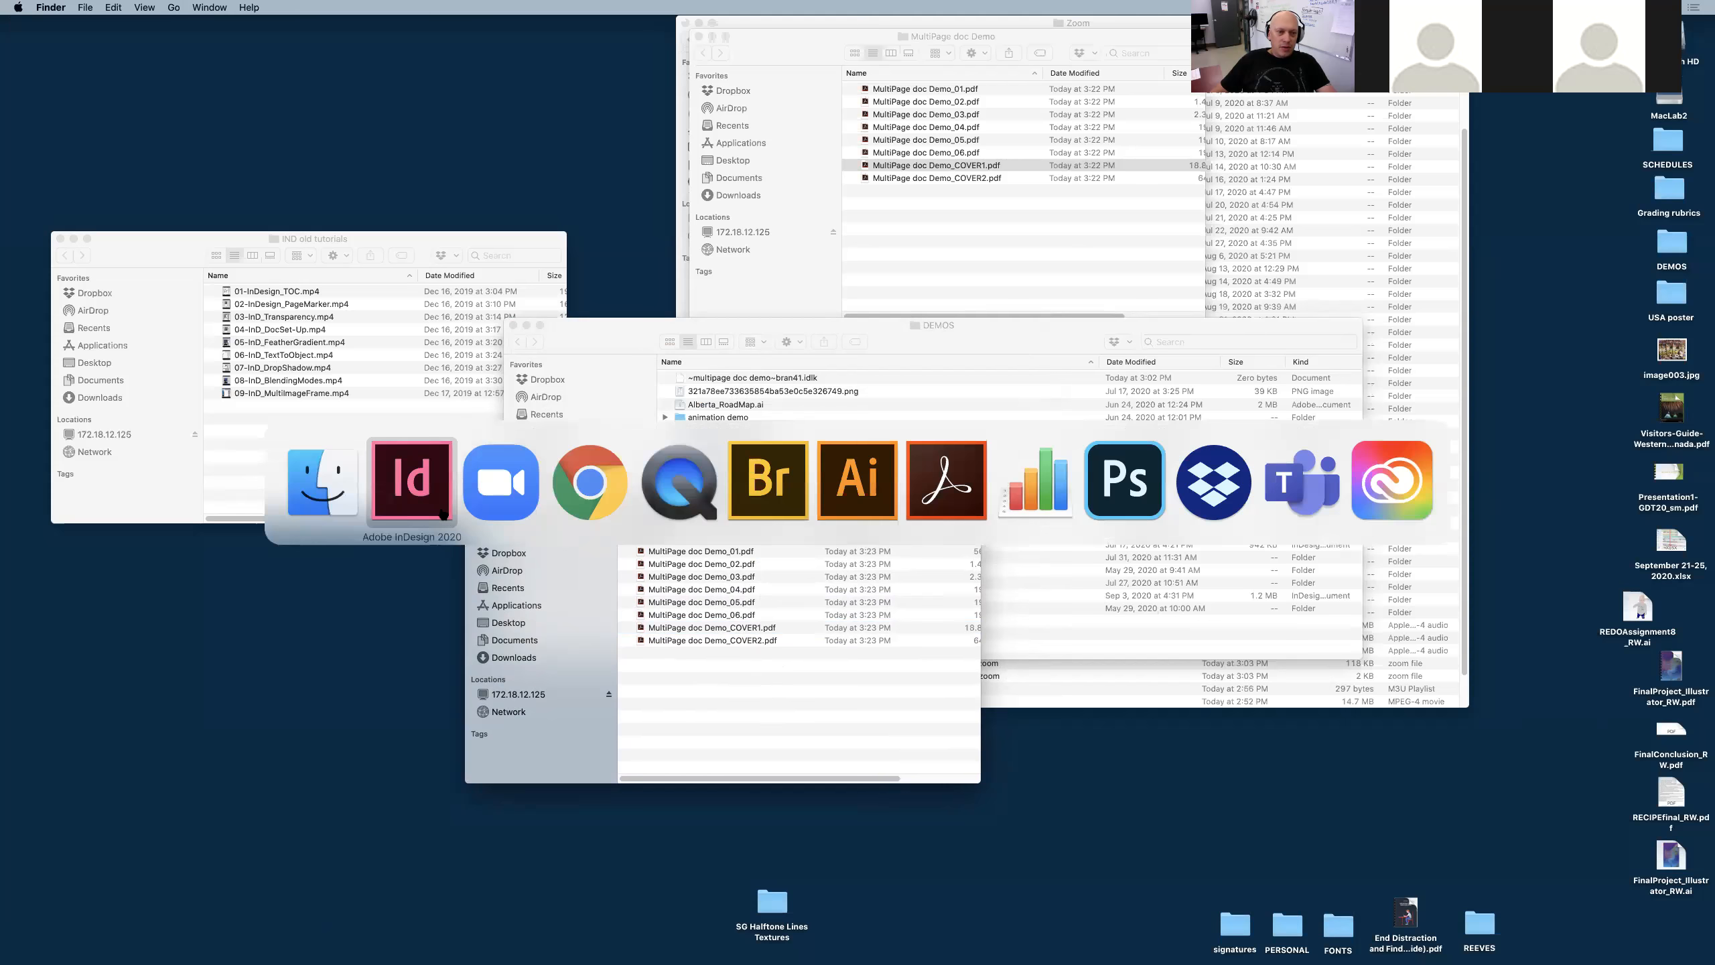
pyautogui.press('super+e')
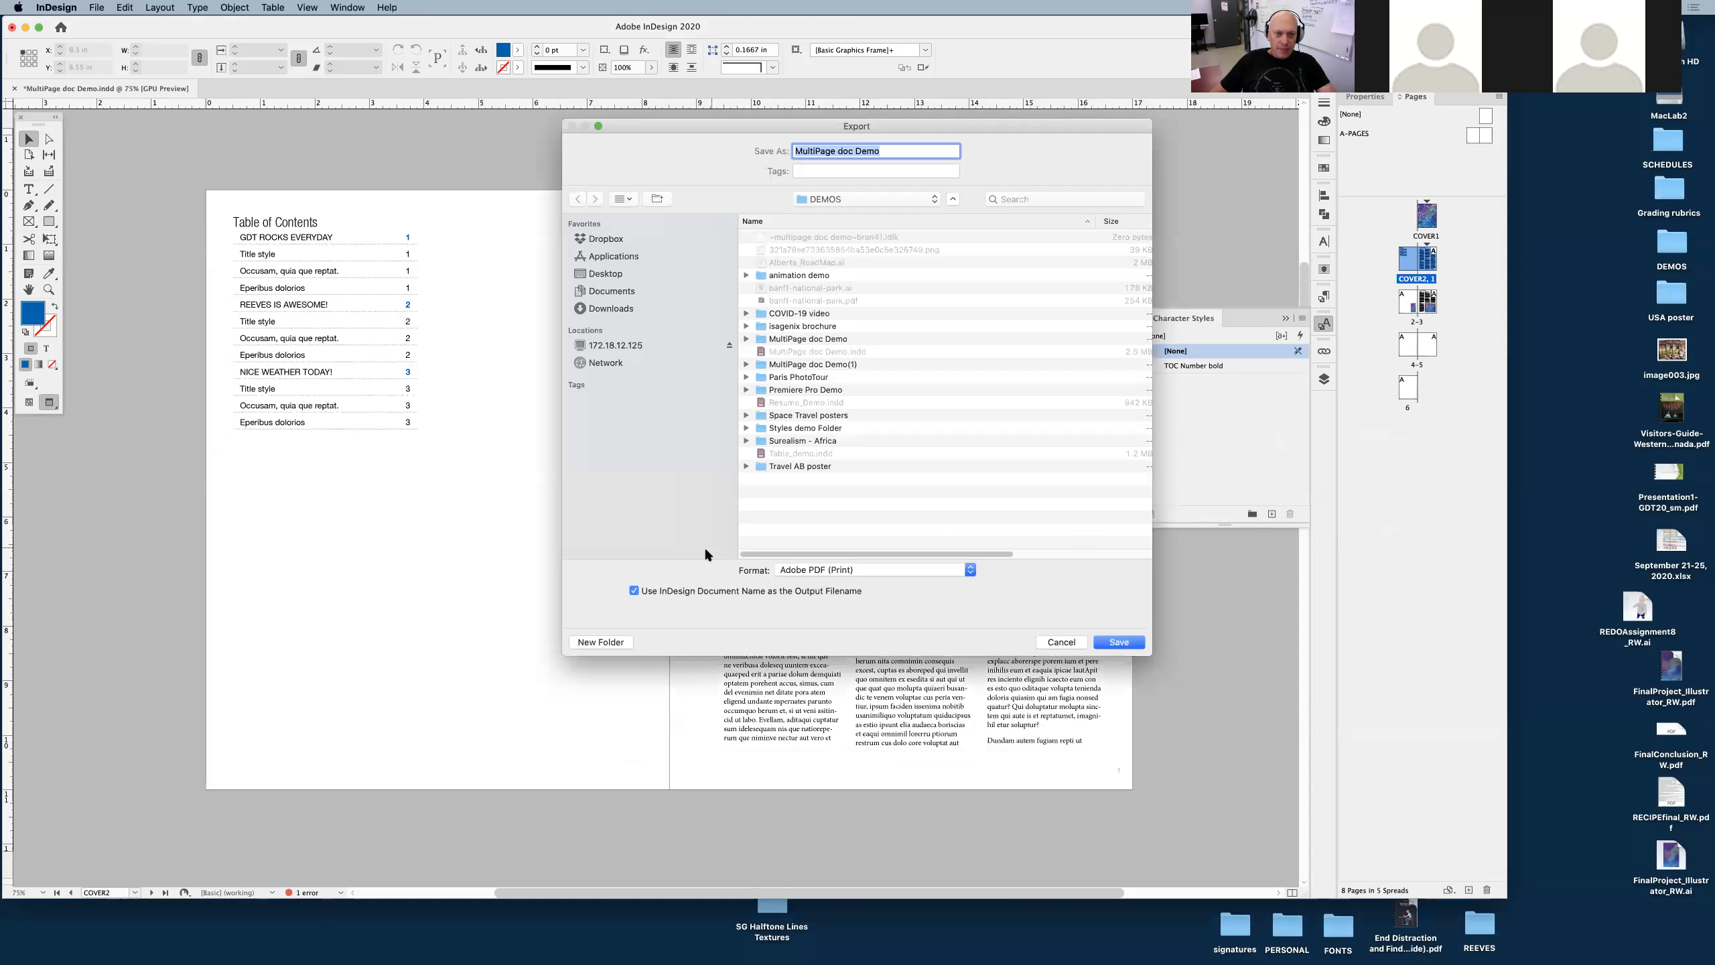
pyautogui.click(1119, 642)
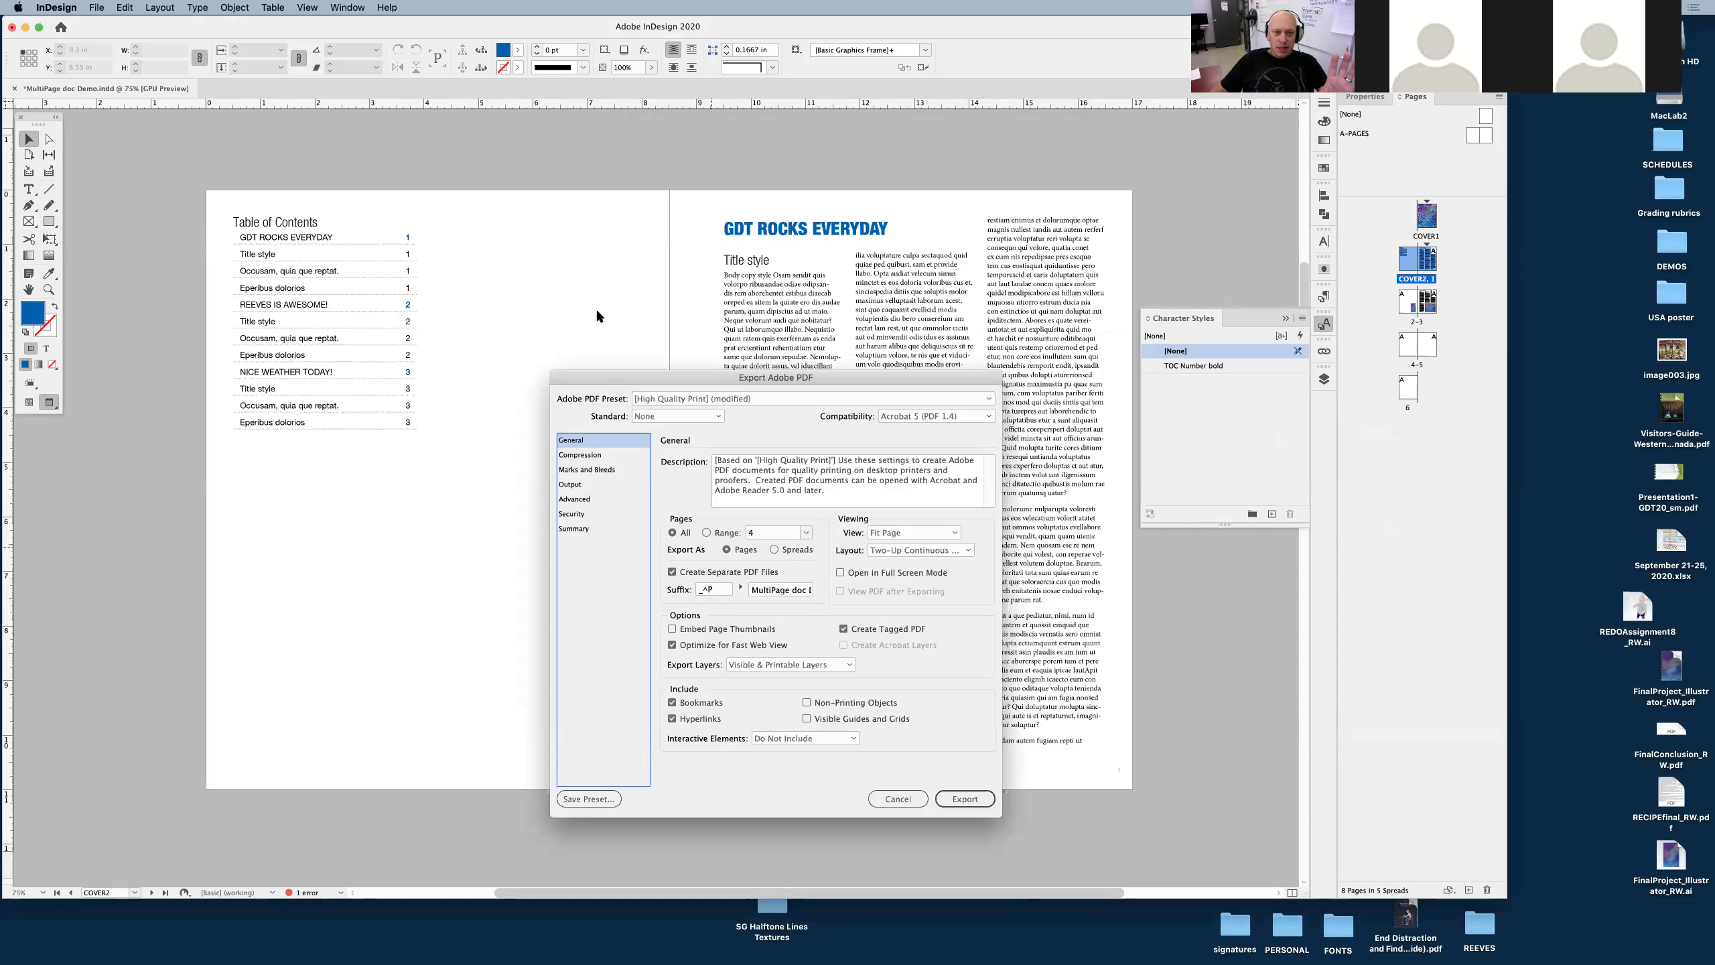
pyautogui.click(672, 573)
pyautogui.click(964, 799)
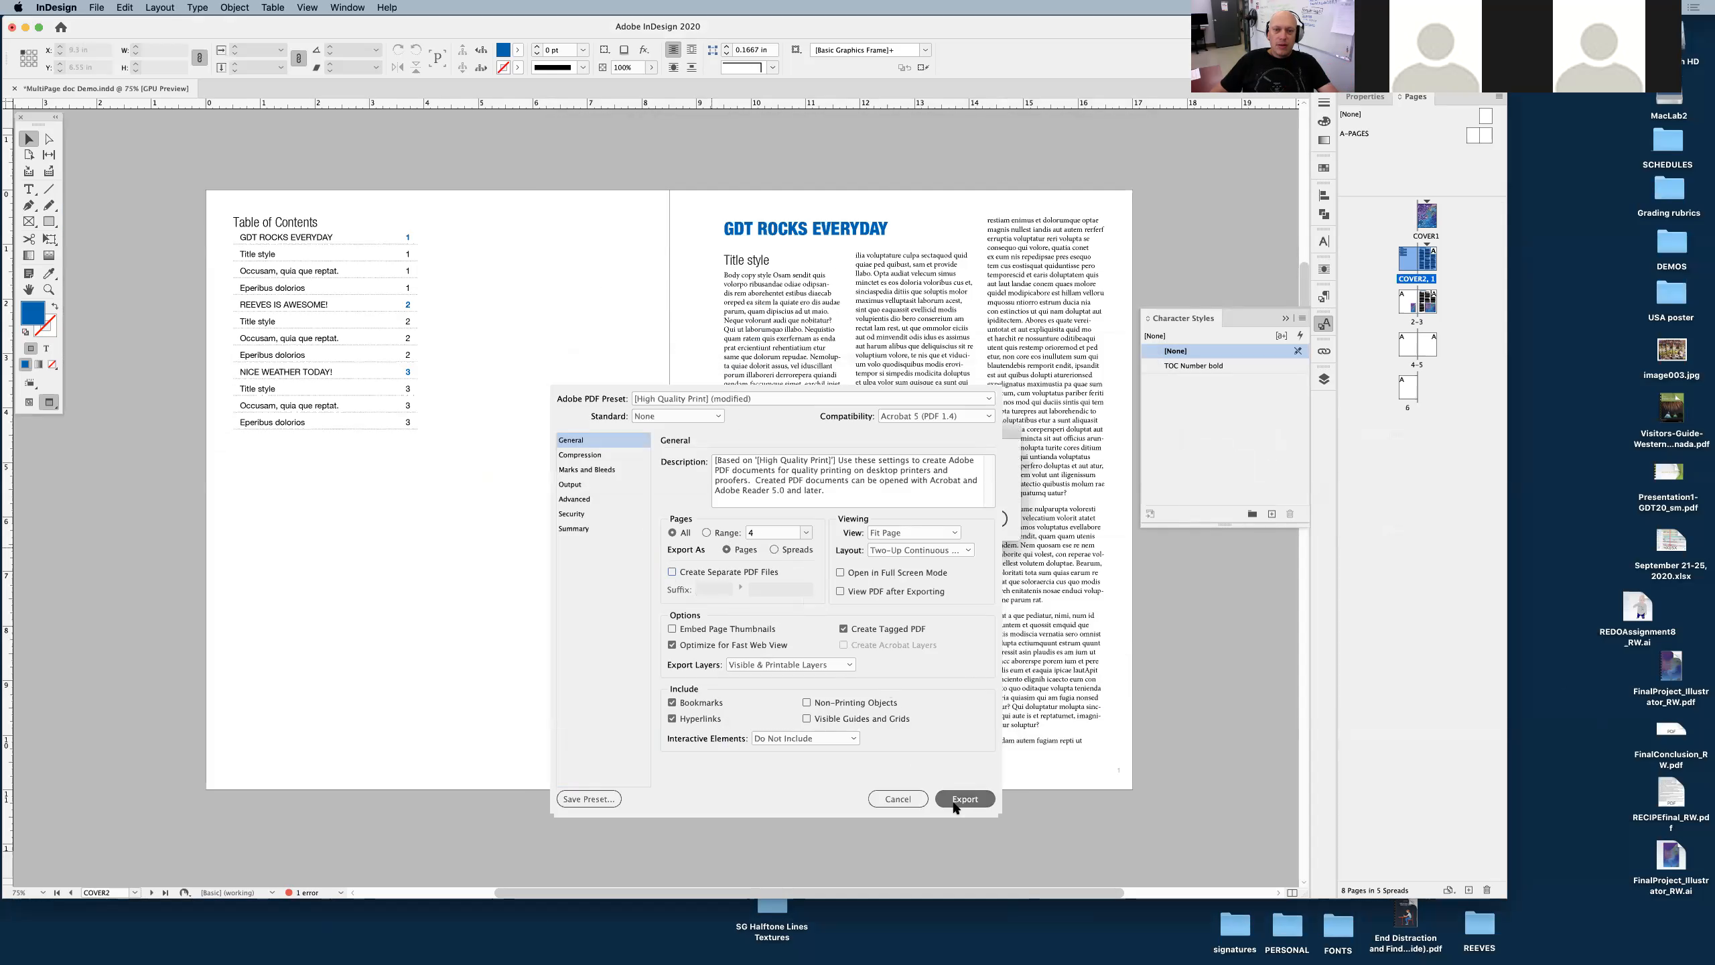
pyautogui.press('Return')
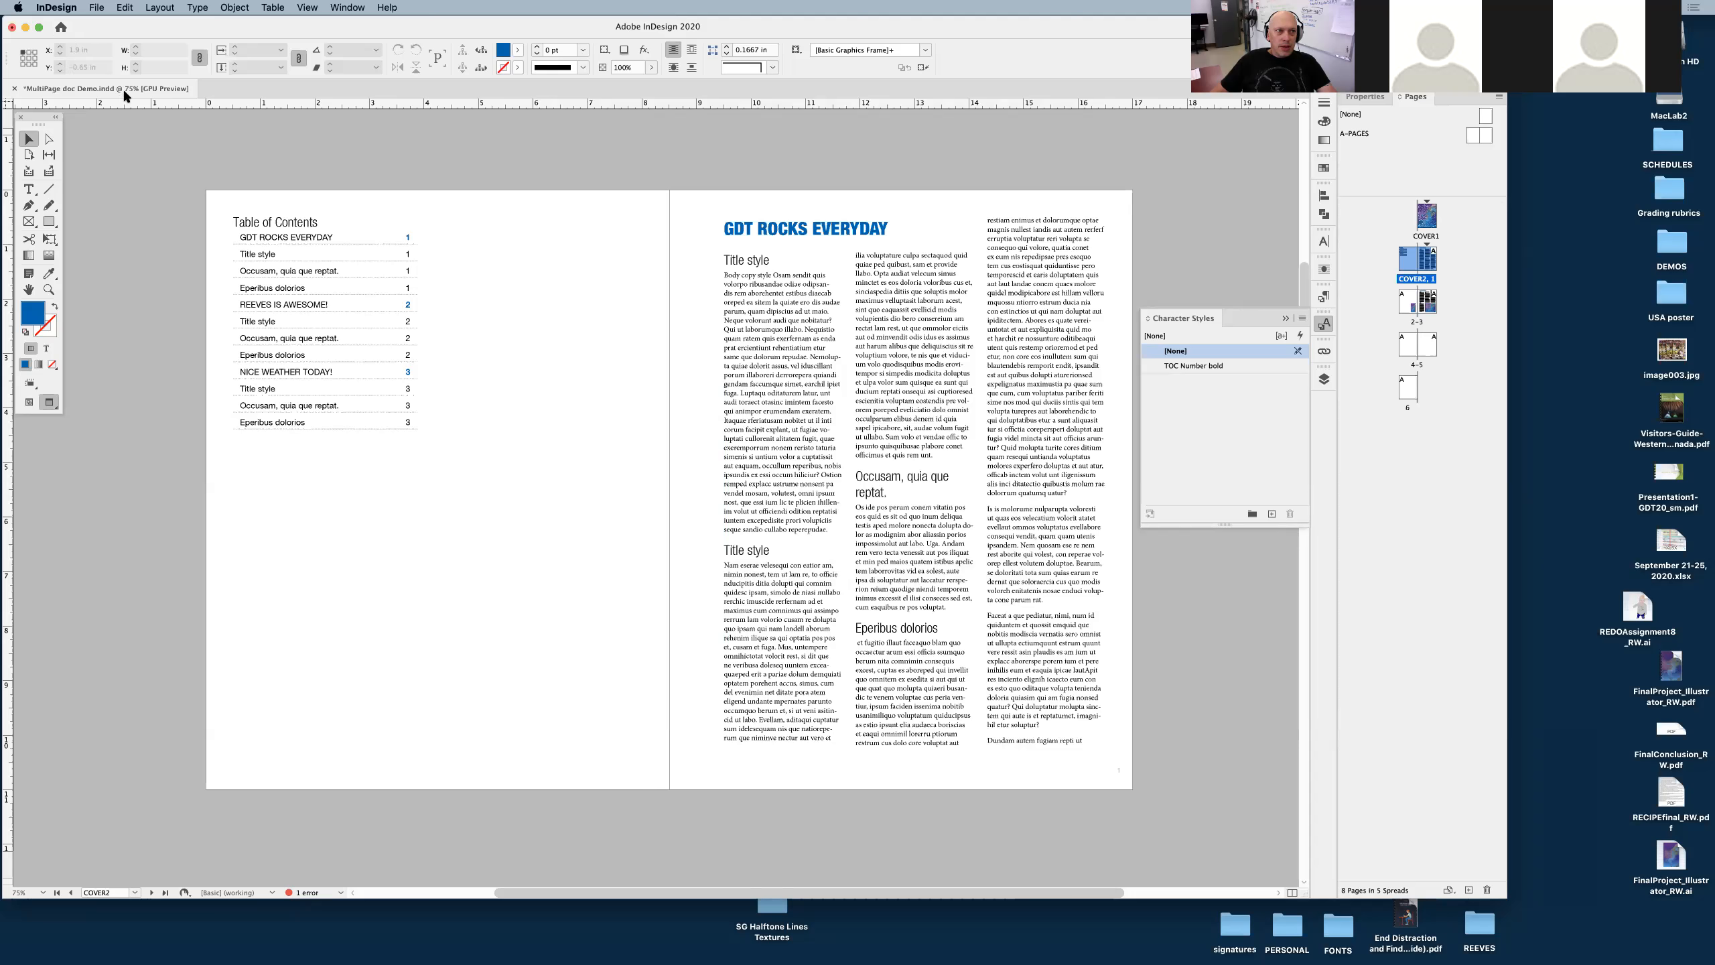
# Switch to Finder, close the separate-pages window, expand the MultiPage doc Demo(1) folder within DEMOS and preview its first page files
pyautogui.keyDown('alt'); pyautogui.click(1543, 489); pyautogui.keyUp('alt')
pyautogui.press('super+w')
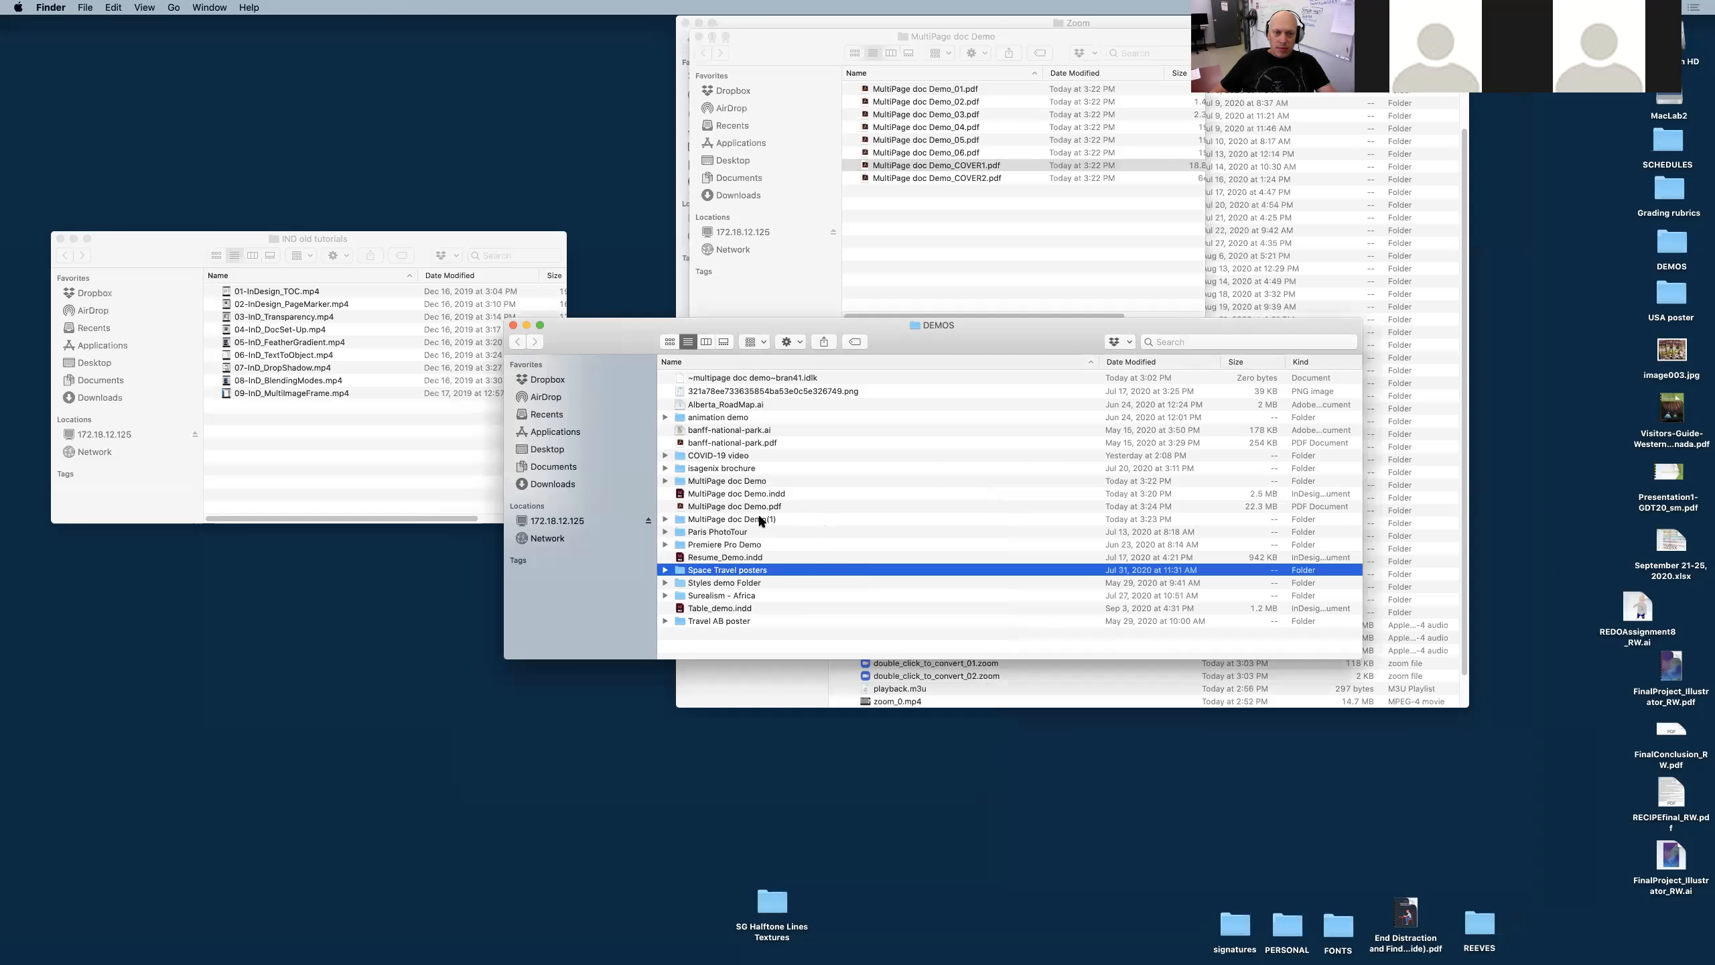
pyautogui.click(730, 518)
pyautogui.click(665, 519)
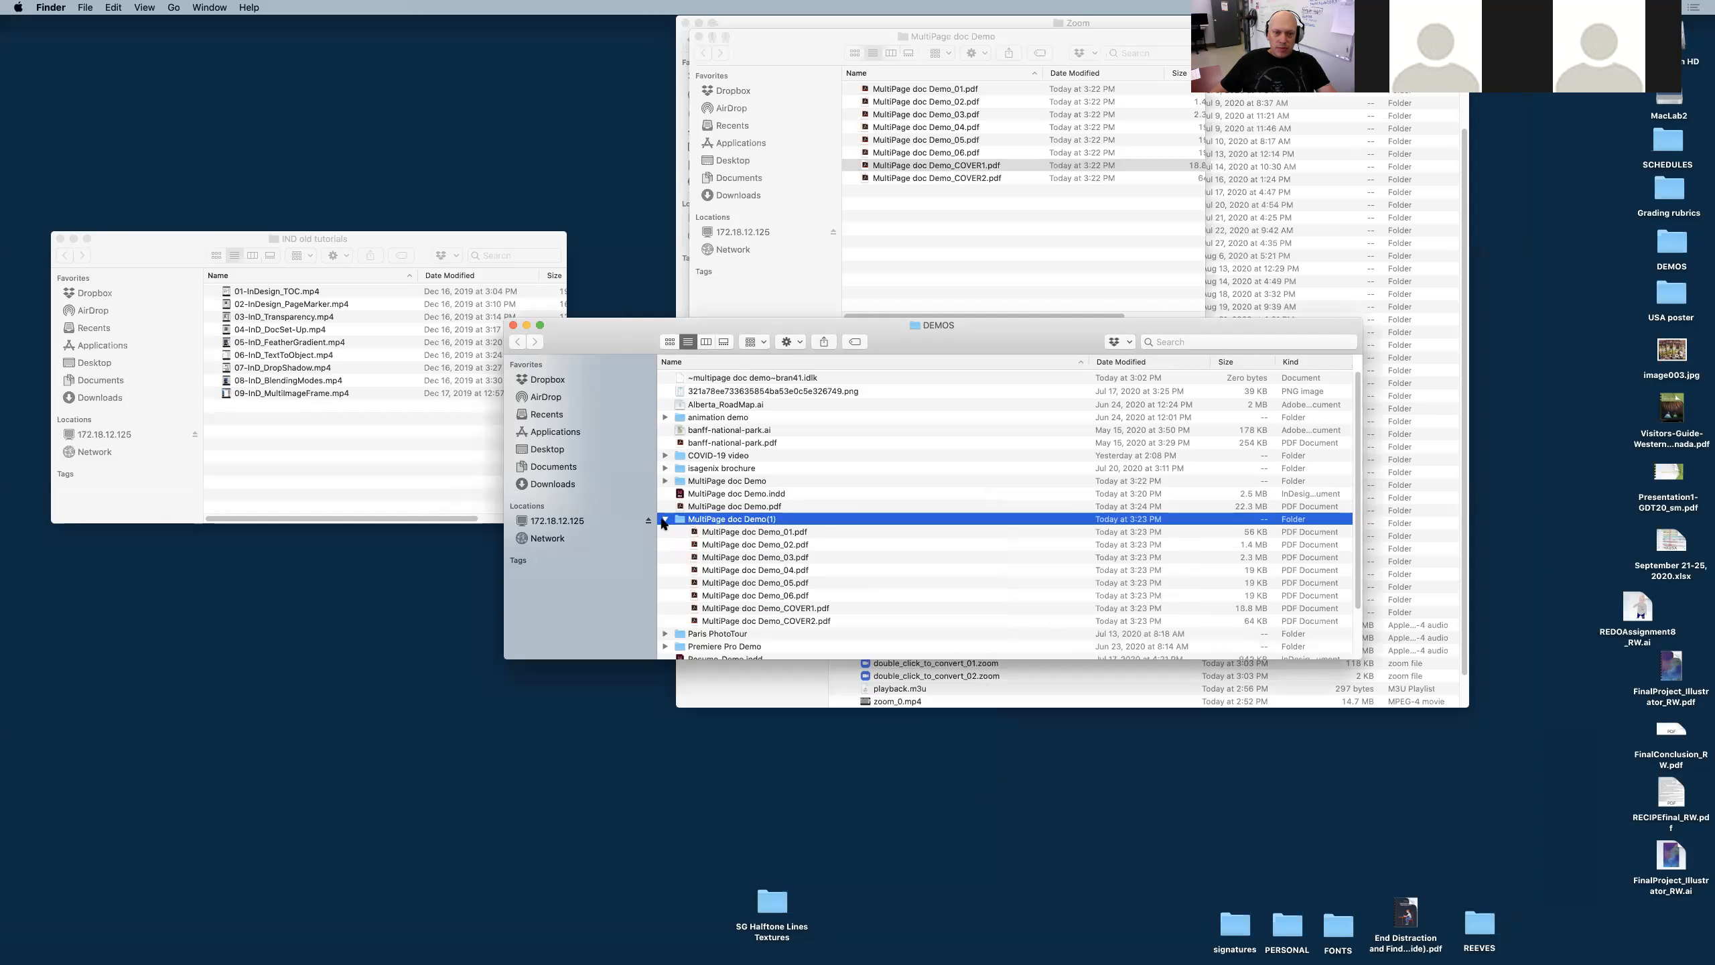
pyautogui.click(704, 534)
pyautogui.press('space')
pyautogui.press('Down')
pyautogui.press('Up')
pyautogui.press('space')
# Move the MultiPage doc Demo(1) and MultiPage doc Demo folders of separate page PDFs to the trash
pyautogui.press('super+Left')
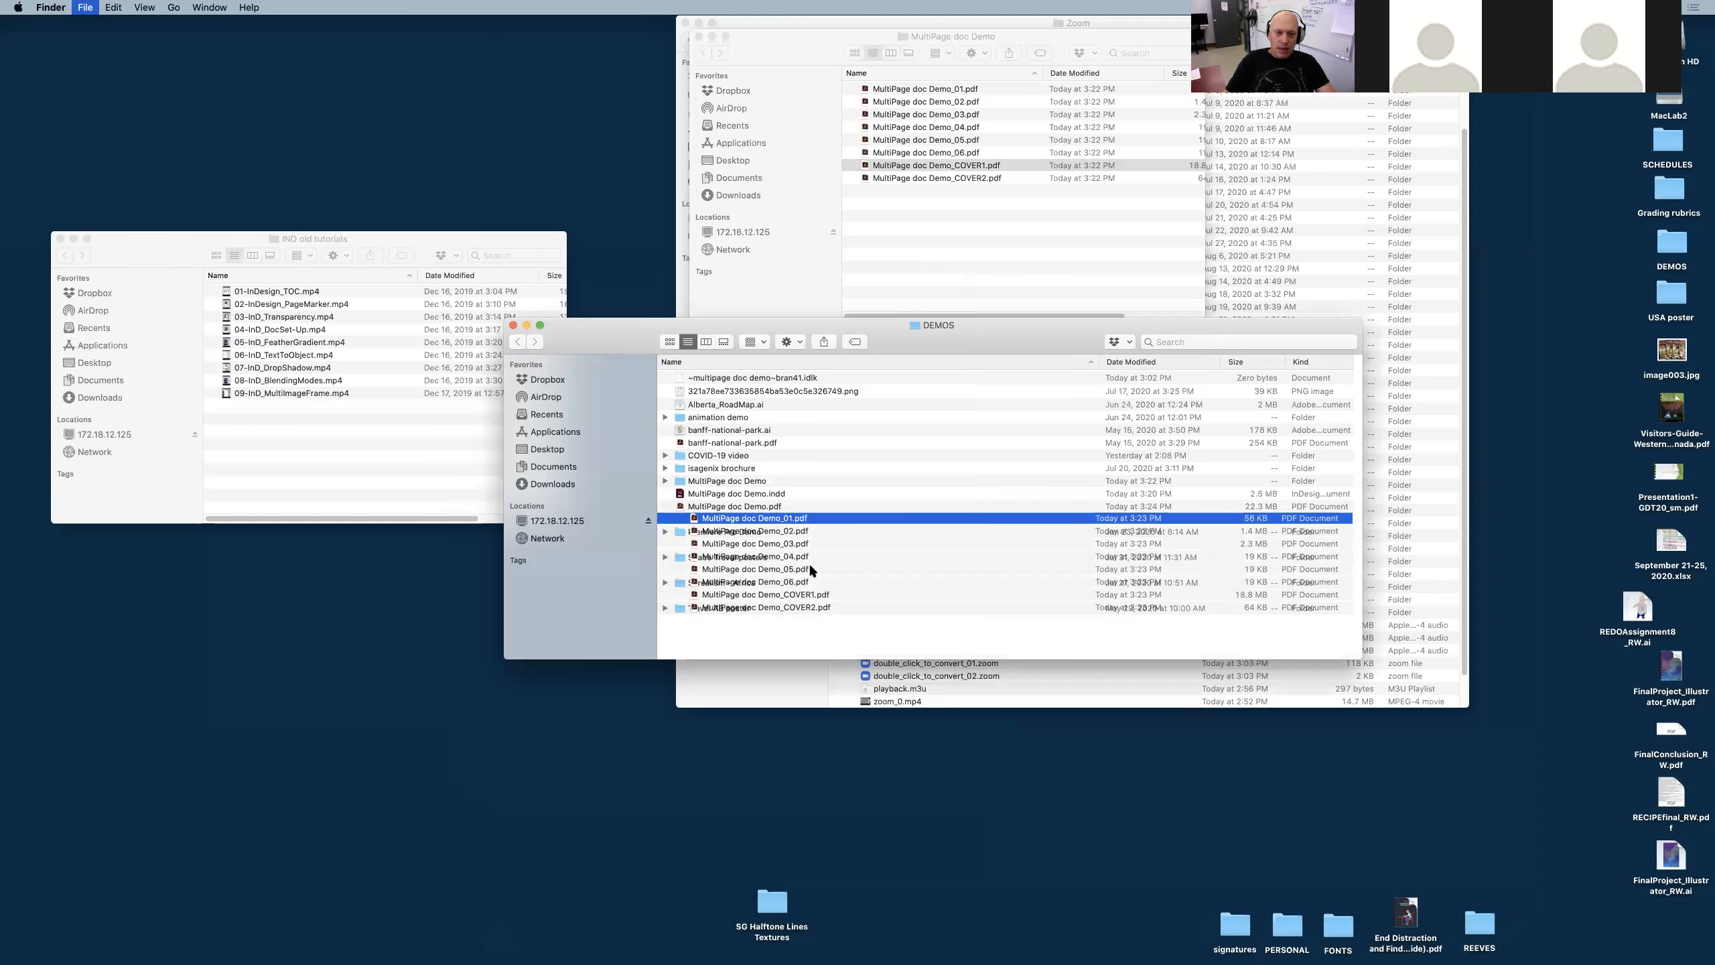
pyautogui.click(774, 484)
pyautogui.press('super+Right')
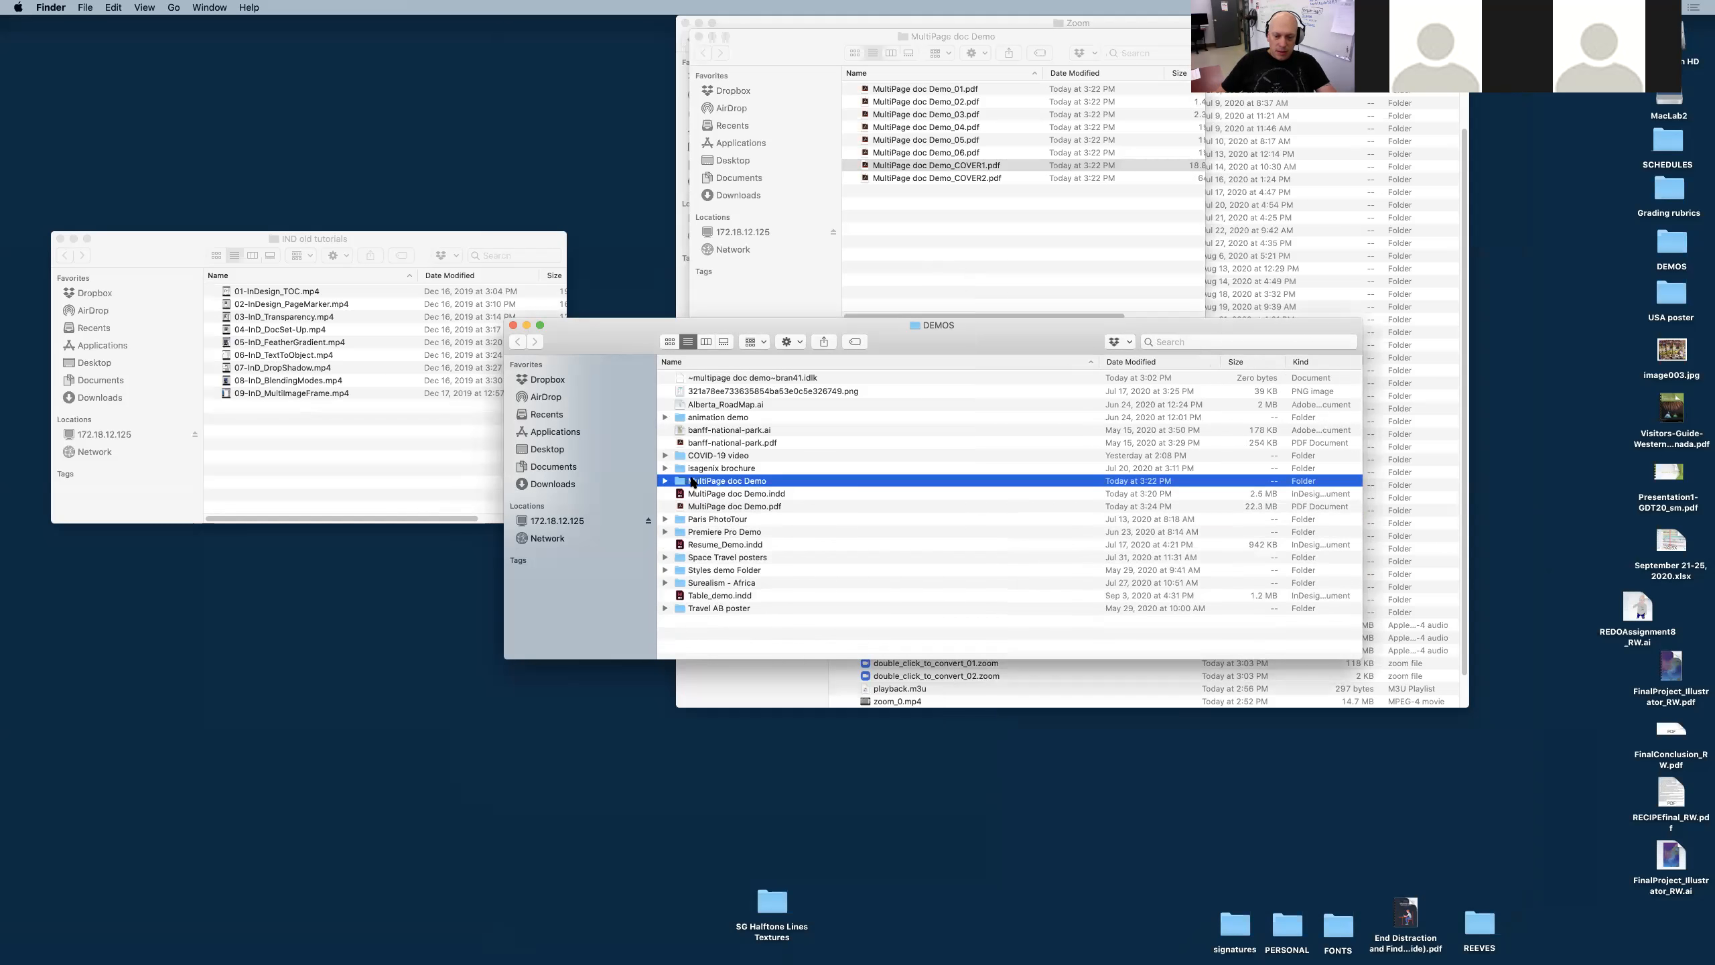
pyautogui.press('super+BackSpace')
# Open MultiPage doc Demo.pdf from the DEMOS folder in Acrobat Pro DC and reposition its window
pyautogui.click(795, 494)
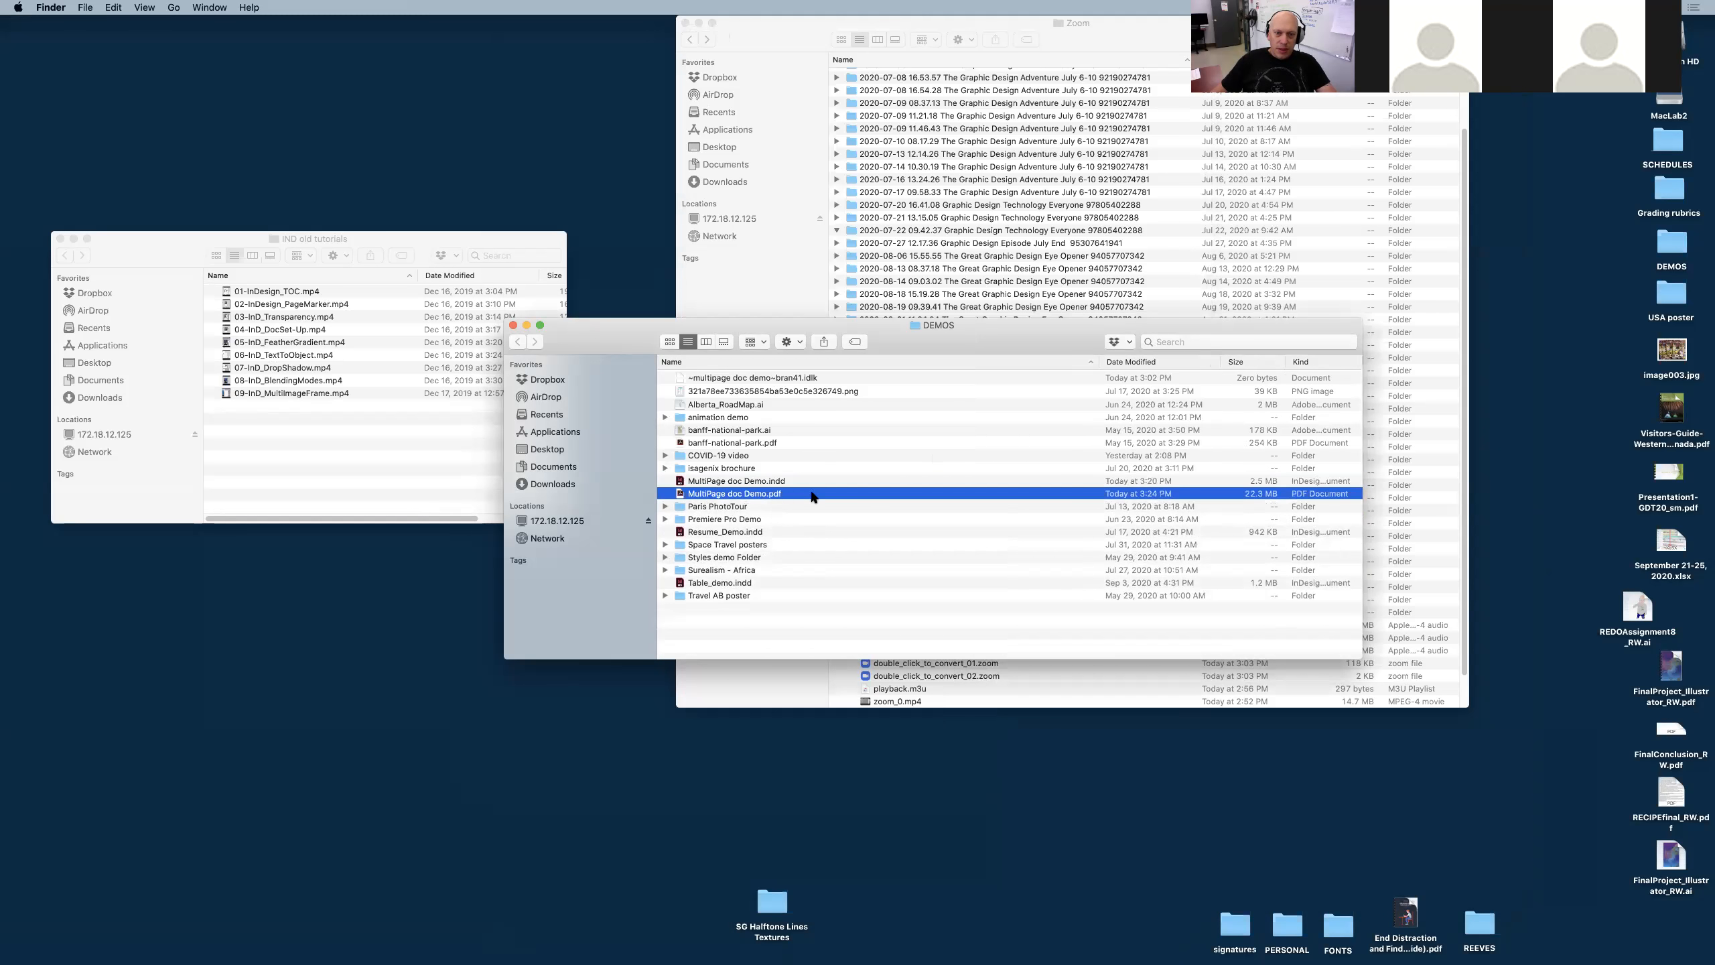
pyautogui.doubleClick(796, 494)
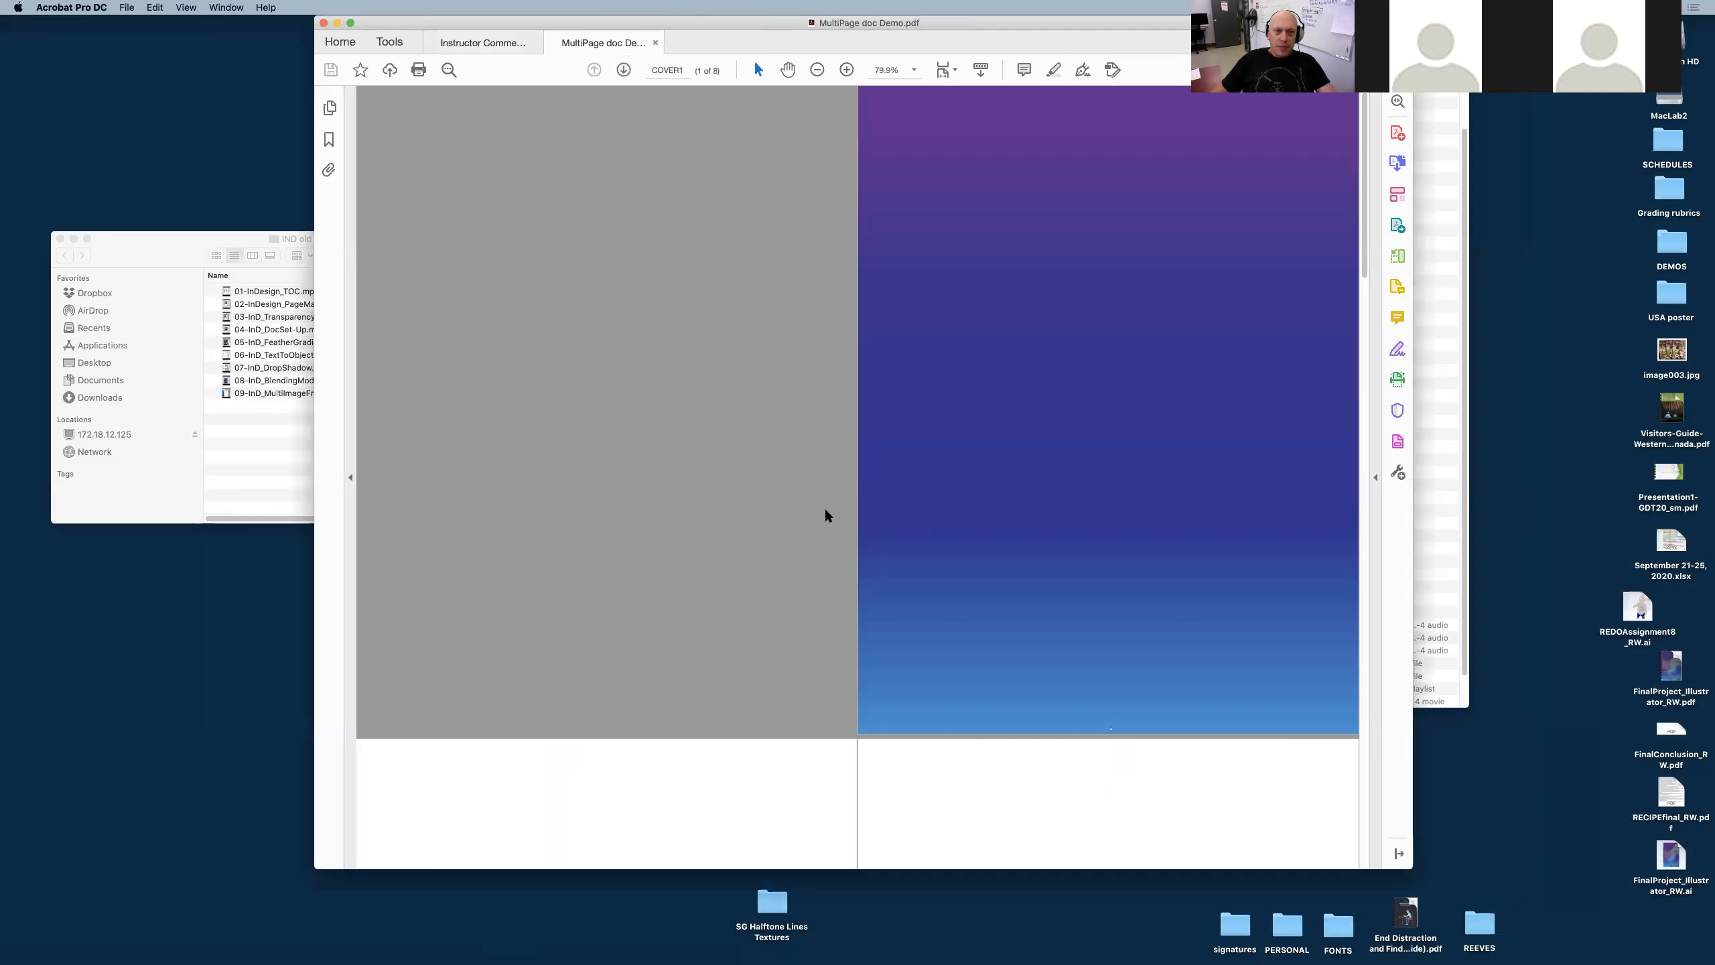
pyautogui.moveTo(869, 26); pyautogui.dragTo(666, 45)
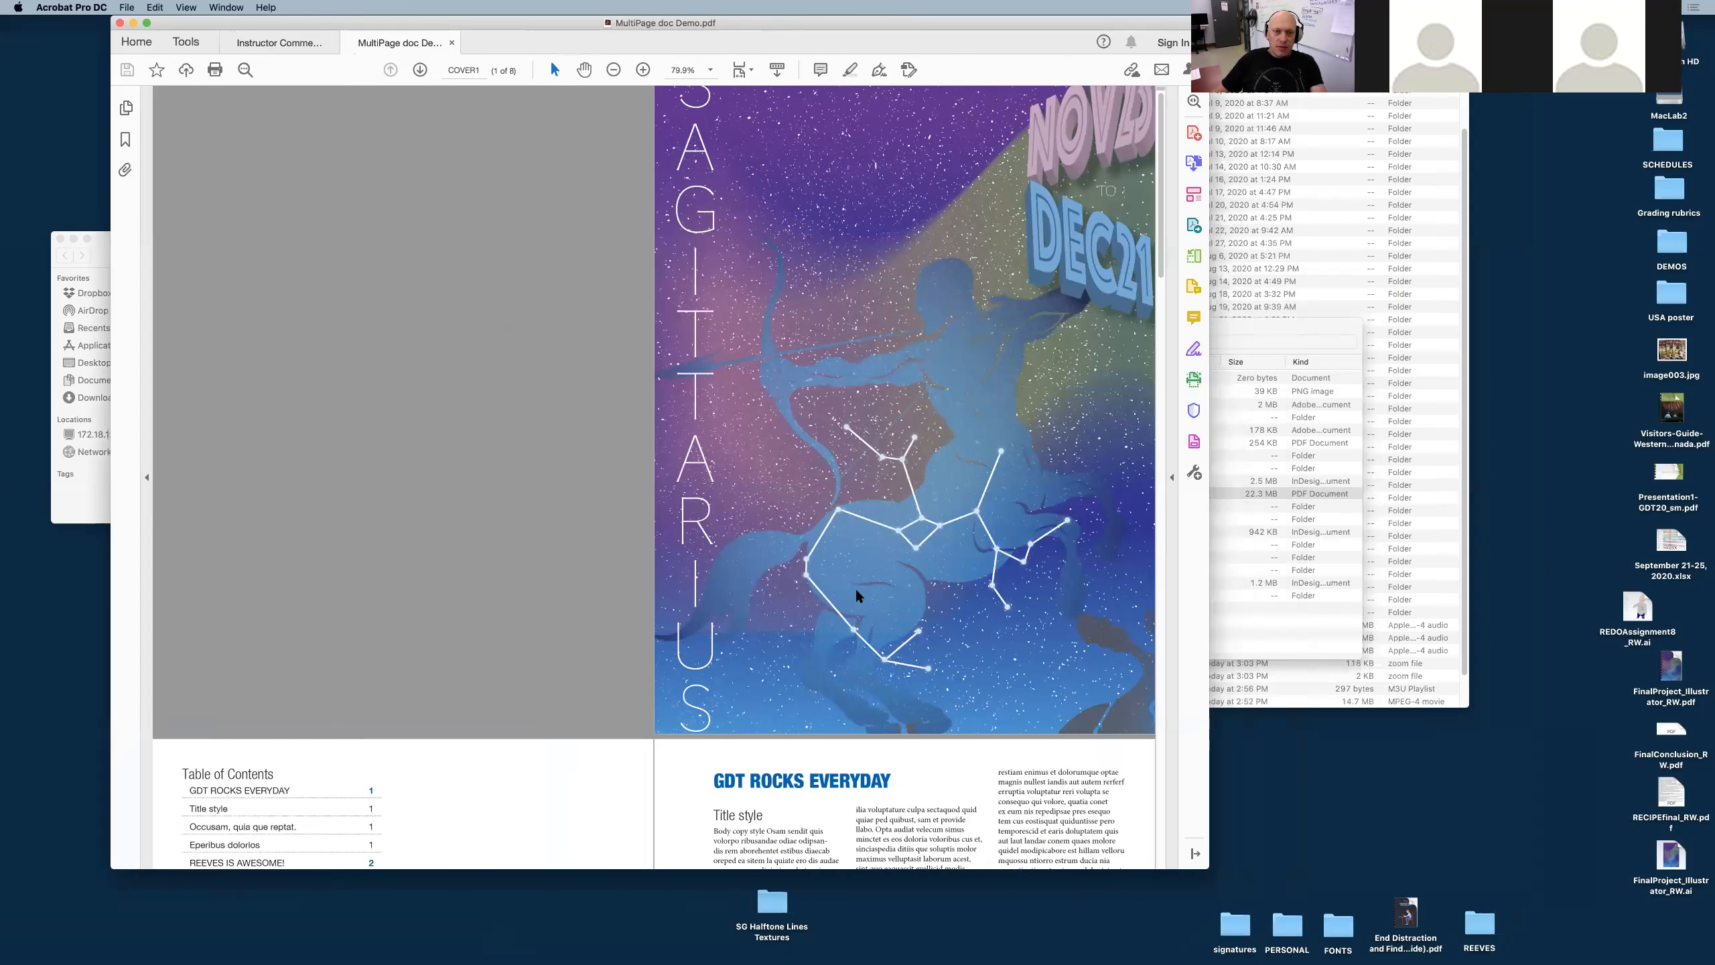
# Review the PDF's two-up page layout from the cover to the last page and return to the table of contents spread
pyautogui.press('super+minus')
pyautogui.scroll(-1, 863, 591)
pyautogui.scroll(-10, 863, 592)
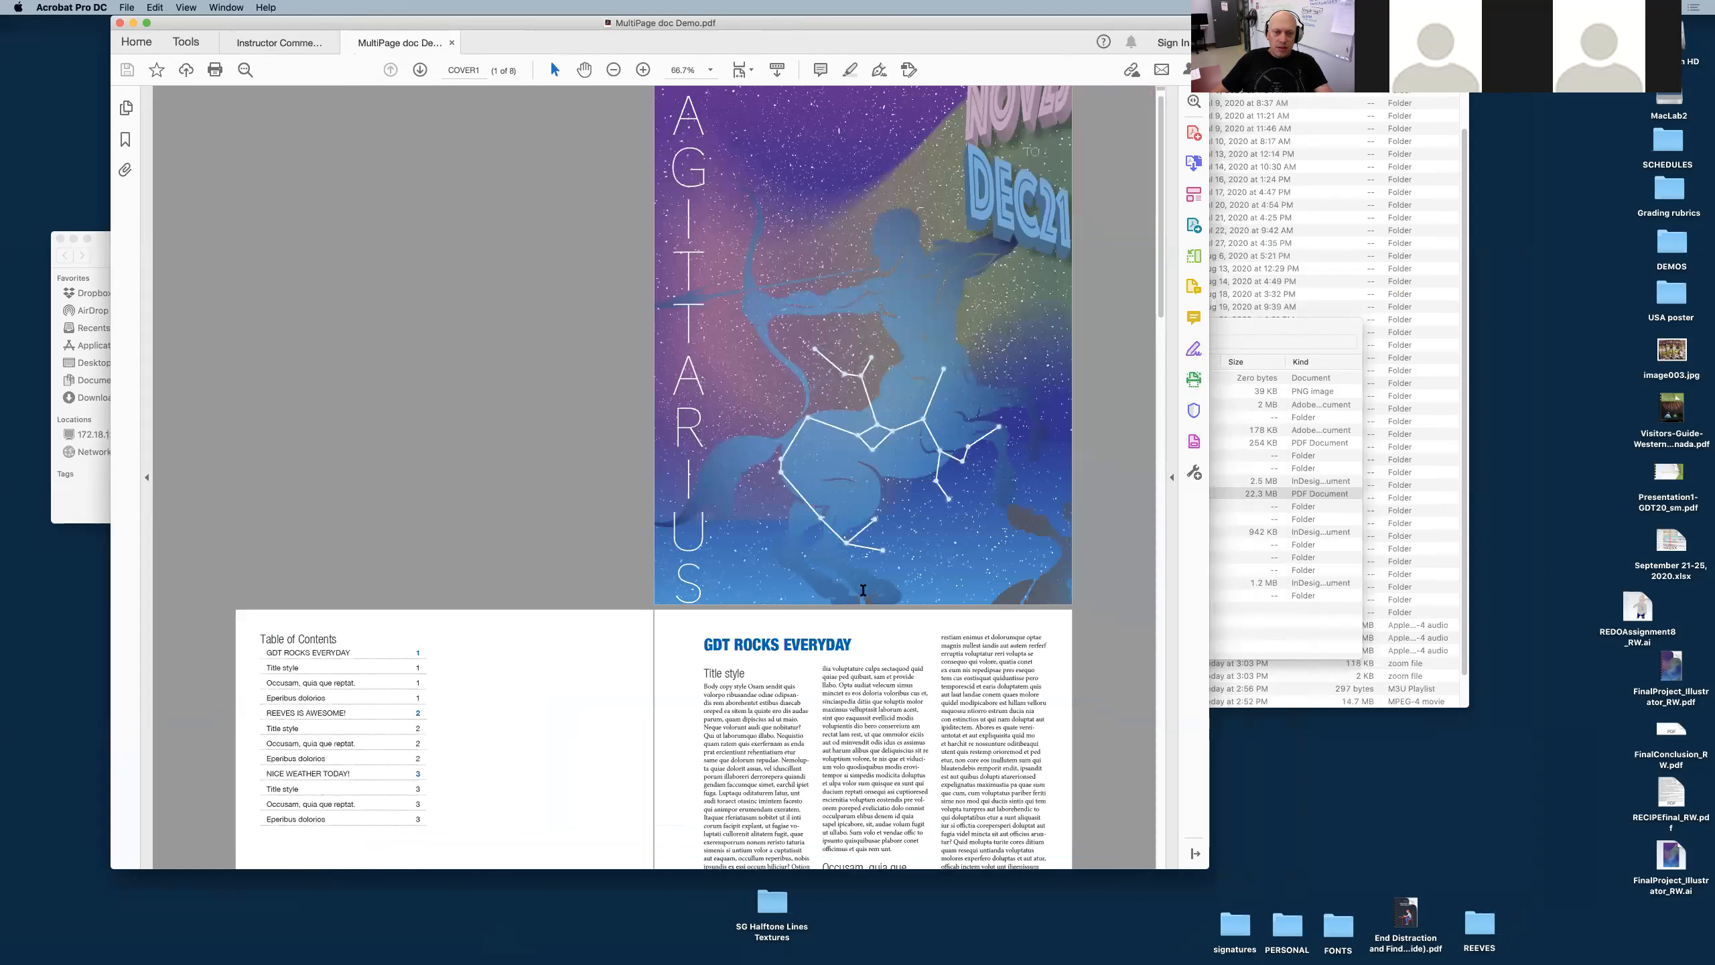
pyautogui.scroll(-13, 862, 594)
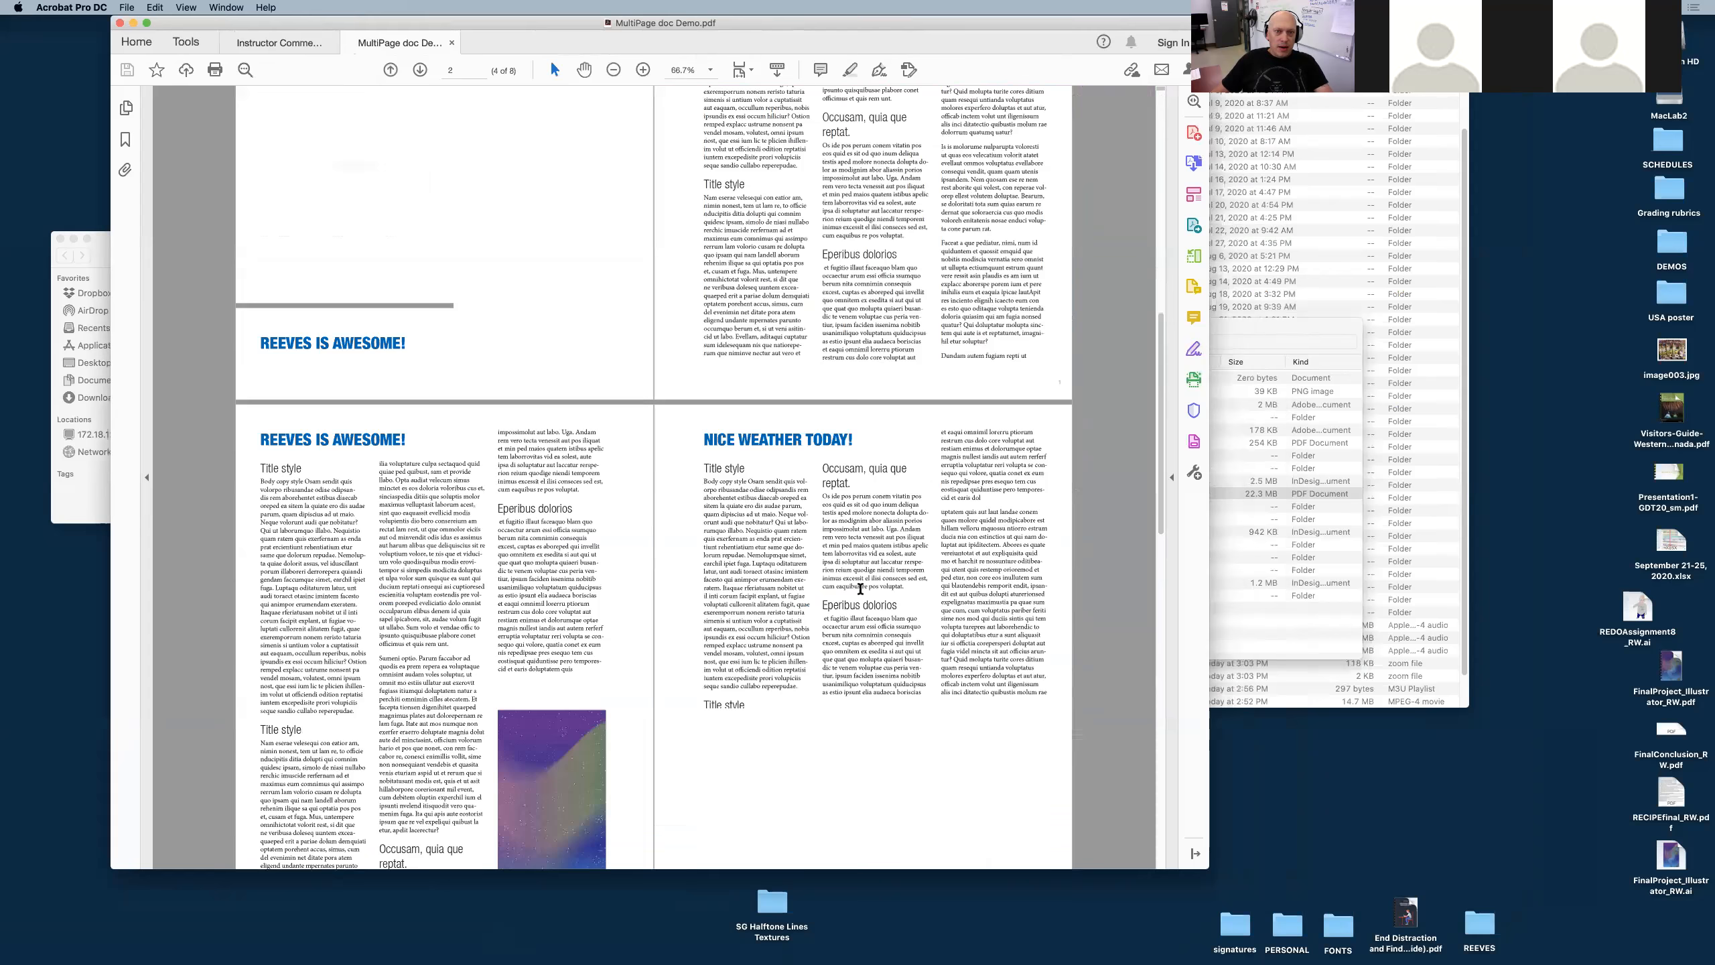
pyautogui.scroll(-4, 862, 594)
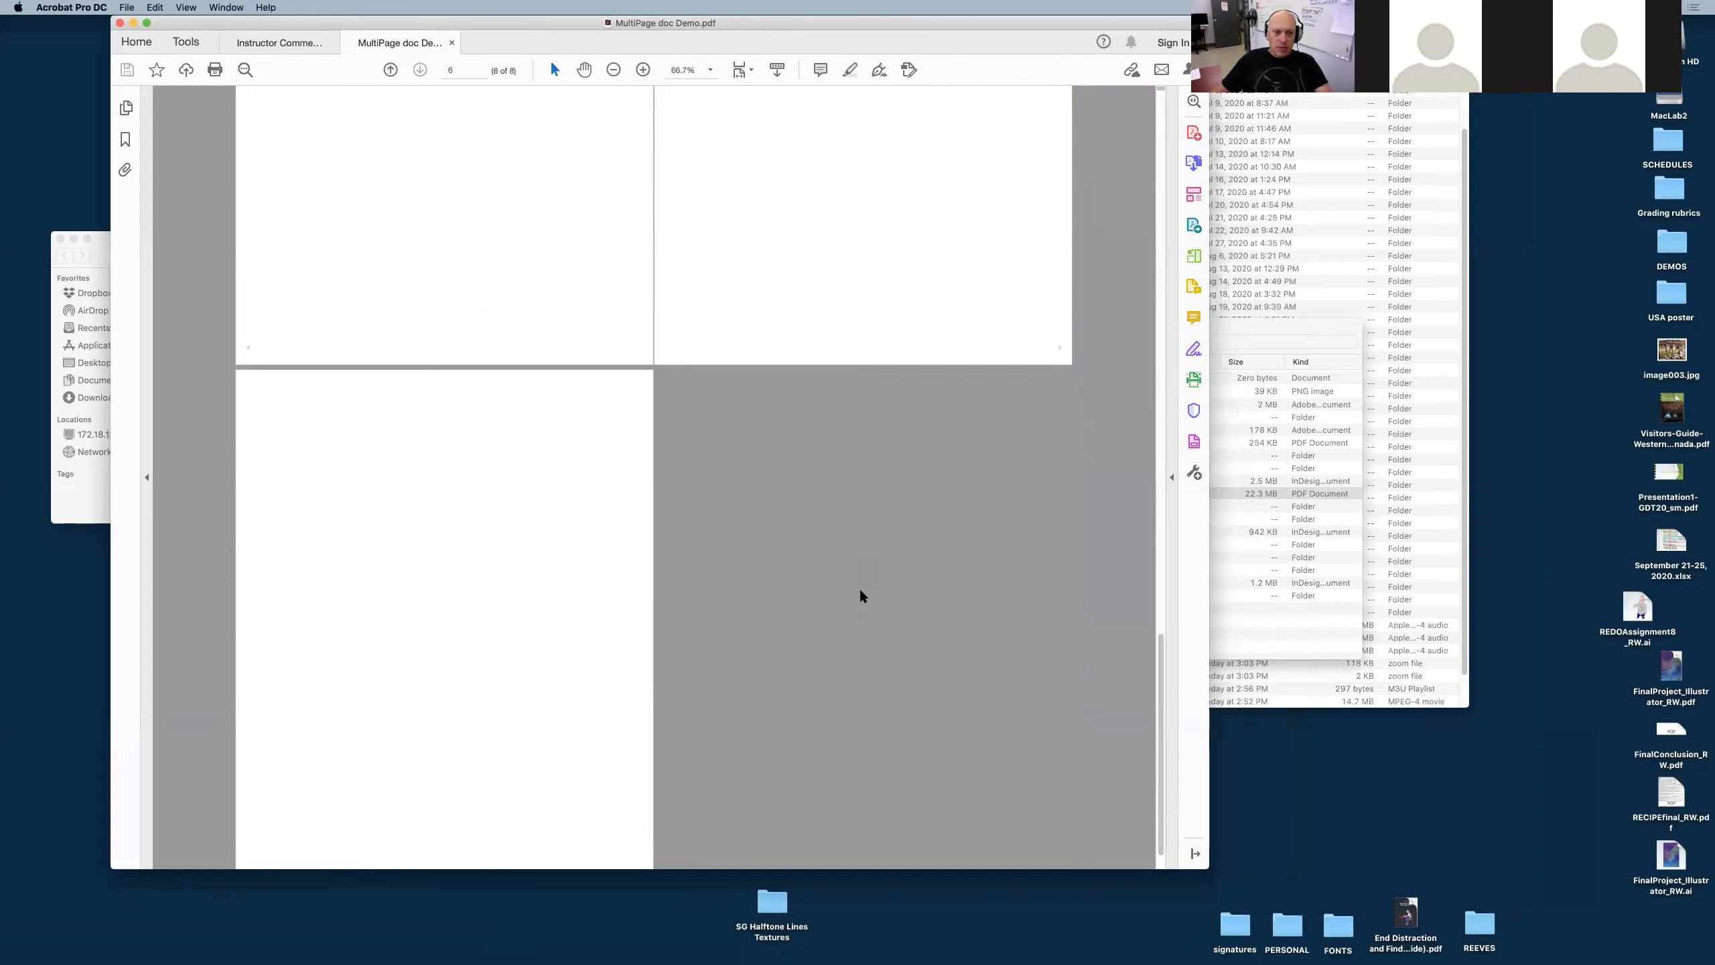
pyautogui.scroll(15, 863, 594)
pyautogui.scroll(6, 861, 590)
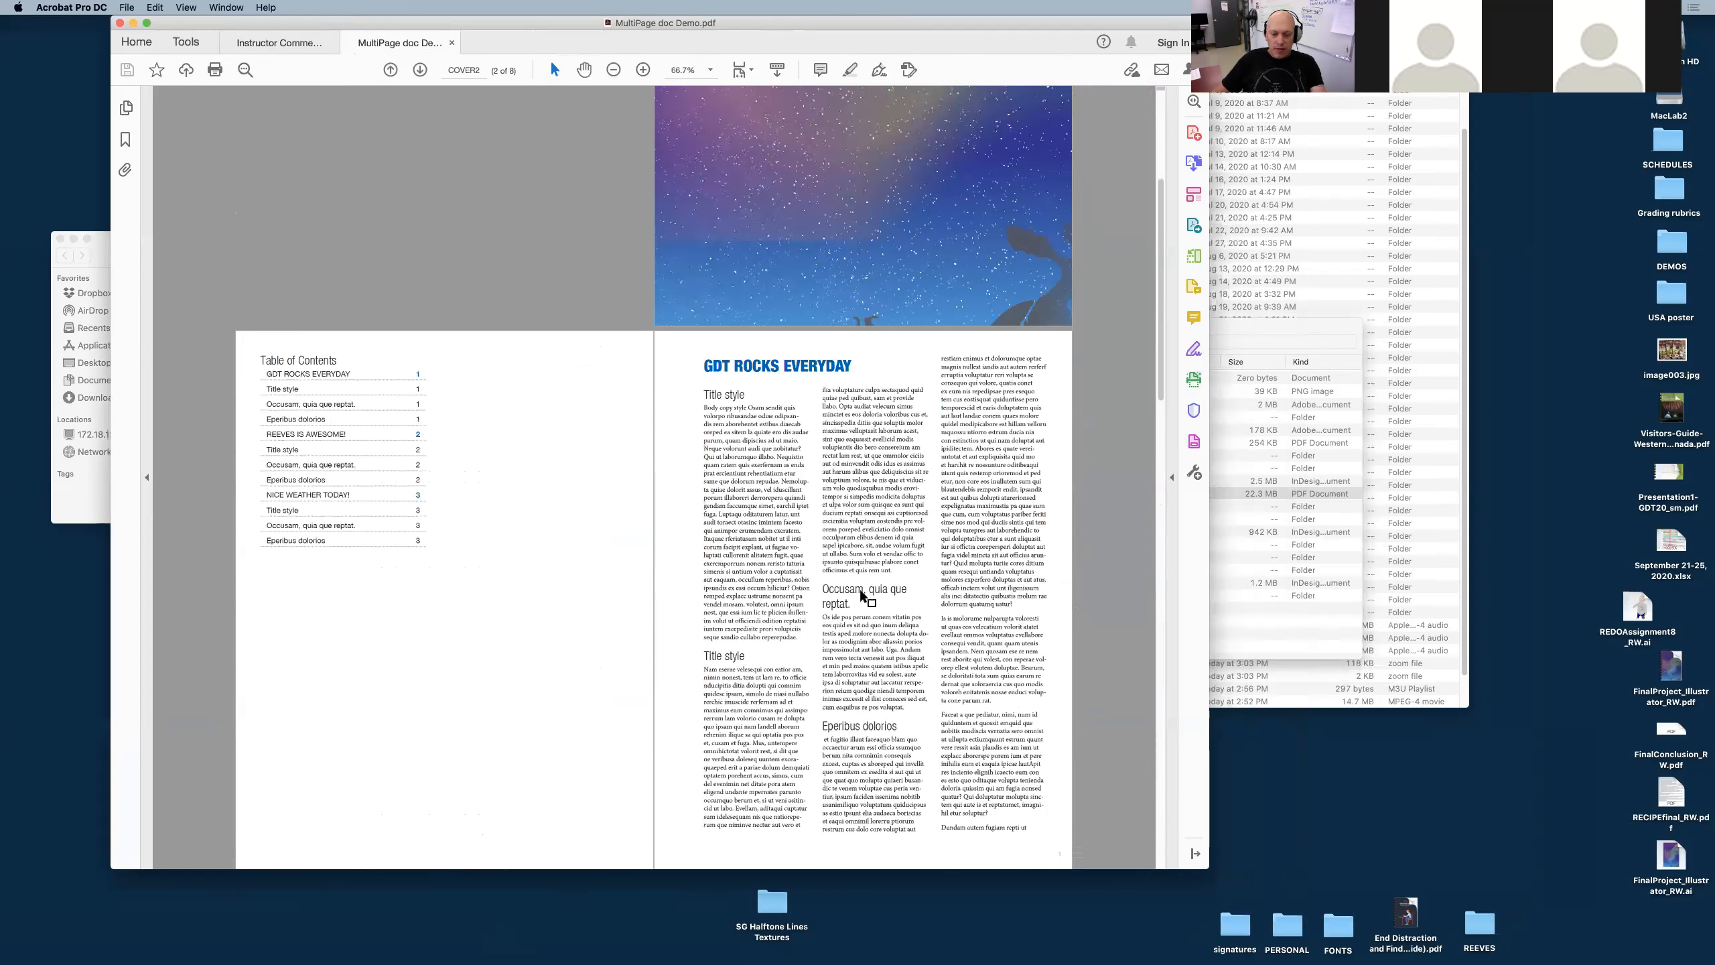
# Test the REEVES IS AWESOME! link in the table of contents, and show the bookmarks and use them to visit all three main headings
pyautogui.press('super+2')
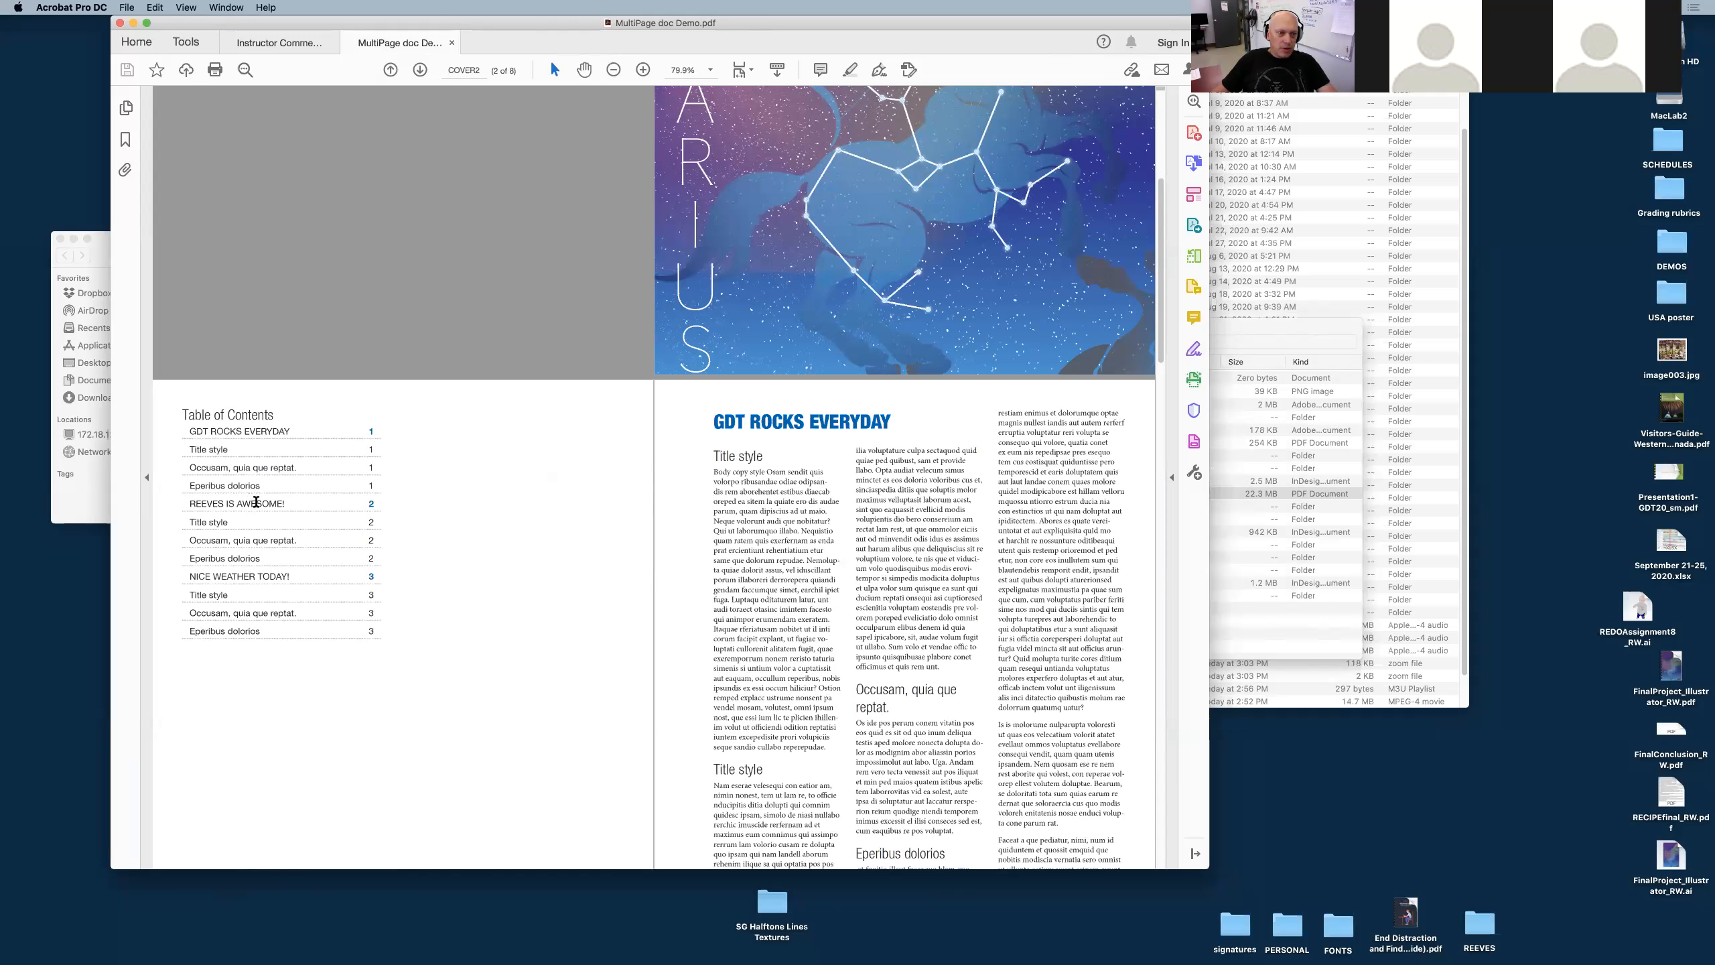
pyautogui.click(257, 505)
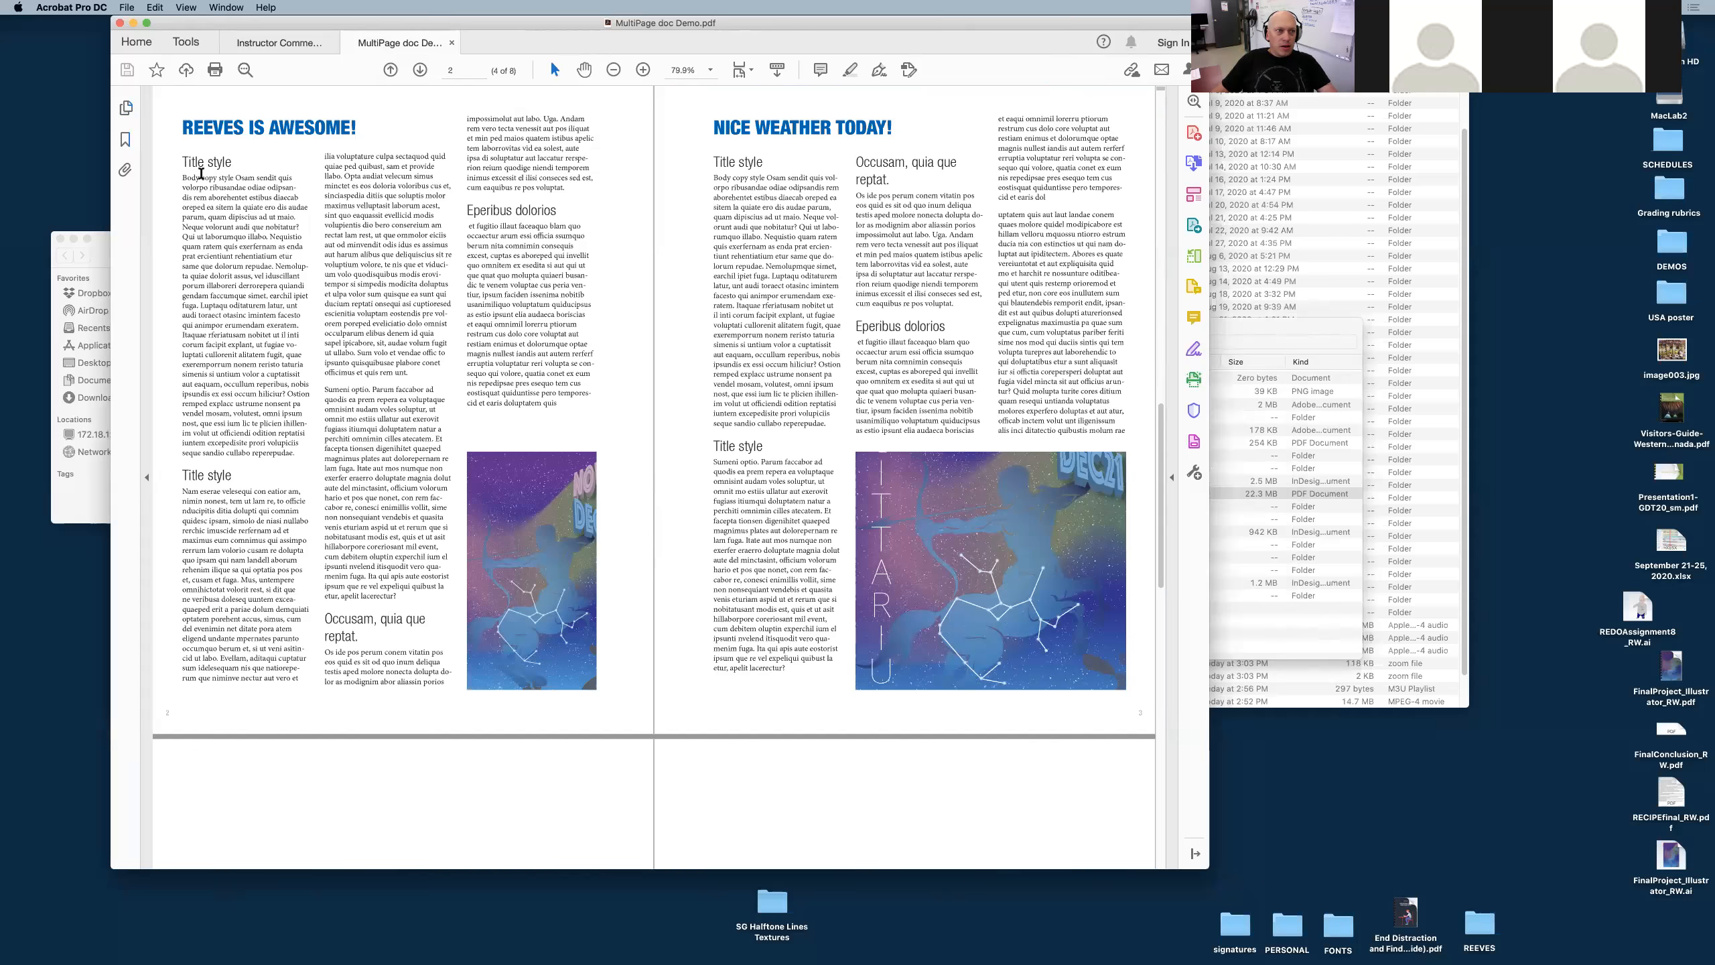
pyautogui.click(126, 140)
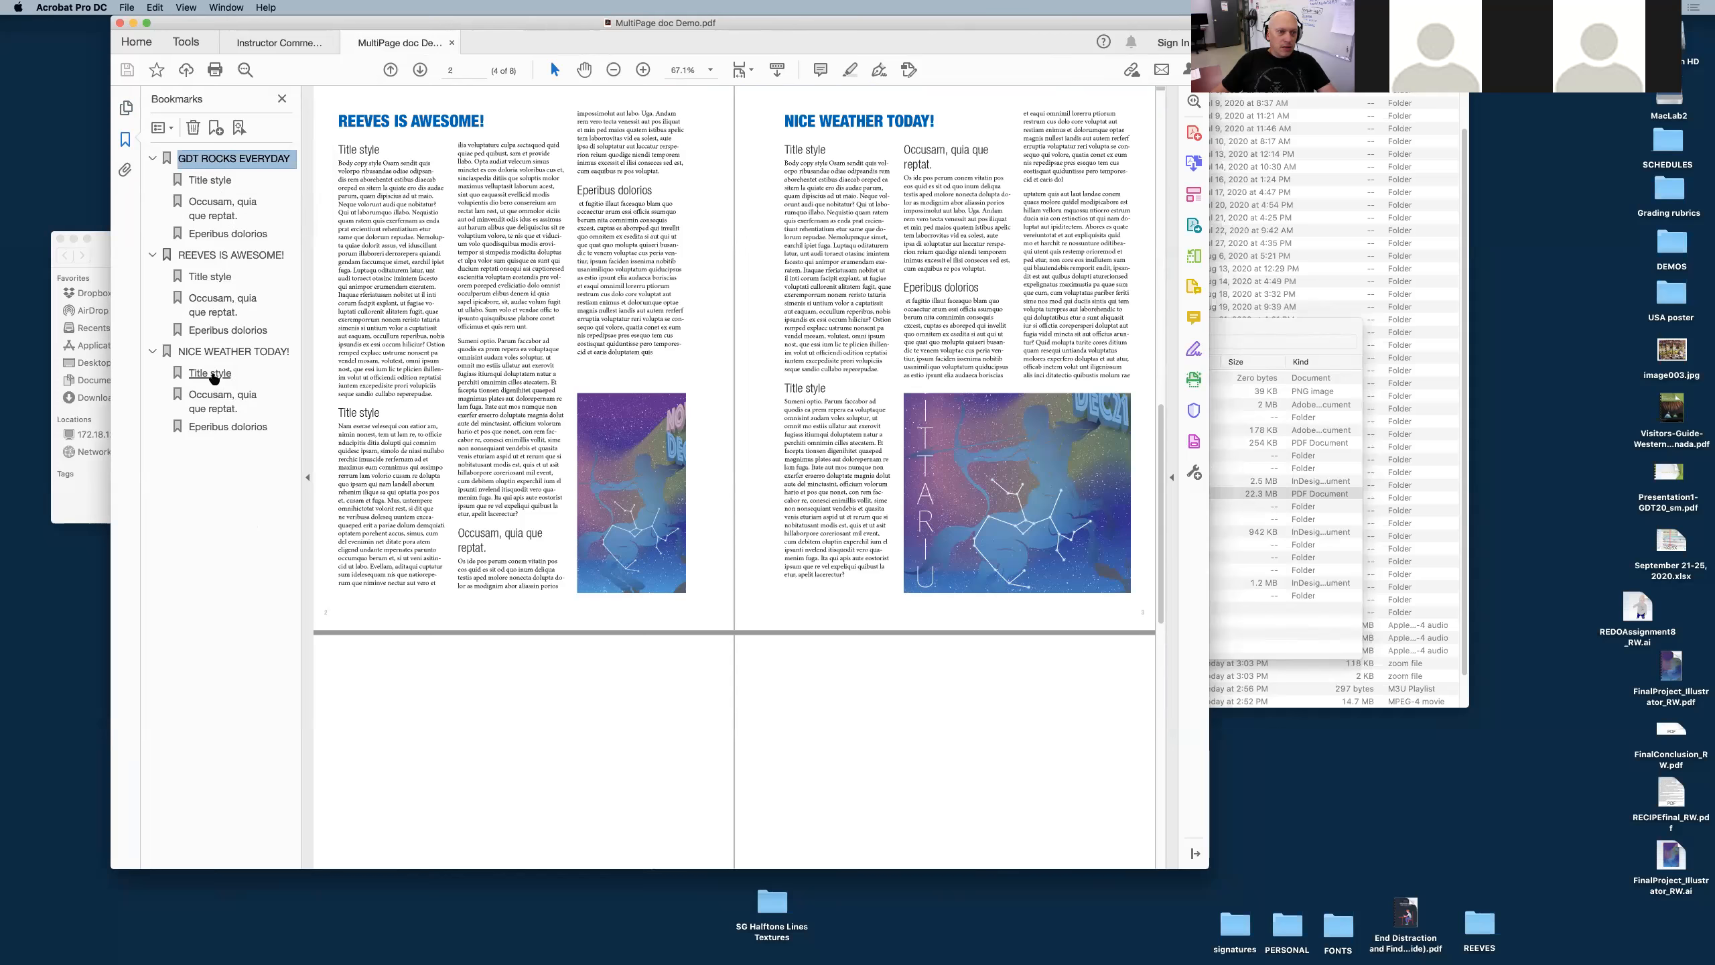
pyautogui.click(213, 376)
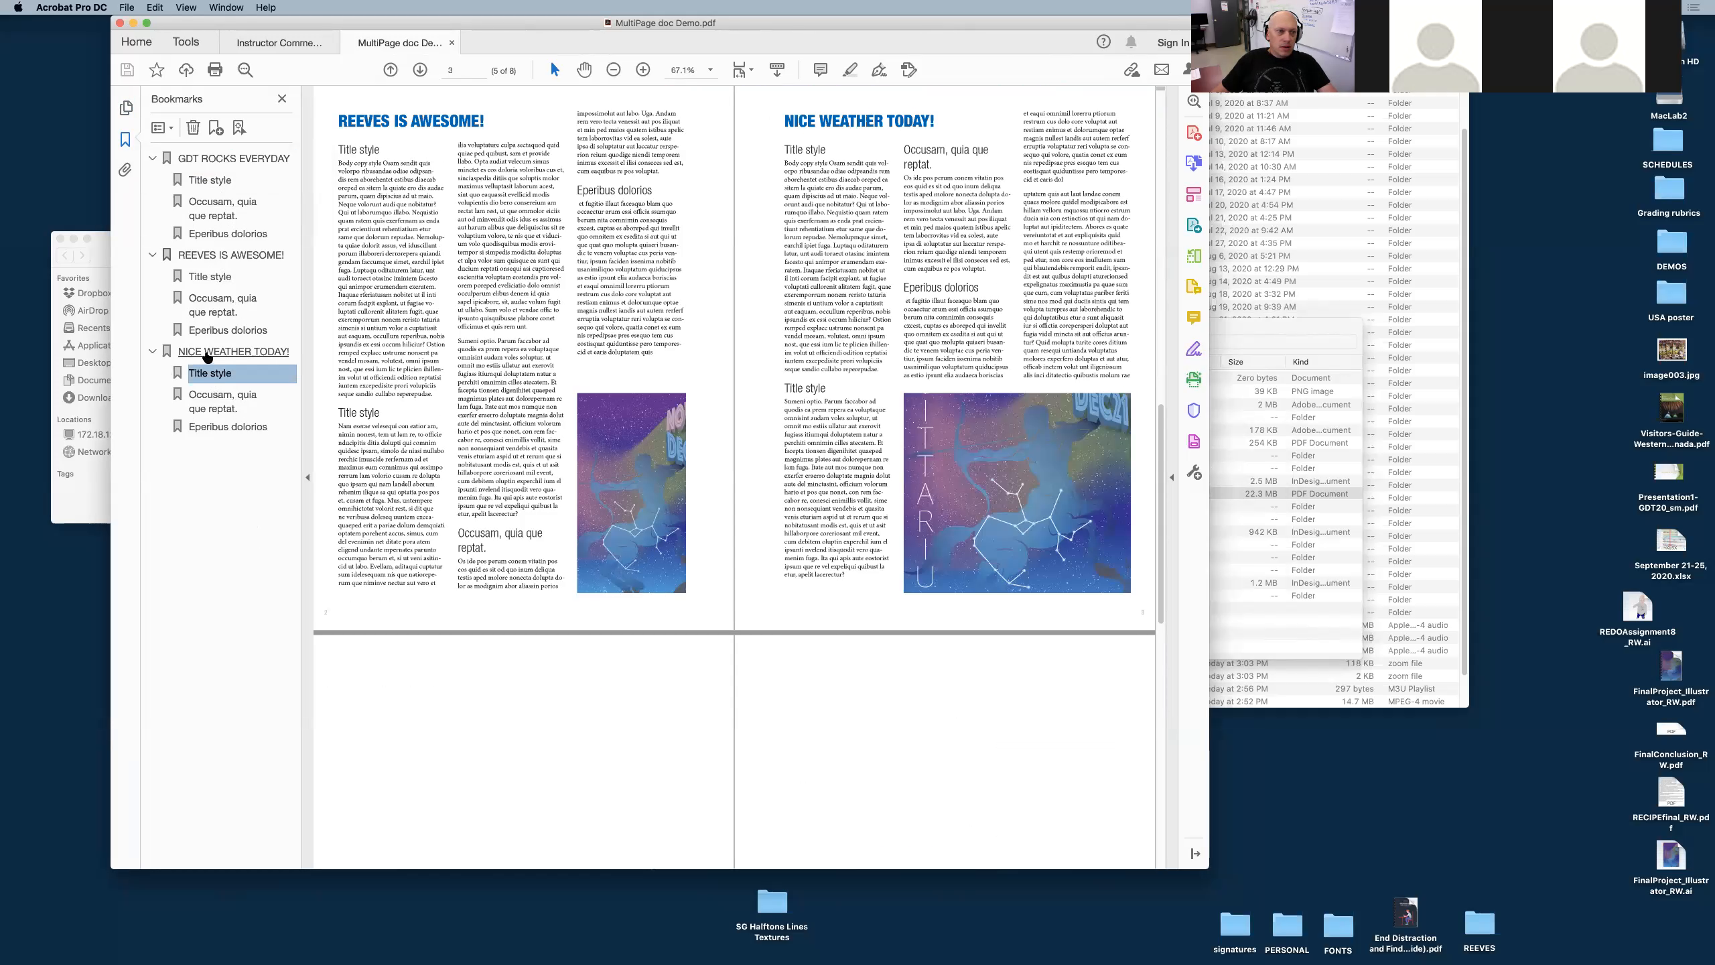
pyautogui.click(208, 353)
pyautogui.click(217, 255)
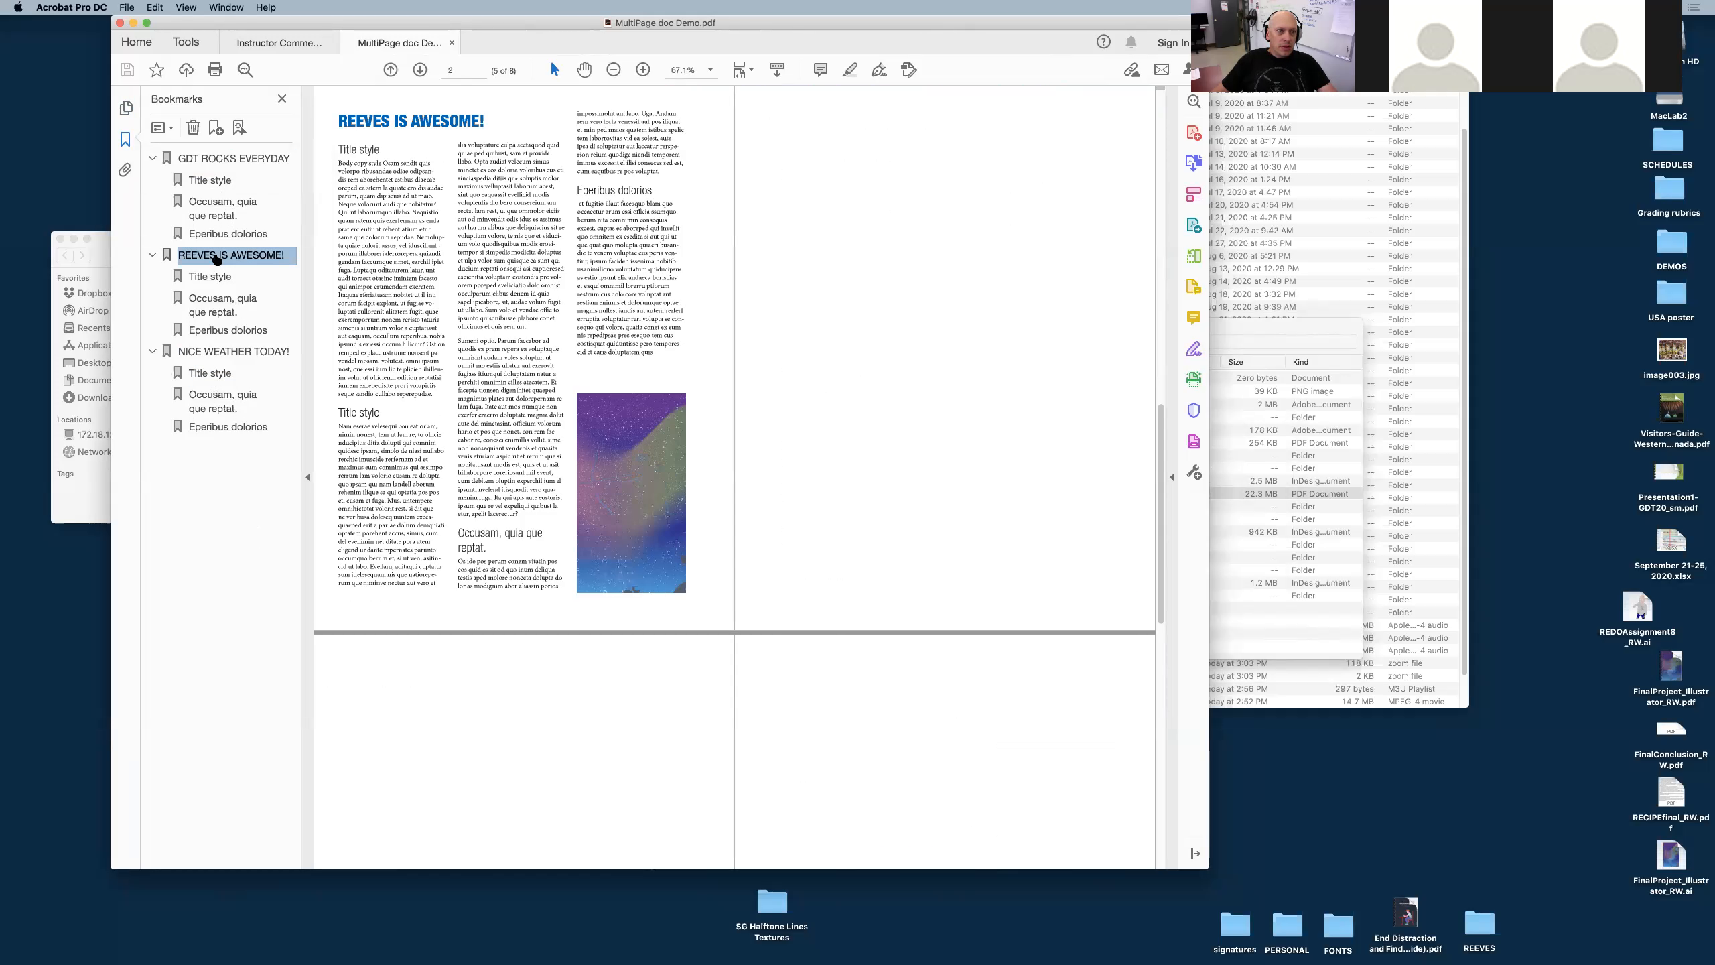
pyautogui.click(216, 158)
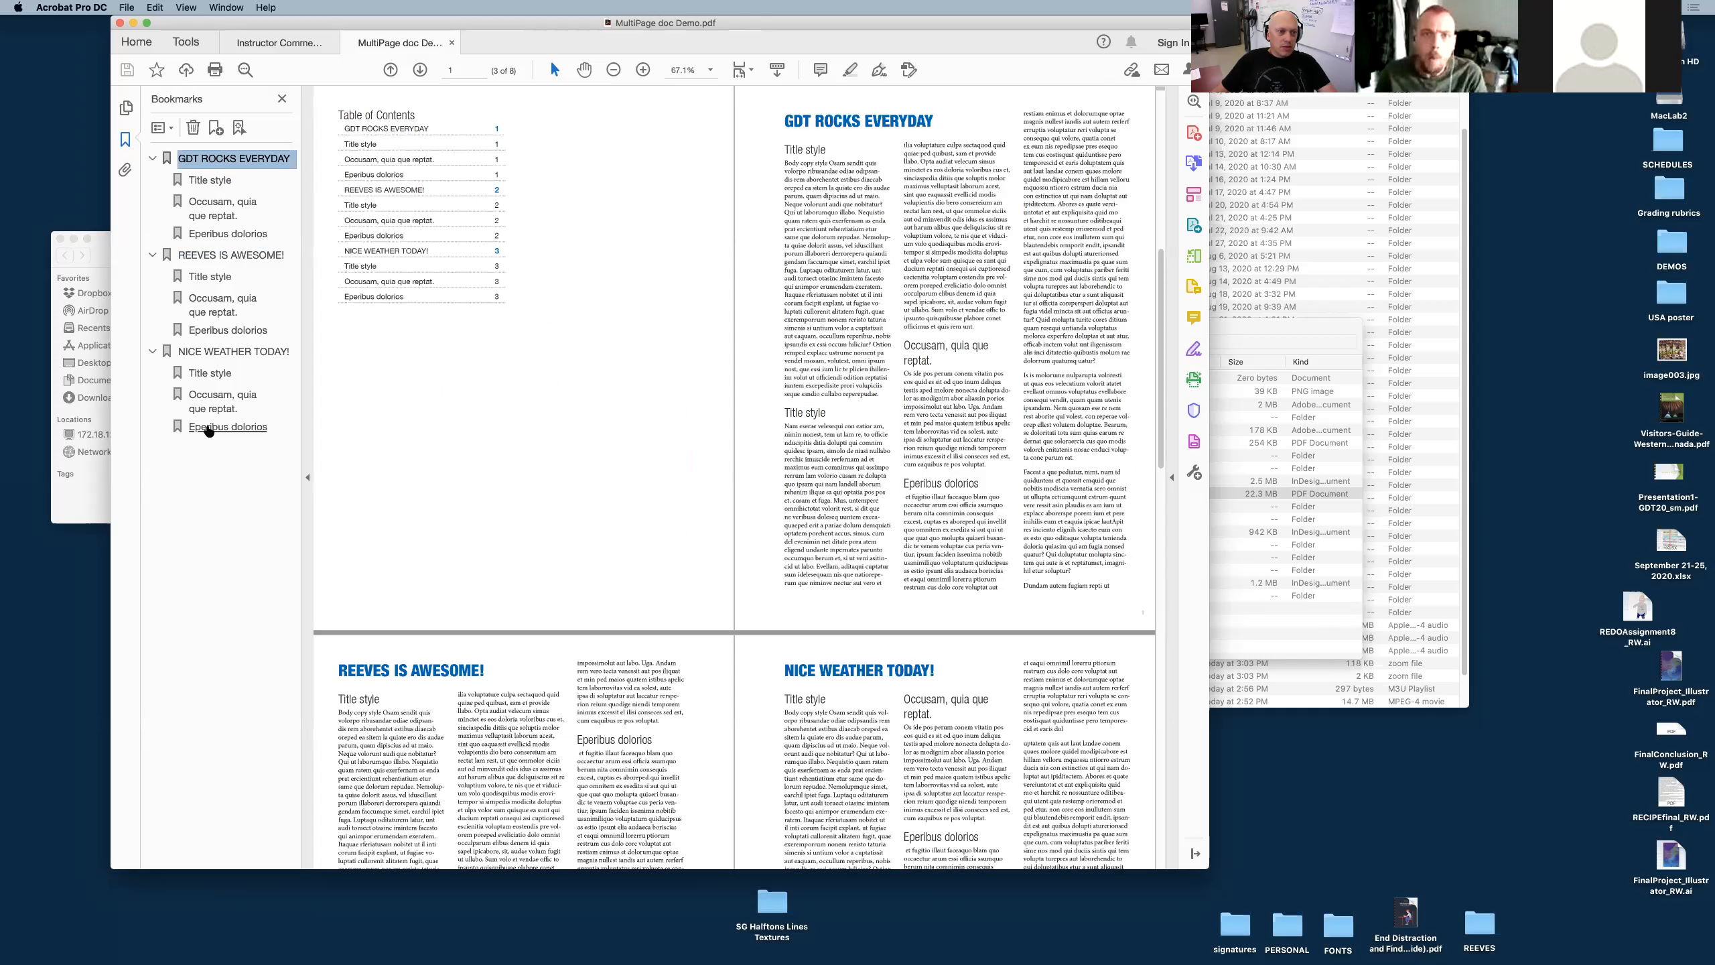
# Test the Eperibus dolorios bookmark under NICE WEATHER TODAY! against its heading on the page, and return to the table of contents spread
pyautogui.click(209, 433)
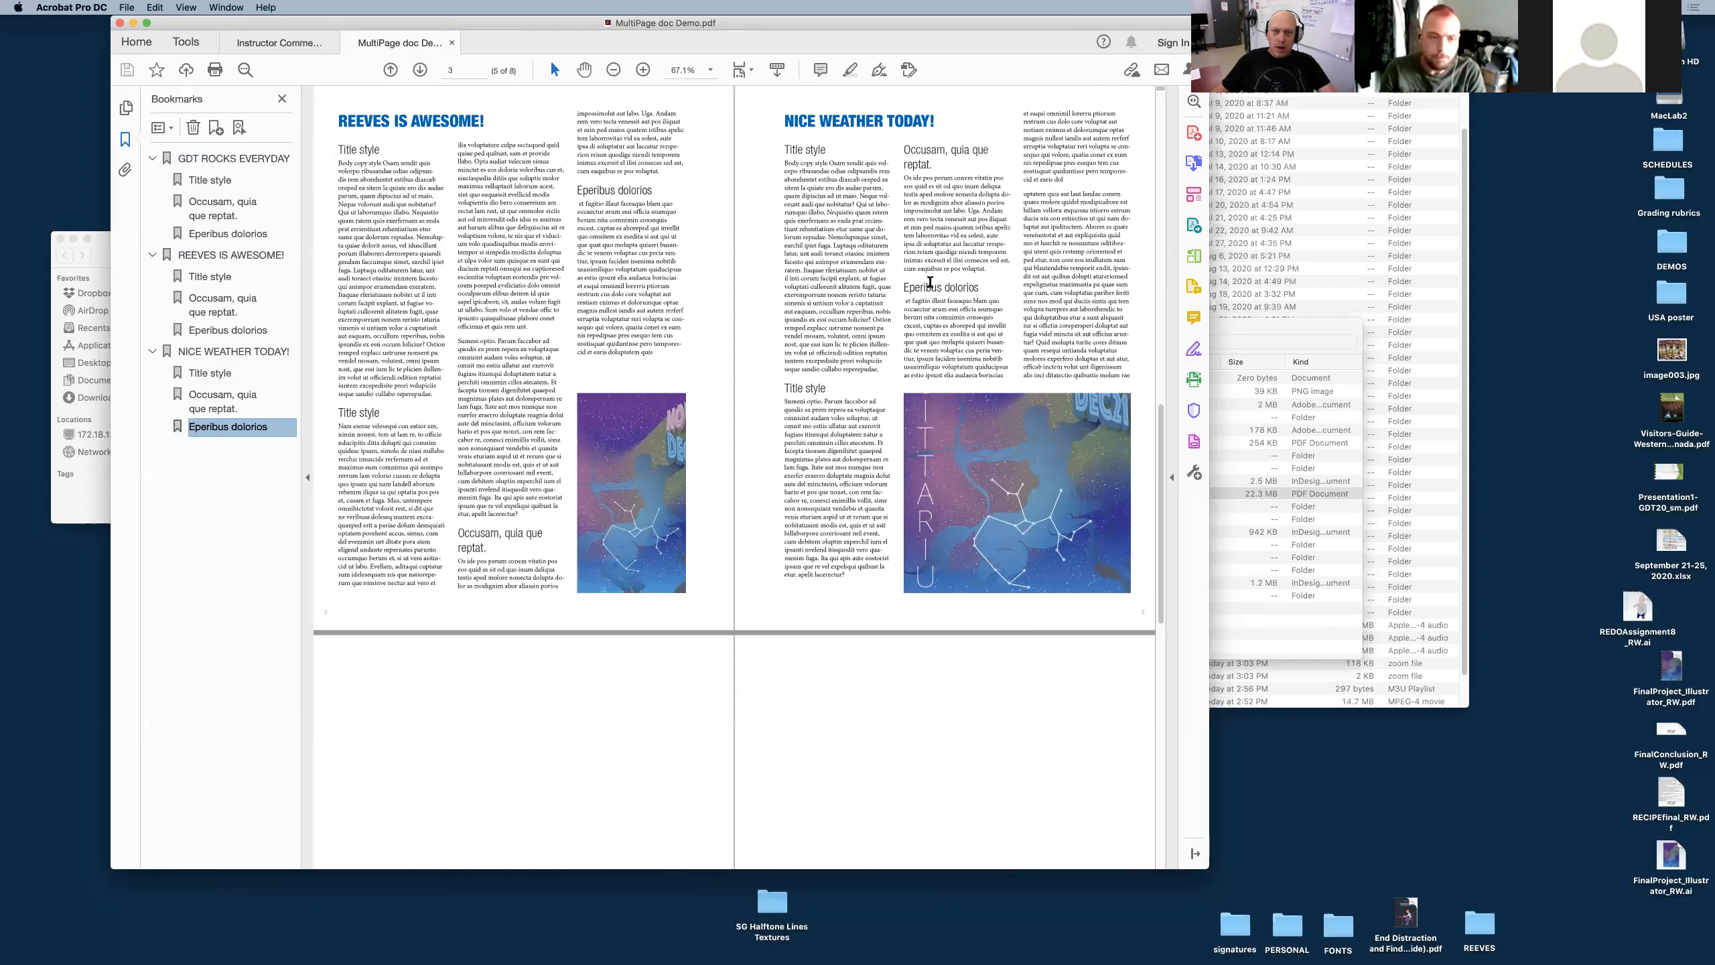
pyautogui.moveTo(904, 283); pyautogui.dragTo(998, 284)
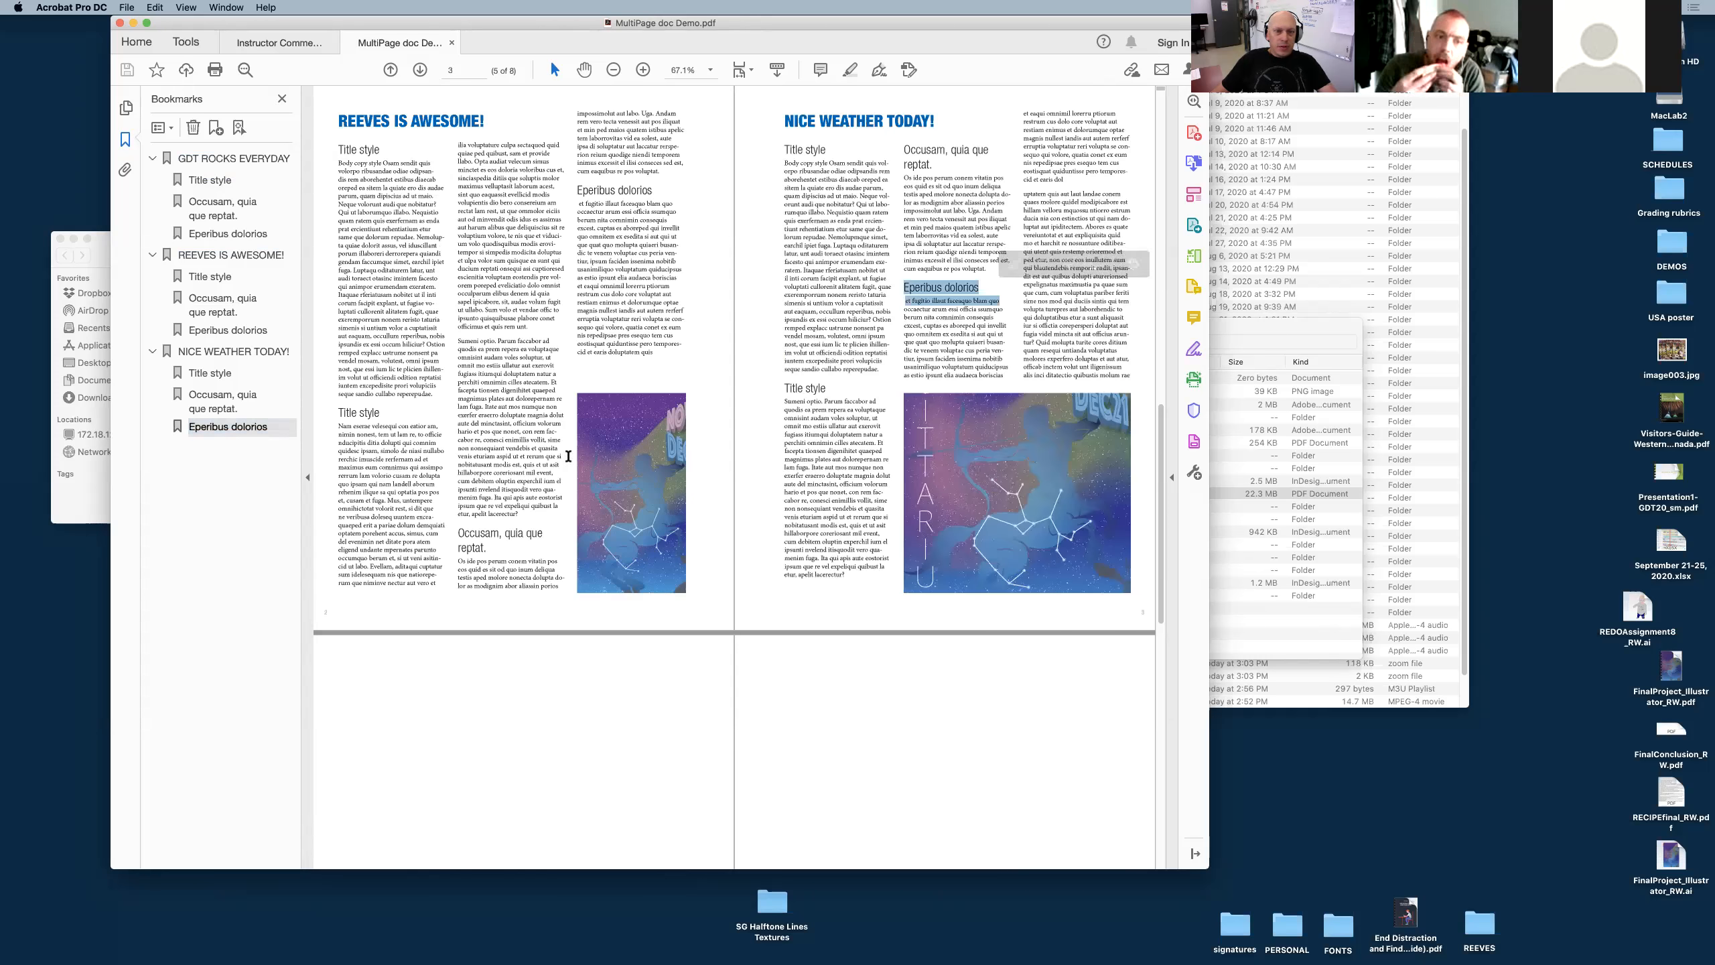
pyautogui.click(591, 343)
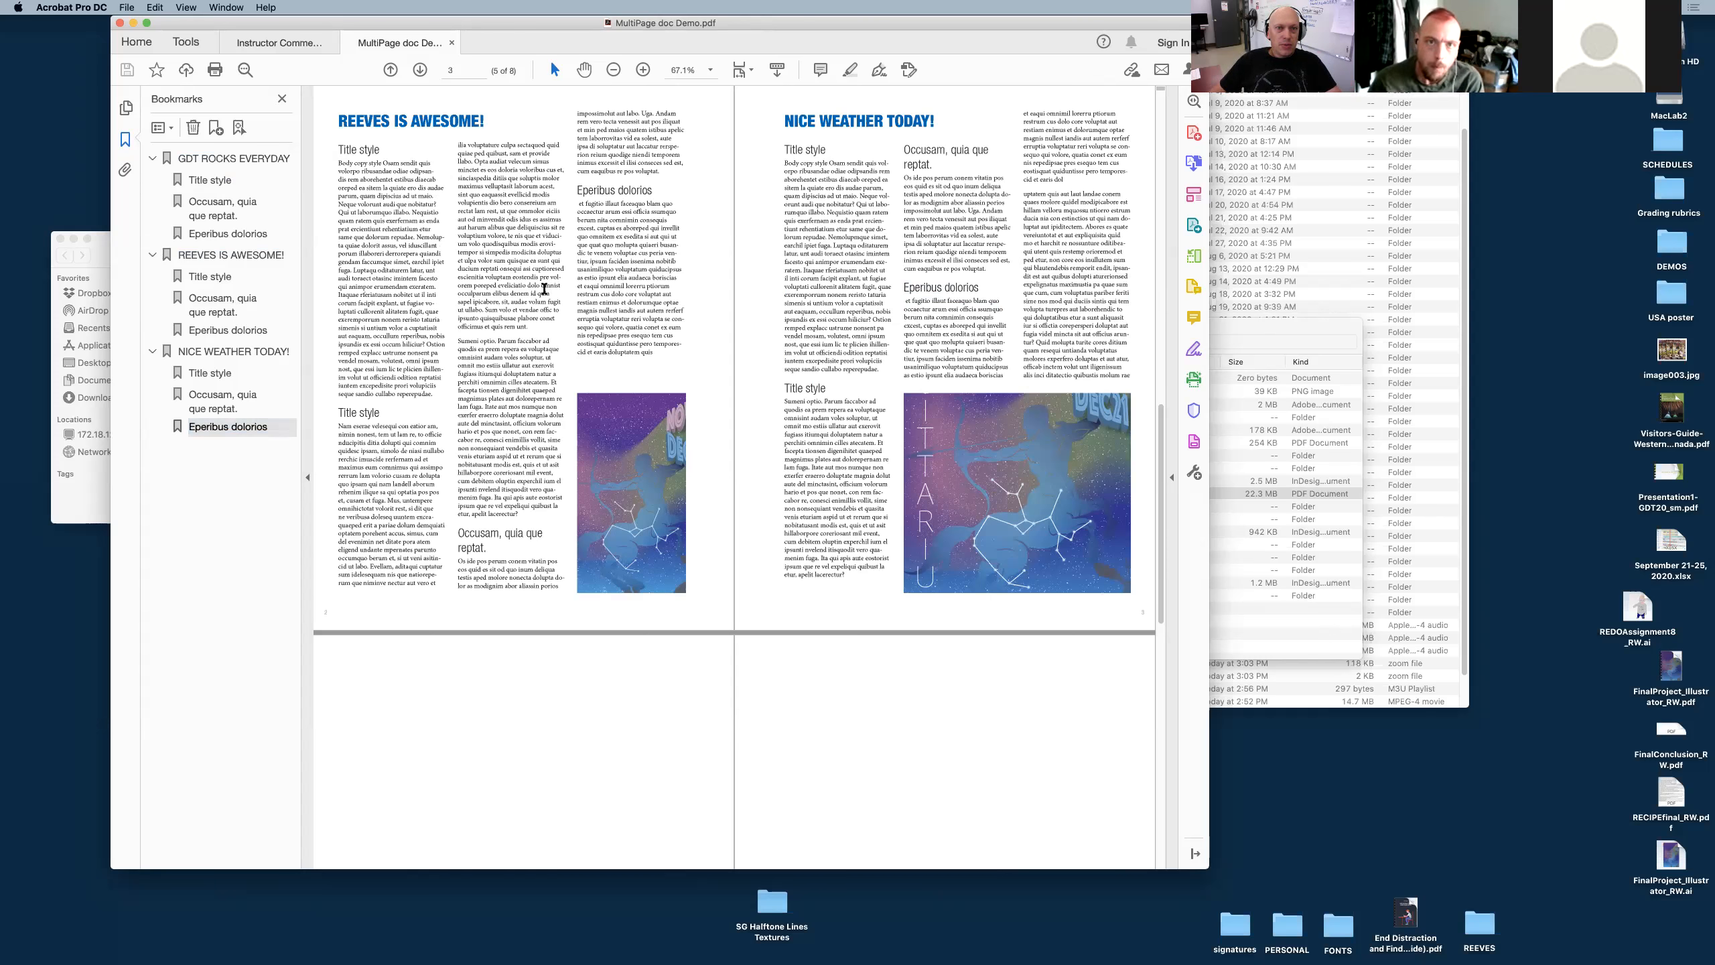
pyautogui.scroll(10, 456, 308)
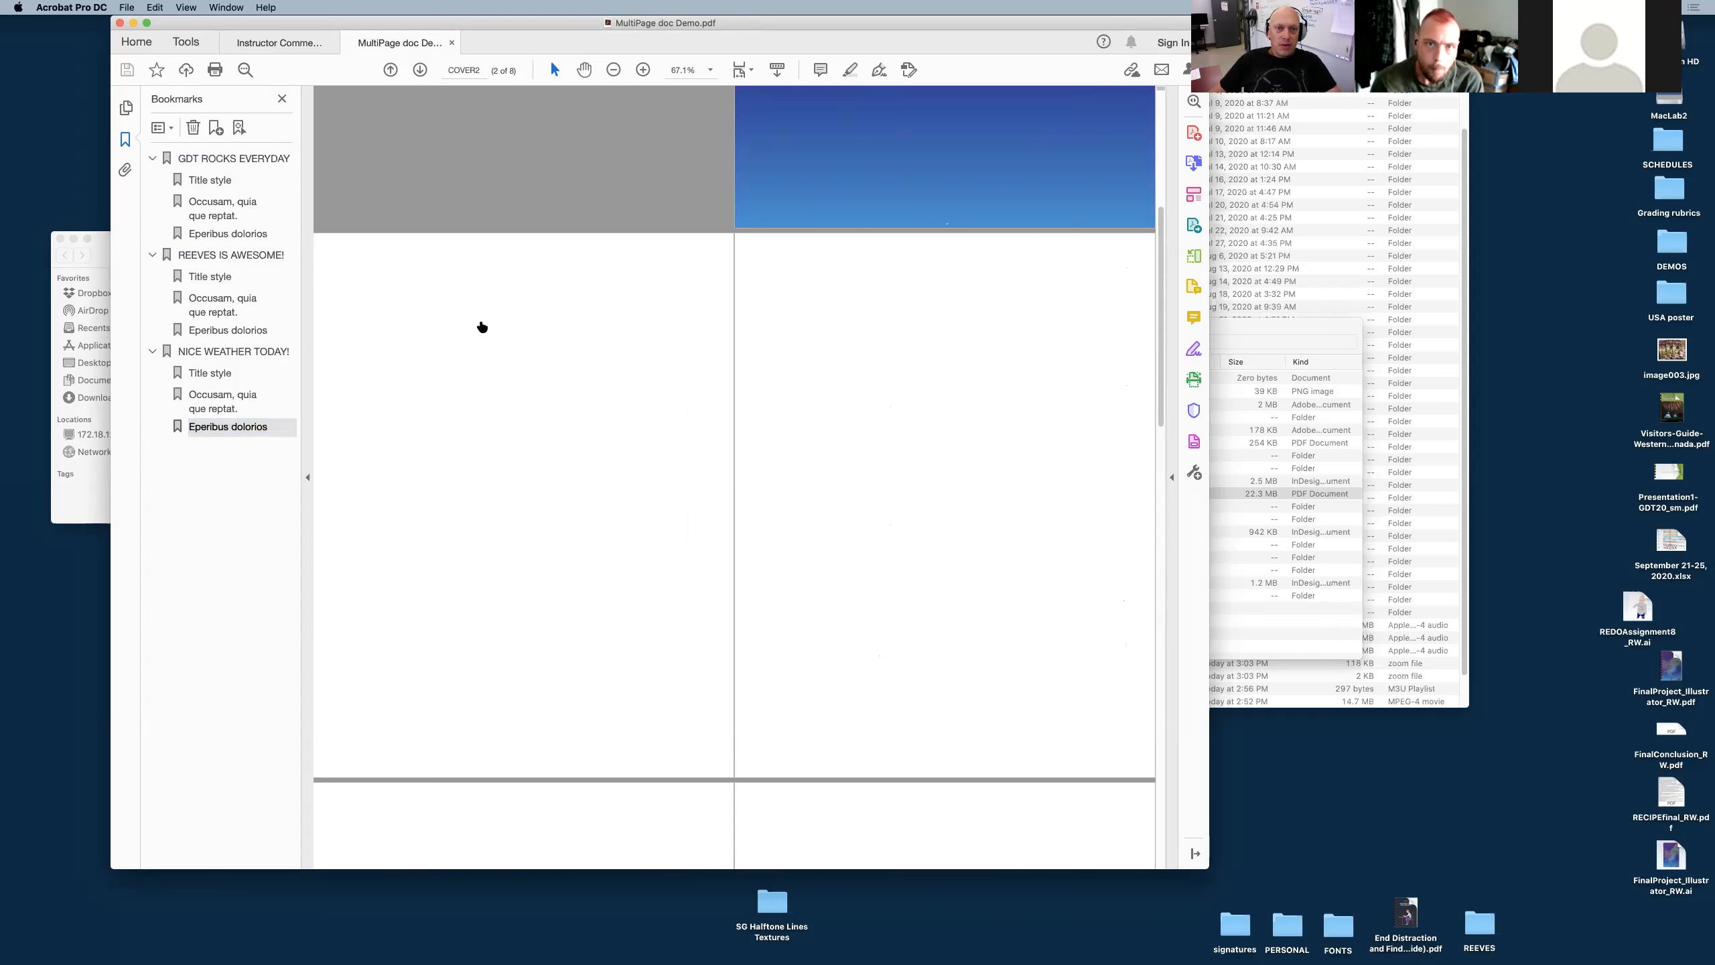
pyautogui.scroll(-2, 593, 402)
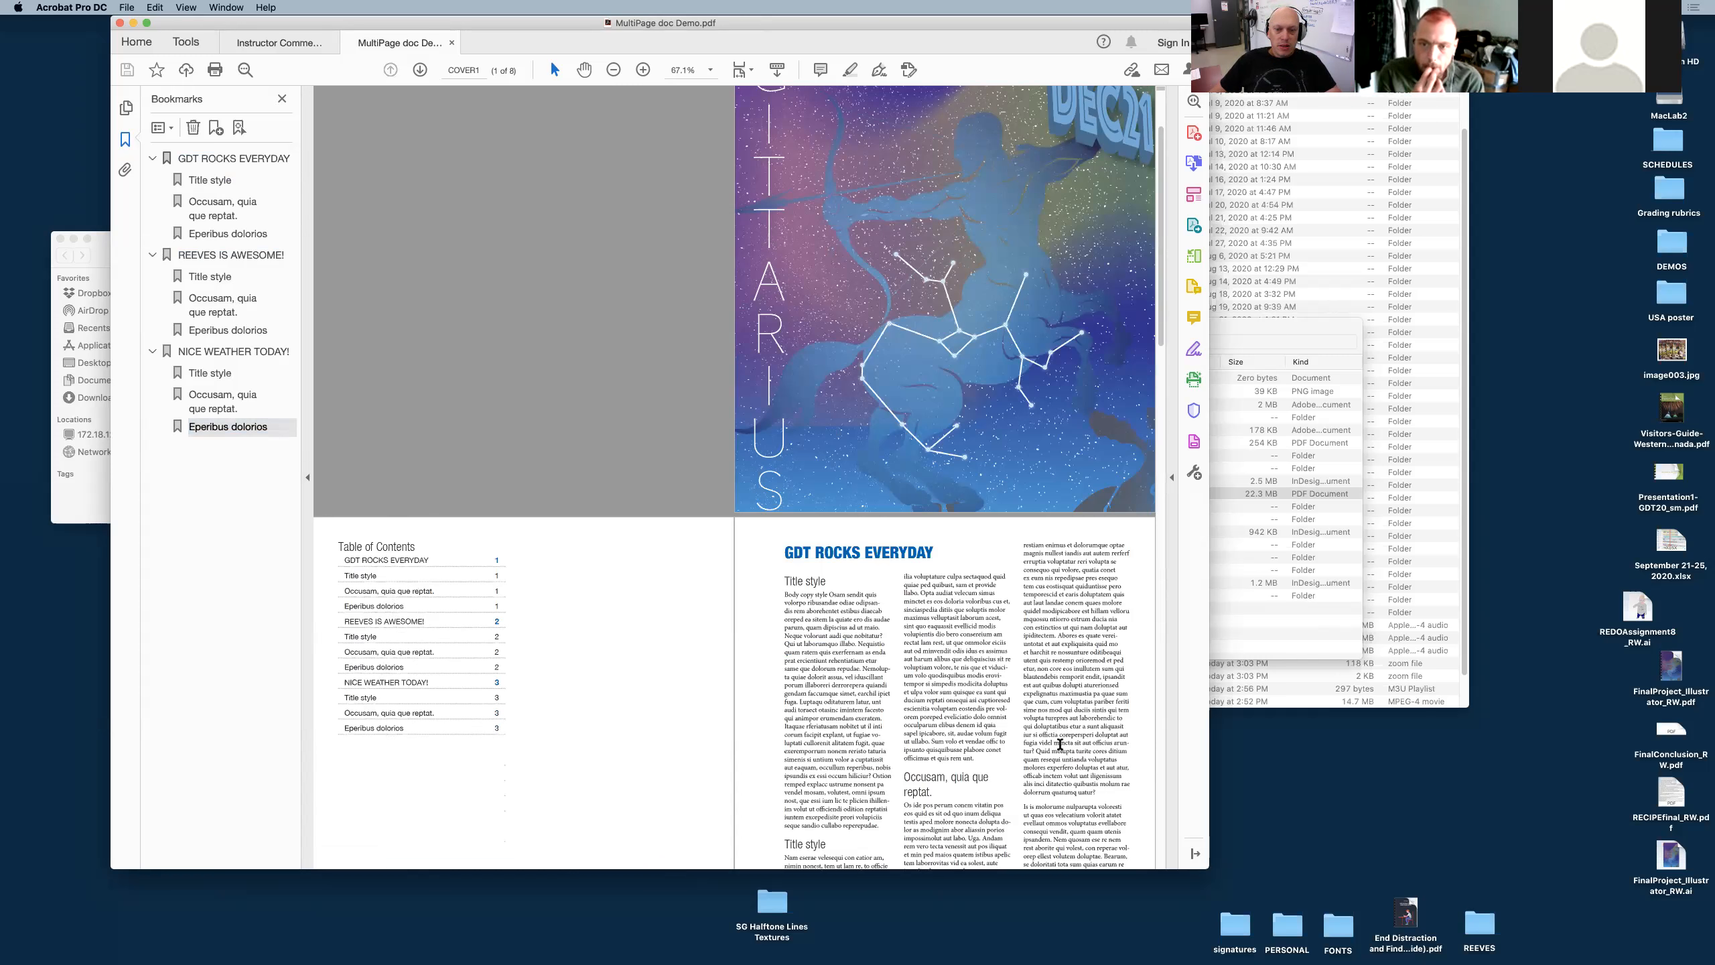
pyautogui.scroll(-3, 1015, 625)
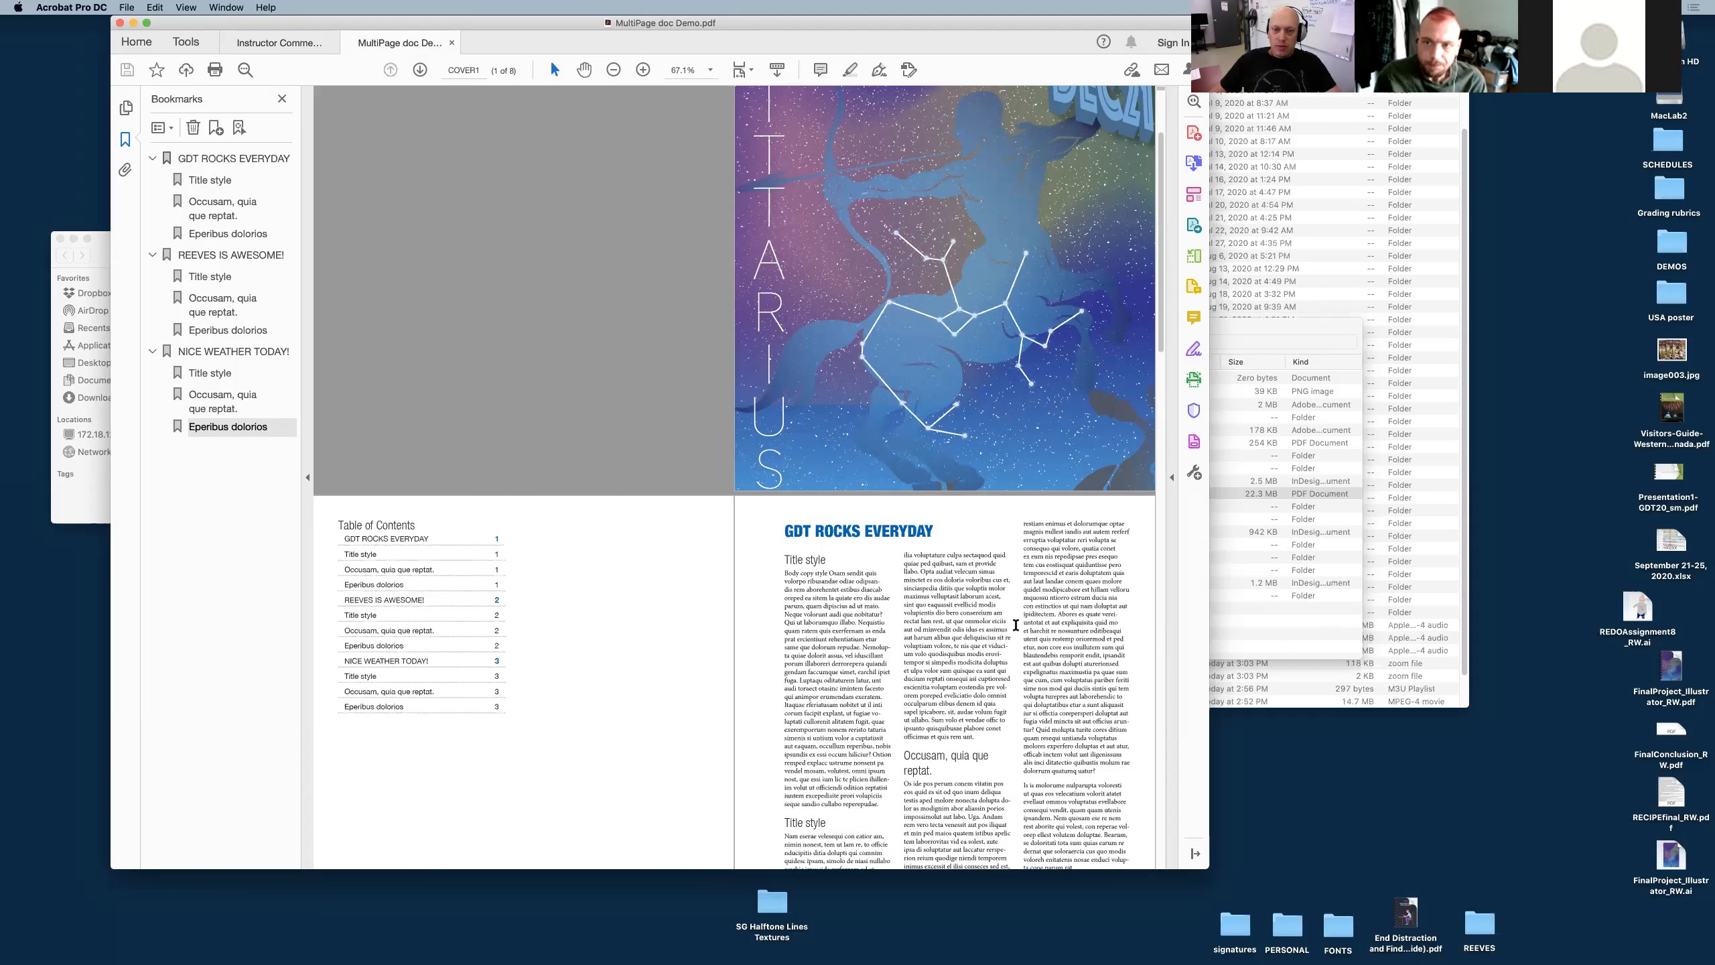